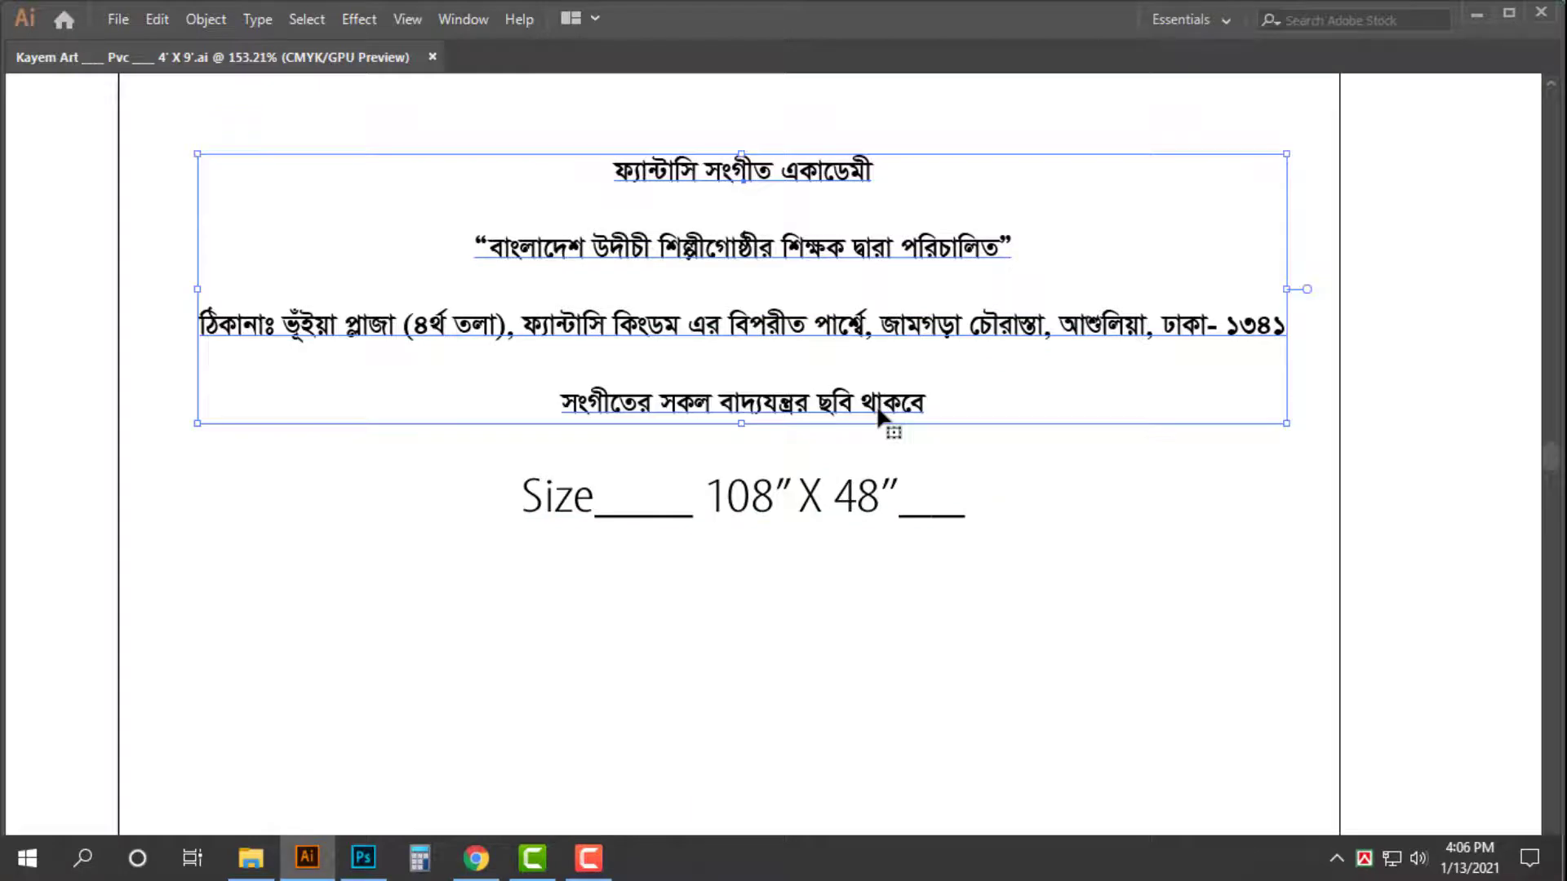
- Duplicate the Bengali text block below the size line and replace the copy's text with "এই লিখা দিয়ে একটি ব্যানার ডিজাইন হবে"
{"action": "scroll", "coordinate": [876, 405], "scroll_direction": "down", "scroll_amount": 1}
{"action": "left_click_drag", "start_coordinate": [773, 142], "coordinate": [803, 586]}
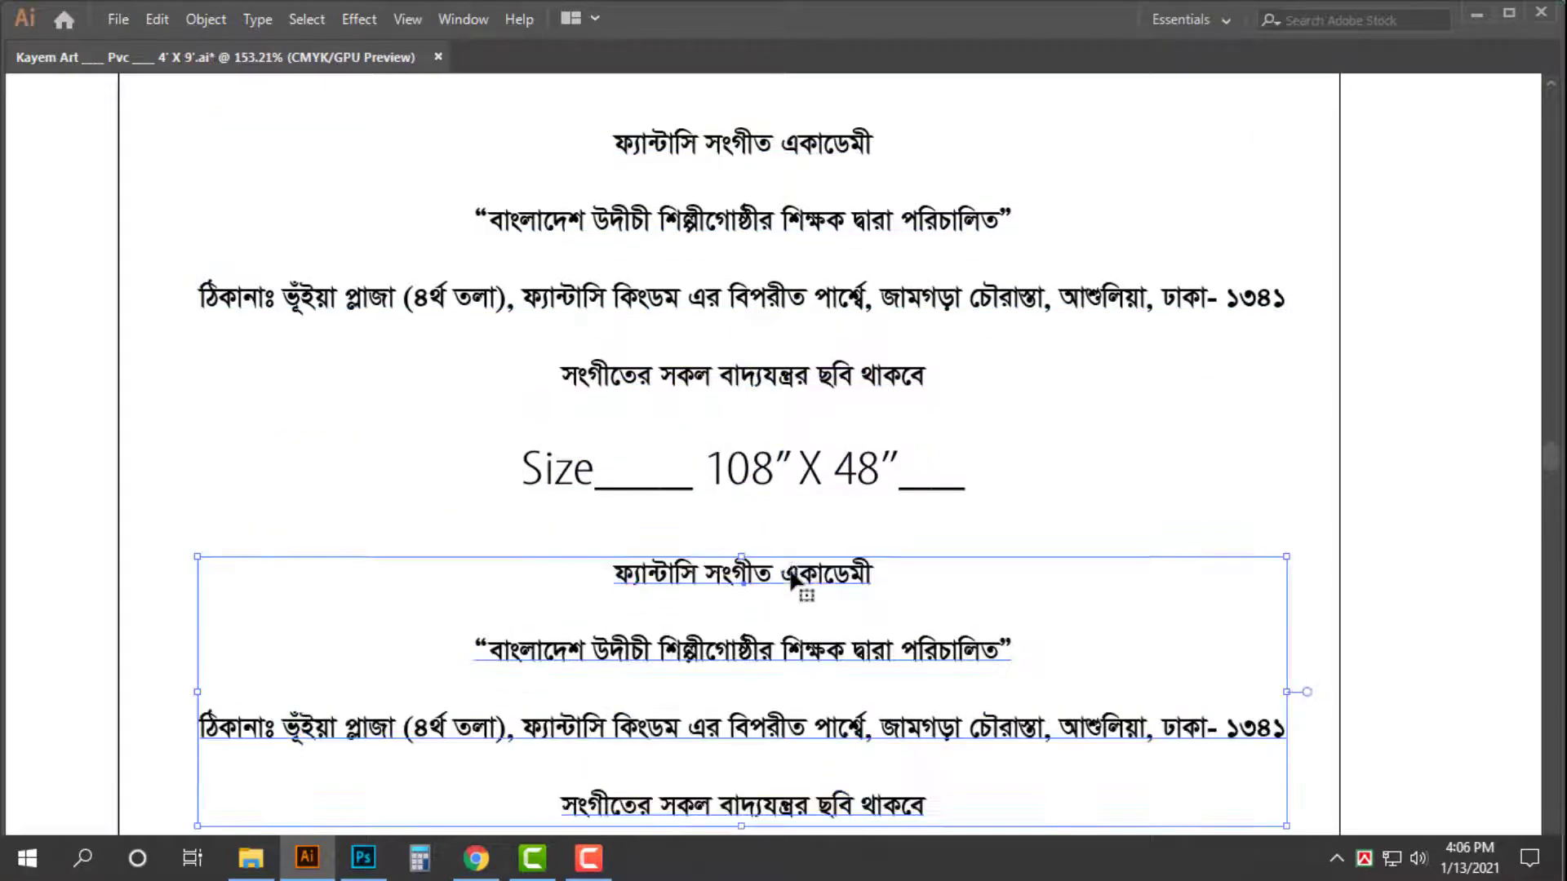
{"action": "double_click", "coordinate": [803, 587]}
{"action": "key", "text": "ctrl+a"}
{"action": "type", "text": "এই"}
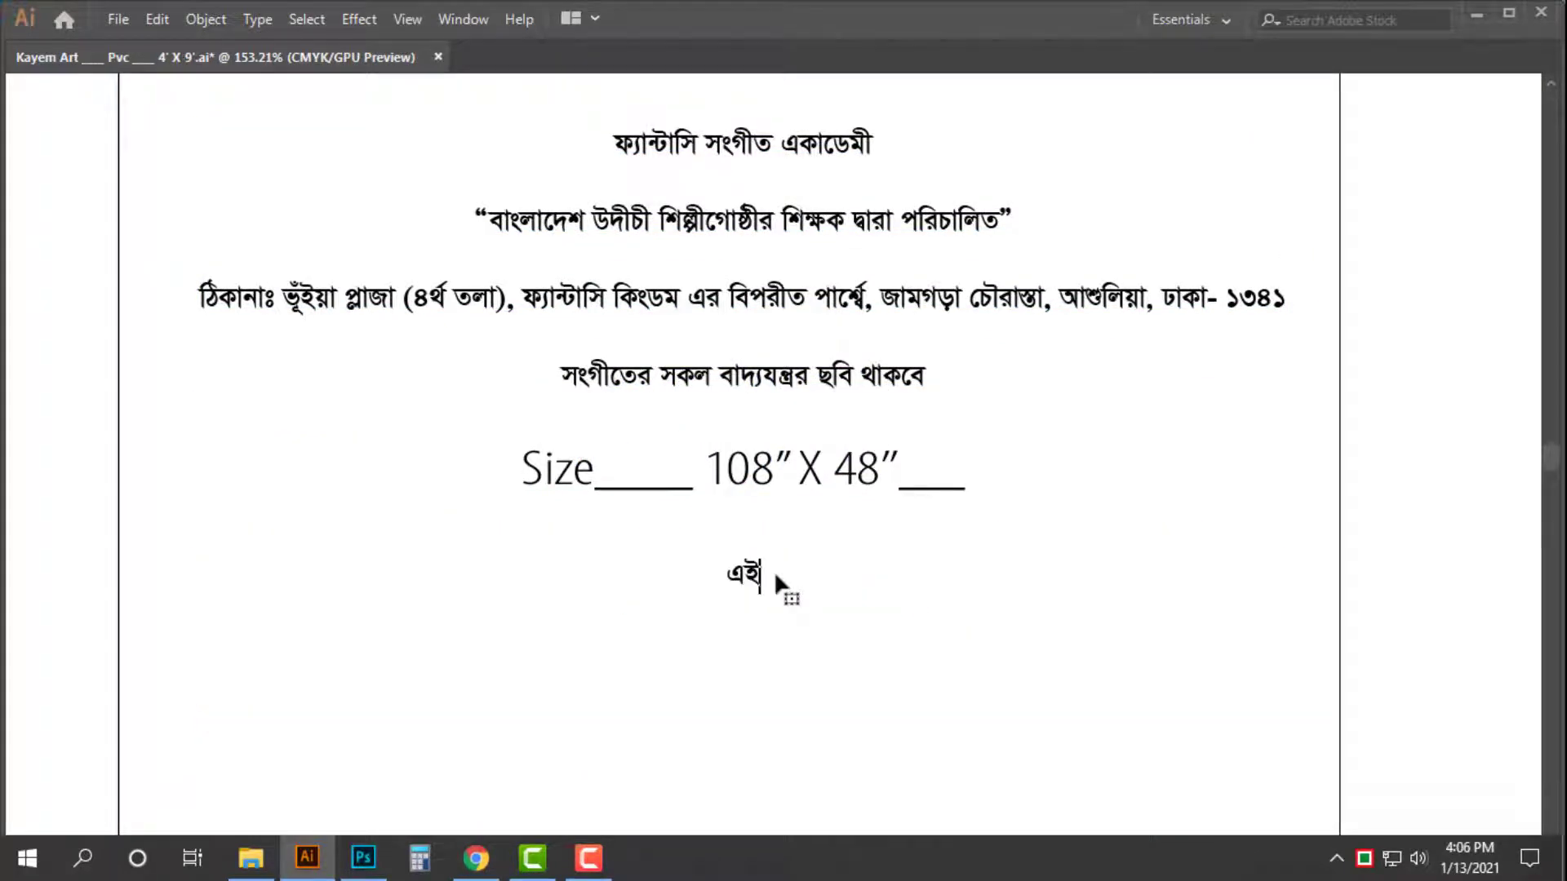
{"action": "type", "text": " লিখা দিয়ে ো"}
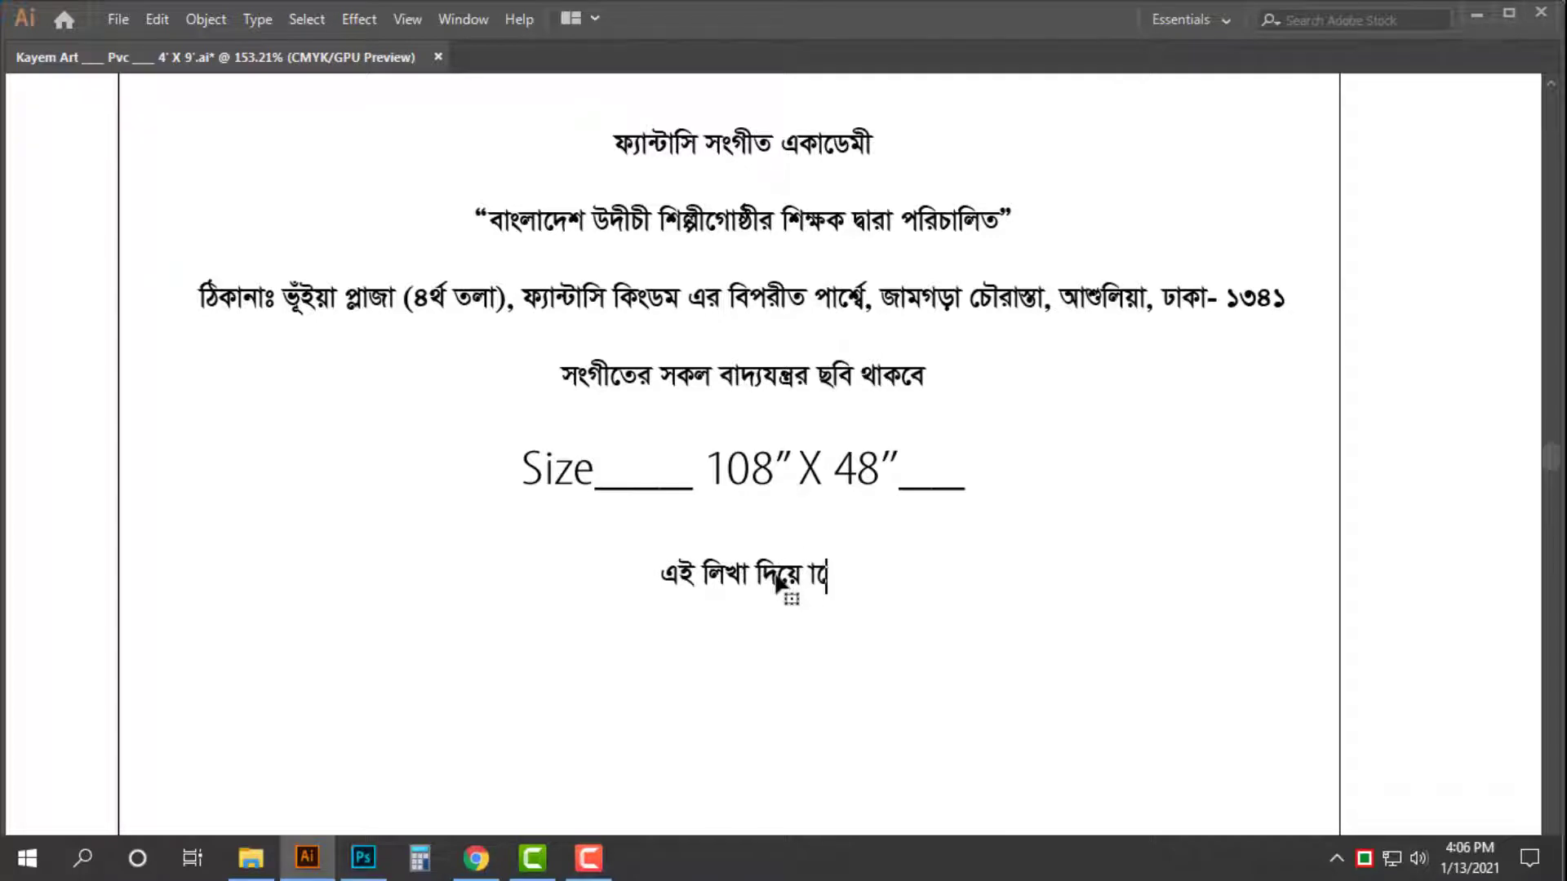
{"action": "key", "text": "BackSpace"}
{"action": "type", "text": "একটি ব্যান"}
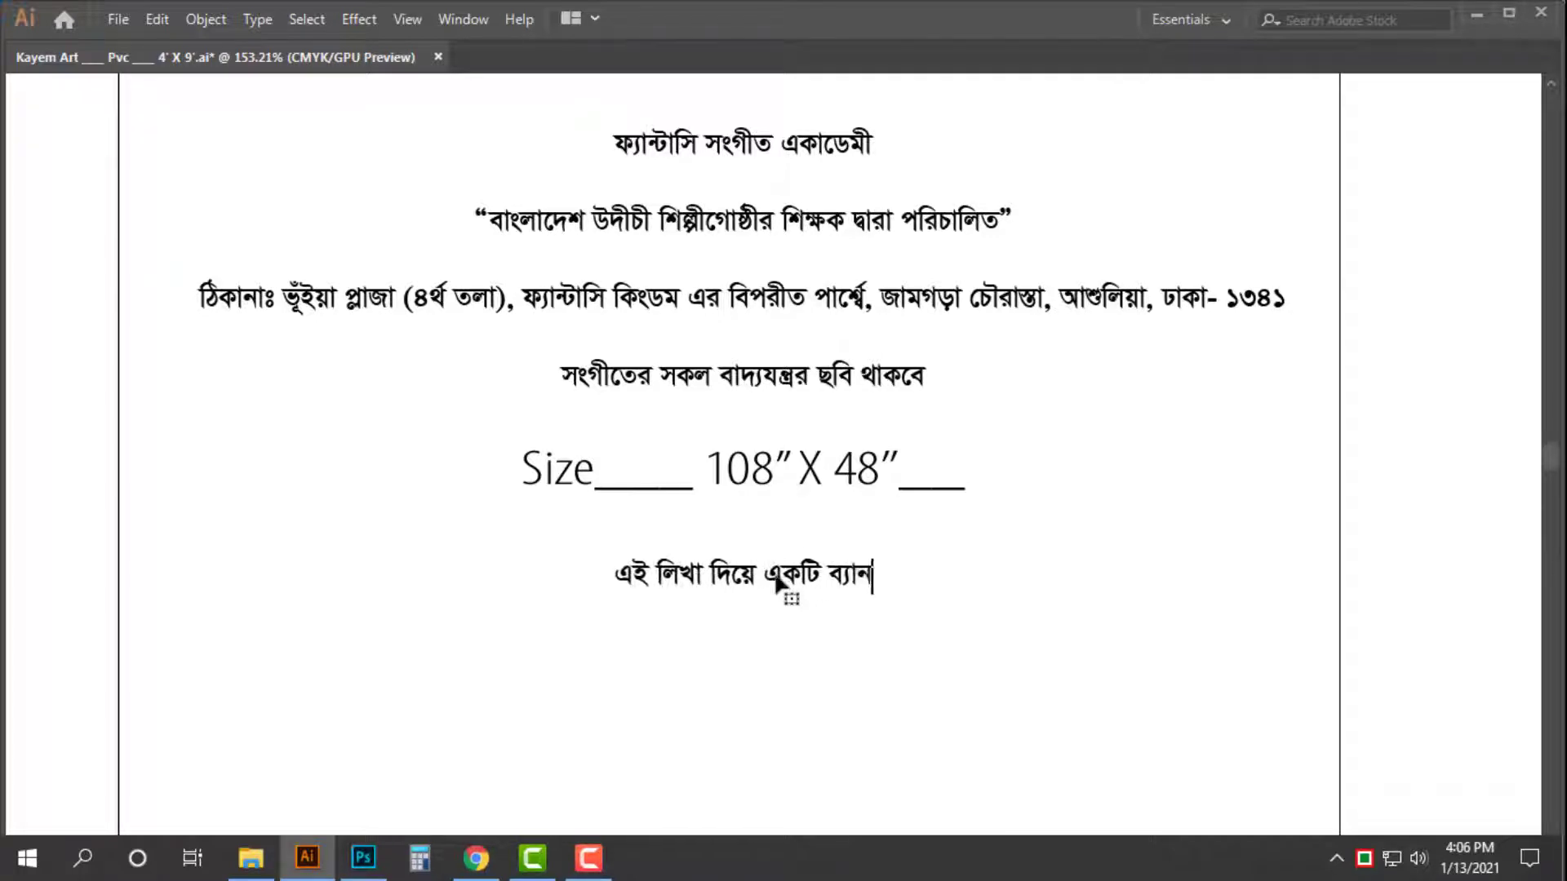
{"action": "type", "text": "ার ডিজাই"}
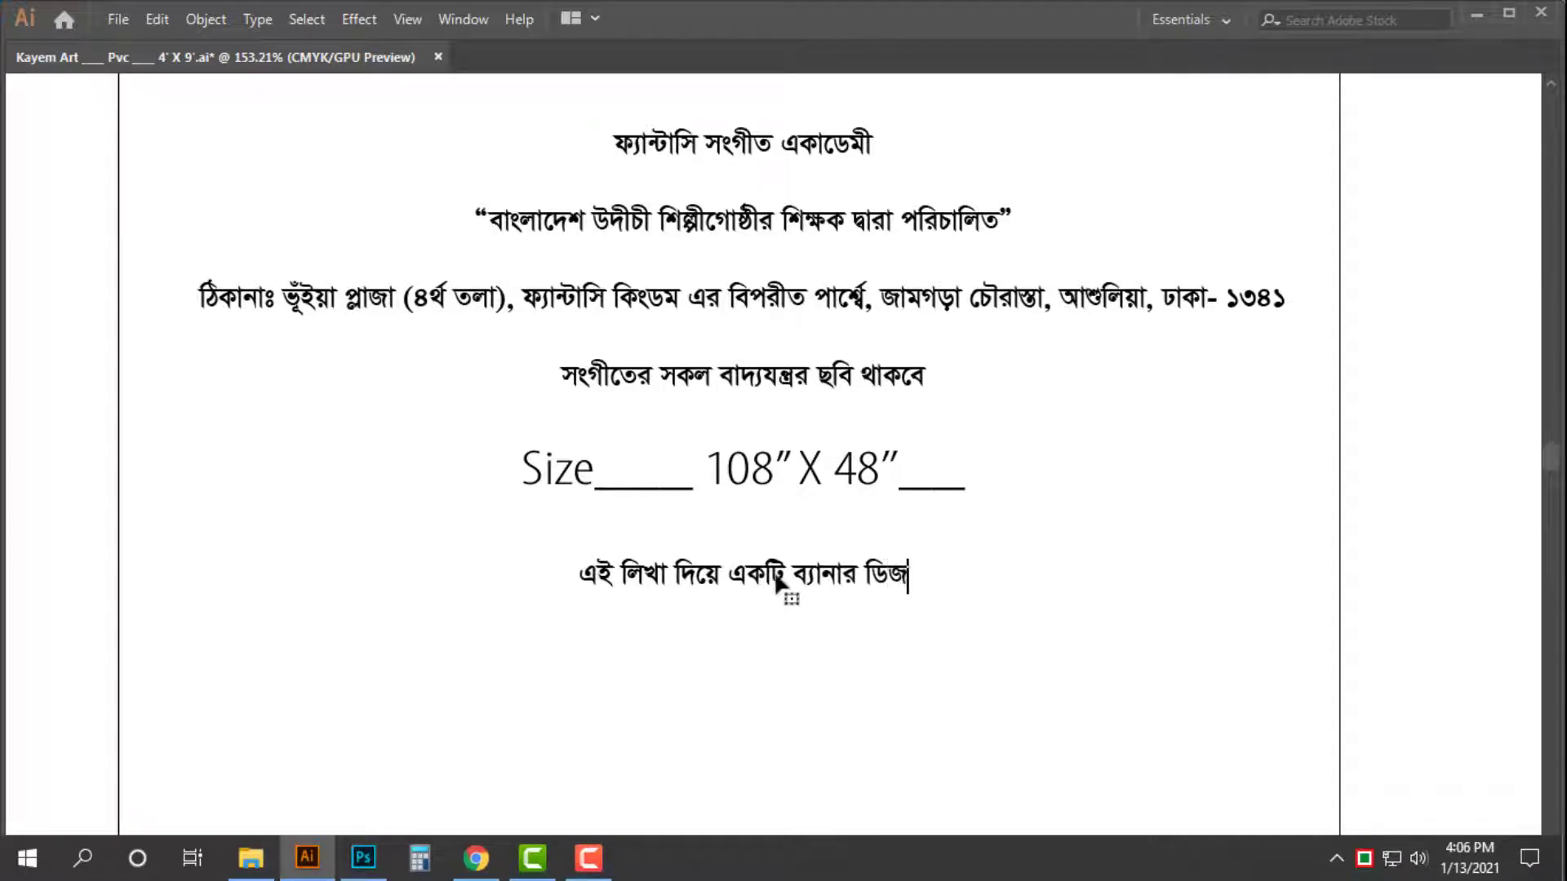
{"action": "type", "text": "ন হবে"}
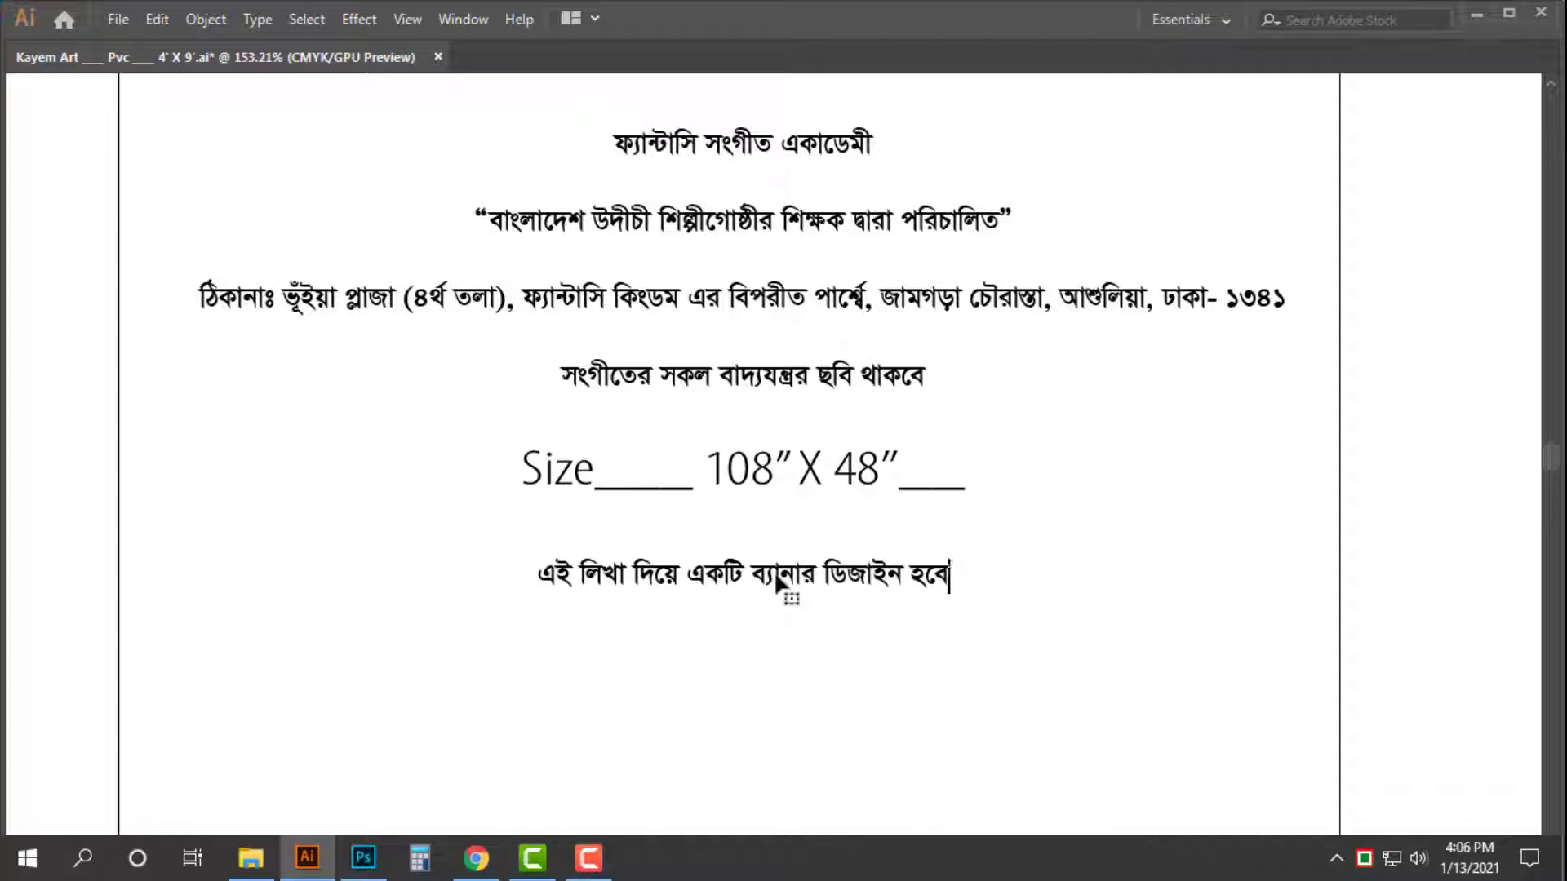
- Add a second line to the note reading "আমরা আজকে এই ডিজাইন করব এবং শিখব"
{"action": "key", "text": "Return"}
{"action": "type", "text": "আমরা আ"}
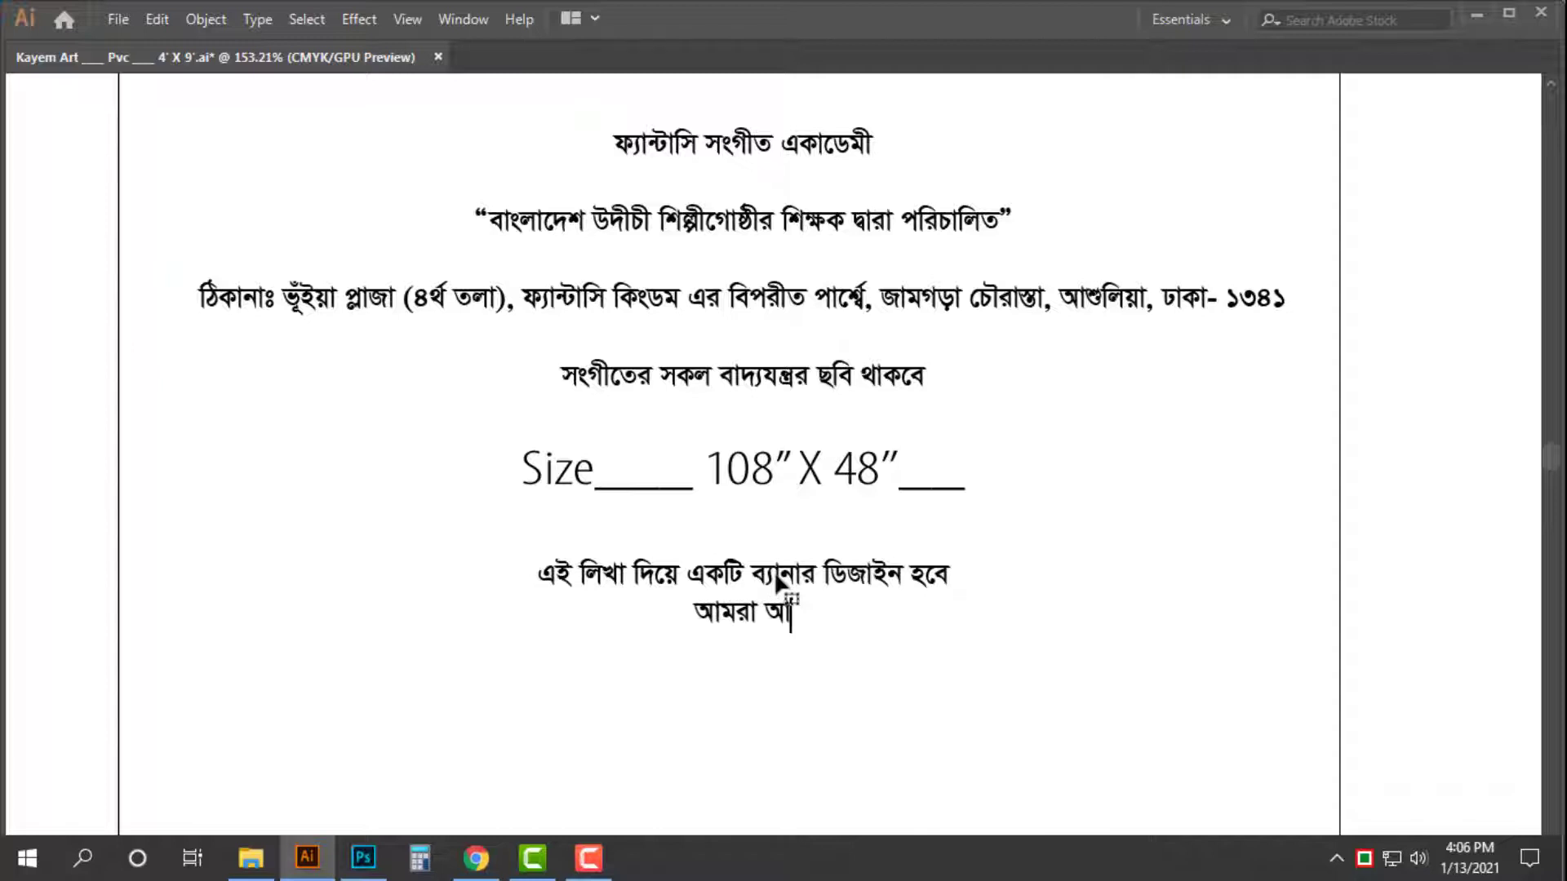
{"action": "type", "text": "জকে এই"}
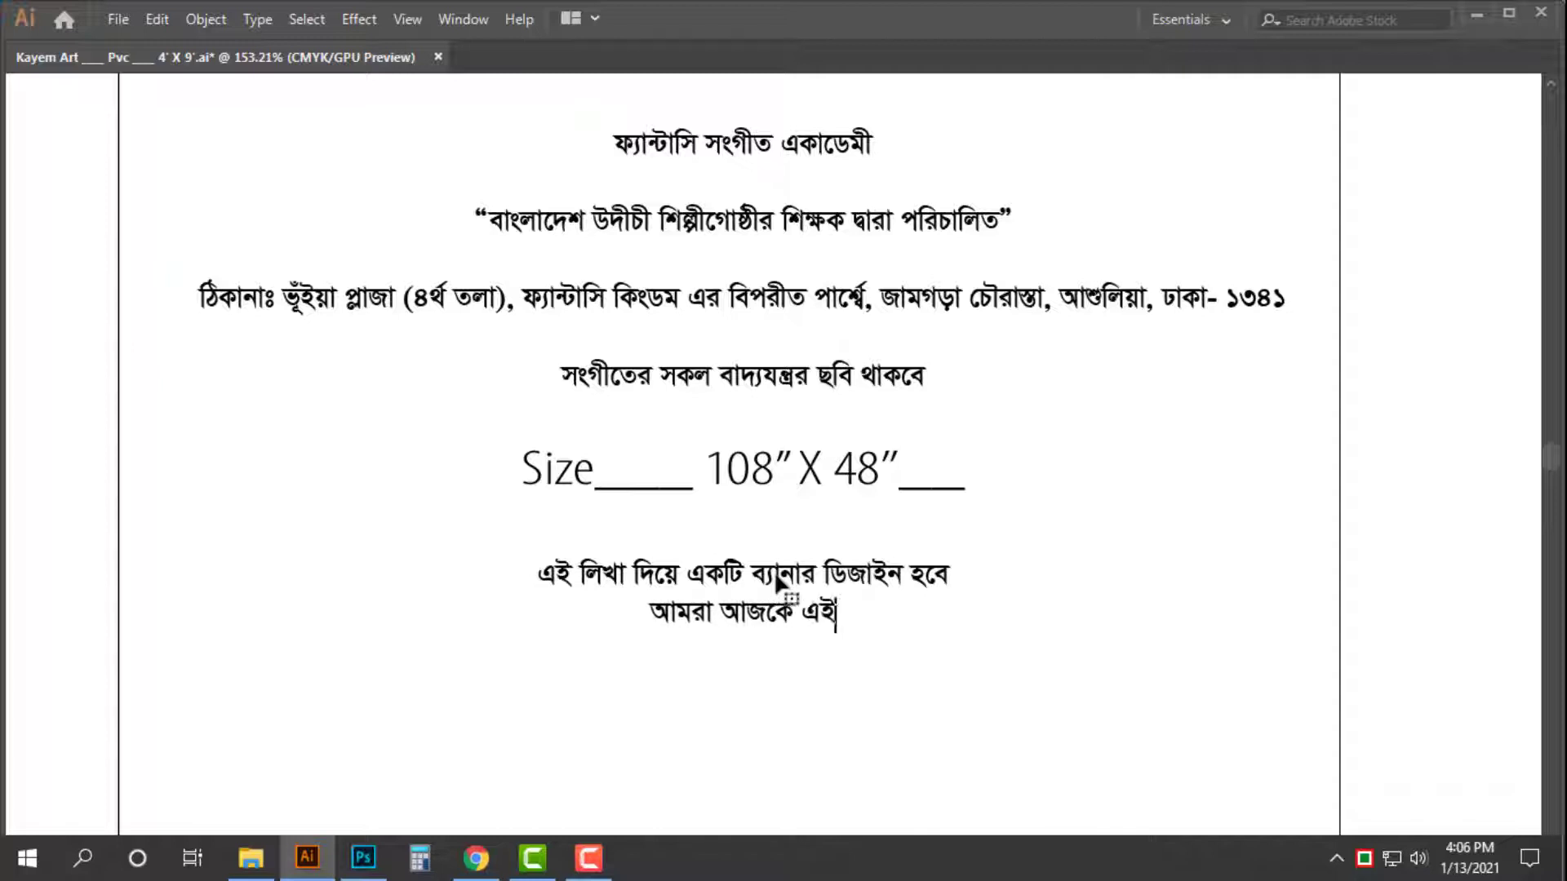
{"action": "type", "text": " ডিজাইন "}
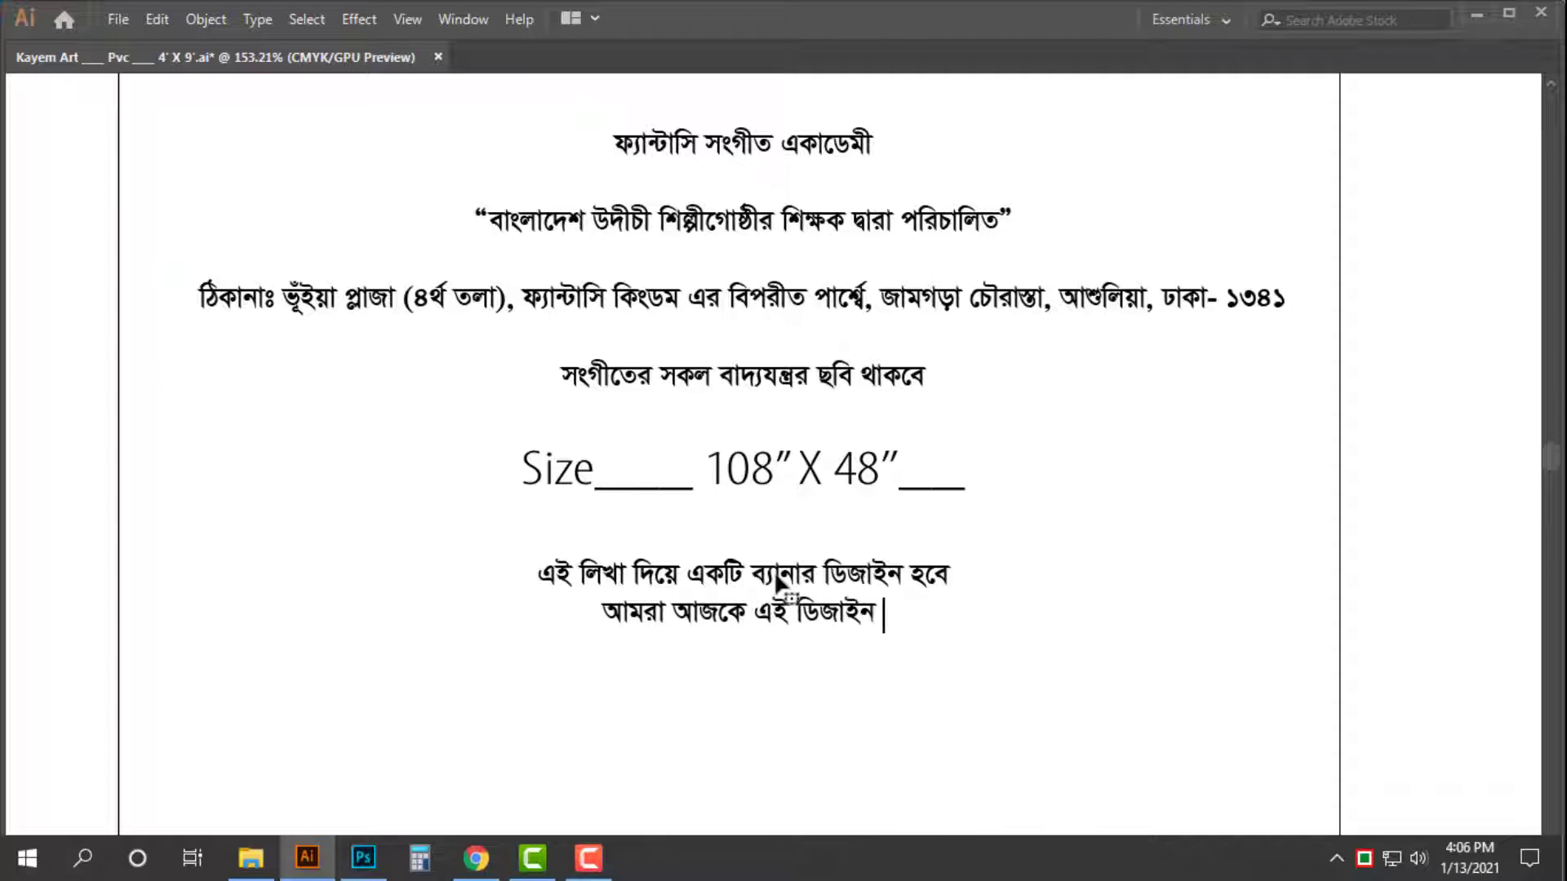
{"action": "type", "text": "করব"}
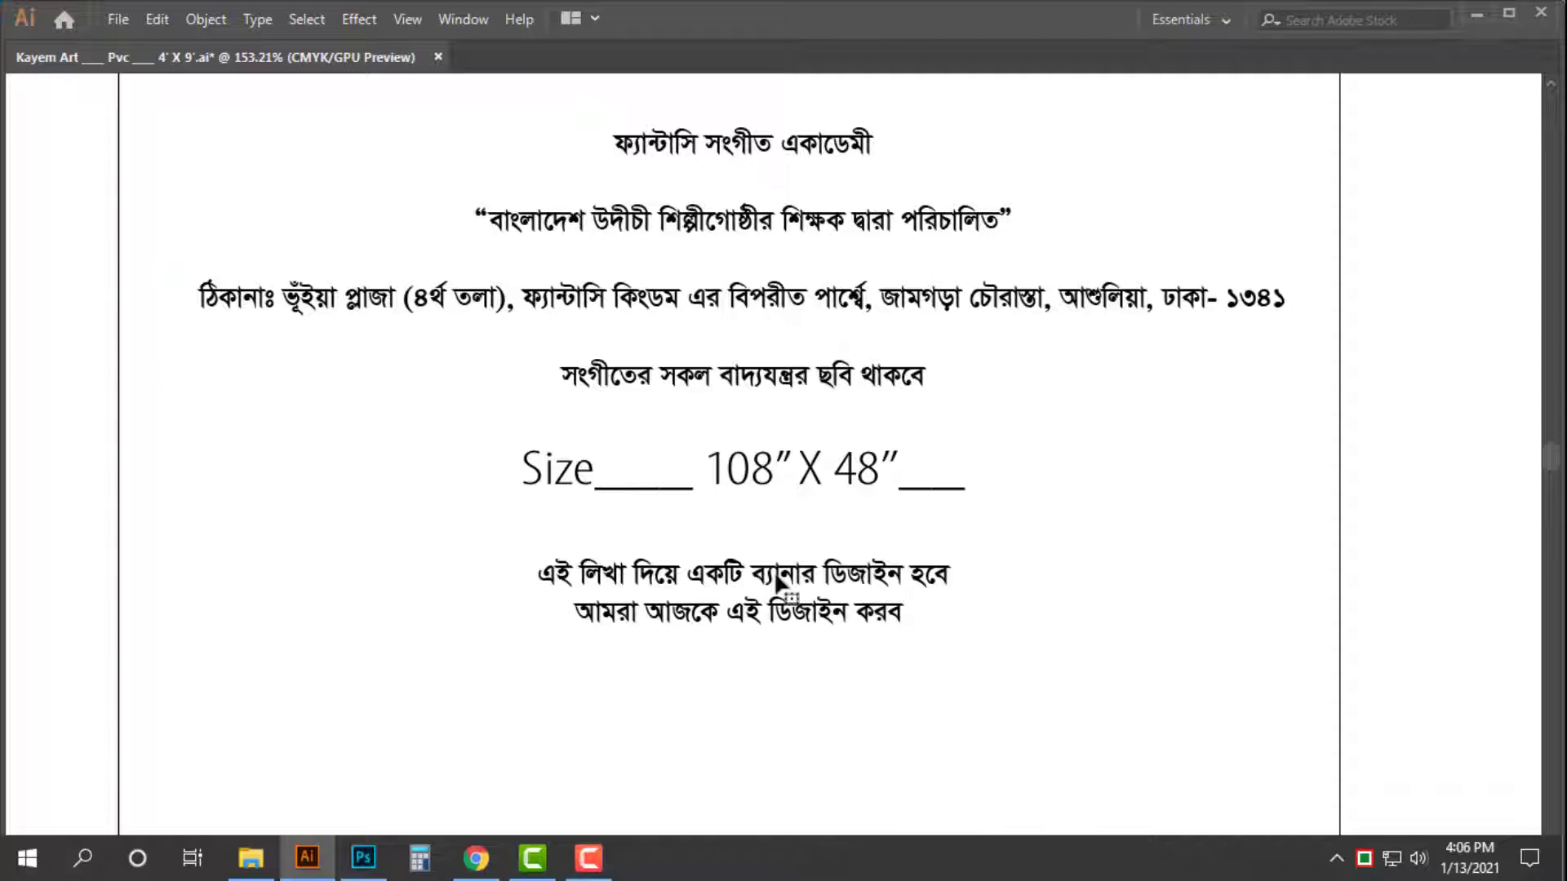
{"action": "type", "text": " এবং শিখব"}
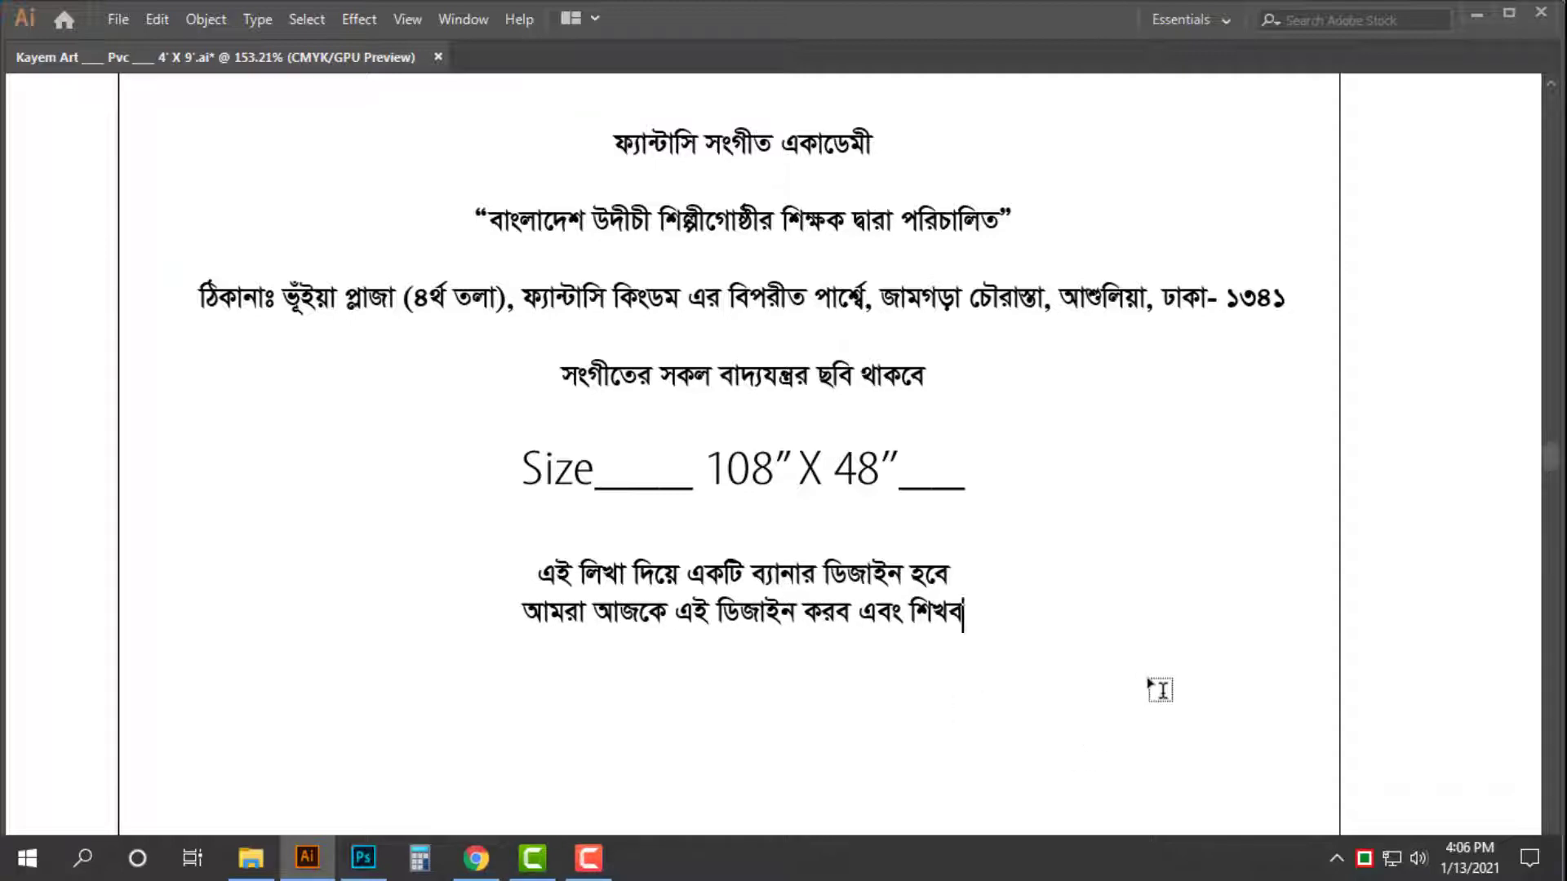
- Add two more lines to the note: "আর আমার সাথেই সবাই থাকেন" and "চলেন শুরু করি..."
{"action": "type", "text": "আর আমার"}
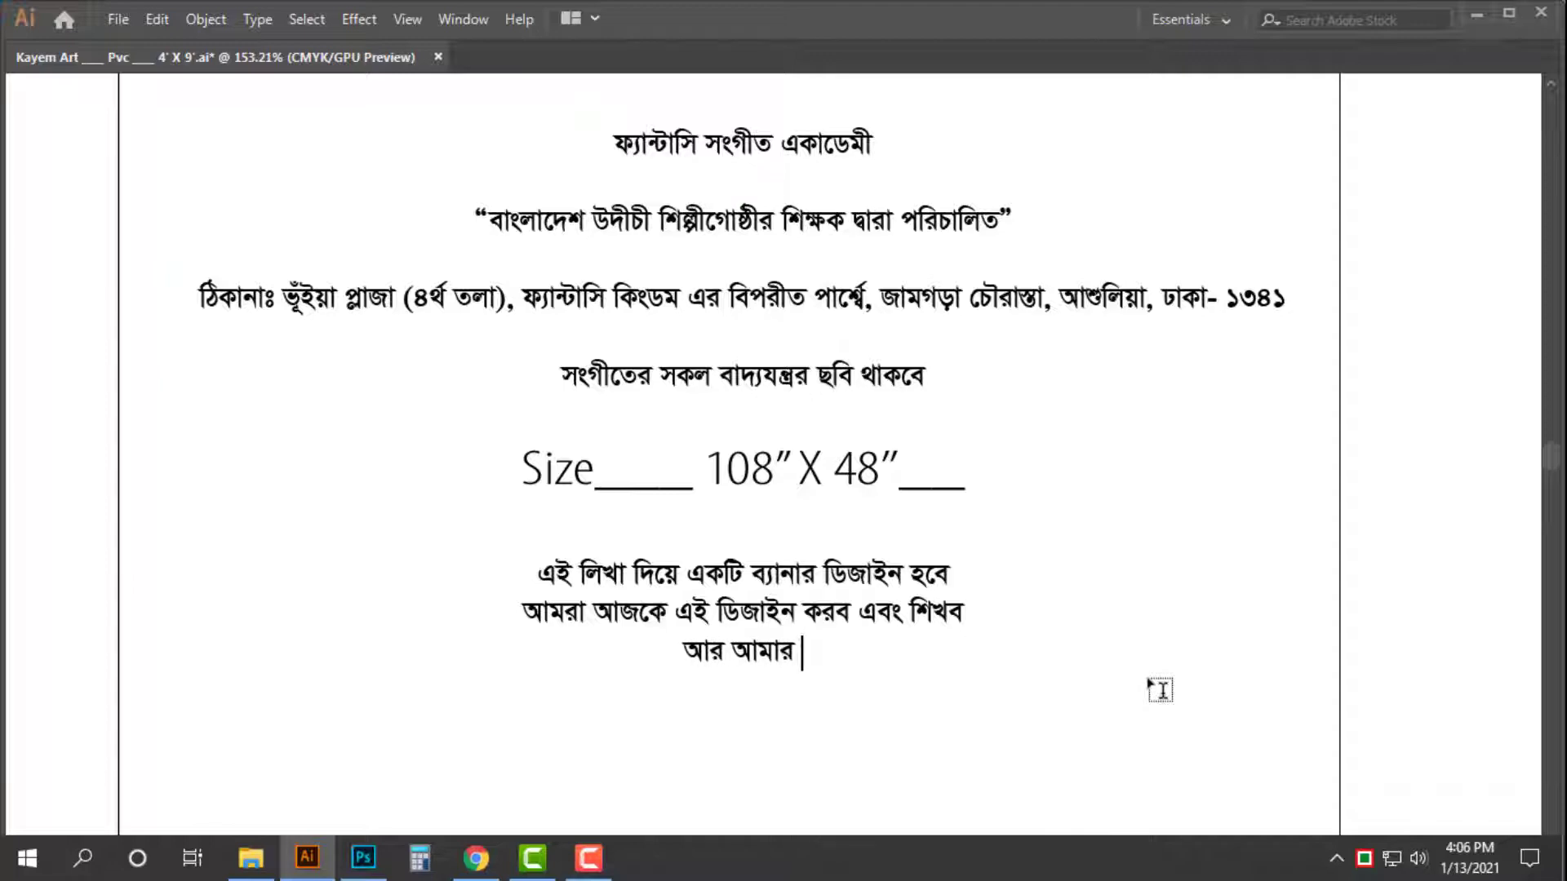
{"action": "type", "text": " সাথেই"}
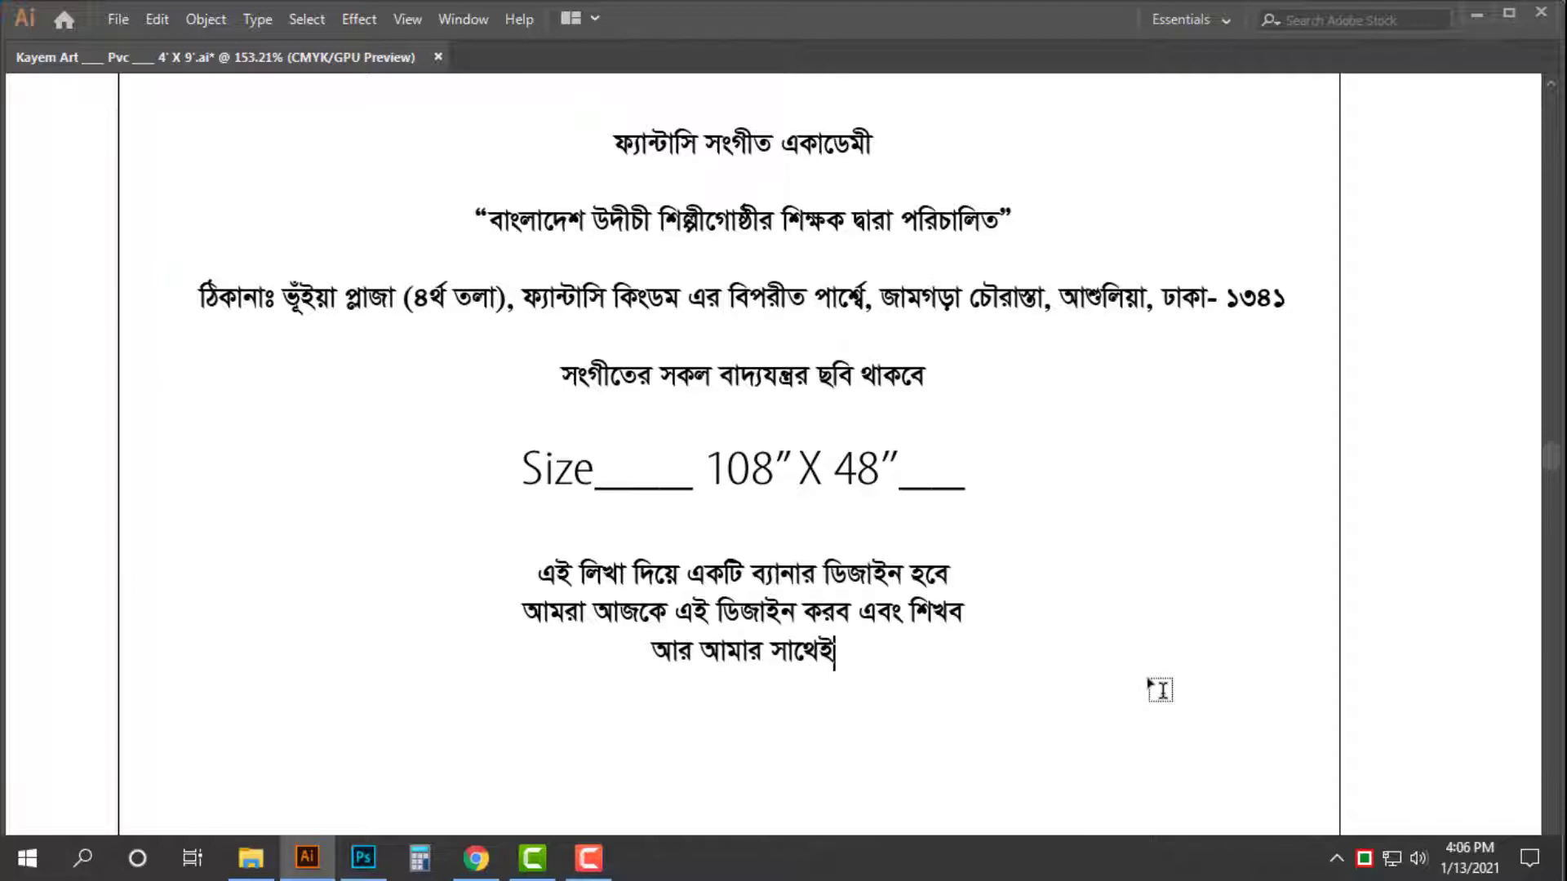
{"action": "type", "text": " সবাই থাকেন"}
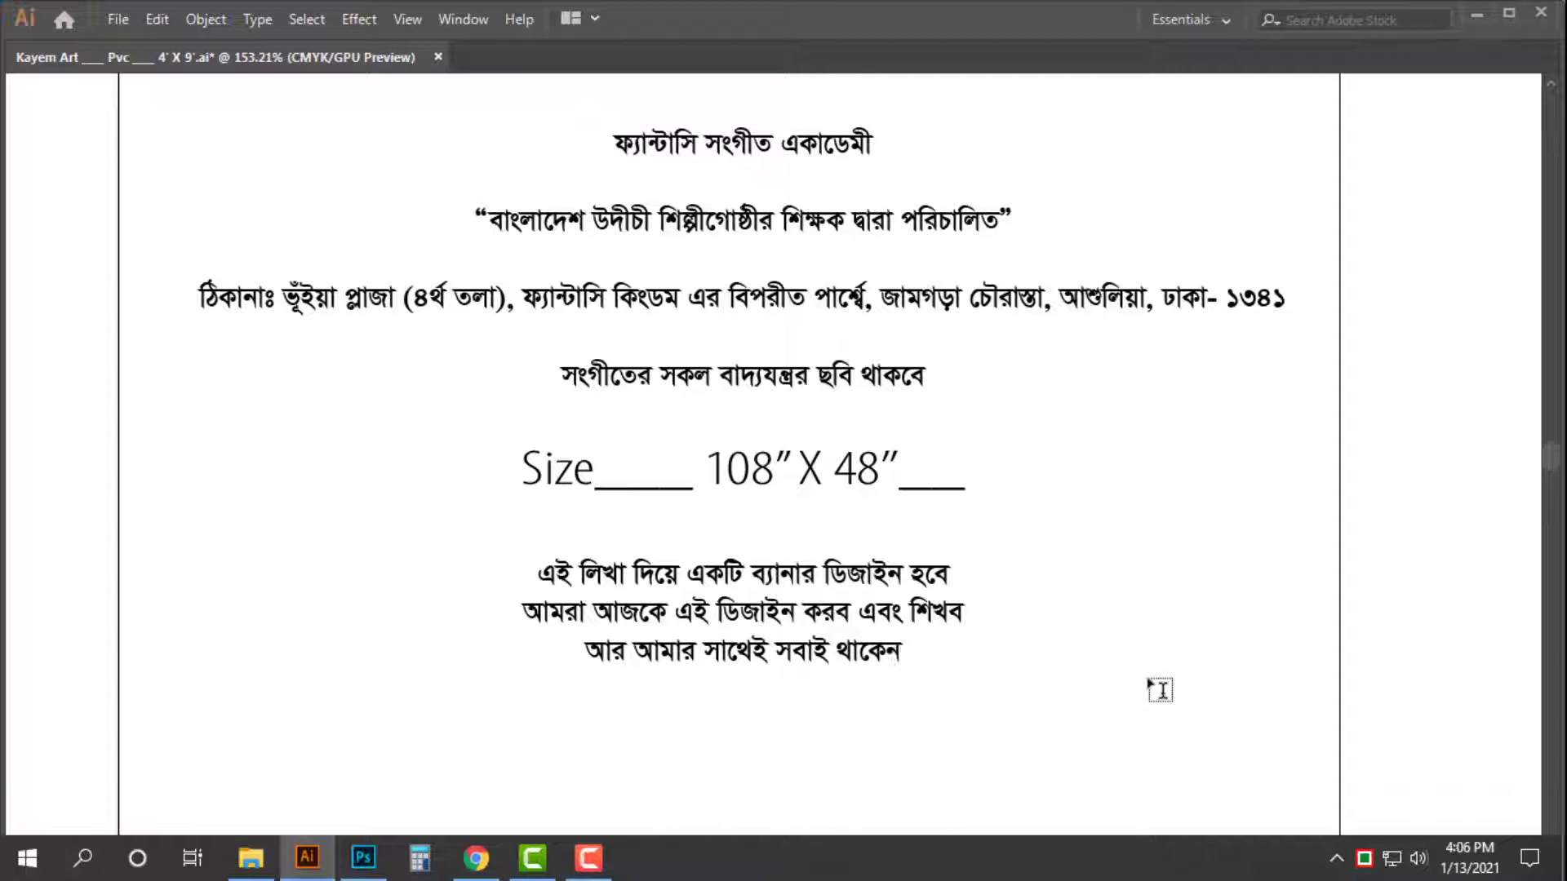
{"action": "type", "text": "চলেন শুরু করি"}
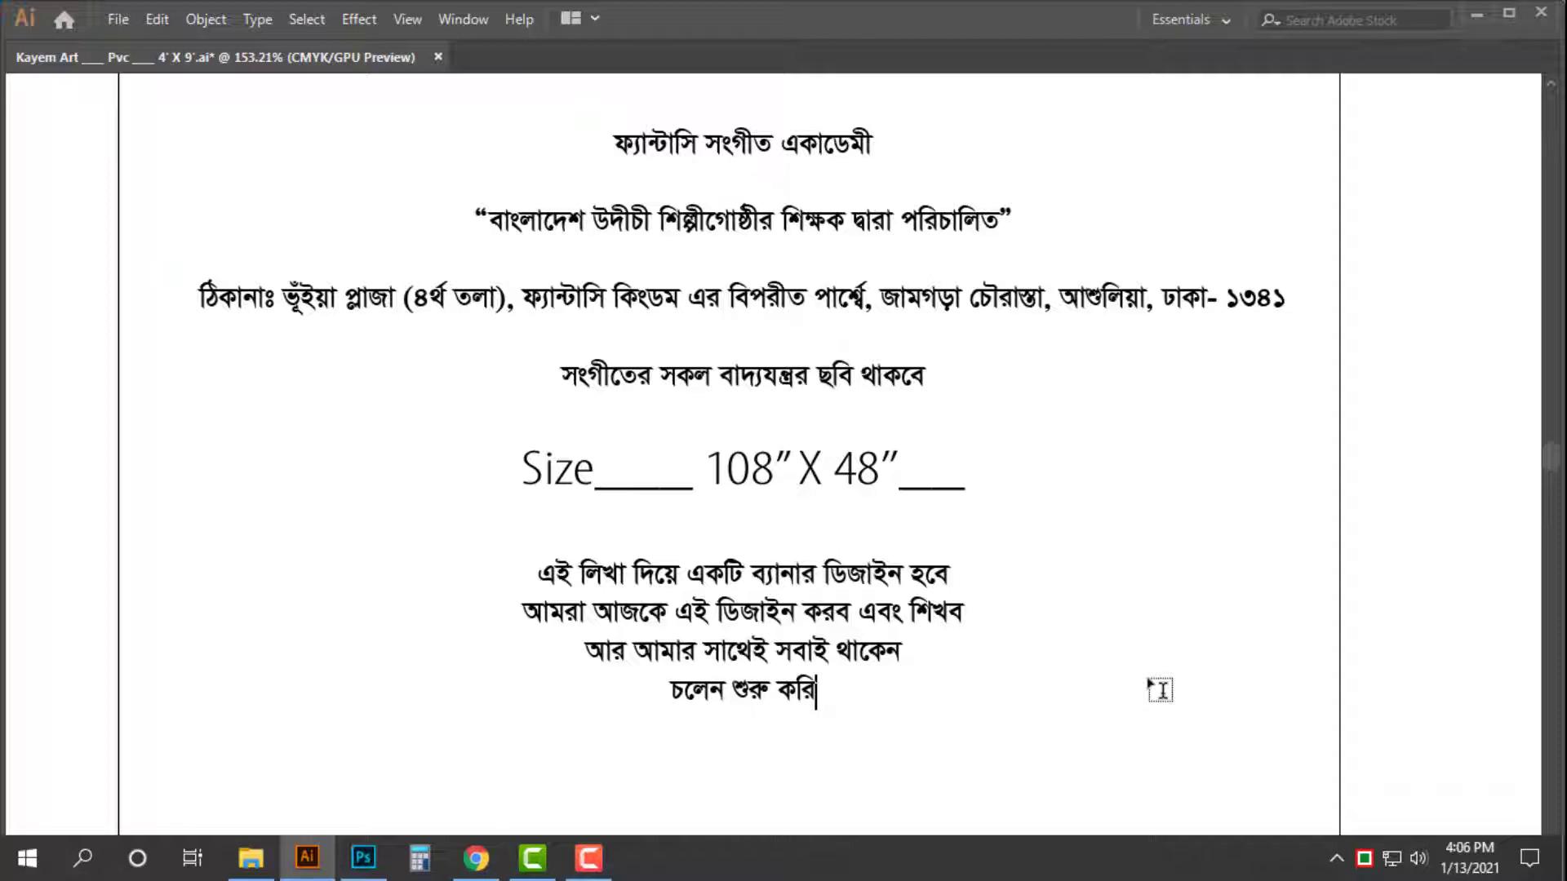
{"action": "type", "text": "।"}
{"action": "key", "text": "Escape"}
- Delete the four-line note below the size line
{"action": "key", "text": "Delete"}
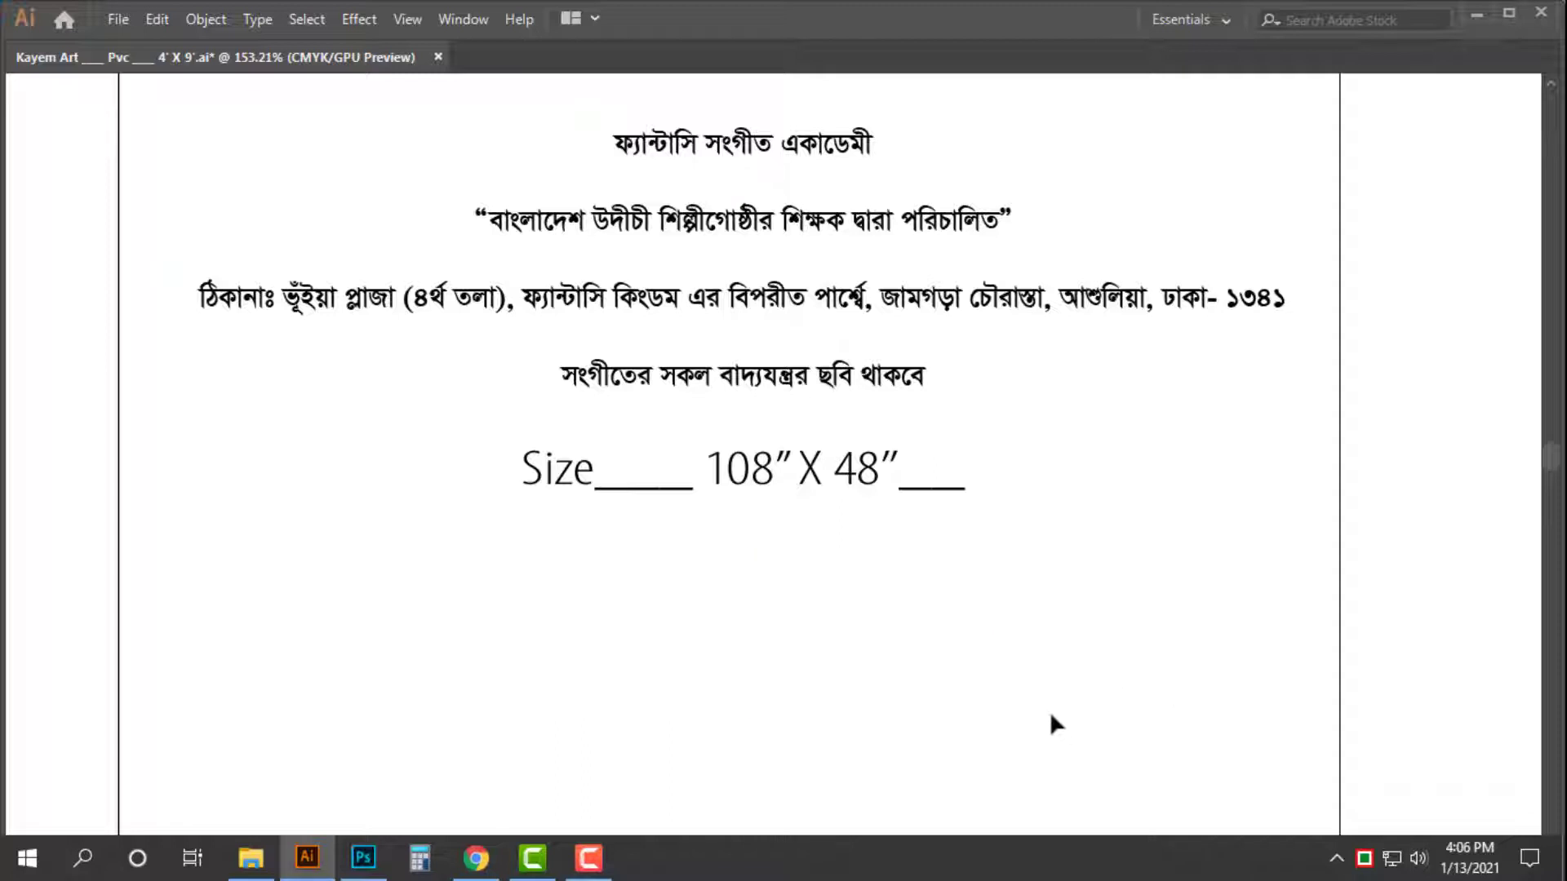
{"action": "key", "text": "ctrl+z"}
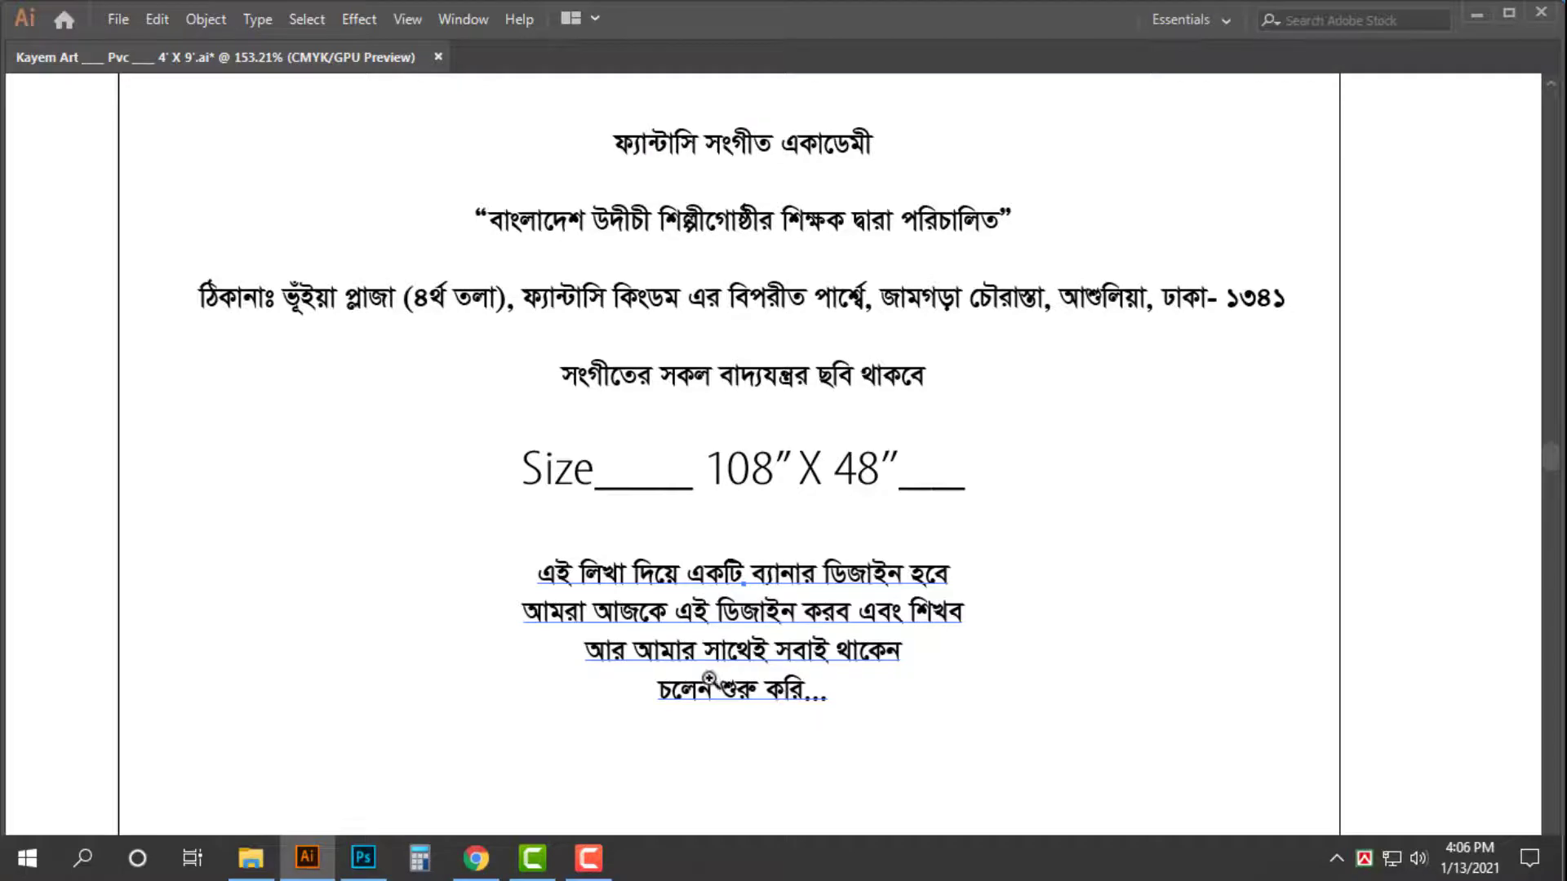
{"action": "left_click_drag", "start_coordinate": [708, 678], "coordinate": [1025, 668]}
{"action": "left_click", "coordinate": [1357, 557]}
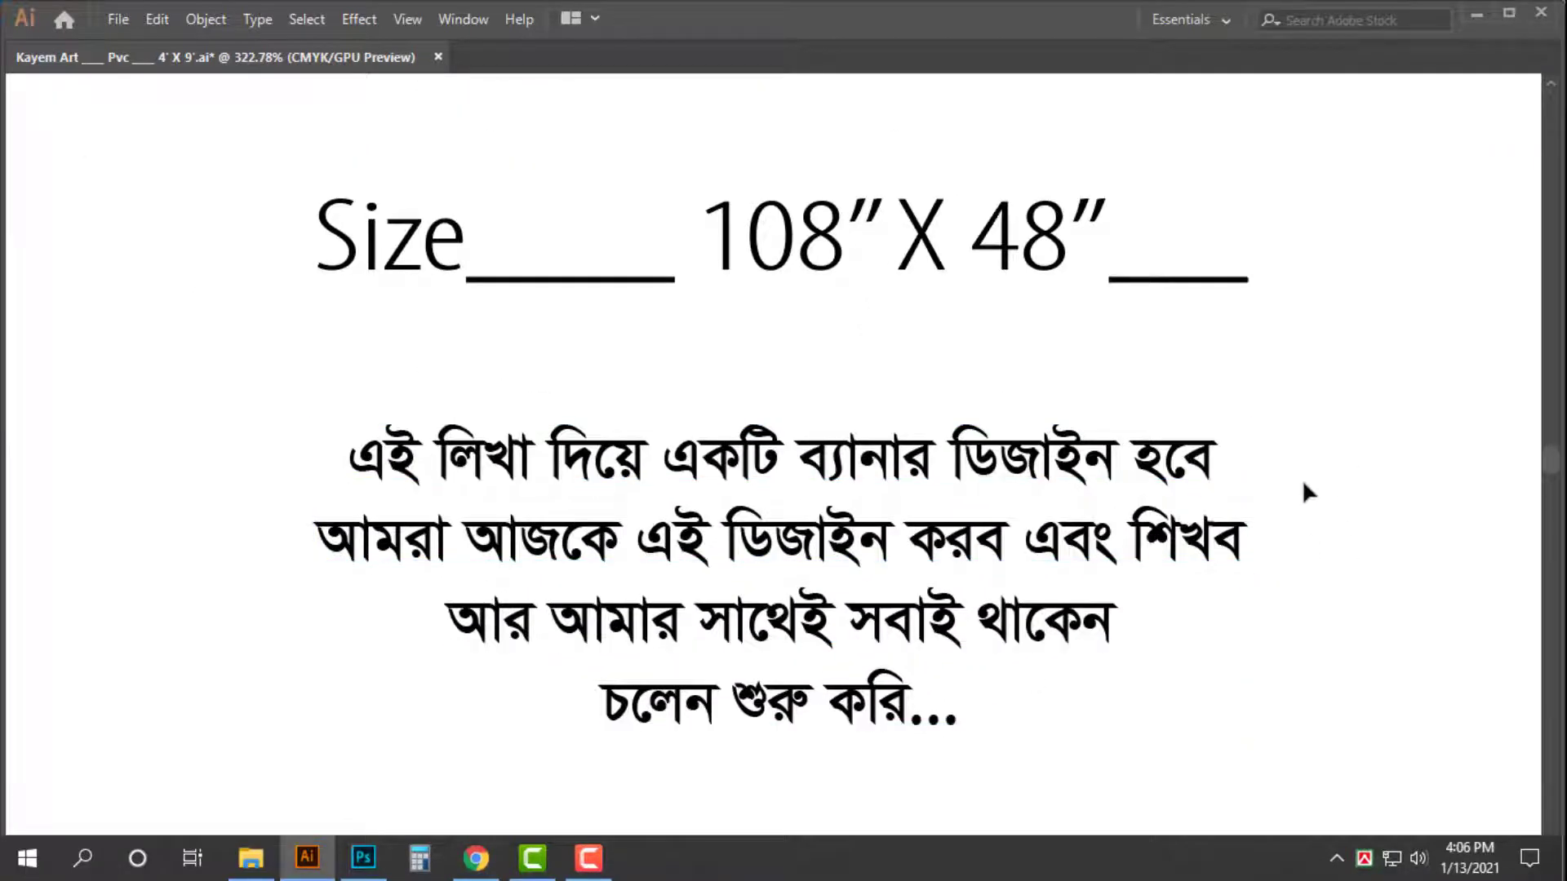
{"action": "scroll", "coordinate": [1316, 518], "scroll_direction": "up", "scroll_amount": 3}
{"action": "left_click_drag", "start_coordinate": [1327, 492], "coordinate": [904, 486]}
{"action": "left_click_drag", "start_coordinate": [1169, 439], "coordinate": [802, 594]}
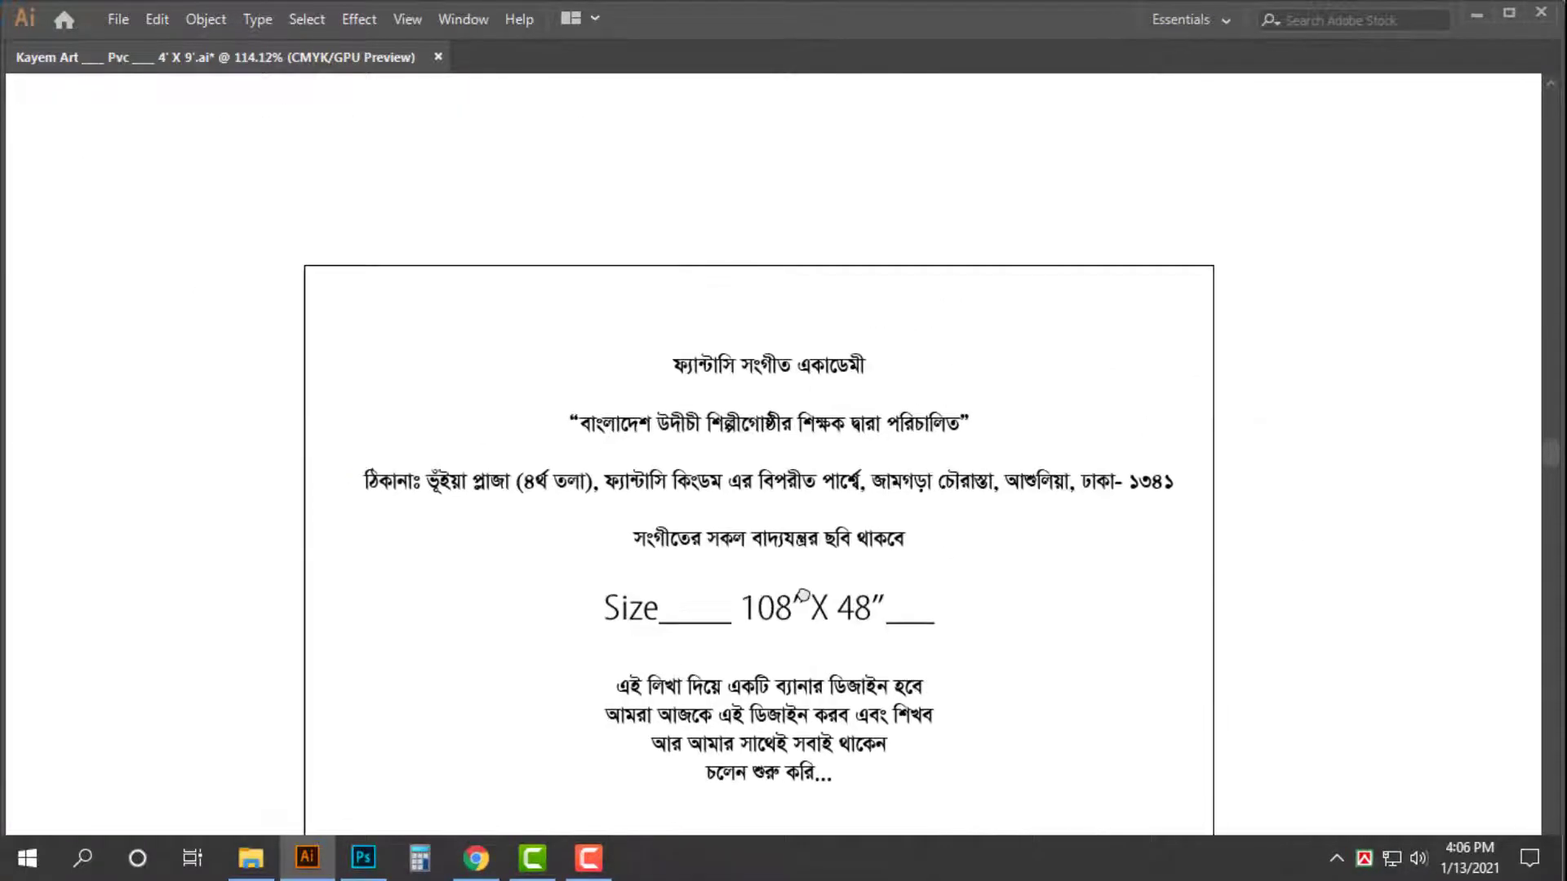
{"action": "left_click", "coordinate": [885, 698]}
{"action": "key", "text": "Delete"}
- Select the Bengali text block with the size line and scale both up proportionally to about 2.5 times the page width
{"action": "scroll", "coordinate": [927, 686], "scroll_direction": "down", "scroll_amount": 2}
{"action": "left_click_drag", "start_coordinate": [1041, 525], "coordinate": [1014, 552]}
{"action": "left_click_drag", "start_coordinate": [924, 578], "coordinate": [728, 451]}
{"action": "left_click_drag", "start_coordinate": [895, 476], "coordinate": [531, 472]}
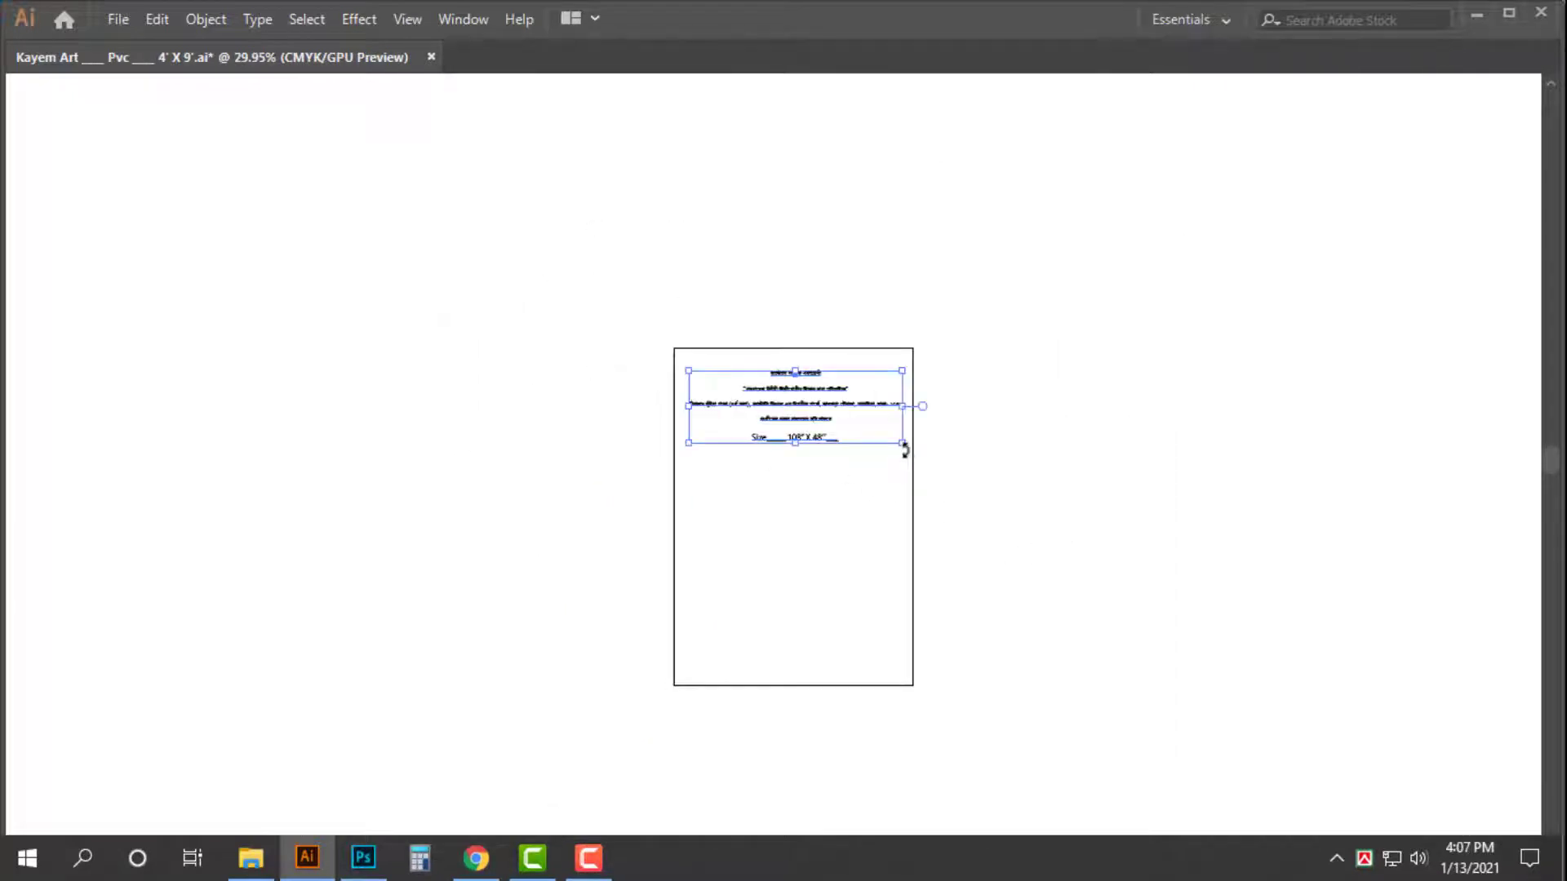
{"action": "left_click_drag", "start_coordinate": [902, 444], "coordinate": [1164, 514]}
- Move the enlarged text block and size line off the page into the empty area below it
{"action": "left_click_drag", "start_coordinate": [1127, 509], "coordinate": [898, 468]}
{"action": "left_click_drag", "start_coordinate": [1036, 539], "coordinate": [646, 589]}
{"action": "left_click", "coordinate": [649, 147]}
{"action": "left_click", "coordinate": [616, 487]}
{"action": "left_click", "coordinate": [858, 341]}
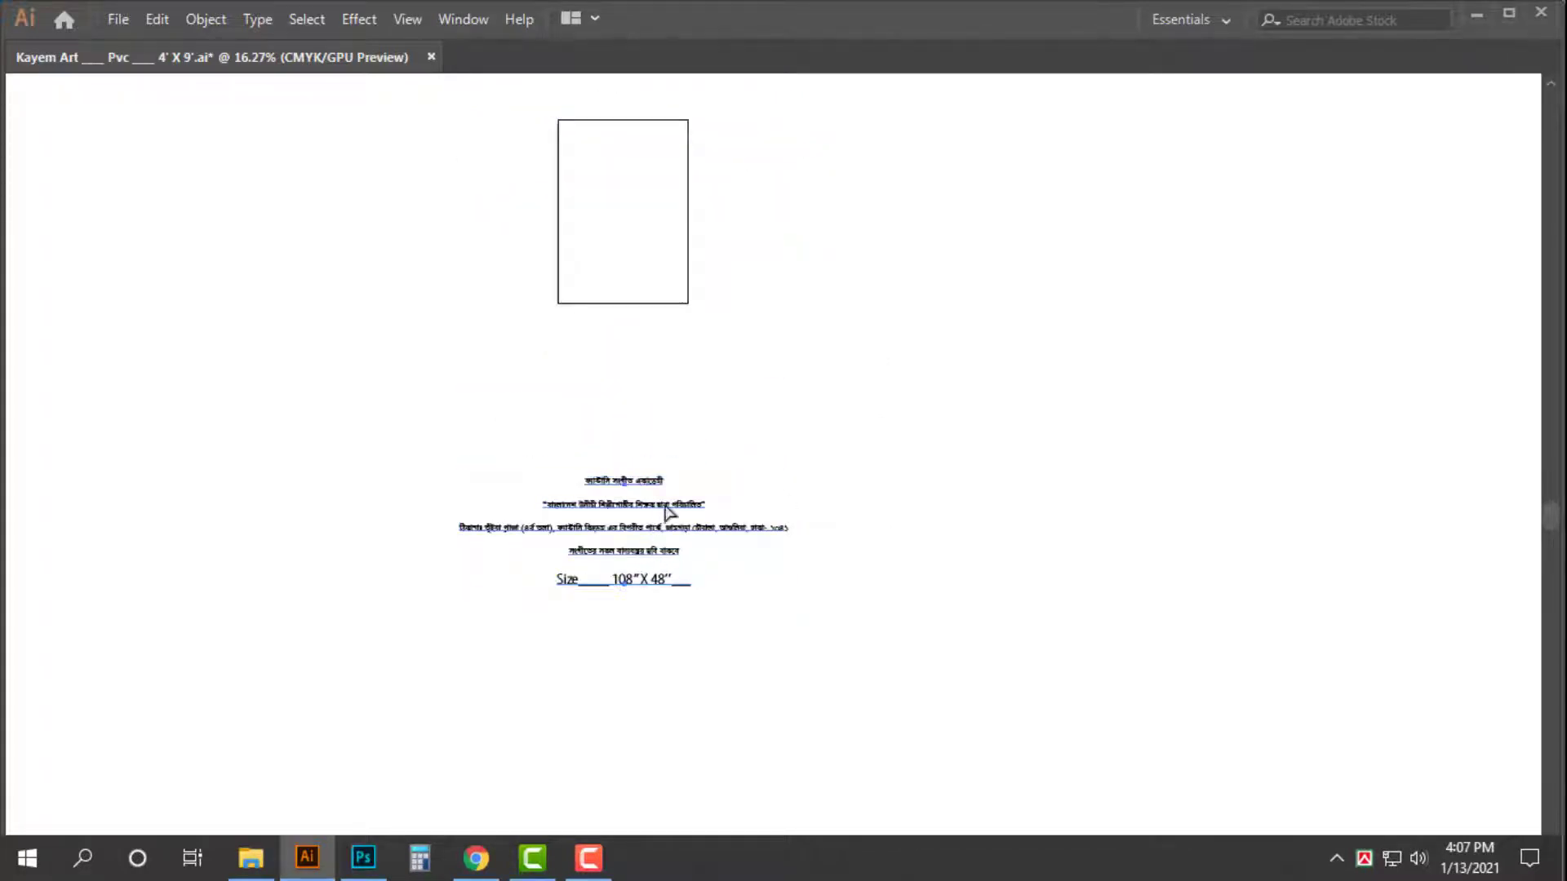
{"action": "left_click_drag", "start_coordinate": [661, 528], "coordinate": [633, 690]}
{"action": "key", "text": "ctrl+space"}
{"action": "left_click_drag", "start_coordinate": [715, 548], "coordinate": [600, 580]}
{"action": "key", "text": "space"}
{"action": "left_click_drag", "start_coordinate": [599, 657], "coordinate": [731, 364]}
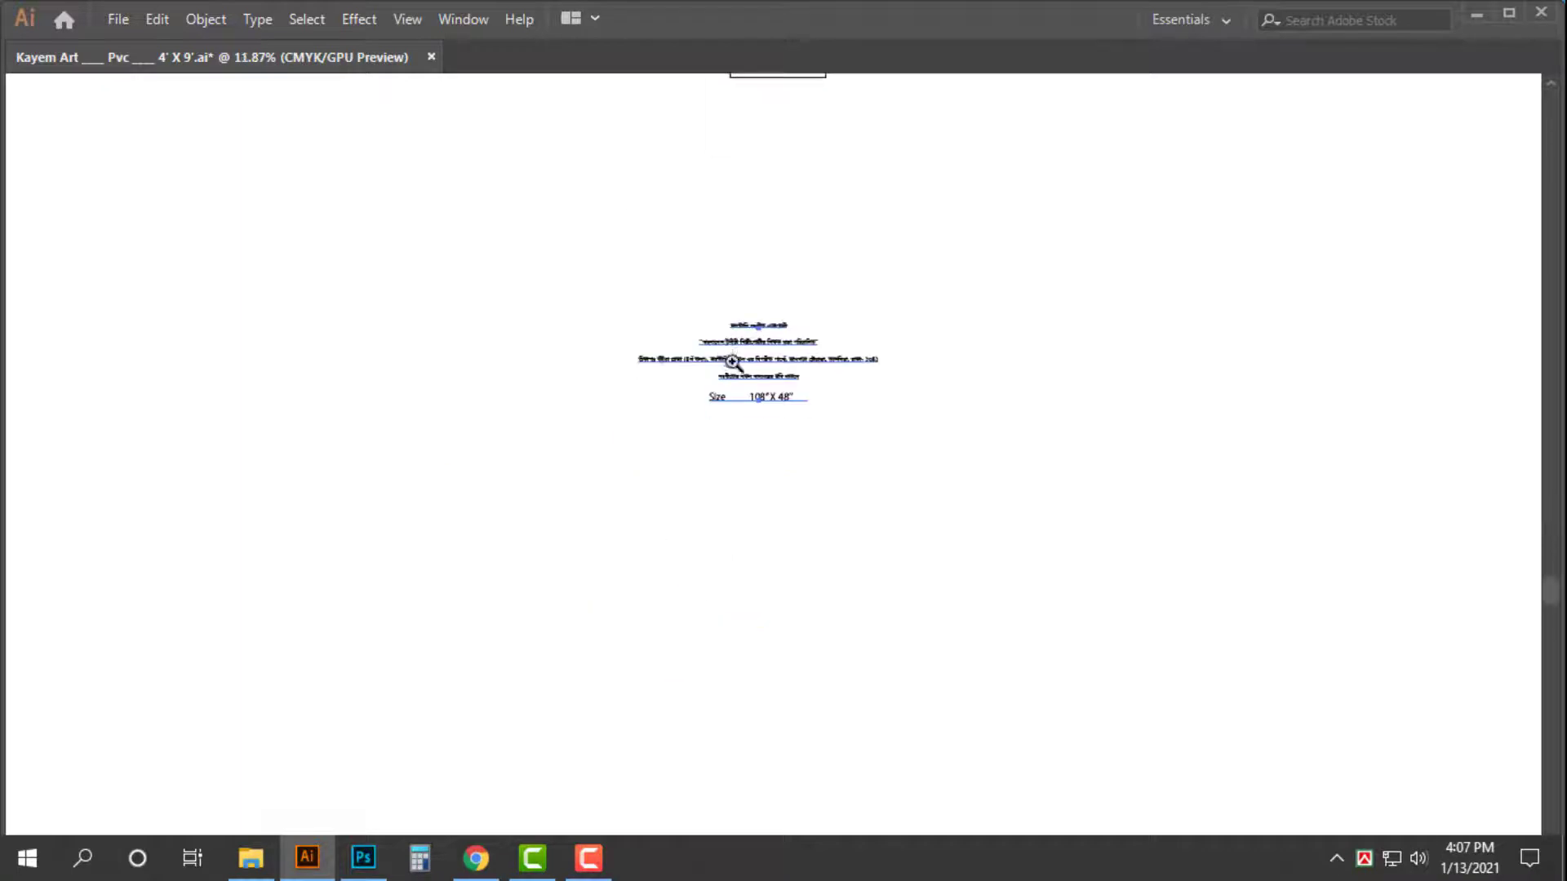
- Create a rectangle 108 in wide and 48 in high over the text below the page
{"action": "key", "text": "ctrl+space"}
{"action": "left_click", "coordinate": [733, 366]}
{"action": "left_click_drag", "start_coordinate": [820, 545], "coordinate": [746, 671]}
{"action": "key", "text": "m"}
{"action": "left_click", "coordinate": [512, 308]}
{"action": "type", "text": "1"}
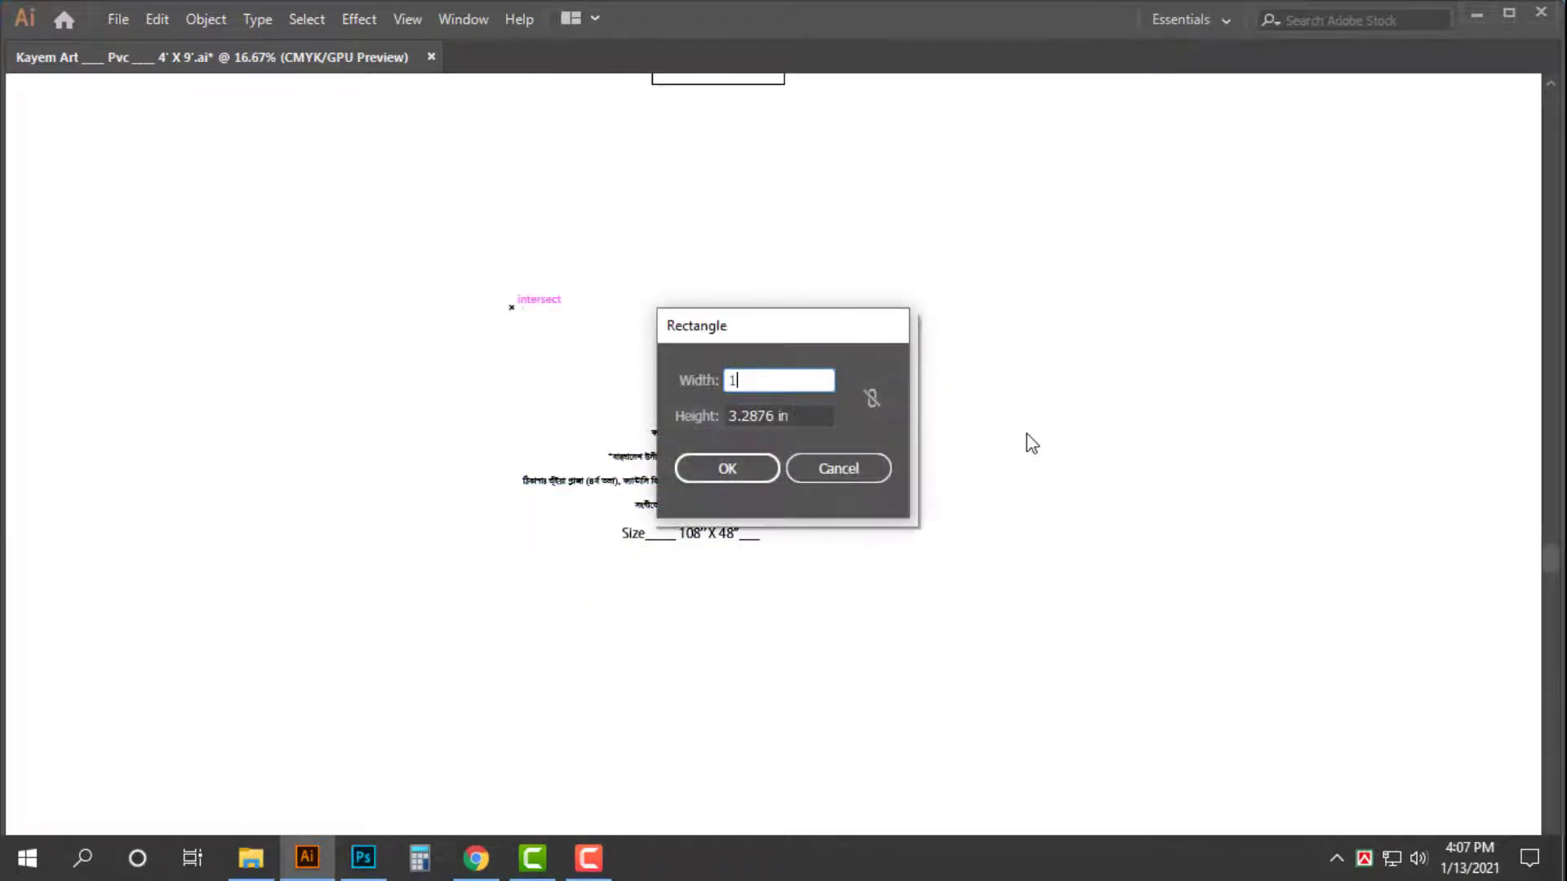
{"action": "type", "text": "08"}
{"action": "key", "text": "Tab"}
{"action": "type", "text": "48"}
{"action": "key", "text": "Return"}
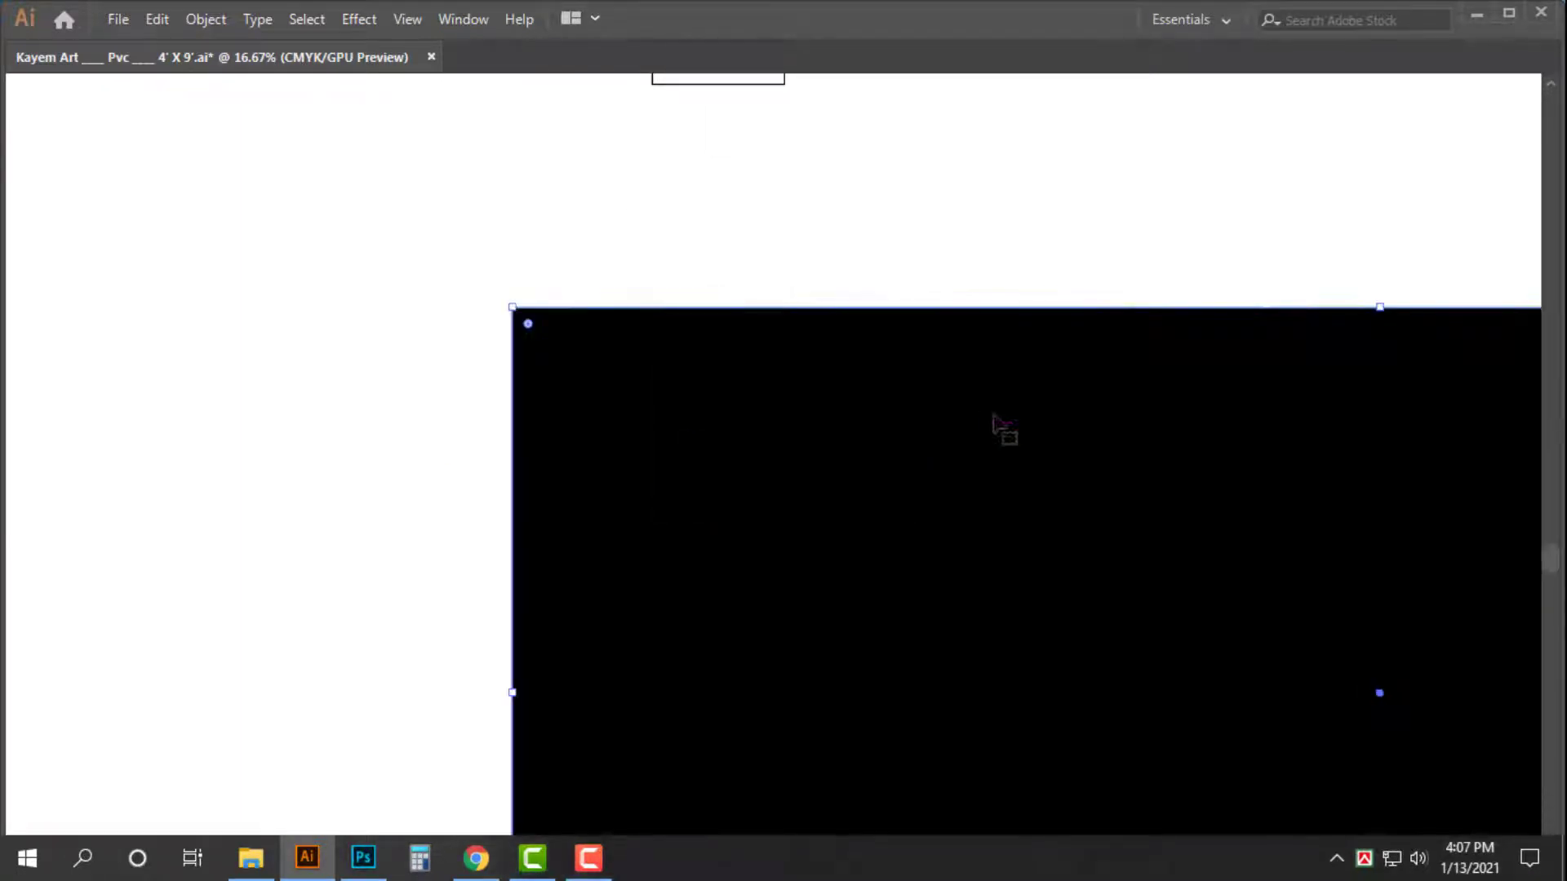
- Move the 108 by 48 in rectangle so it is centred horizontally on the text below the page
{"action": "left_click_drag", "start_coordinate": [1012, 247], "coordinate": [821, 375]}
{"action": "left_click_drag", "start_coordinate": [822, 375], "coordinate": [535, 329]}
{"action": "key", "text": "v"}
{"action": "left_click_drag", "start_coordinate": [1017, 342], "coordinate": [770, 312]}
{"action": "key", "text": "ctrl+space"}
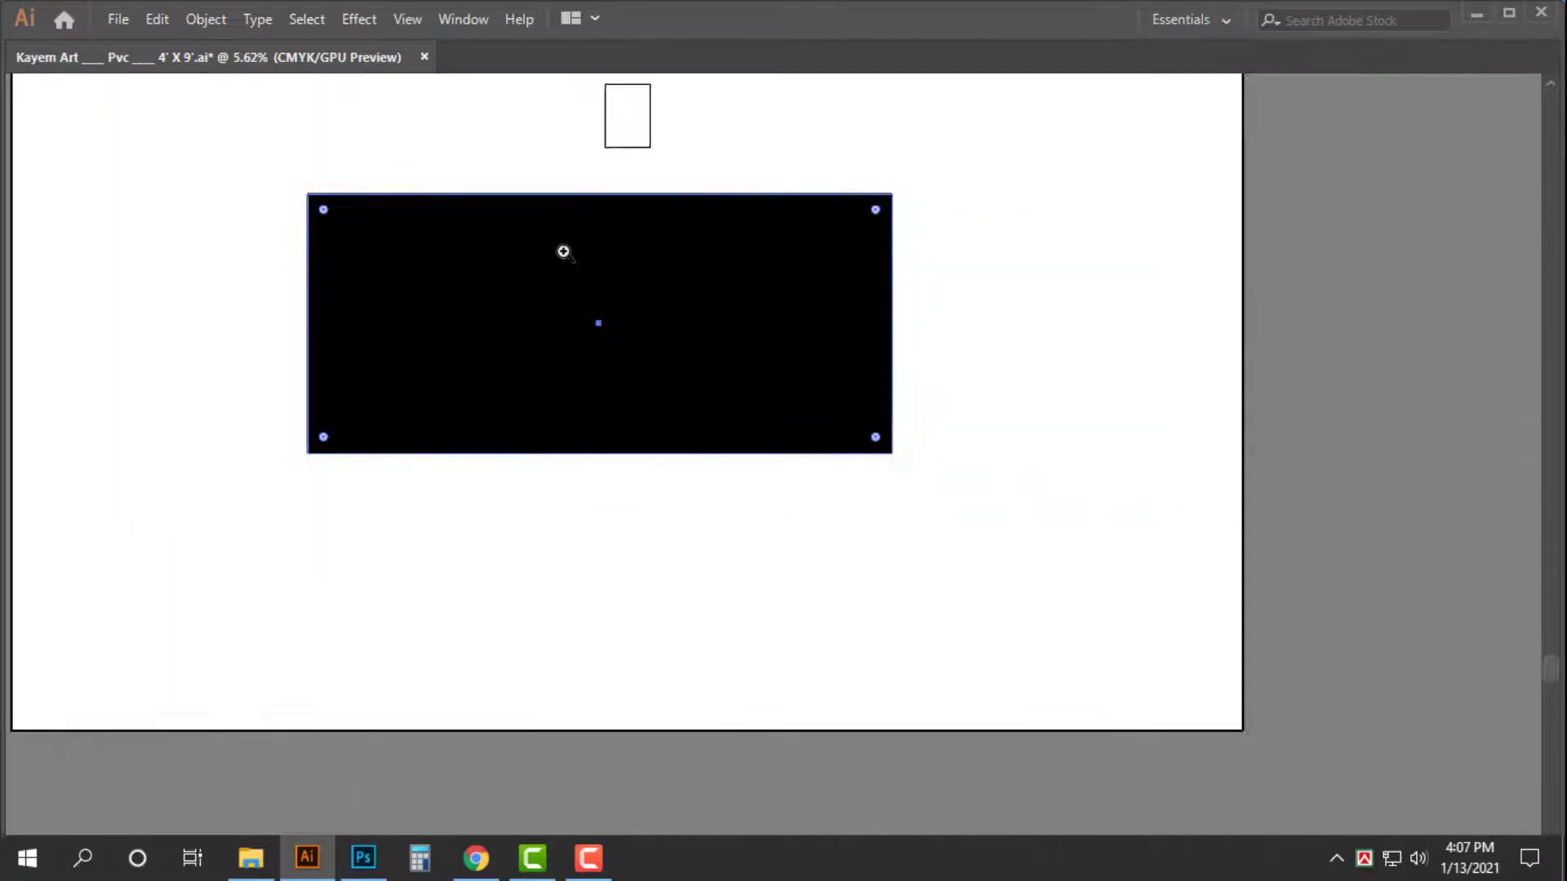
{"action": "left_click_drag", "start_coordinate": [570, 253], "coordinate": [663, 281]}
{"action": "mouse_move", "coordinate": [809, 315]}
{"action": "left_mouse_down"}
{"action": "mouse_move", "coordinate": [839, 293]}
{"action": "mouse_move", "coordinate": [812, 316]}
{"action": "left_mouse_up"}
{"action": "scroll", "coordinate": [600, 405], "scroll_direction": "up", "scroll_amount": 1}
{"action": "scroll", "coordinate": [580, 393], "scroll_direction": "up", "scroll_amount": 1}
{"action": "key", "text": "Tab"}
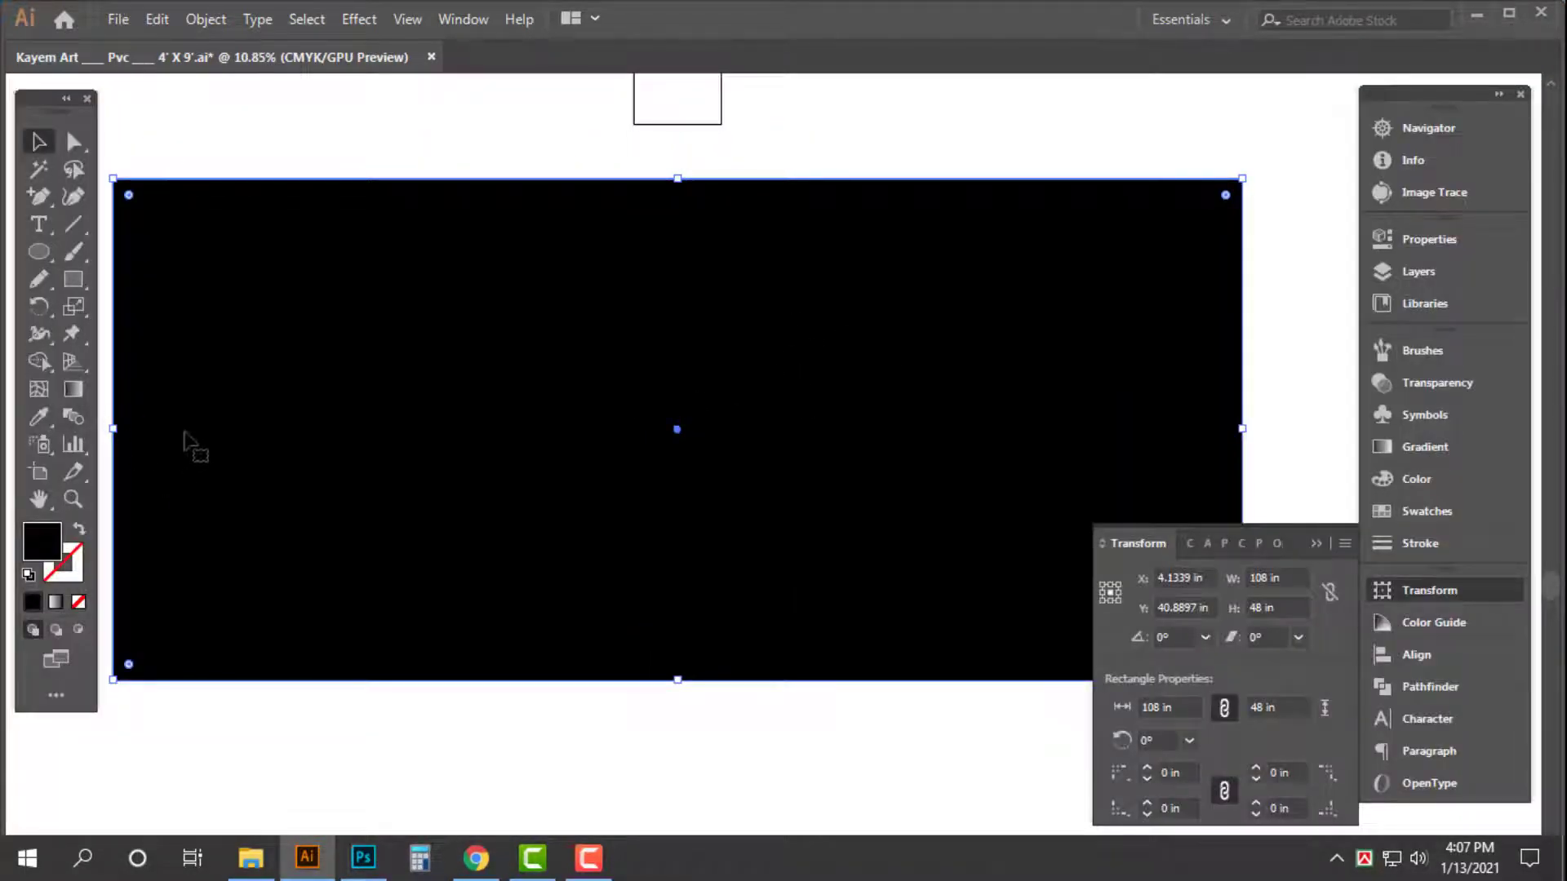
{"action": "key", "text": "Tab"}
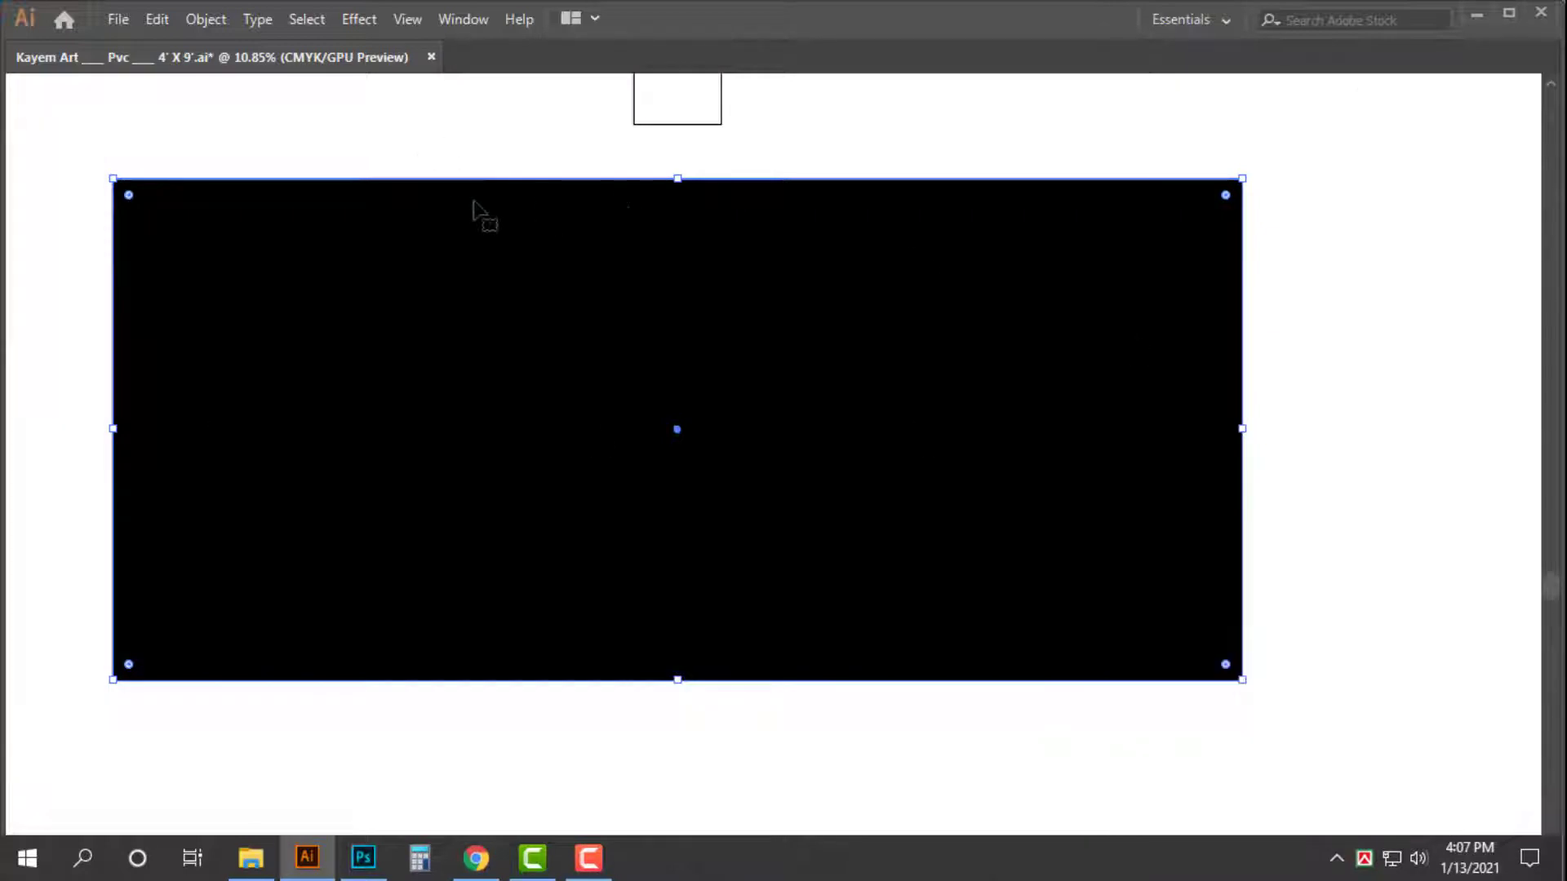
- Fill the large rectangle with white and send it behind the text
{"action": "key", "text": "Tab"}
{"action": "left_click", "coordinate": [1453, 480]}
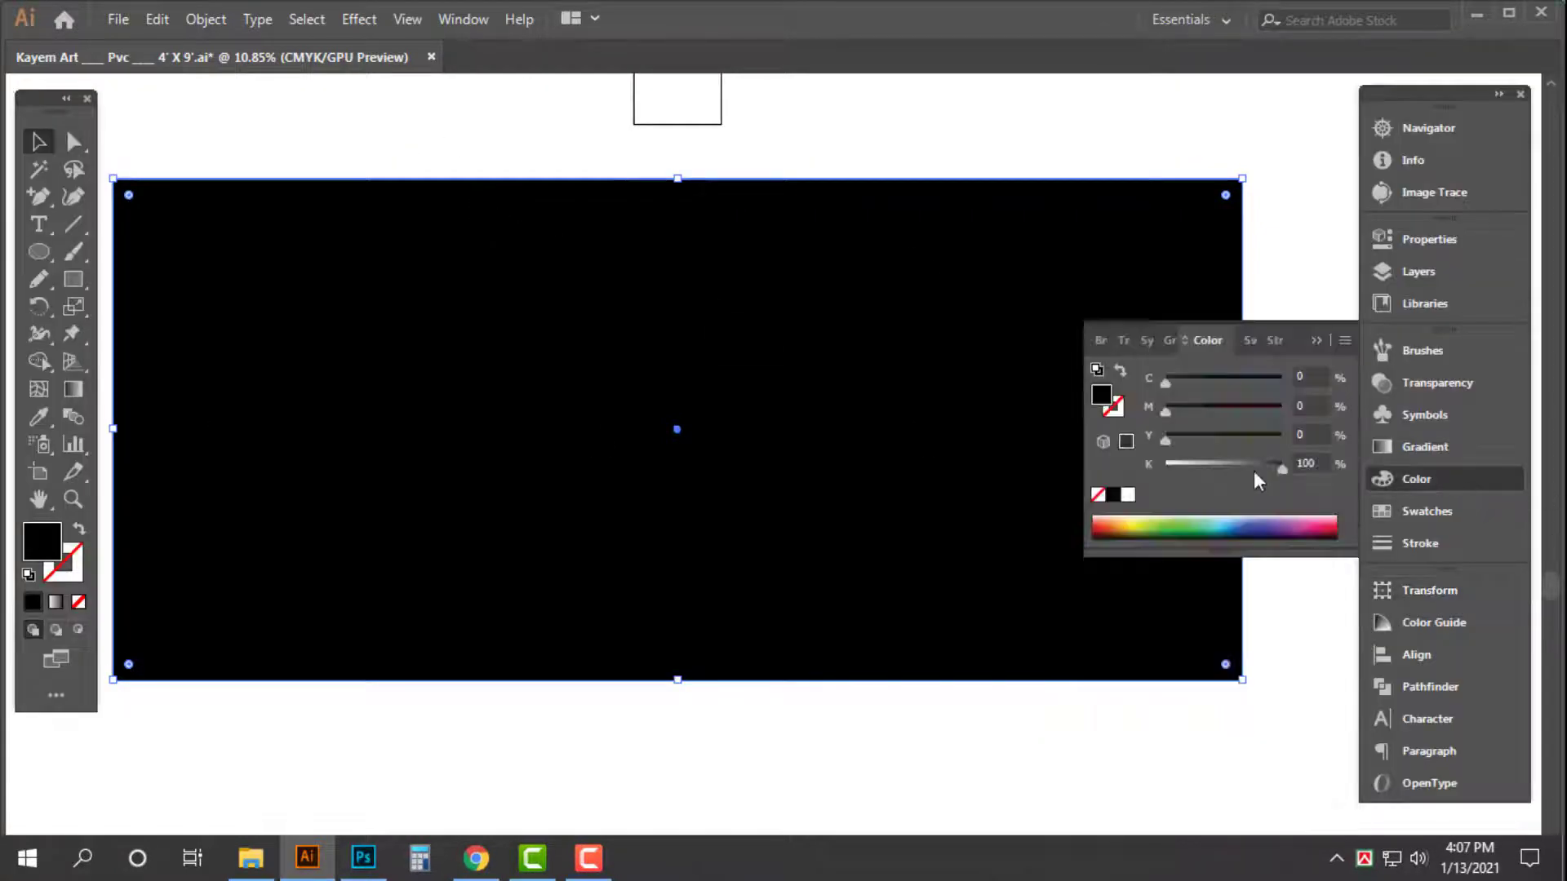
{"action": "left_click", "coordinate": [1125, 495]}
{"action": "key", "text": "Tab"}
{"action": "left_click_drag", "start_coordinate": [458, 227], "coordinate": [493, 234]}
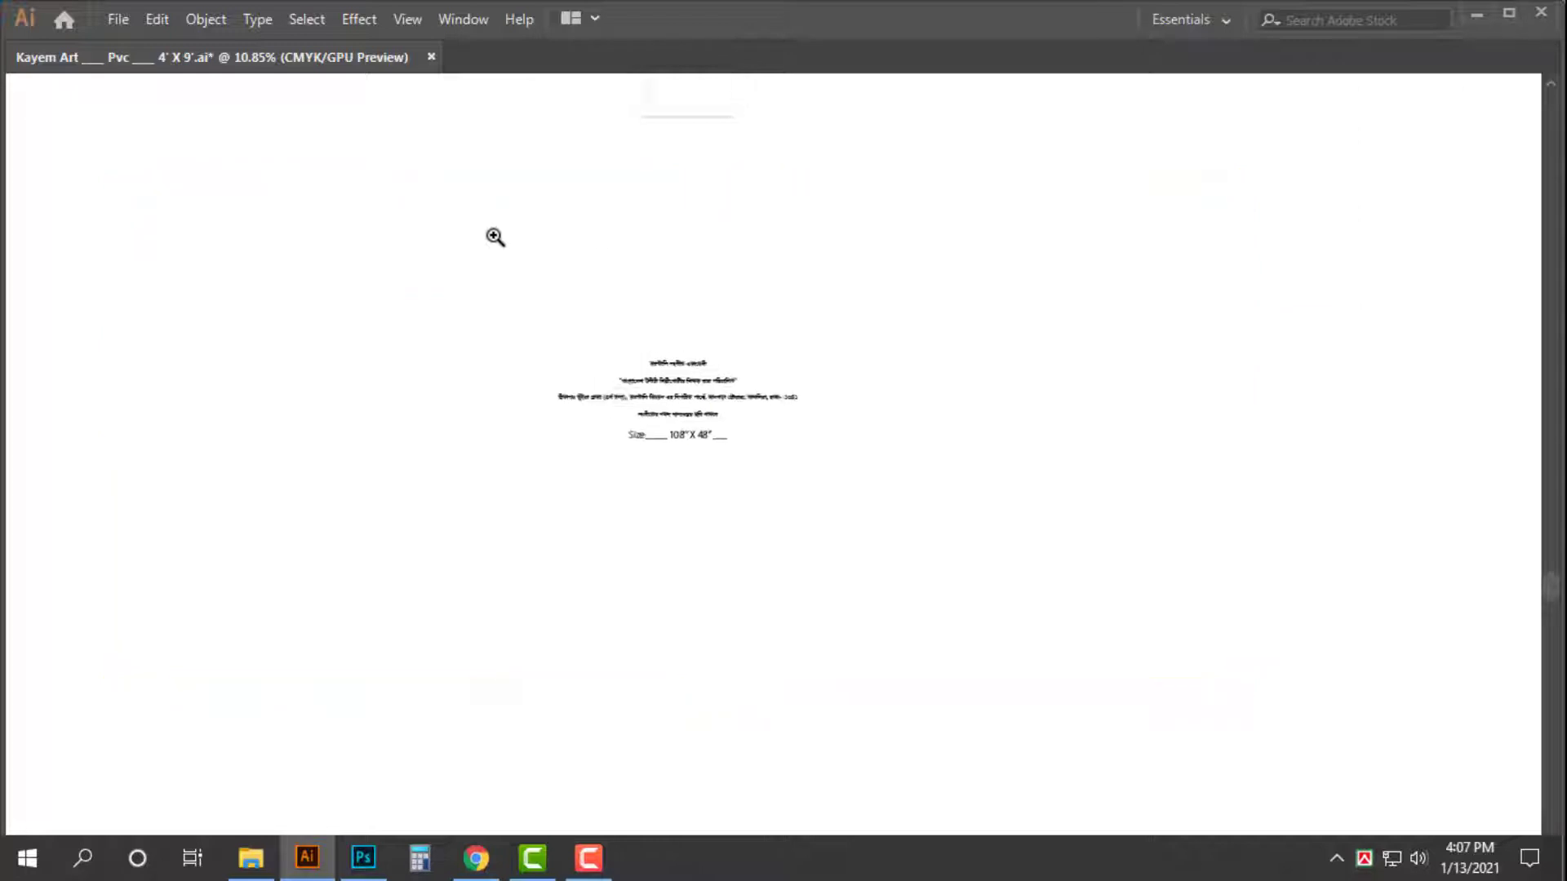
- Change the large rectangle's fill to pure cyan with C at 100%
{"action": "key", "text": "Tab"}
{"action": "left_click", "coordinate": [1281, 378]}
{"action": "key", "text": "Tab"}
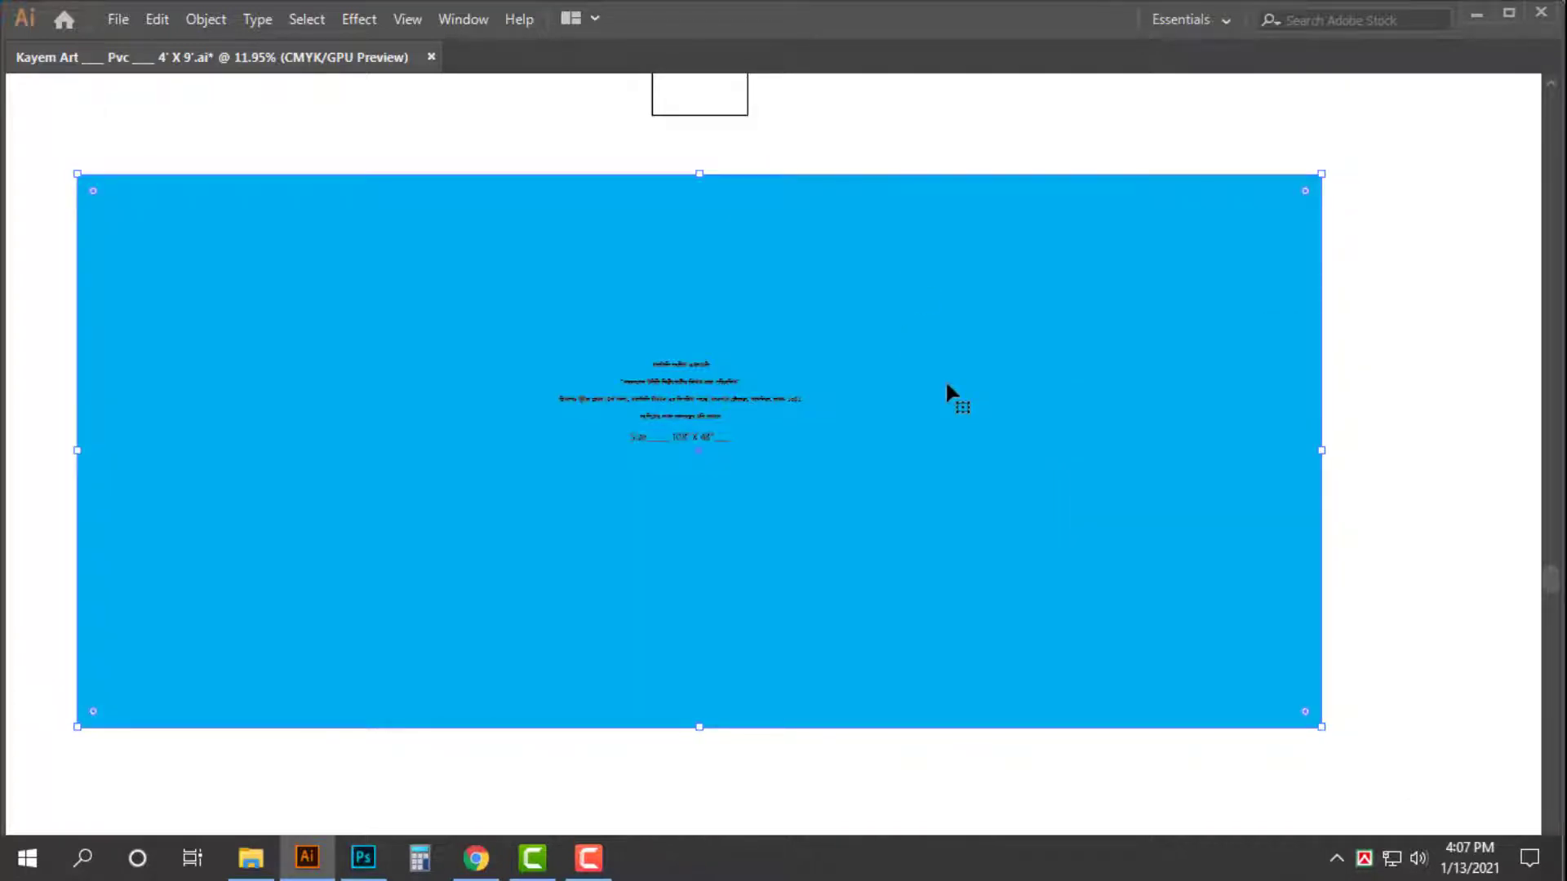
- Create an inner copy of the cyan rectangle with Offset Path, about 3 in inward with miter joins
{"action": "key", "text": "alt+o"}
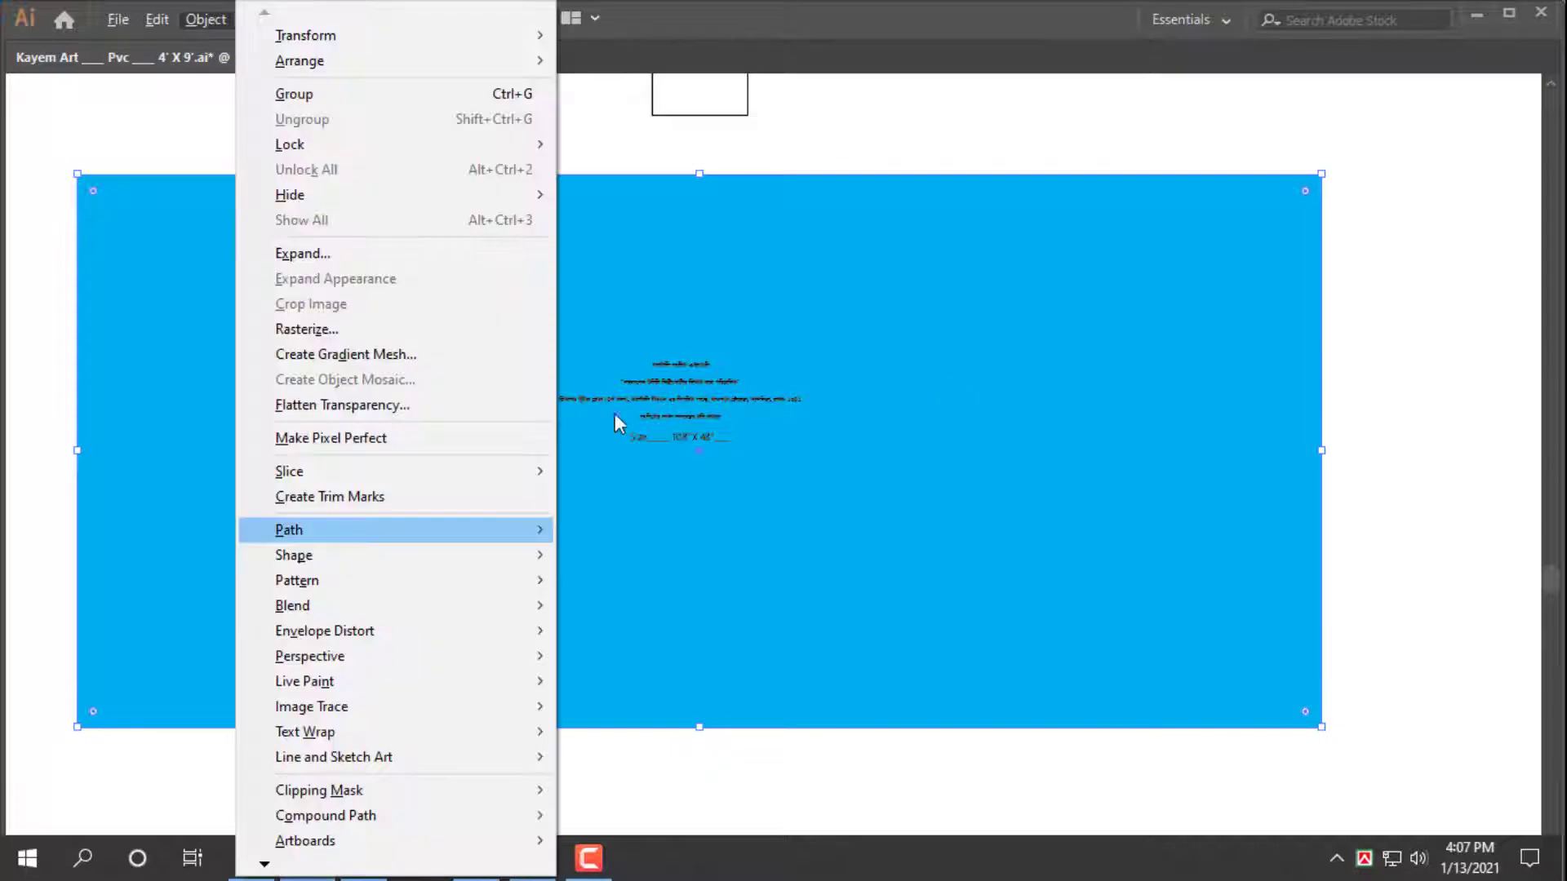
{"action": "mouse_move", "coordinate": [521, 531]}
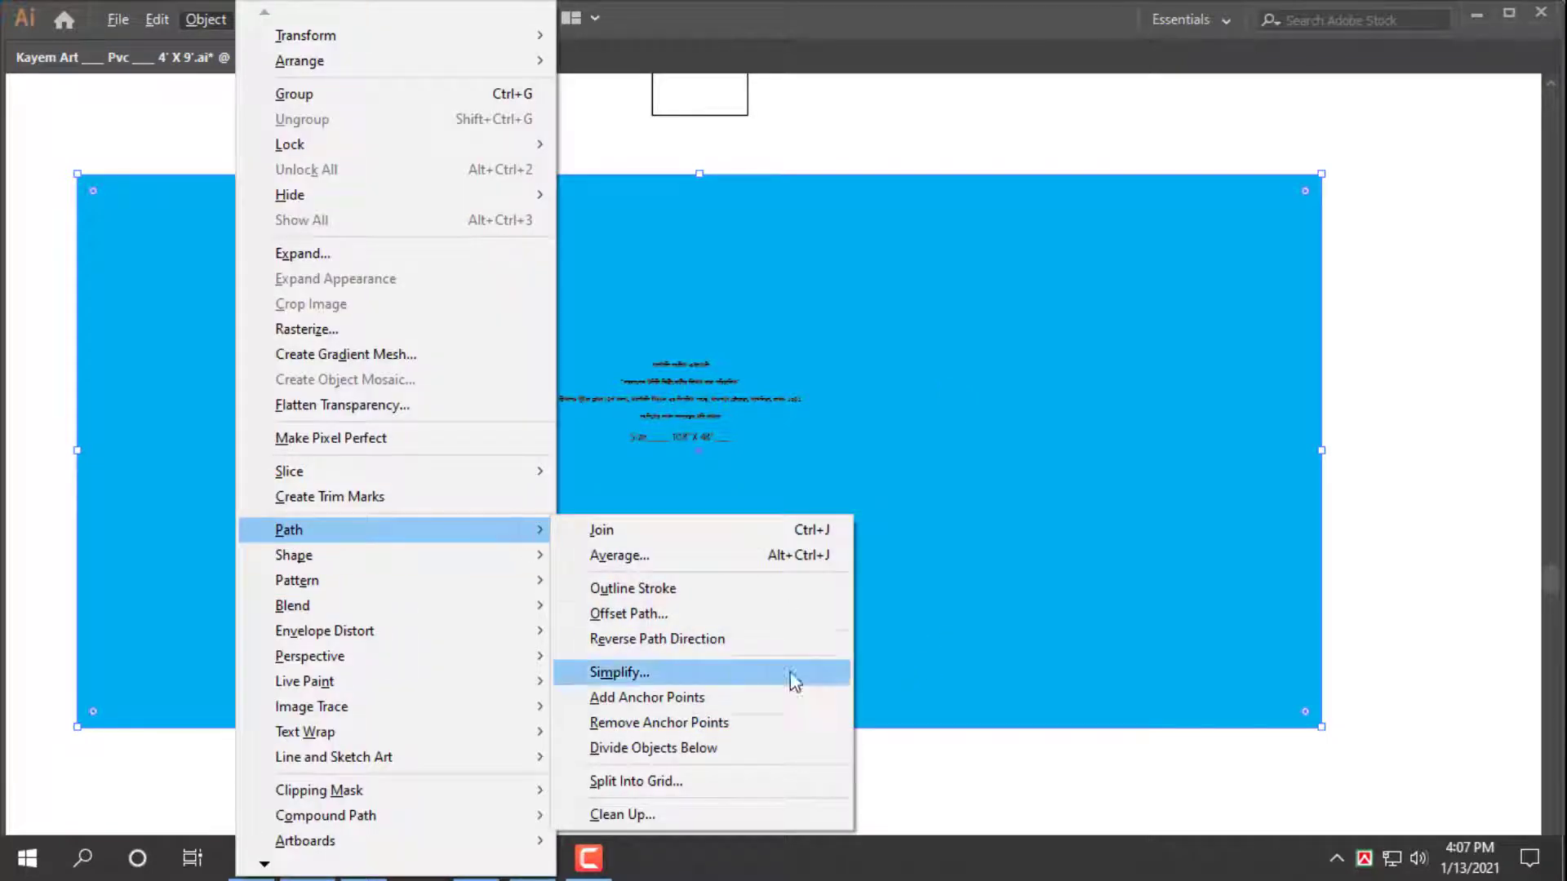
{"action": "left_click", "coordinate": [791, 613]}
{"action": "type", "text": "-"}
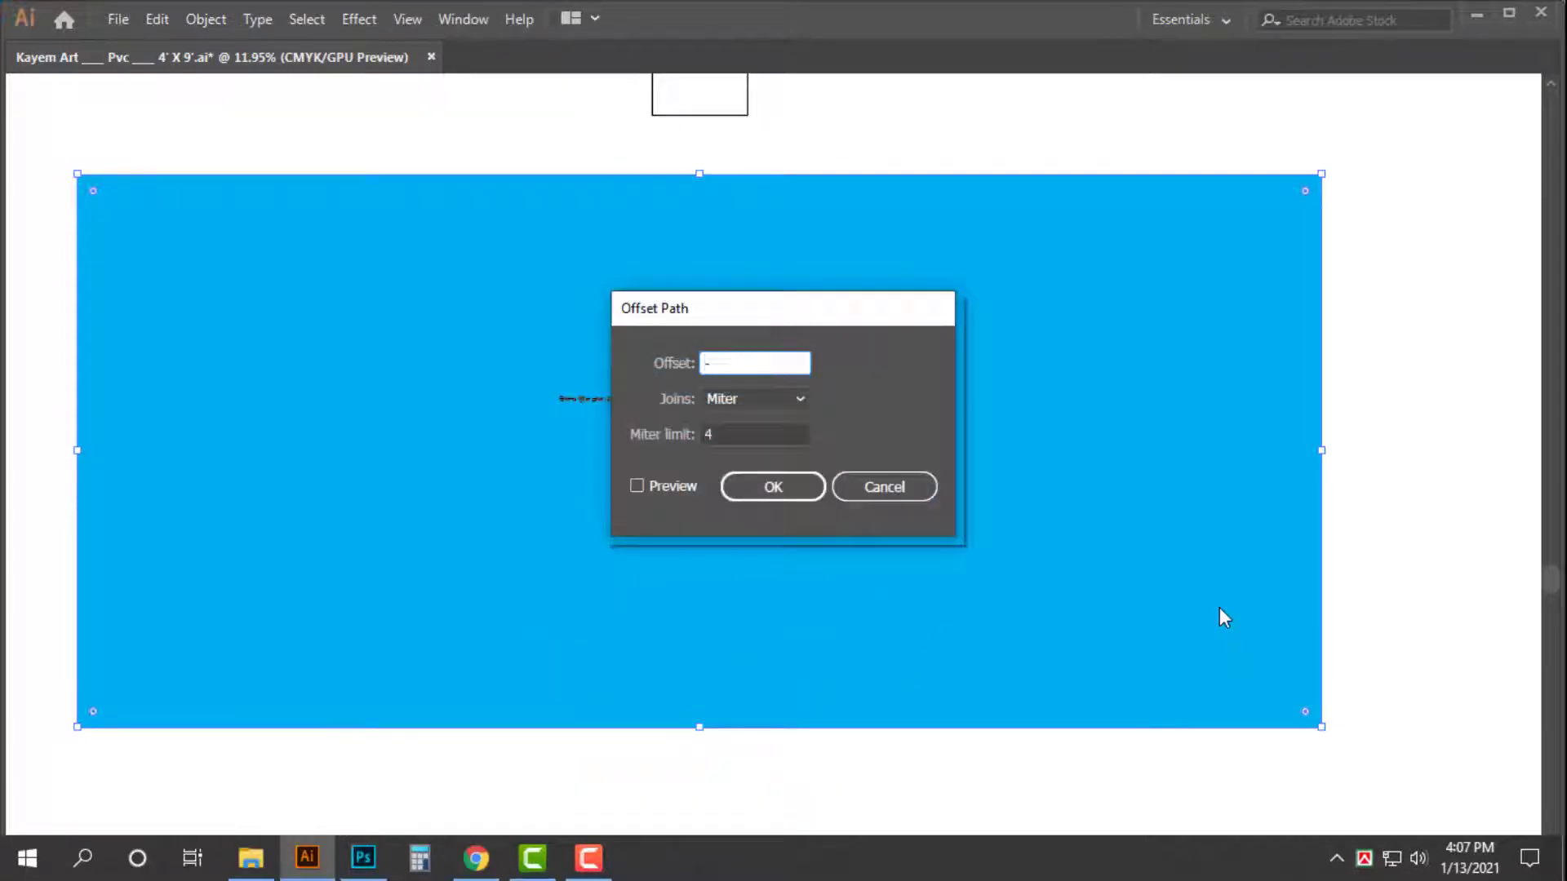
{"action": "type", "text": "5"}
{"action": "key", "text": "Return"}
- Round all corners of the inner rectangle and fill it with white, then deselect it
{"action": "left_click_drag", "start_coordinate": [1270, 223], "coordinate": [1247, 234]}
{"action": "key", "text": "Tab"}
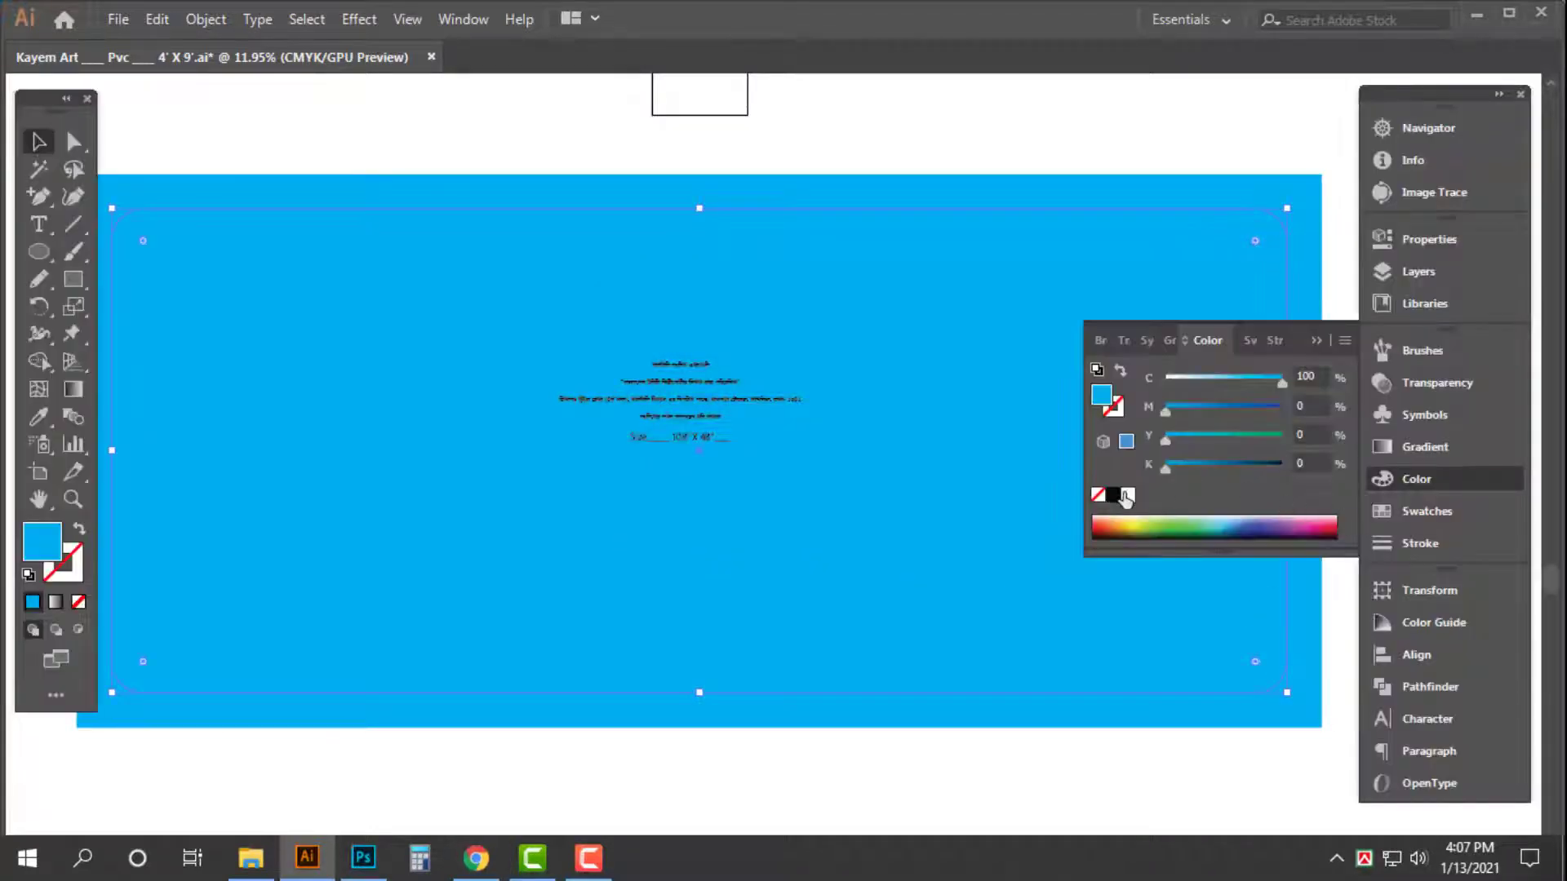
{"action": "left_click", "coordinate": [1126, 495]}
{"action": "key", "text": "Tab"}
{"action": "left_click", "coordinate": [1191, 121]}
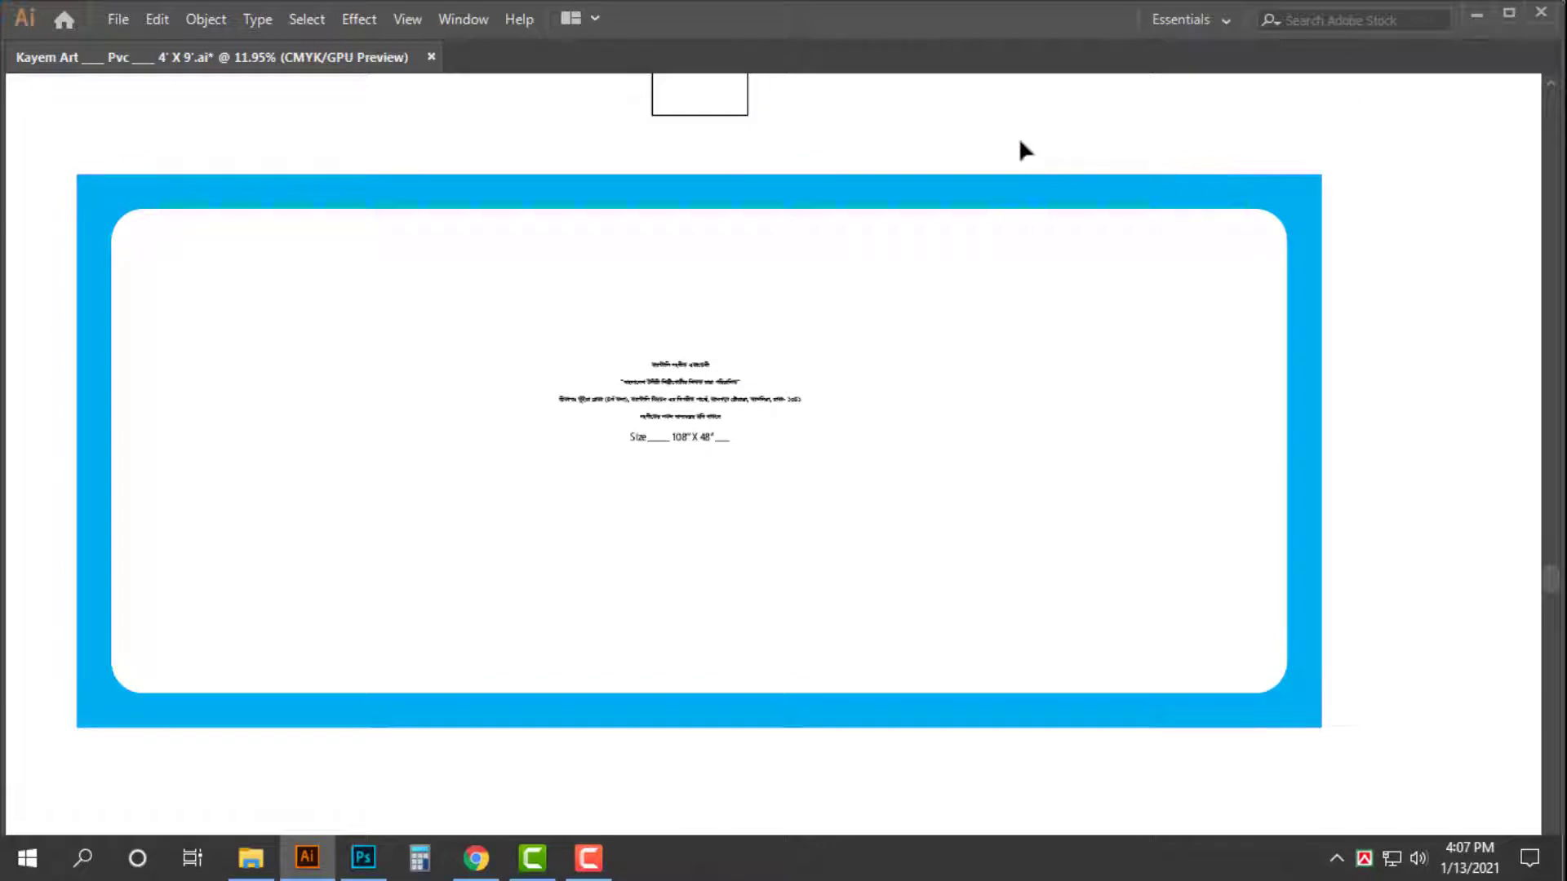
- Show the rulers and place a vertical guide through the centre of the cyan rectangle
{"action": "left_click_drag", "start_coordinate": [1018, 137], "coordinate": [938, 241]}
{"action": "key", "text": "ctrl+r"}
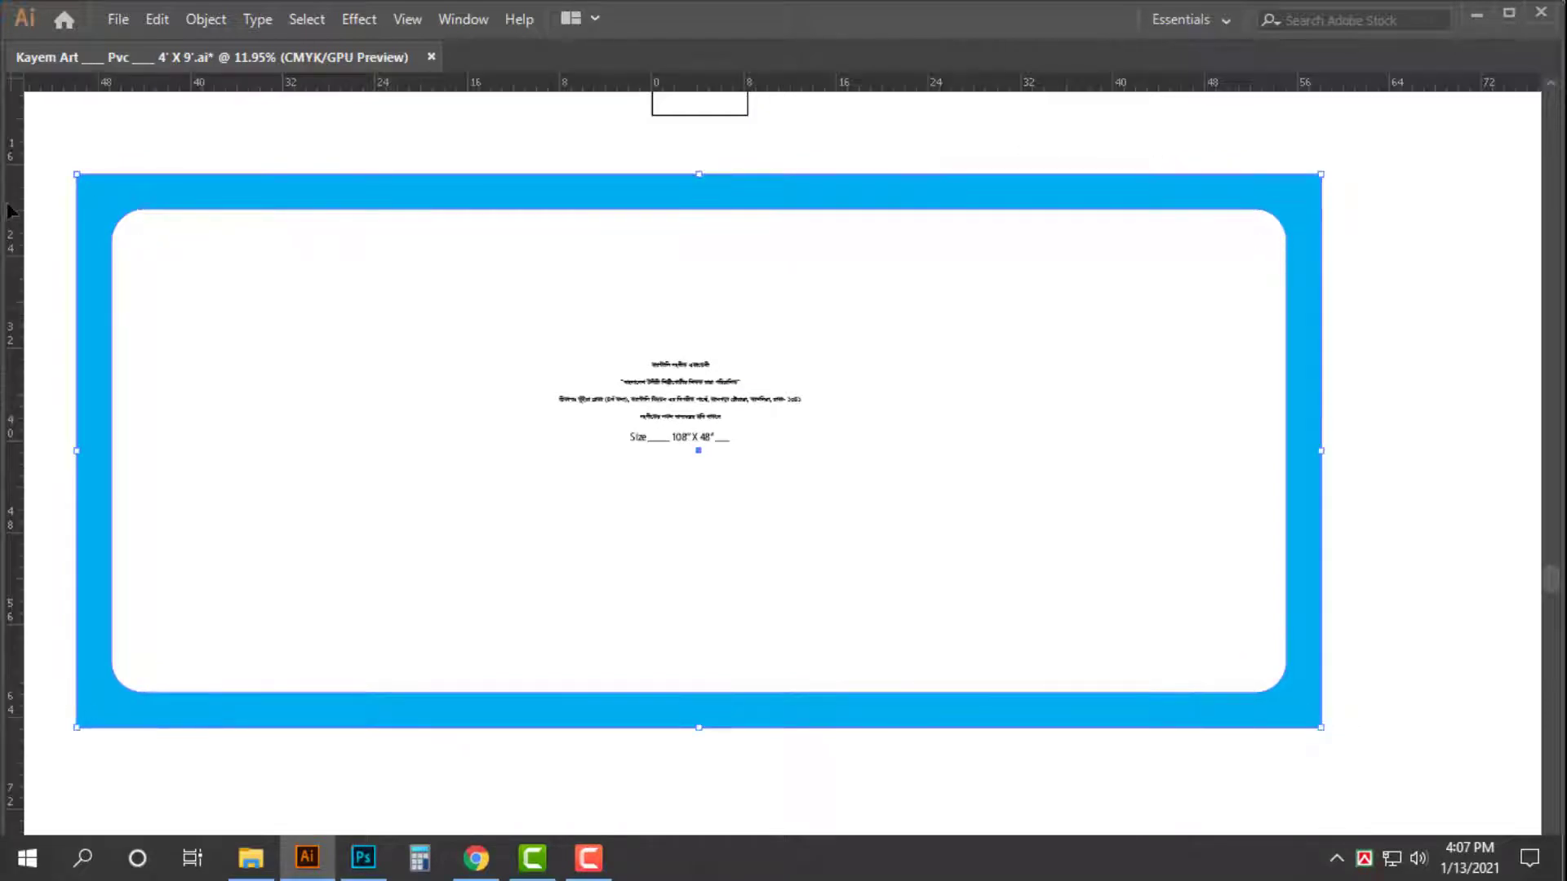
{"action": "left_click_drag", "start_coordinate": [9, 210], "coordinate": [698, 118]}
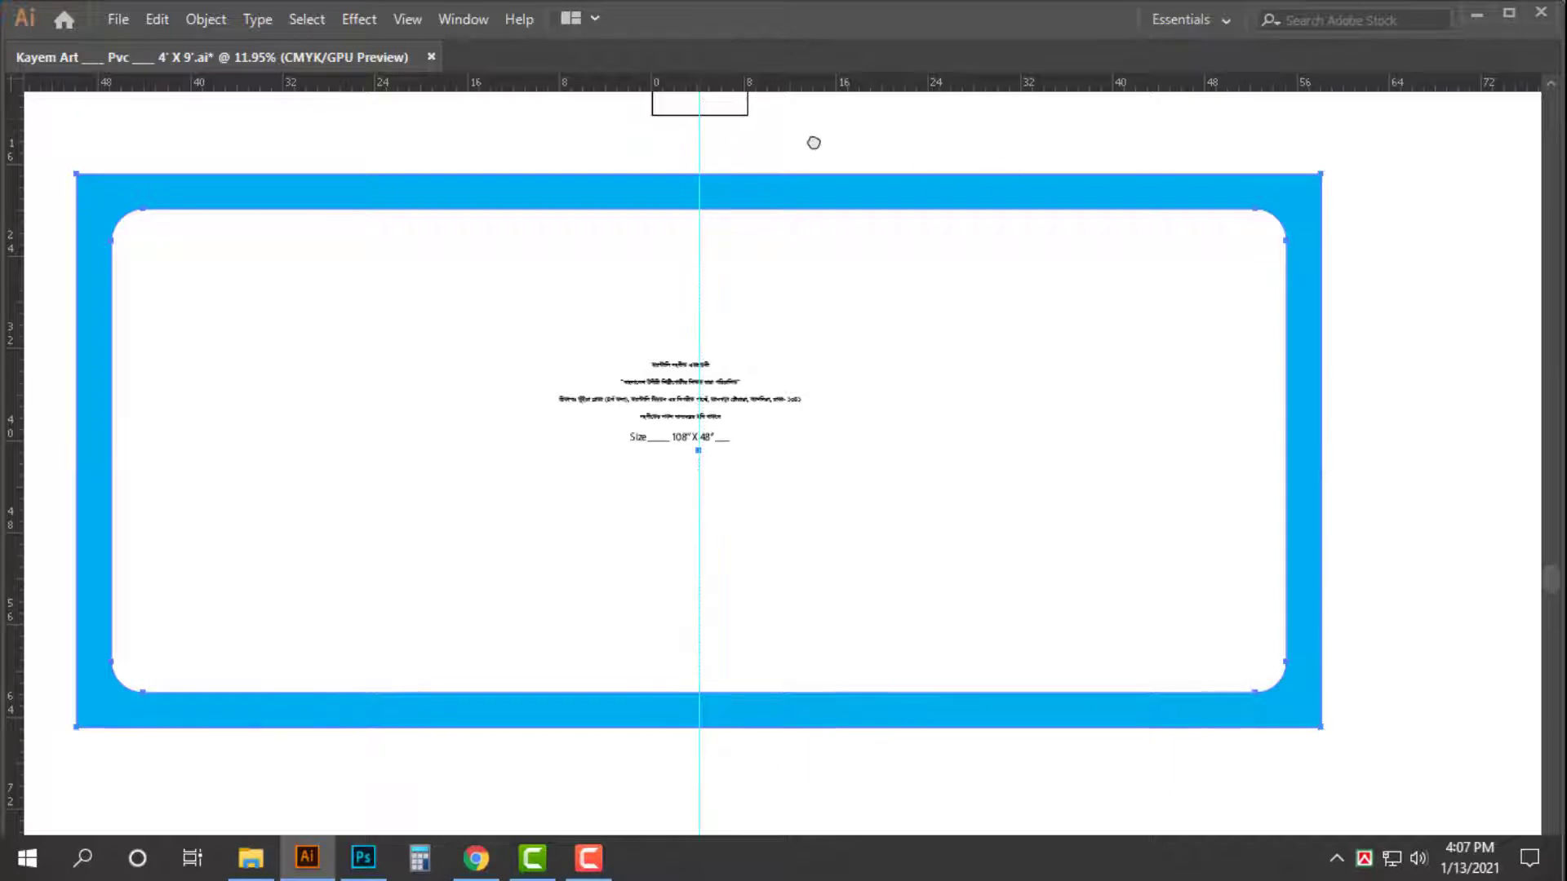
- Delete the white rounded inner rectangle from the cyan banner background
{"action": "left_click_drag", "start_coordinate": [814, 142], "coordinate": [879, 153]}
{"action": "left_click", "coordinate": [1147, 424]}
{"action": "key", "text": "Delete"}
- Create an inner copy of the cyan rectangle with Offset Path at -2 in and miter joins
{"action": "left_click", "coordinate": [1133, 286]}
{"action": "left_click", "coordinate": [205, 18]}
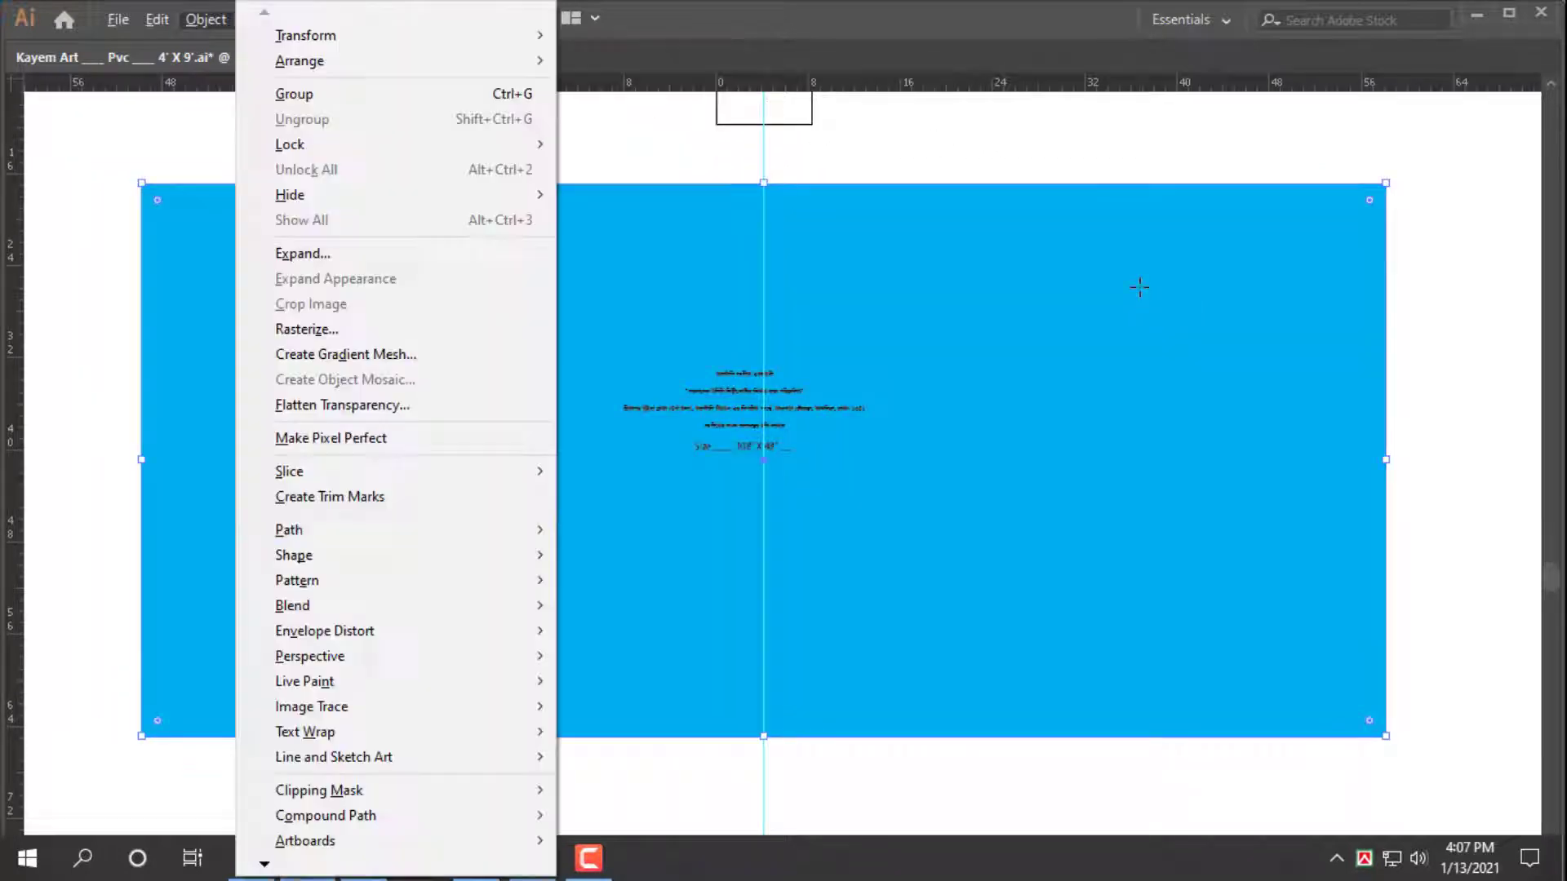
{"action": "mouse_move", "coordinate": [526, 530]}
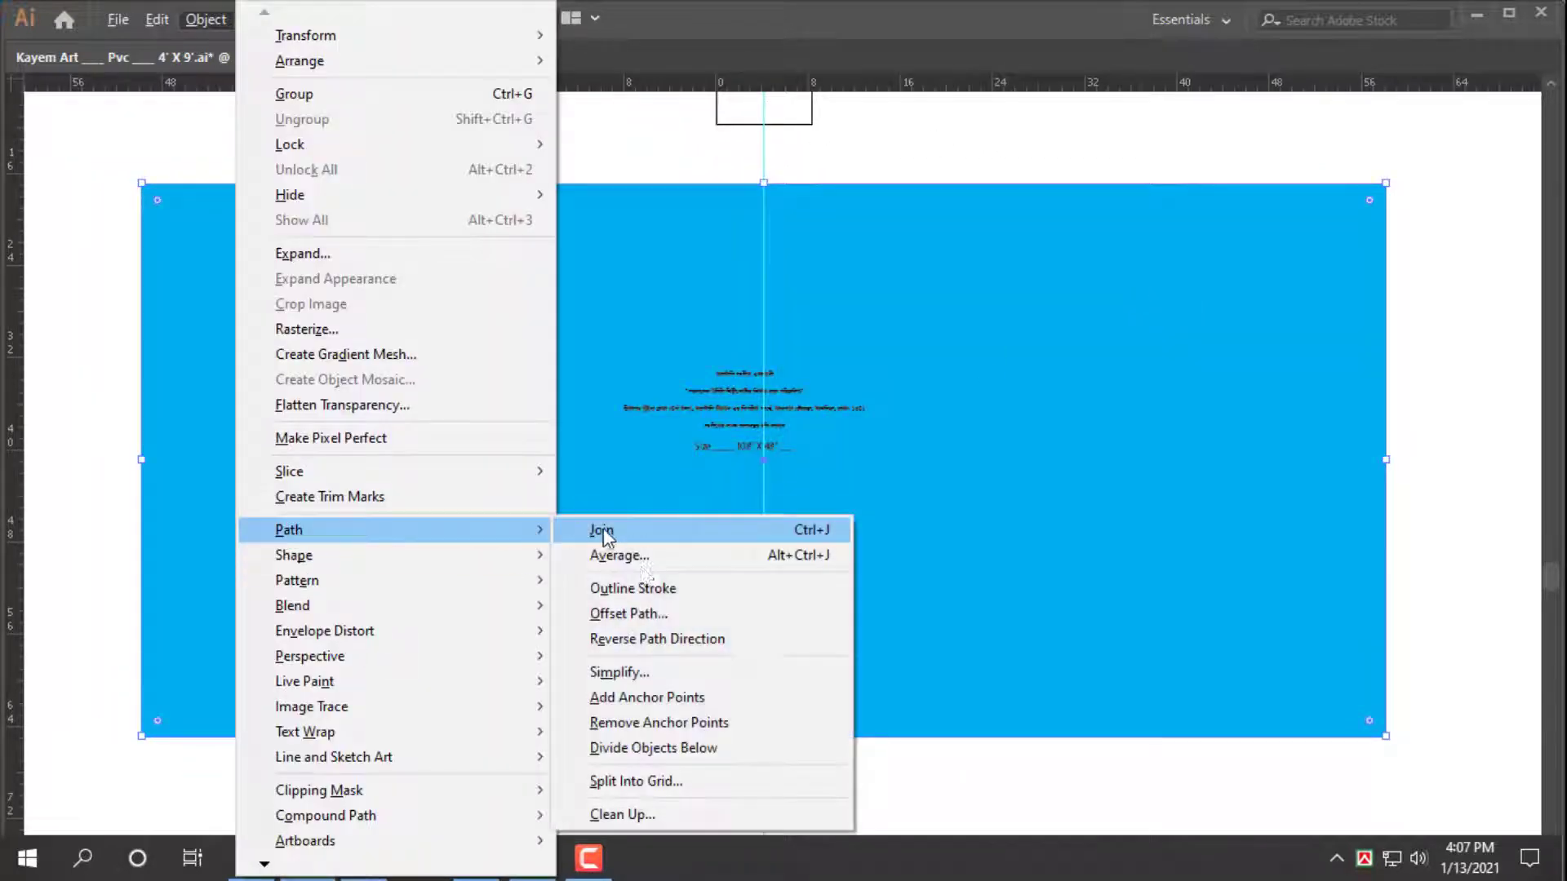
{"action": "left_click", "coordinate": [653, 614]}
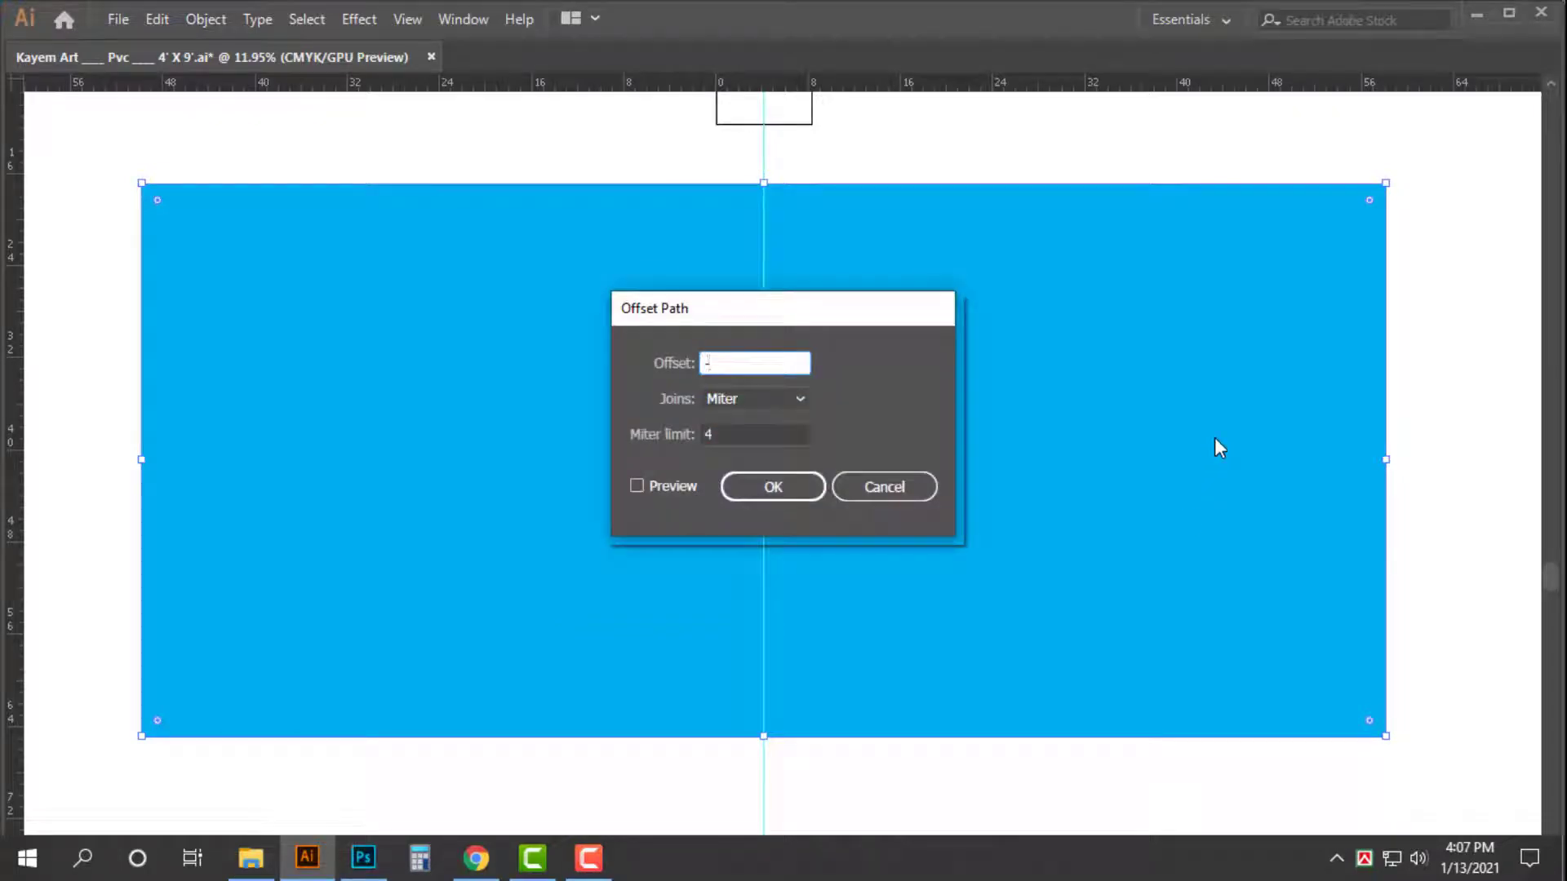
{"action": "type", "text": "-2"}
{"action": "key", "text": "Return"}
- Remove the inner rectangle's fill and give it a black stroke, then deselect it
{"action": "key", "text": "Tab"}
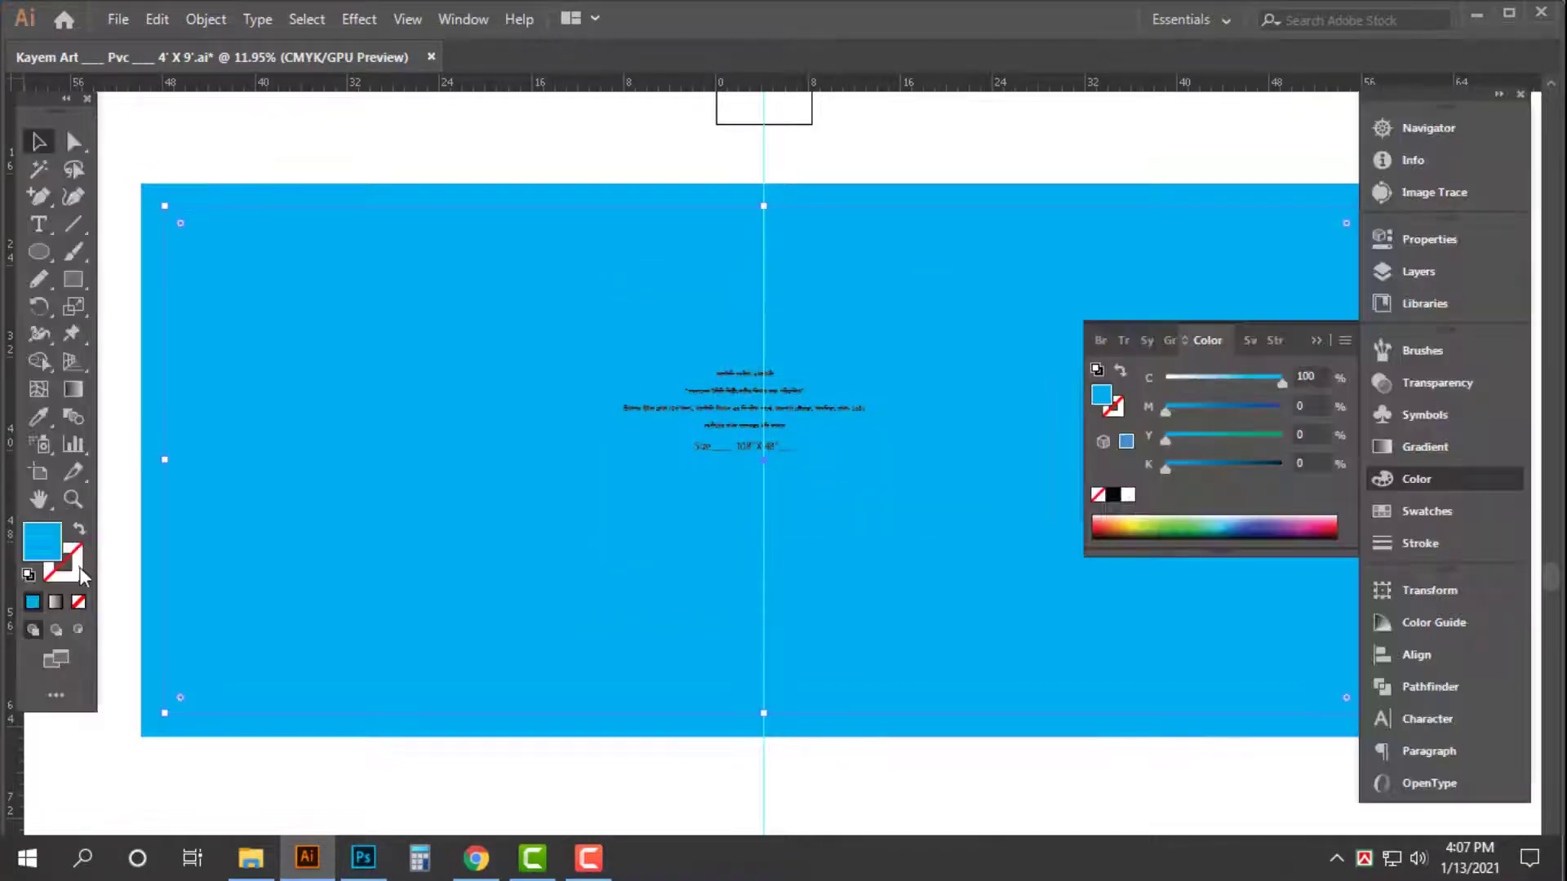
{"action": "left_click", "coordinate": [81, 530]}
{"action": "left_click", "coordinate": [1113, 496]}
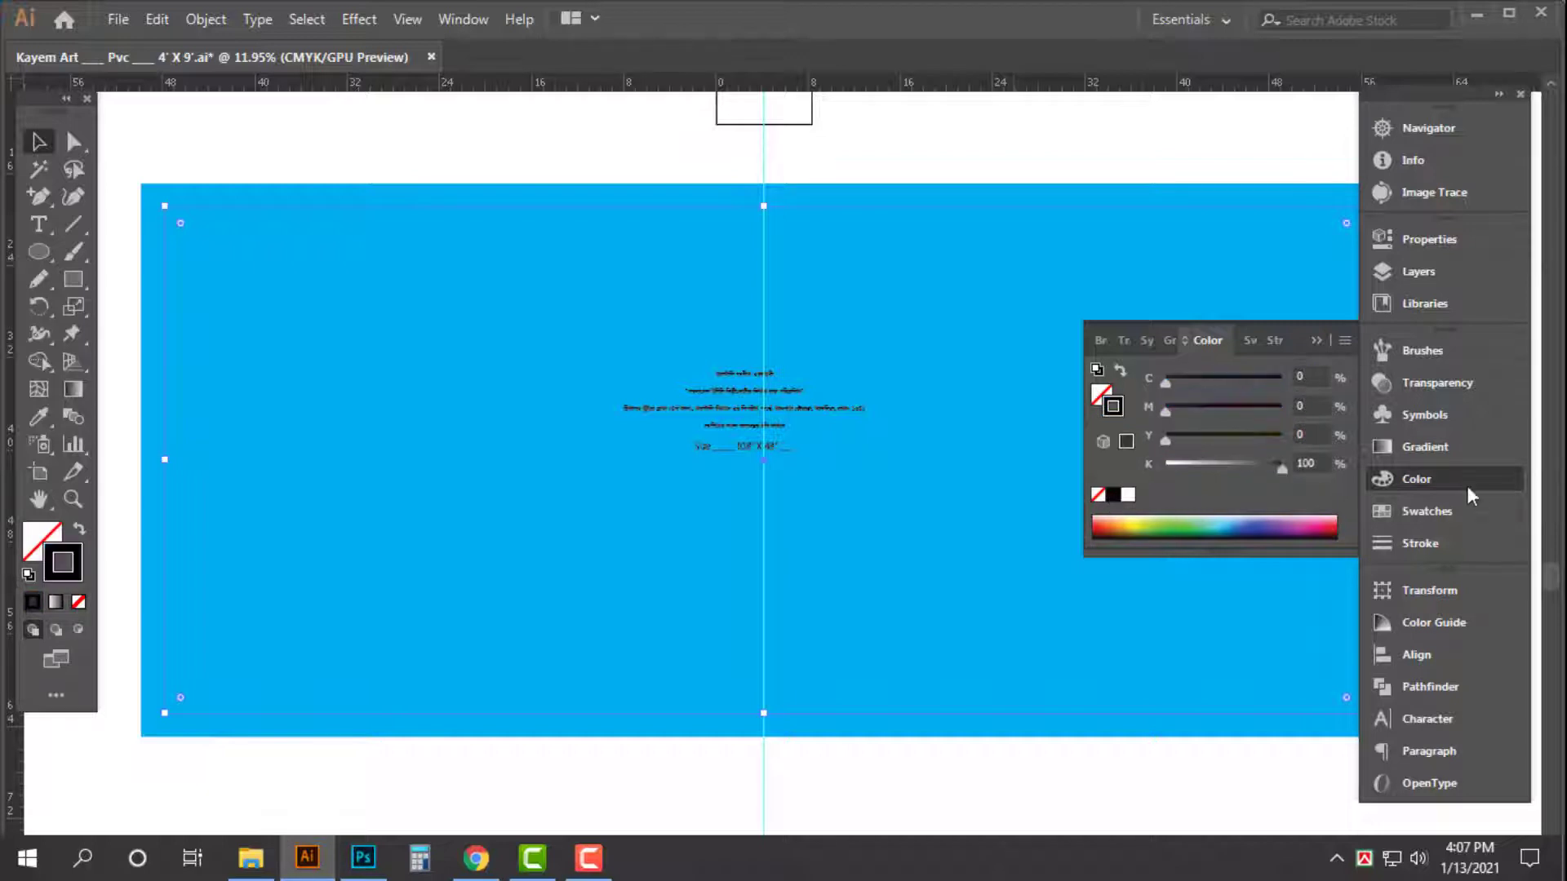
{"action": "left_click", "coordinate": [1485, 549]}
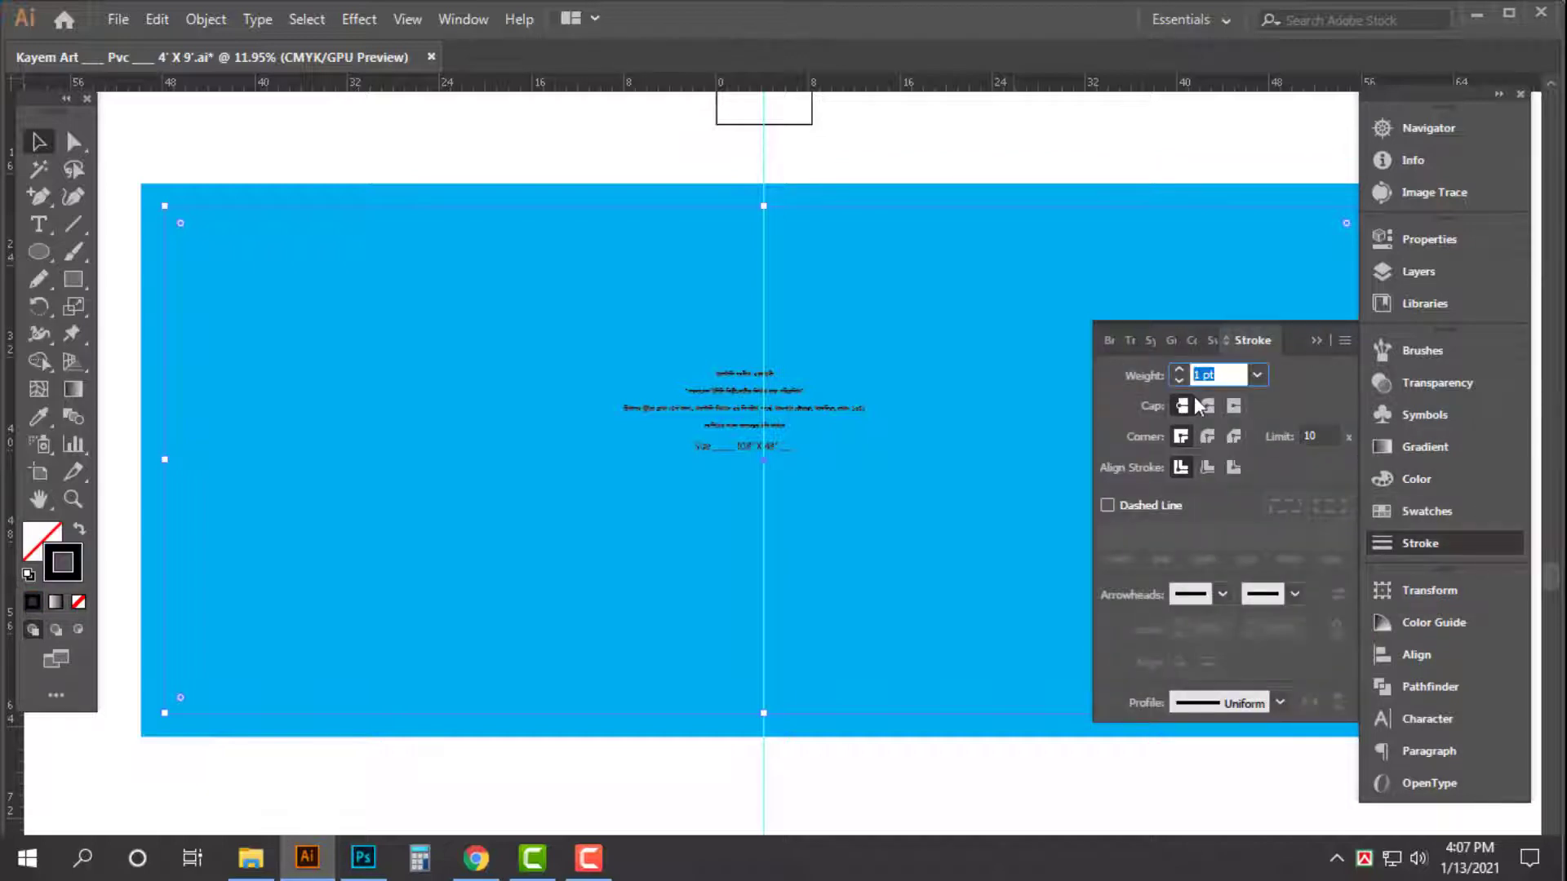
{"action": "key", "text": "Tab"}
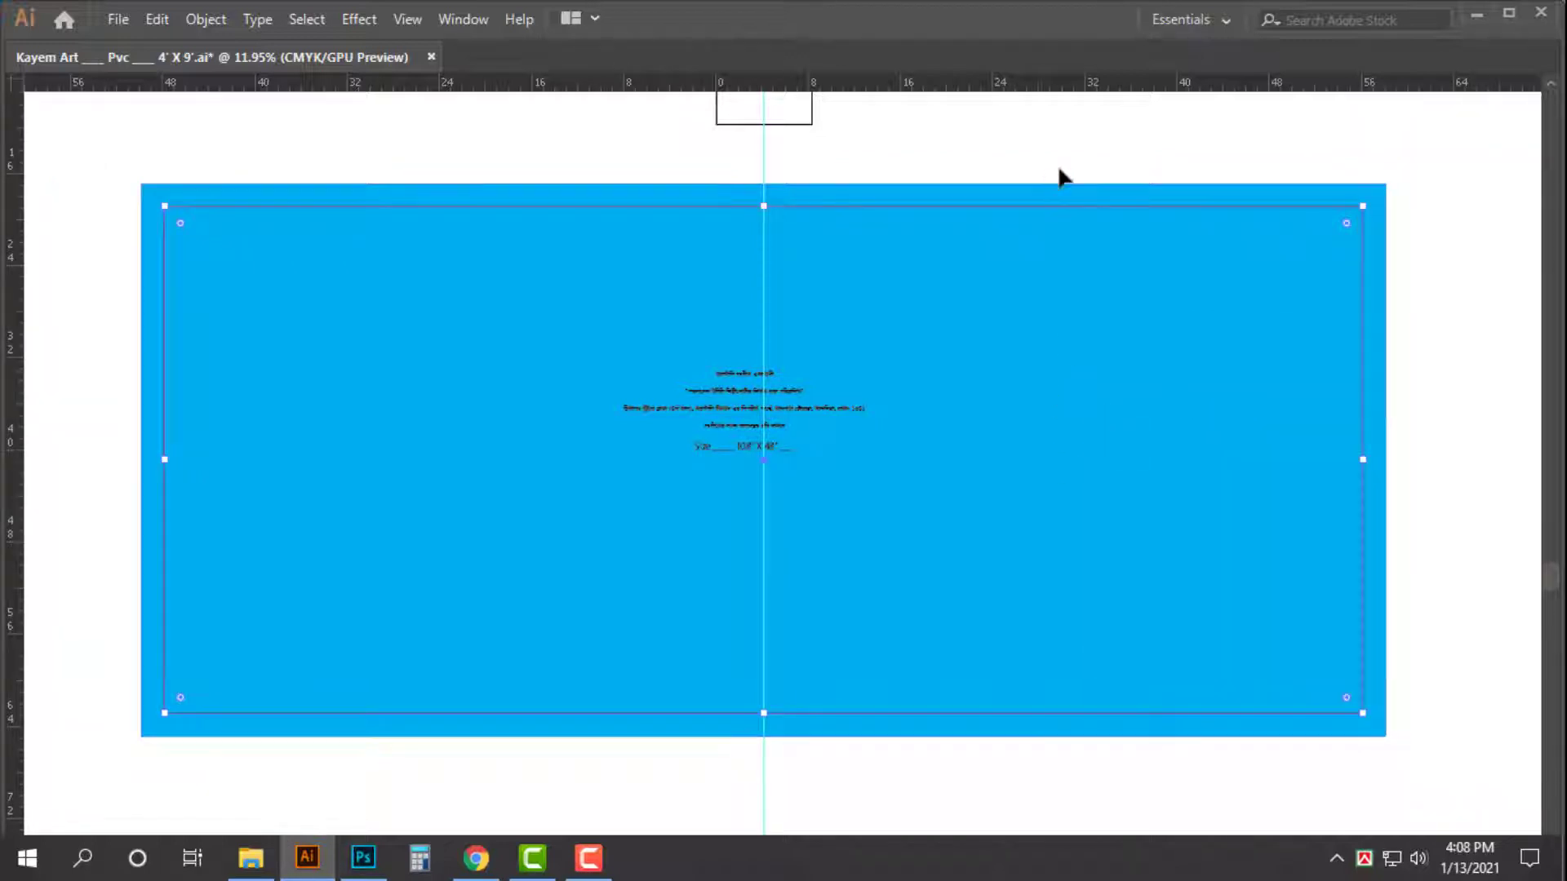
{"action": "left_click", "coordinate": [1083, 164]}
- Recolour the outer rectangle red with C 0, M 100, Y 100 and K 0
{"action": "left_click", "coordinate": [1105, 342]}
{"action": "key", "text": "Tab"}
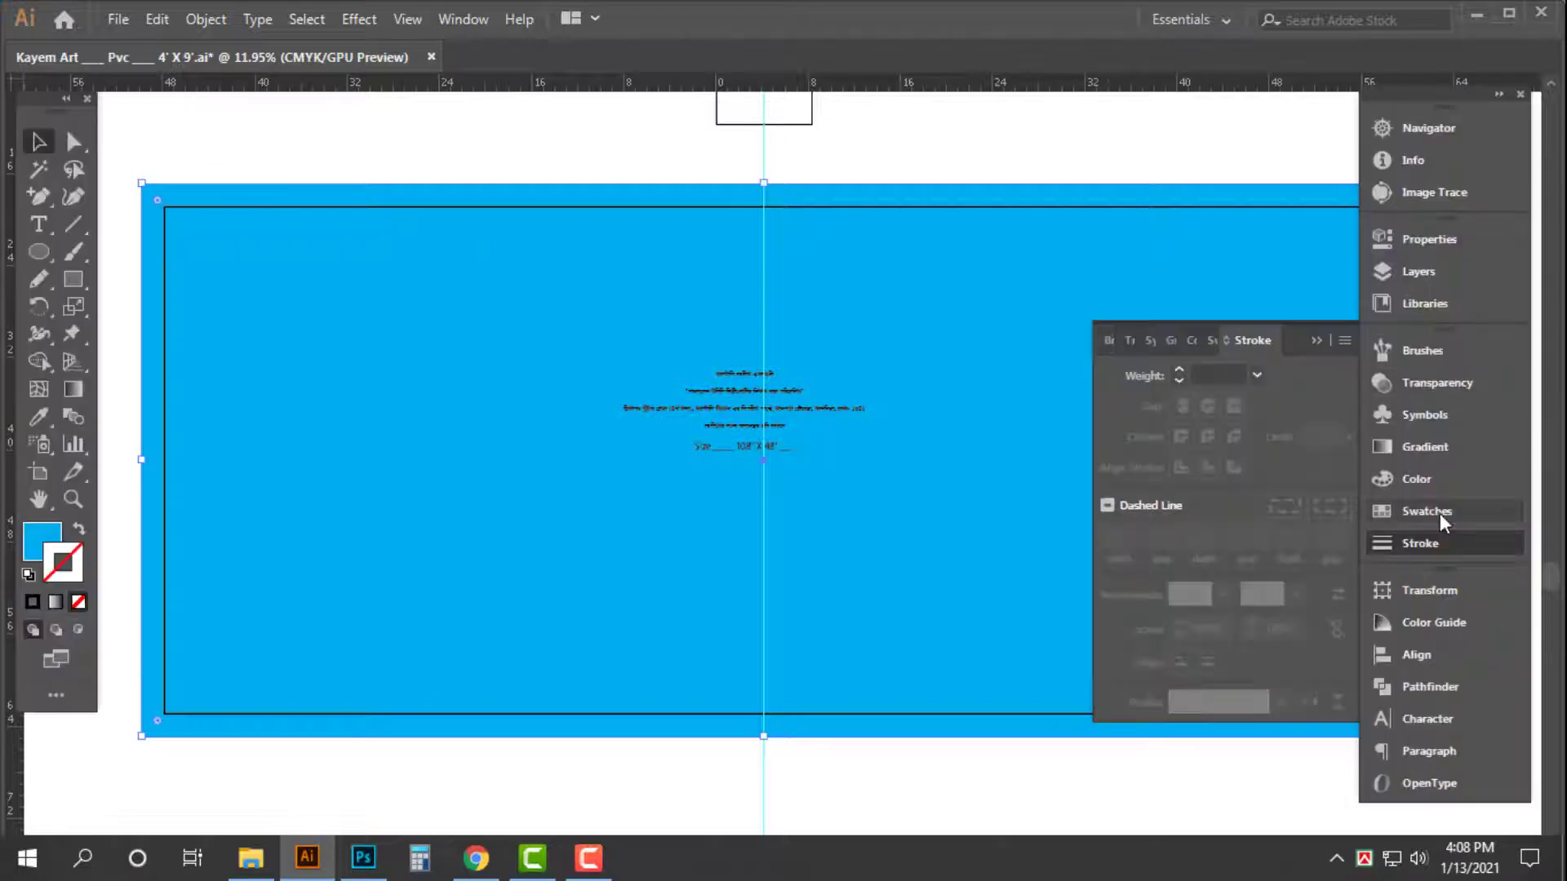
{"action": "left_click", "coordinate": [1442, 481]}
{"action": "left_click", "coordinate": [1110, 401]}
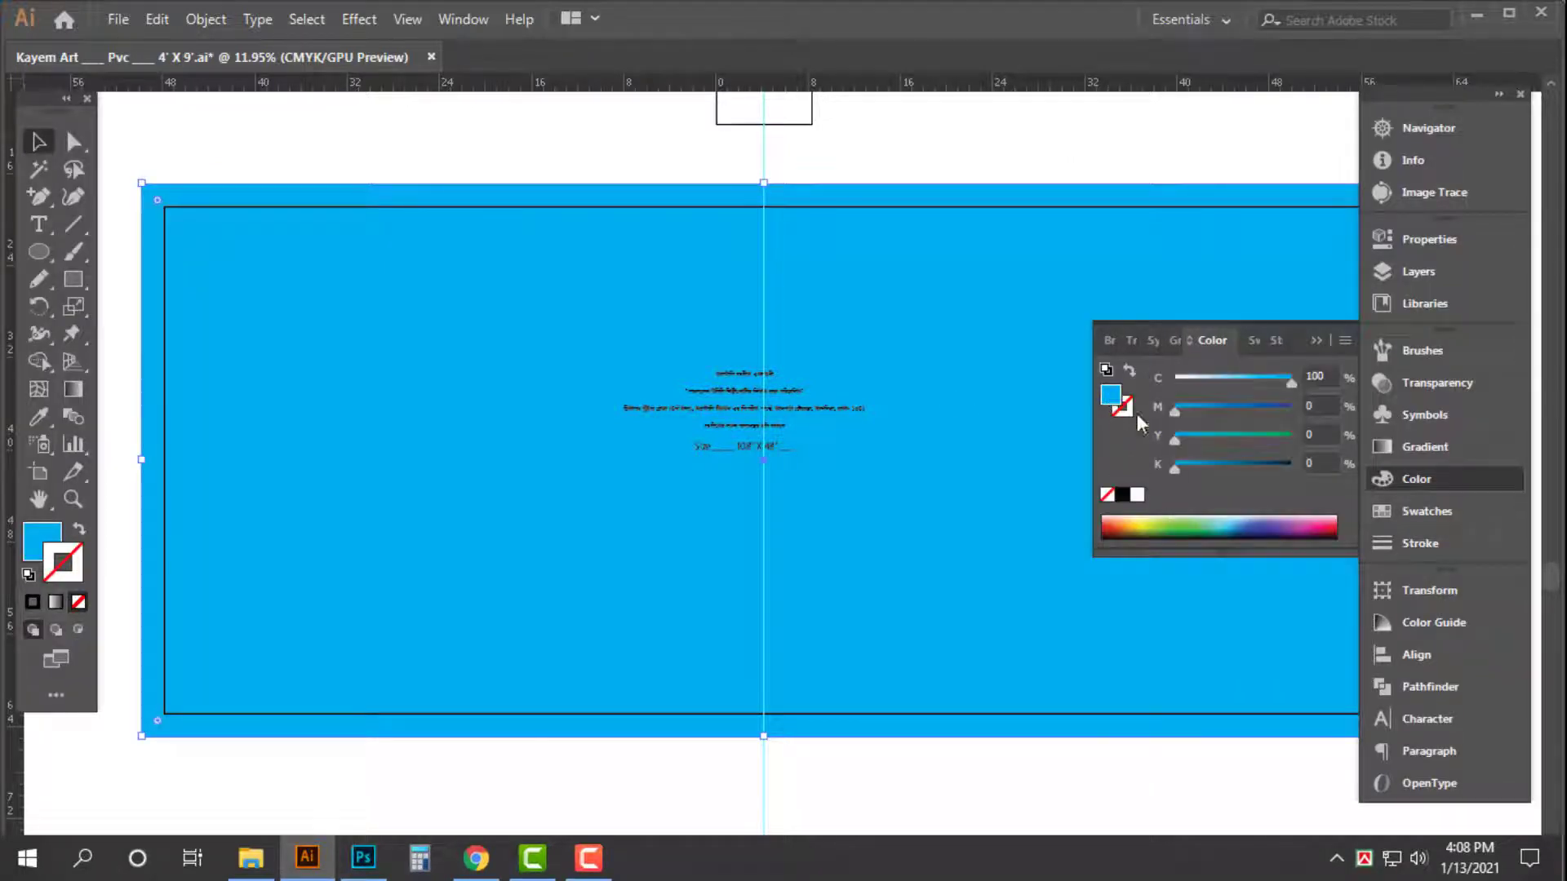
{"action": "left_click", "coordinate": [1135, 494]}
{"action": "left_click", "coordinate": [1290, 407]}
{"action": "left_click", "coordinate": [1290, 445]}
{"action": "key", "text": "Tab"}
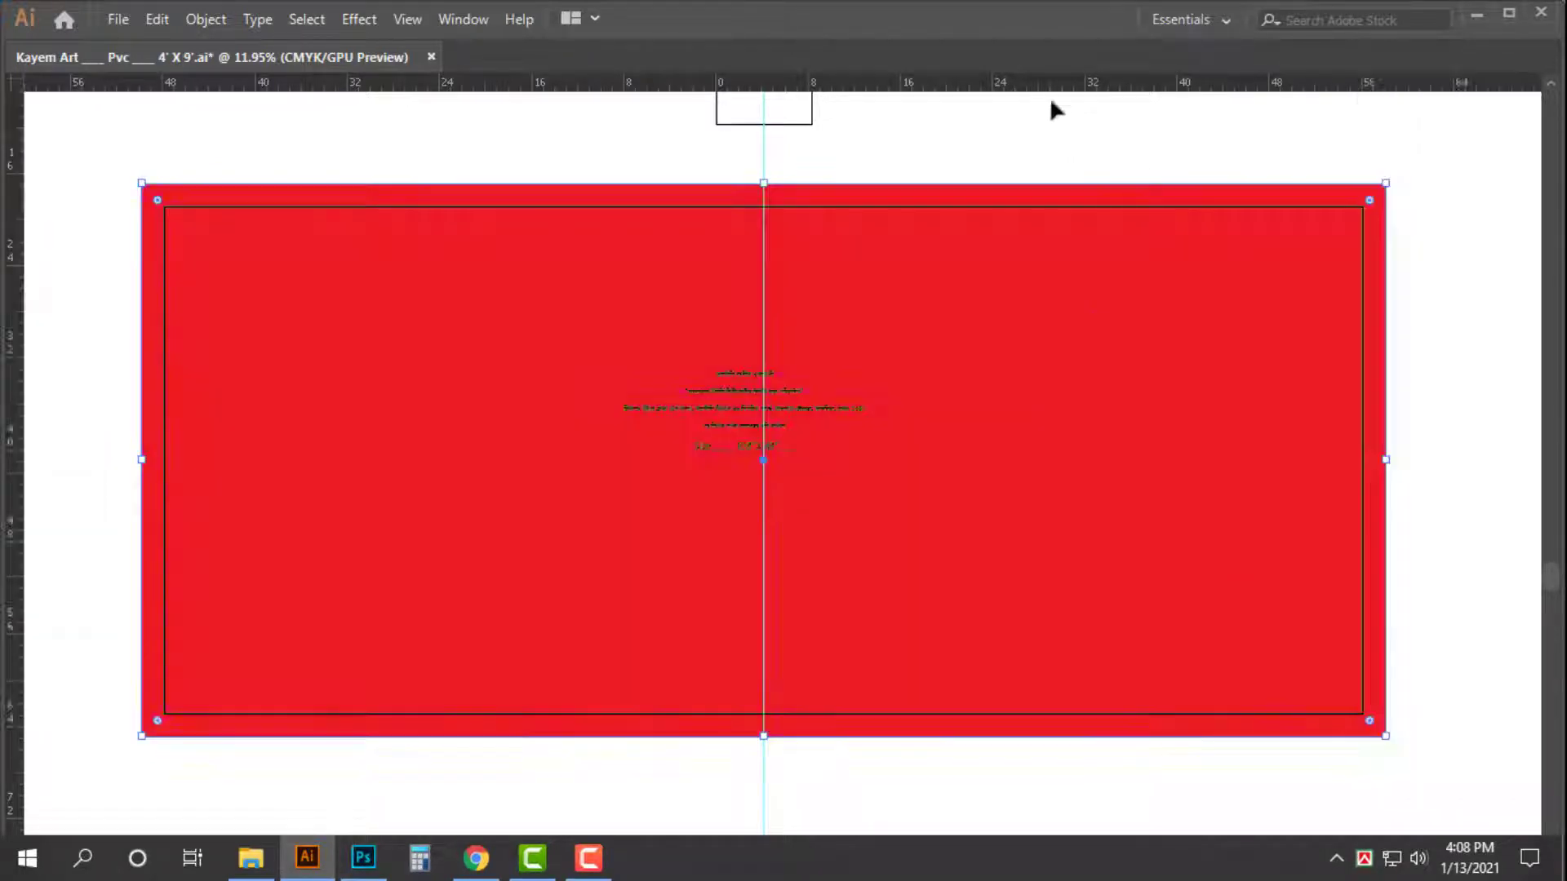
- Enlarge the text block to span most of the banner and place the Size line as separate text below the red rectangle
{"action": "left_click", "coordinate": [864, 410]}
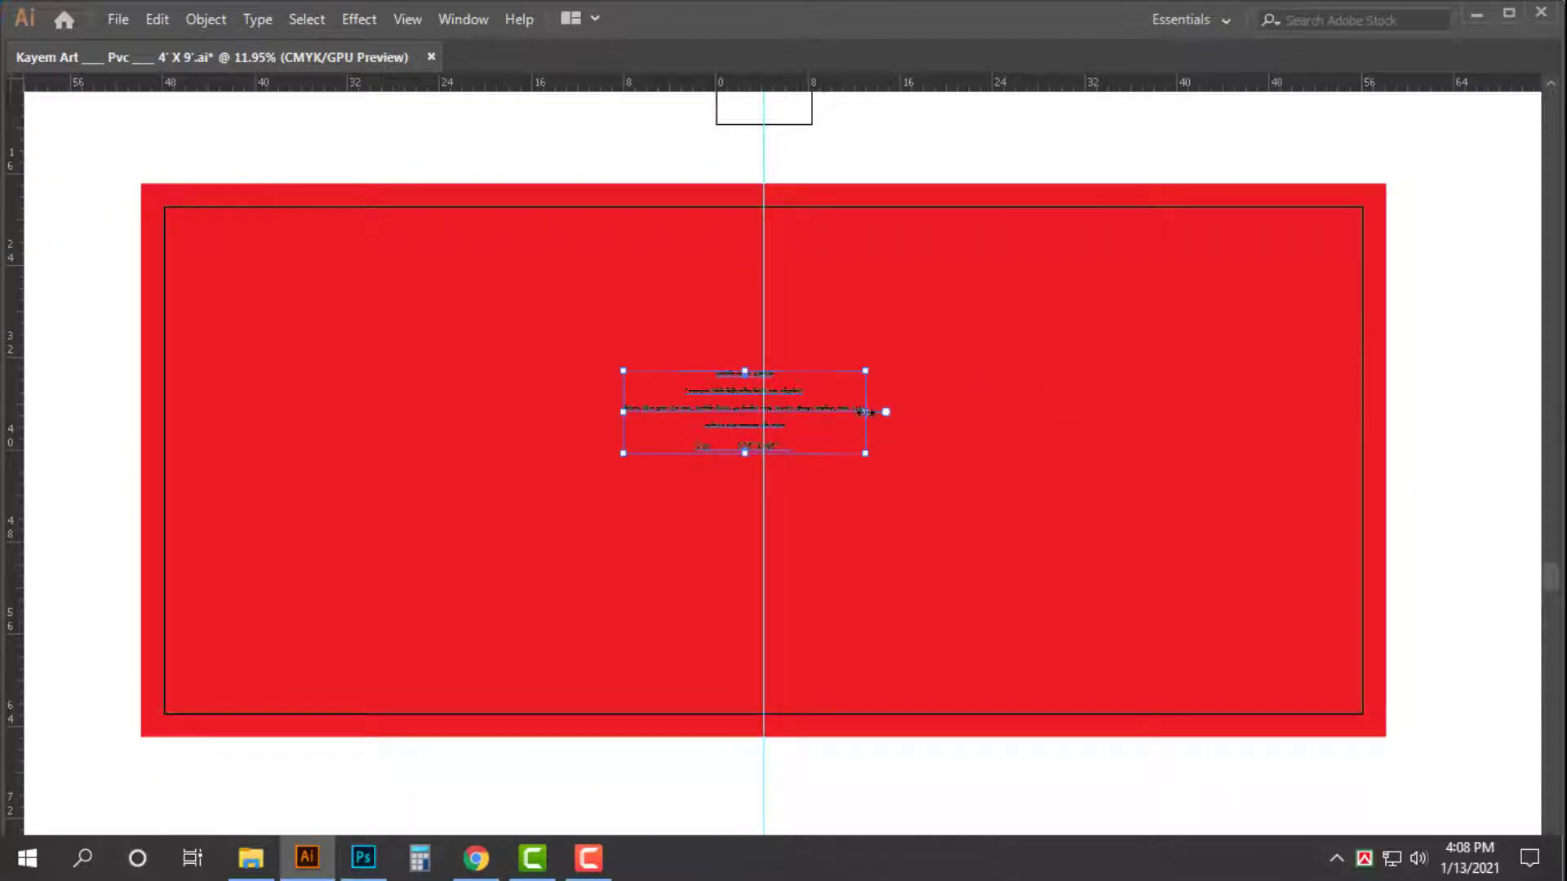
{"action": "scroll", "coordinate": [840, 828], "scroll_direction": "down", "scroll_amount": 2}
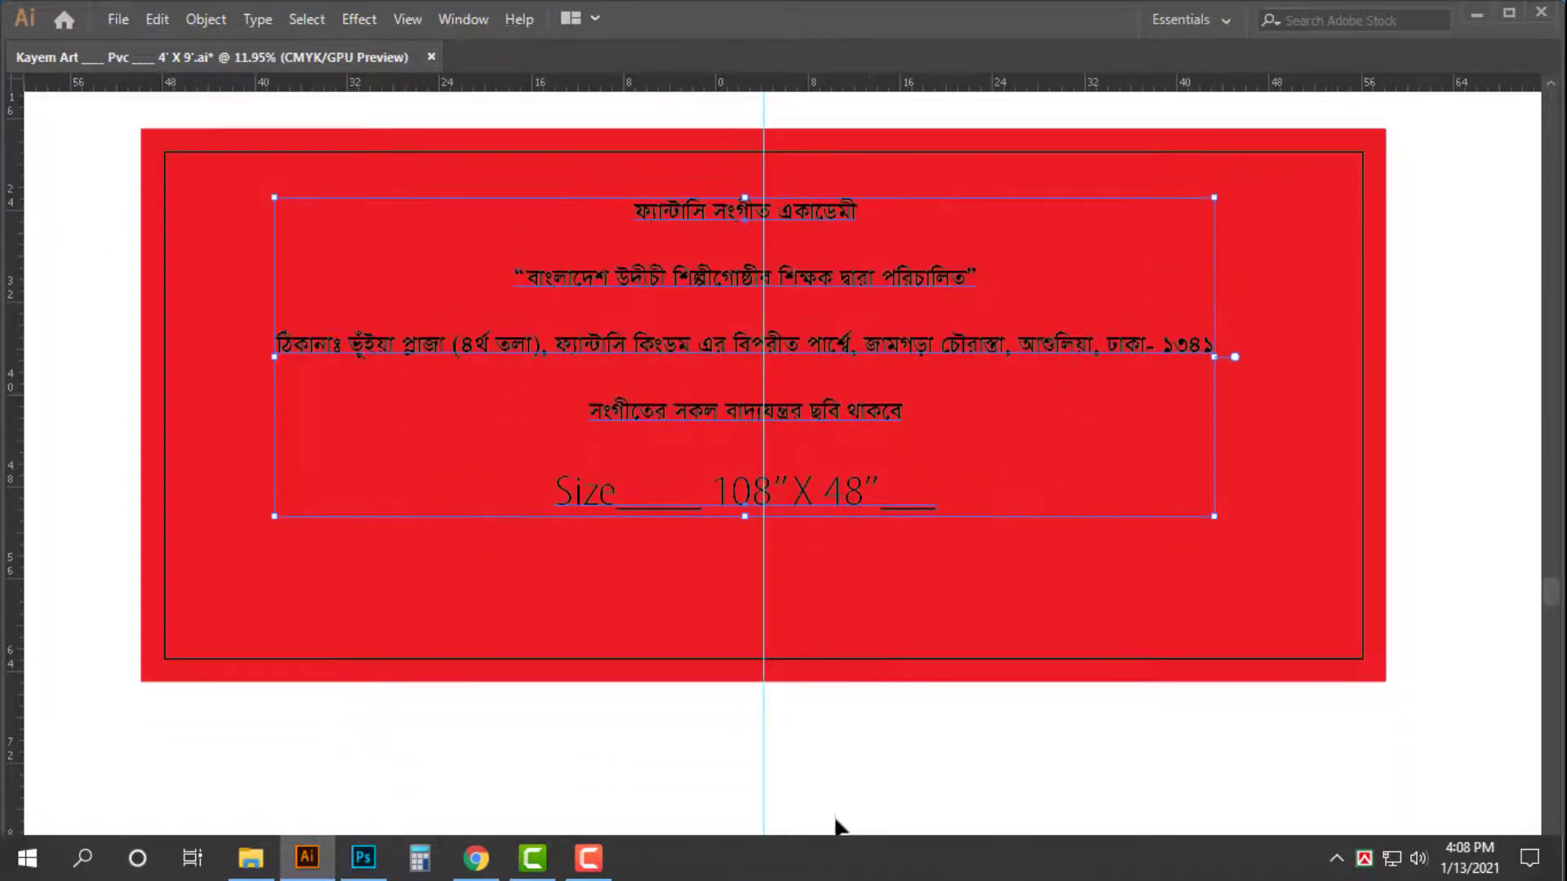
{"action": "left_click_drag", "start_coordinate": [811, 514], "coordinate": [831, 741]}
{"action": "scroll", "coordinate": [833, 742], "scroll_direction": "up", "scroll_amount": 2}
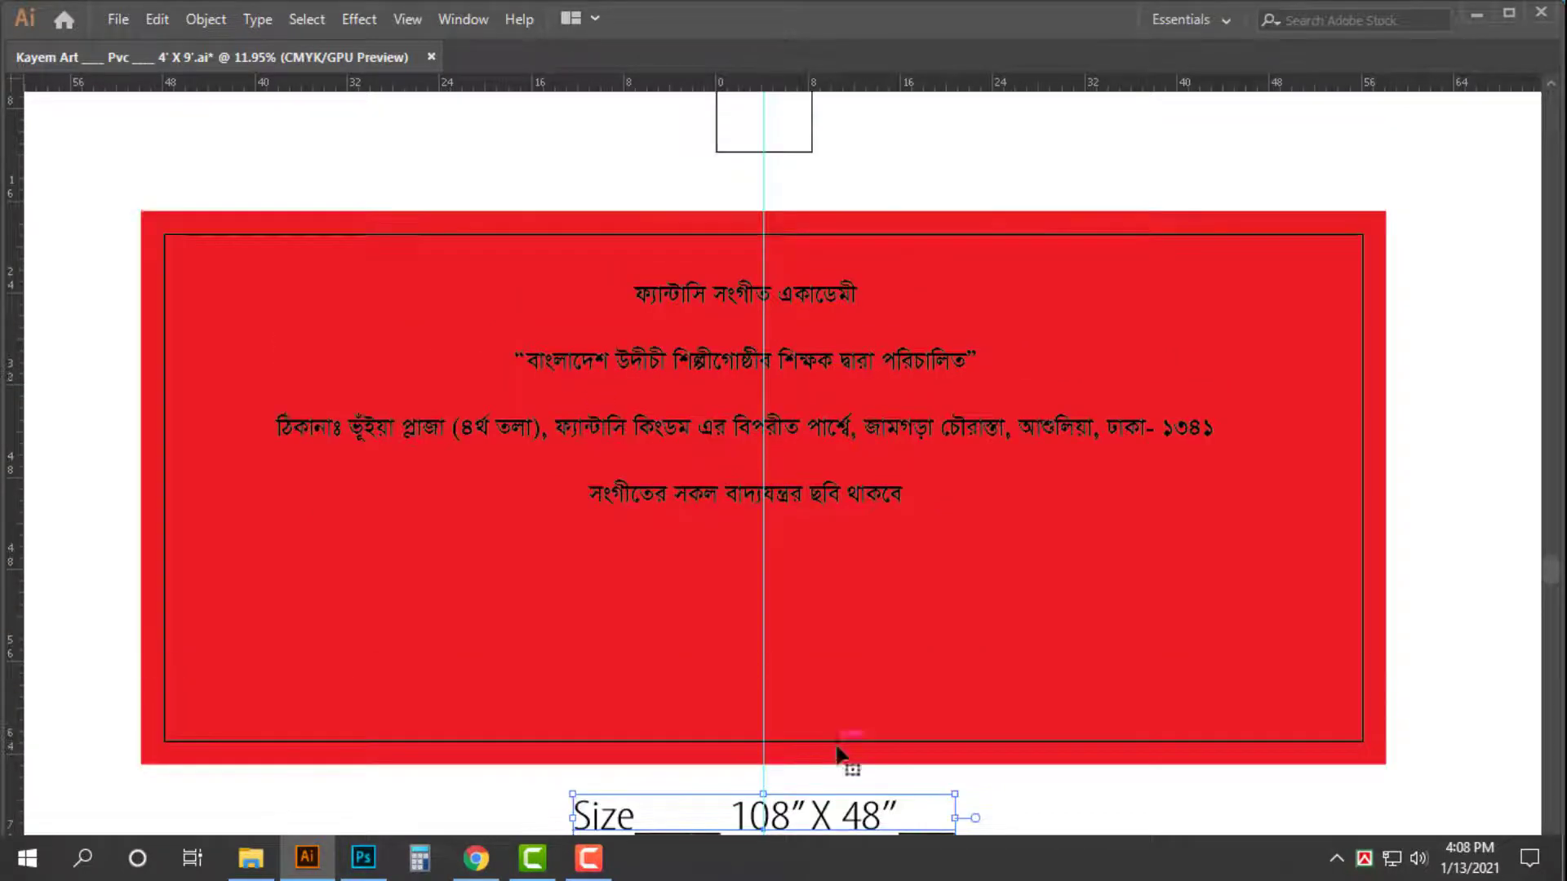
- Split the academy name "ফ্যান্টাসি সংগীত একাডেমী" off the text block into its own text object above the remaining lines
{"action": "left_click", "coordinate": [840, 432]}
{"action": "left_click_drag", "start_coordinate": [832, 371], "coordinate": [820, 415]}
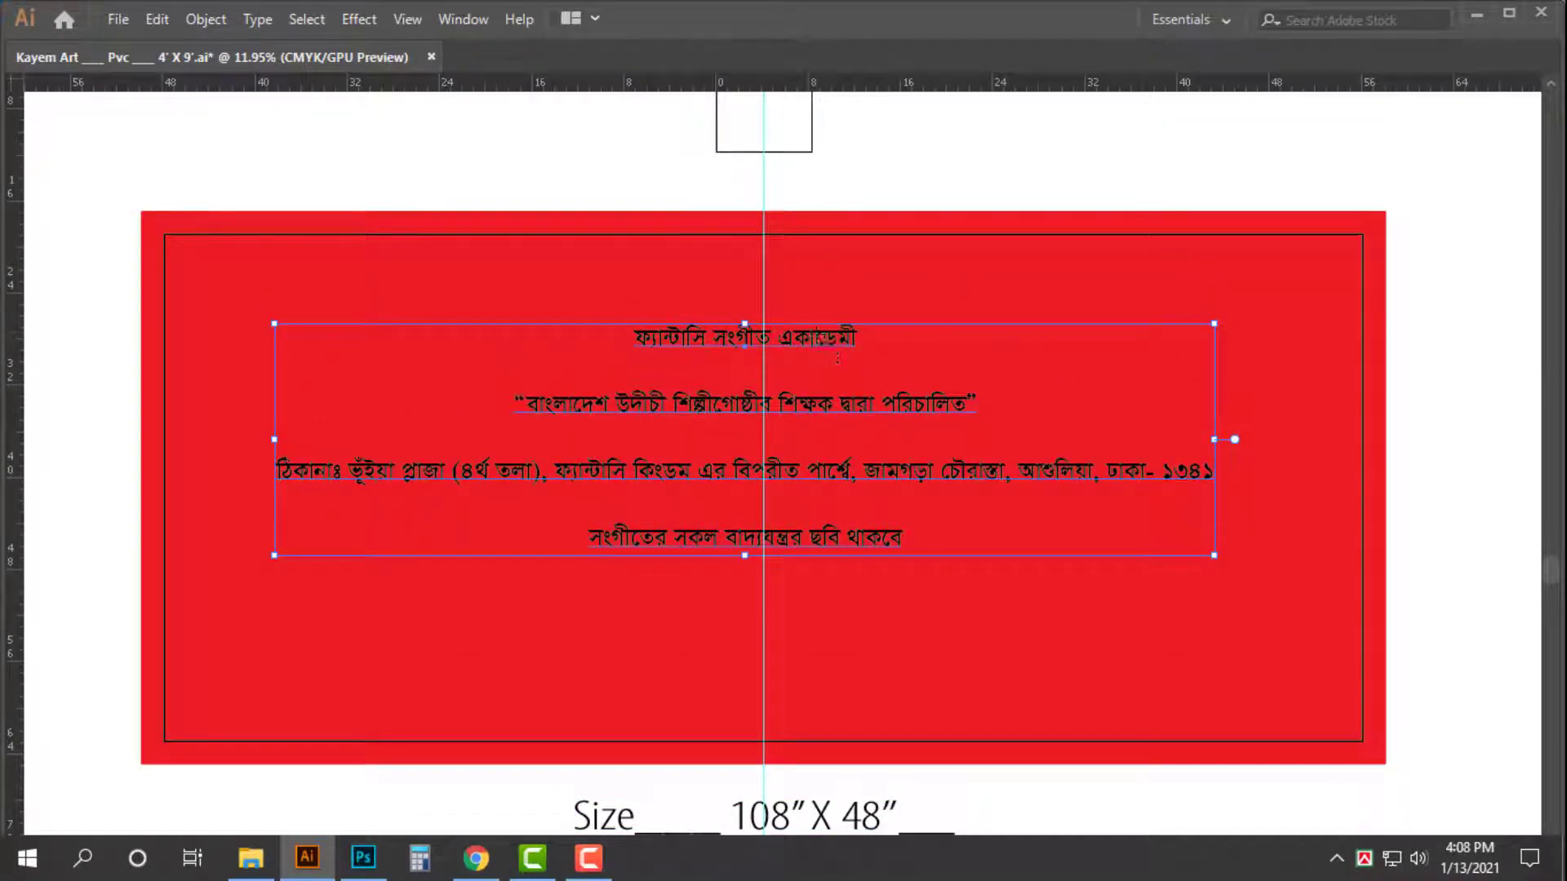
{"action": "triple_click", "coordinate": [837, 357]}
{"action": "key", "text": "ctrl+c"}
{"action": "key", "text": "BackSpace"}
{"action": "key", "text": "BackSpace"}
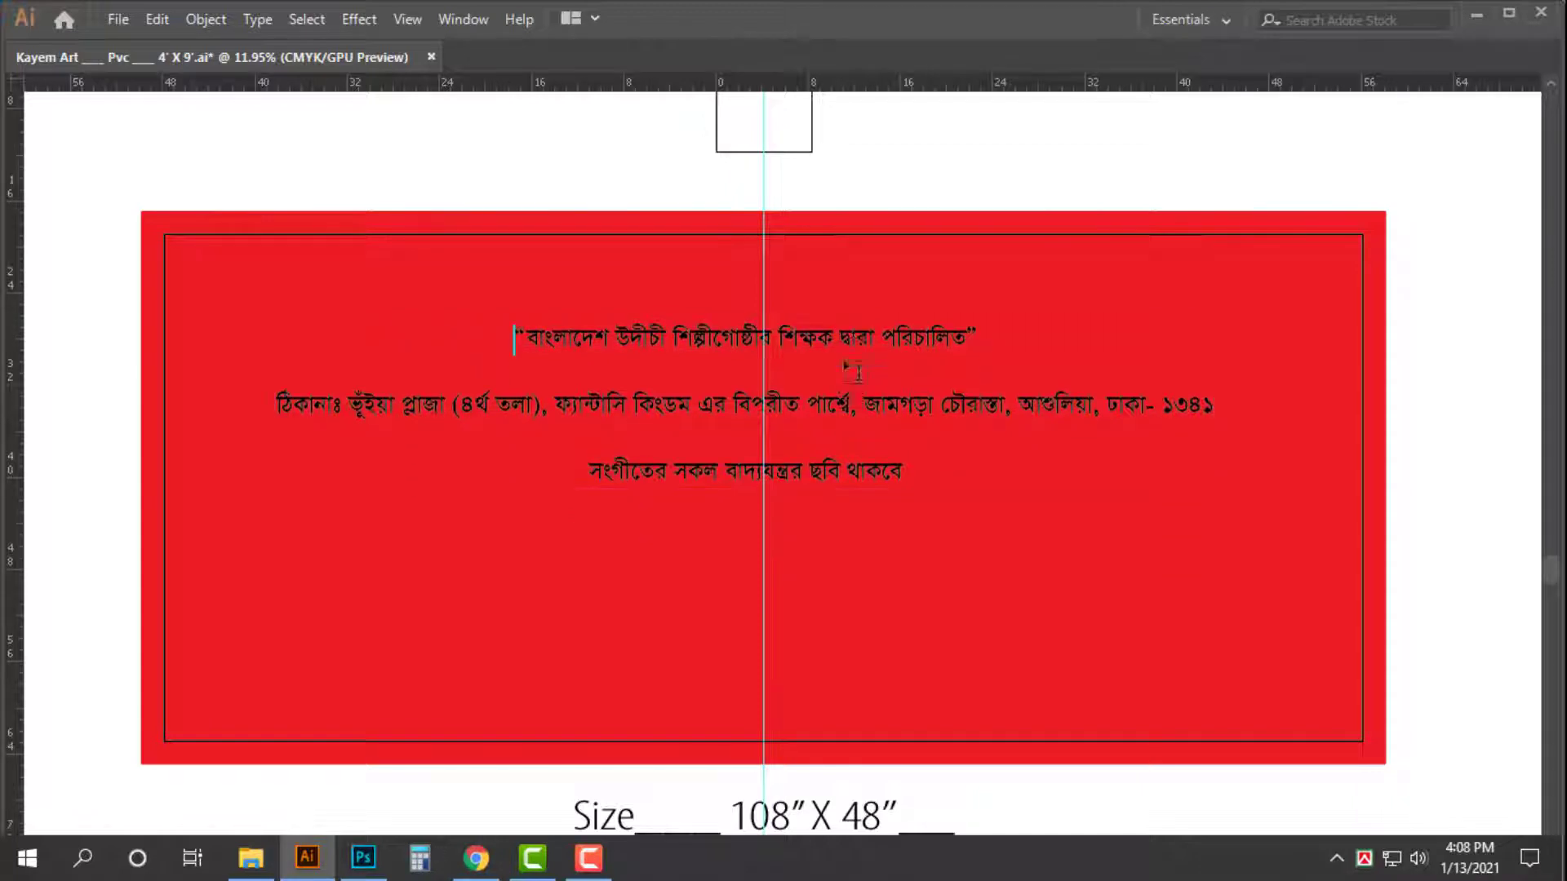
{"action": "key", "text": "Escape"}
{"action": "left_click_drag", "start_coordinate": [860, 344], "coordinate": [844, 417]}
{"action": "double_click", "coordinate": [875, 346]}
{"action": "key", "text": "ctrl+a"}
{"action": "key", "text": "ctrl+v"}
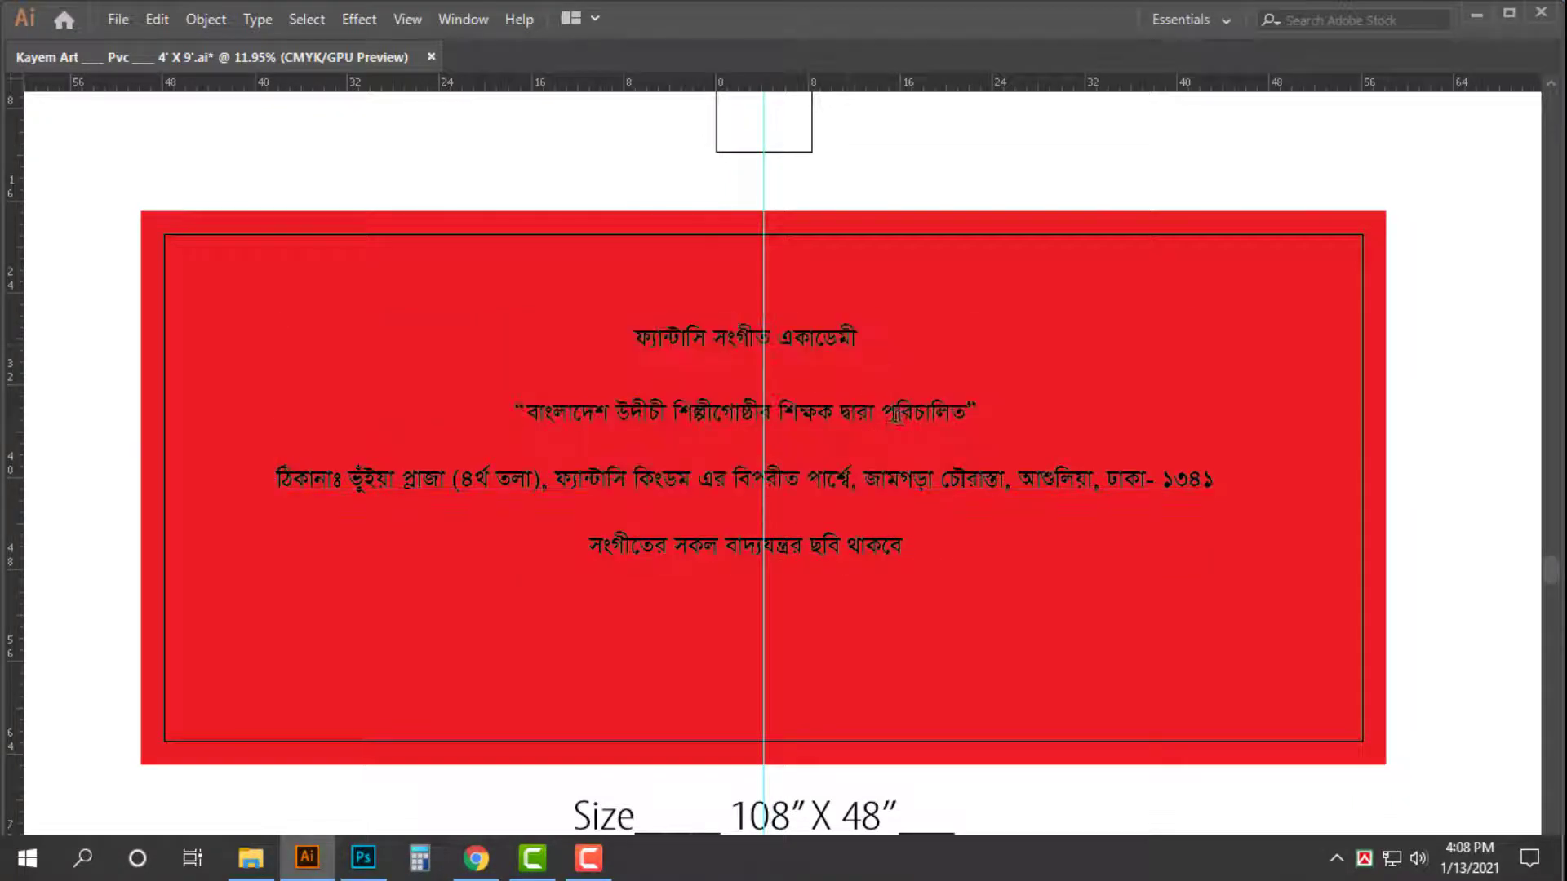
{"action": "key", "text": "Escape"}
- Set the academy name in Shobuj Nolua ANSI V1 and enlarge it into a large heading against the inner frame's right edge
{"action": "left_click_drag", "start_coordinate": [874, 325], "coordinate": [1039, 275]}
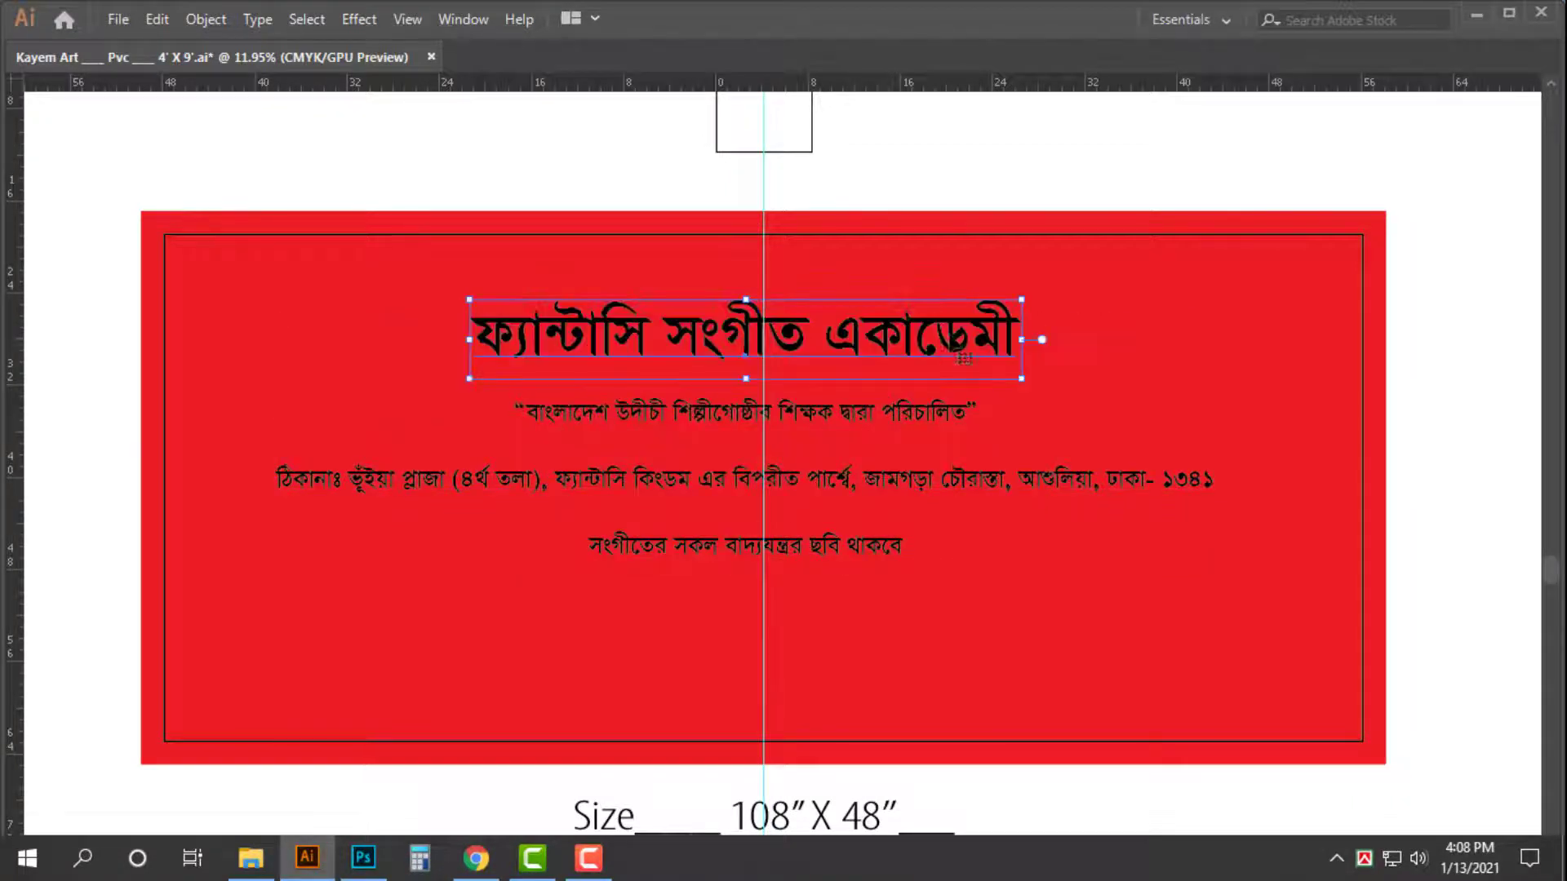
{"action": "key", "text": "ctrl+t"}
{"action": "left_click", "coordinate": [1248, 151]}
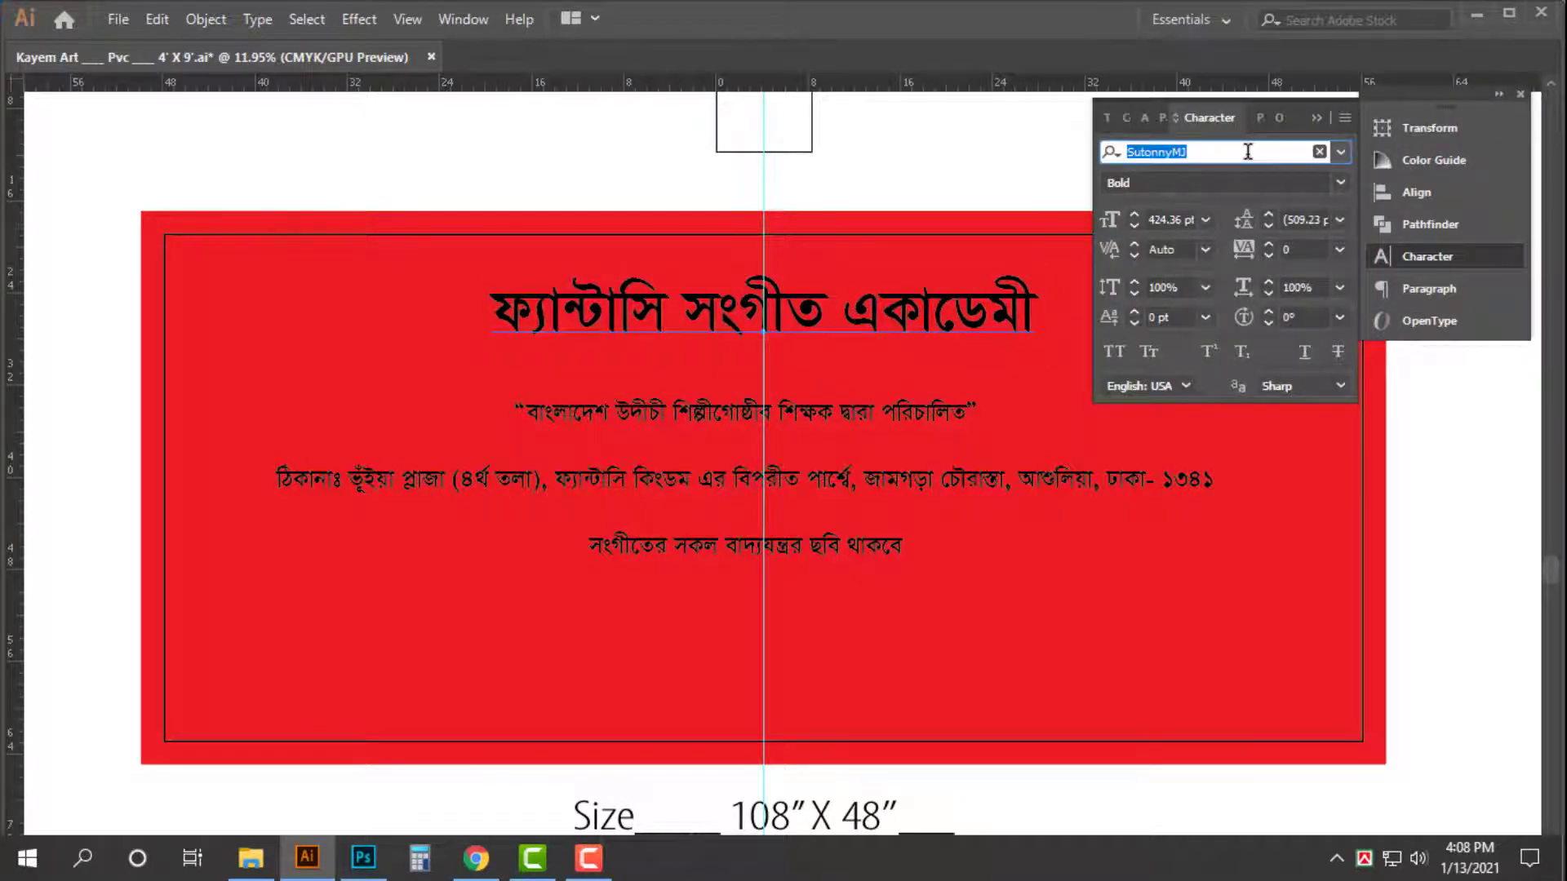
{"action": "type", "text": "sho"}
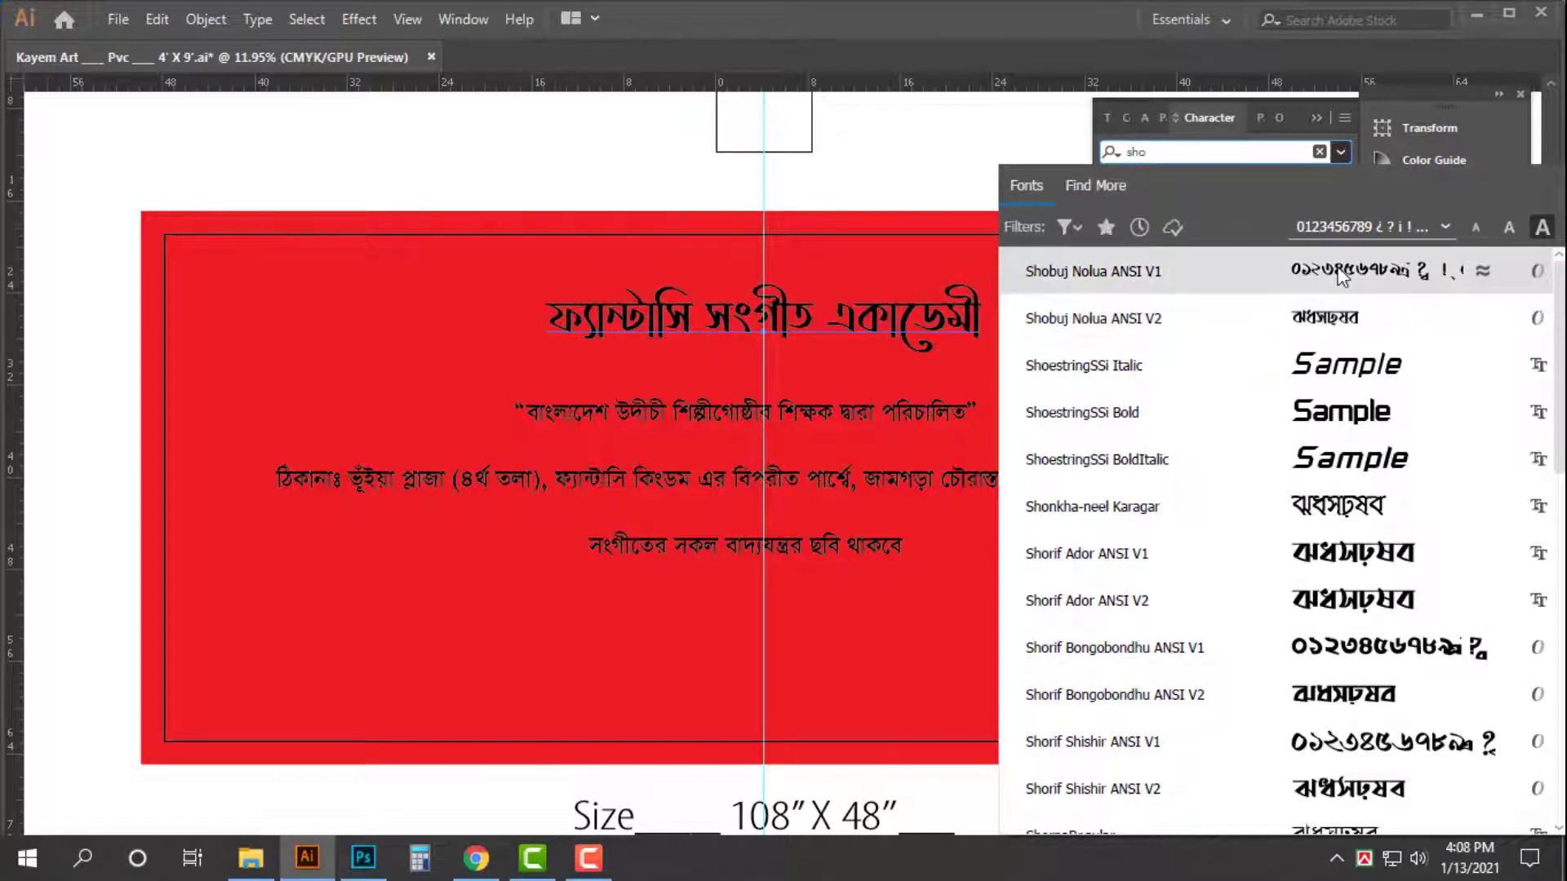
{"action": "left_click", "coordinate": [1341, 272]}
{"action": "left_click_drag", "start_coordinate": [1004, 316], "coordinate": [1362, 296]}
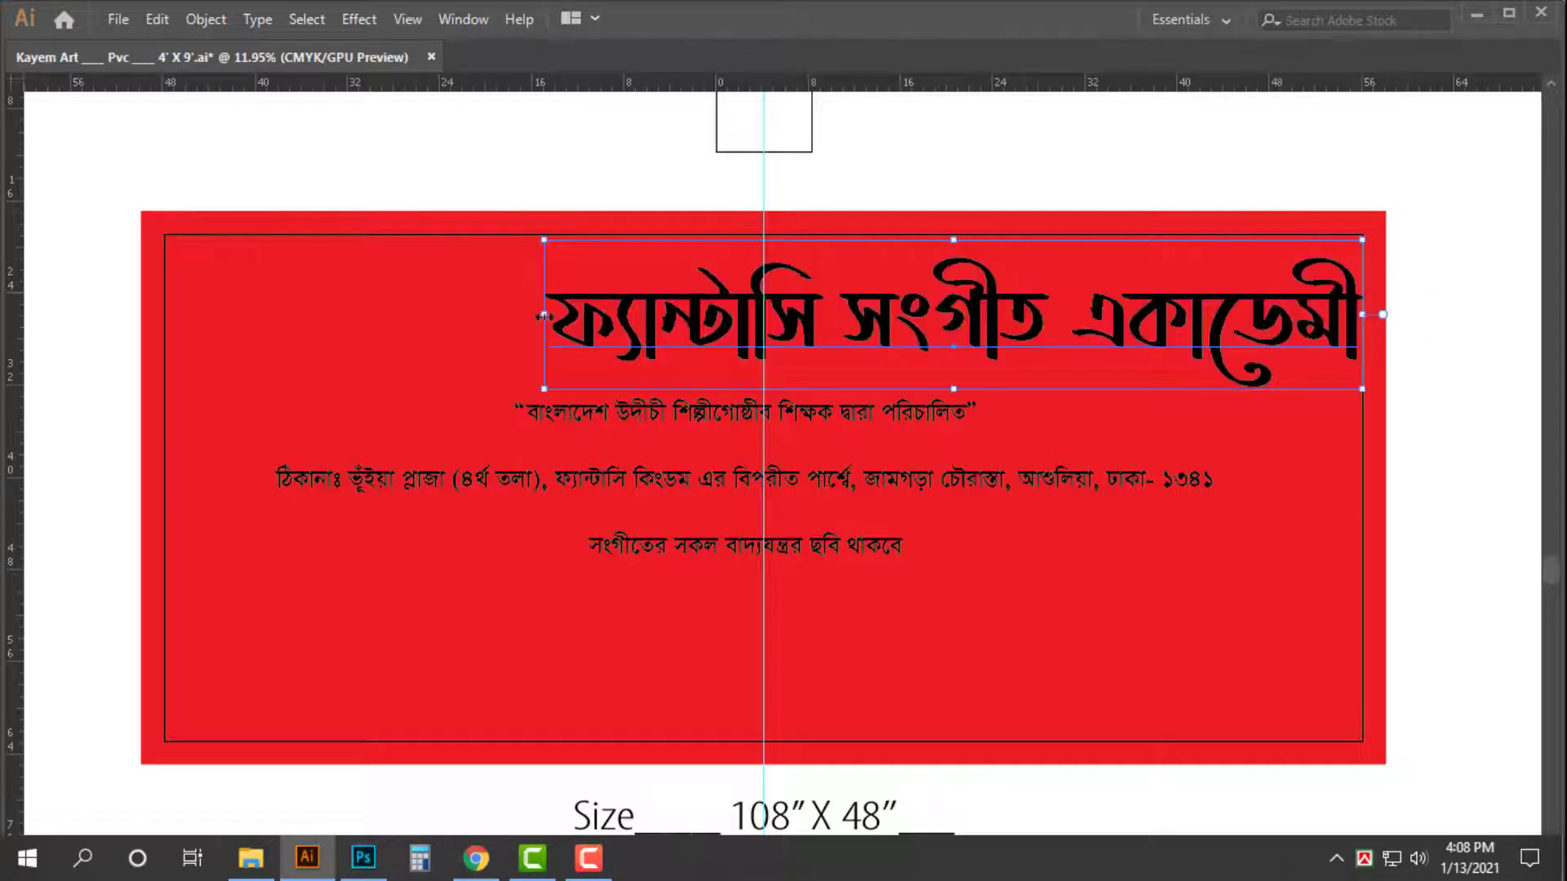
{"action": "left_click_drag", "start_coordinate": [541, 315], "coordinate": [468, 314]}
- Fill the academy name heading with white and deselect it
{"action": "key", "text": "Tab"}
{"action": "left_click", "coordinate": [1426, 539]}
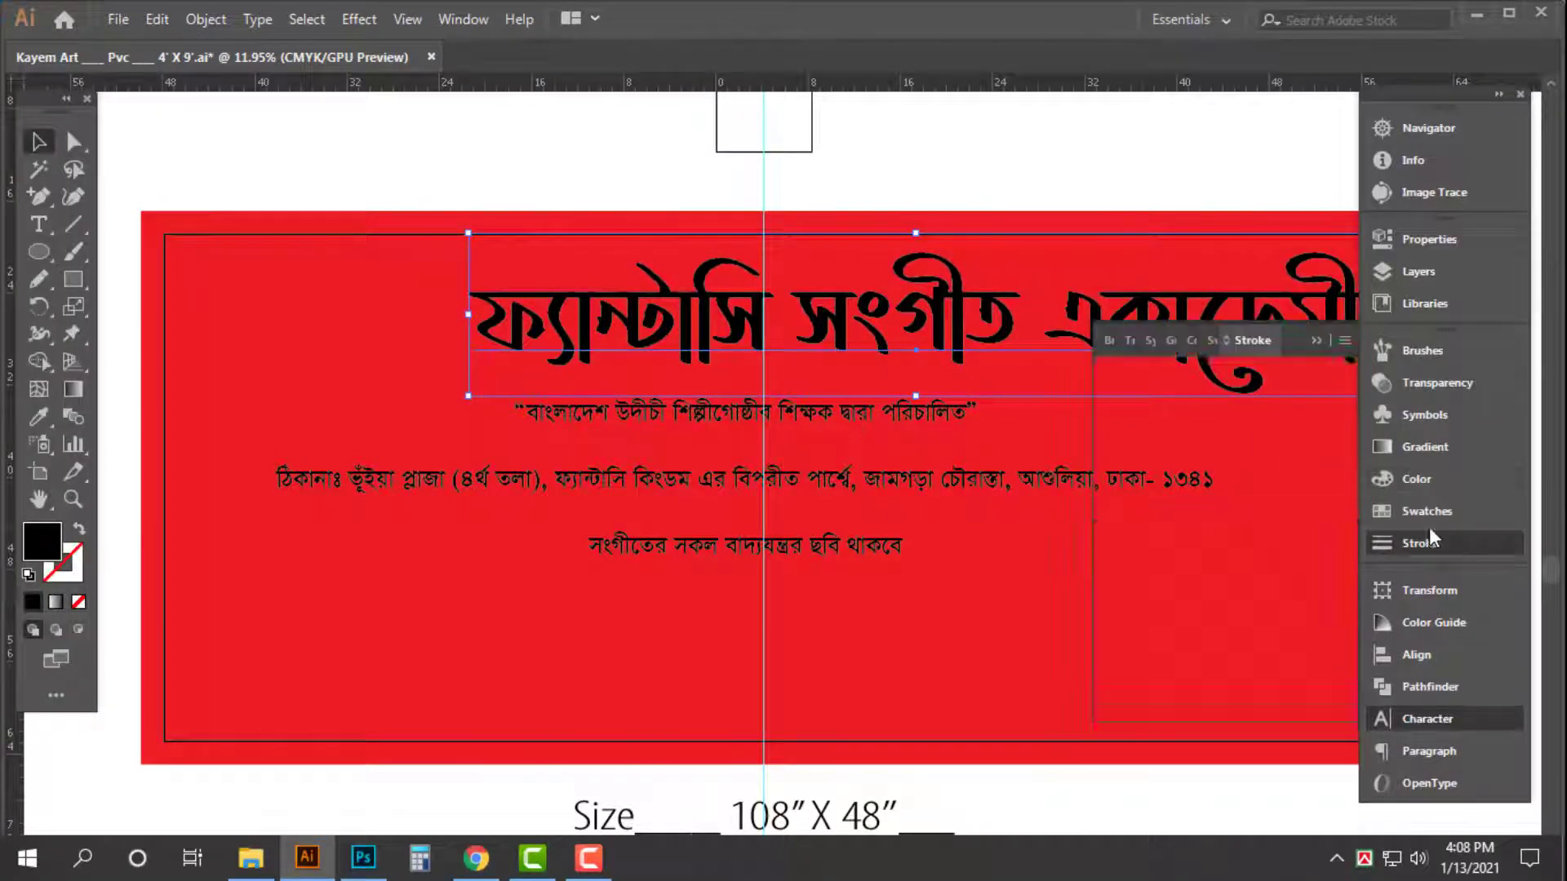
{"action": "left_click", "coordinate": [1418, 479]}
{"action": "left_click", "coordinate": [1137, 494]}
{"action": "key", "text": "Tab"}
{"action": "left_click", "coordinate": [1067, 137]}
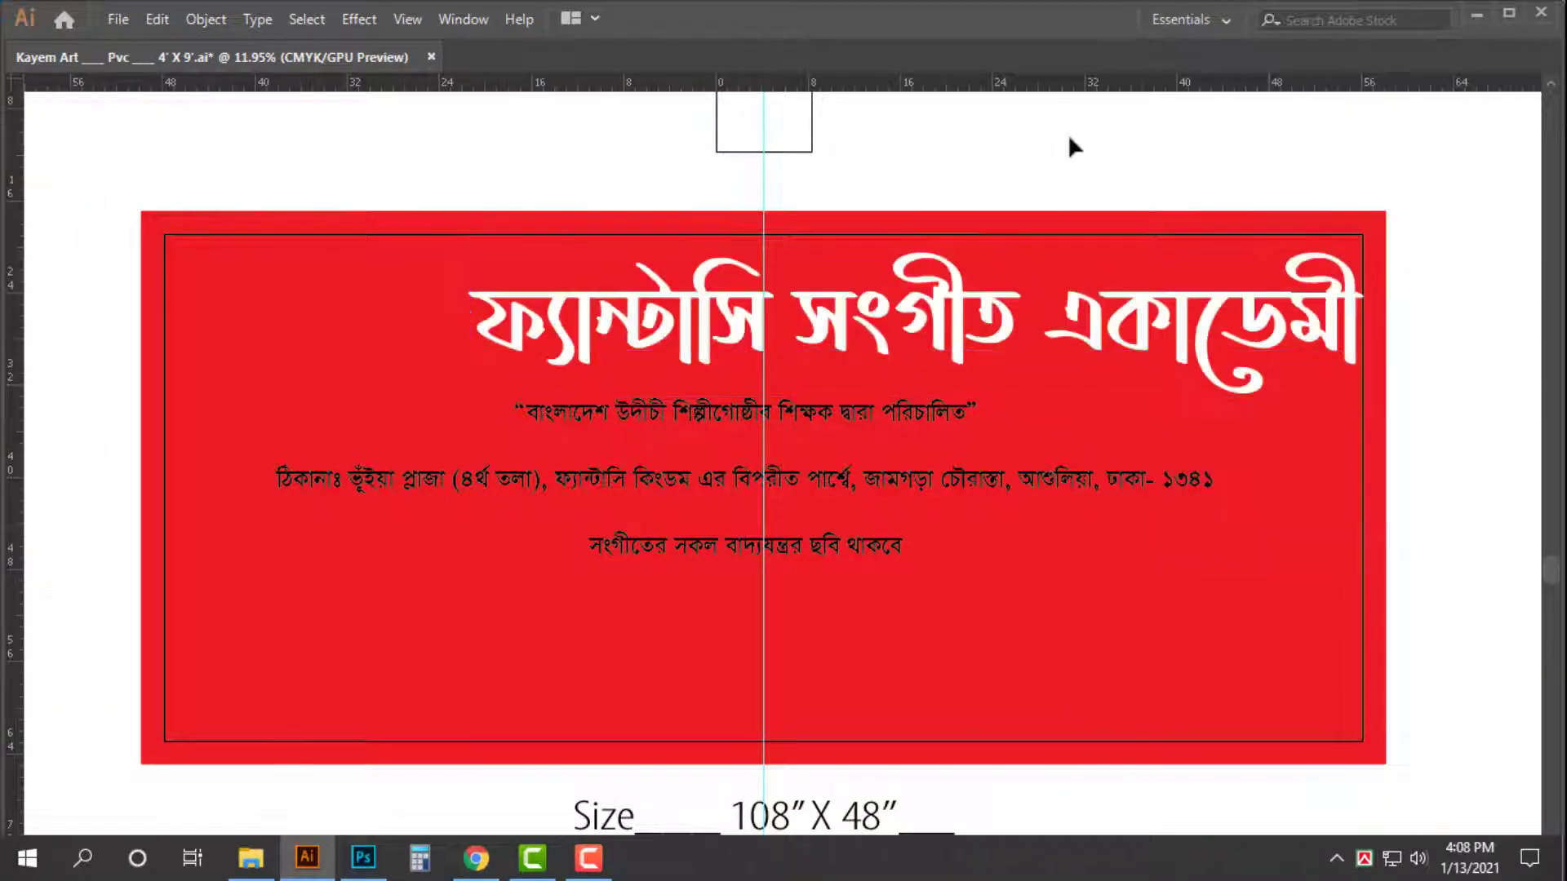
- Split the quoted tagline off the text block into its own text object under the heading, with the address lines kept lower
{"action": "left_click_drag", "start_coordinate": [992, 153], "coordinate": [972, 150]}
{"action": "left_click", "coordinate": [868, 467]}
{"action": "left_click_drag", "start_coordinate": [867, 467], "coordinate": [883, 433]}
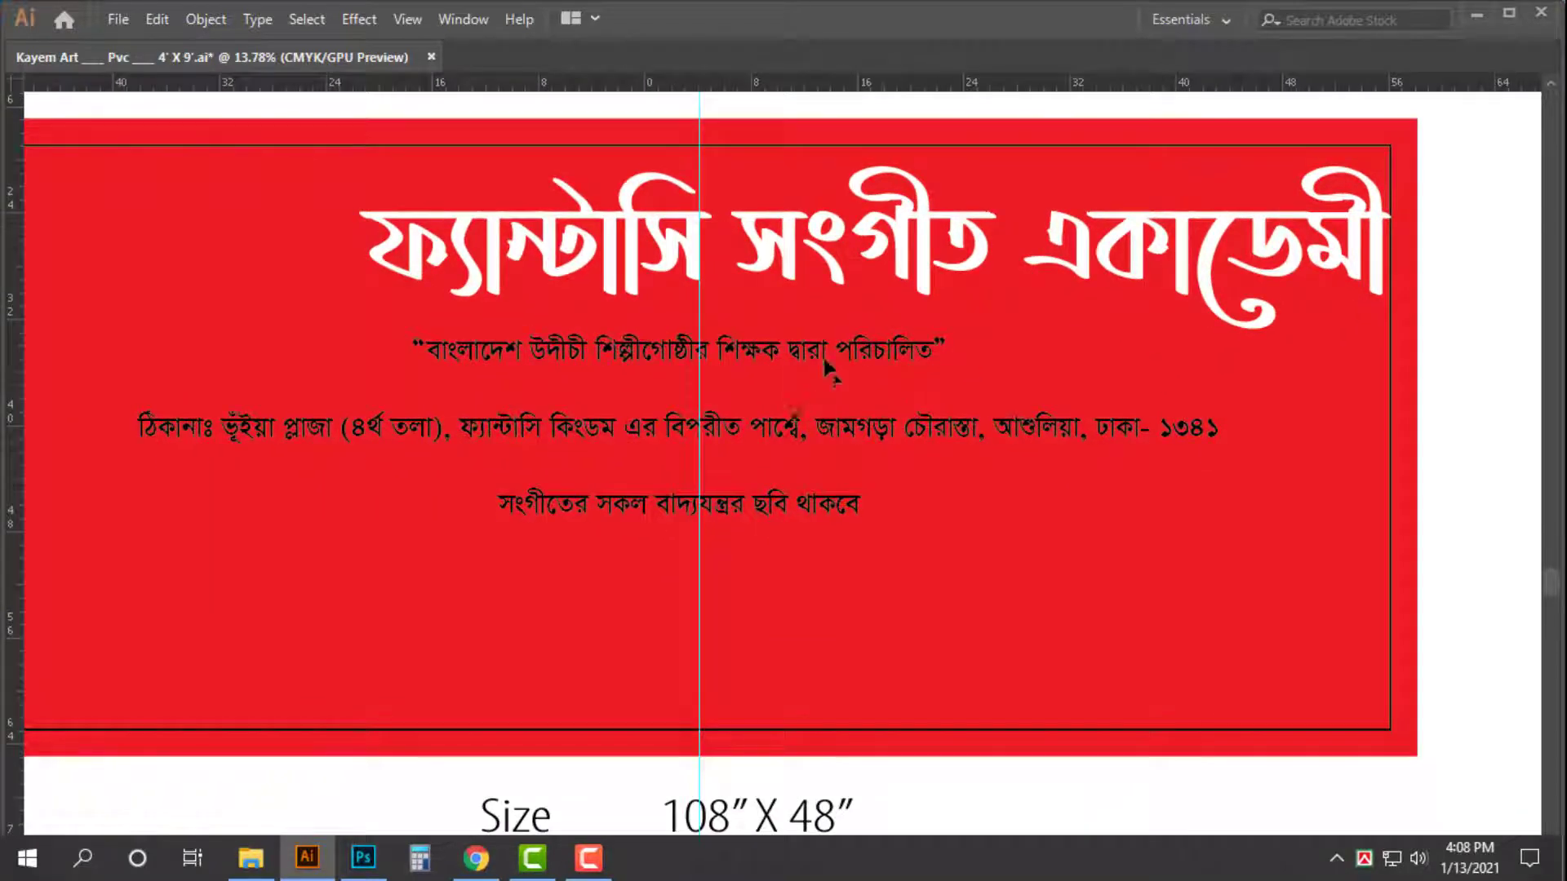
{"action": "left_click", "coordinate": [863, 359]}
{"action": "double_click", "coordinate": [846, 352]}
{"action": "triple_click", "coordinate": [846, 353]}
{"action": "key", "text": "ctrl+x"}
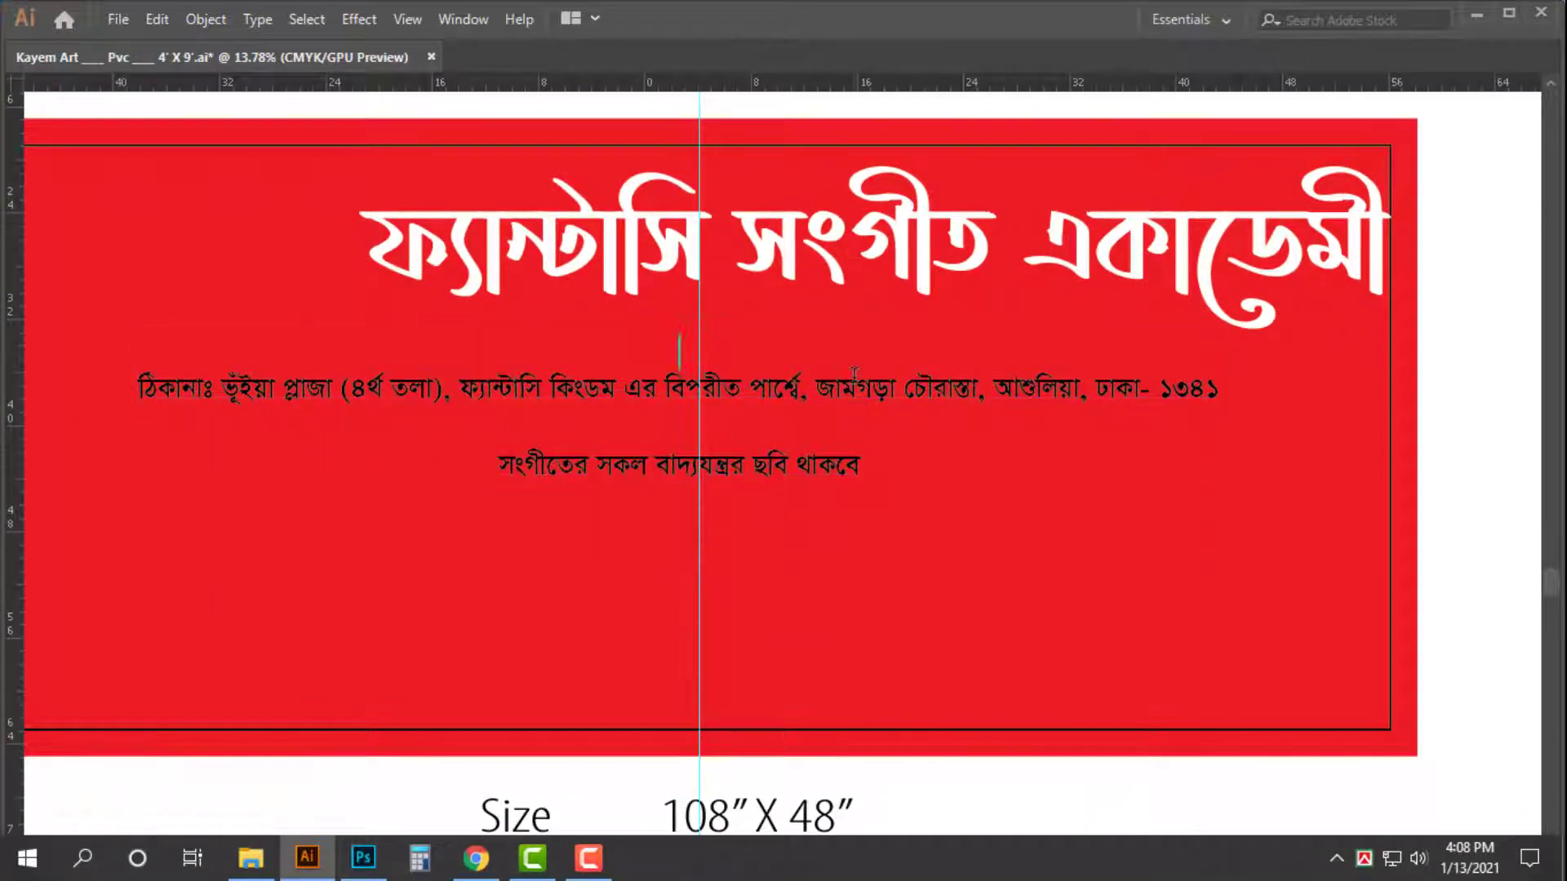
{"action": "key", "text": "Escape"}
{"action": "left_click_drag", "start_coordinate": [790, 385], "coordinate": [785, 509]}
{"action": "left_click_drag", "start_coordinate": [786, 522], "coordinate": [799, 408]}
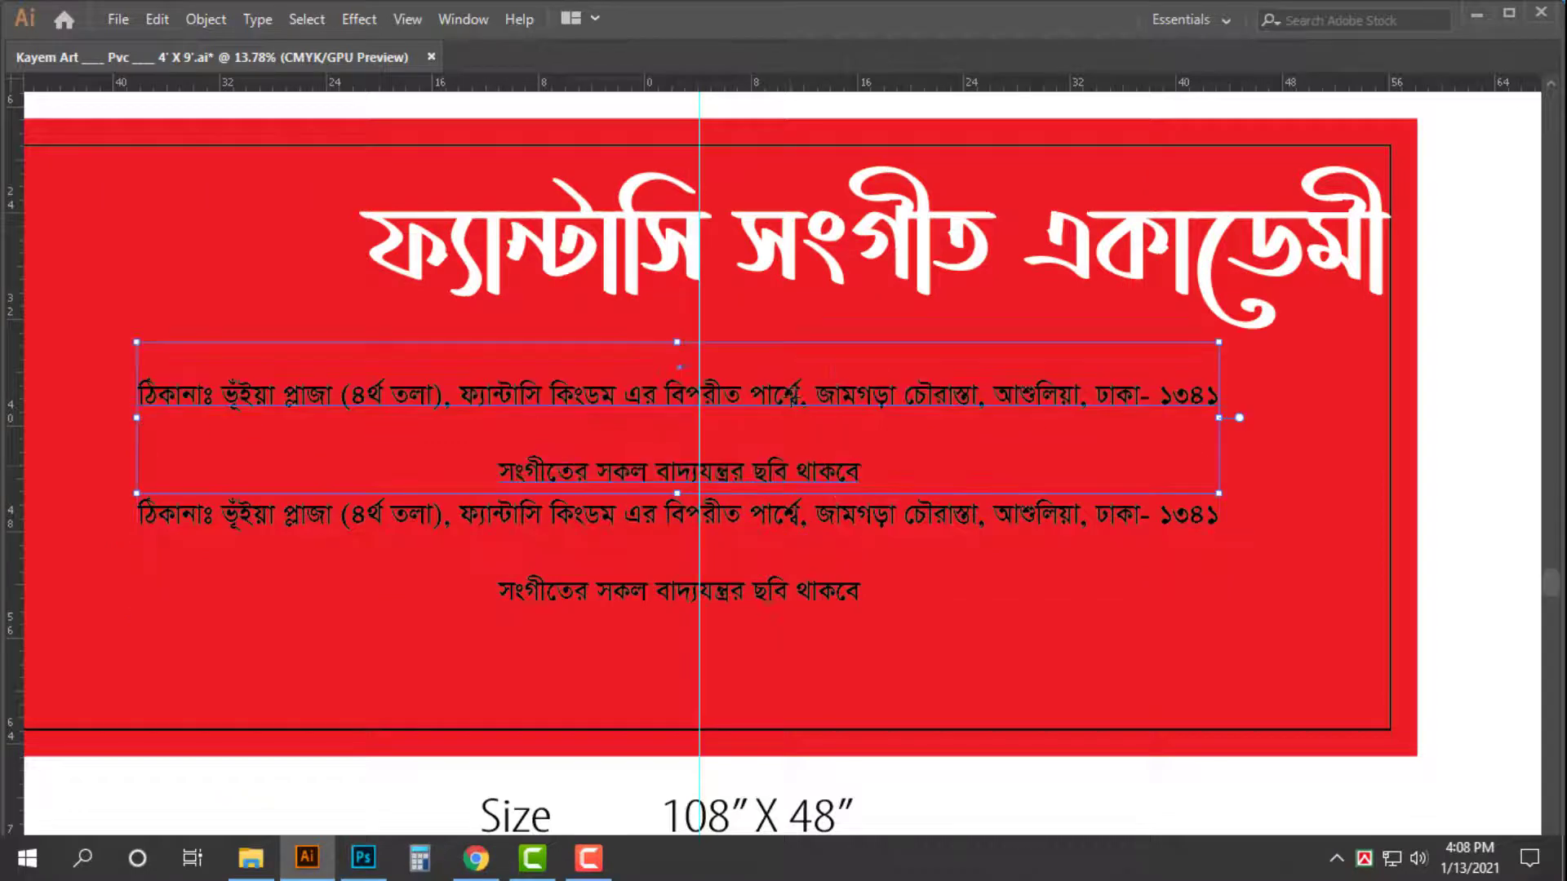
{"action": "triple_click", "coordinate": [803, 415]}
{"action": "key", "text": "ctrl+a"}
{"action": "key", "text": "ctrl+v"}
{"action": "key", "text": "Escape"}
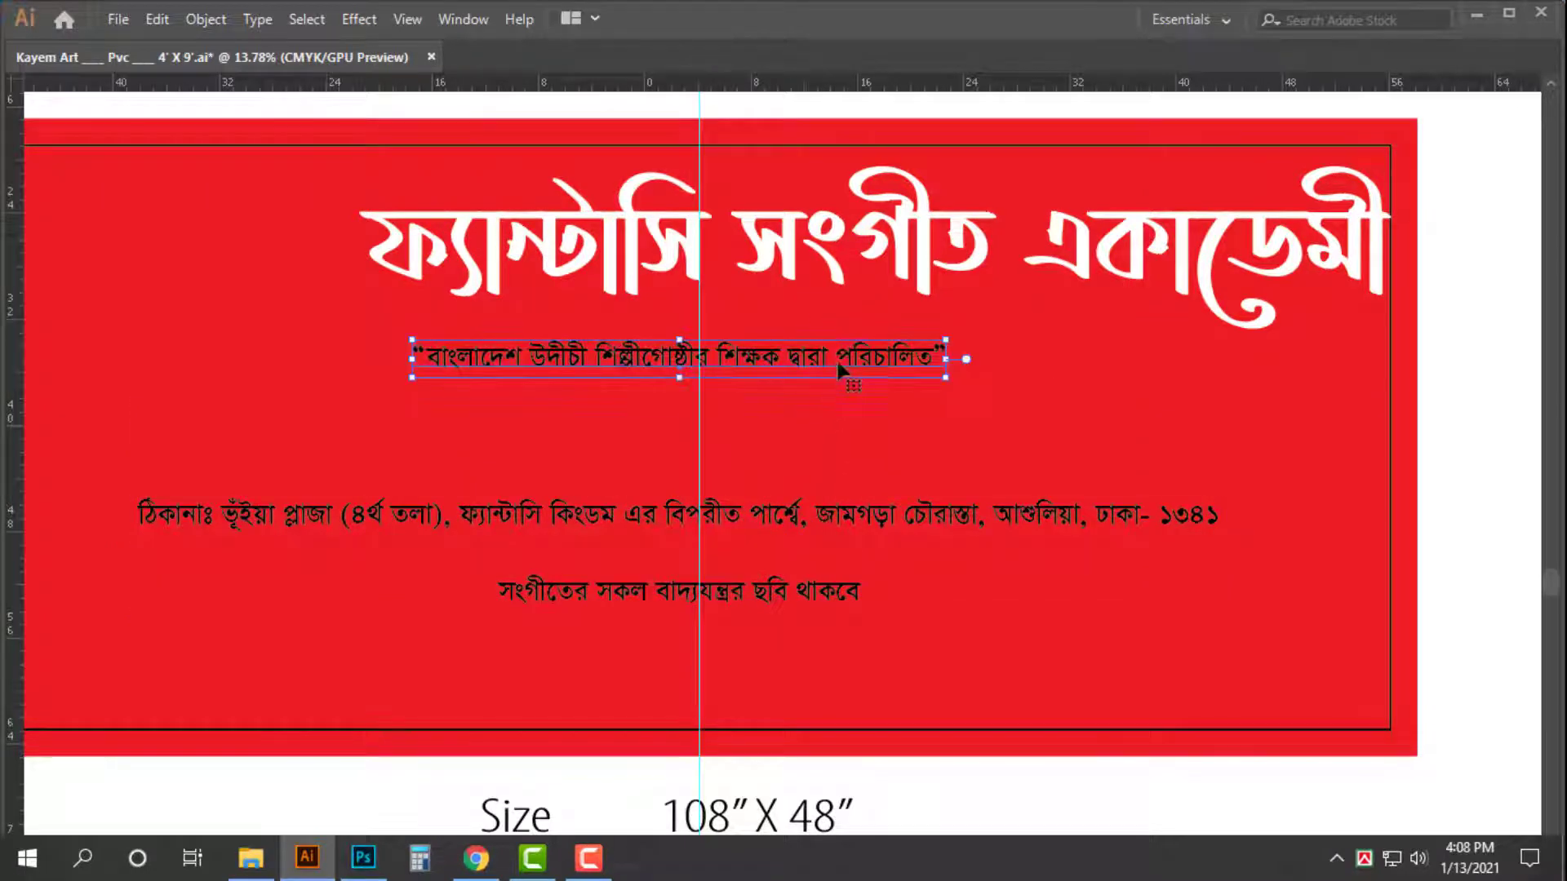
- Move the quoted tagline closer beneath the heading and align both texts by their left edges
{"action": "left_click_drag", "start_coordinate": [842, 351], "coordinate": [822, 345]}
{"action": "left_click", "coordinate": [790, 255], "text": "shift"}
{"action": "key", "text": "Tab"}
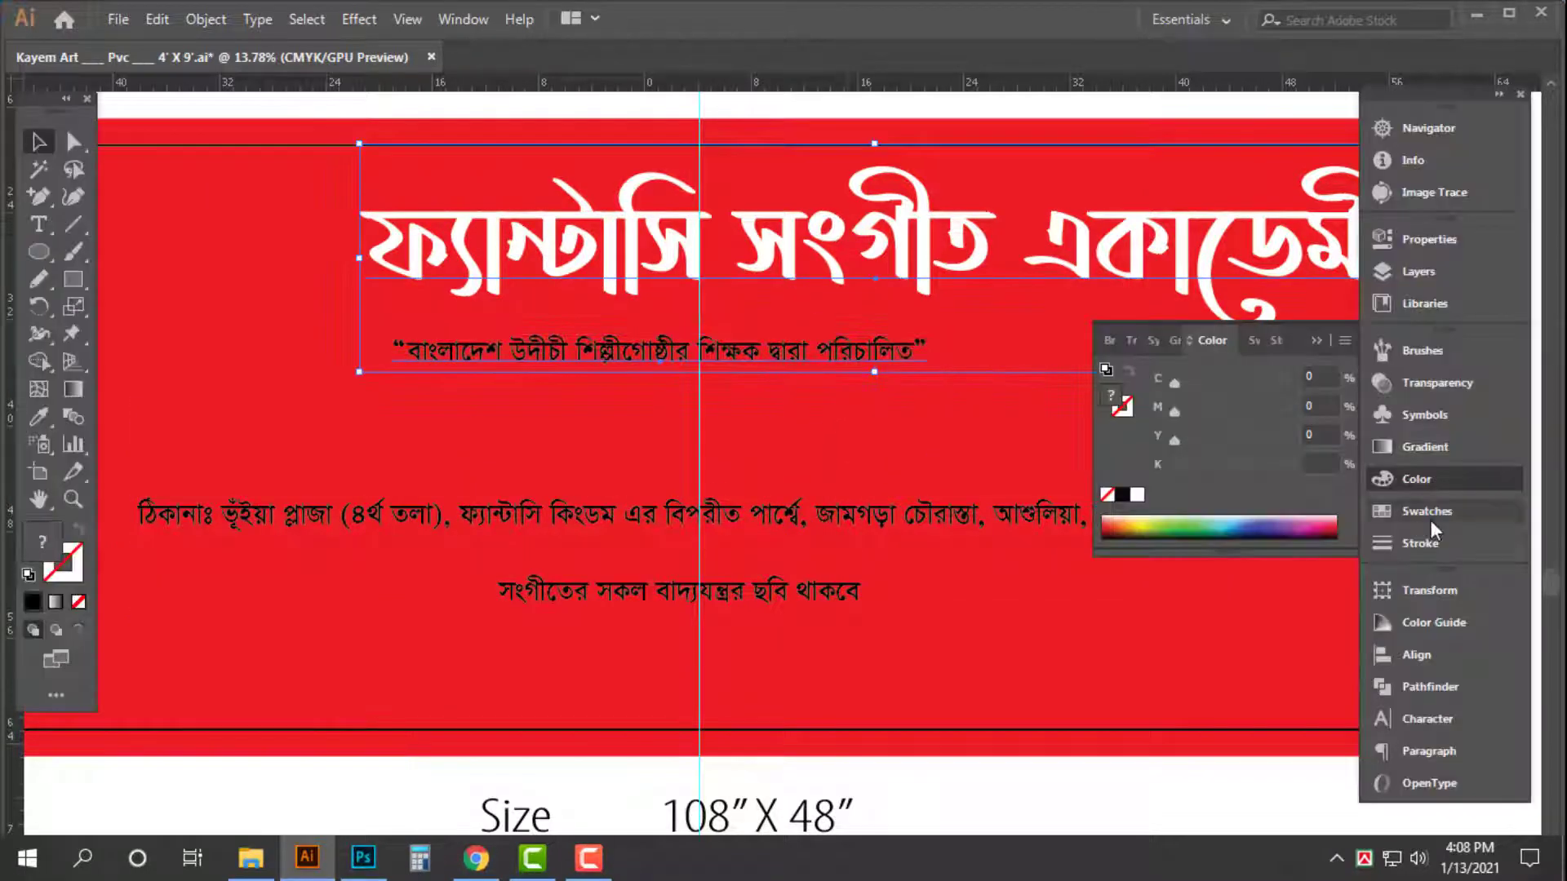
{"action": "left_click", "coordinate": [1415, 655]}
{"action": "left_click", "coordinate": [1114, 641]}
{"action": "key", "text": "Tab"}
{"action": "left_click", "coordinate": [868, 429]}
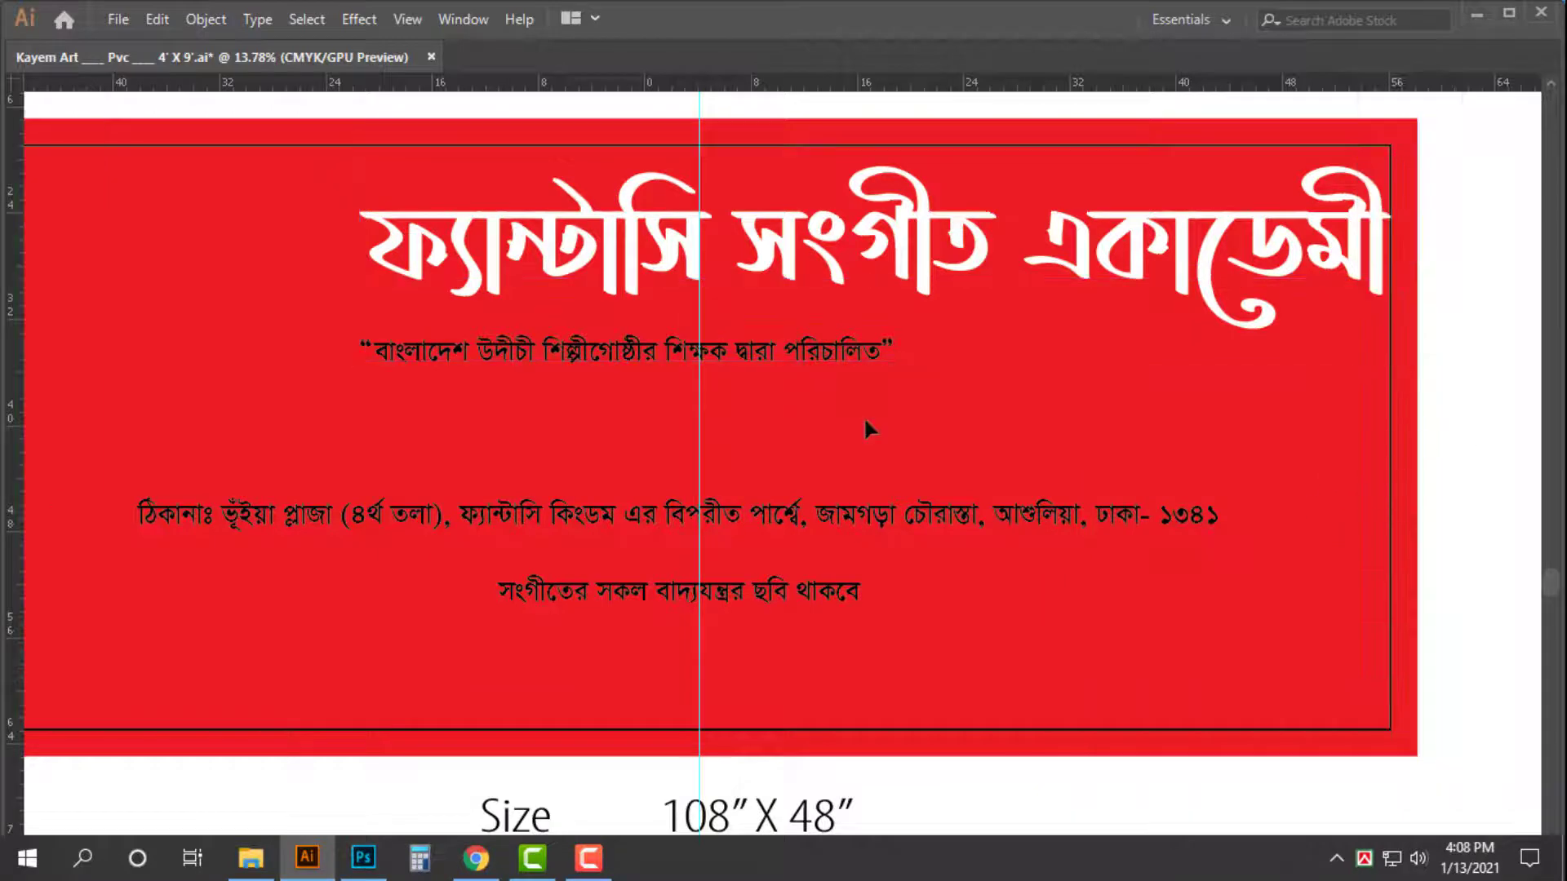
- Enlarge the quoted tagline to almost two thirds of the heading's width and nudge it up close beneath the heading
{"action": "left_click", "coordinate": [832, 372]}
{"action": "left_click_drag", "start_coordinate": [898, 364], "coordinate": [1158, 444]}
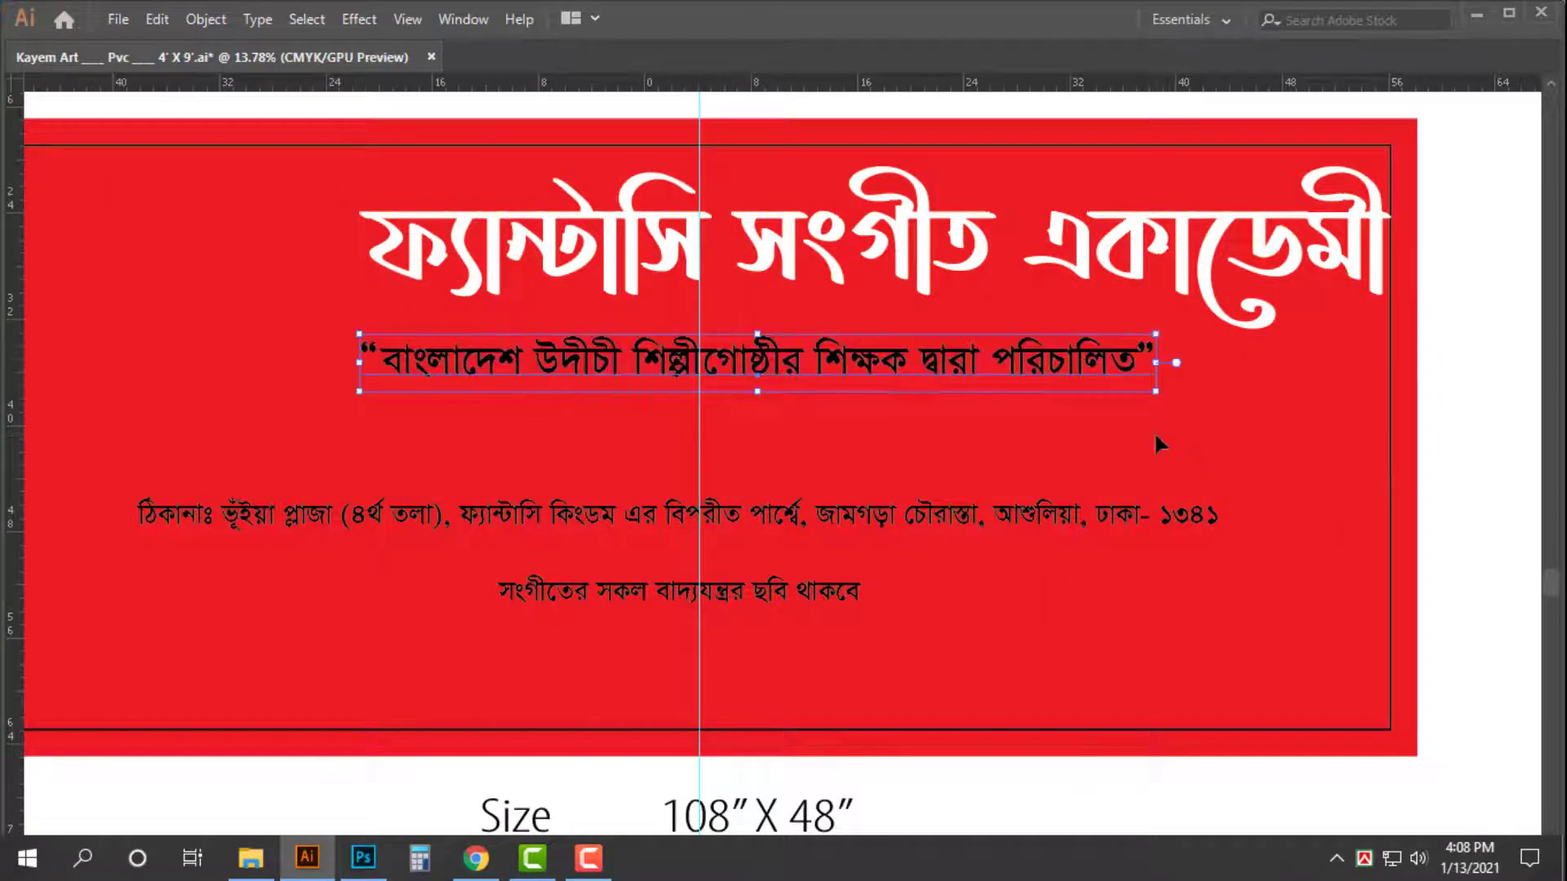
{"action": "key", "text": "Up"}
{"action": "key", "text": "Up"}
{"action": "key", "text": "Up"}
{"action": "key", "text": "Up"}
{"action": "key", "text": "Up"}
{"action": "key", "text": "Up"}
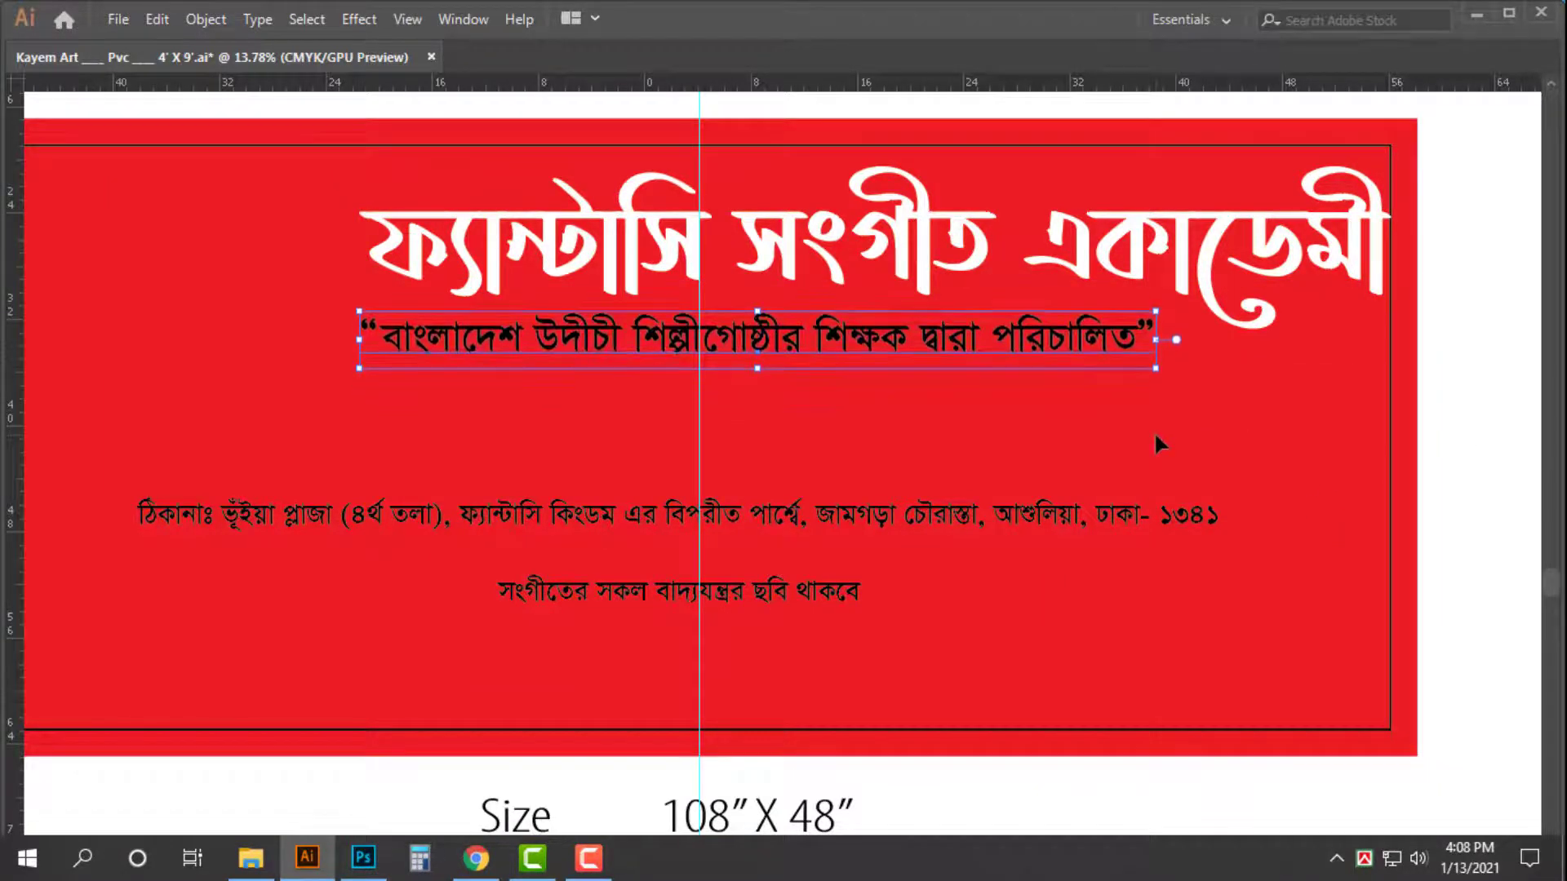
{"action": "left_click_drag", "start_coordinate": [1156, 339], "coordinate": [1015, 327]}
{"action": "scroll", "coordinate": [820, 367], "scroll_direction": "down", "scroll_amount": 1}
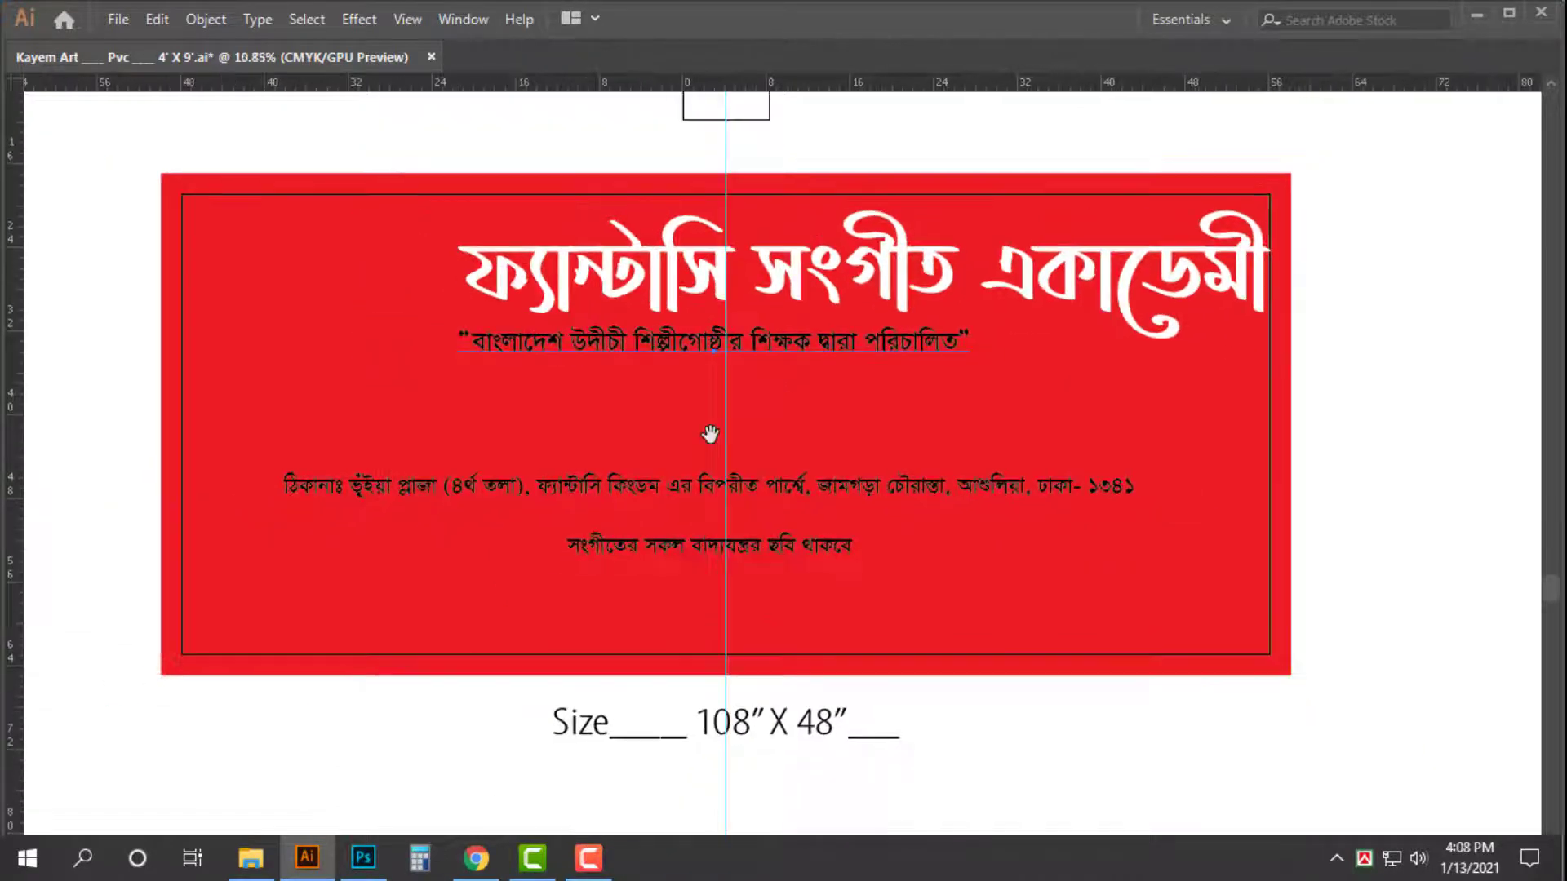
- Change the quoted tagline's fill to white by setting K to 0%
{"action": "key", "text": "Tab"}
{"action": "left_click", "coordinate": [1478, 481]}
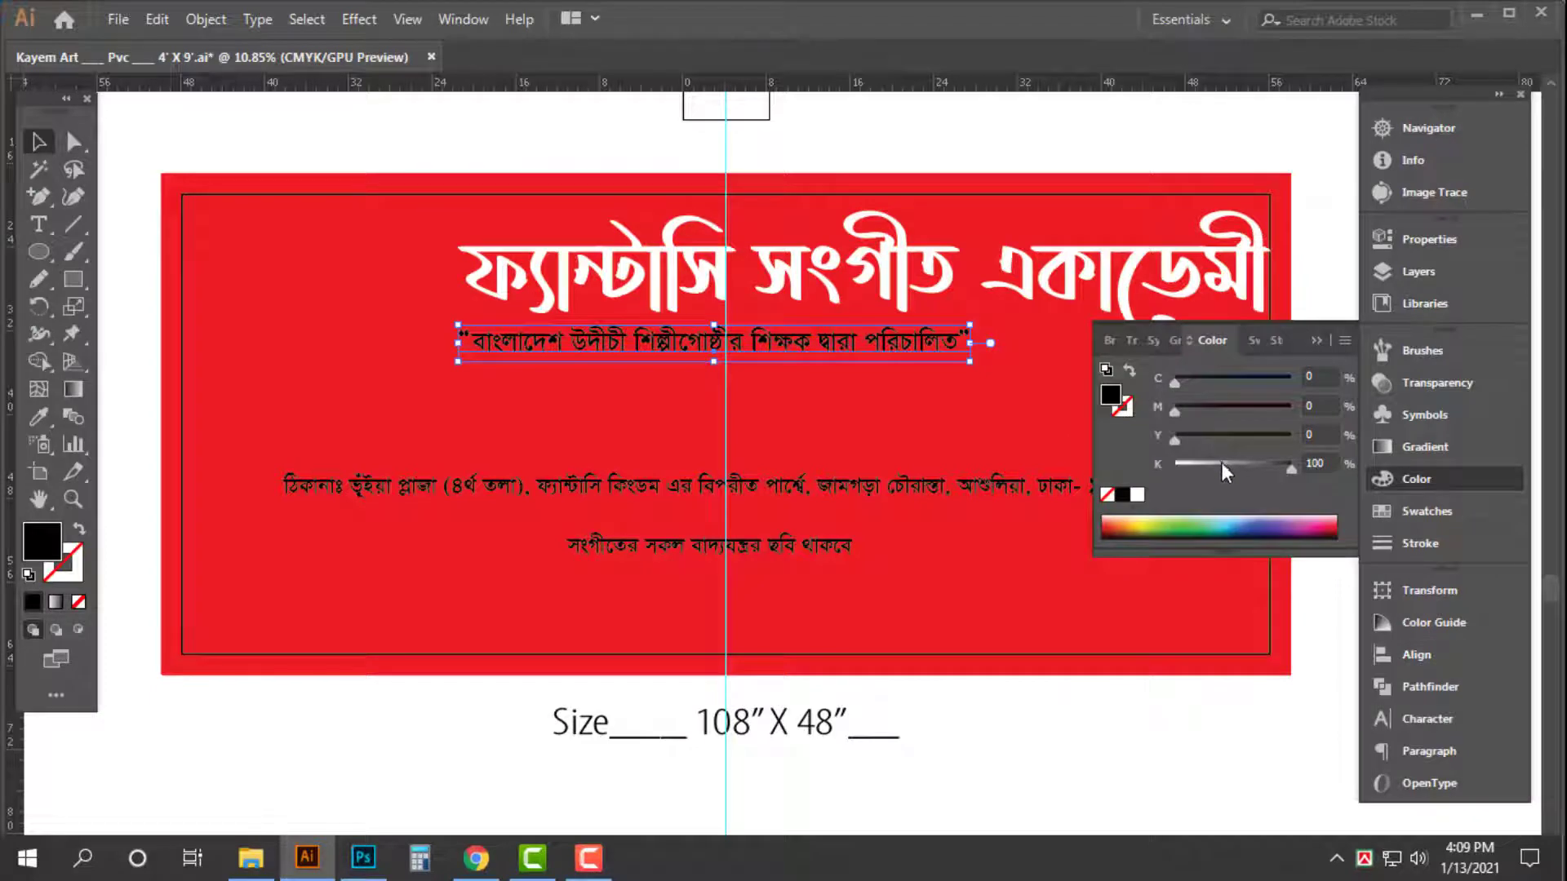
{"action": "left_click_drag", "start_coordinate": [1222, 463], "coordinate": [1143, 463]}
{"action": "key", "text": "Tab"}
{"action": "left_click_drag", "start_coordinate": [633, 517], "coordinate": [712, 529]}
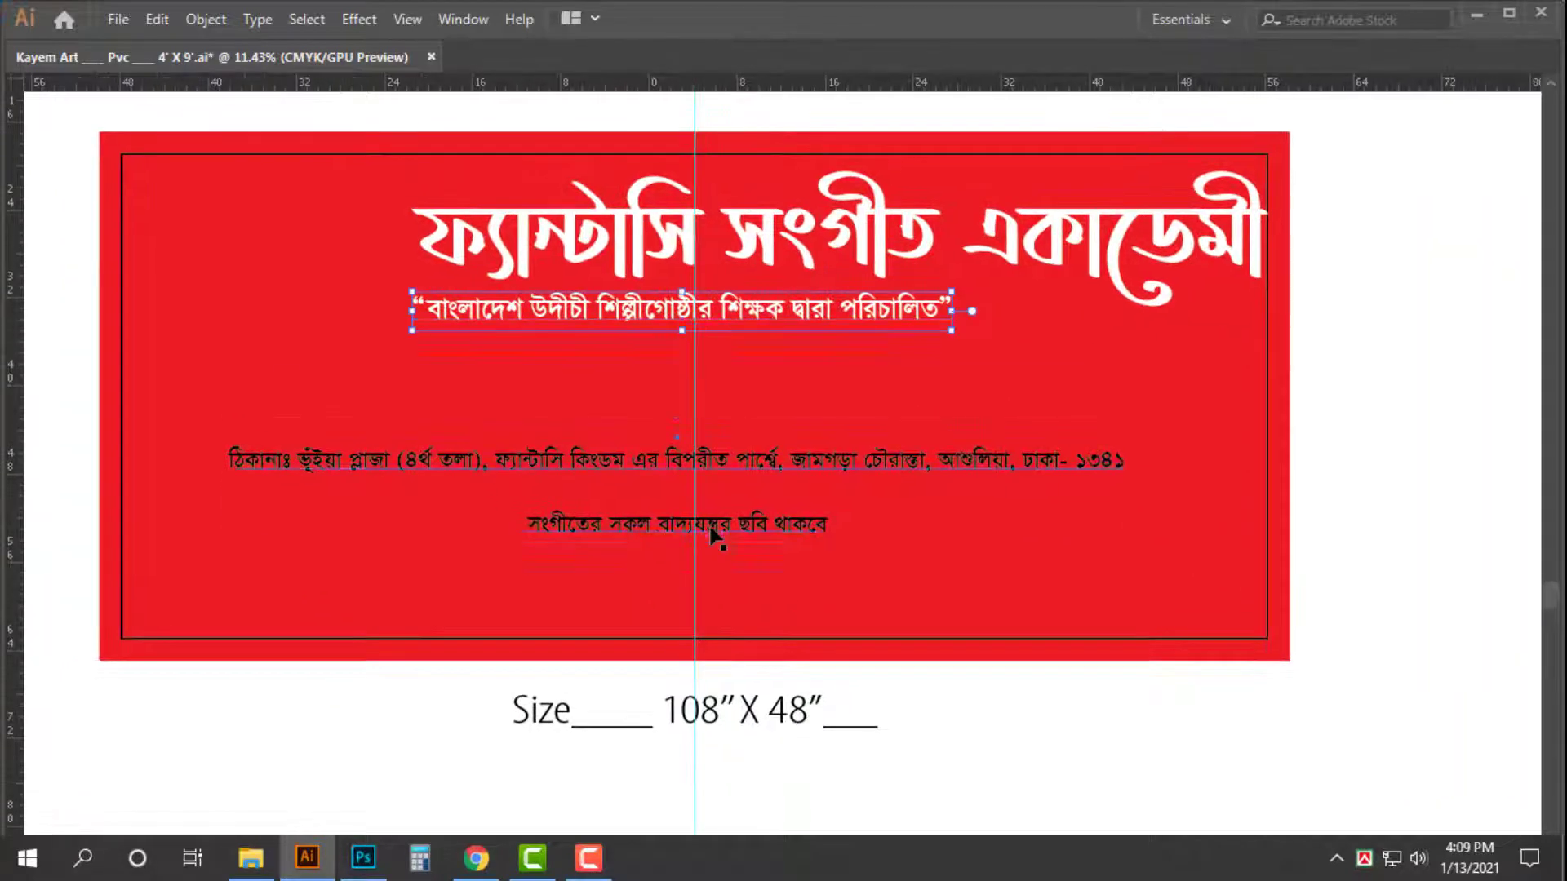
- Split the "সংগীতের সকল বাদ্যযন্ত্রর ছবি থাকবে" note off the address text into its own text object below the banner's size label
{"action": "triple_click", "coordinate": [711, 528]}
{"action": "key", "text": "BackSpace"}
{"action": "key", "text": "Escape"}
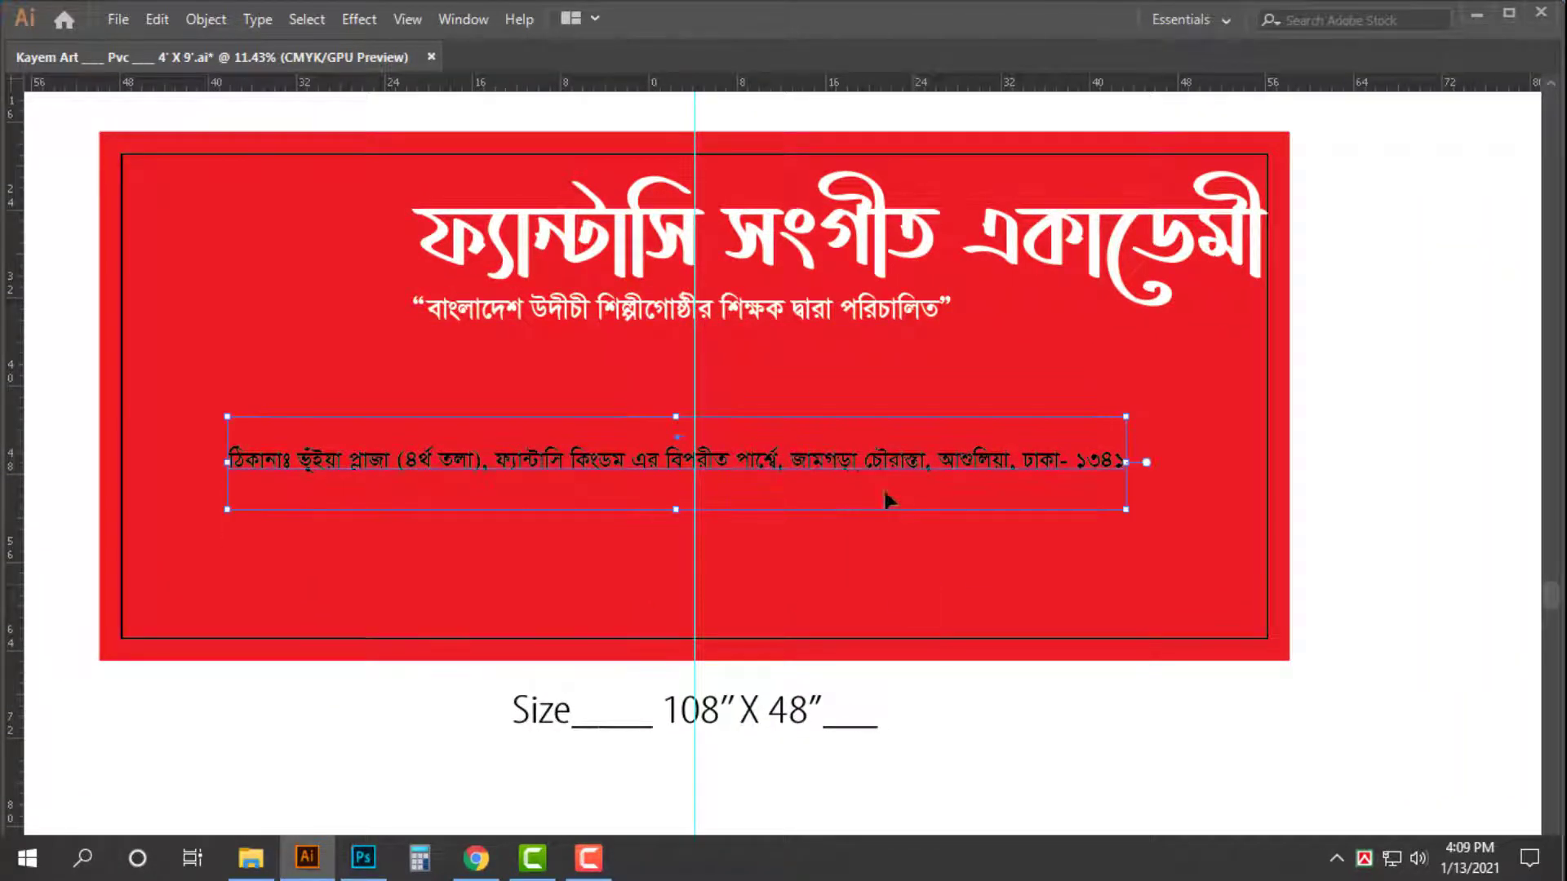
{"action": "left_click_drag", "start_coordinate": [881, 455], "coordinate": [873, 822]}
{"action": "scroll", "coordinate": [876, 796], "scroll_direction": "down", "scroll_amount": 2}
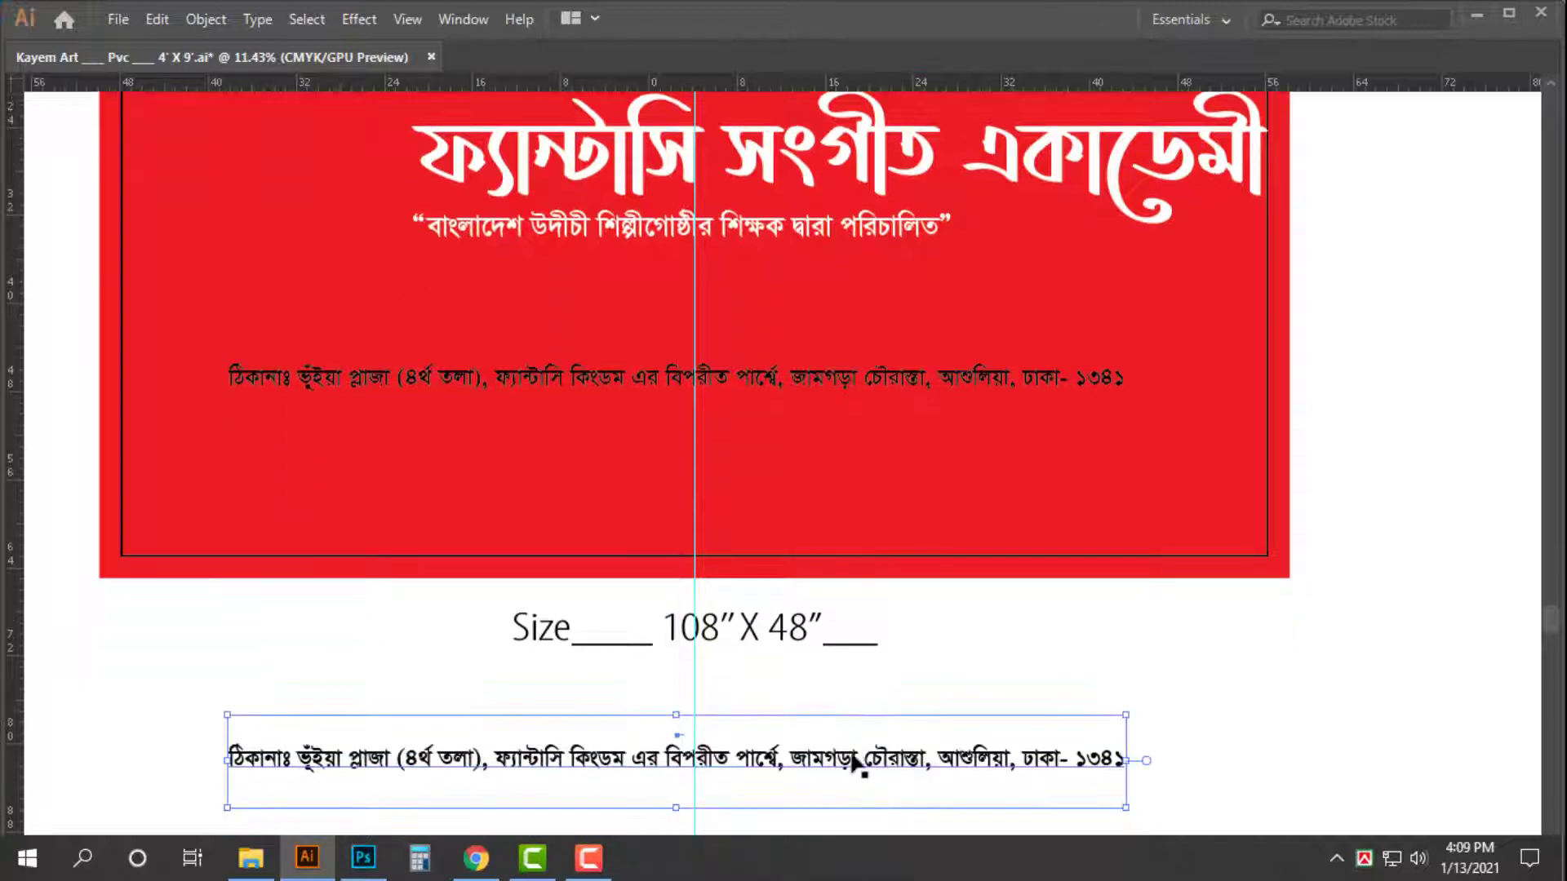
{"action": "double_click", "coordinate": [851, 762]}
{"action": "key", "text": "ctrl+a"}
{"action": "key", "text": "ctrl+v"}
{"action": "key", "text": "Escape"}
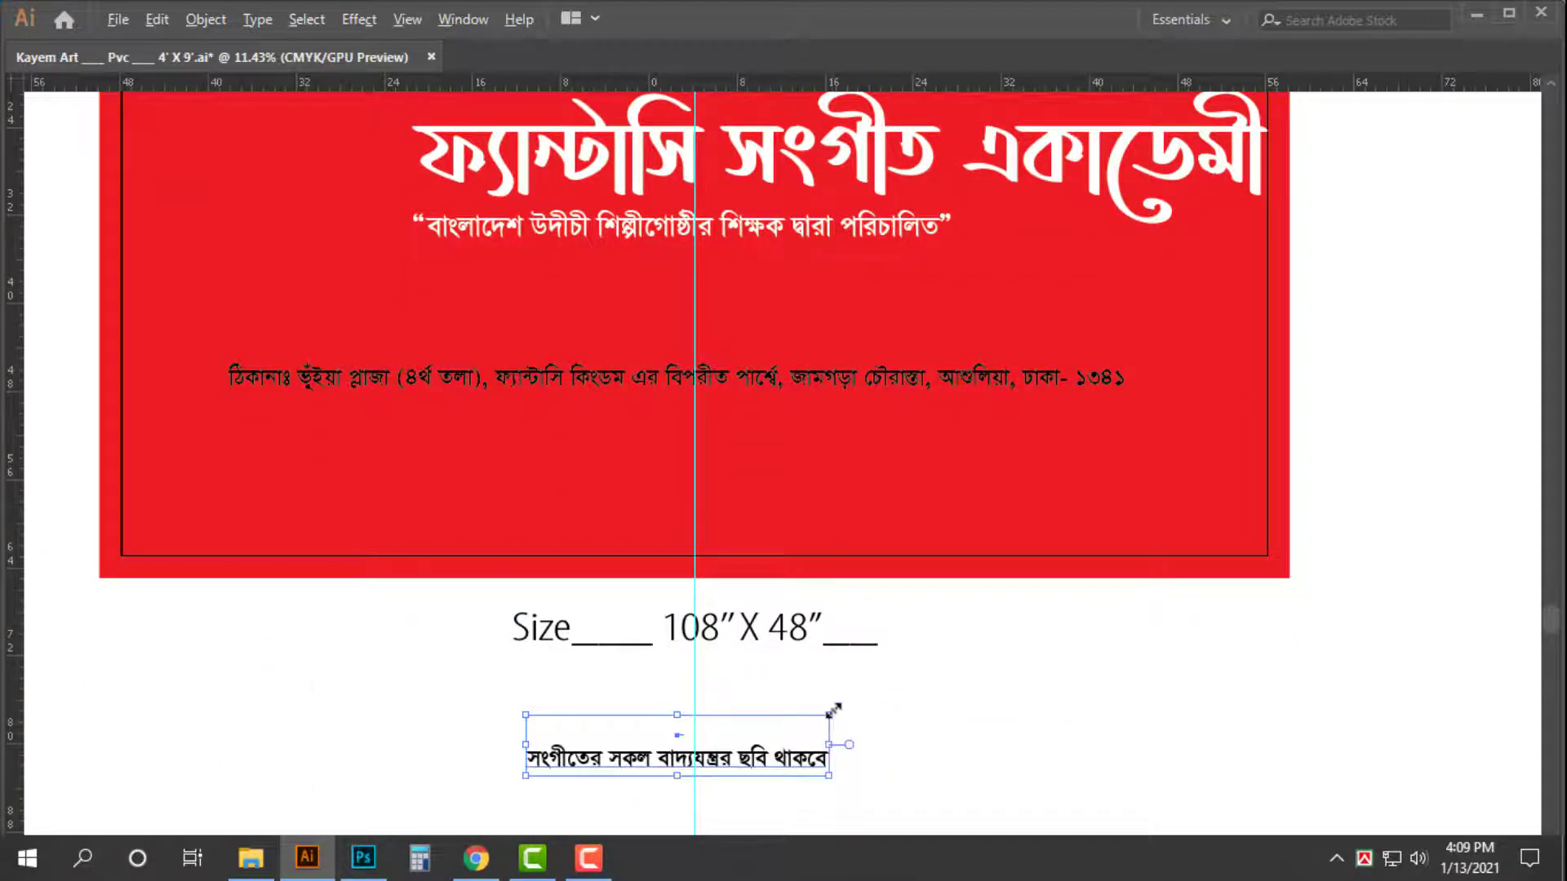
- Enlarge the instrument-pictures note below the banner to more than twice its size and delete its blank first line
{"action": "left_click_drag", "start_coordinate": [831, 712], "coordinate": [1042, 672]}
{"action": "double_click", "coordinate": [814, 796]}
{"action": "key", "text": "ctrl+a"}
{"action": "key", "text": "Left"}
{"action": "key", "text": "Delete"}
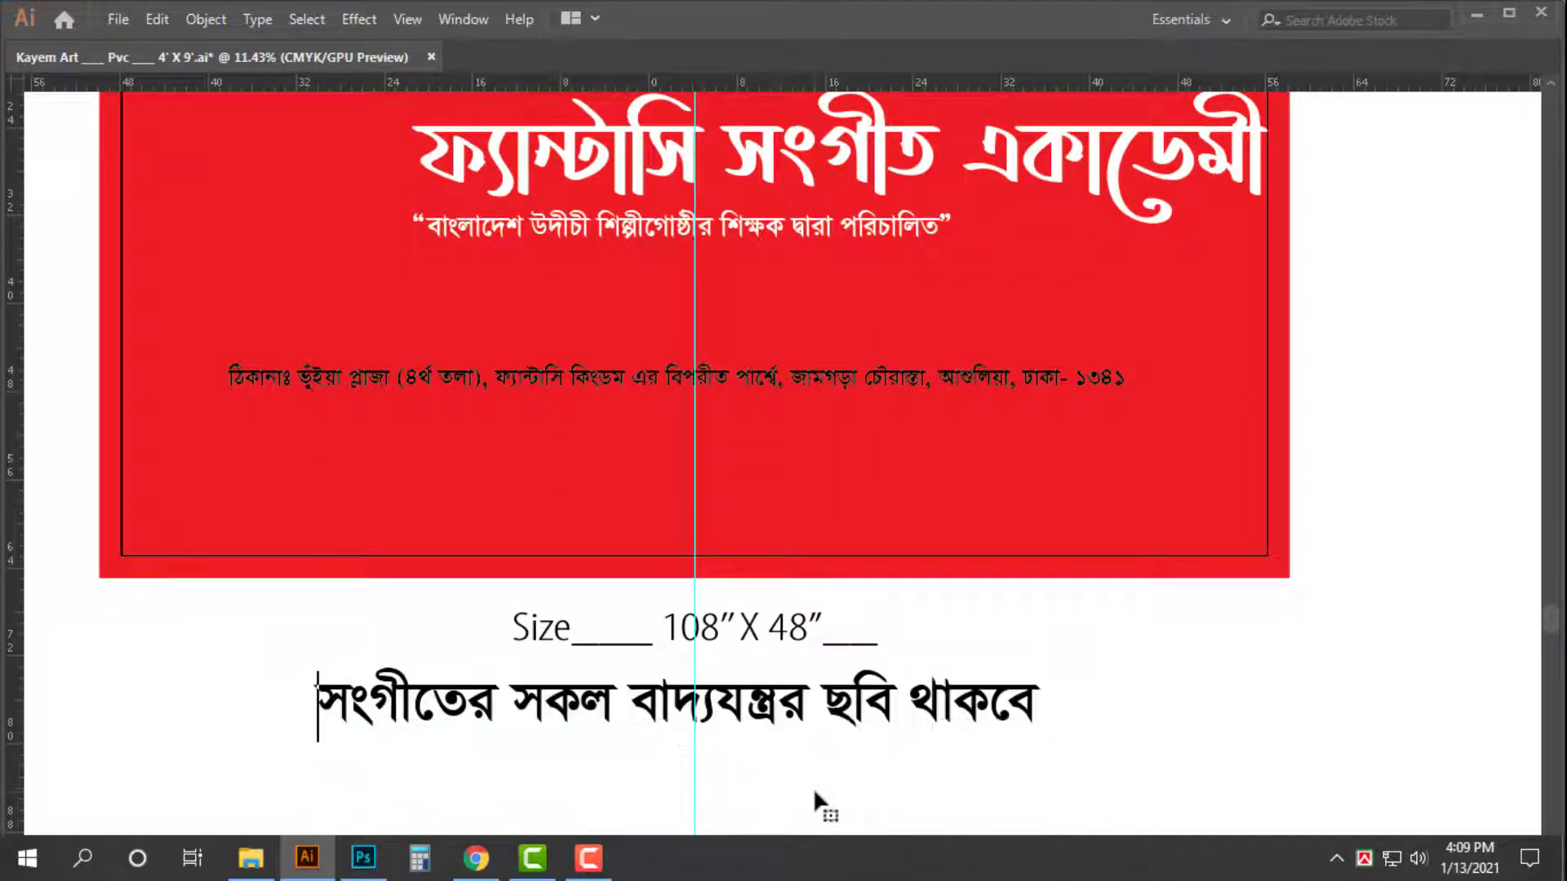
{"action": "key", "text": "Escape"}
{"action": "scroll", "coordinate": [816, 783], "scroll_direction": "up", "scroll_amount": 1}
{"action": "left_click_drag", "start_coordinate": [882, 742], "coordinate": [892, 742]}
- Delete the blank lines before and after the address line in its text object on the banner
{"action": "left_click_drag", "start_coordinate": [948, 674], "coordinate": [834, 716]}
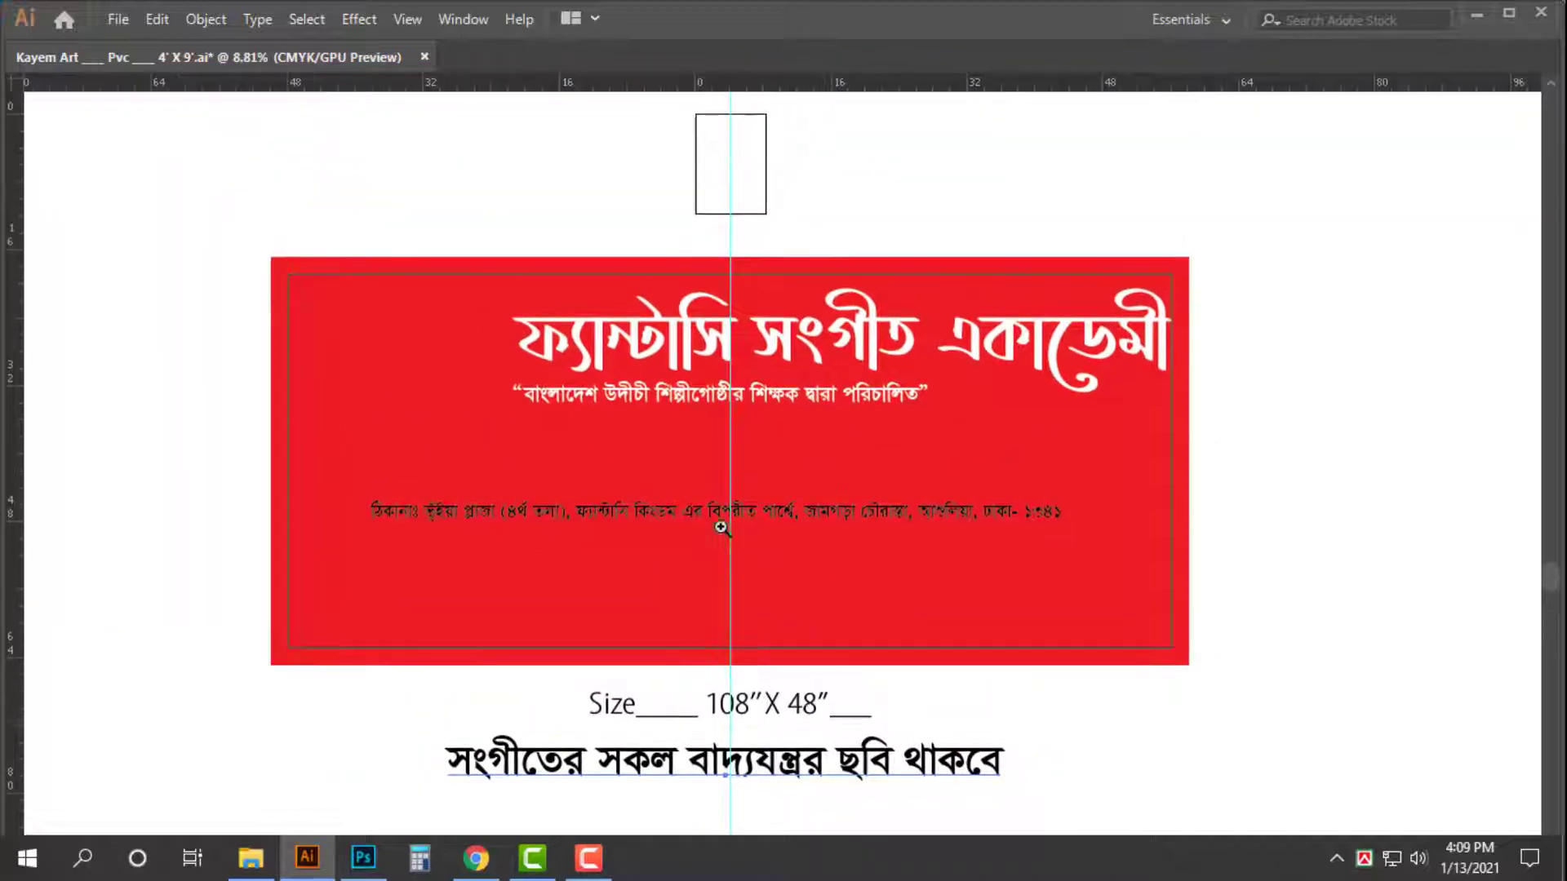
{"action": "left_click_drag", "start_coordinate": [720, 528], "coordinate": [794, 406]}
{"action": "left_click", "coordinate": [841, 411]}
{"action": "double_click", "coordinate": [804, 411]}
{"action": "key", "text": "ctrl+a"}
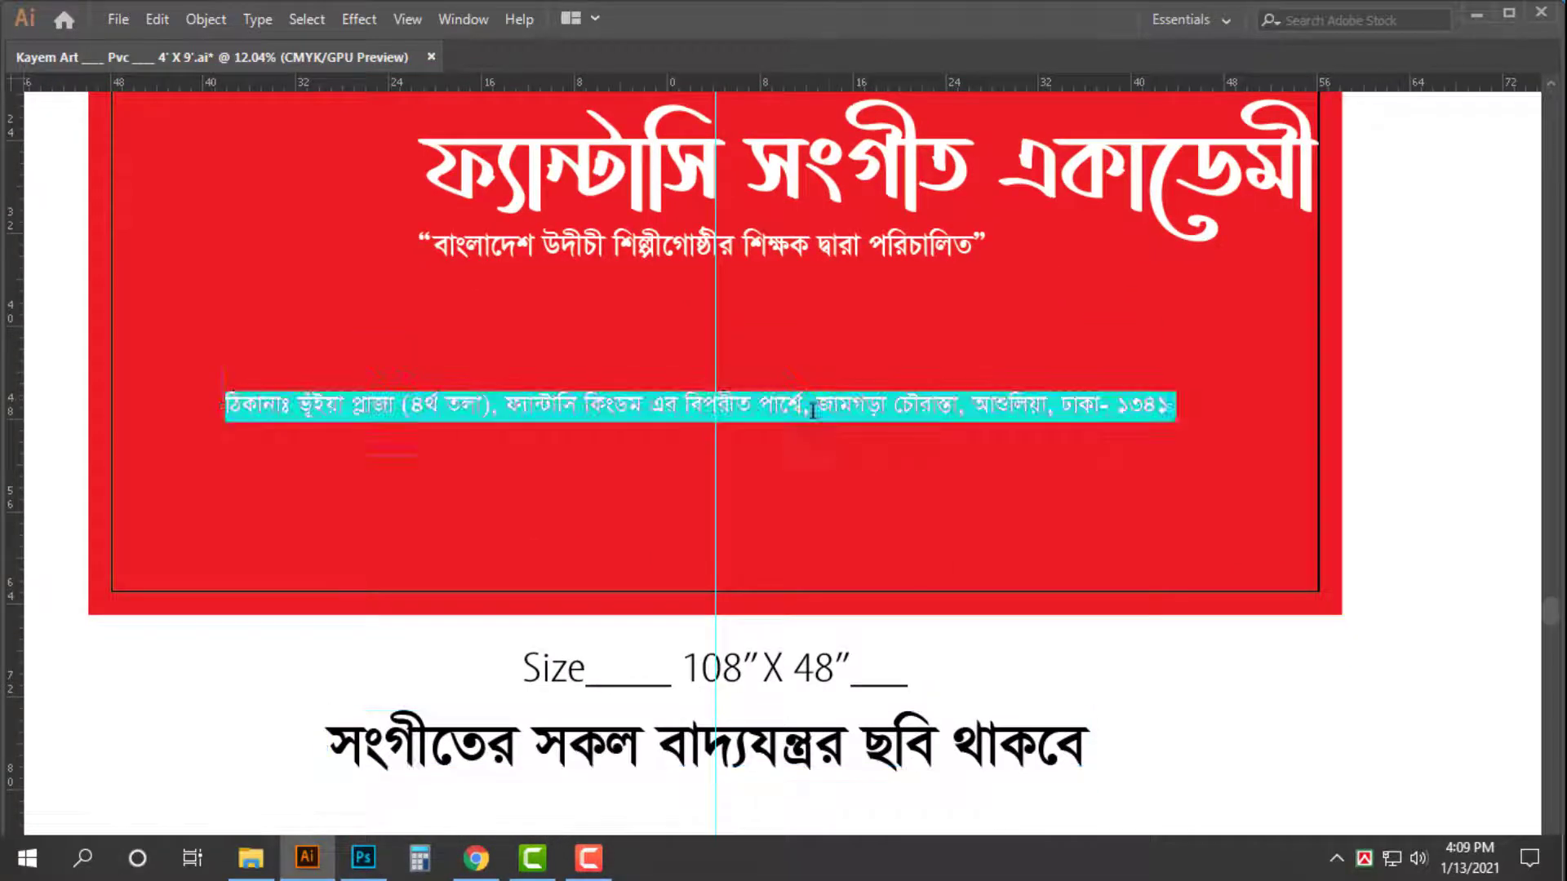
{"action": "key", "text": "ctrl+a"}
{"action": "key", "text": "Left"}
{"action": "key", "text": "Delete"}
{"action": "key", "text": "ctrl+a"}
{"action": "key", "text": "Right"}
{"action": "key", "text": "BackSpace"}
{"action": "key", "text": "BackSpace"}
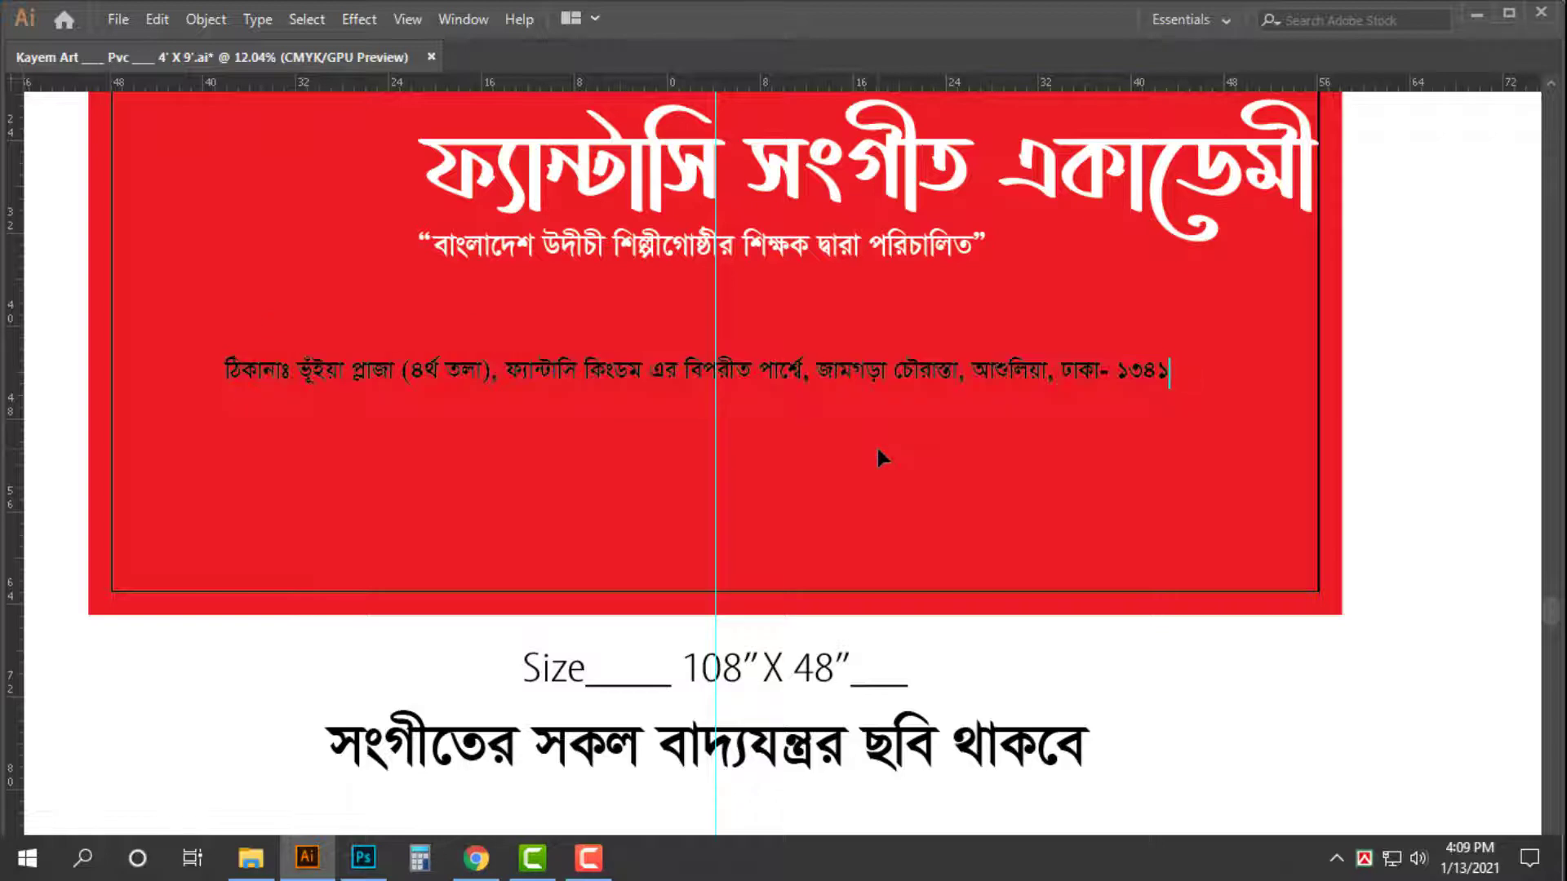
{"action": "key", "text": "Escape"}
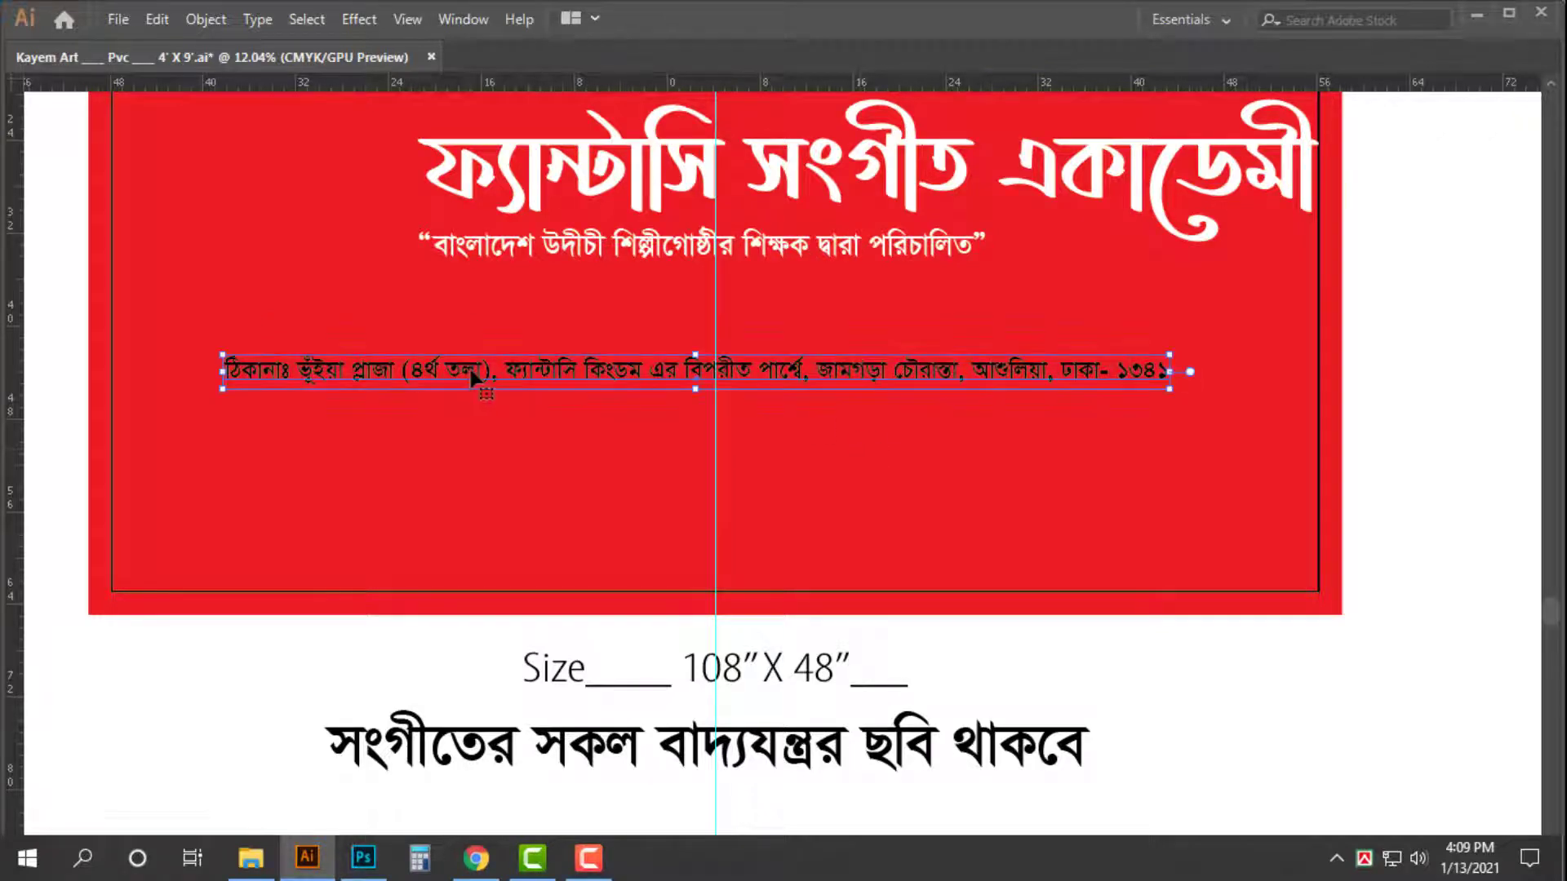
- Break the address text into three centred lines, after its label and after the second comma
{"action": "left_click", "coordinate": [392, 529], "text": "ctrl"}
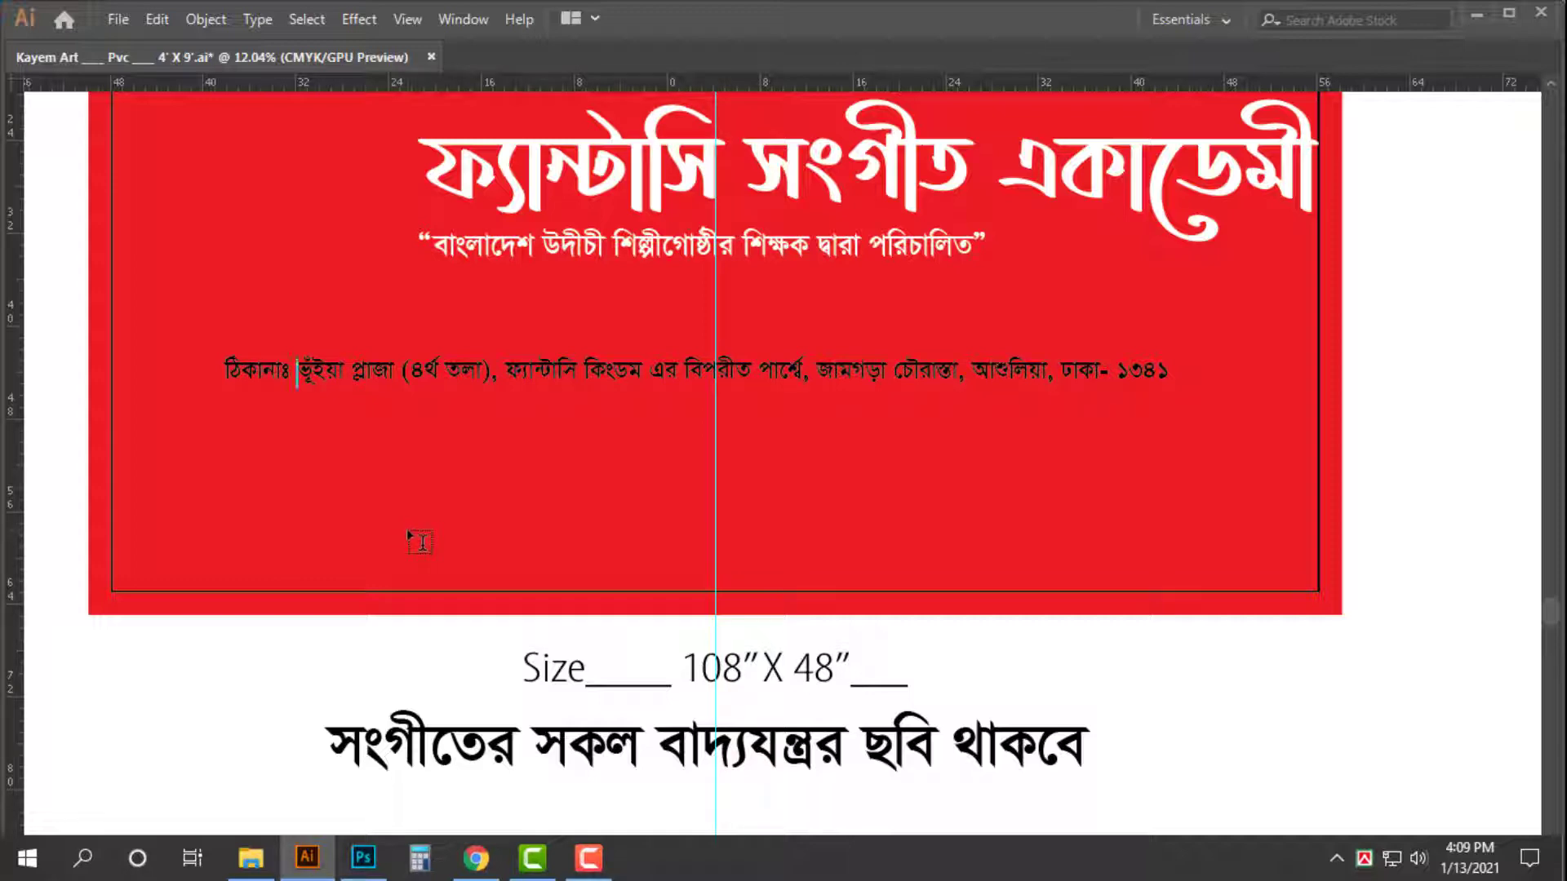
{"action": "key", "text": "Return"}
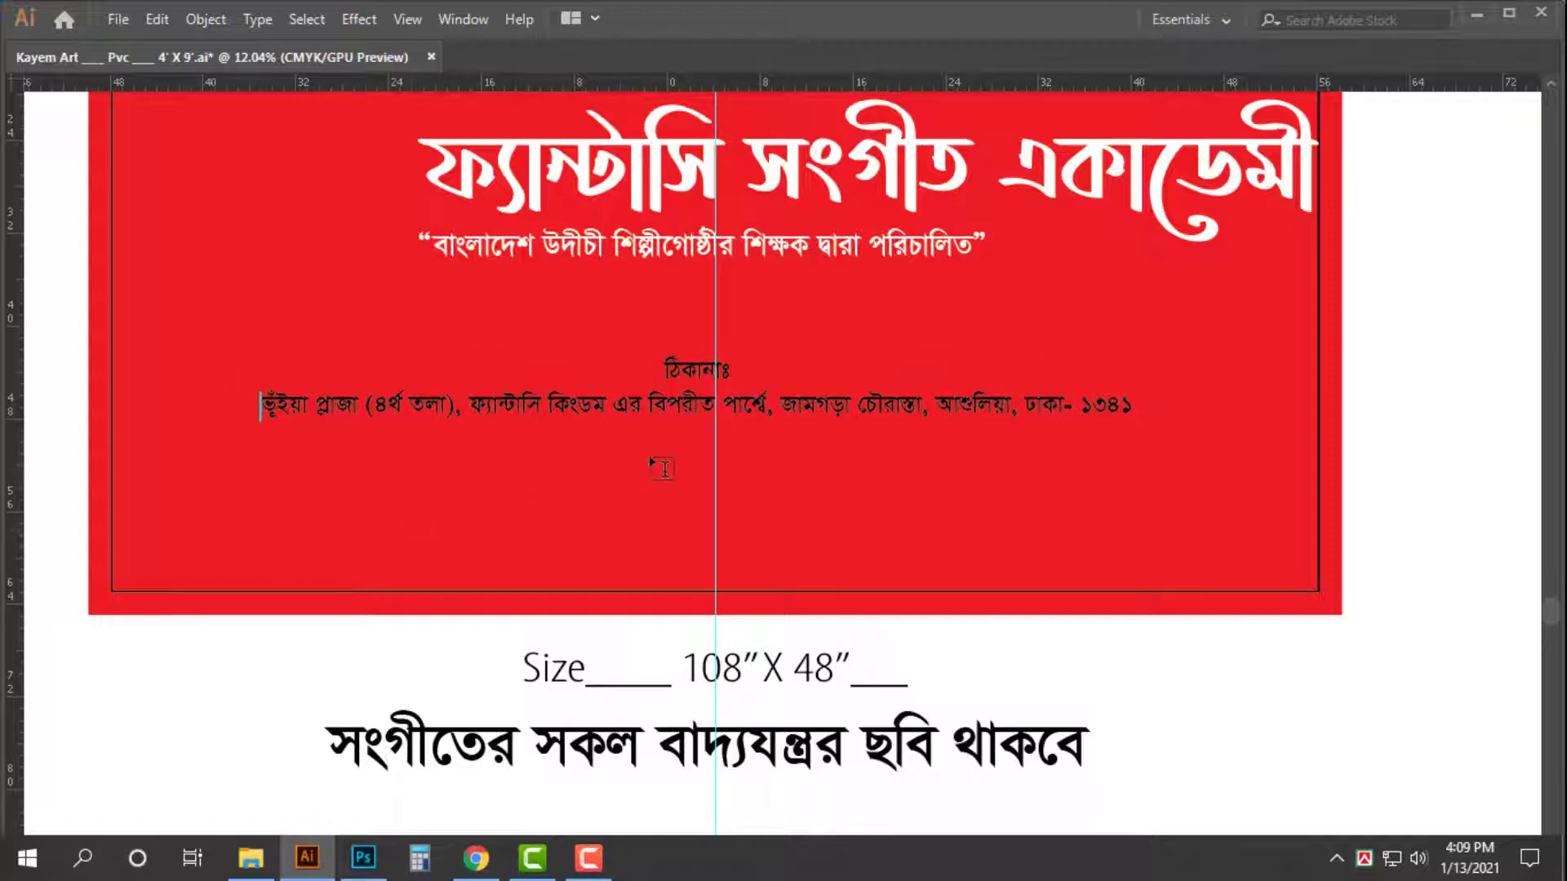
{"action": "key", "text": "Return"}
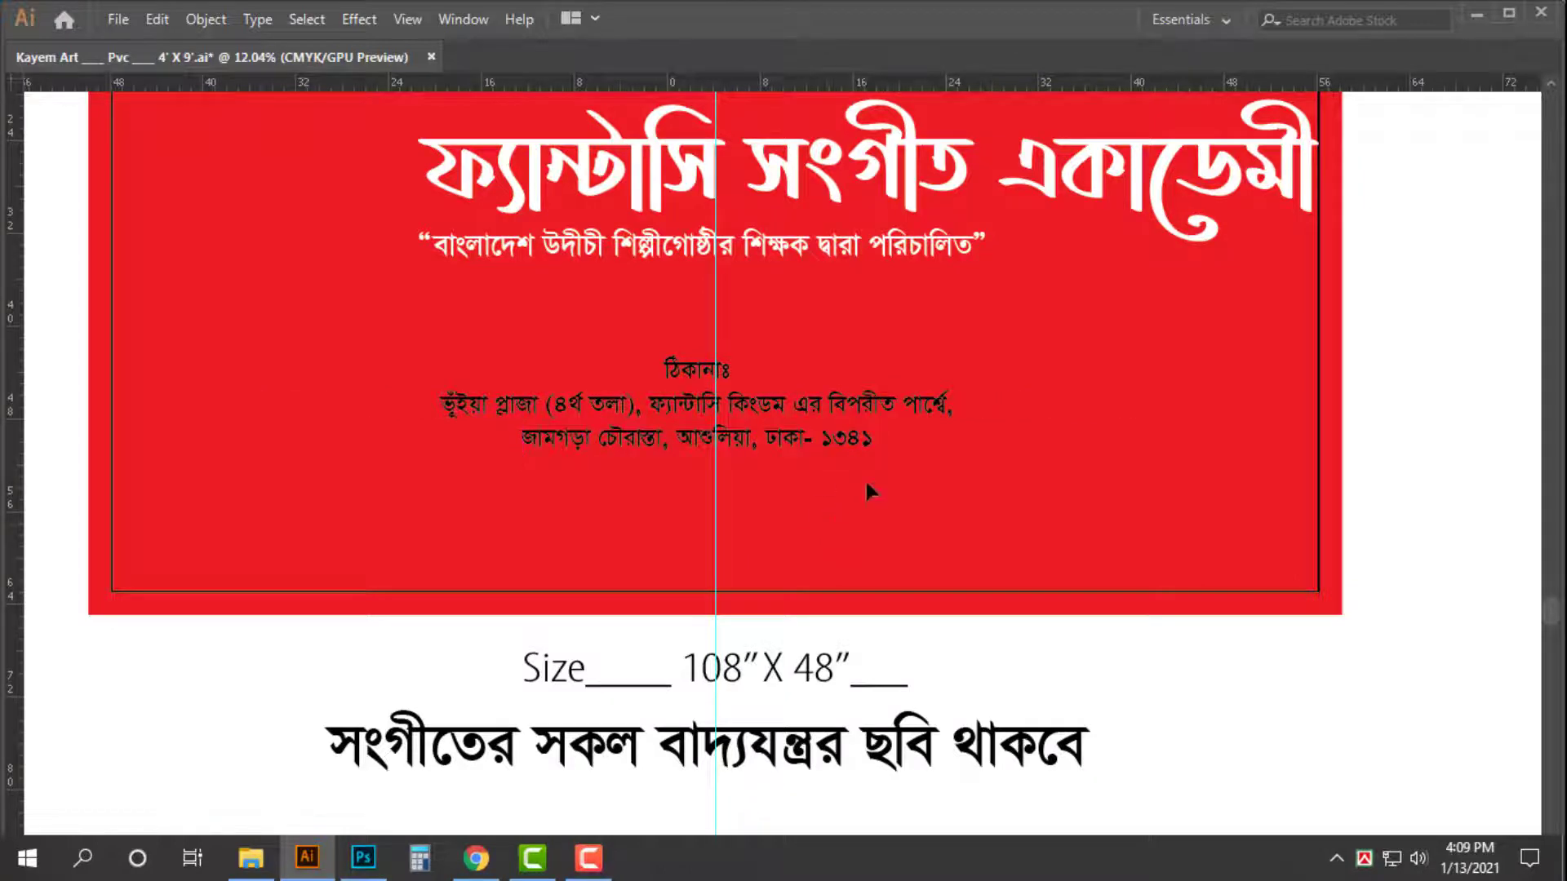
- Move the address text to the frame's lower right and enlarge it to nearly the heading's width
{"action": "left_click_drag", "start_coordinate": [808, 406], "coordinate": [1173, 510]}
{"action": "left_click_drag", "start_coordinate": [798, 459], "coordinate": [436, 350]}
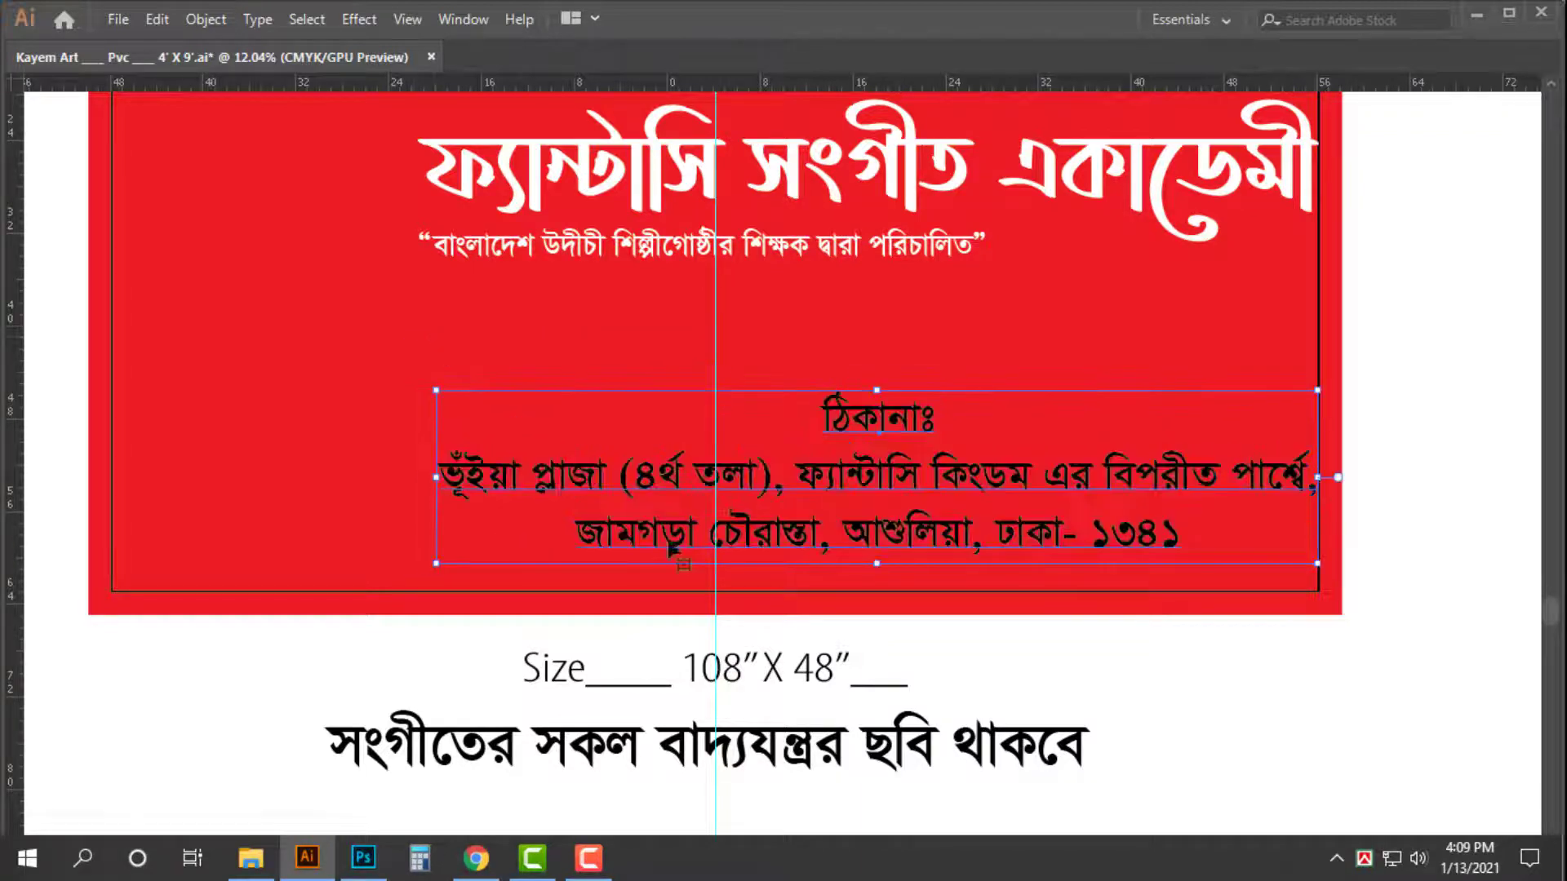
{"action": "key", "text": "ctrl+space"}
{"action": "left_click_drag", "start_coordinate": [877, 518], "coordinate": [775, 522]}
{"action": "left_click_drag", "start_coordinate": [753, 489], "coordinate": [804, 574]}
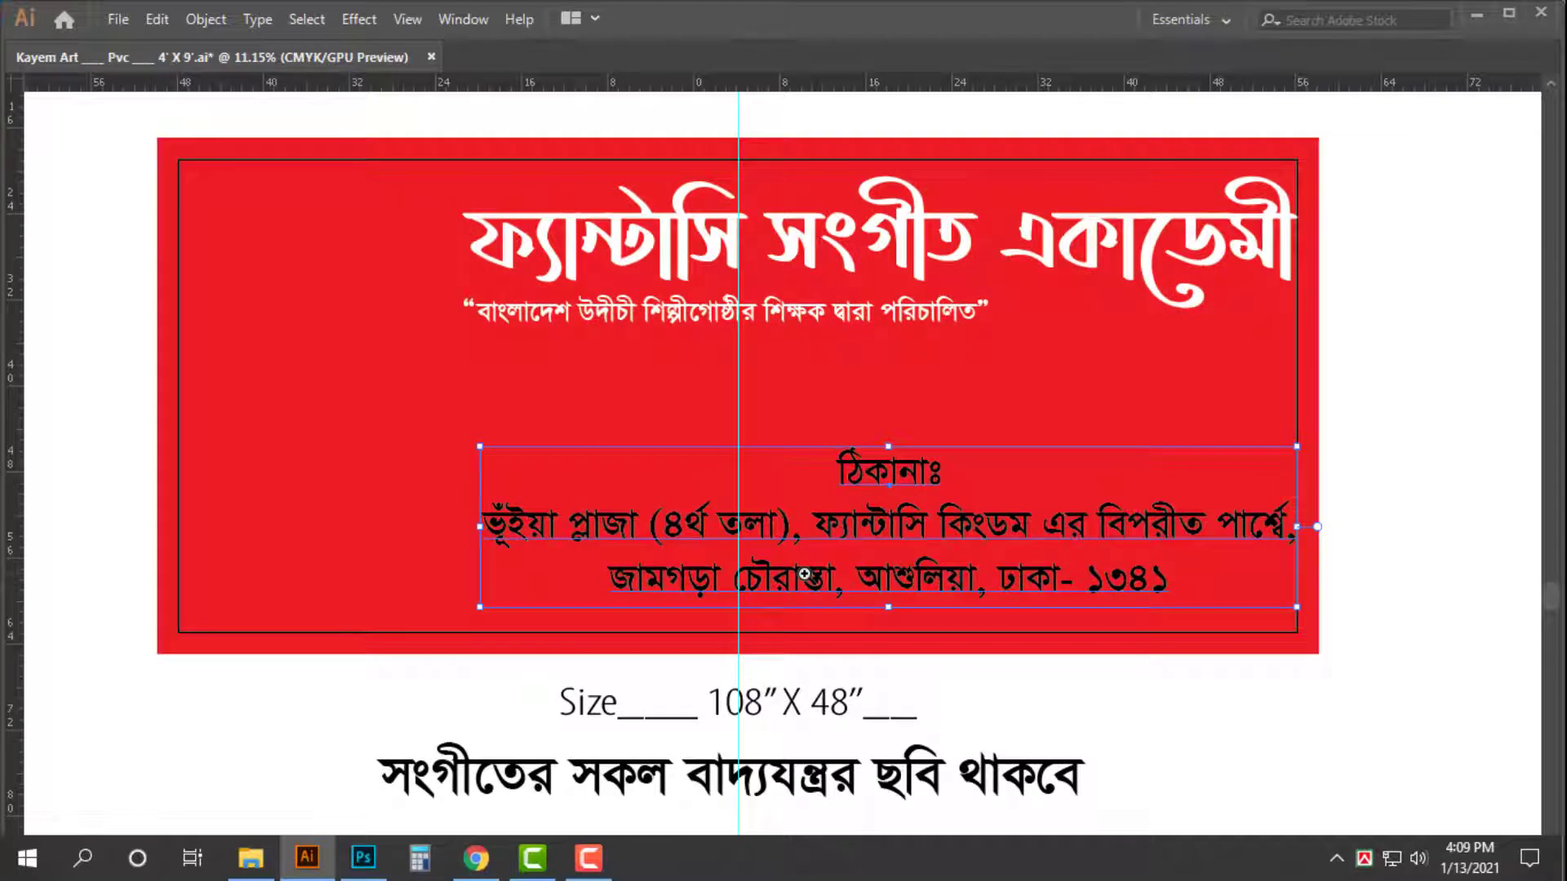
{"action": "key", "text": "ctrl+space"}
{"action": "left_click_drag", "start_coordinate": [753, 514], "coordinate": [797, 519]}
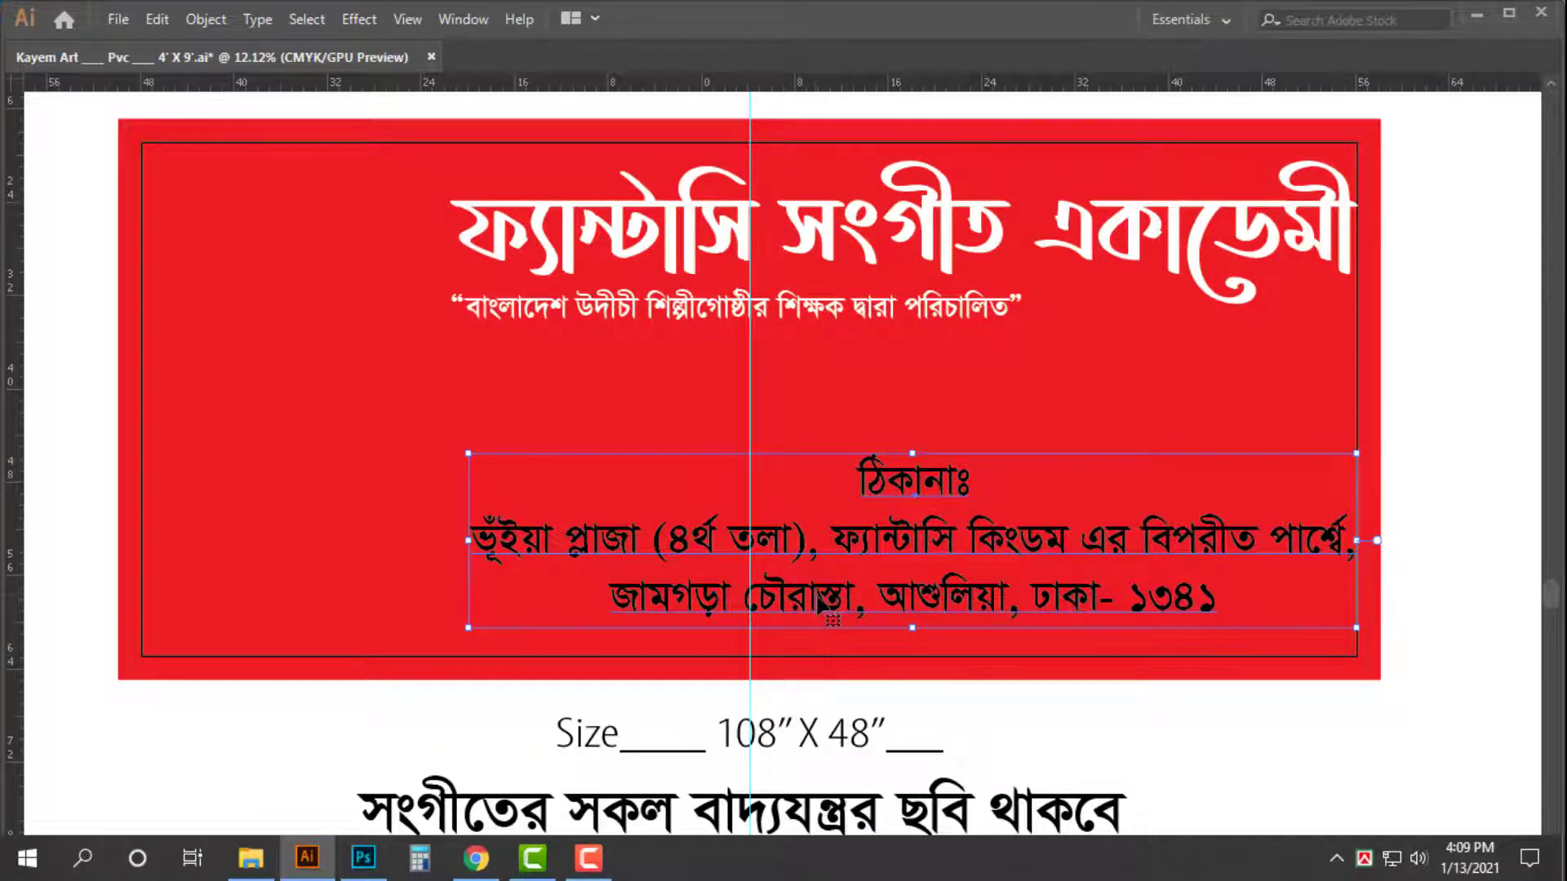
- Unlock the locked banner background and frame, leaving nothing selected
{"action": "left_click", "coordinate": [1237, 703]}
{"action": "key", "text": "ctrl+alt+2"}
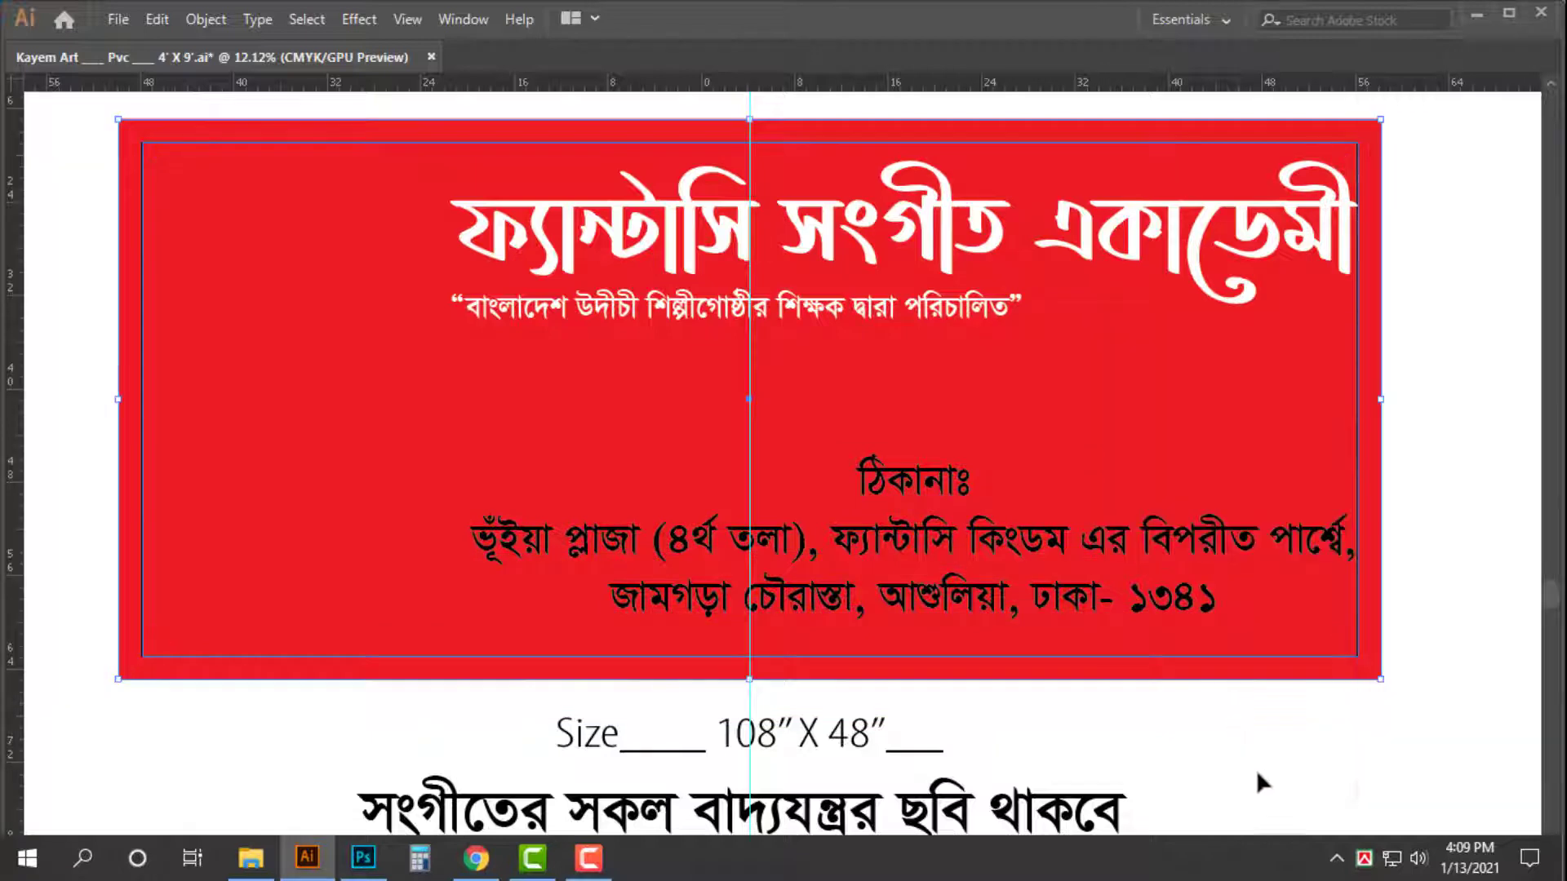
{"action": "left_click", "coordinate": [1303, 768]}
{"action": "left_click_drag", "start_coordinate": [1337, 752], "coordinate": [1179, 700]}
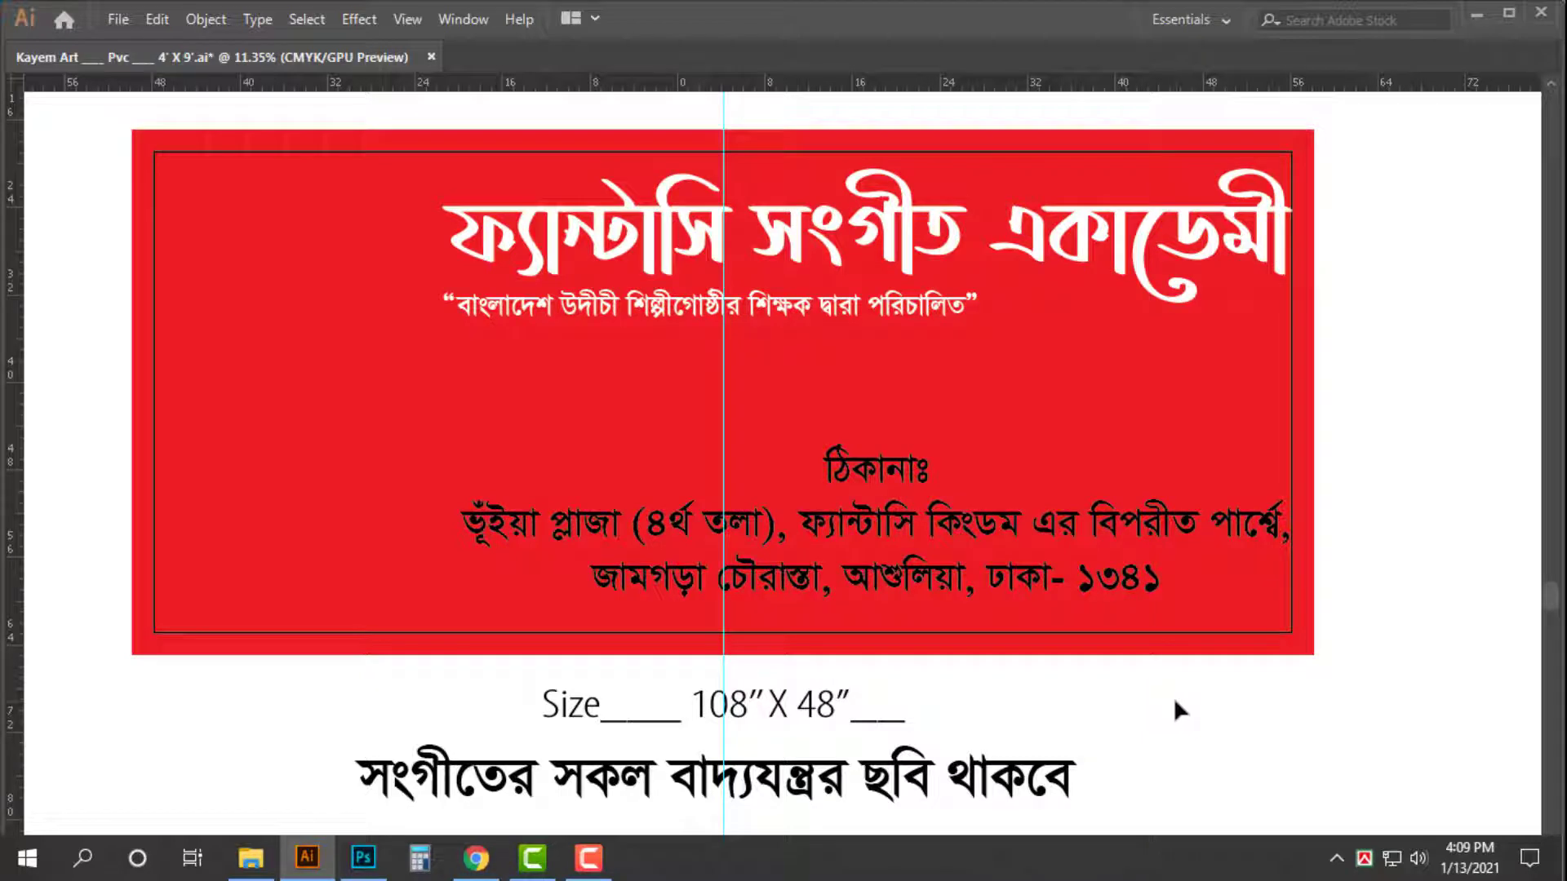
- Scale the address text down around its centre and undo its trial move up towards the tagline
{"action": "left_click", "coordinate": [1092, 530]}
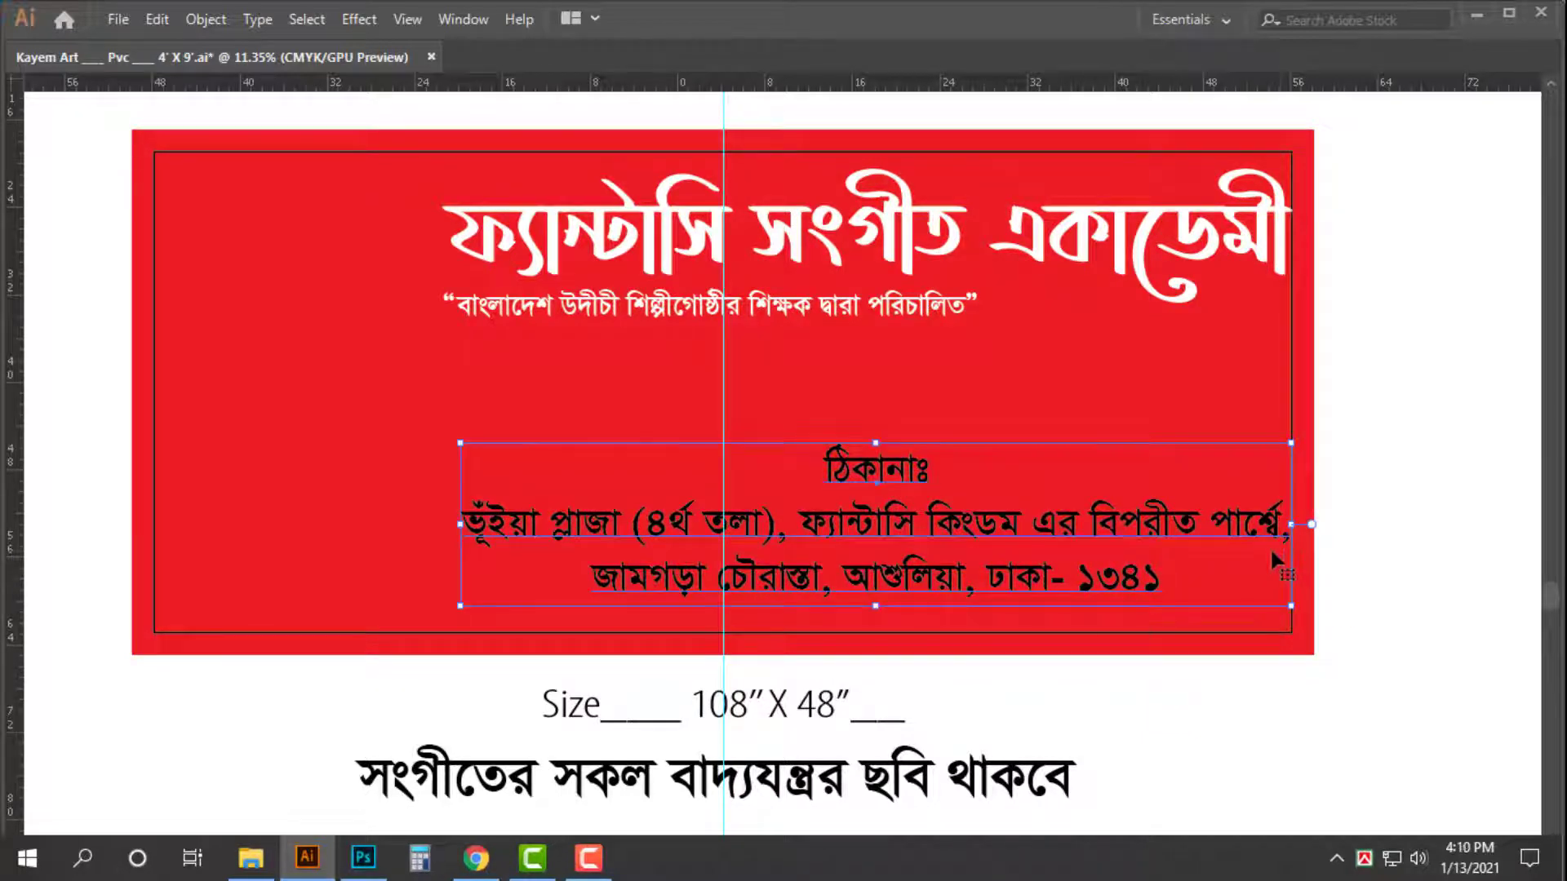
{"action": "left_click_drag", "start_coordinate": [1271, 558], "coordinate": [1109, 442]}
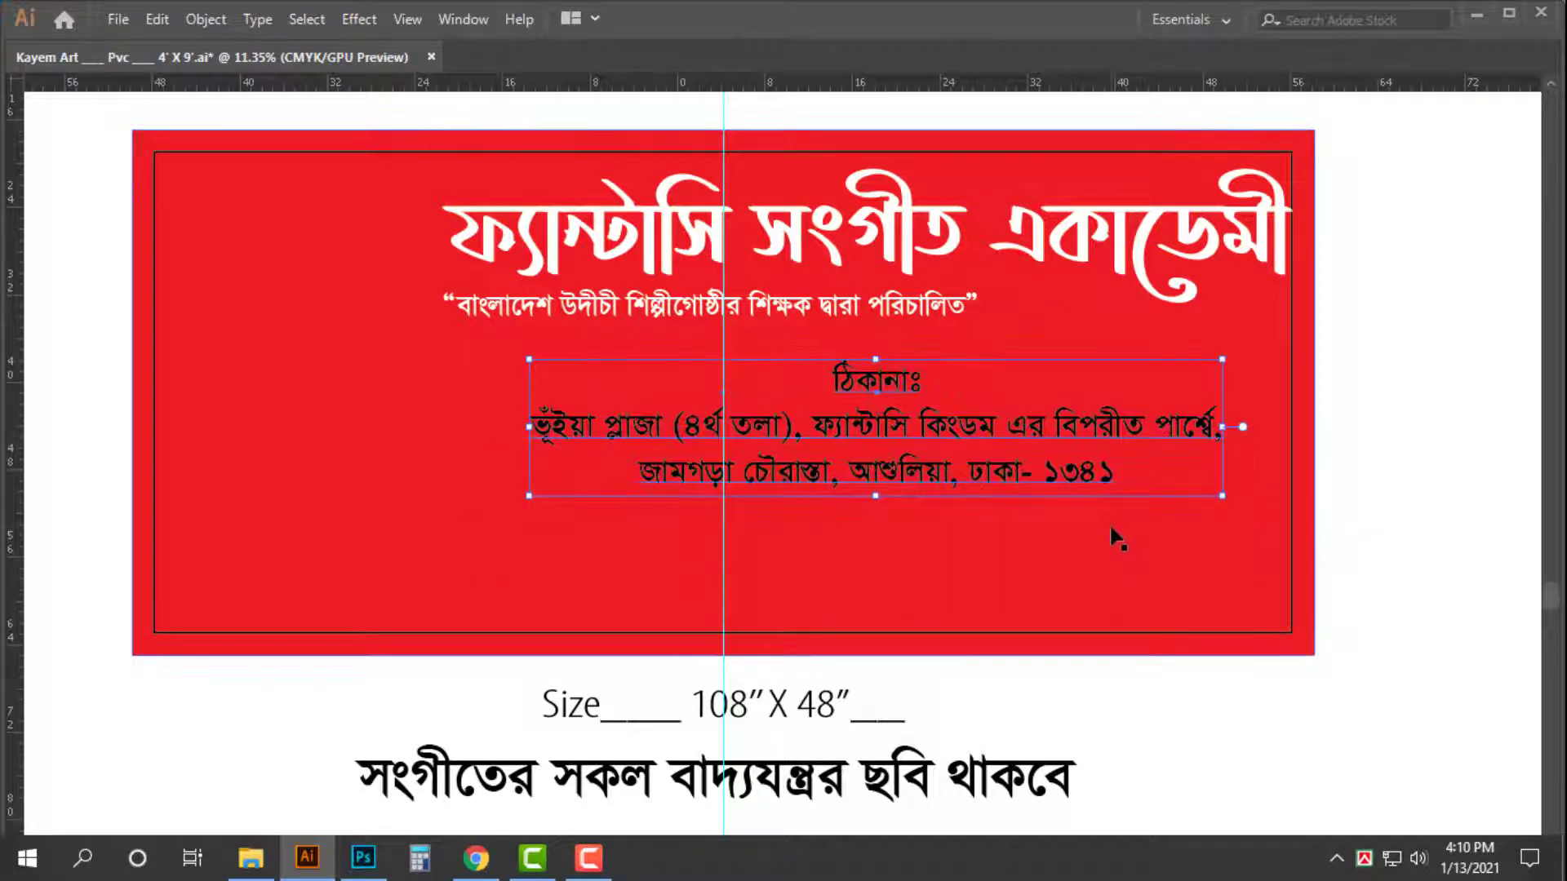
{"action": "key", "text": "ctrl+z"}
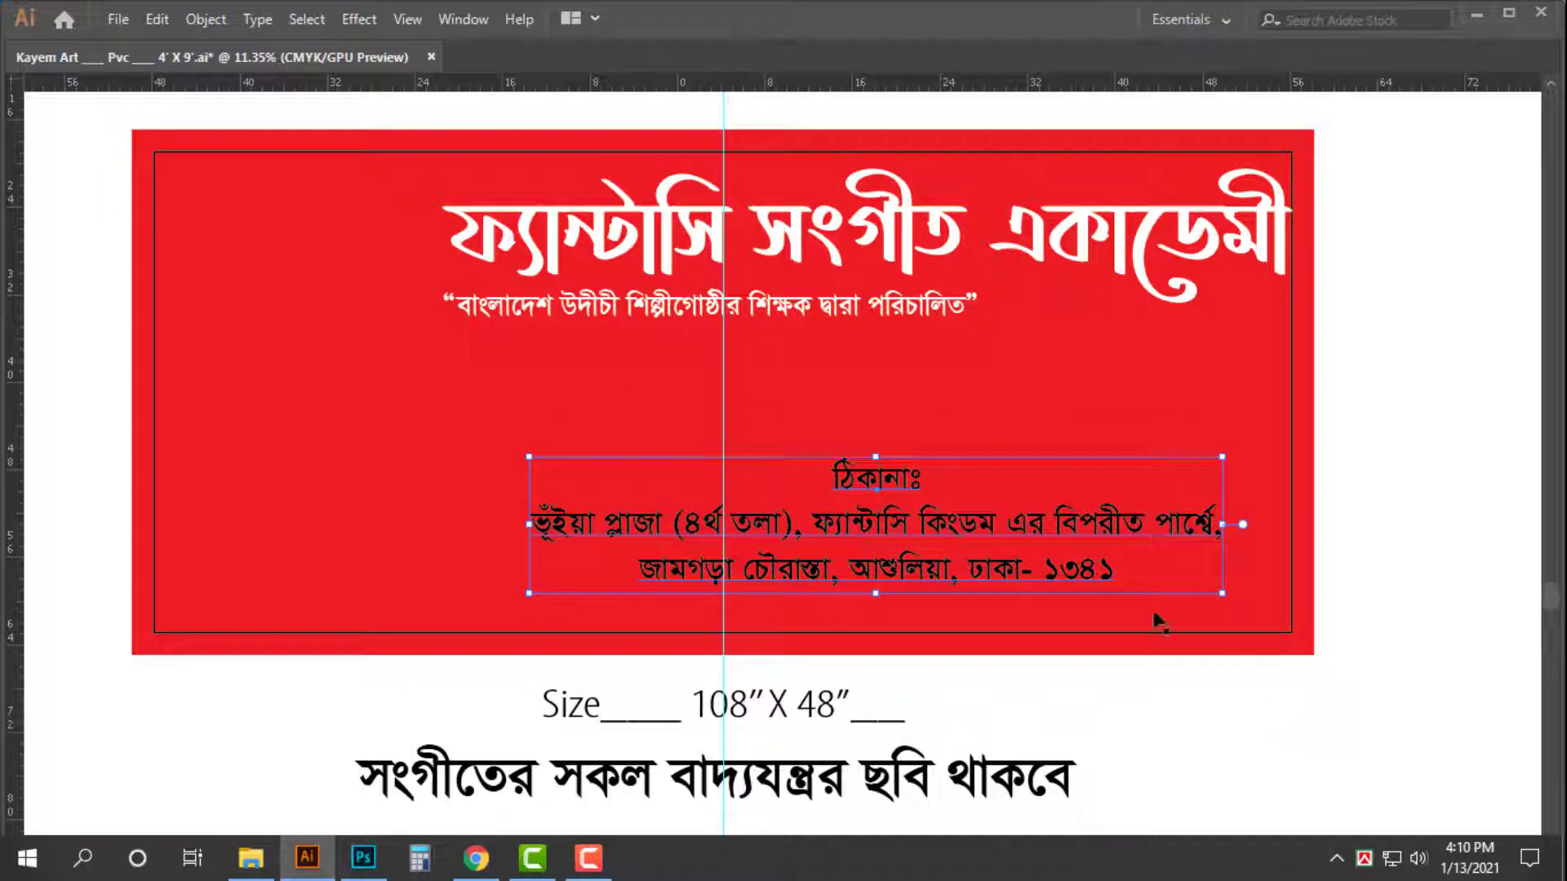
- Rejoin the two address lines into one, place the text along the frame's bottom edge, and scale it to the frame's width
{"action": "double_click", "coordinate": [1208, 532]}
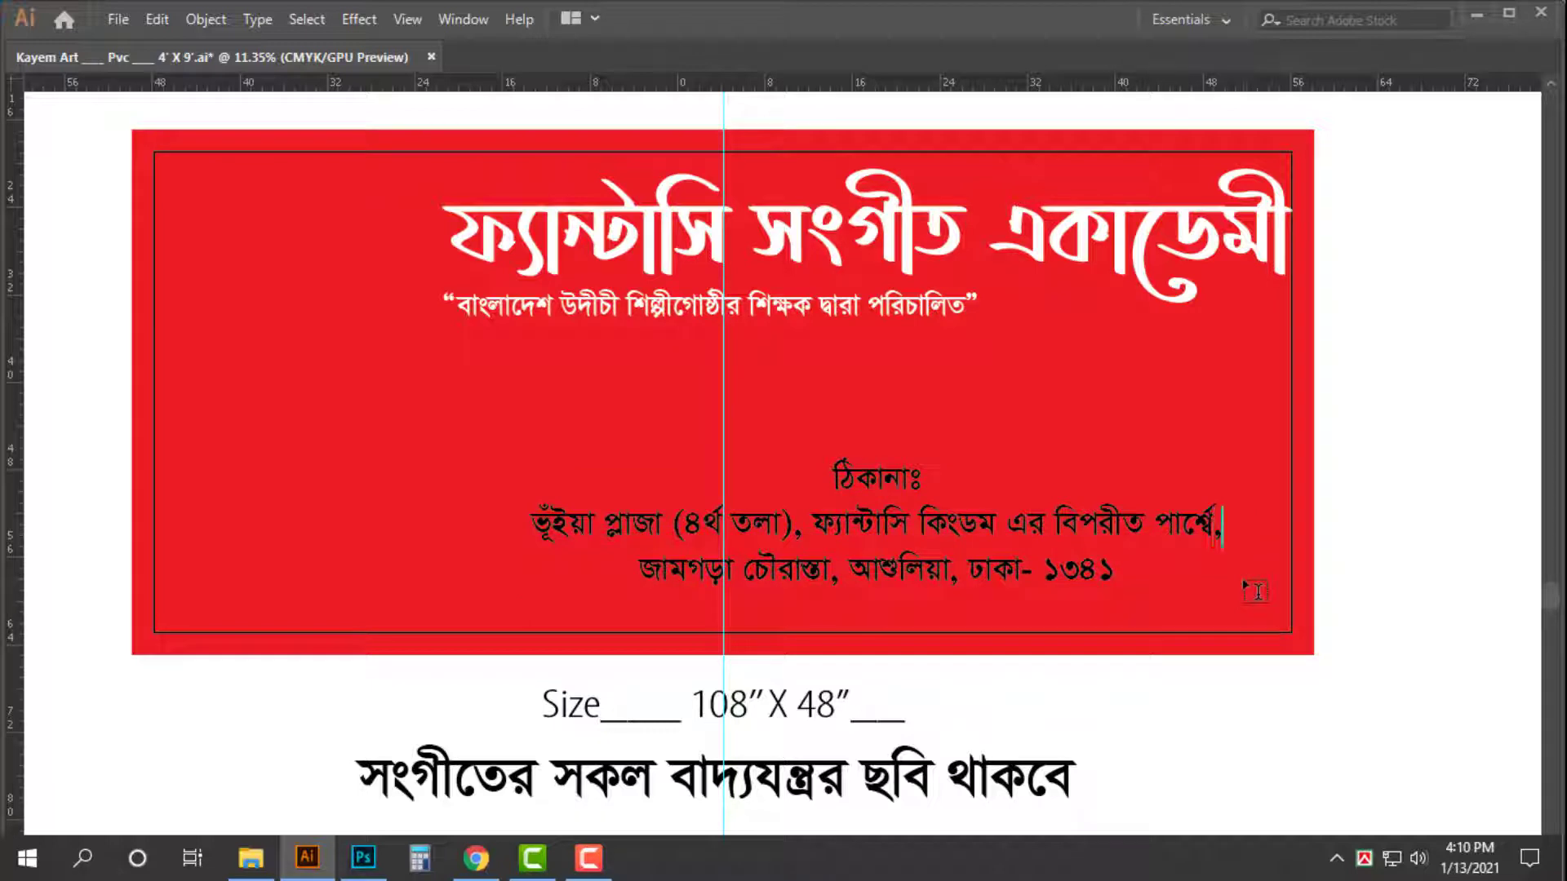
{"action": "key", "text": "End"}
{"action": "key", "text": "Delete"}
{"action": "key", "text": "Escape"}
{"action": "left_click_drag", "start_coordinate": [1151, 529], "coordinate": [978, 617]}
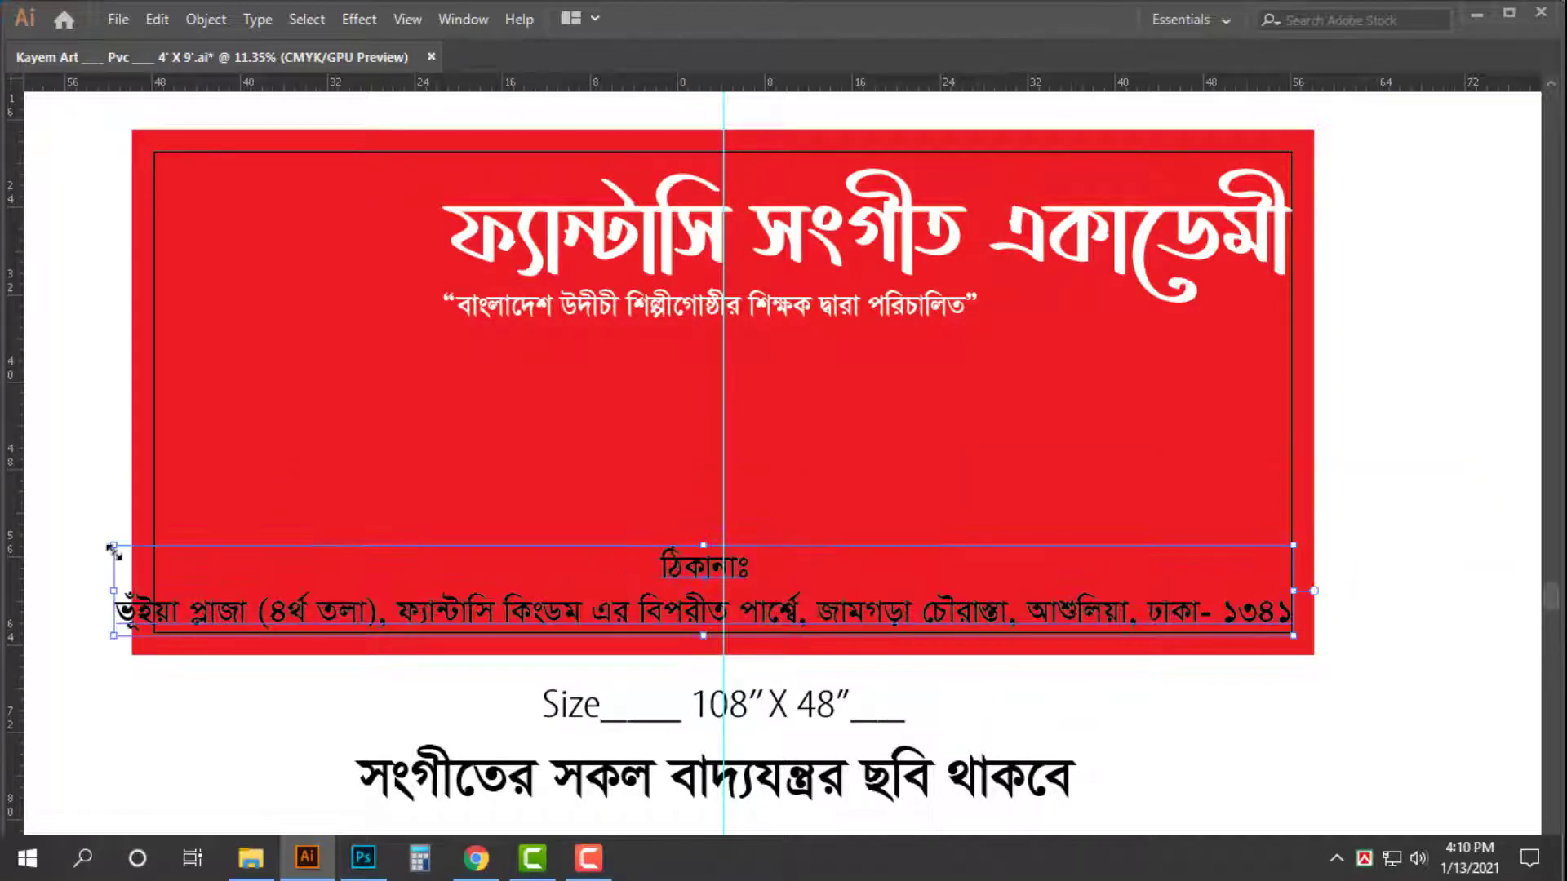
{"action": "left_click_drag", "start_coordinate": [113, 552], "coordinate": [154, 548]}
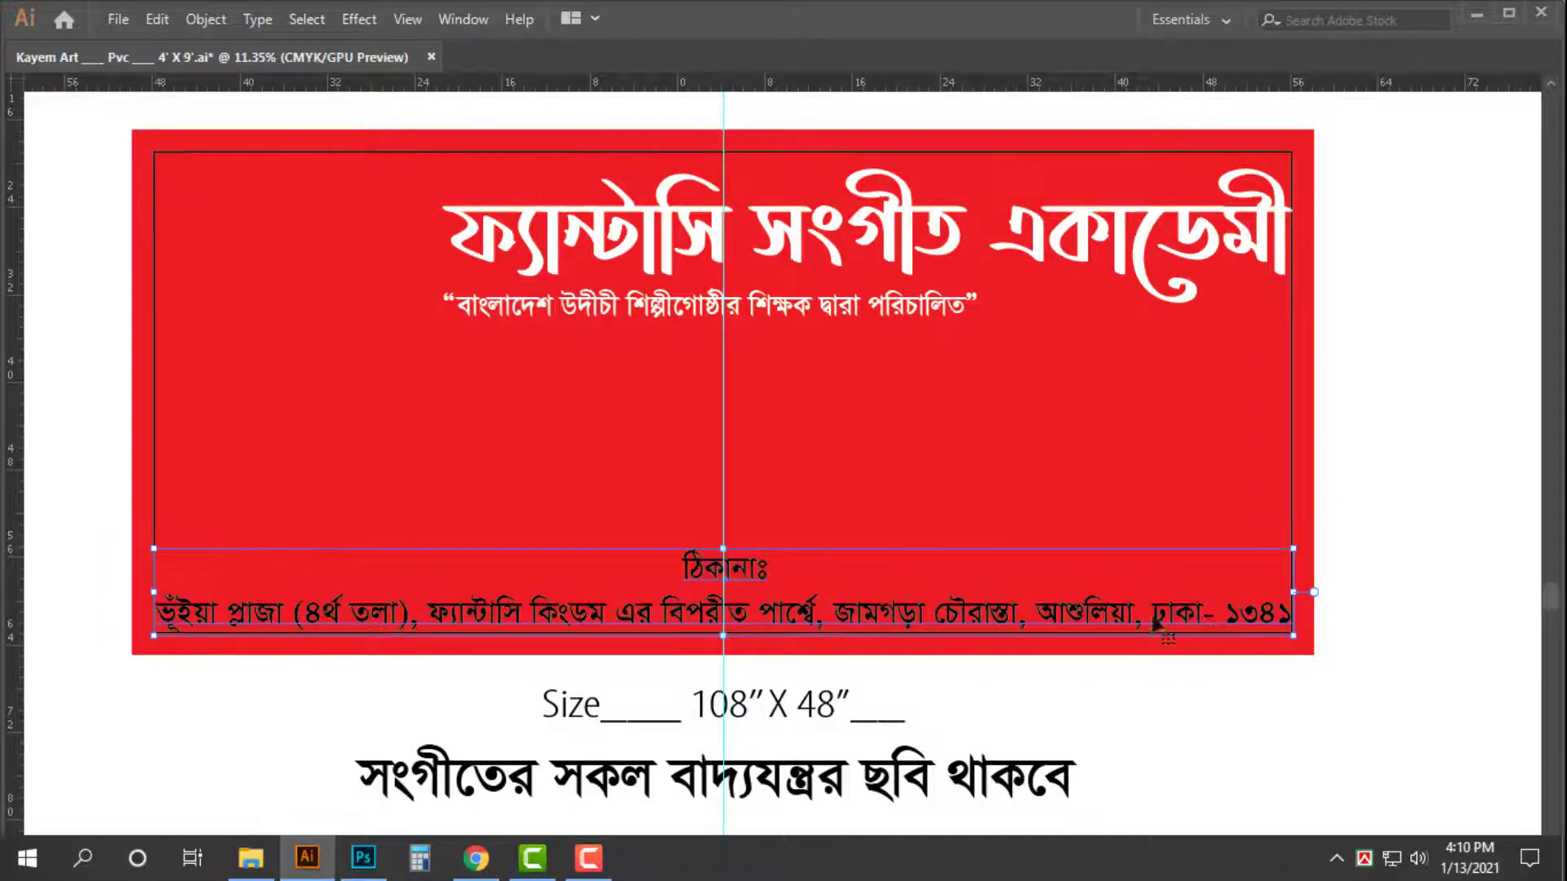
{"action": "left_click", "coordinate": [1283, 723]}
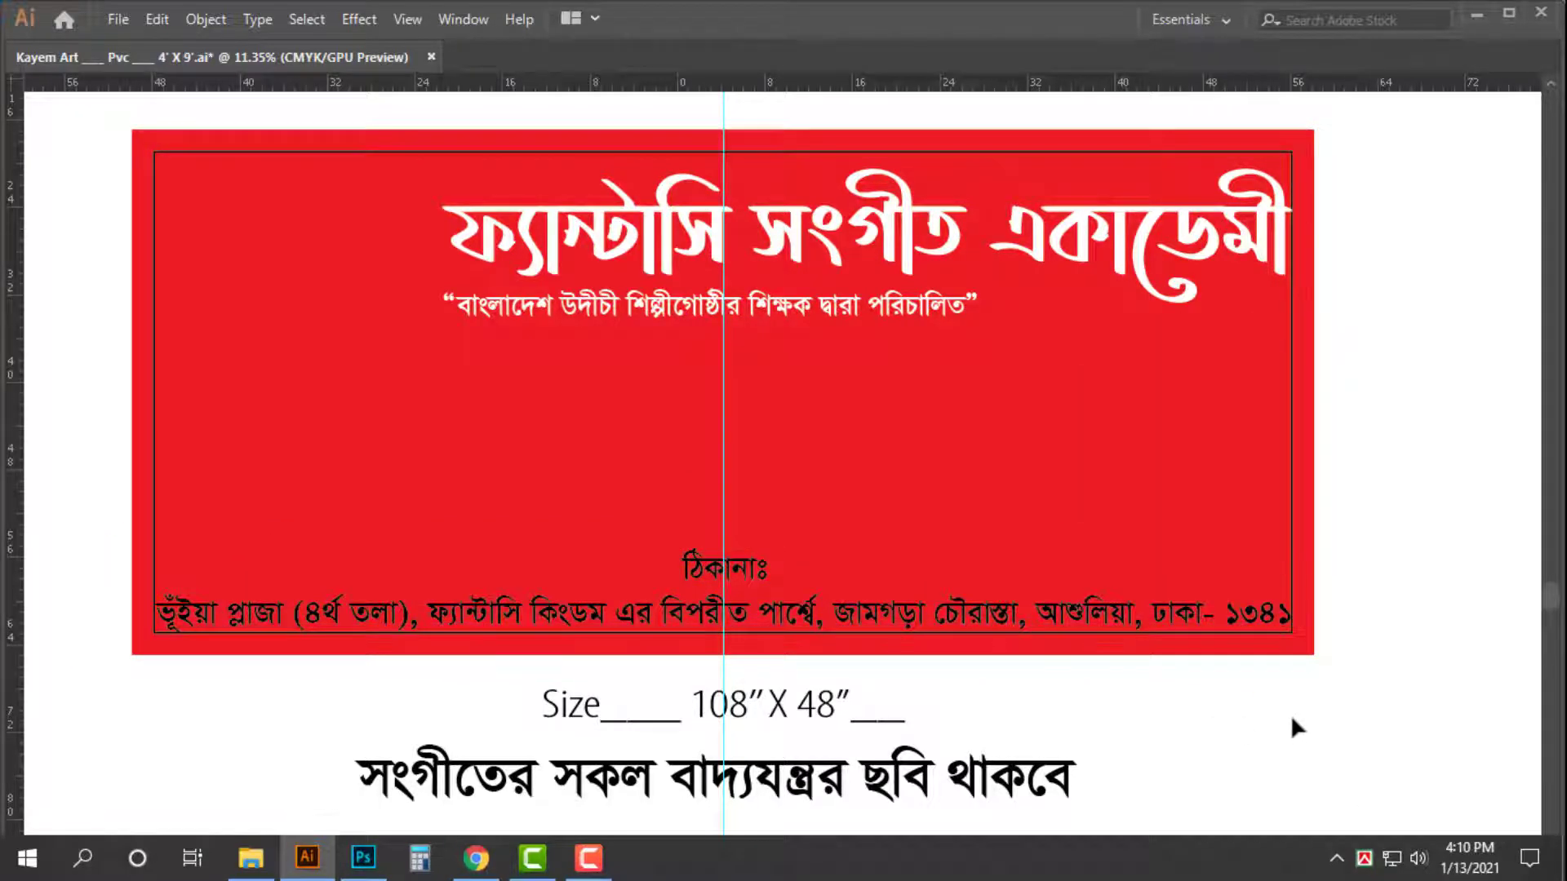
- Duplicate the red background as a bottom strip behind the address and fill it green with C 100%, M 30%, Y 100%, K 0%
{"action": "left_click", "coordinate": [1135, 505]}
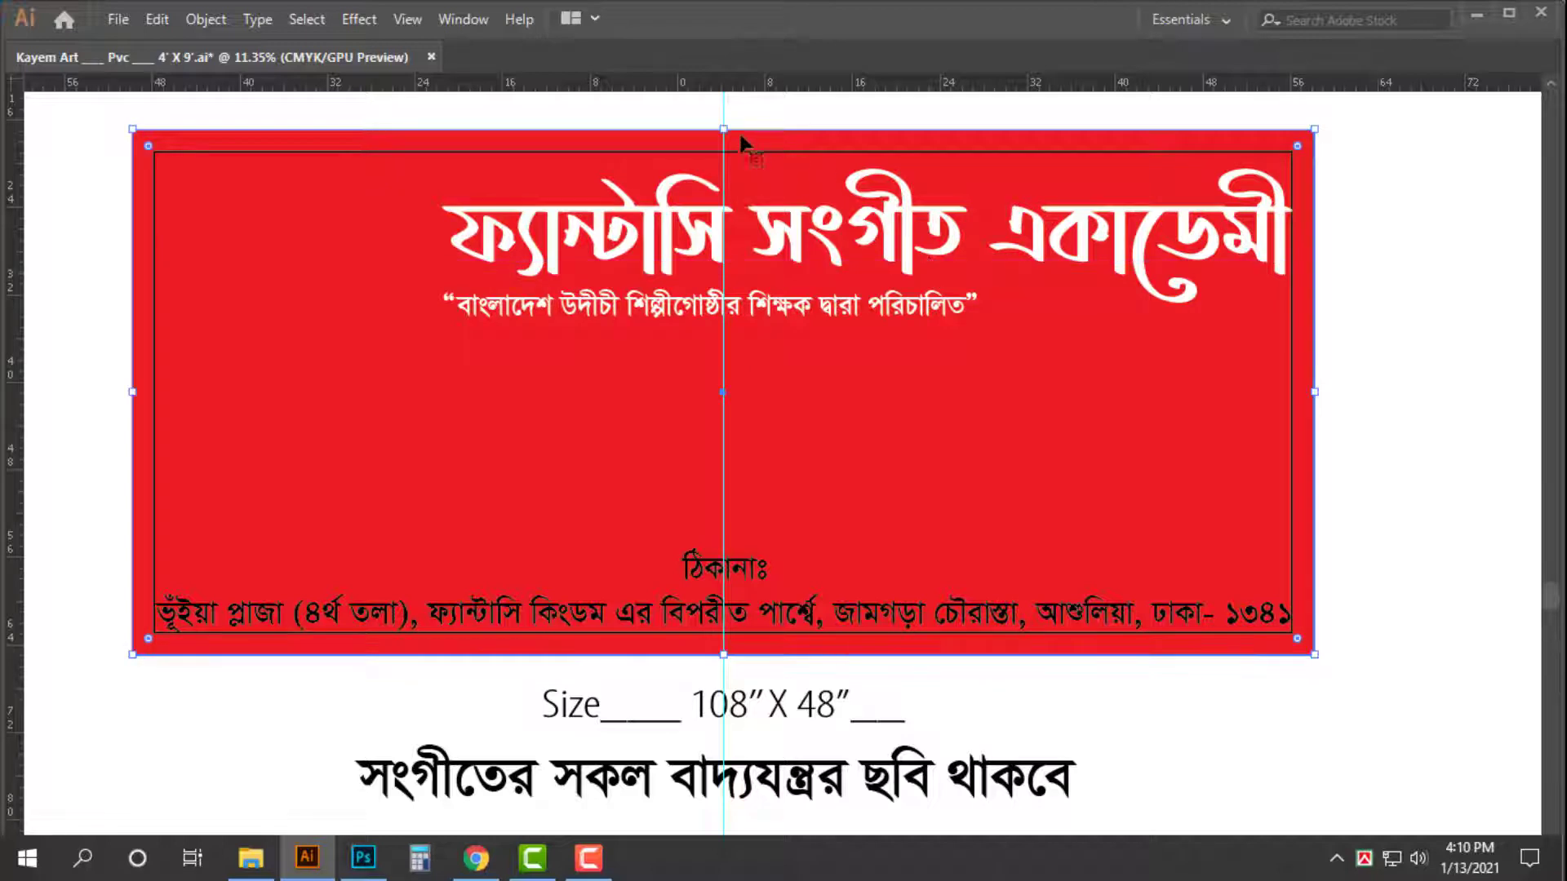
{"action": "left_click_drag", "start_coordinate": [724, 129], "coordinate": [767, 544]}
{"action": "key", "text": "Tab"}
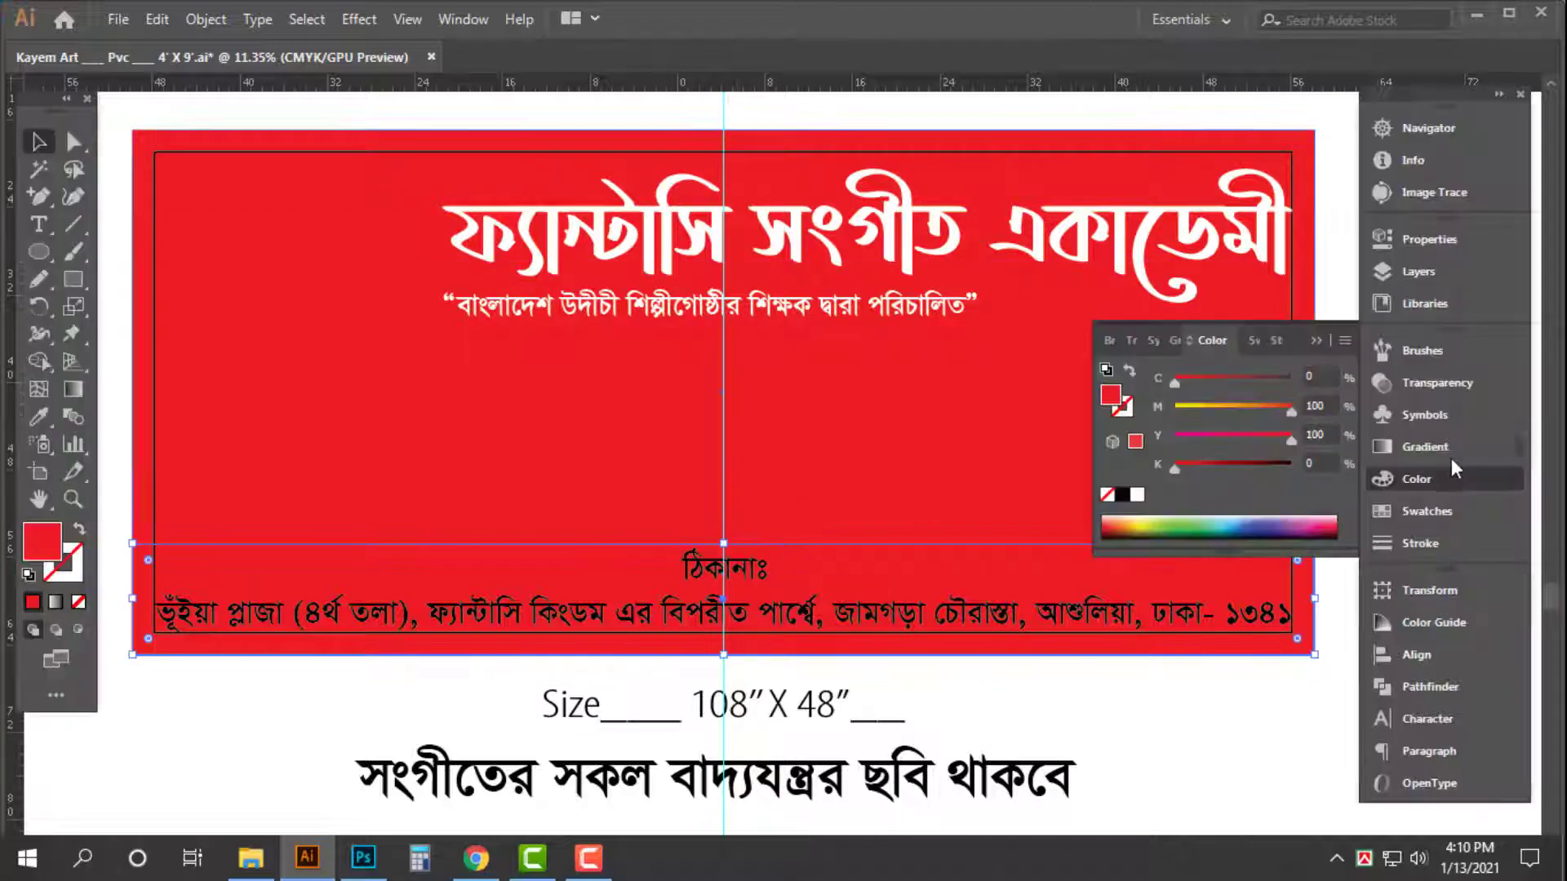
{"action": "key", "text": "Tab"}
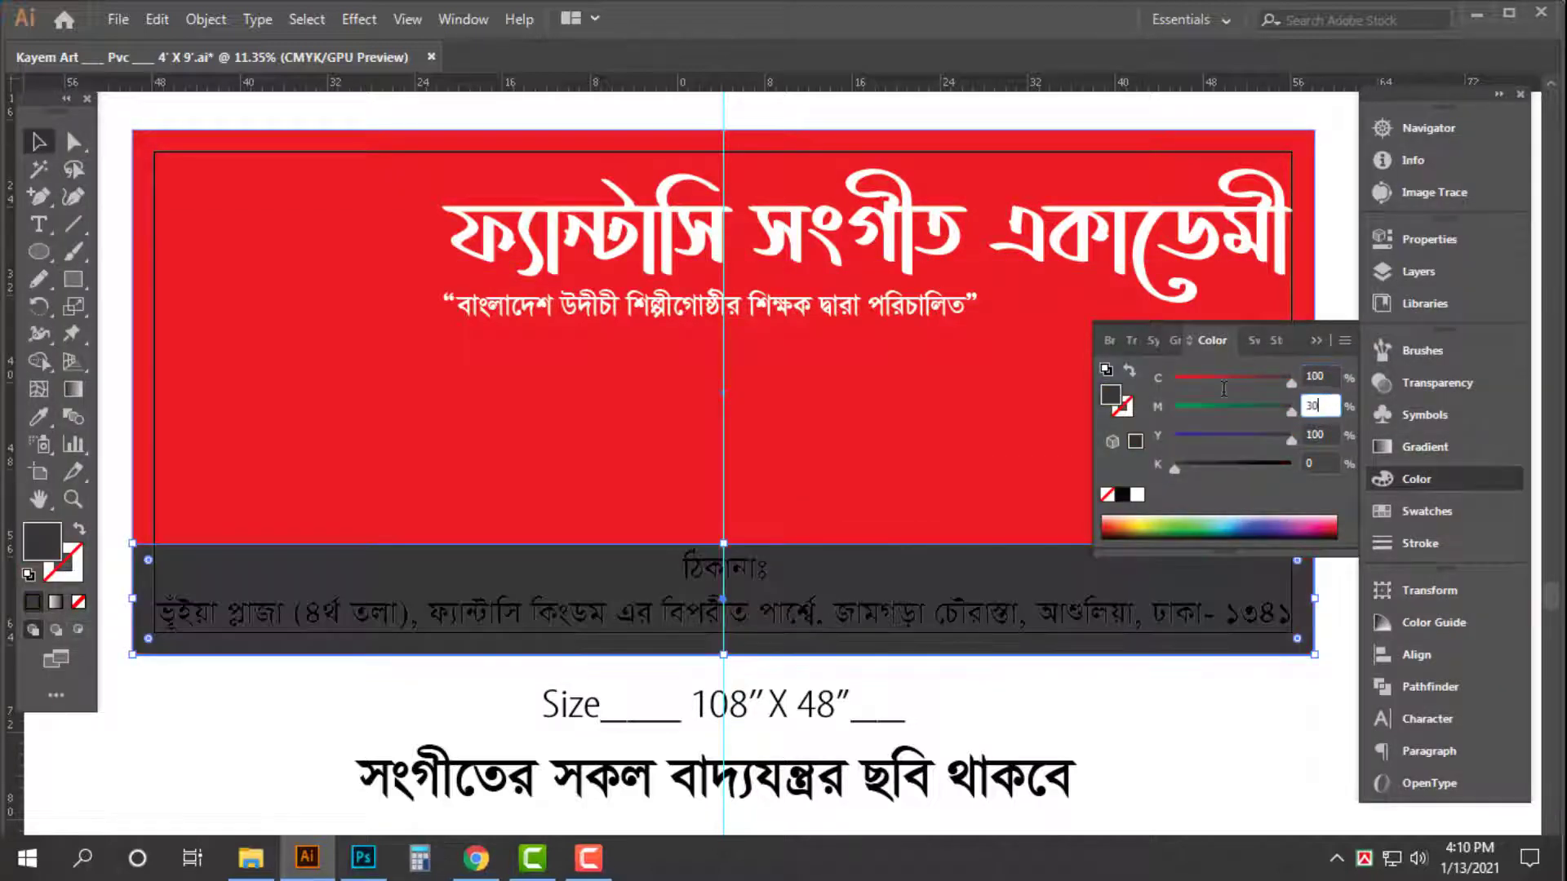
{"action": "type", "text": "30"}
{"action": "key", "text": "Return"}
- Change the address text's fill to white
{"action": "left_click", "coordinate": [1183, 618]}
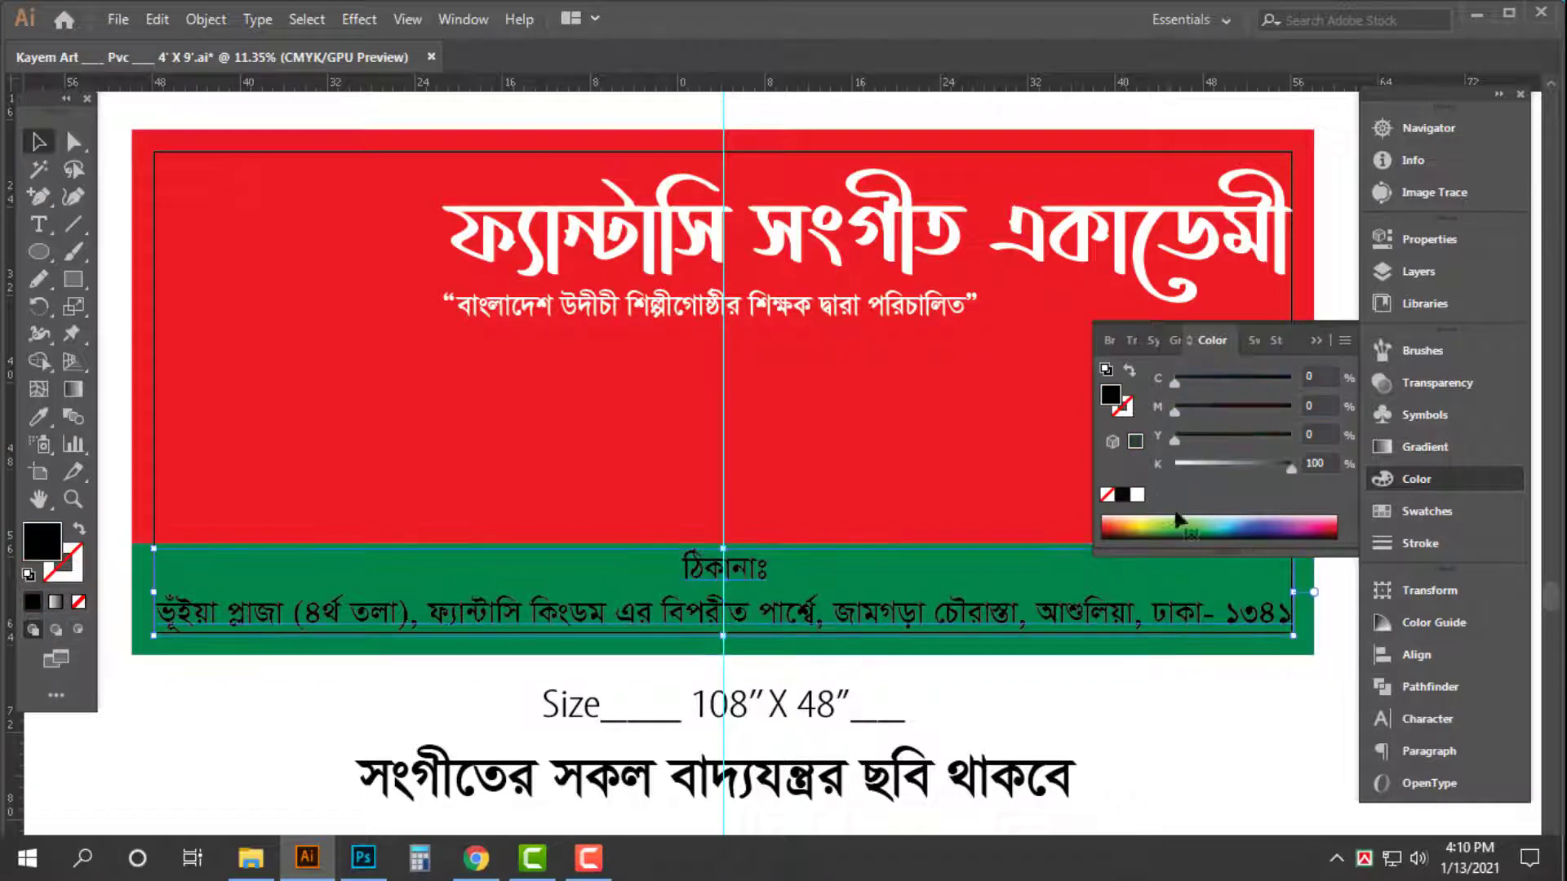
{"action": "left_click", "coordinate": [1136, 494]}
{"action": "key", "text": "Tab"}
{"action": "key", "text": "ctrl+shift+a"}
- Remove the "ঠিকানাঃ" label line from the address text, keeping only the single address line
{"action": "left_click_drag", "start_coordinate": [765, 578], "coordinate": [881, 618]}
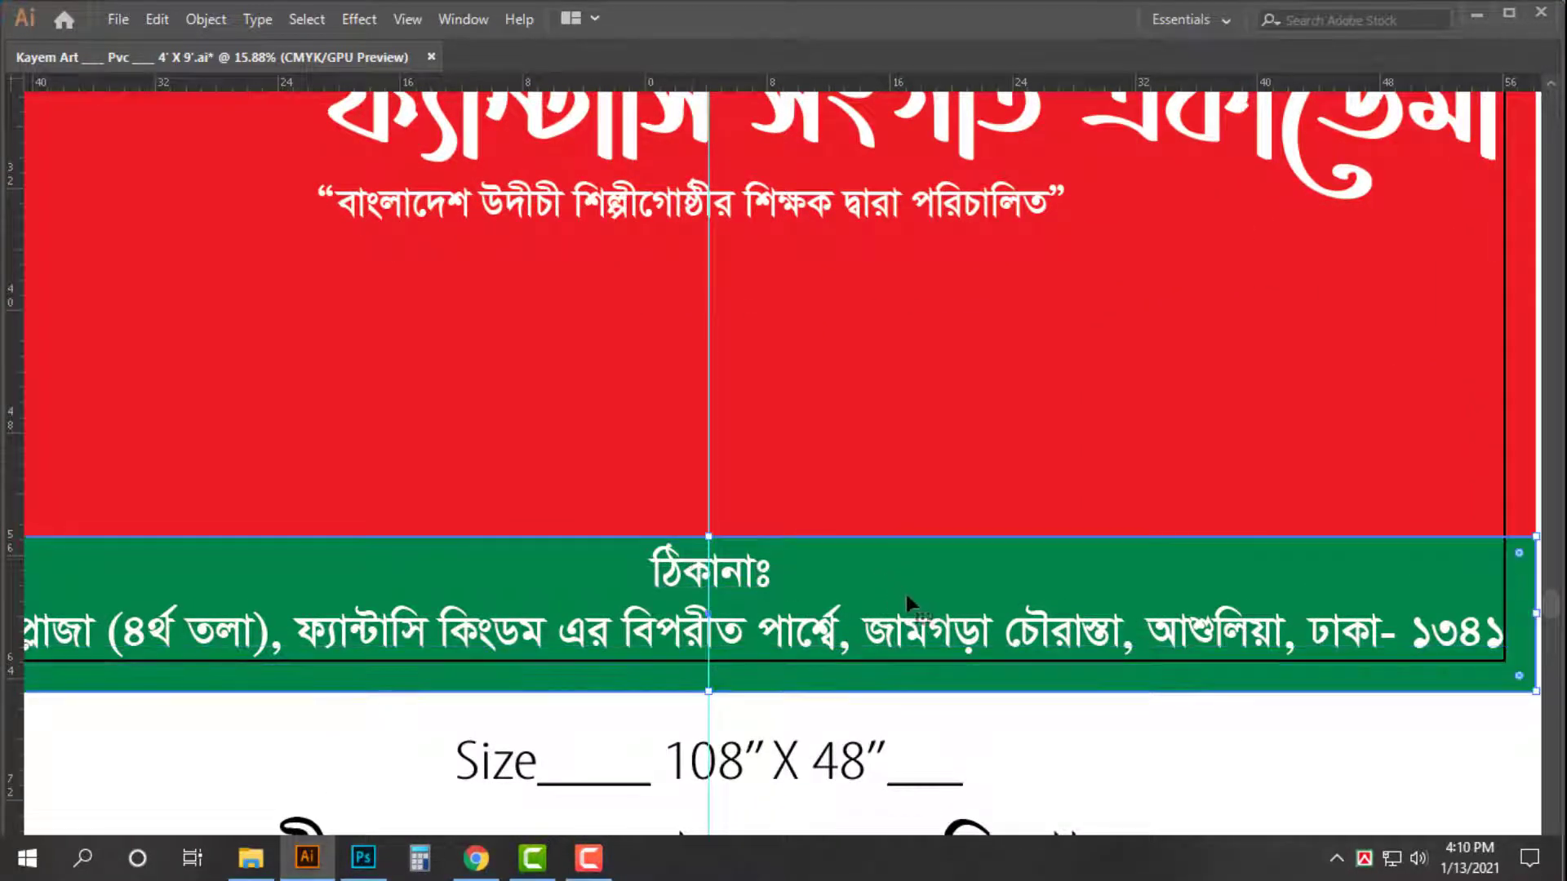
{"action": "left_click", "coordinate": [678, 594], "text": "alt"}
{"action": "left_click_drag", "start_coordinate": [678, 594], "coordinate": [670, 608]}
{"action": "left_click_drag", "start_coordinate": [670, 628], "coordinate": [863, 575]}
{"action": "left_click", "coordinate": [777, 537]}
{"action": "triple_click", "coordinate": [780, 537]}
{"action": "key", "text": "ctrl+x"}
{"action": "left_click", "coordinate": [860, 614], "text": "ctrl"}
- Lower the green strip's top edge to sit just above the single address line
{"action": "key", "text": "v"}
{"action": "left_click", "coordinate": [865, 535]}
{"action": "left_click_drag", "start_coordinate": [833, 500], "coordinate": [855, 545]}
- Place a copy of the green strip slightly higher behind it and make it a yellow edge by setting C to 0%
{"action": "left_click_drag", "start_coordinate": [1415, 602], "coordinate": [1053, 444]}
{"action": "key", "text": "Tab"}
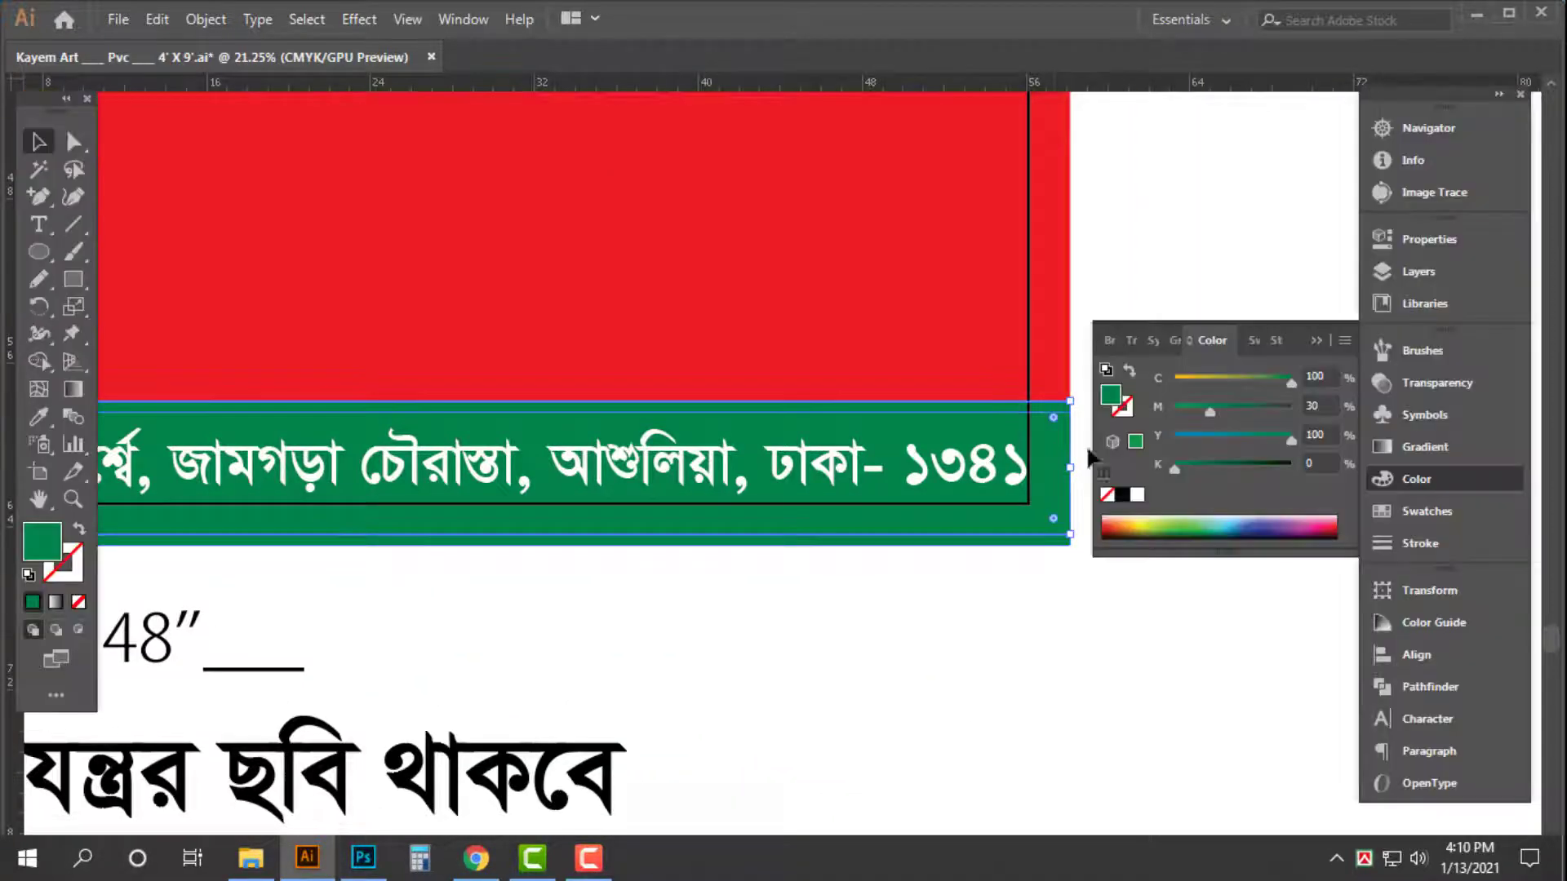
{"action": "type", "text": "0"}
{"action": "key", "text": "Return"}
{"action": "key", "text": "Tab"}
{"action": "left_click_drag", "start_coordinate": [1211, 532], "coordinate": [893, 543]}
{"action": "left_click_drag", "start_coordinate": [752, 664], "coordinate": [859, 684]}
{"action": "left_click_drag", "start_coordinate": [751, 547], "coordinate": [1048, 546]}
- Stretch the address text slightly taller by raising its upper edge, keeping its width within the frame
{"action": "left_click", "coordinate": [695, 455]}
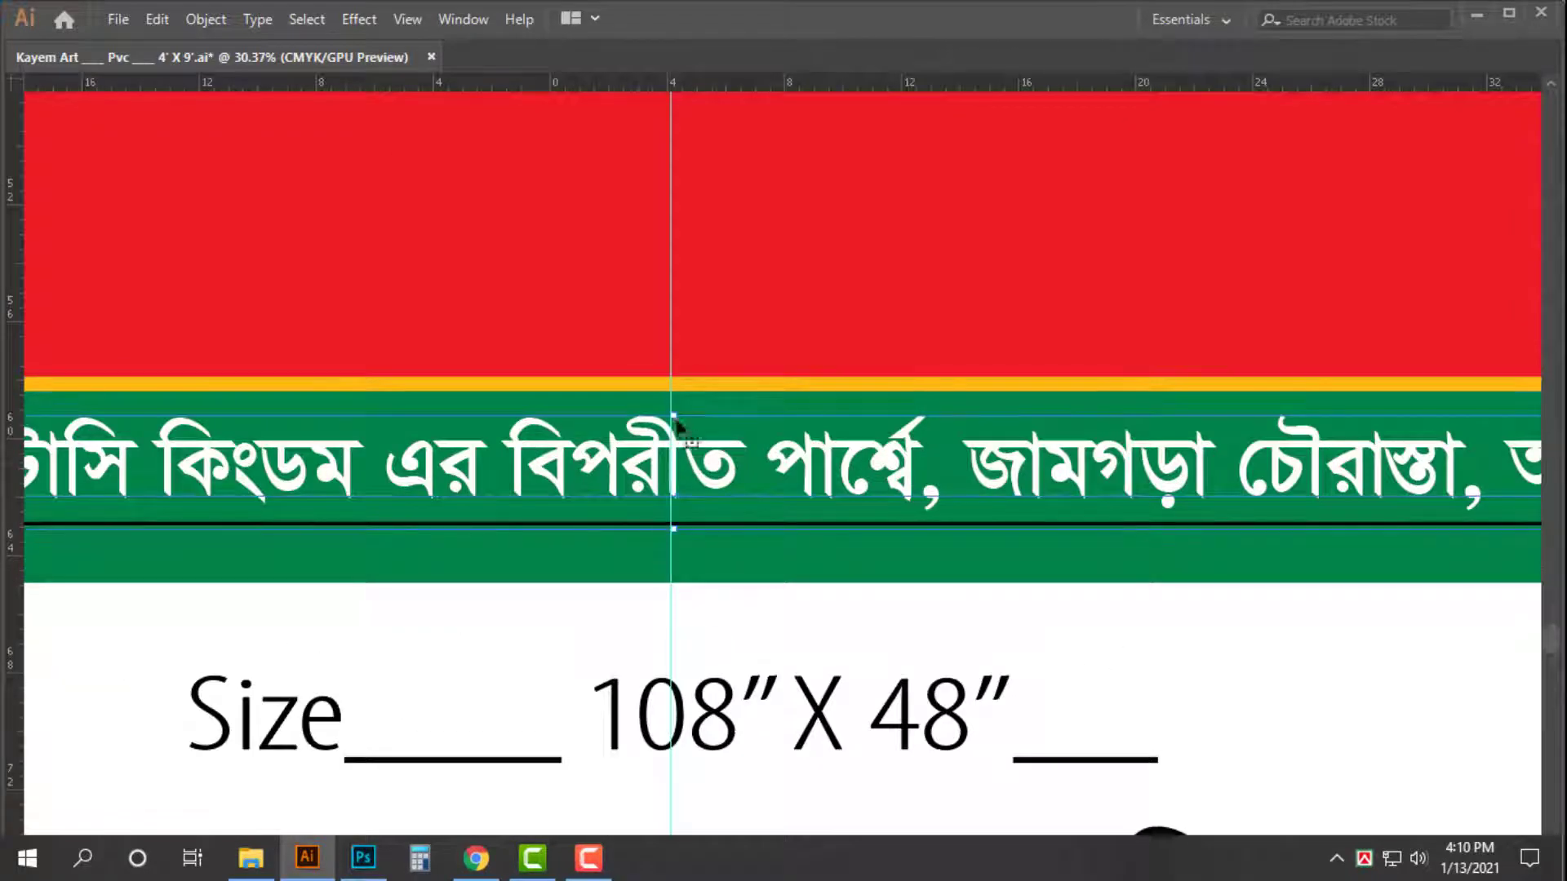
{"action": "left_click_drag", "start_coordinate": [673, 418], "coordinate": [674, 401]}
{"action": "left_click_drag", "start_coordinate": [958, 458], "coordinate": [629, 475]}
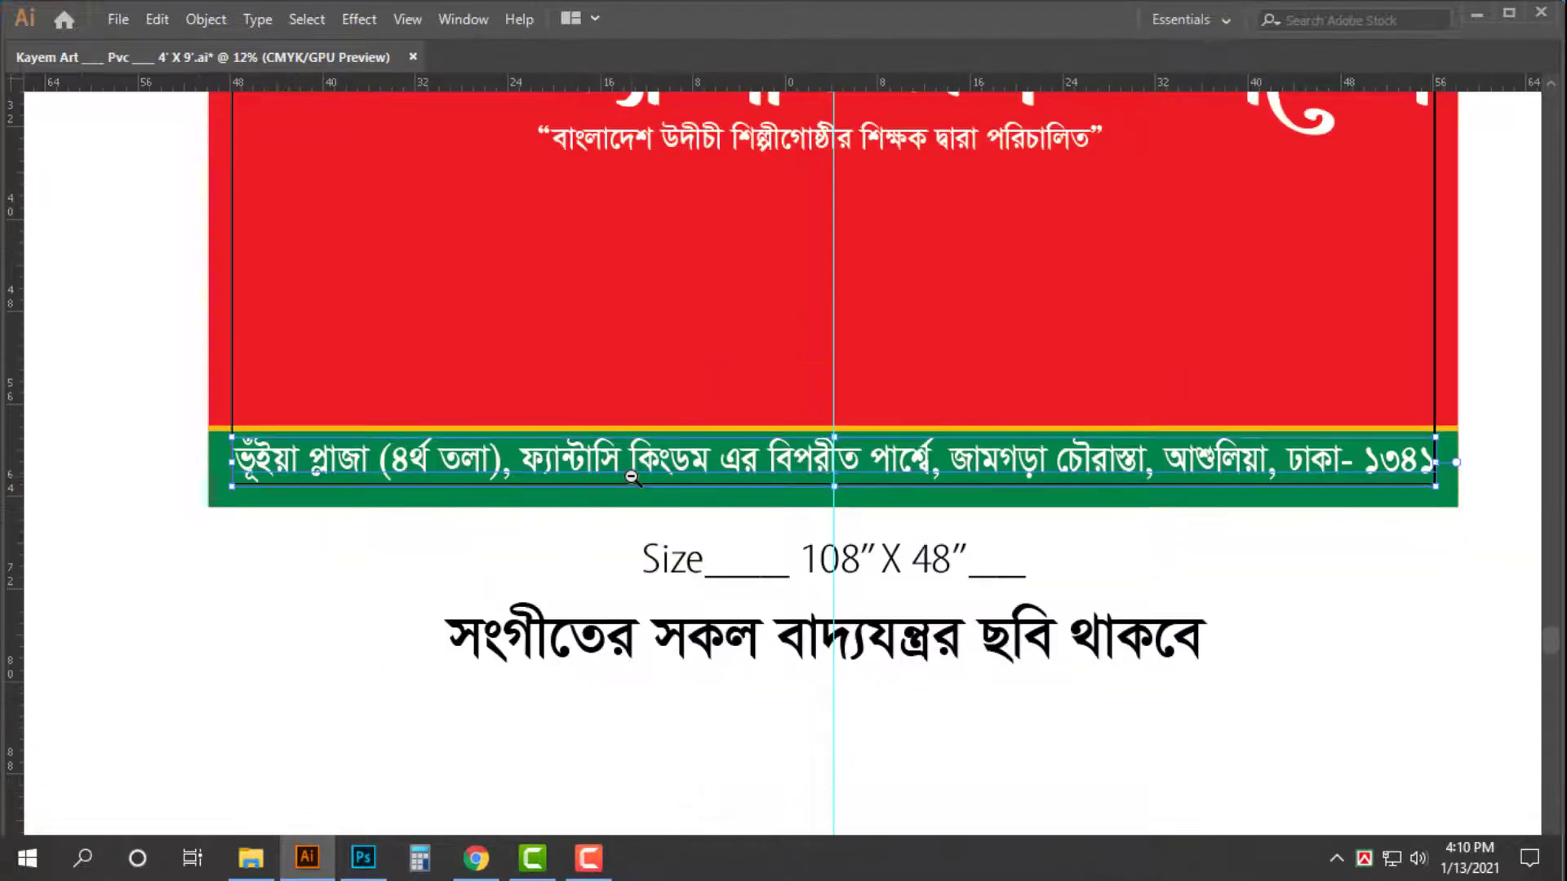
- Move the quoted tagline straight down to the middle of the red area, opening space under the heading
{"action": "scroll", "coordinate": [629, 476], "scroll_direction": "up", "scroll_amount": 3}
{"action": "left_click_drag", "start_coordinate": [975, 437], "coordinate": [944, 440]}
{"action": "left_click_drag", "start_coordinate": [944, 440], "coordinate": [833, 496]}
{"action": "scroll", "coordinate": [742, 374], "scroll_direction": "up", "scroll_amount": 1}
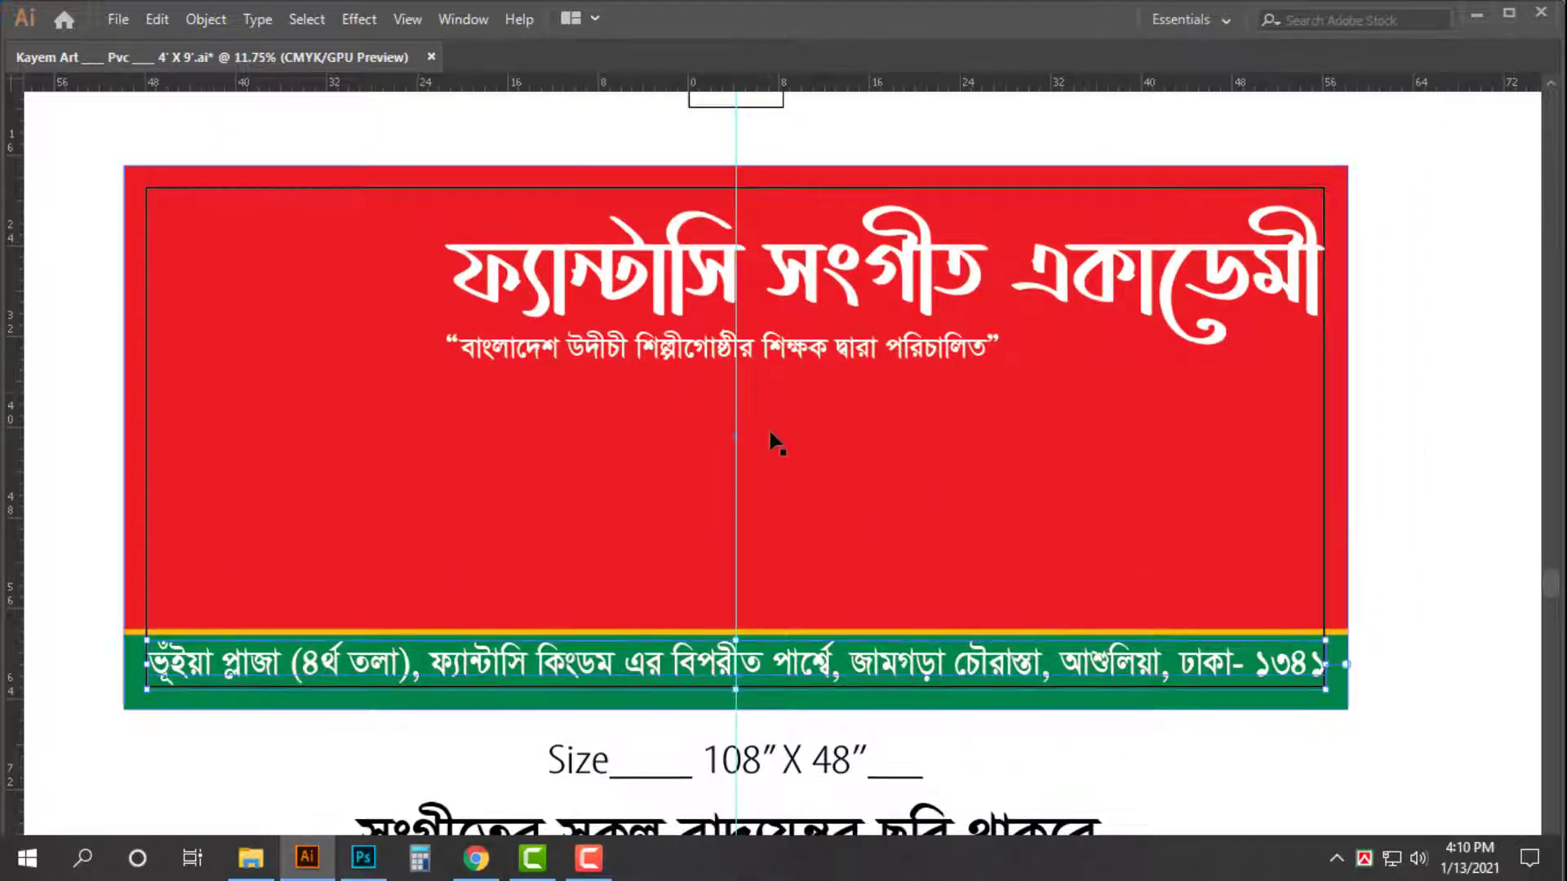
{"action": "left_click", "coordinate": [871, 349]}
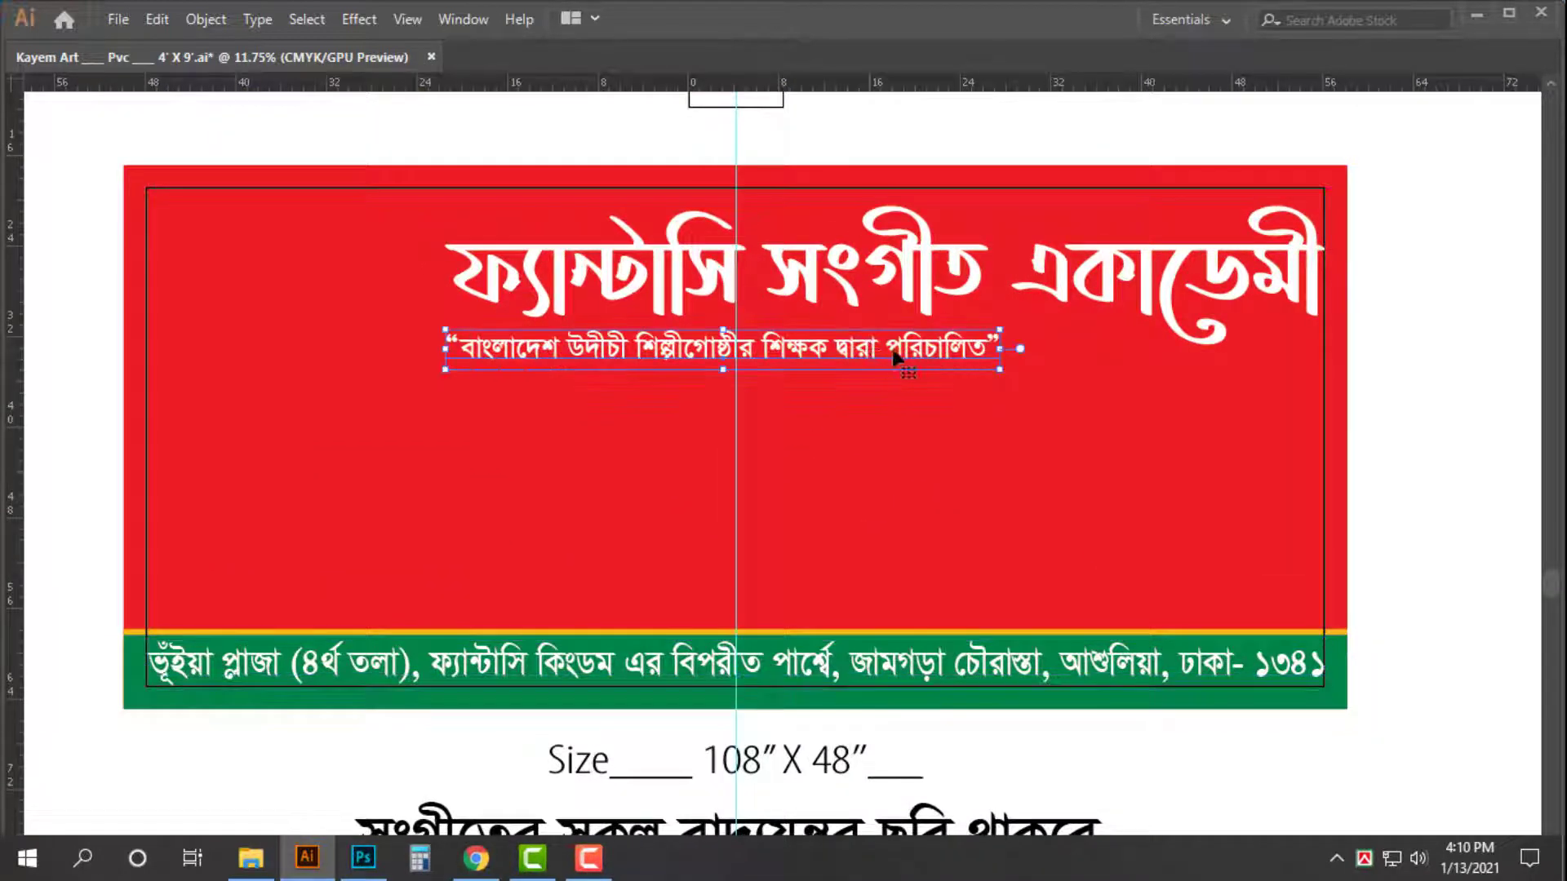
{"action": "left_click_drag", "start_coordinate": [904, 356], "coordinate": [904, 445]}
- Split the heading after ফ্যান্টাসি, place সংগীত একাডেমী as a second line beneath it, and lower the tagline to make room
{"action": "left_click", "coordinate": [1018, 306]}
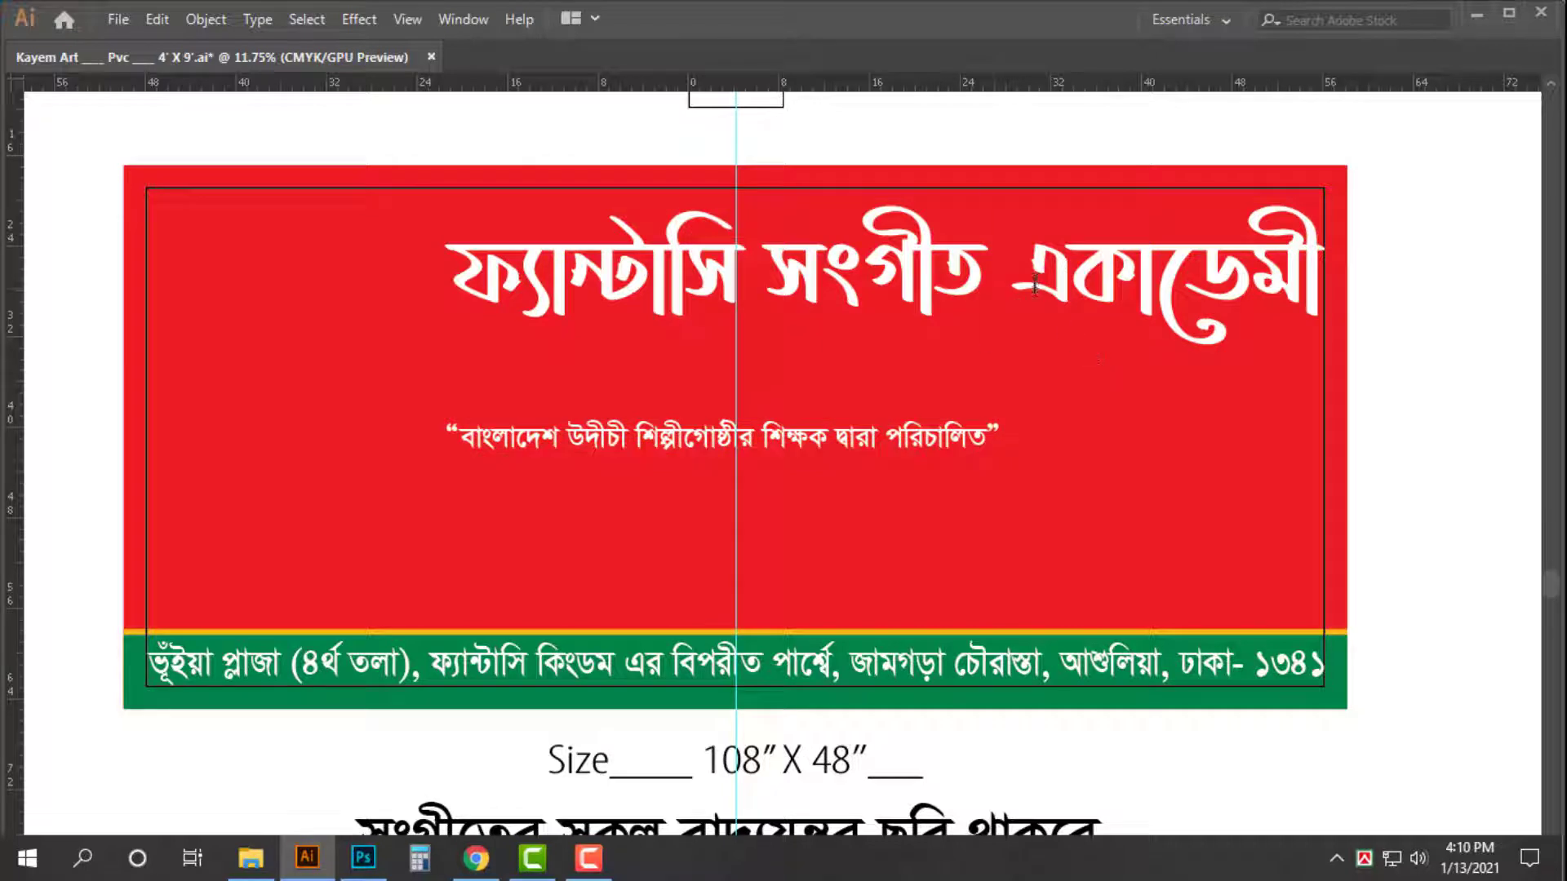
{"action": "left_click_drag", "start_coordinate": [784, 275], "coordinate": [1455, 290]}
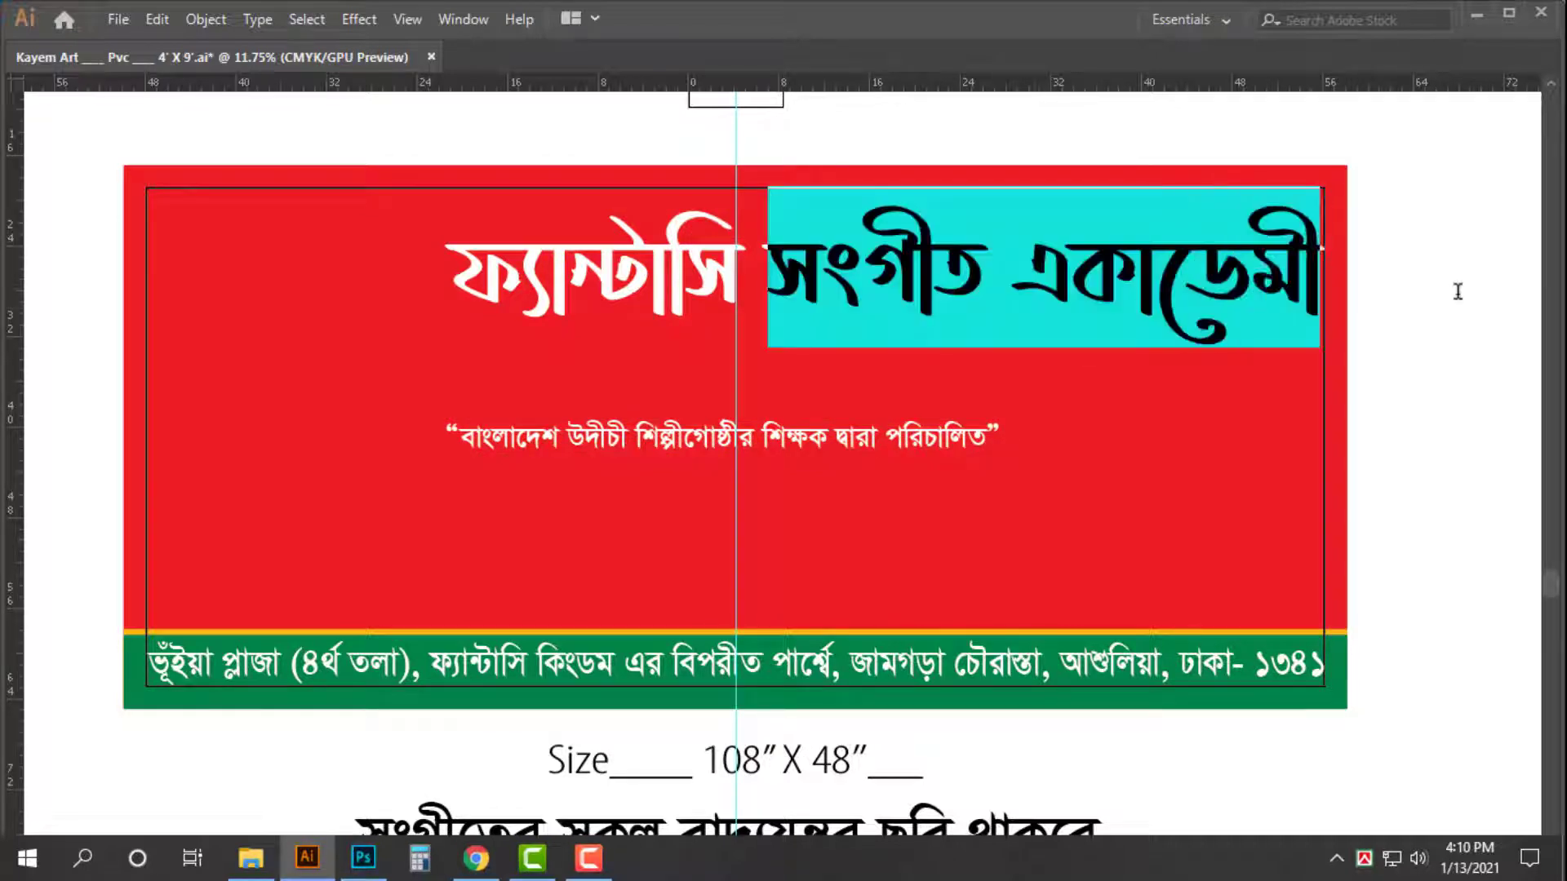
{"action": "key", "text": "BackSpace"}
{"action": "key", "text": "BackSpace"}
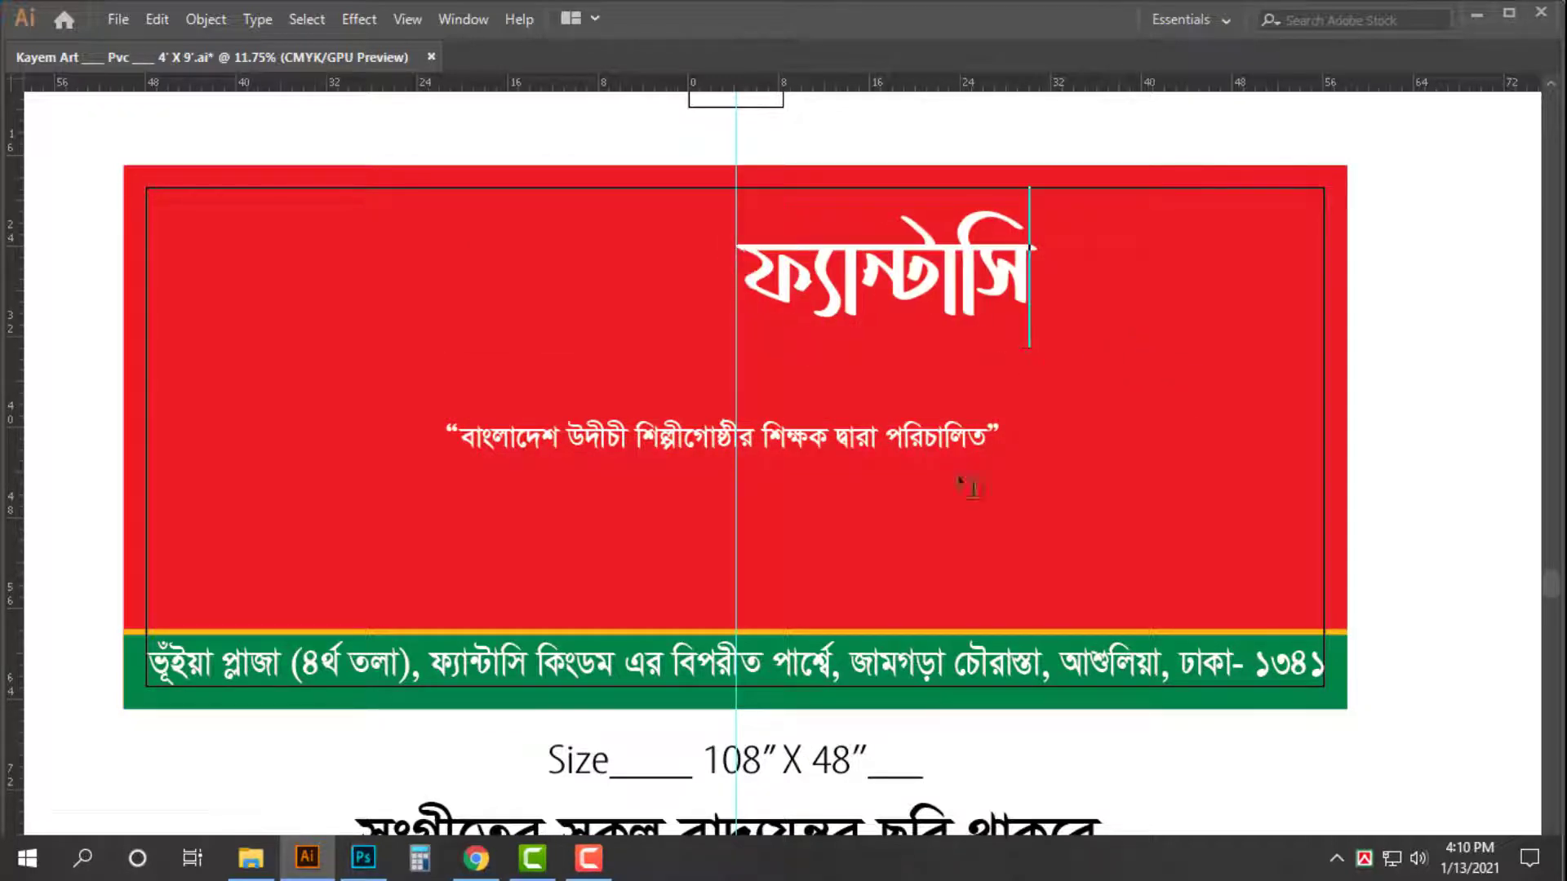
{"action": "key", "text": "Escape"}
{"action": "left_click_drag", "start_coordinate": [925, 437], "coordinate": [925, 541]}
{"action": "left_click_drag", "start_coordinate": [943, 265], "coordinate": [940, 385]}
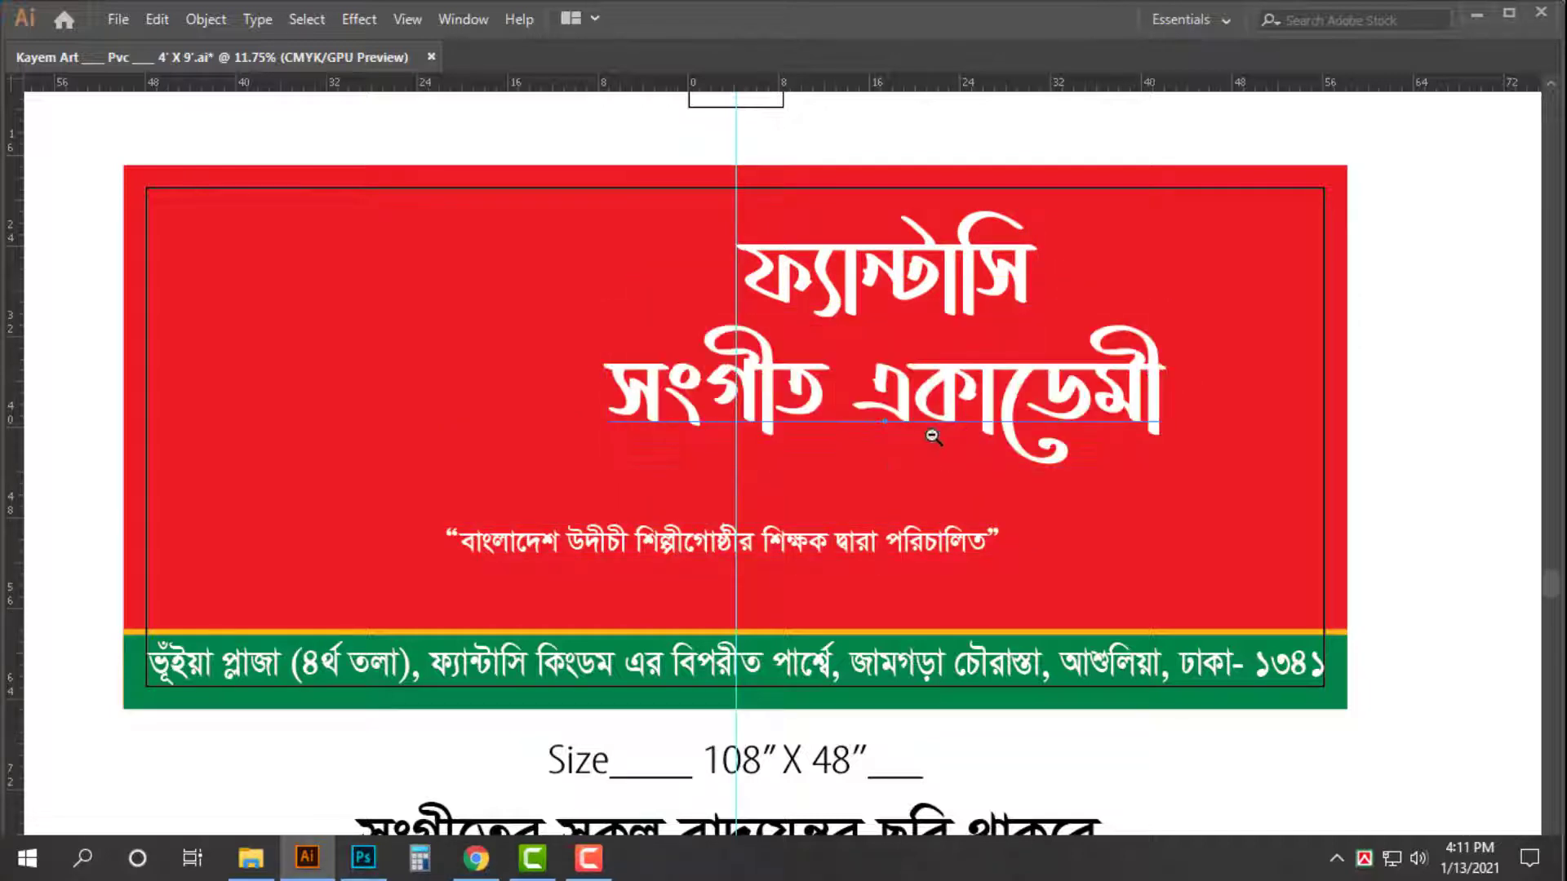
- Move the quoted tagline down and to the left, just above the yellow edge of the green strip
{"action": "left_click", "coordinate": [932, 437], "text": "ctrl+alt"}
{"action": "left_click_drag", "start_coordinate": [934, 438], "coordinate": [845, 417]}
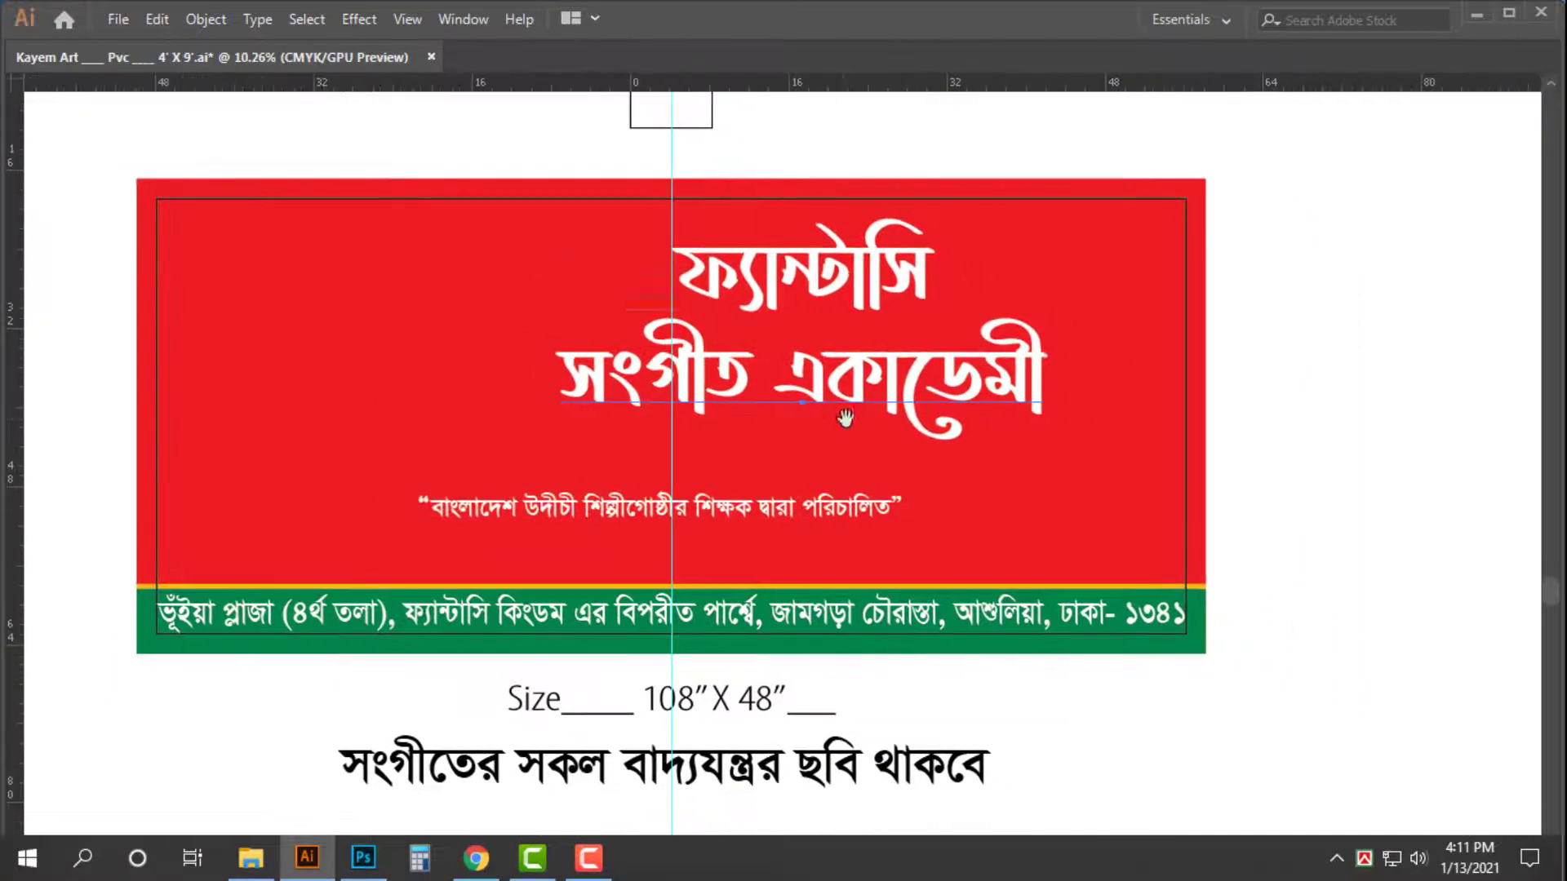
{"action": "left_click_drag", "start_coordinate": [802, 517], "coordinate": [669, 549]}
- Align the left edges of the two heading lines, ফ্যান্টাসি and সংগীত একাডেমী
{"action": "left_click", "coordinate": [900, 406]}
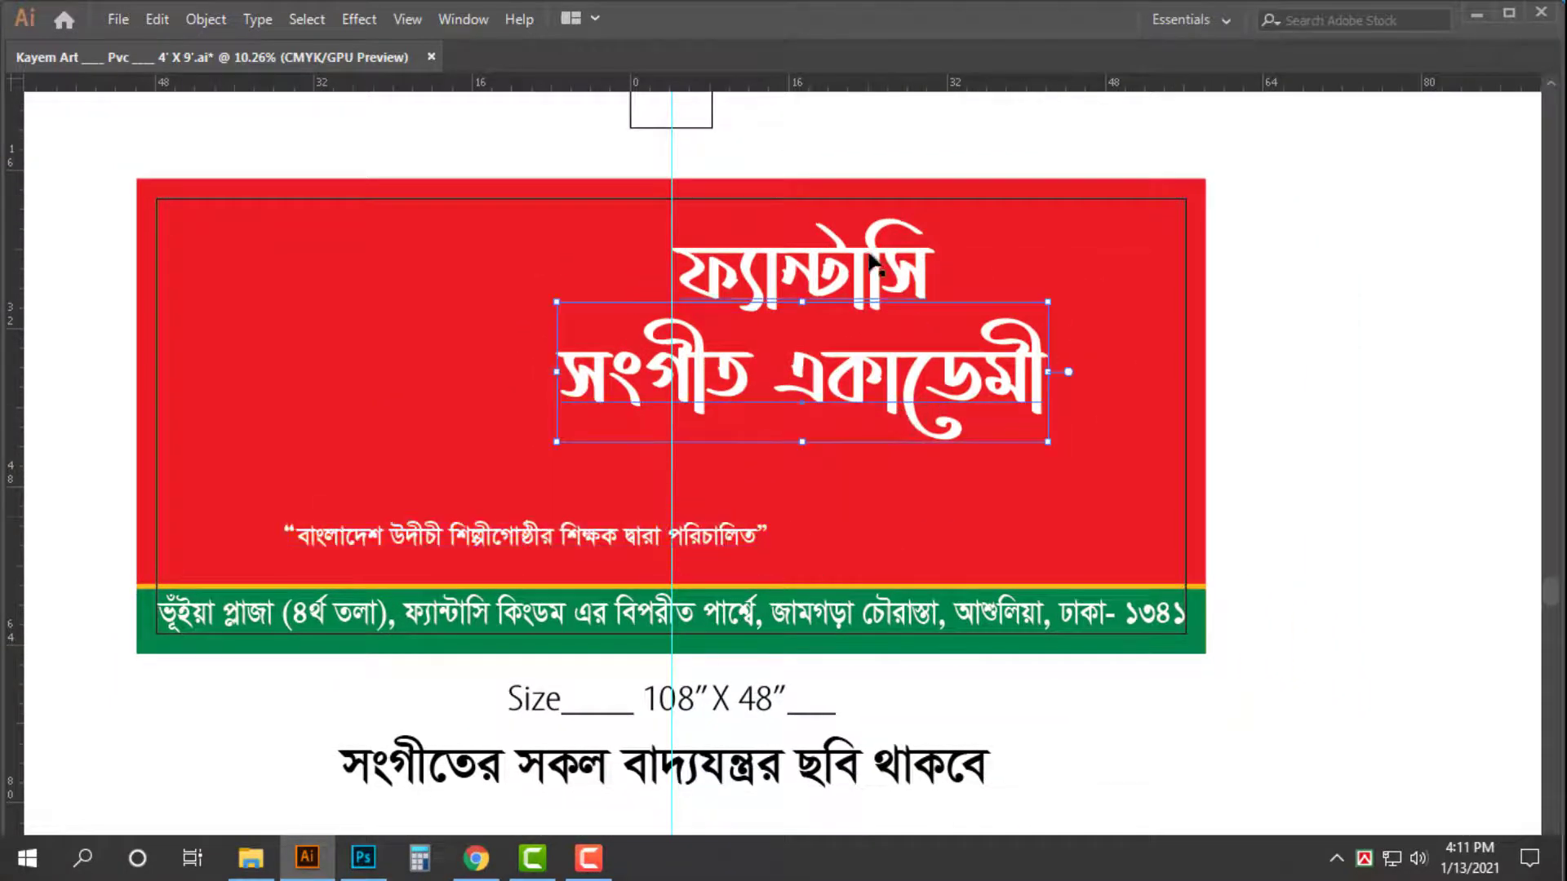
{"action": "left_click", "coordinate": [871, 258], "text": "shift"}
{"action": "left_click_drag", "start_coordinate": [886, 307], "coordinate": [1019, 392]}
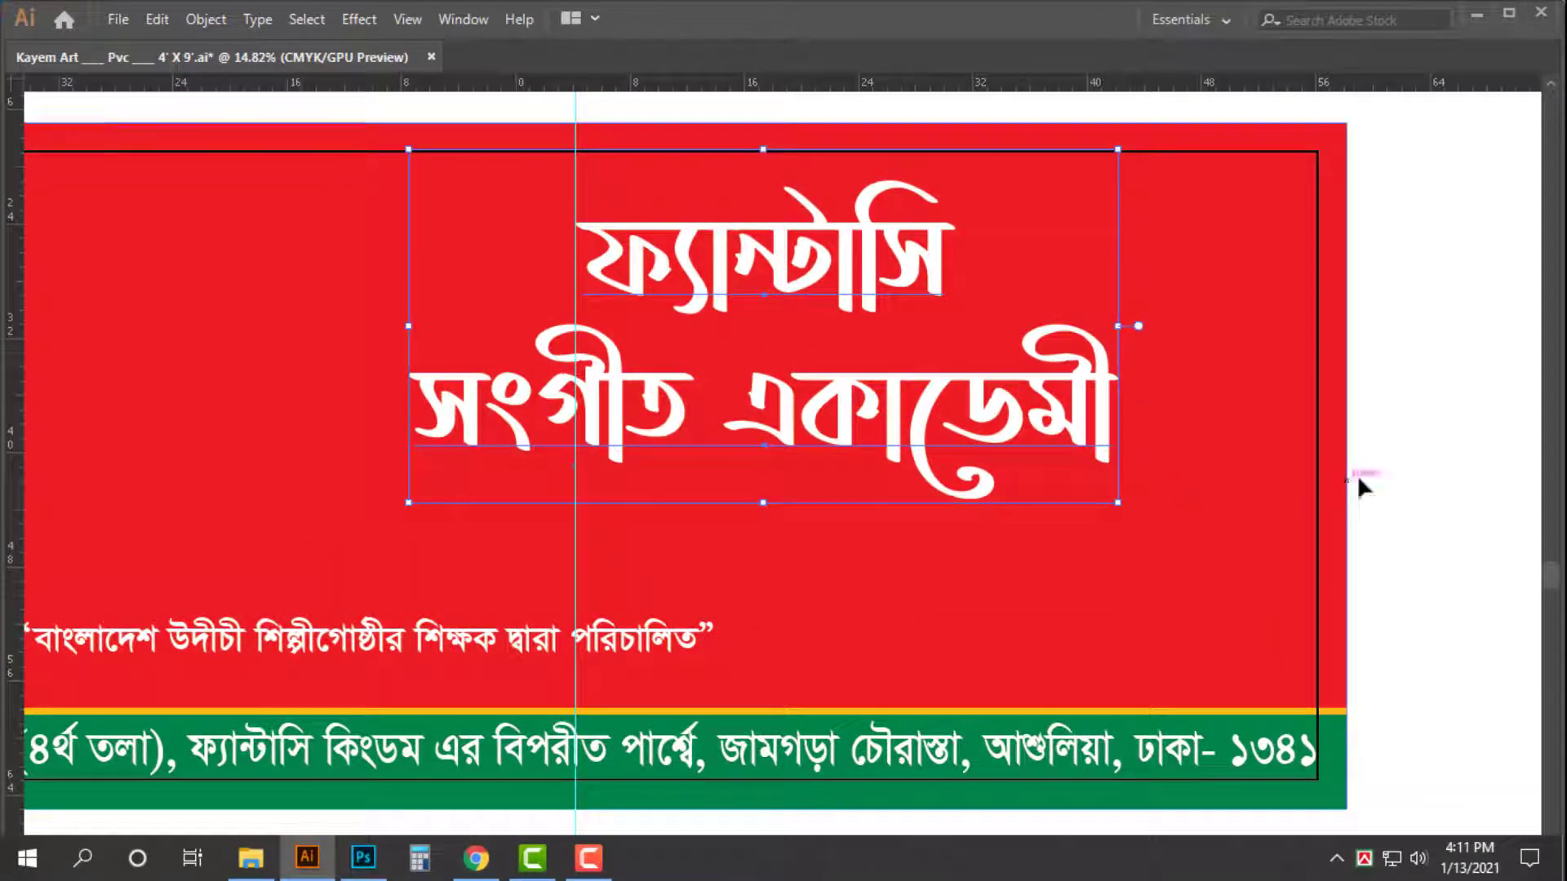
{"action": "key", "text": "Tab"}
{"action": "left_click", "coordinate": [1429, 590]}
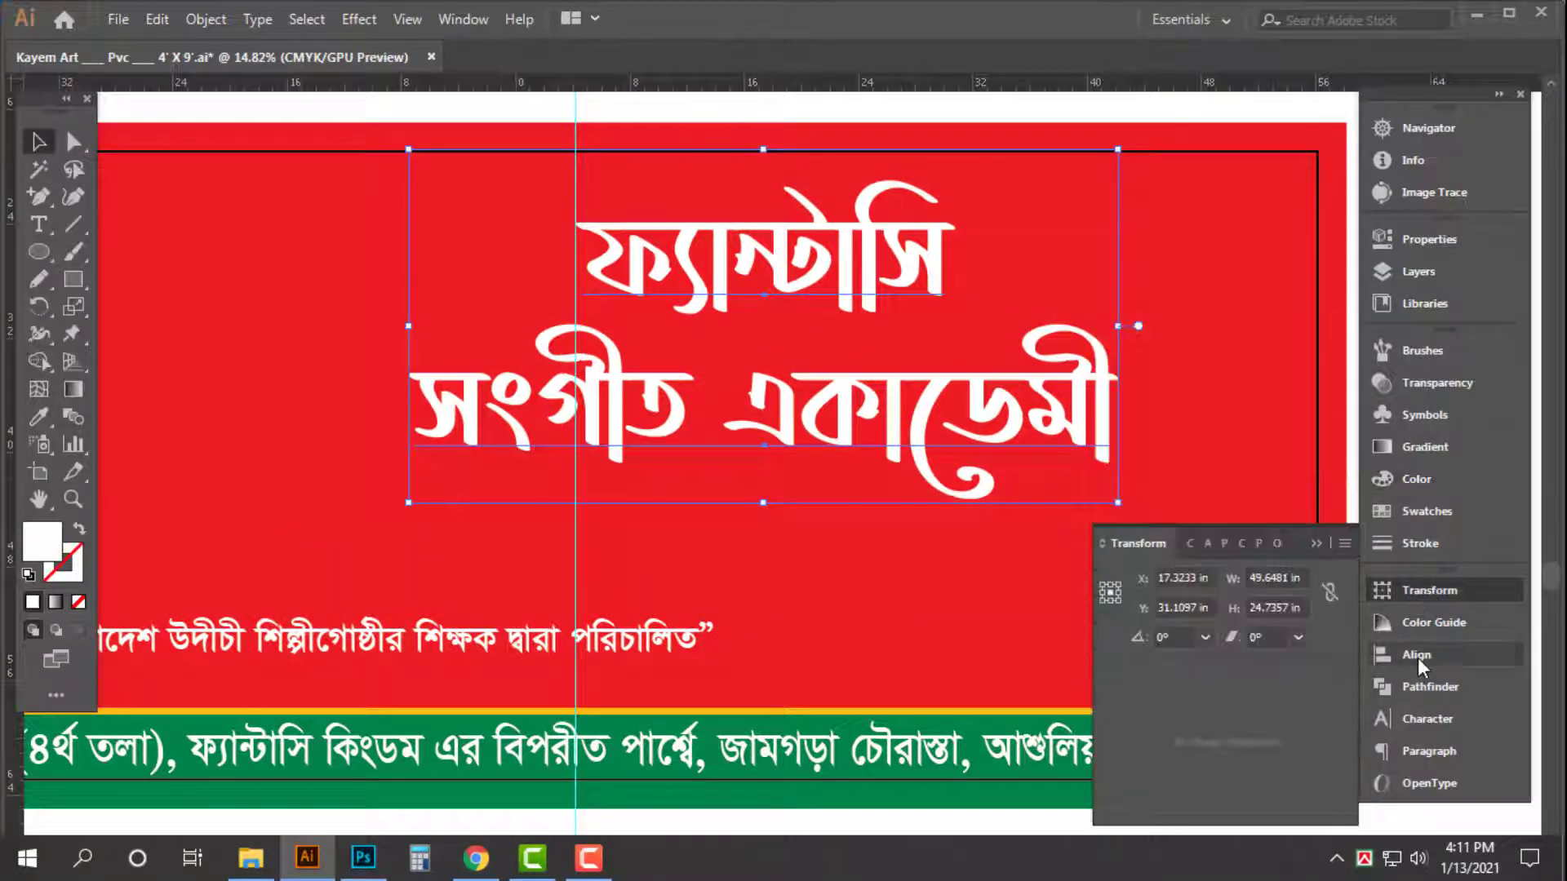
{"action": "left_click", "coordinate": [1416, 655]}
{"action": "key", "text": "Tab"}
{"action": "left_click", "coordinate": [1417, 402]}
- Raise the second heading line slightly to tighten the gap below ফ্যান্টাসি
{"action": "left_click", "coordinate": [978, 414]}
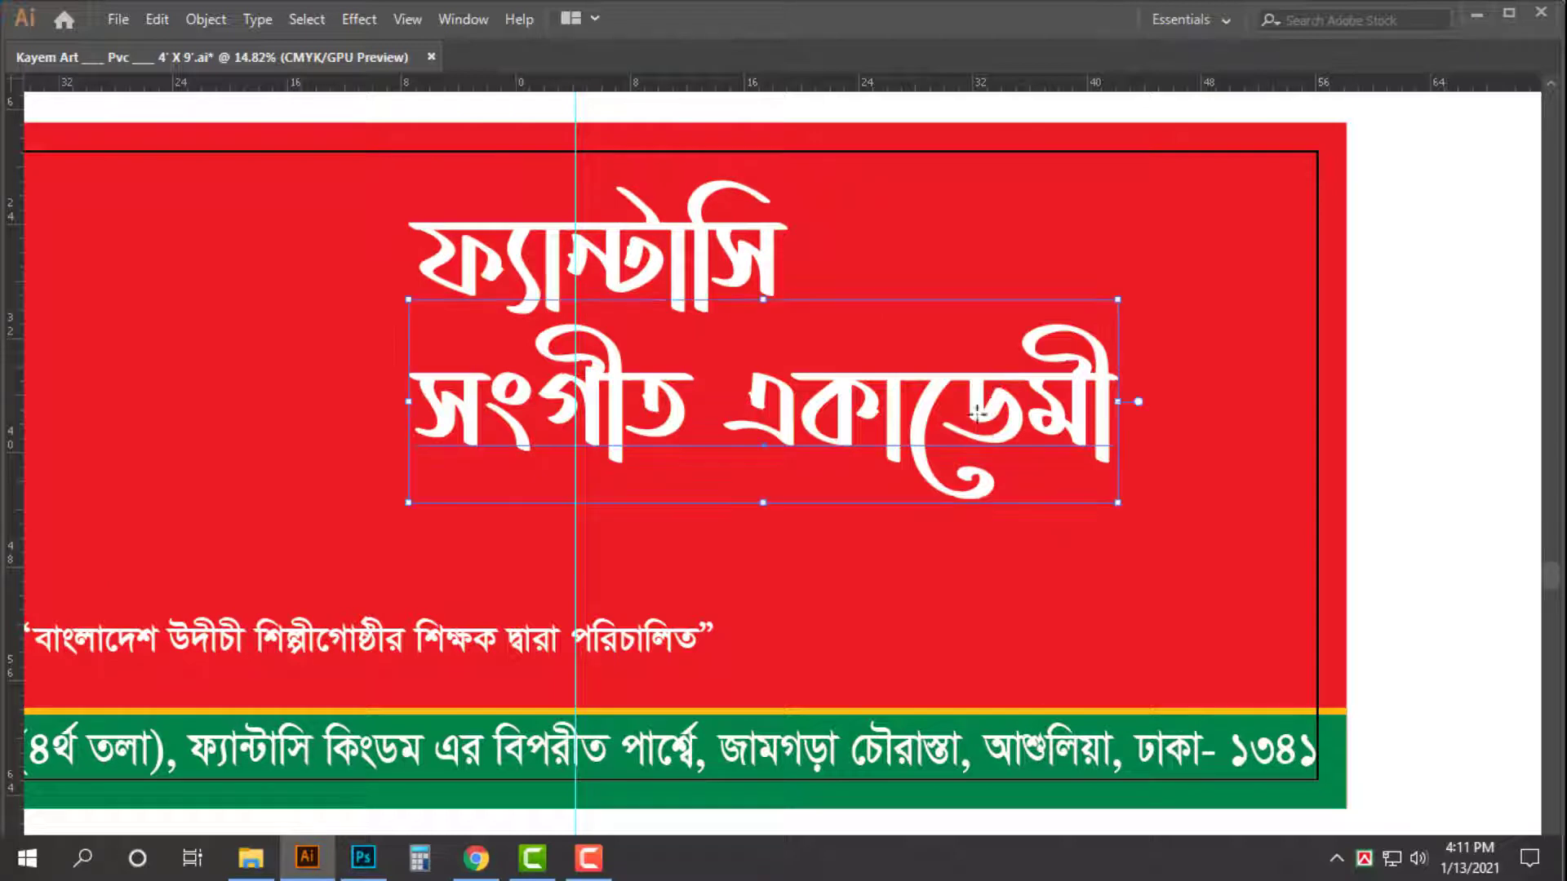
{"action": "key", "text": "ctrl+space"}
{"action": "left_click_drag", "start_coordinate": [561, 361], "coordinate": [648, 423]}
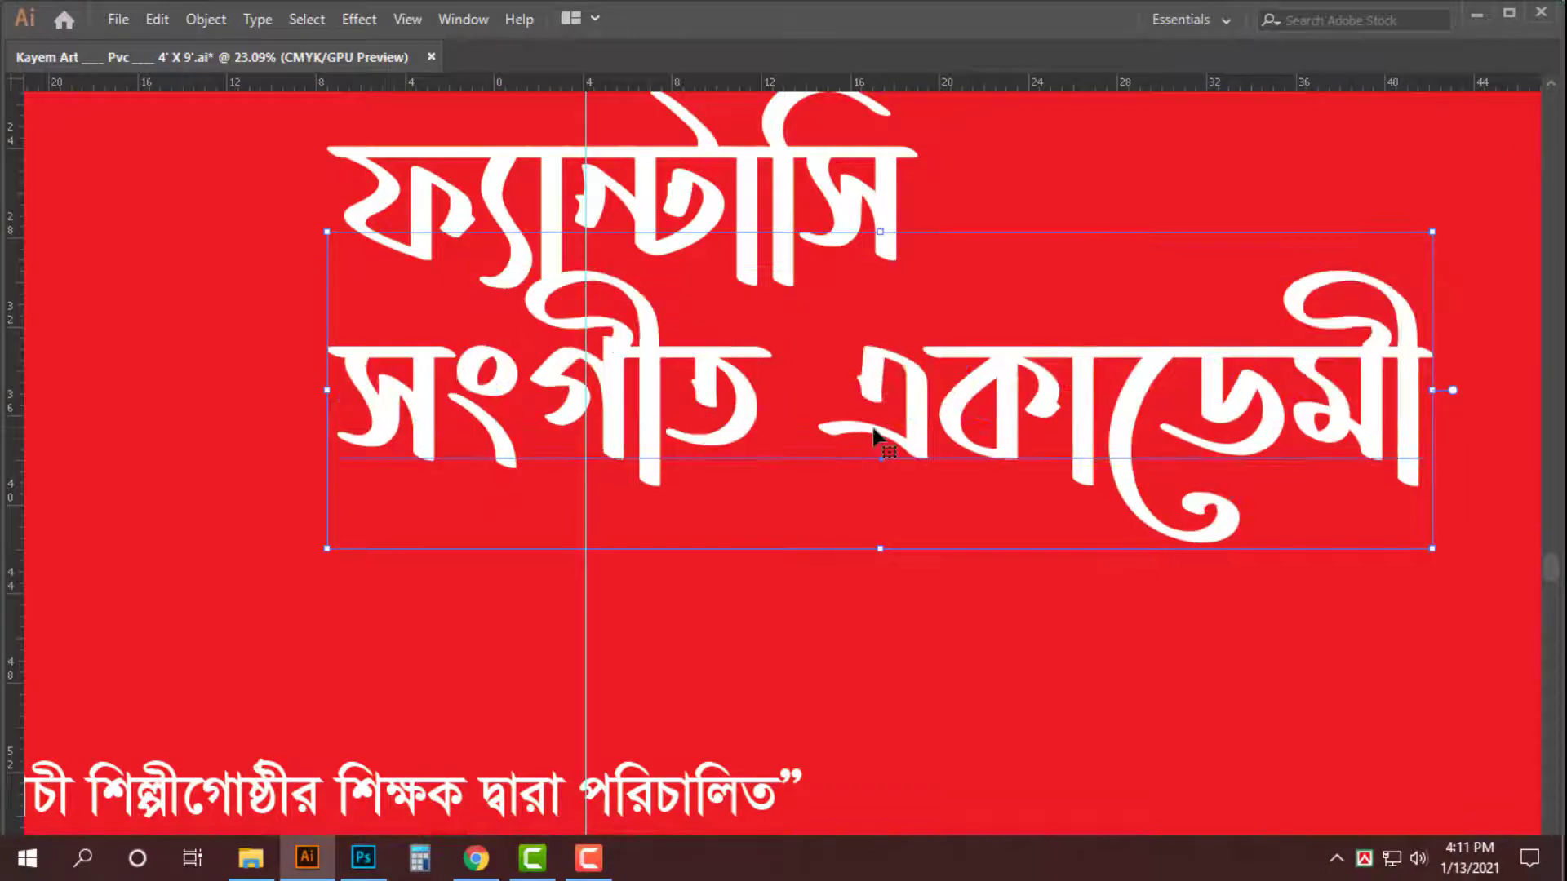
- Enlarge both heading lines together until they reach the inner frame's right side, and stretch them slightly taller toward the banner's upper edge
{"action": "left_click", "coordinate": [775, 196], "text": "shift"}
{"action": "key", "text": "ctrl+space"}
{"action": "left_click_drag", "start_coordinate": [966, 276], "coordinate": [775, 383]}
{"action": "key", "text": "space"}
{"action": "left_click_drag", "start_coordinate": [775, 384], "coordinate": [536, 419]}
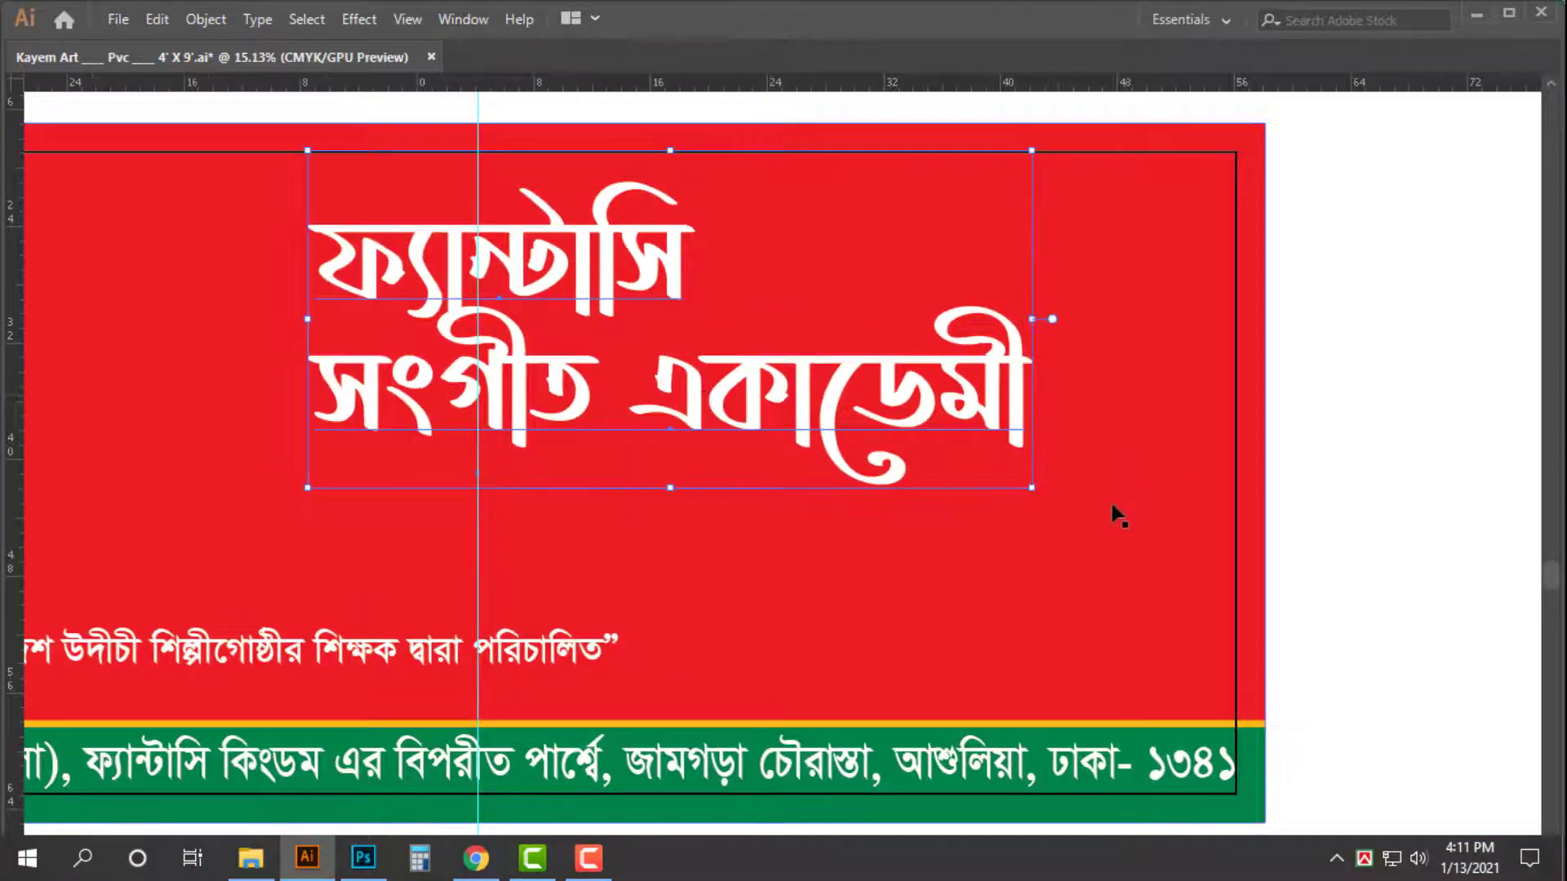
{"action": "left_click_drag", "start_coordinate": [1032, 487], "coordinate": [1275, 489]}
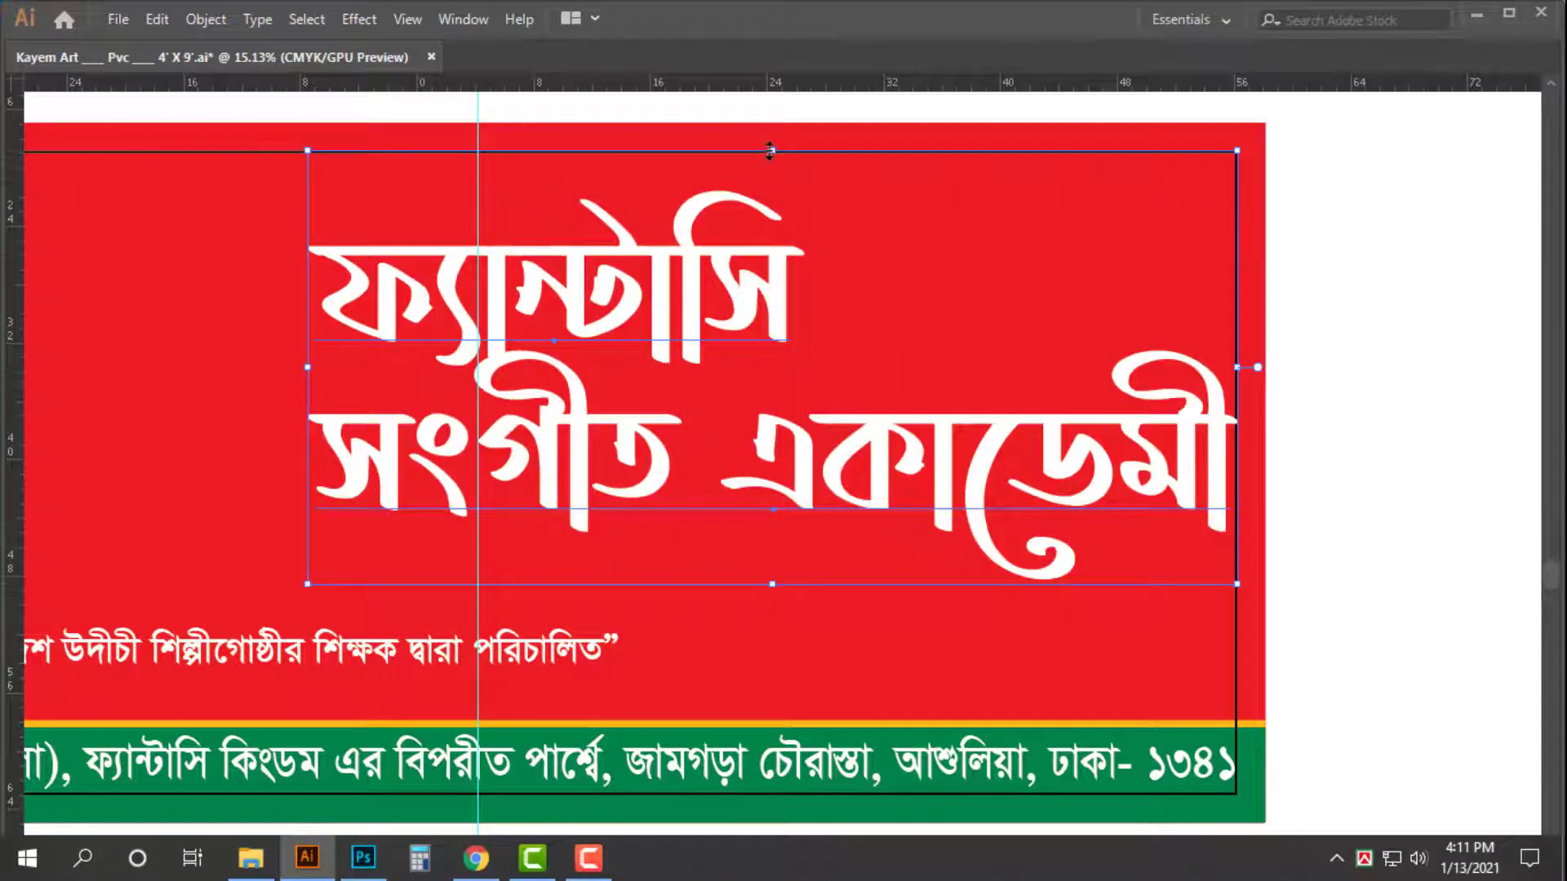
{"action": "left_click_drag", "start_coordinate": [770, 150], "coordinate": [771, 123]}
{"action": "left_click_drag", "start_coordinate": [1235, 416], "coordinate": [1200, 416]}
{"action": "left_click_drag", "start_coordinate": [1252, 435], "coordinate": [1138, 448]}
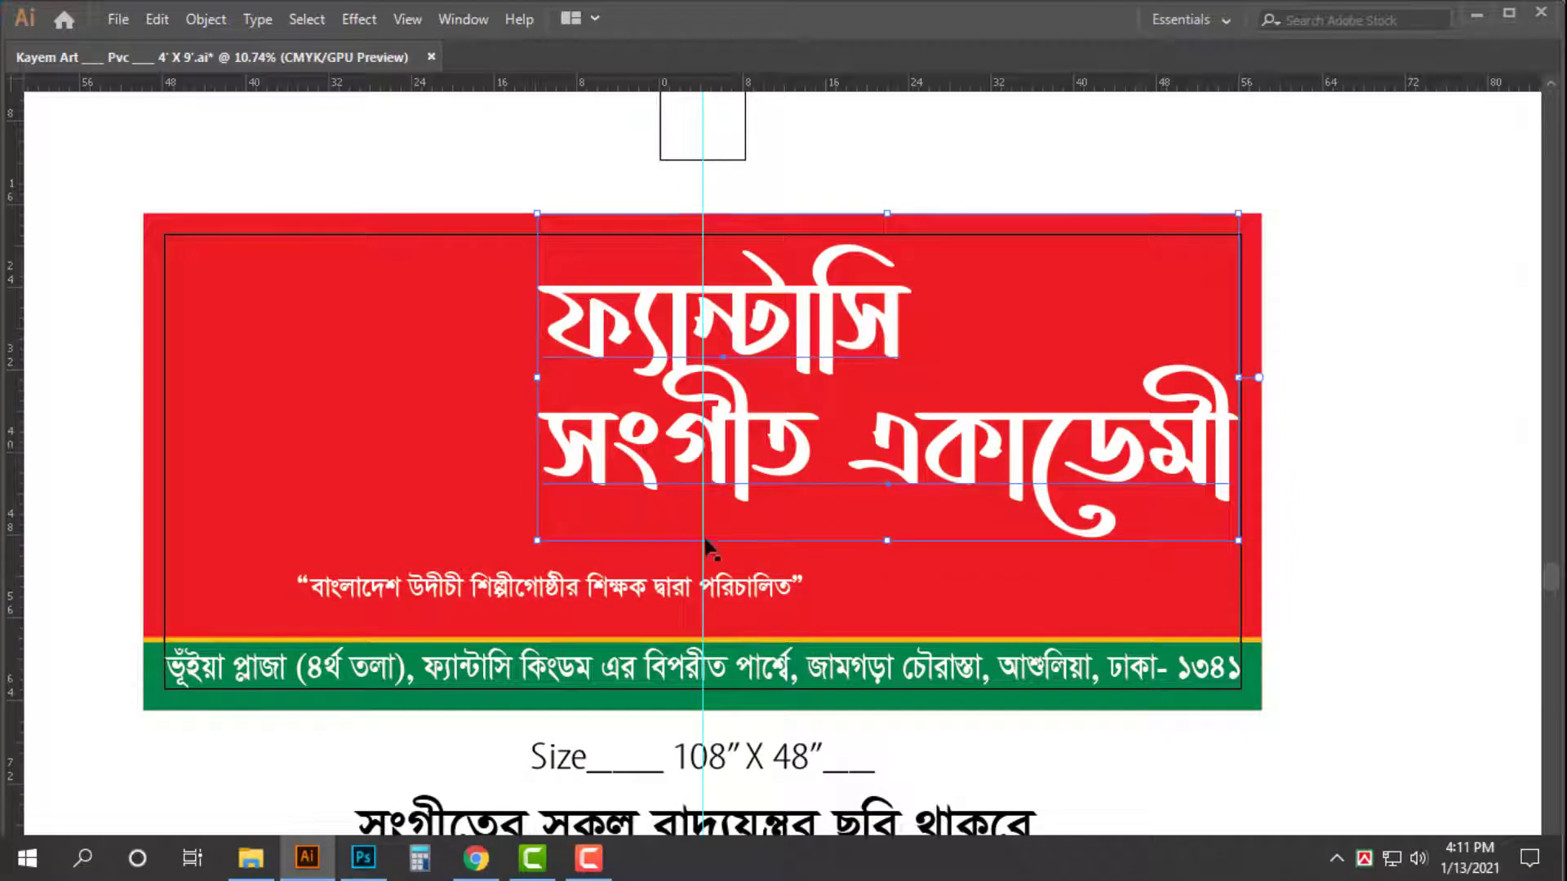
- Move the quoted tagline beneath the heading's right end, just above the green strip and ending level with the heading
{"action": "left_click_drag", "start_coordinate": [783, 562], "coordinate": [722, 558]}
{"action": "left_click_drag", "start_coordinate": [573, 552], "coordinate": [514, 542]}
{"action": "left_click_drag", "start_coordinate": [649, 583], "coordinate": [1124, 517]}
{"action": "left_click", "coordinate": [661, 499]}
{"action": "left_click", "coordinate": [1408, 485]}
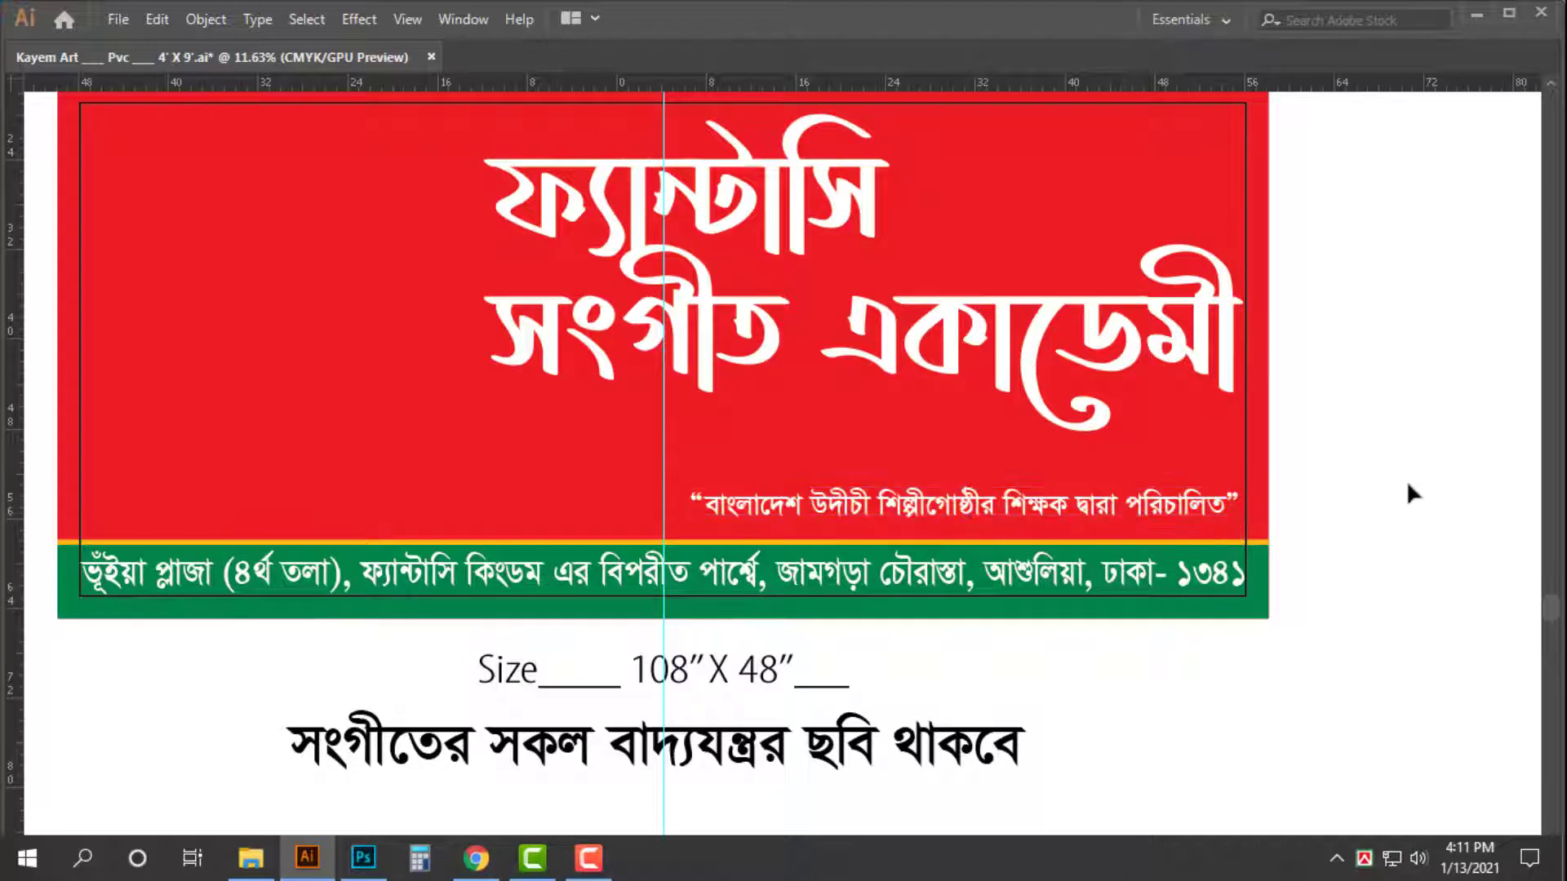
{"action": "left_click_drag", "start_coordinate": [1377, 484], "coordinate": [1335, 531]}
{"action": "left_click_drag", "start_coordinate": [1253, 422], "coordinate": [1247, 499]}
{"action": "left_click_drag", "start_coordinate": [961, 532], "coordinate": [1006, 530]}
{"action": "left_click_drag", "start_coordinate": [955, 472], "coordinate": [980, 482]}
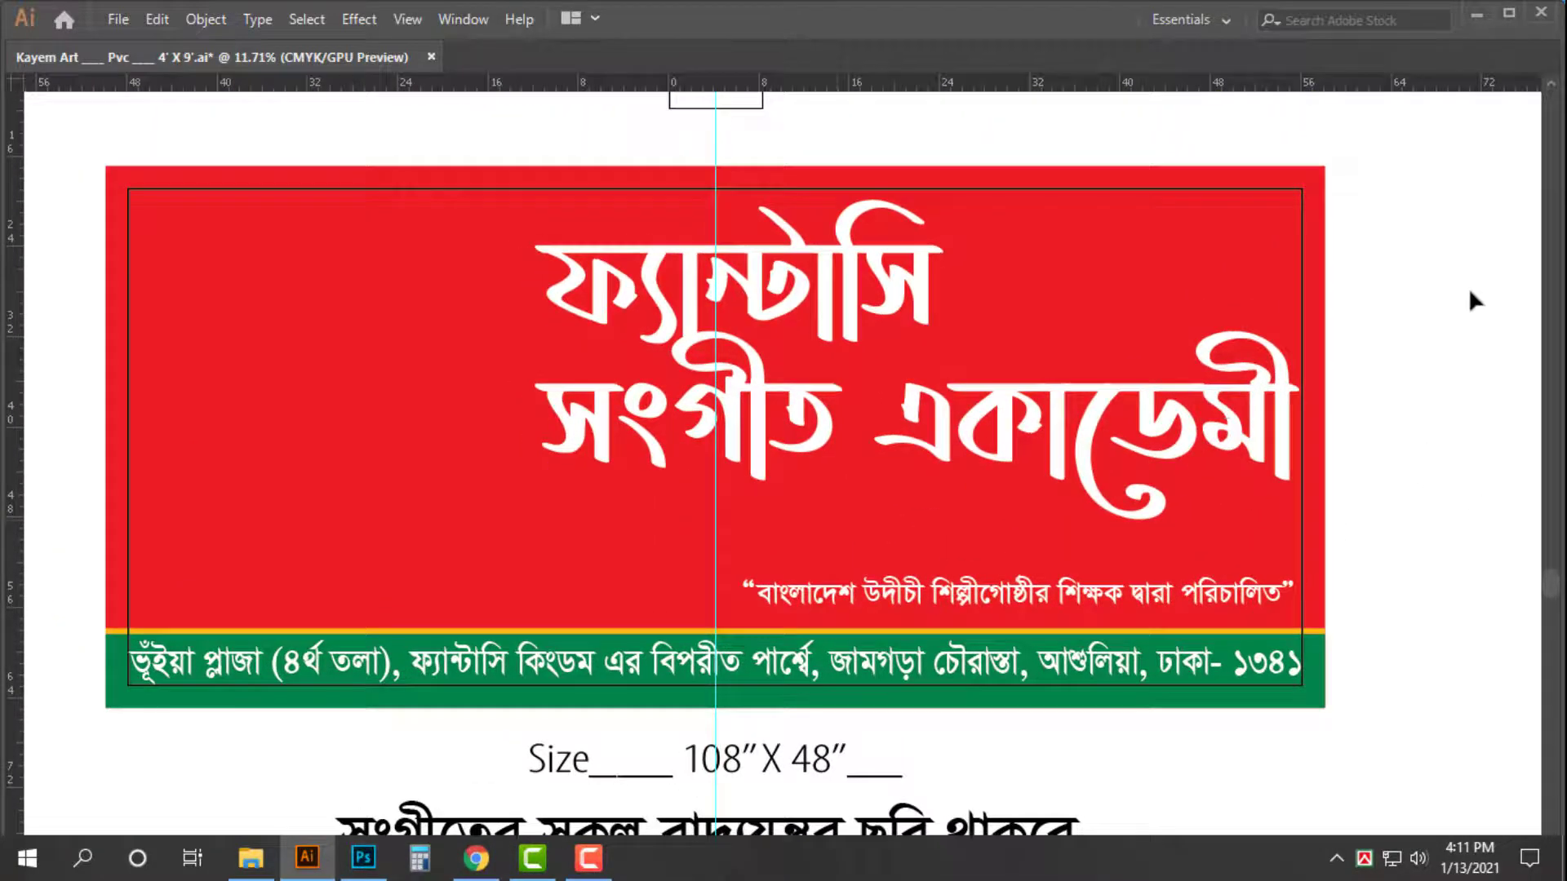
{"action": "left_click", "coordinate": [1419, 320], "text": "ctrl"}
{"action": "left_click_drag", "start_coordinate": [1409, 318], "coordinate": [1385, 304]}
{"action": "left_click_drag", "start_coordinate": [946, 541], "coordinate": [1402, 326]}
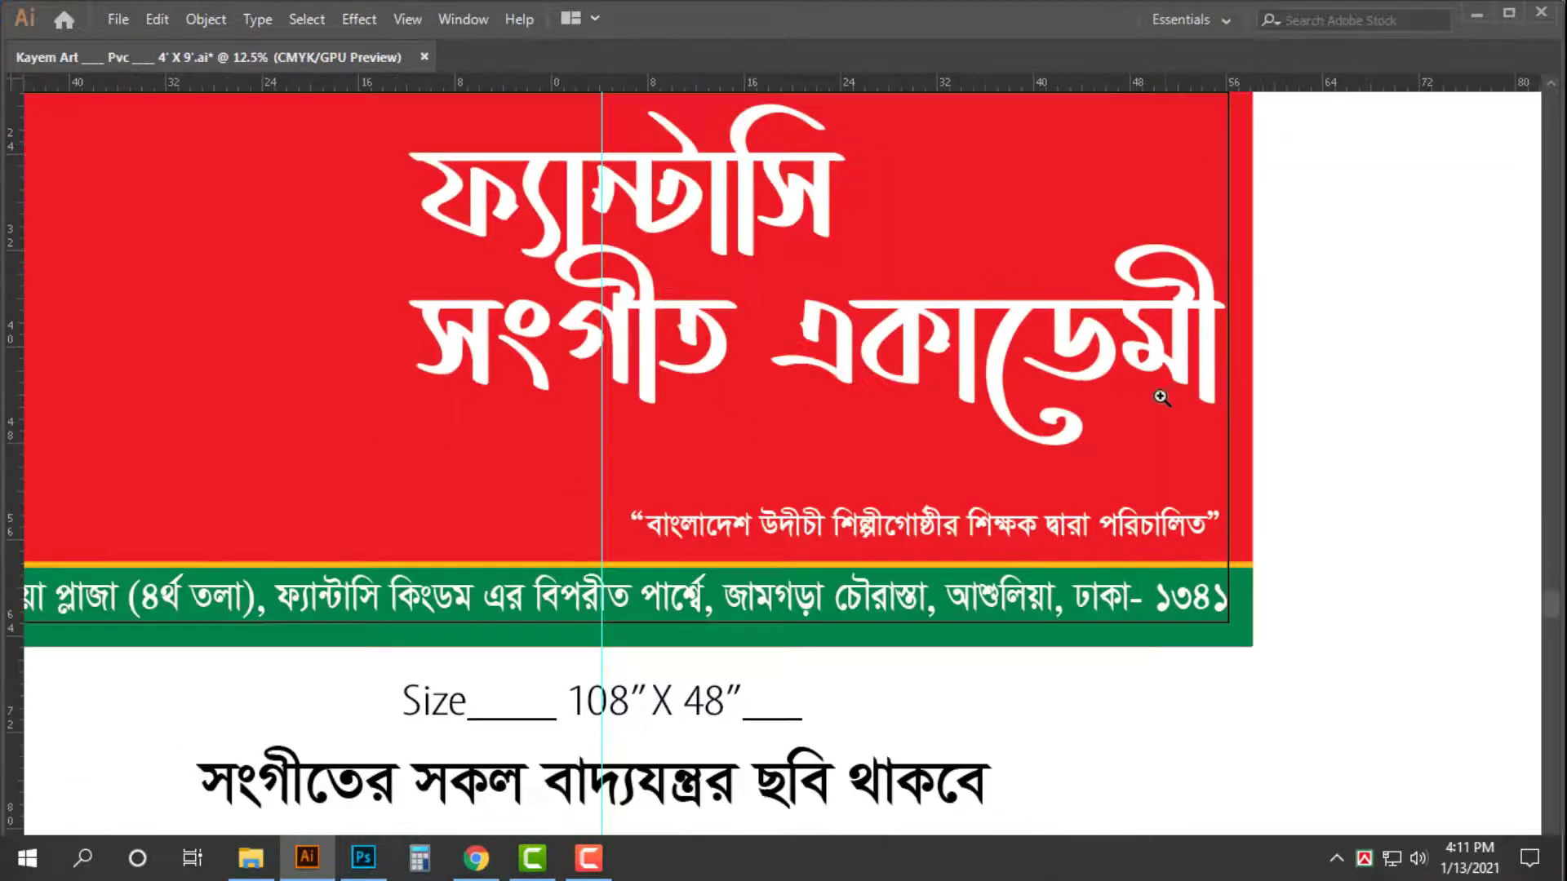
{"action": "left_click_drag", "start_coordinate": [1161, 397], "coordinate": [1049, 401]}
{"action": "left_click_drag", "start_coordinate": [808, 408], "coordinate": [780, 457]}
{"action": "left_click_drag", "start_coordinate": [440, 326], "coordinate": [470, 328]}
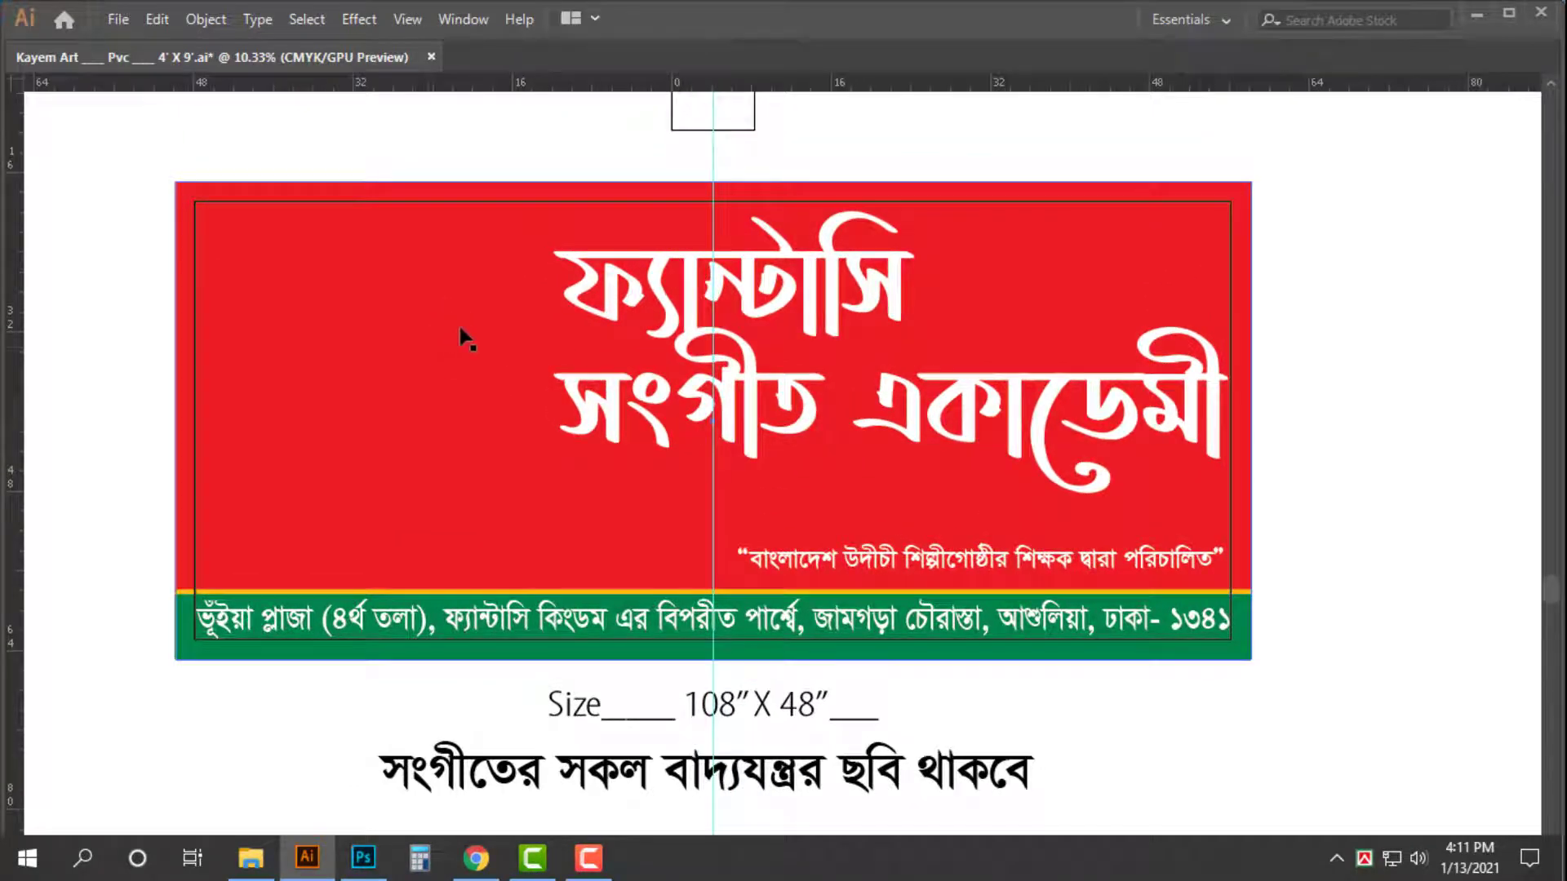
- Draw a slanted line across the banner's left half, running from above its upper edge to below its lower edge
{"action": "key", "text": "ctrl+shift+a"}
{"action": "key", "text": "backslash"}
{"action": "left_click_drag", "start_coordinate": [418, 153], "coordinate": [732, 684]}
{"action": "key", "text": "v"}
{"action": "left_click", "coordinate": [442, 153]}
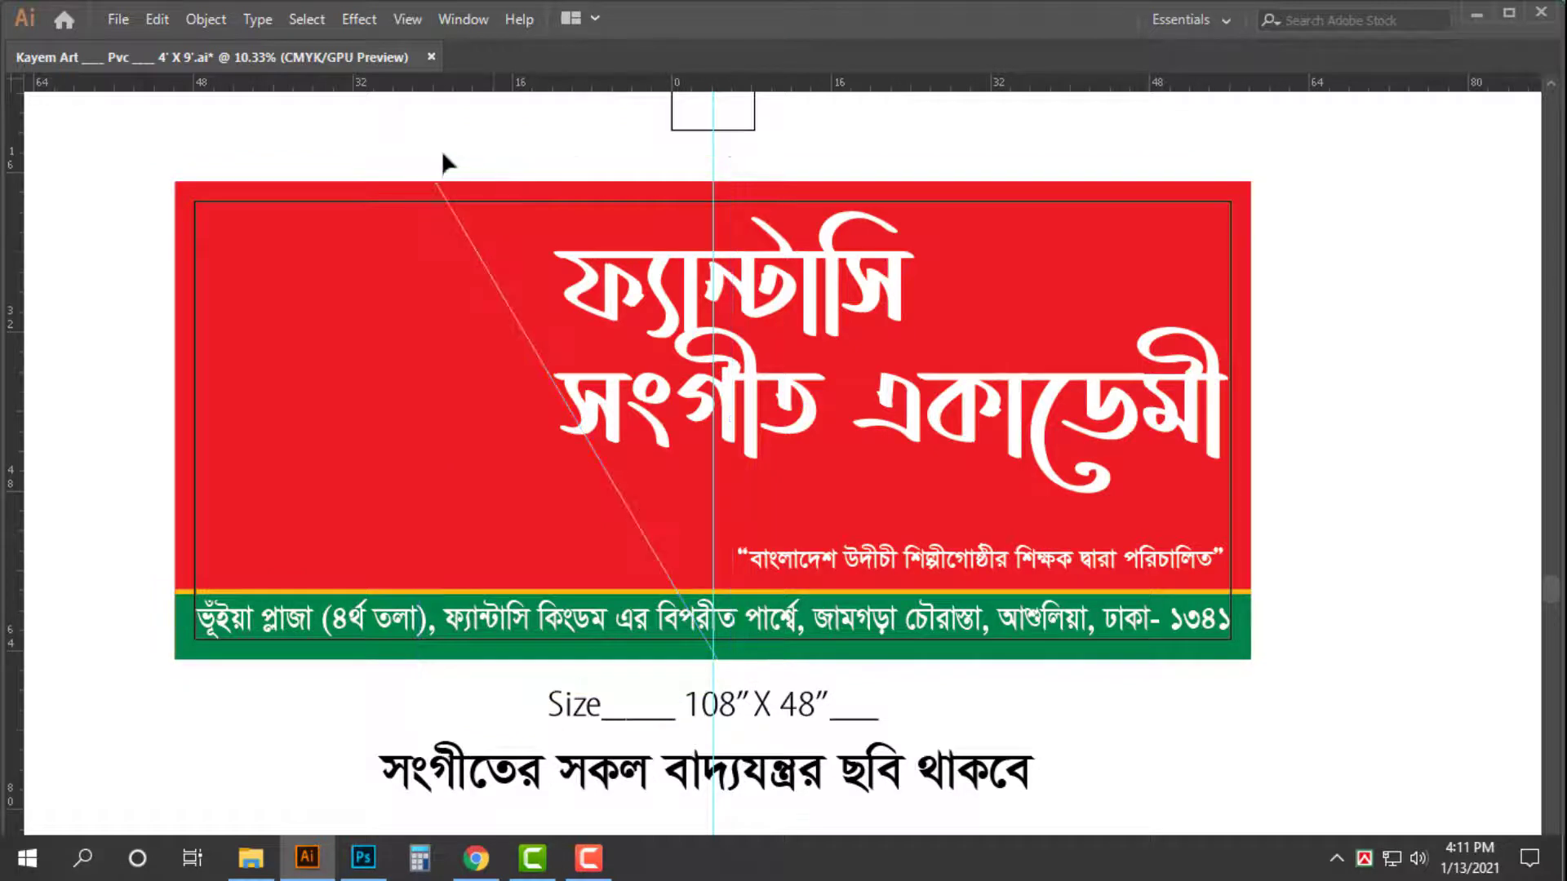
- Rotate the slanted line slightly steeper and shift it about 3.7 in to the left, clear of the heading
{"action": "left_click", "coordinate": [422, 160]}
{"action": "left_click_drag", "start_coordinate": [741, 420], "coordinate": [473, 284]}
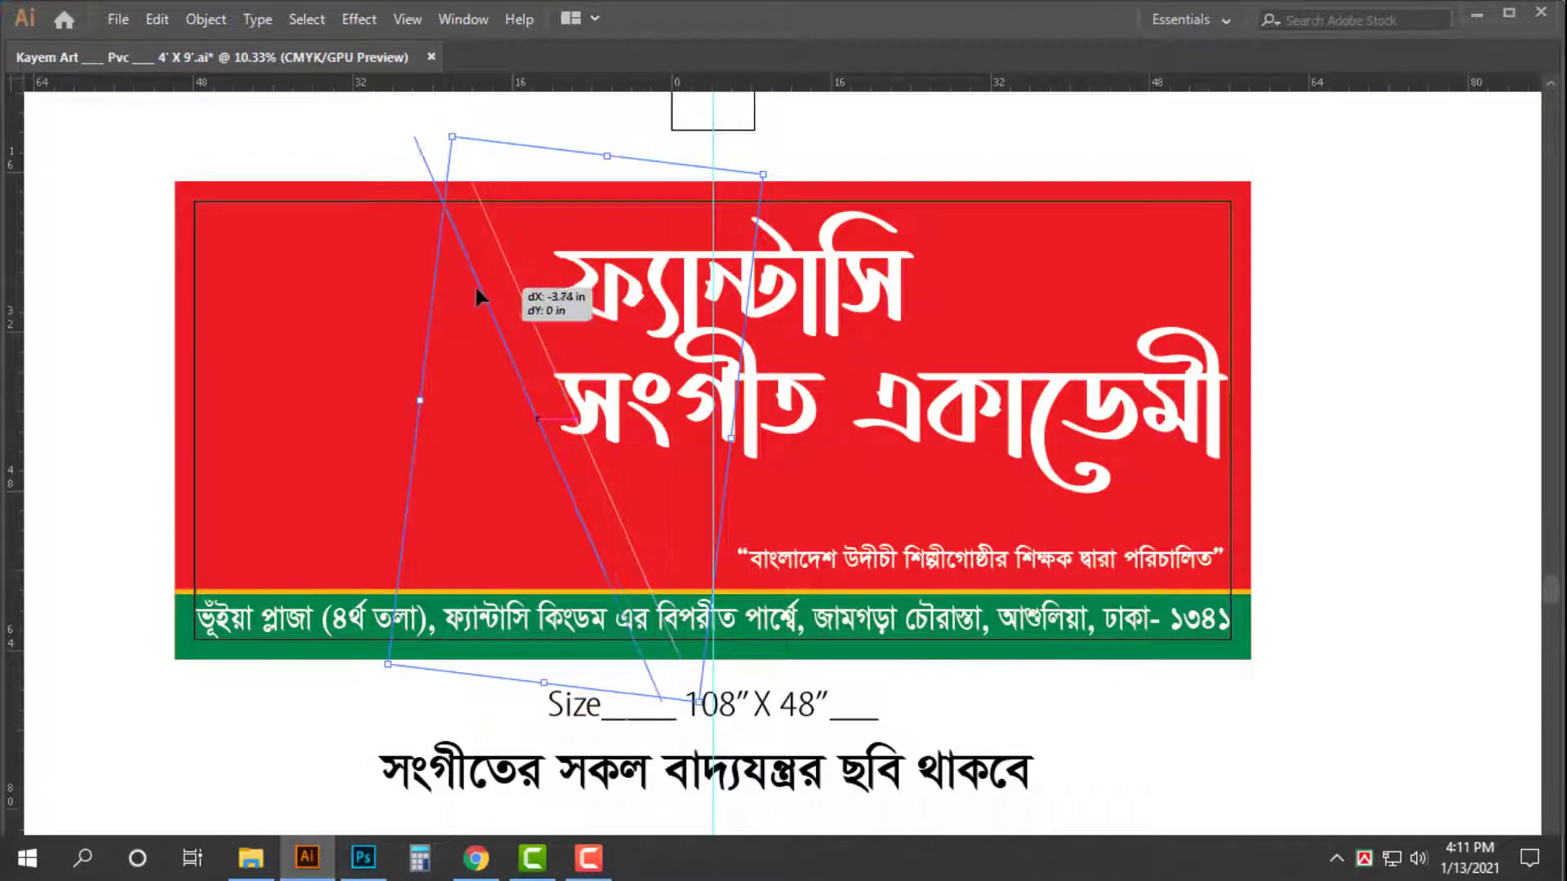
{"action": "scroll", "coordinate": [542, 514], "scroll_direction": "up", "scroll_amount": 1}
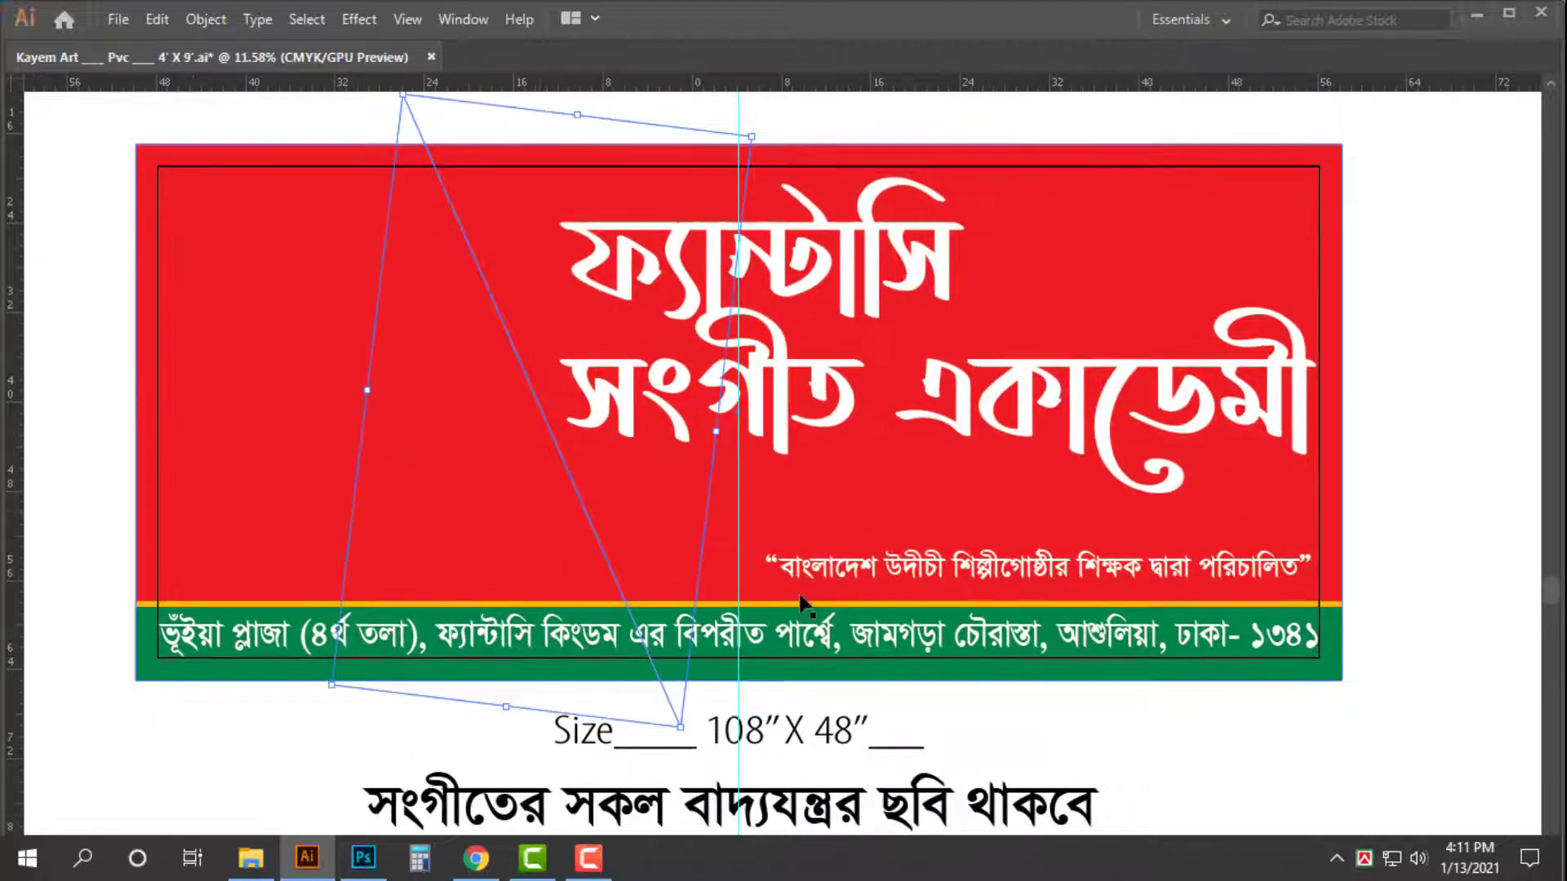
- Divide the red background rectangle along the slanted line with Pathfinder Divide and ungroup the resulting pieces
{"action": "left_click", "coordinate": [1206, 244]}
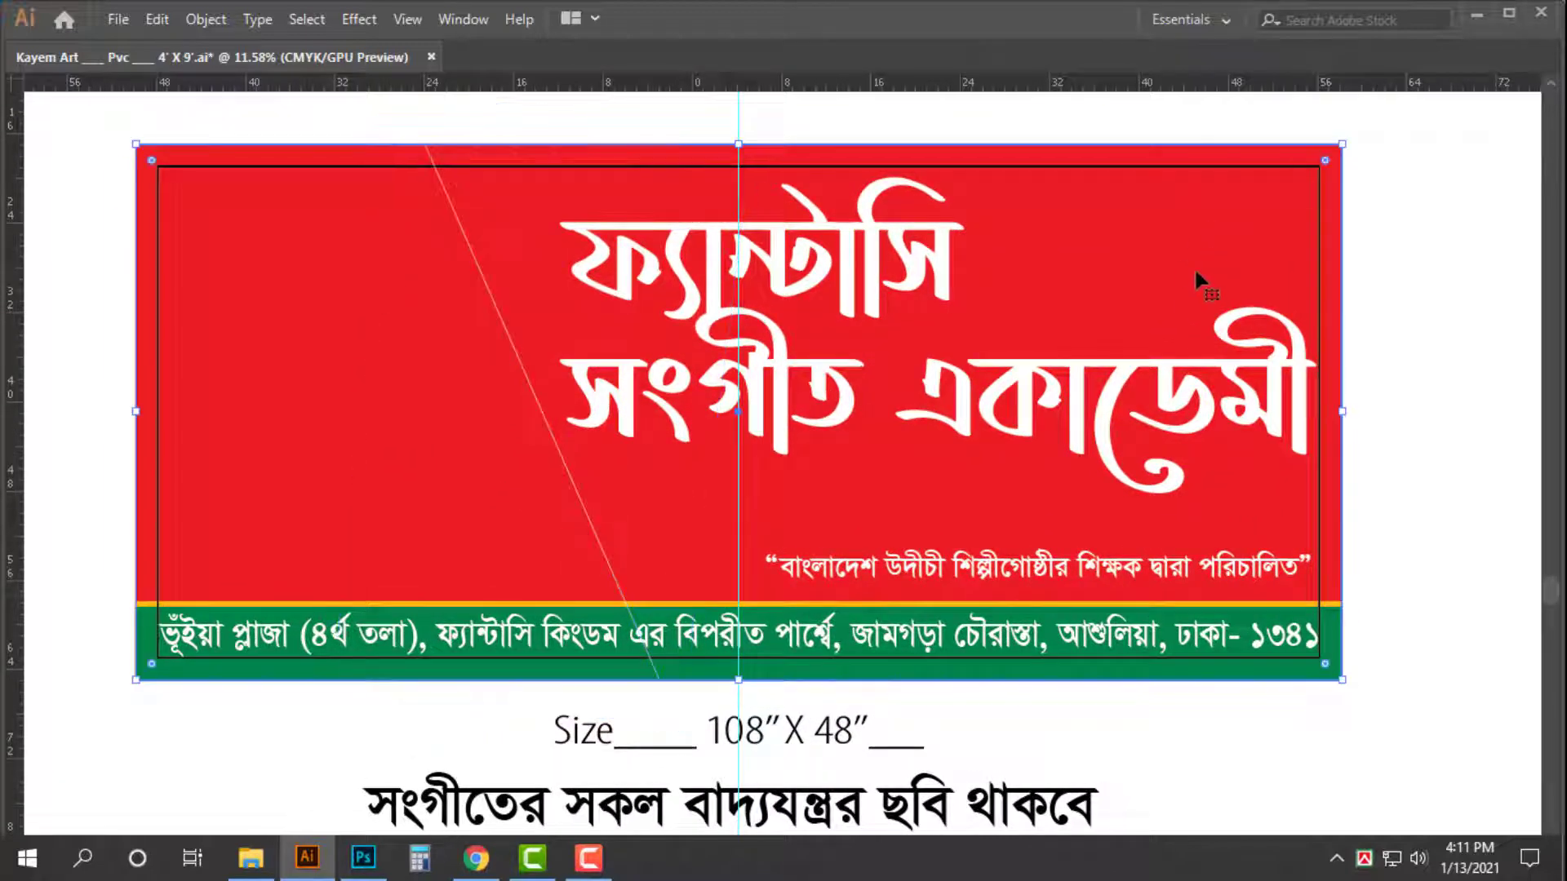
{"action": "left_click", "coordinate": [442, 188], "text": "shift"}
{"action": "key", "text": "Tab"}
{"action": "left_click", "coordinate": [1429, 686]}
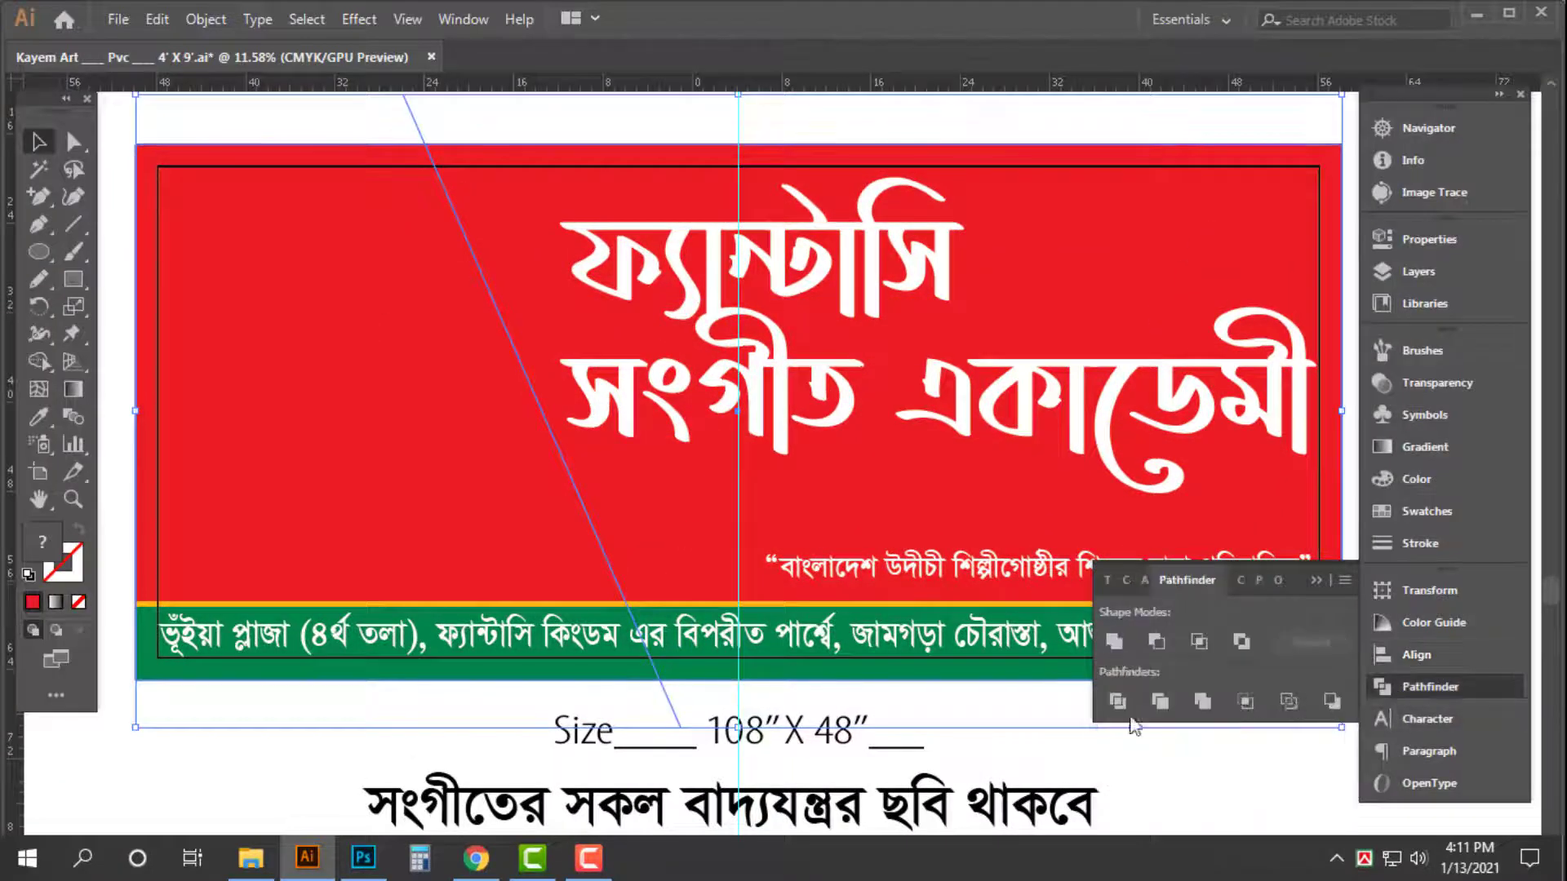
{"action": "left_click", "coordinate": [1118, 701]}
{"action": "key", "text": "Tab"}
{"action": "right_click", "coordinate": [500, 301]}
{"action": "left_click", "coordinate": [608, 493]}
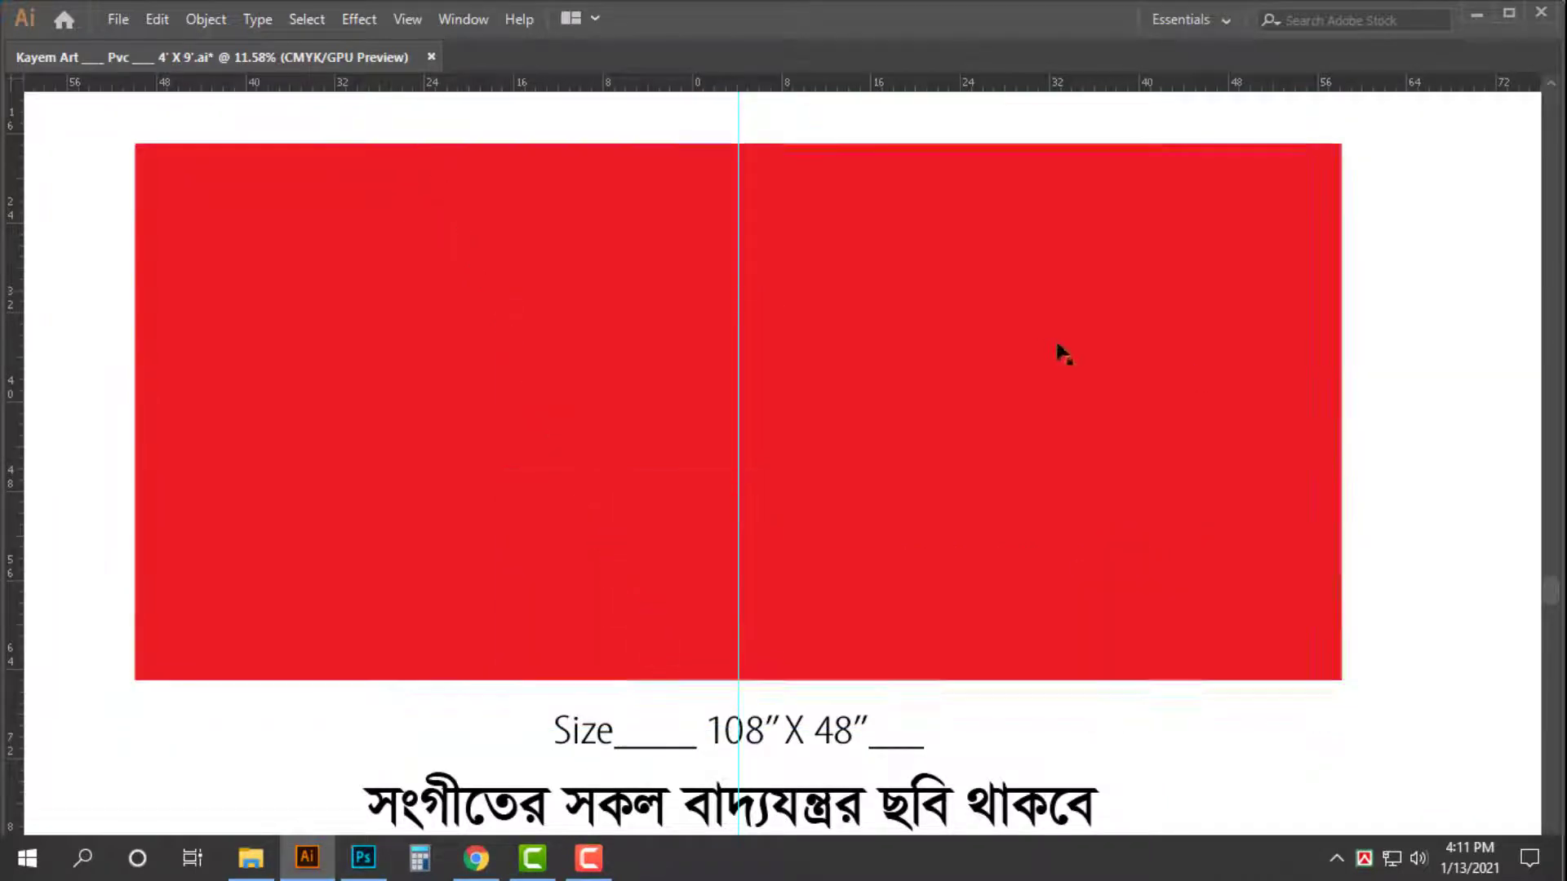
- Send the left slanted red piece behind the frame, address text and green strip
{"action": "left_click", "coordinate": [232, 408]}
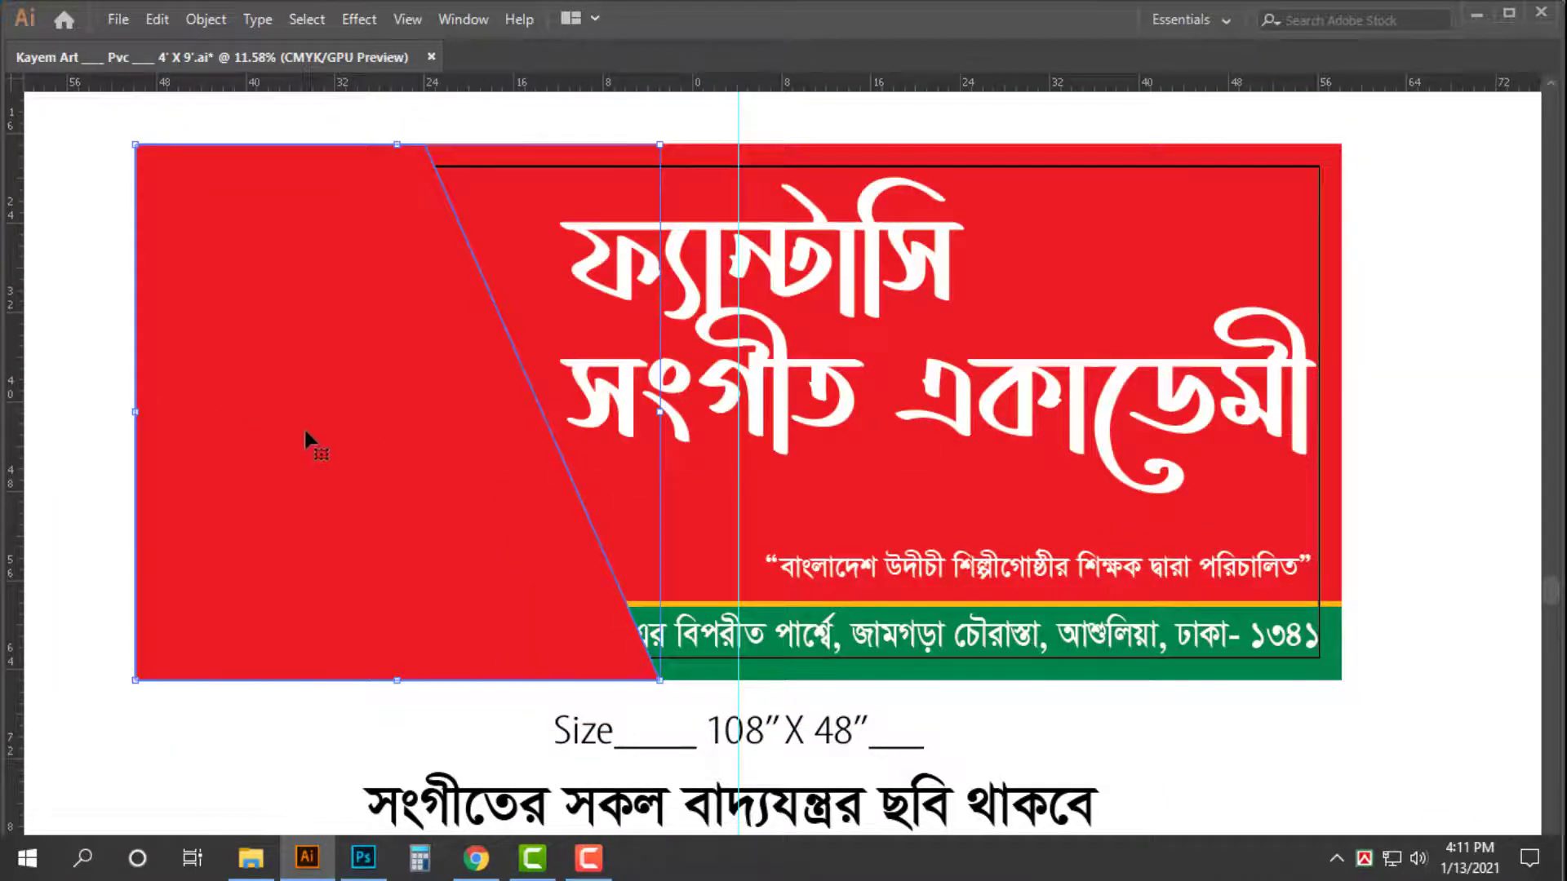
{"action": "key", "text": "ctrl+shift+bracketleft"}
{"action": "key", "text": "a"}
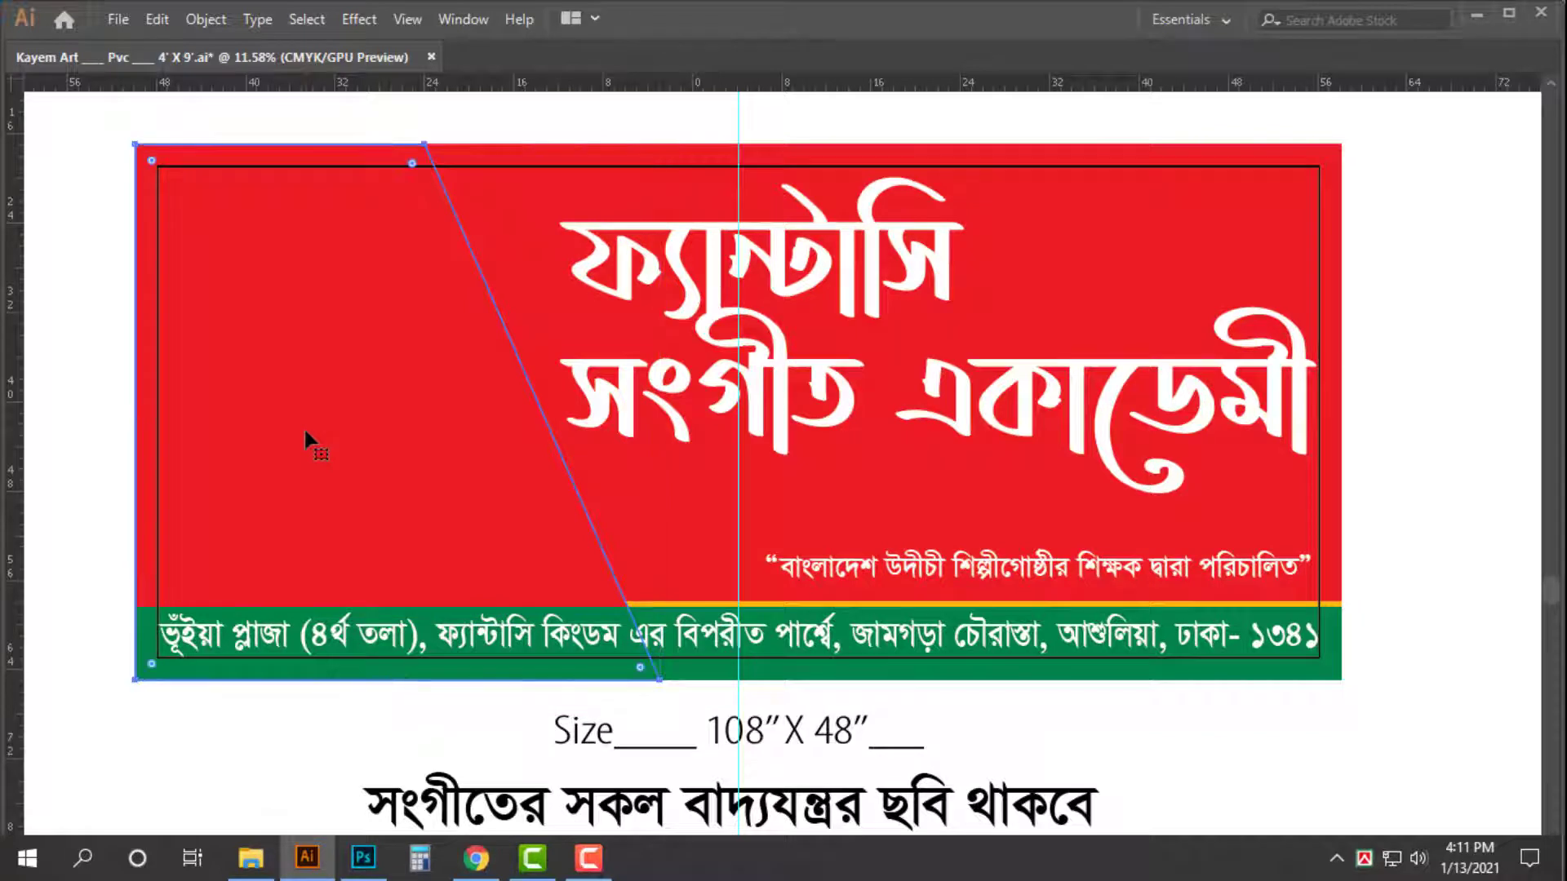
{"action": "key", "text": "ctrl+bracketleft"}
{"action": "key", "text": "v"}
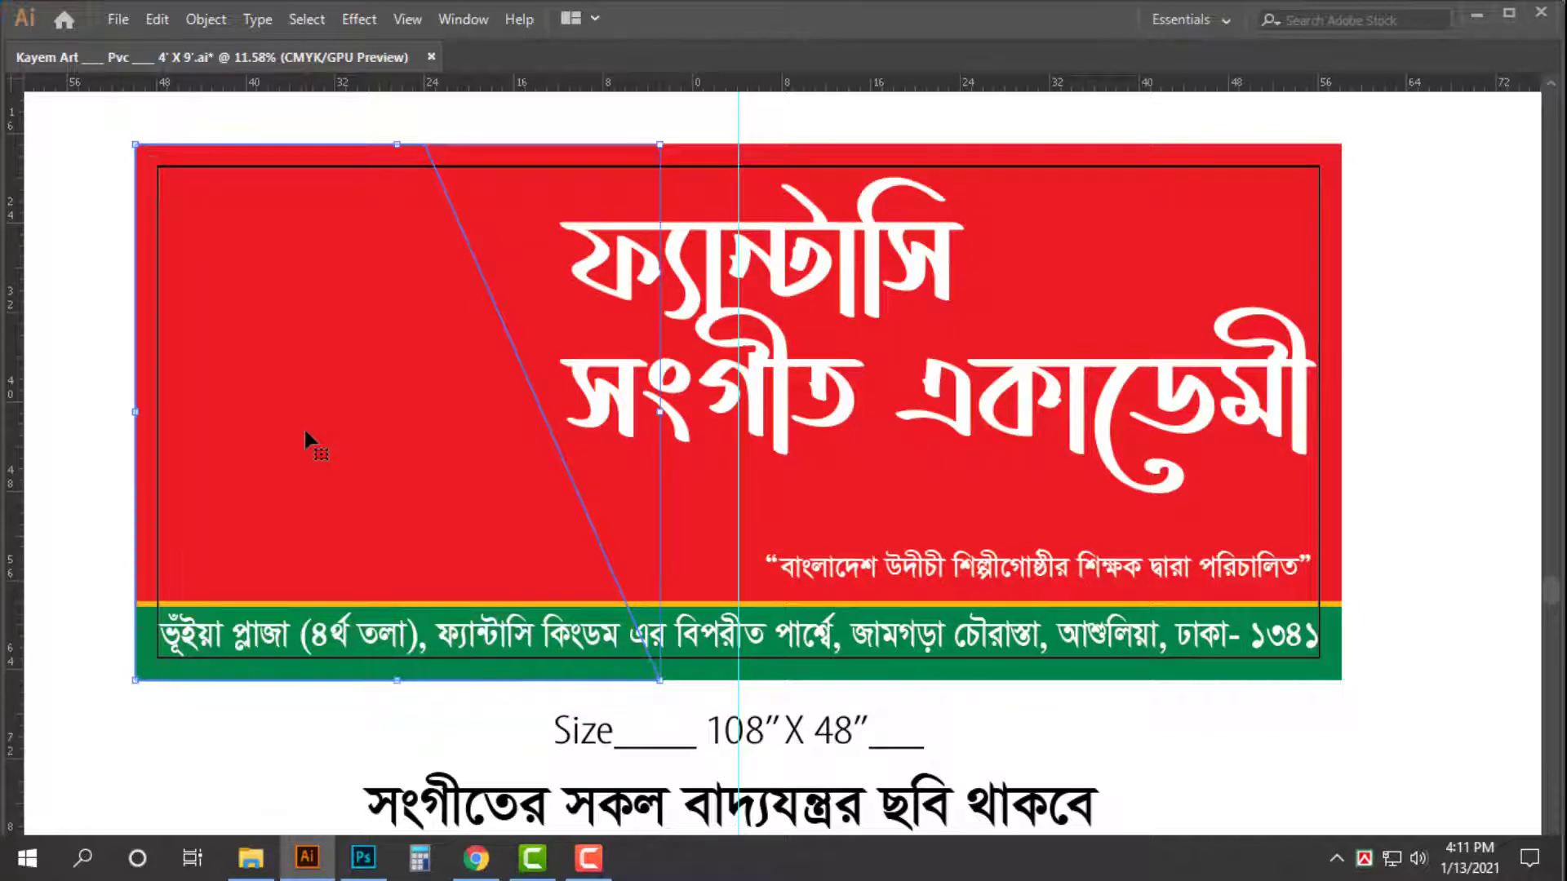
- Fill the left slanted piece with white and deselect it
{"action": "key", "text": "Tab"}
{"action": "left_click", "coordinate": [1458, 485]}
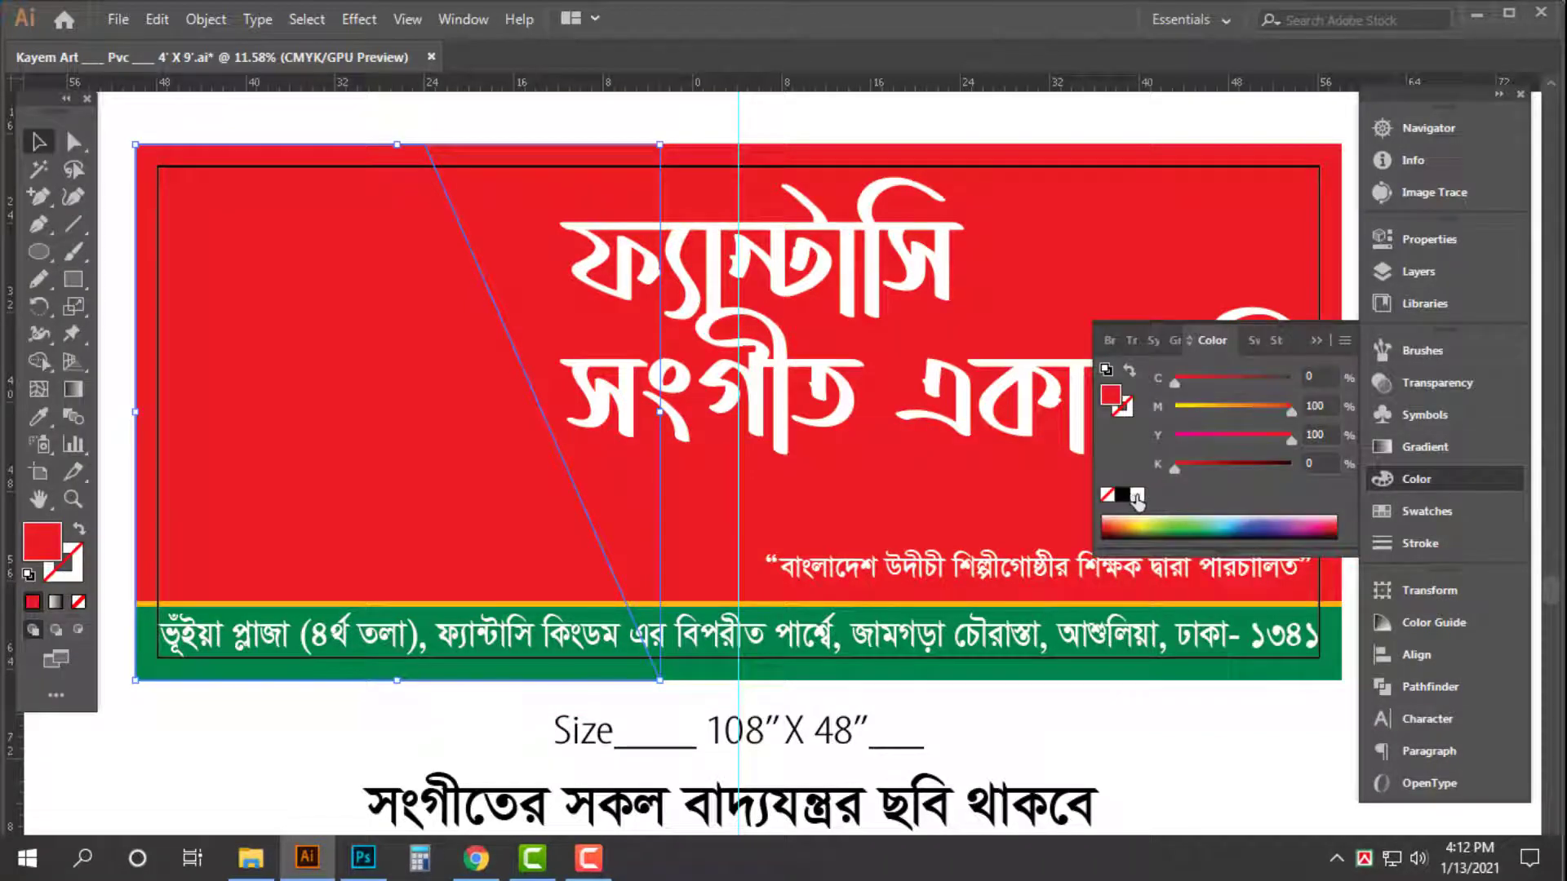
{"action": "left_click", "coordinate": [1136, 502]}
{"action": "key", "text": "Tab"}
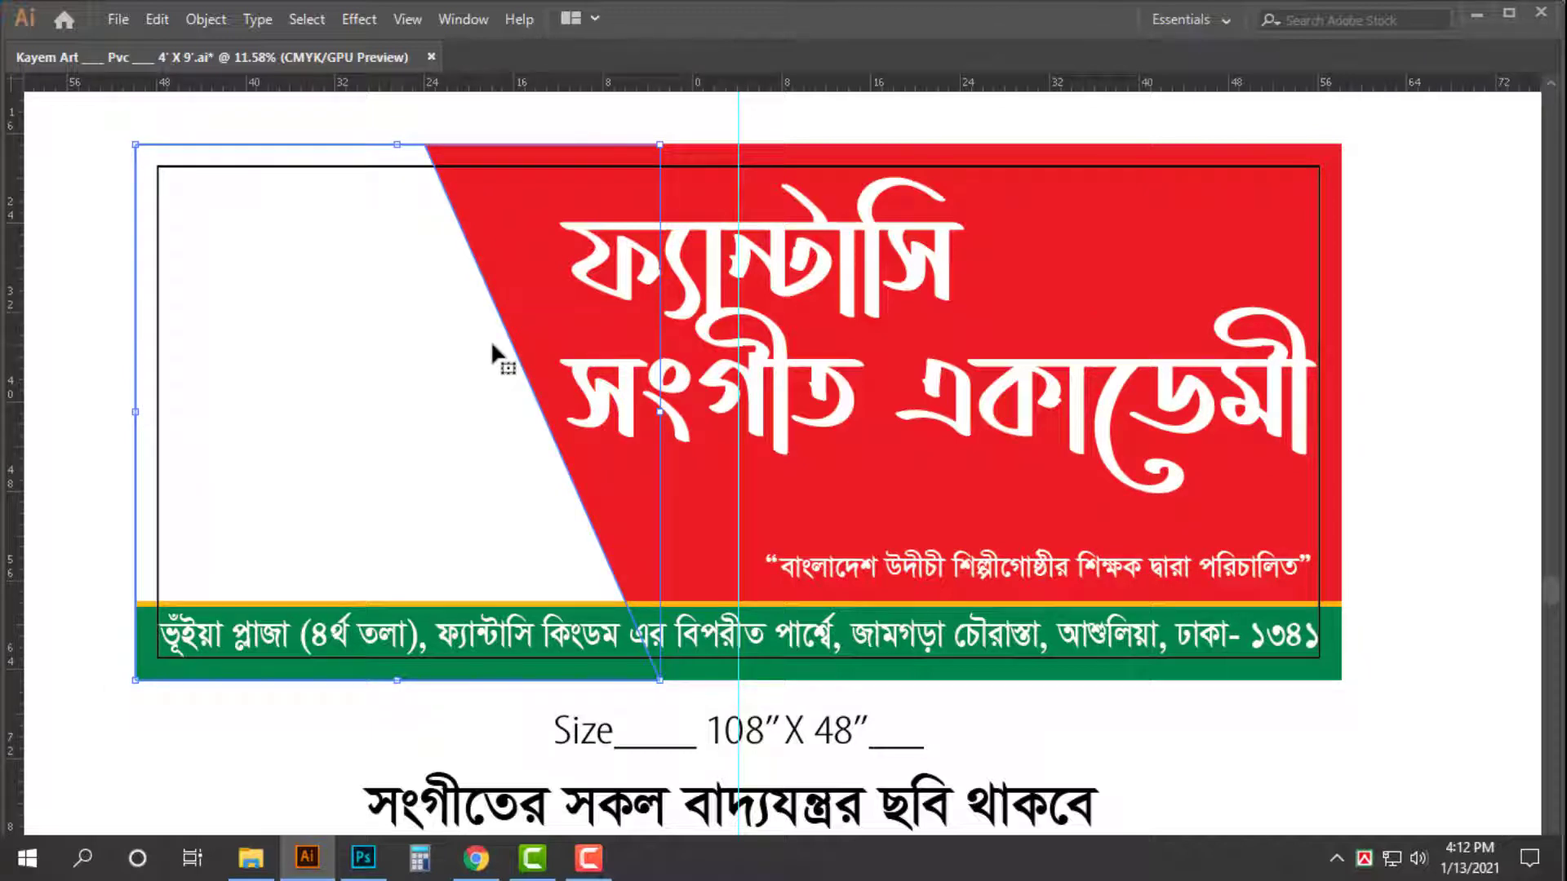
{"action": "left_click", "coordinate": [68, 314]}
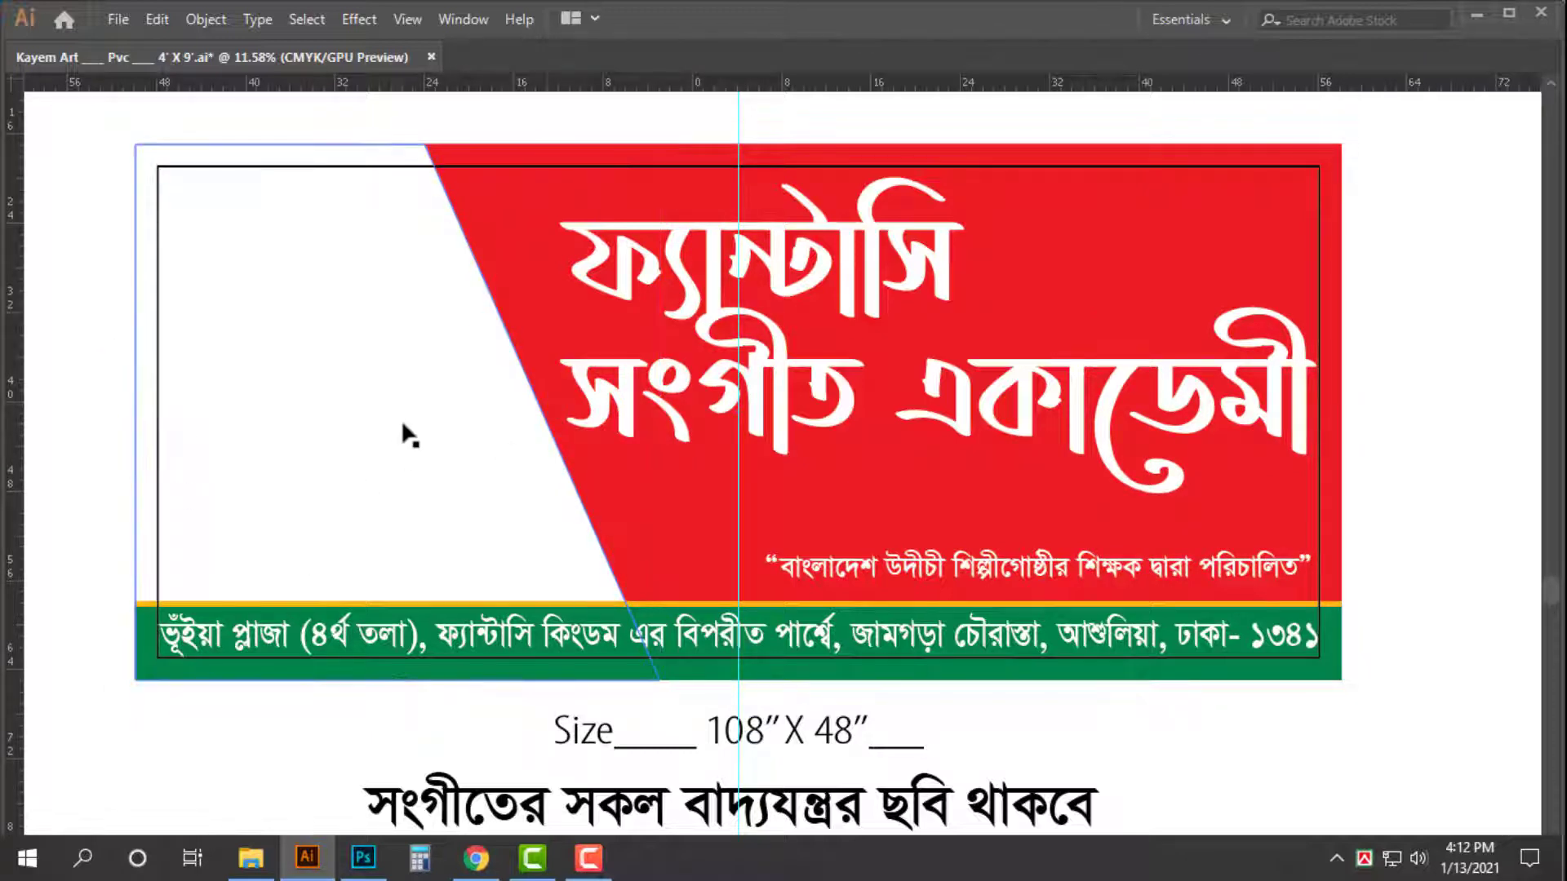
- Nudge the white piece down and right and raise its lower edge, leaving a thin red margin along the banner's outer edges
{"action": "left_click", "coordinate": [403, 423]}
{"action": "key", "text": "shift+Down"}
{"action": "key", "text": "shift+Right"}
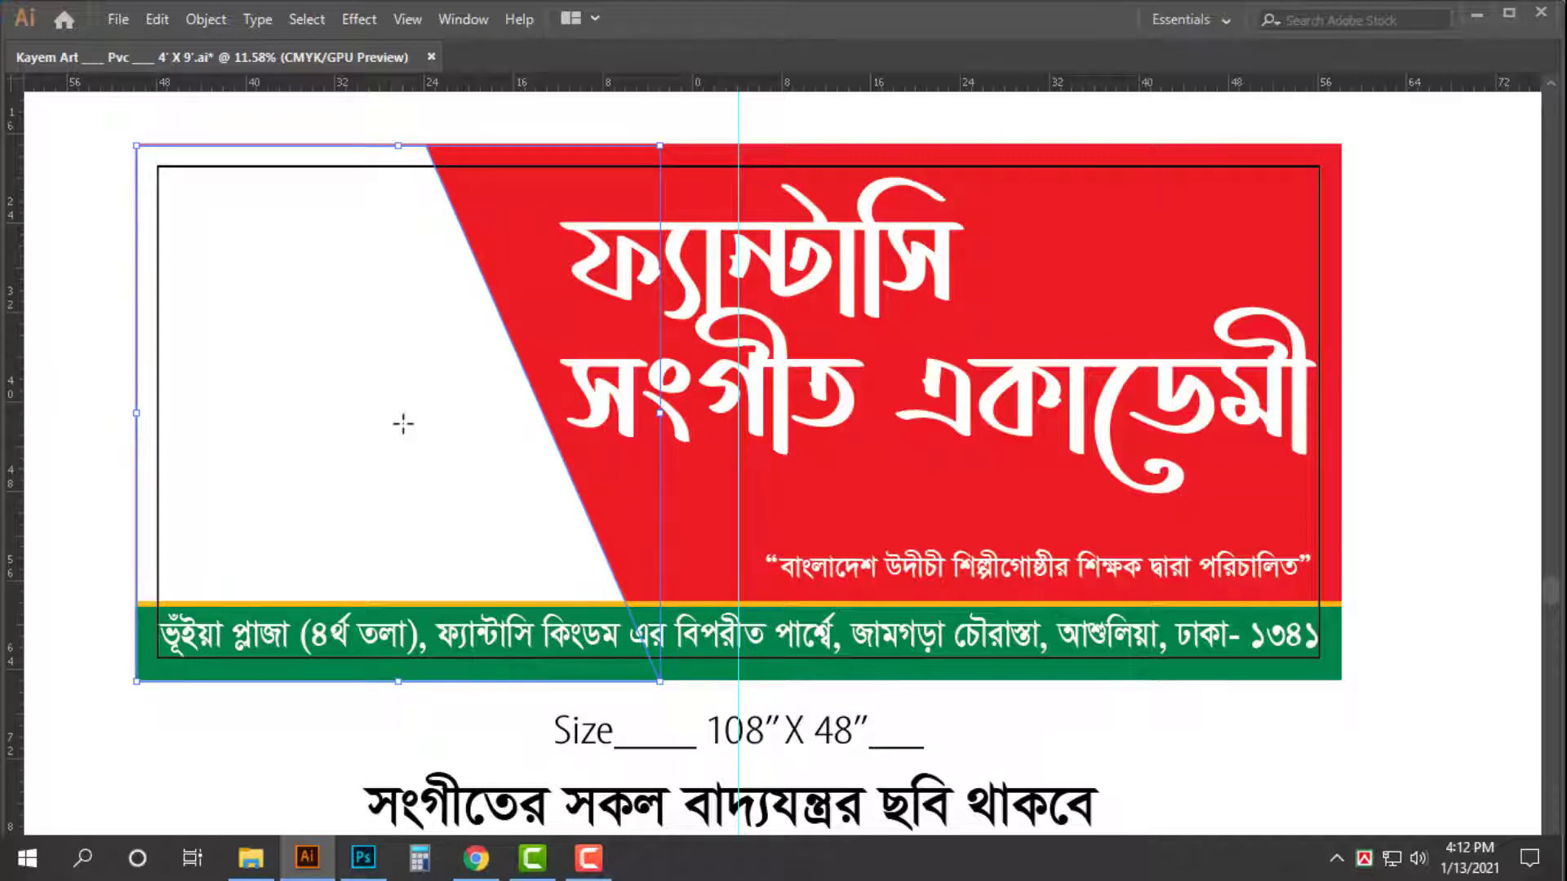
{"action": "key", "text": "shift+Down"}
{"action": "key", "text": "shift+Right"}
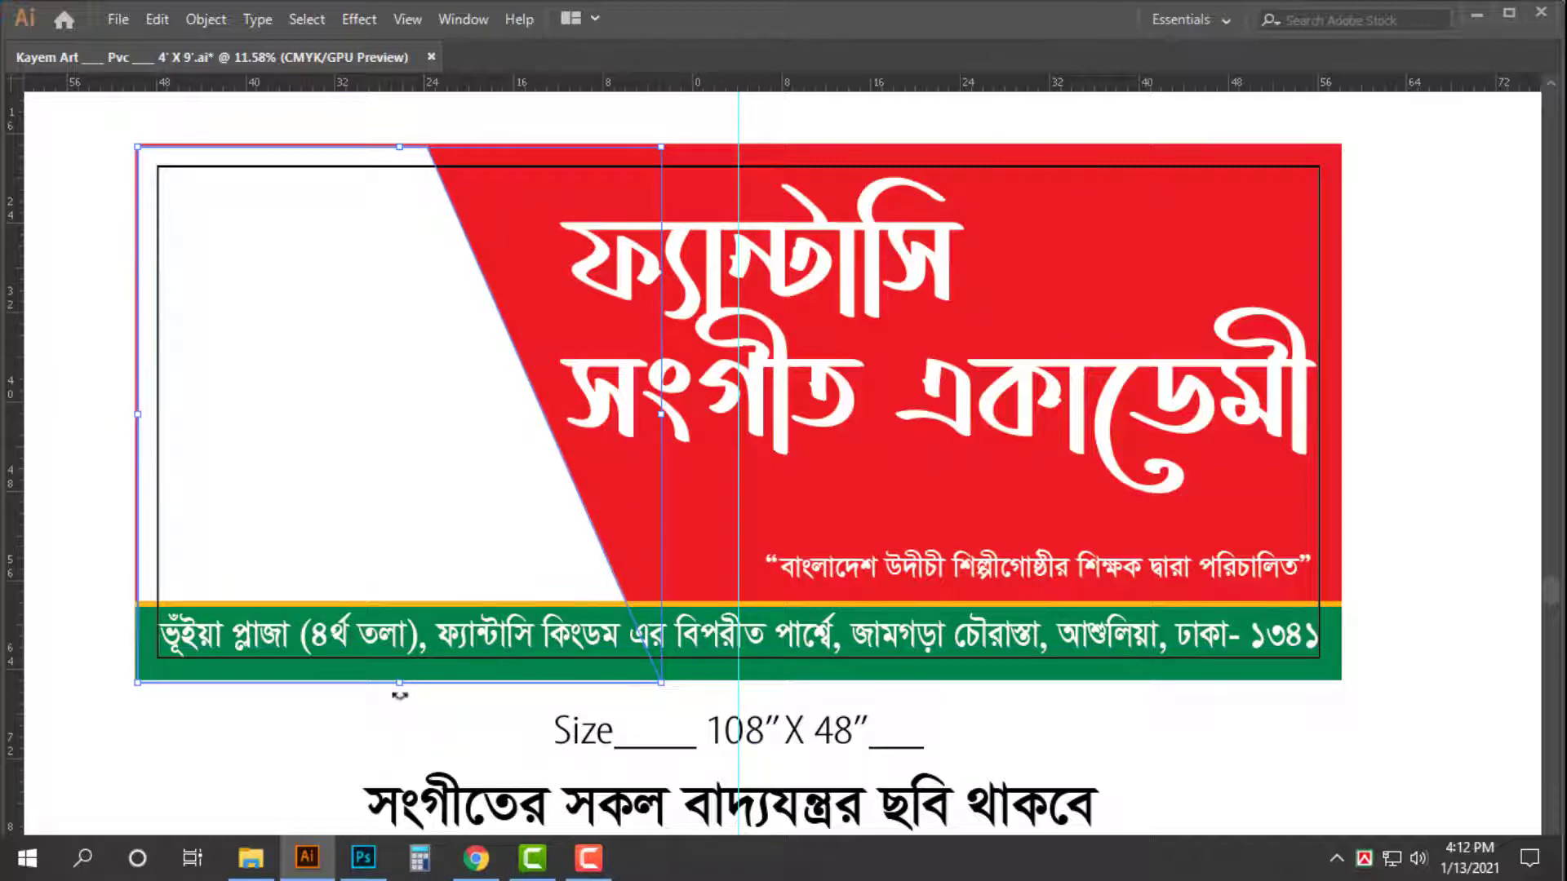
{"action": "left_click_drag", "start_coordinate": [400, 694], "coordinate": [401, 684]}
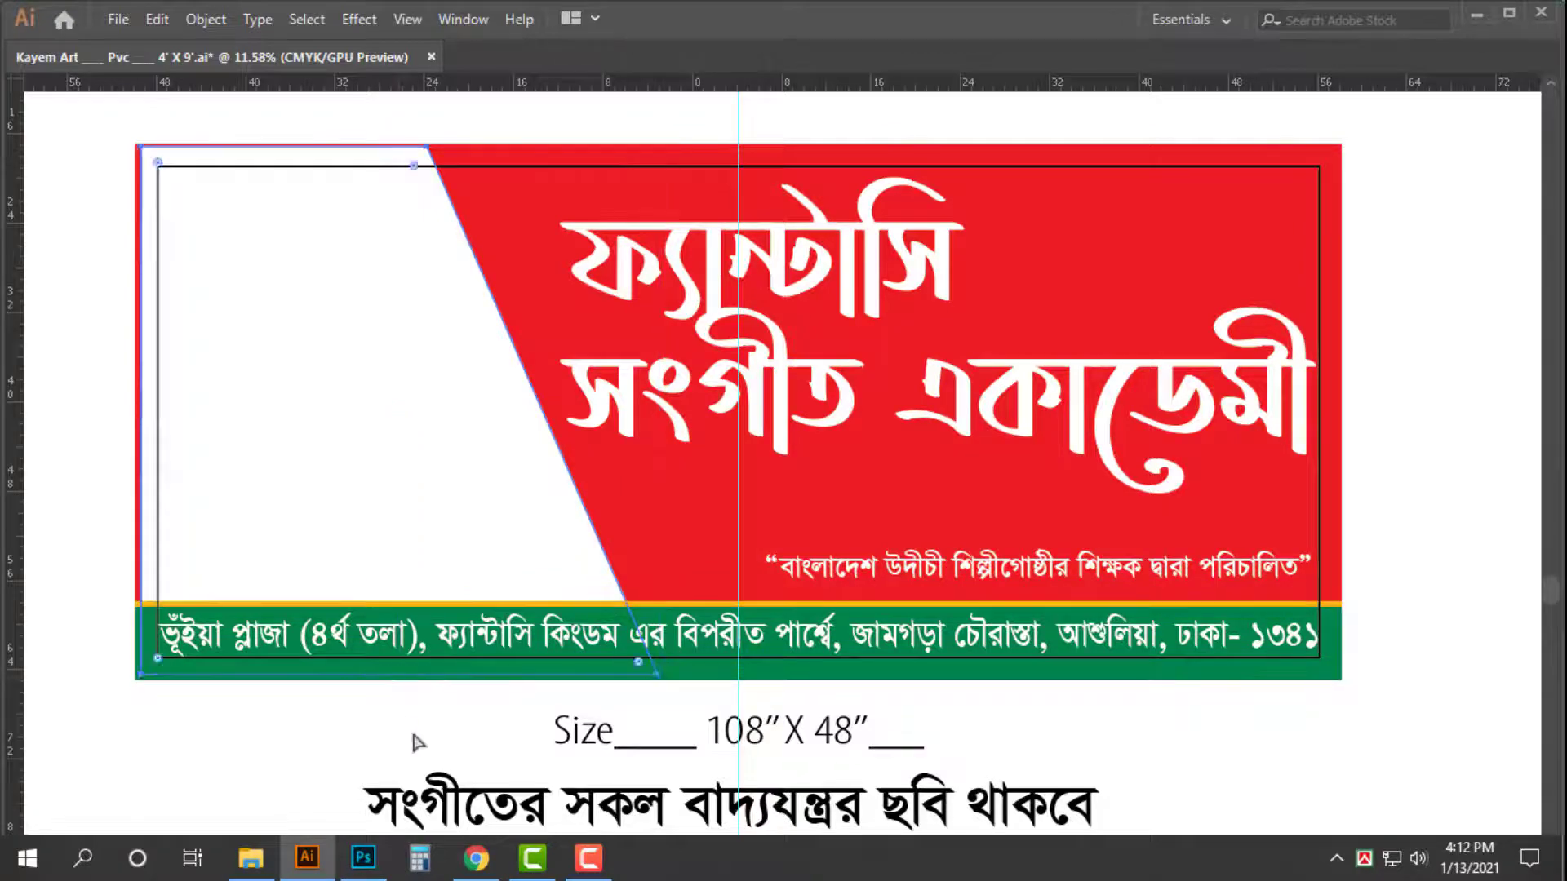
- Shift the white piece right until its left edge lines up with the inner frame
{"action": "scroll", "coordinate": [413, 738], "scroll_direction": "up", "scroll_amount": 2}
{"action": "left_click_drag", "start_coordinate": [488, 653], "coordinate": [489, 638]}
{"action": "scroll", "coordinate": [518, 651], "scroll_direction": "down", "scroll_amount": 2}
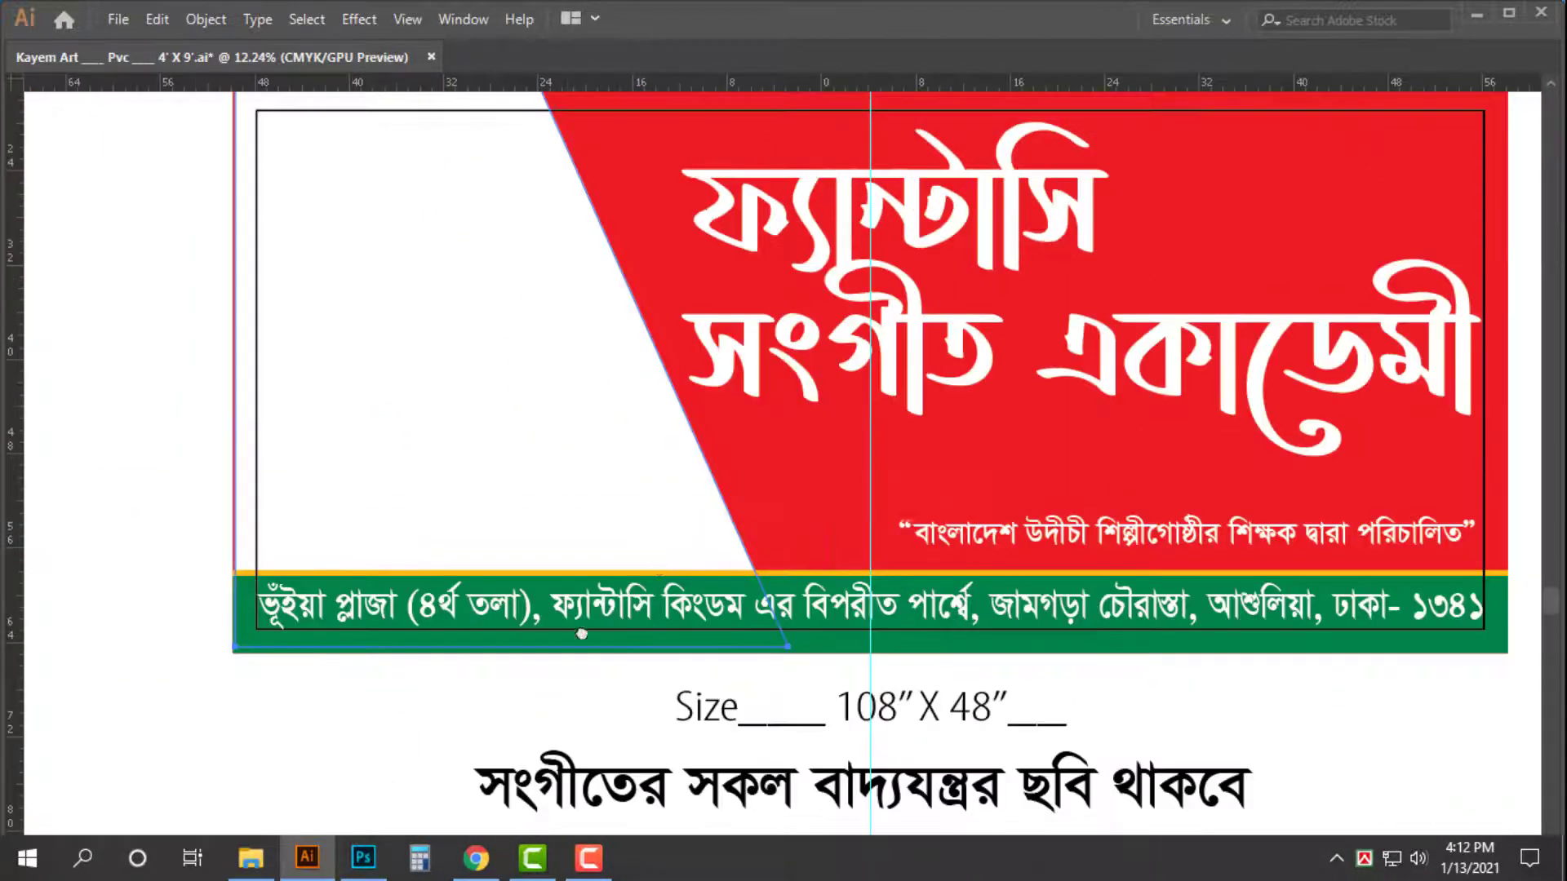
{"action": "scroll", "coordinate": [517, 531], "scroll_direction": "up", "scroll_amount": 1}
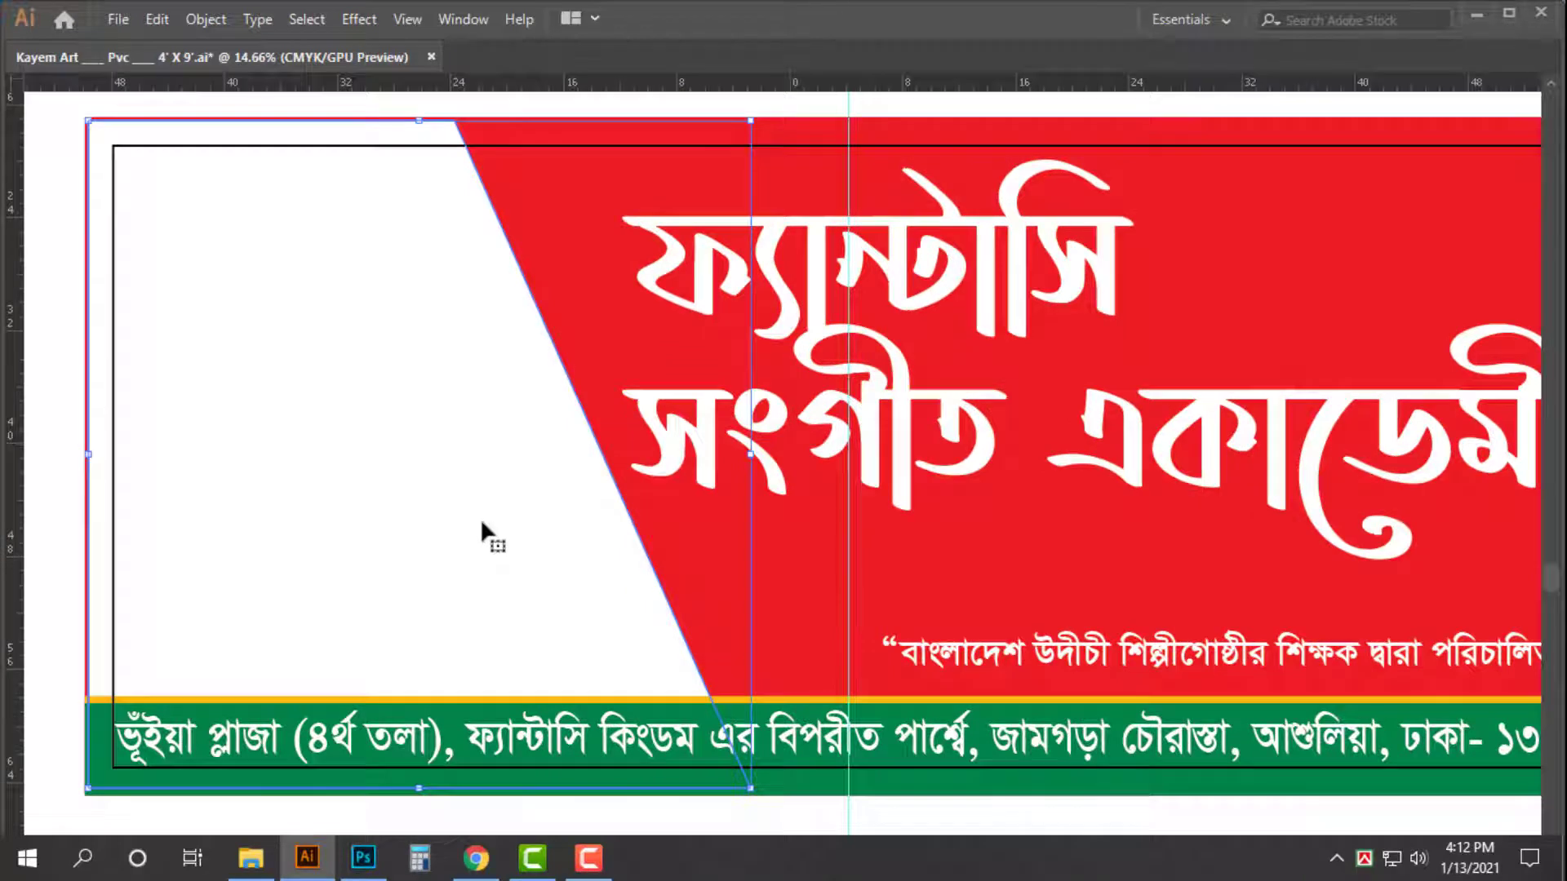
{"action": "left_click_drag", "start_coordinate": [481, 524], "coordinate": [476, 517]}
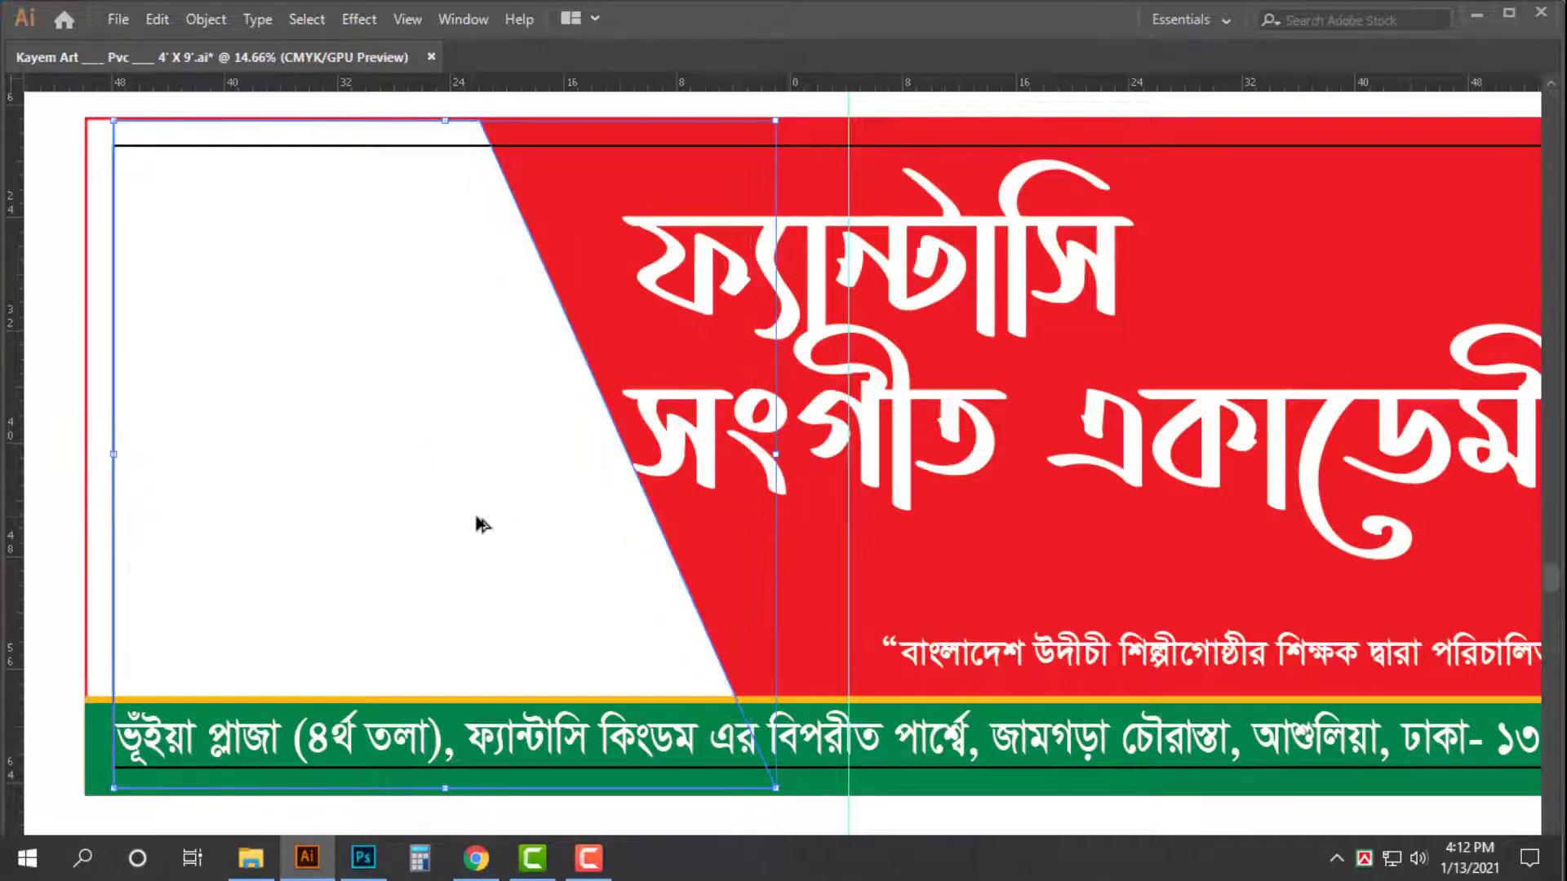
- Set the opacity of the selected white slanted piece to 70% and deselect it
{"action": "key", "text": "Tab"}
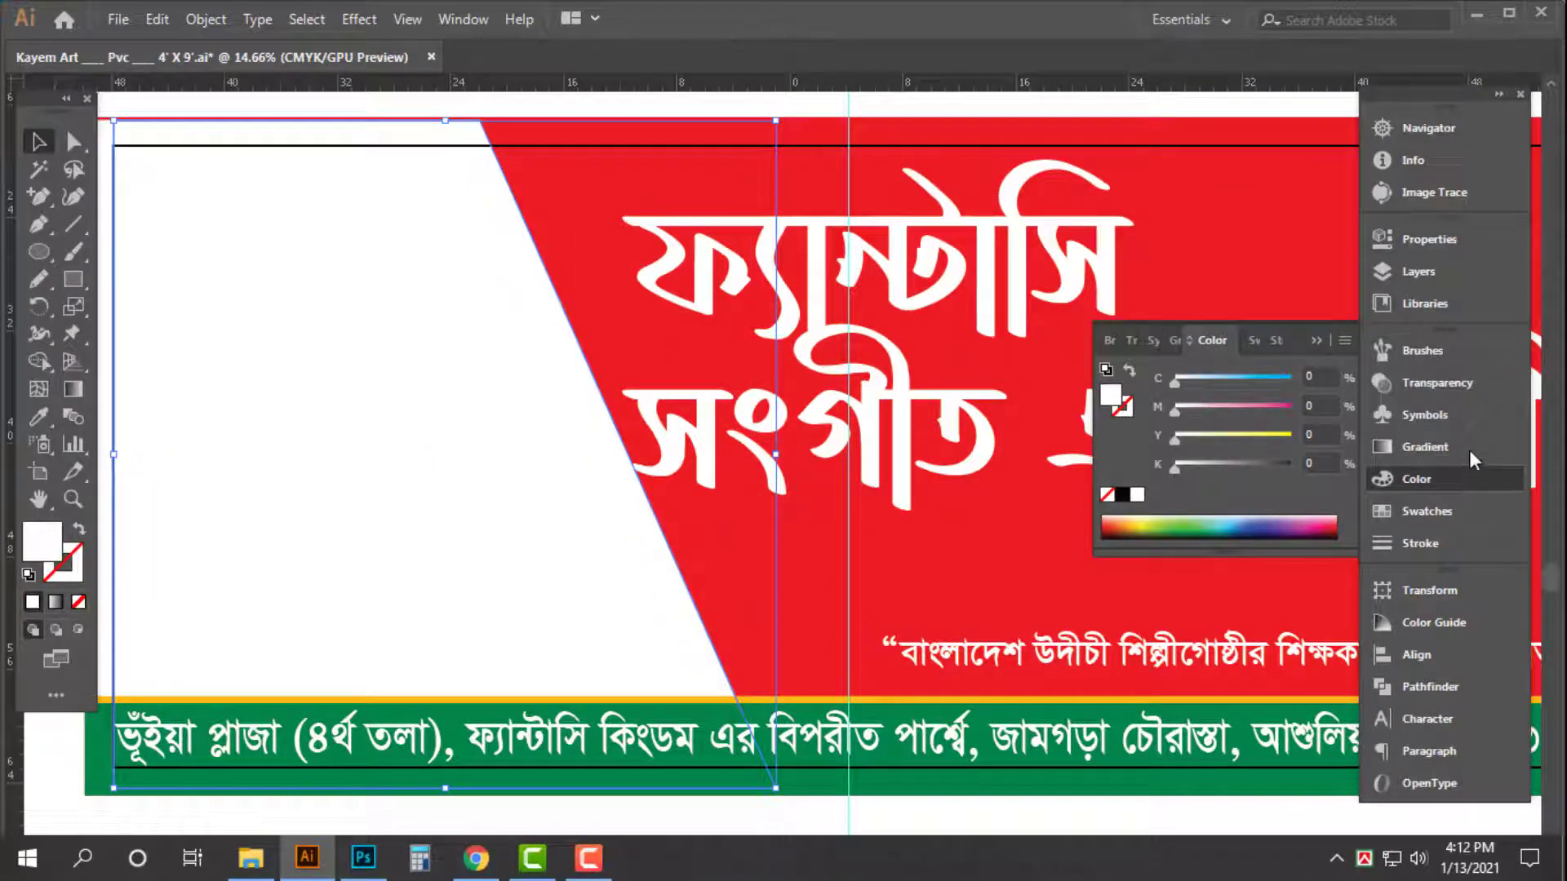
{"action": "left_click", "coordinate": [1436, 383]}
{"action": "type", "text": "70"}
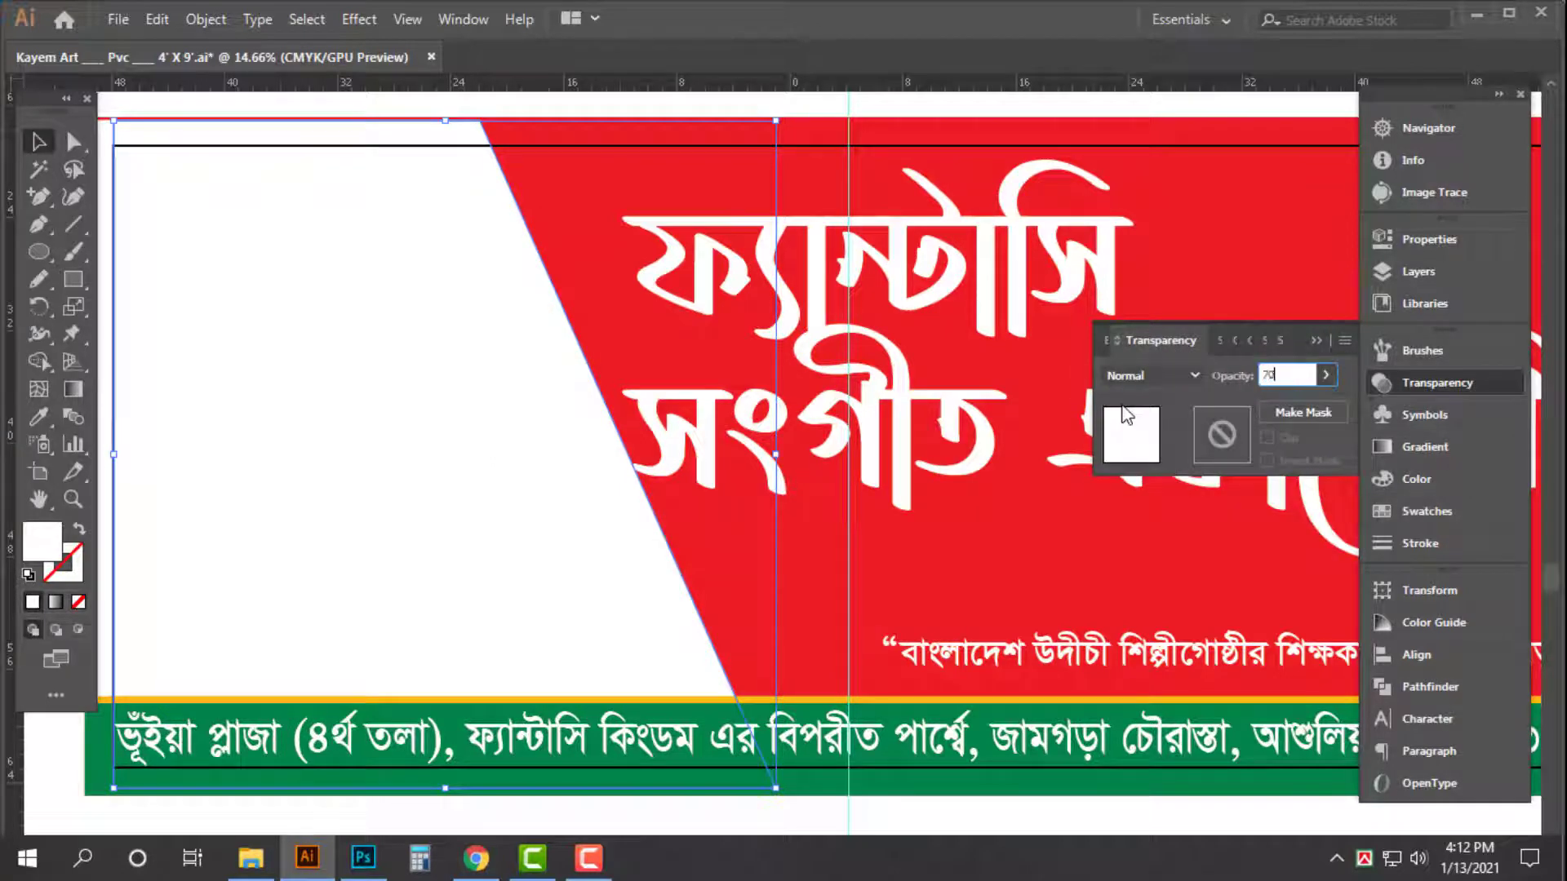
{"action": "key", "text": "Return"}
{"action": "key", "text": "Tab"}
{"action": "scroll", "coordinate": [1129, 469], "scroll_direction": "up", "scroll_amount": 2}
{"action": "left_click", "coordinate": [1084, 180]}
{"action": "key", "text": "z"}
{"action": "left_click_drag", "start_coordinate": [967, 329], "coordinate": [816, 331]}
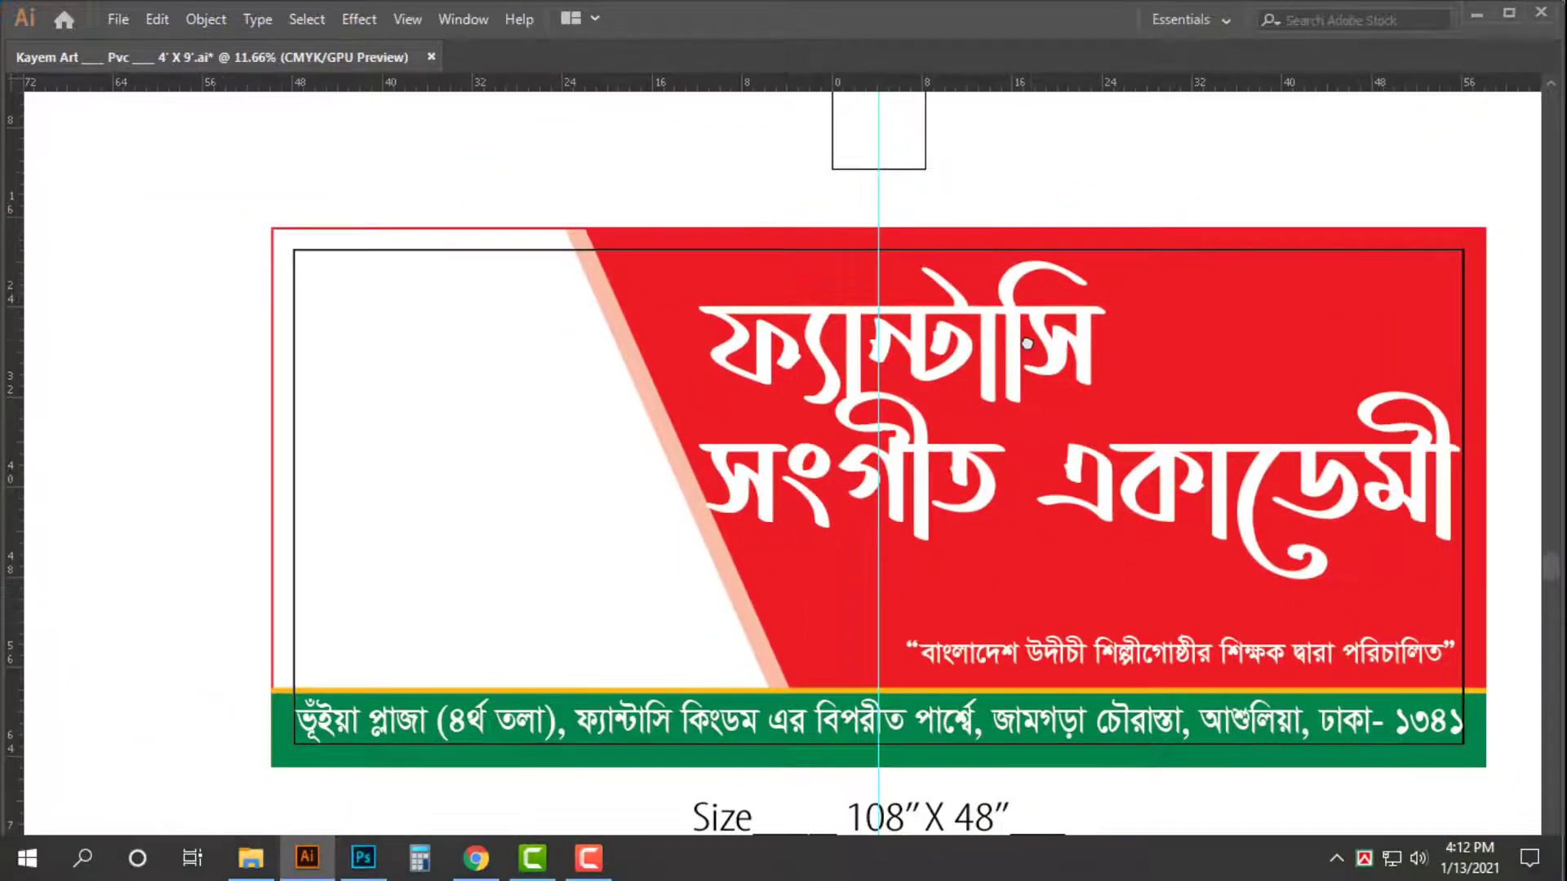
- Examine up close how the white slanted pieces meet the banner's outer edges and corners
{"action": "left_click_drag", "start_coordinate": [571, 195], "coordinate": [906, 368]}
{"action": "key", "text": "v"}
{"action": "left_click", "coordinate": [634, 470]}
{"action": "left_click_drag", "start_coordinate": [746, 545], "coordinate": [1504, 499]}
{"action": "left_click_drag", "start_coordinate": [261, 269], "coordinate": [545, 380]}
{"action": "key", "text": "ctrl+space"}
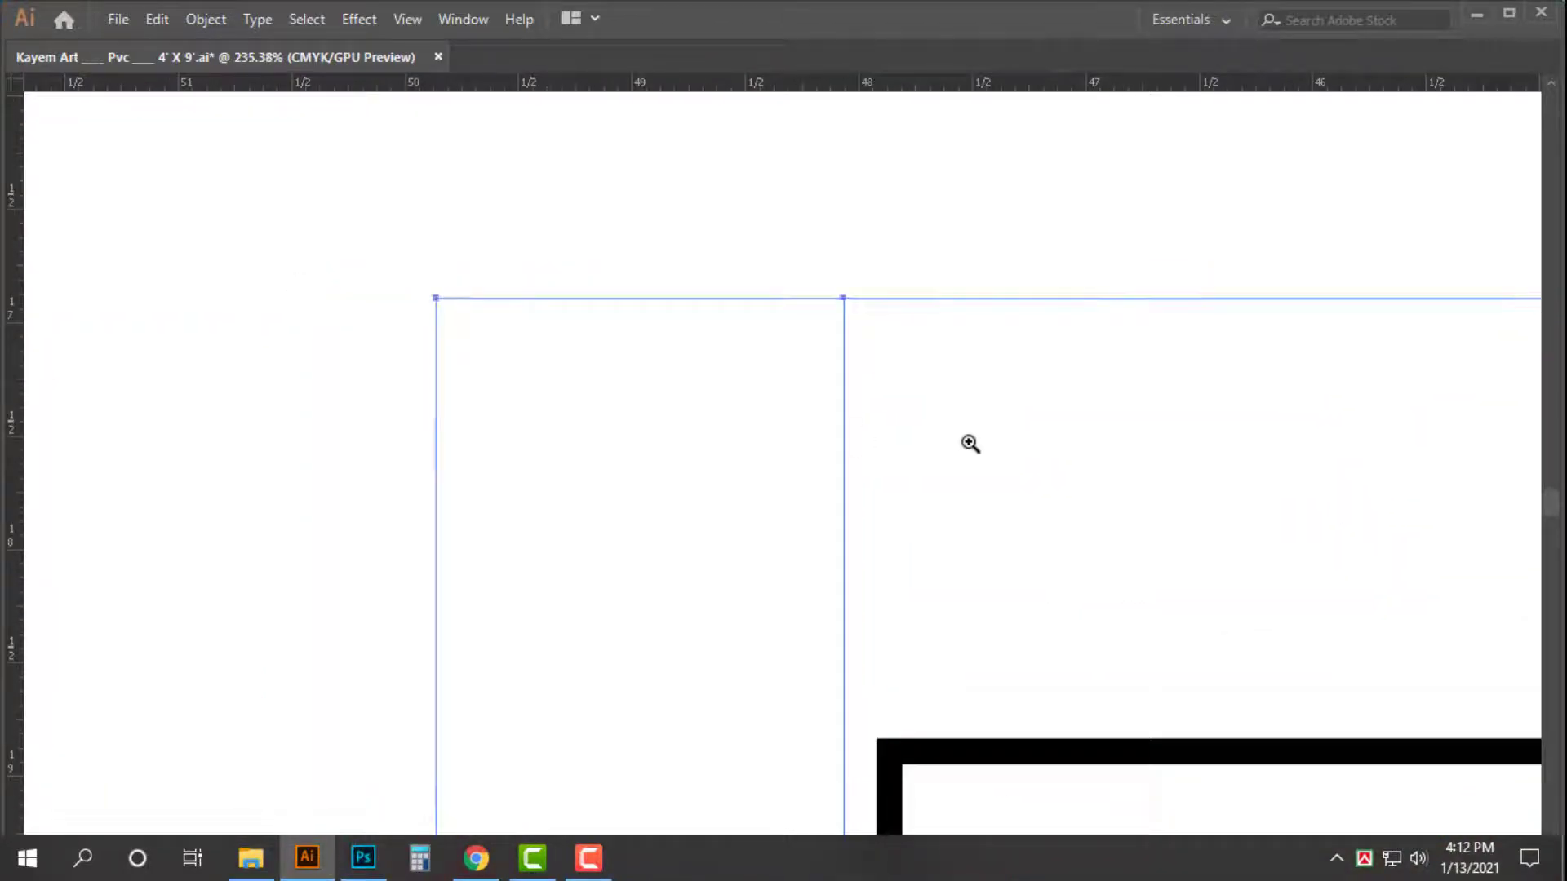
{"action": "left_click_drag", "start_coordinate": [969, 443], "coordinate": [313, 427]}
{"action": "left_click_drag", "start_coordinate": [743, 400], "coordinate": [599, 339]}
{"action": "left_click_drag", "start_coordinate": [1507, 647], "coordinate": [807, 123]}
{"action": "left_click_drag", "start_coordinate": [1077, 783], "coordinate": [937, 490]}
{"action": "left_click_drag", "start_coordinate": [938, 567], "coordinate": [653, 591]}
{"action": "left_click_drag", "start_coordinate": [650, 592], "coordinate": [92, 747]}
- Swap the fill and stroke of the banner's outer rectangle to clear the thin red line along its edge, and deselect it
{"action": "left_click", "coordinate": [1161, 307]}
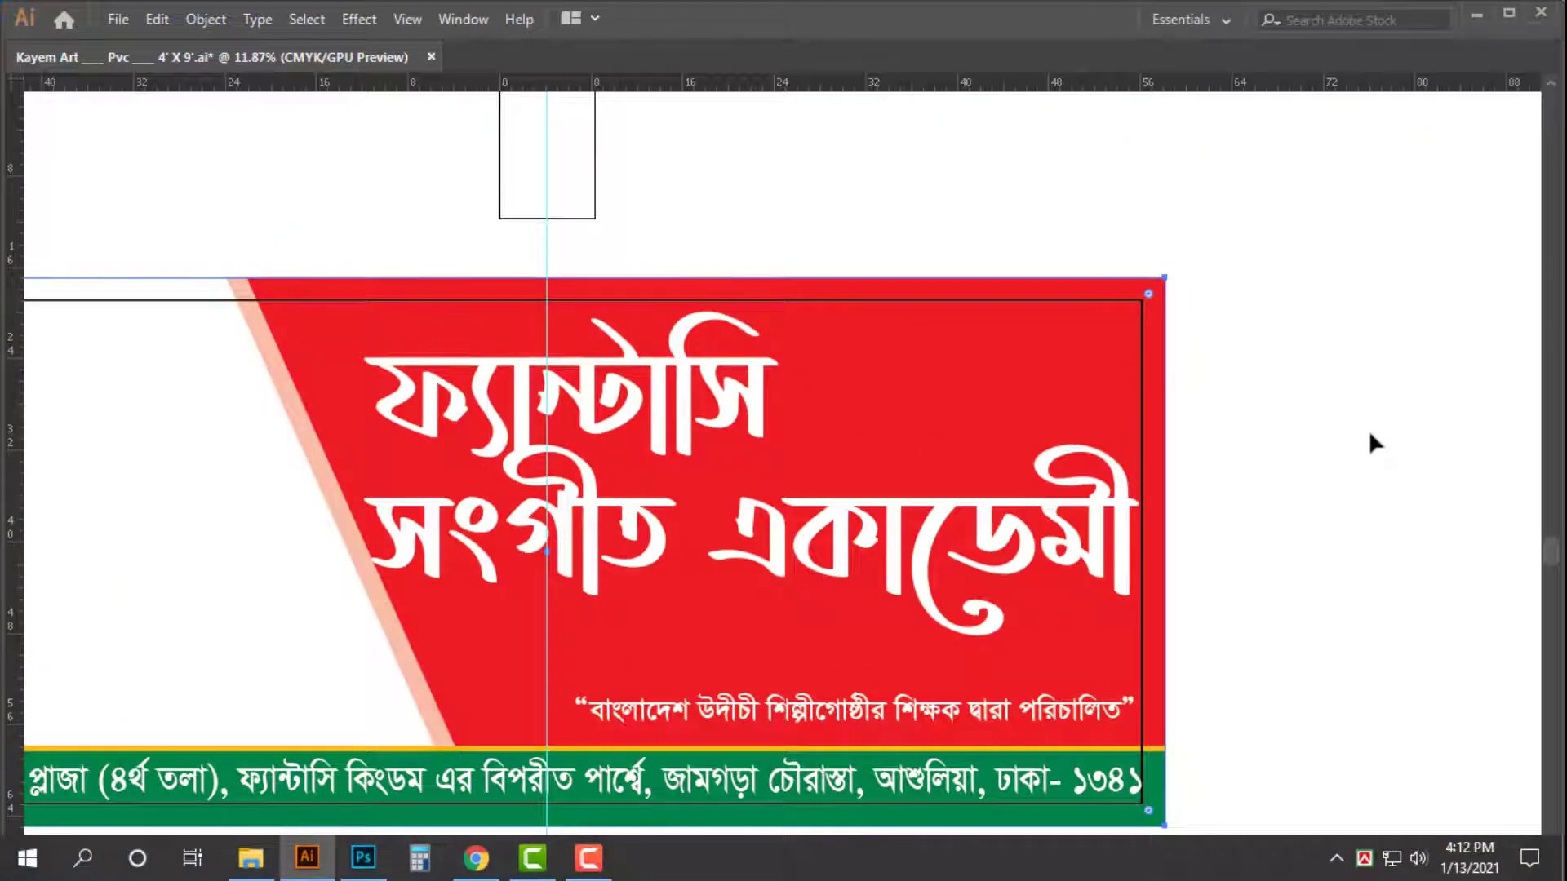
{"action": "key", "text": "ctrl+shift+]"}
{"action": "key", "text": "Tab"}
{"action": "left_click", "coordinate": [79, 531]}
{"action": "key", "text": "Tab"}
{"action": "left_click_drag", "start_coordinate": [764, 163], "coordinate": [625, 256]}
{"action": "mouse_move", "coordinate": [625, 257]}
{"action": "left_mouse_down"}
{"action": "mouse_move", "coordinate": [703, 271]}
{"action": "mouse_move", "coordinate": [799, 319]}
{"action": "left_mouse_up"}
{"action": "left_click_drag", "start_coordinate": [800, 320], "coordinate": [816, 285]}
{"action": "left_click_drag", "start_coordinate": [993, 249], "coordinate": [918, 205]}
{"action": "left_click", "coordinate": [953, 184]}
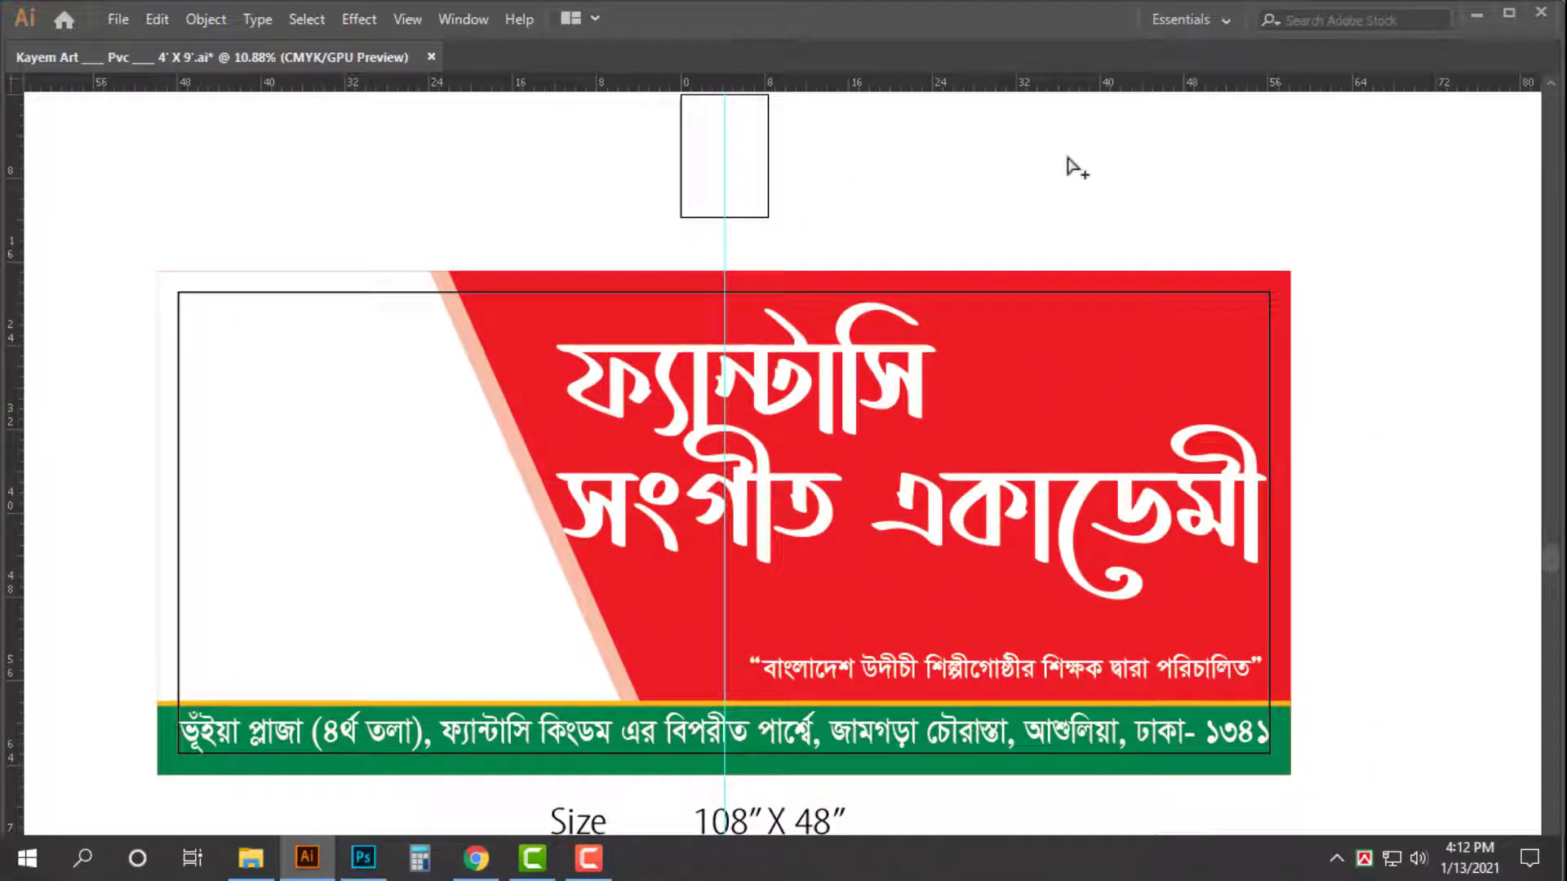
- Narrow both heading lines from their left side, clear of the pale slanted strip, and nudge them up slightly
{"action": "key", "text": "ctrl+k"}
{"action": "key", "text": "Escape"}
{"action": "left_click", "coordinate": [804, 363]}
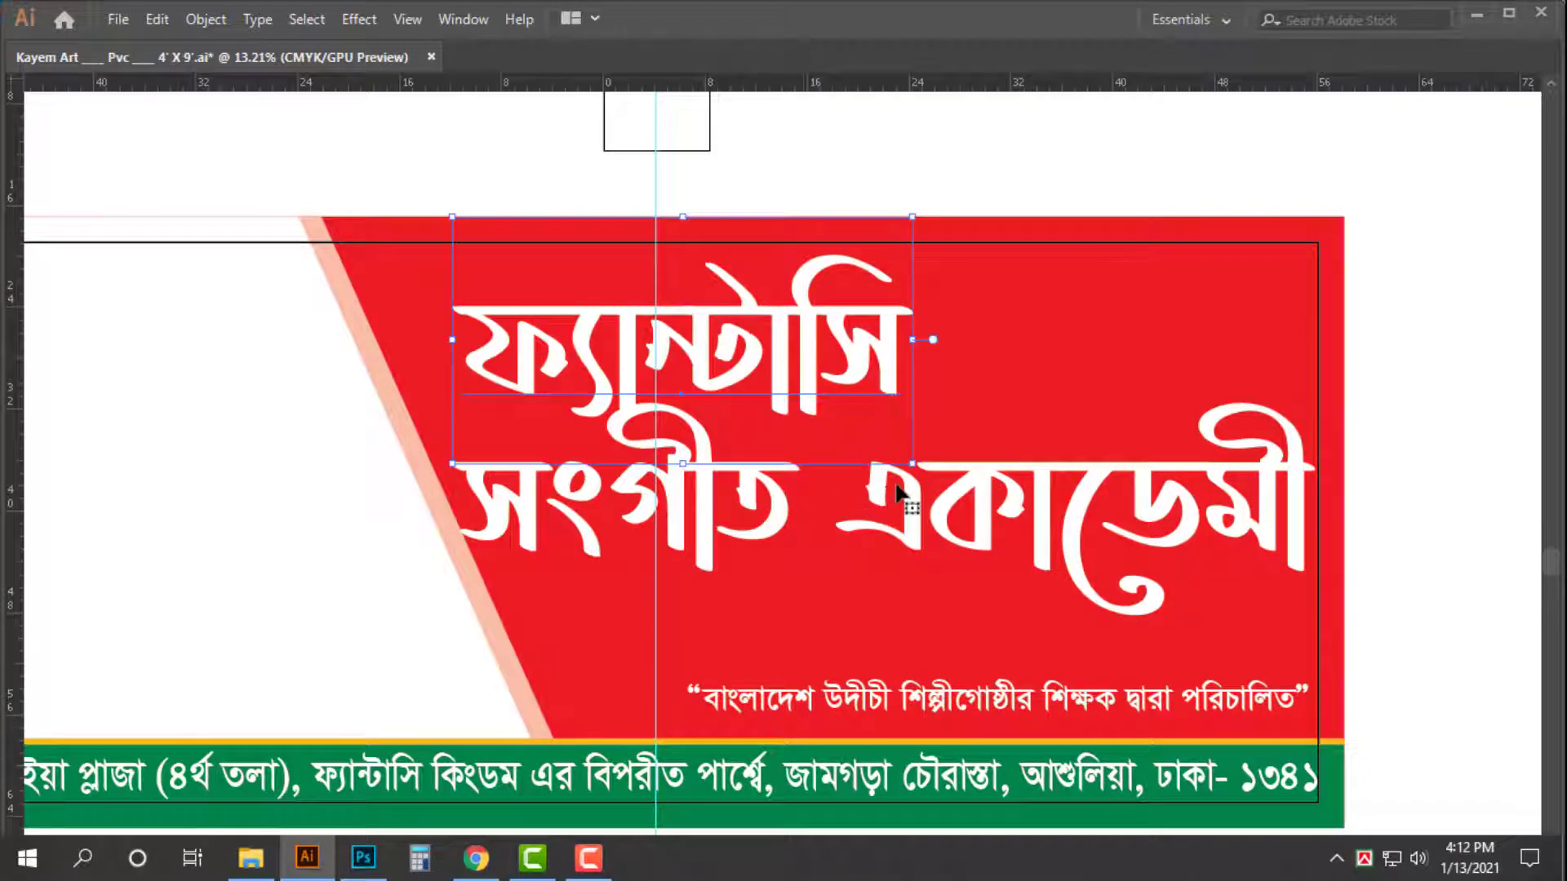
{"action": "left_click_drag", "start_coordinate": [454, 419], "coordinate": [481, 425]}
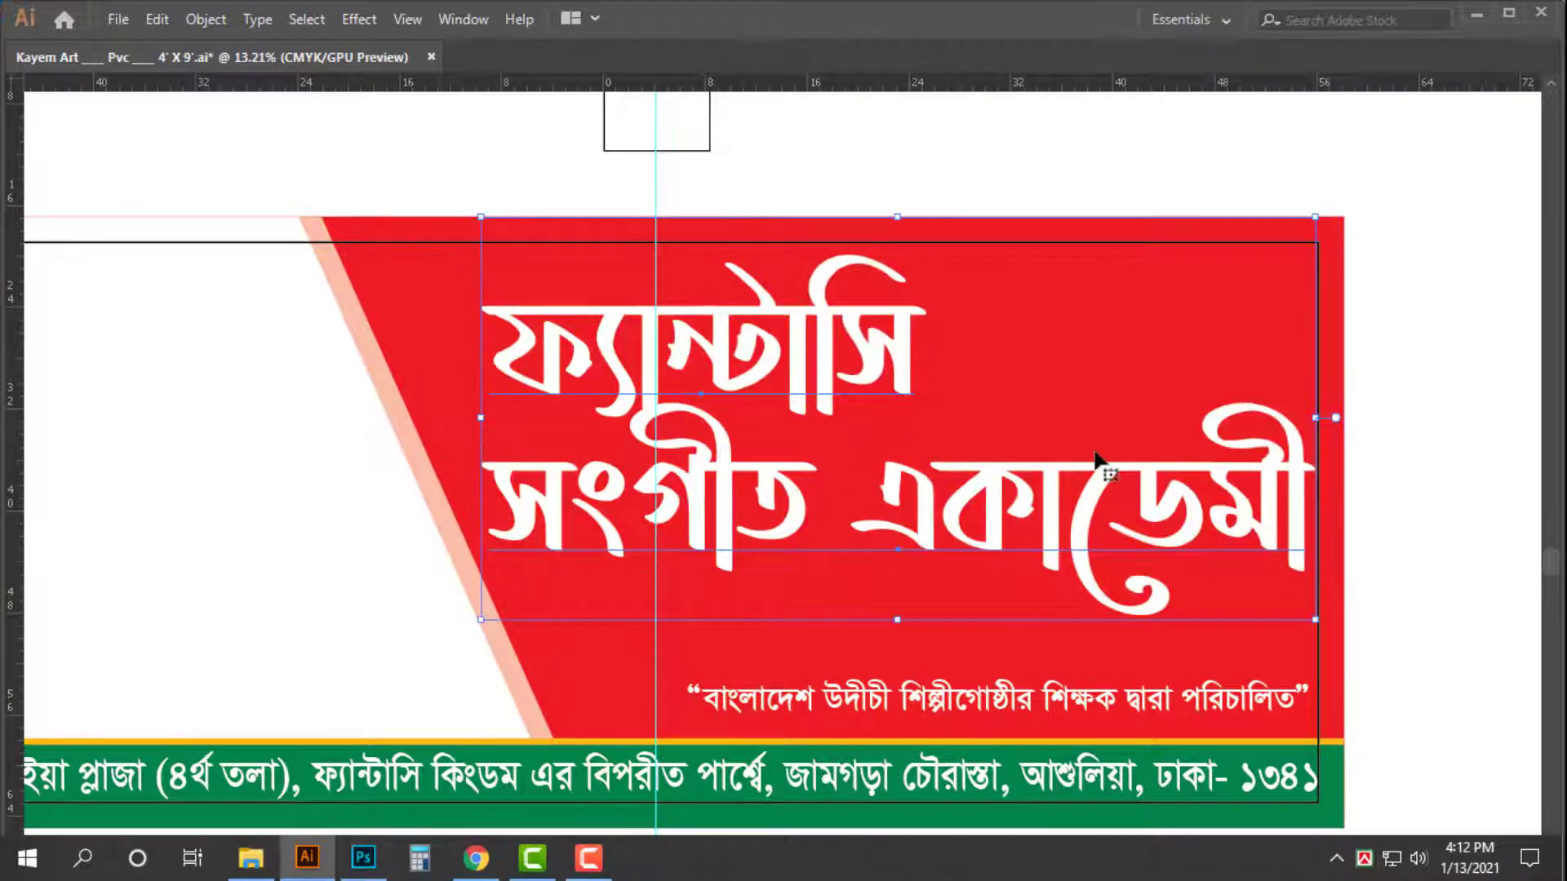
{"action": "scroll", "coordinate": [1102, 455], "scroll_direction": "down", "scroll_amount": 2}
{"action": "key", "text": "Up"}
{"action": "key", "text": "Up"}
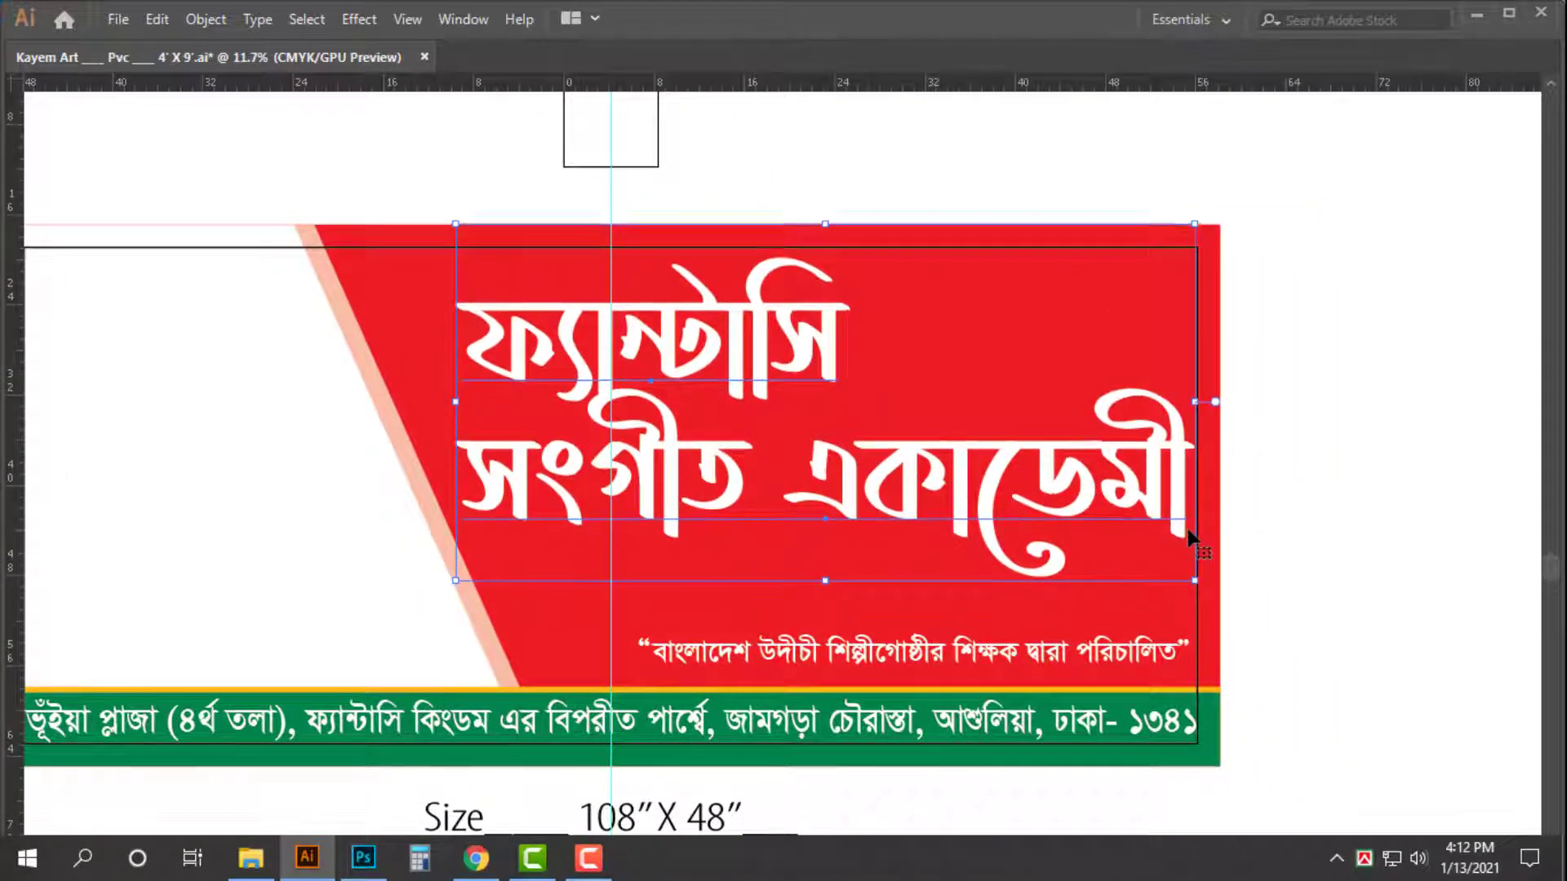
- Enlarge the tagline leftward until it reaches close to the slanted strip, keeping its right end in place
{"action": "left_click_drag", "start_coordinate": [1160, 525], "coordinate": [1137, 580]}
{"action": "left_click_drag", "start_coordinate": [1055, 653], "coordinate": [1256, 665]}
{"action": "left_click_drag", "start_coordinate": [1168, 645], "coordinate": [1130, 495]}
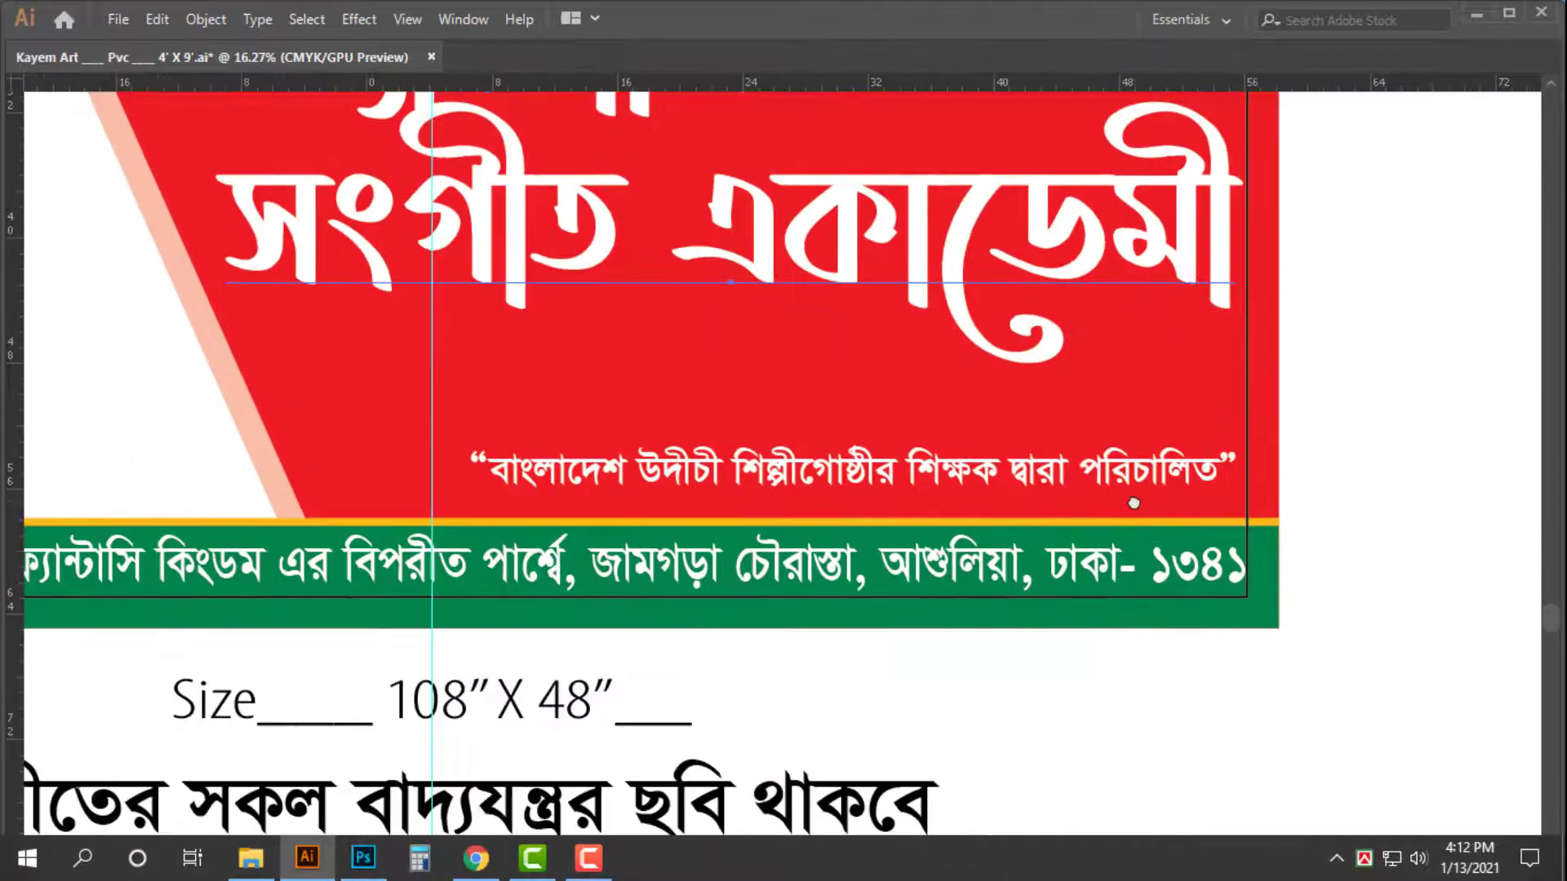
{"action": "left_click", "coordinate": [1130, 490]}
{"action": "left_click_drag", "start_coordinate": [471, 445], "coordinate": [317, 396]}
- Change the tagline's font to KumarkhaliMJ Bold and stretch it wider to the inner frame's right edge and slightly taller
{"action": "key", "text": "ctrl+t"}
{"action": "left_click", "coordinate": [1221, 152]}
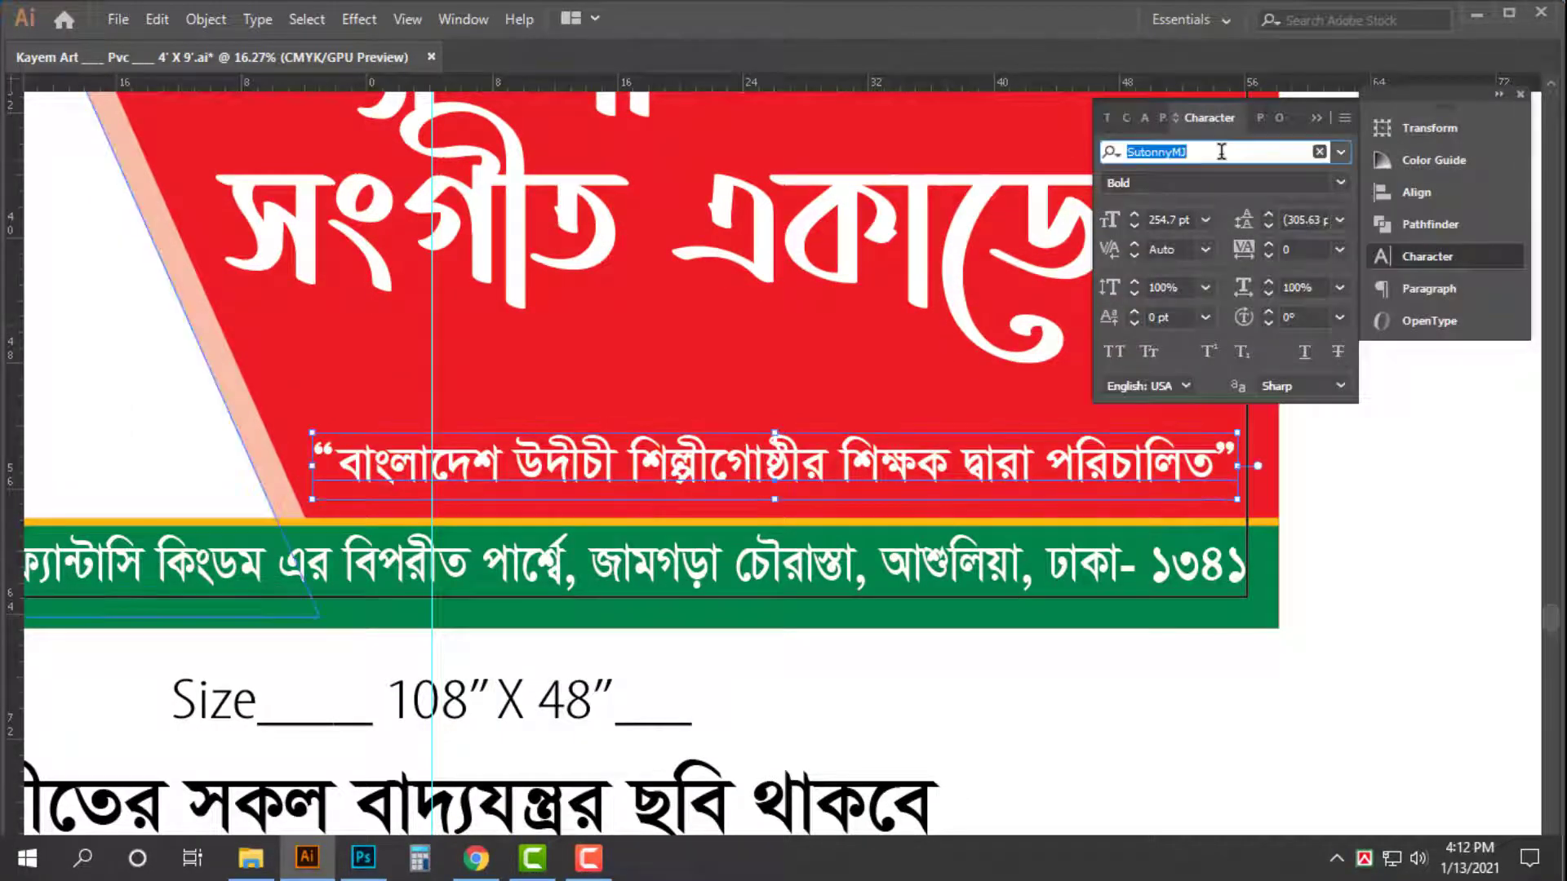
{"action": "type", "text": "kumar"}
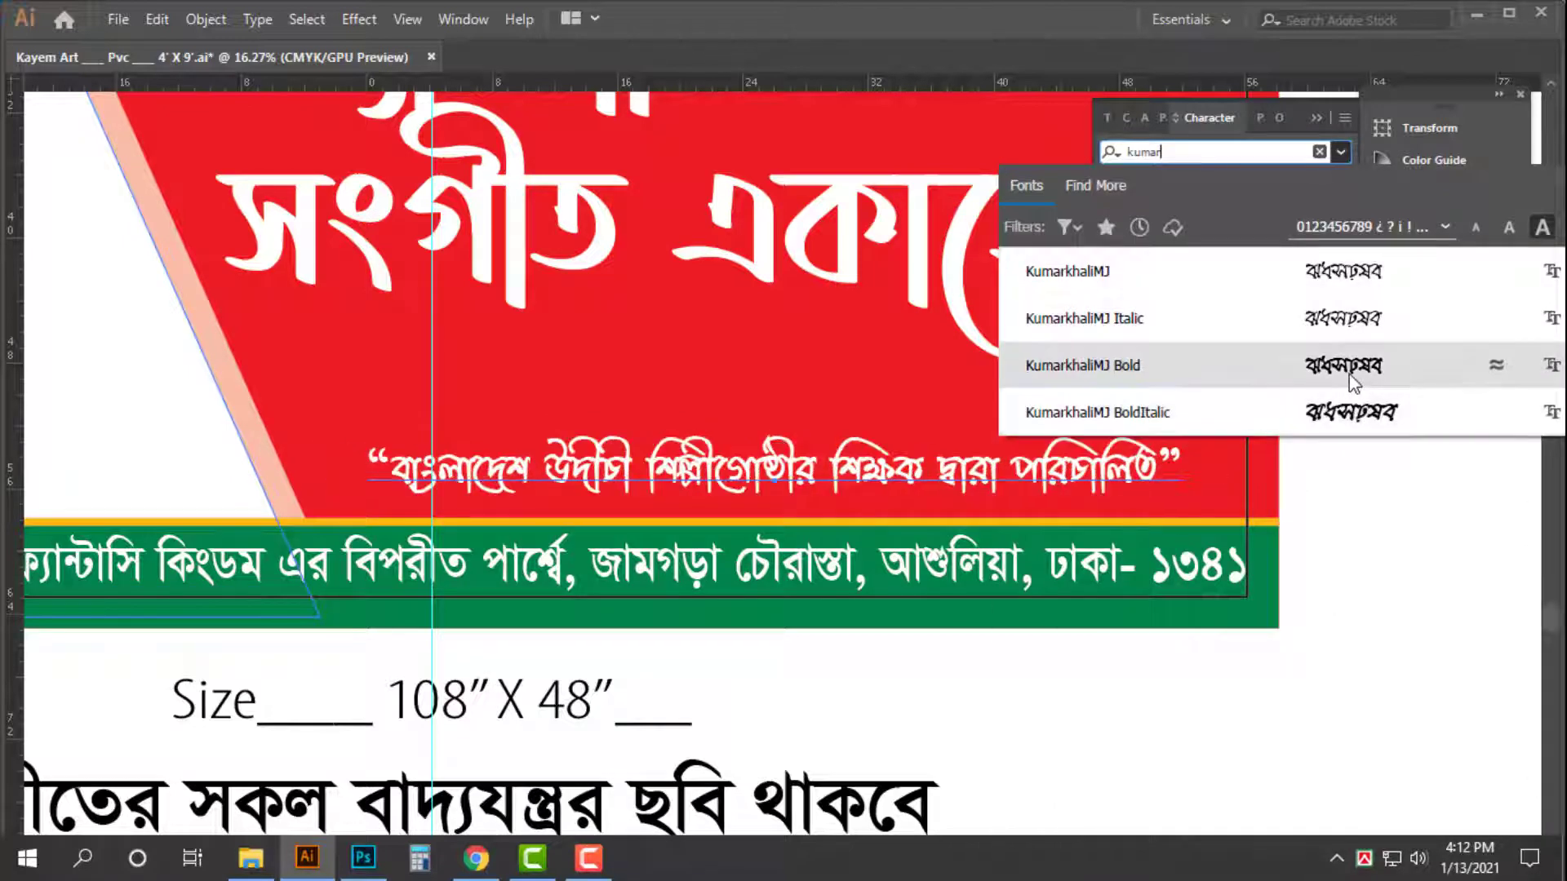
{"action": "left_click", "coordinate": [1354, 367]}
{"action": "left_click_drag", "start_coordinate": [1181, 466], "coordinate": [1246, 467]}
{"action": "left_click_drag", "start_coordinate": [372, 432], "coordinate": [320, 427]}
{"action": "left_click_drag", "start_coordinate": [781, 435], "coordinate": [786, 420]}
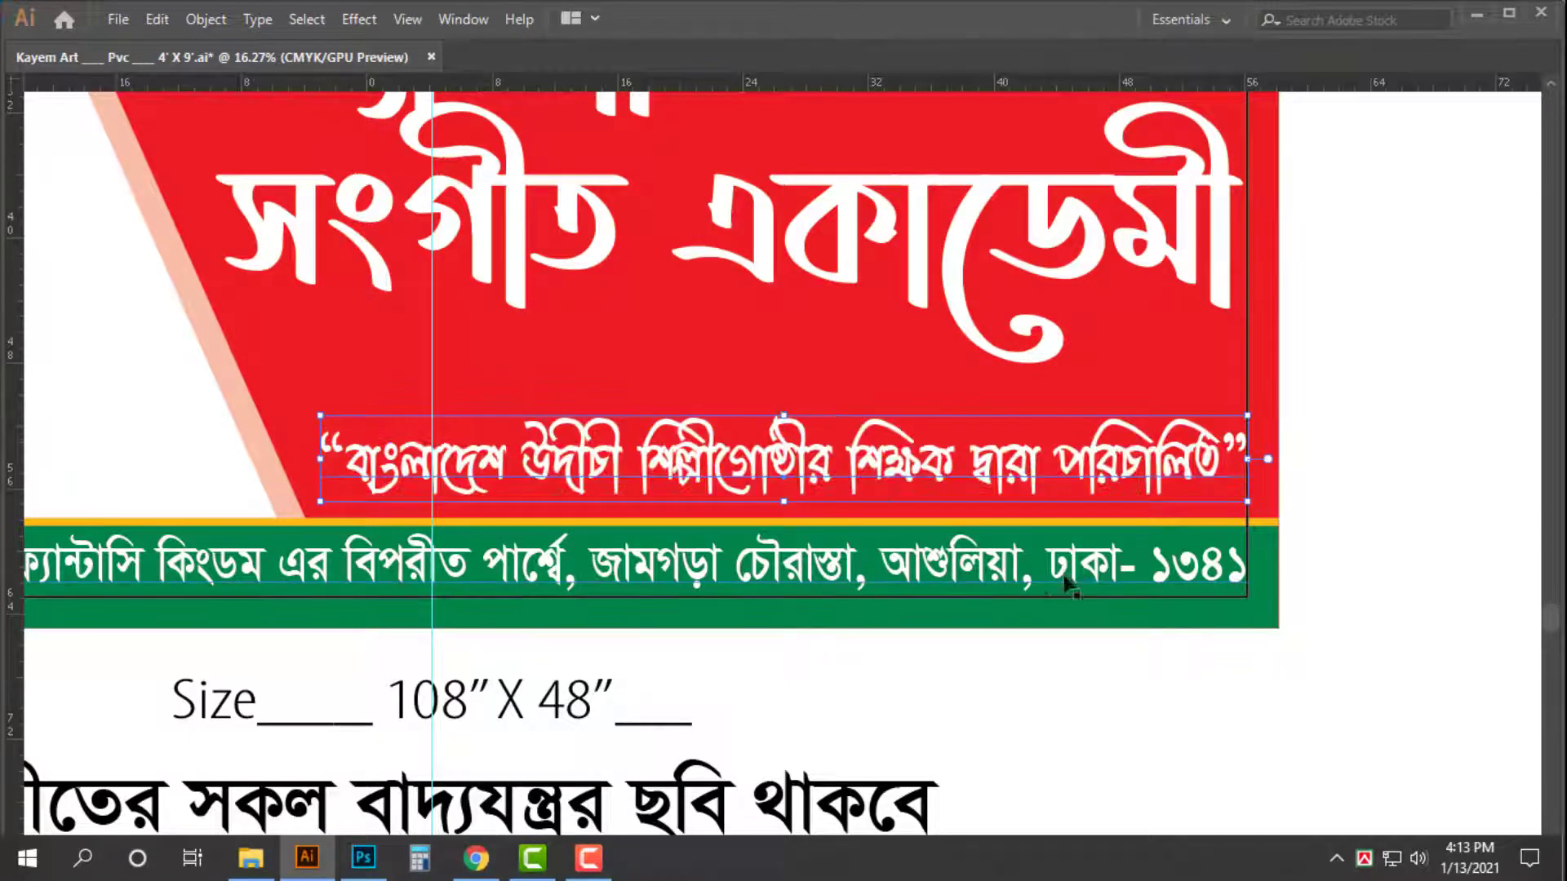
- Stretch both heading lines downward so they end just above the tagline
{"action": "left_click", "coordinate": [765, 200]}
{"action": "scroll", "coordinate": [610, 188], "scroll_direction": "up", "scroll_amount": 3}
{"action": "left_click", "coordinate": [611, 187], "text": "shift"}
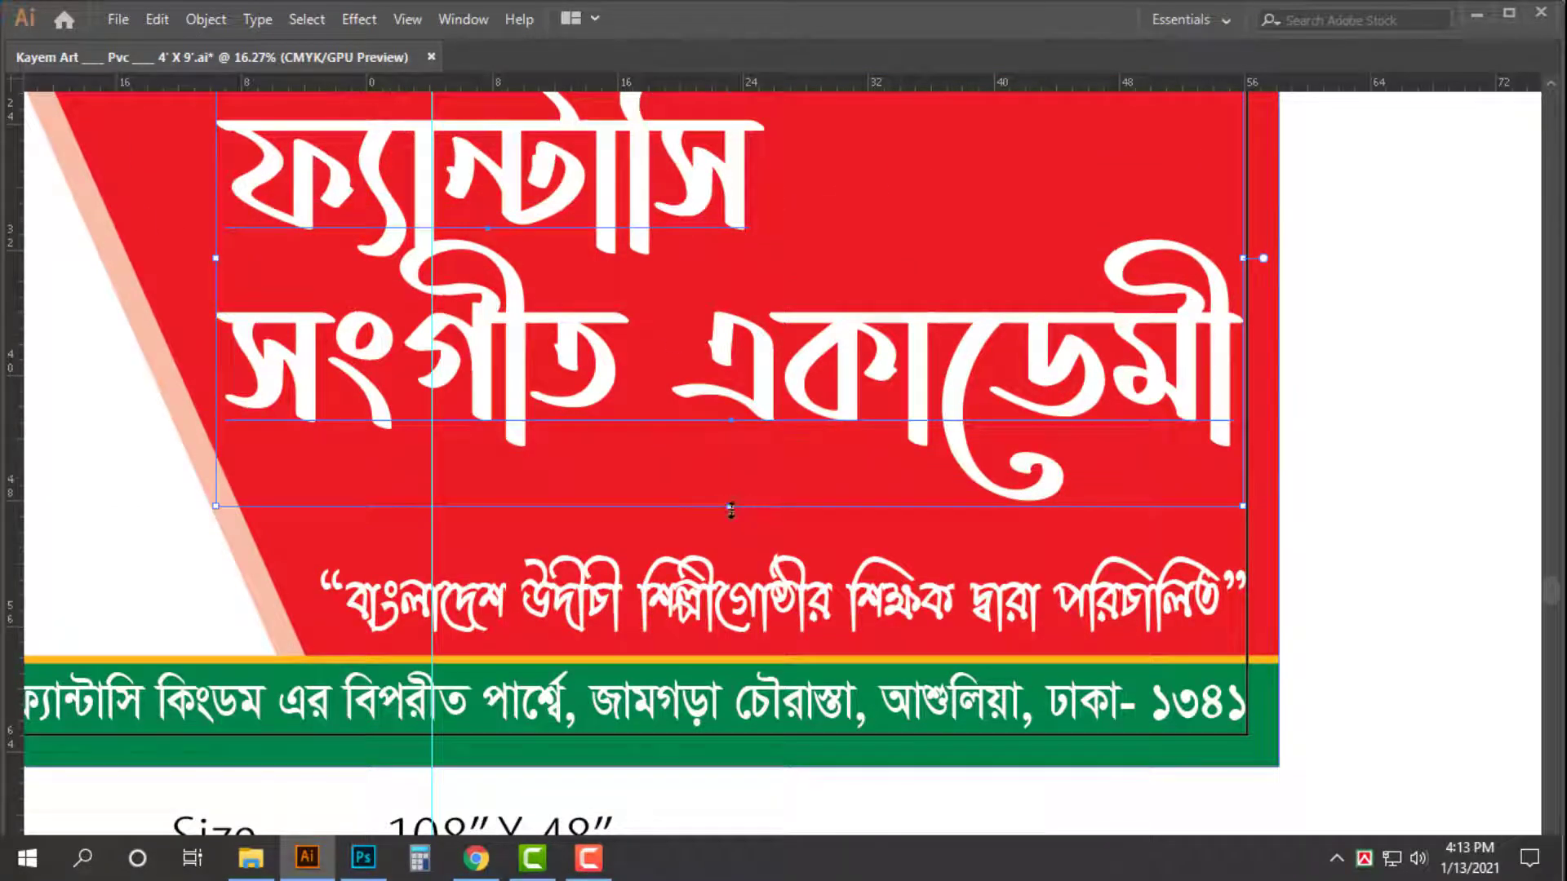
{"action": "left_click_drag", "start_coordinate": [731, 506], "coordinate": [738, 545]}
{"action": "scroll", "coordinate": [800, 399], "scroll_direction": "down", "scroll_amount": 3}
{"action": "left_click_drag", "start_coordinate": [746, 312], "coordinate": [660, 302]}
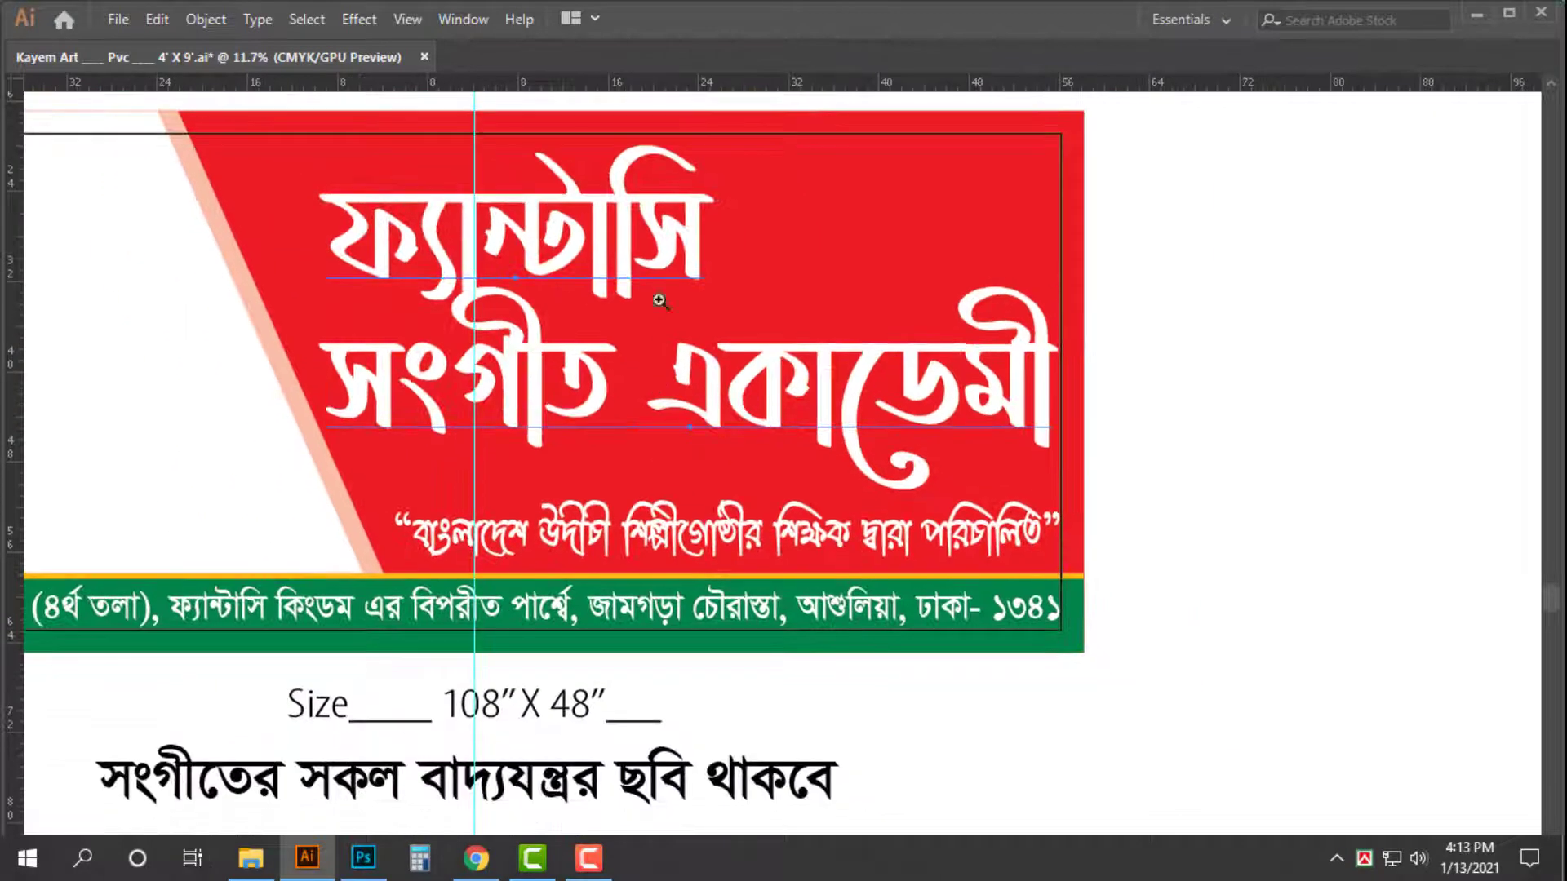
{"action": "scroll", "coordinate": [563, 259], "scroll_direction": "up", "scroll_amount": 1}
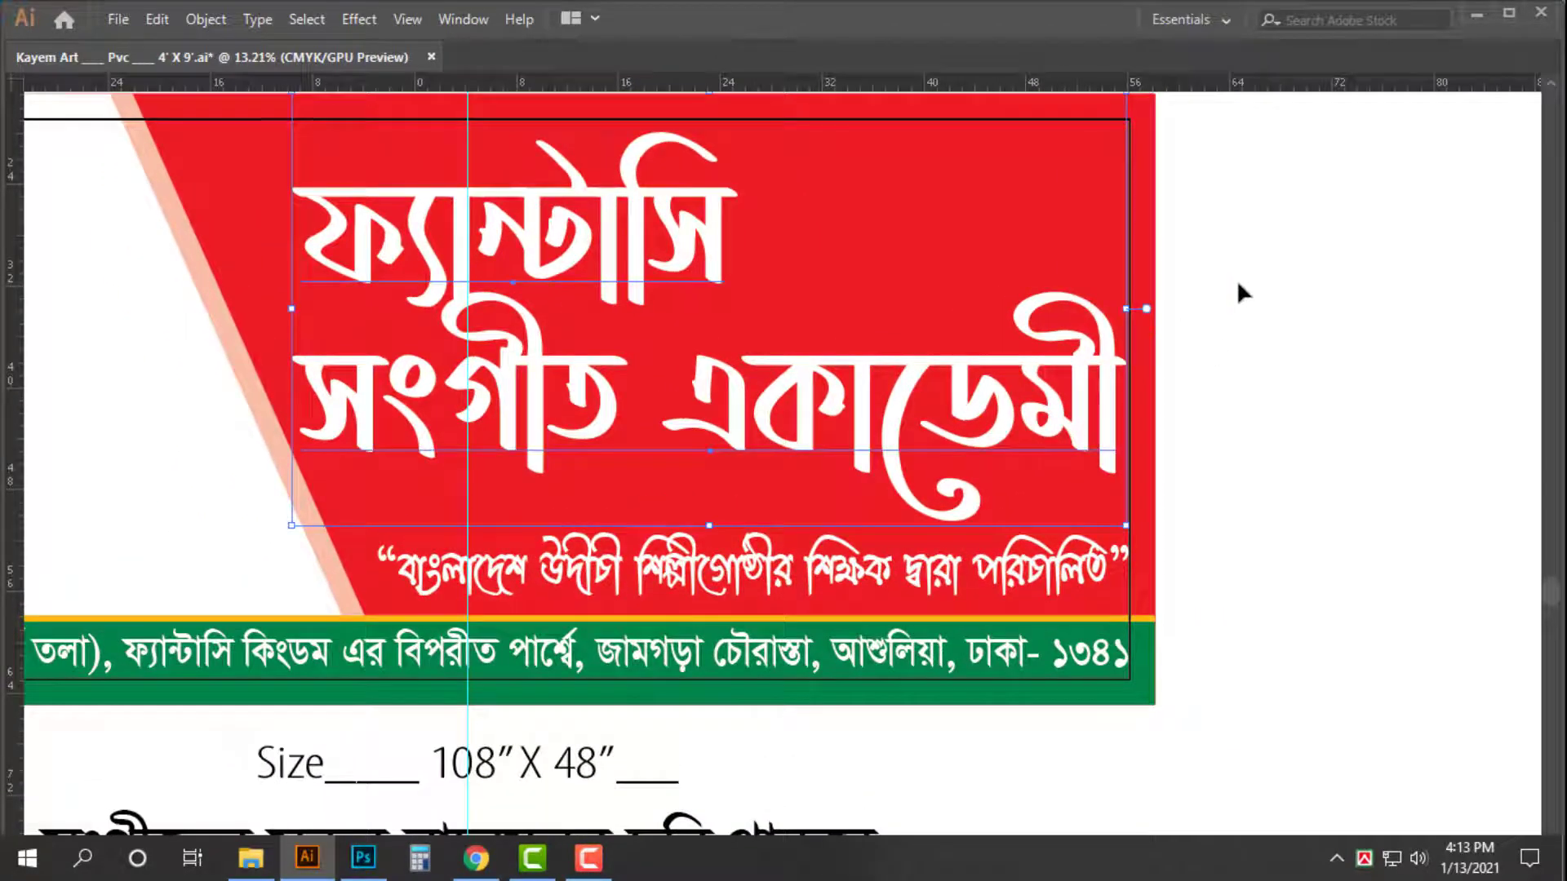
- Recolour the tagline text yellow by raising the yellow component of its fill
{"action": "left_click", "coordinate": [1052, 567]}
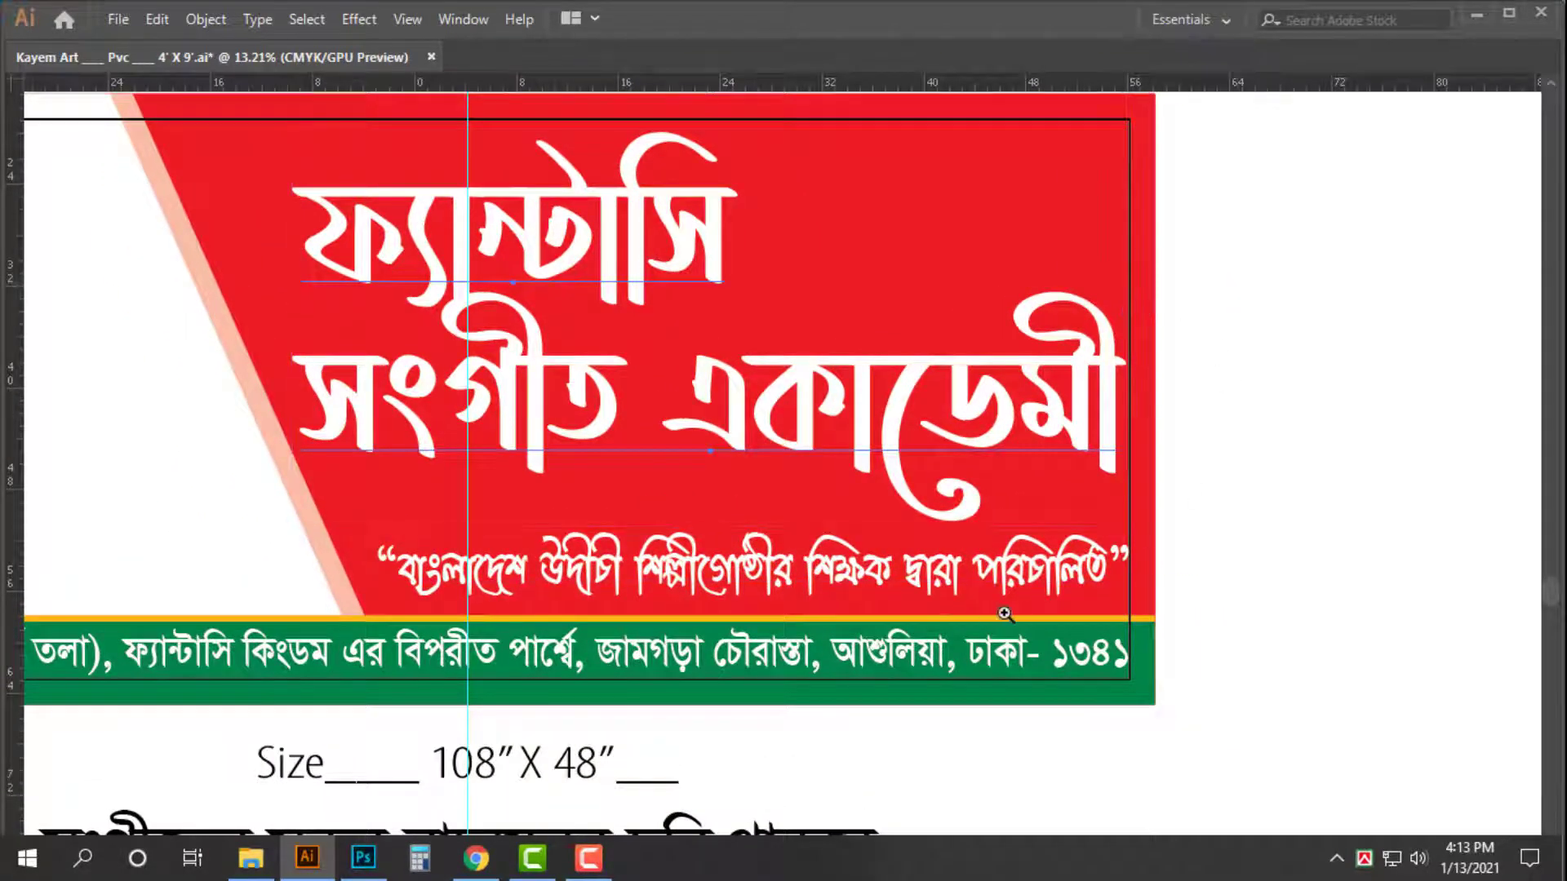
{"action": "scroll", "coordinate": [979, 576], "scroll_direction": "up", "scroll_amount": 1}
{"action": "key", "text": "Tab"}
{"action": "left_click", "coordinate": [1428, 482]}
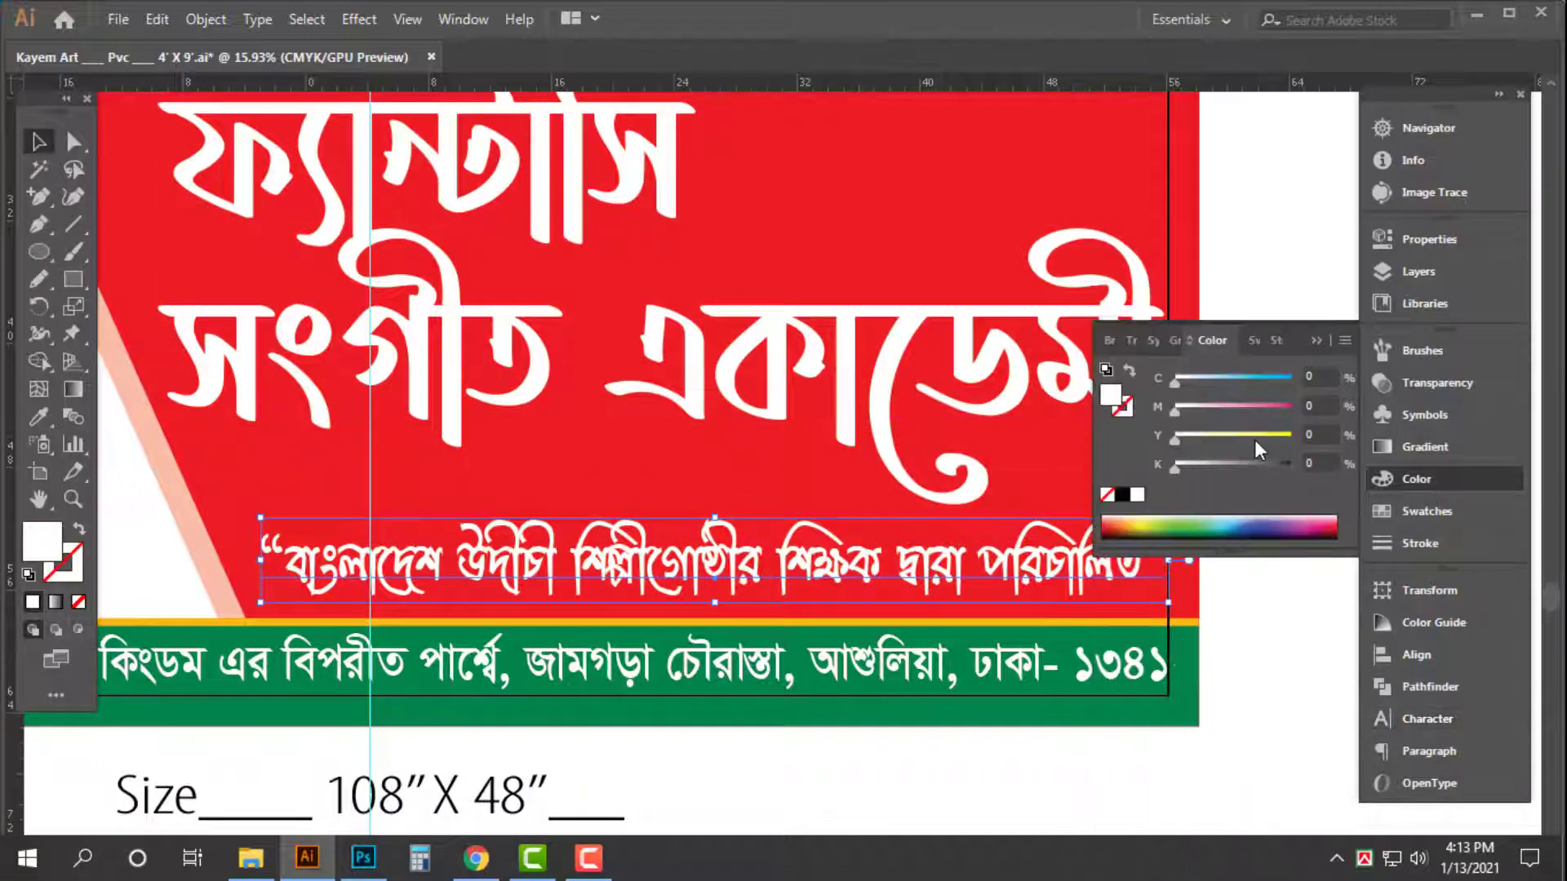
{"action": "left_click", "coordinate": [1255, 439]}
{"action": "key", "text": "Tab"}
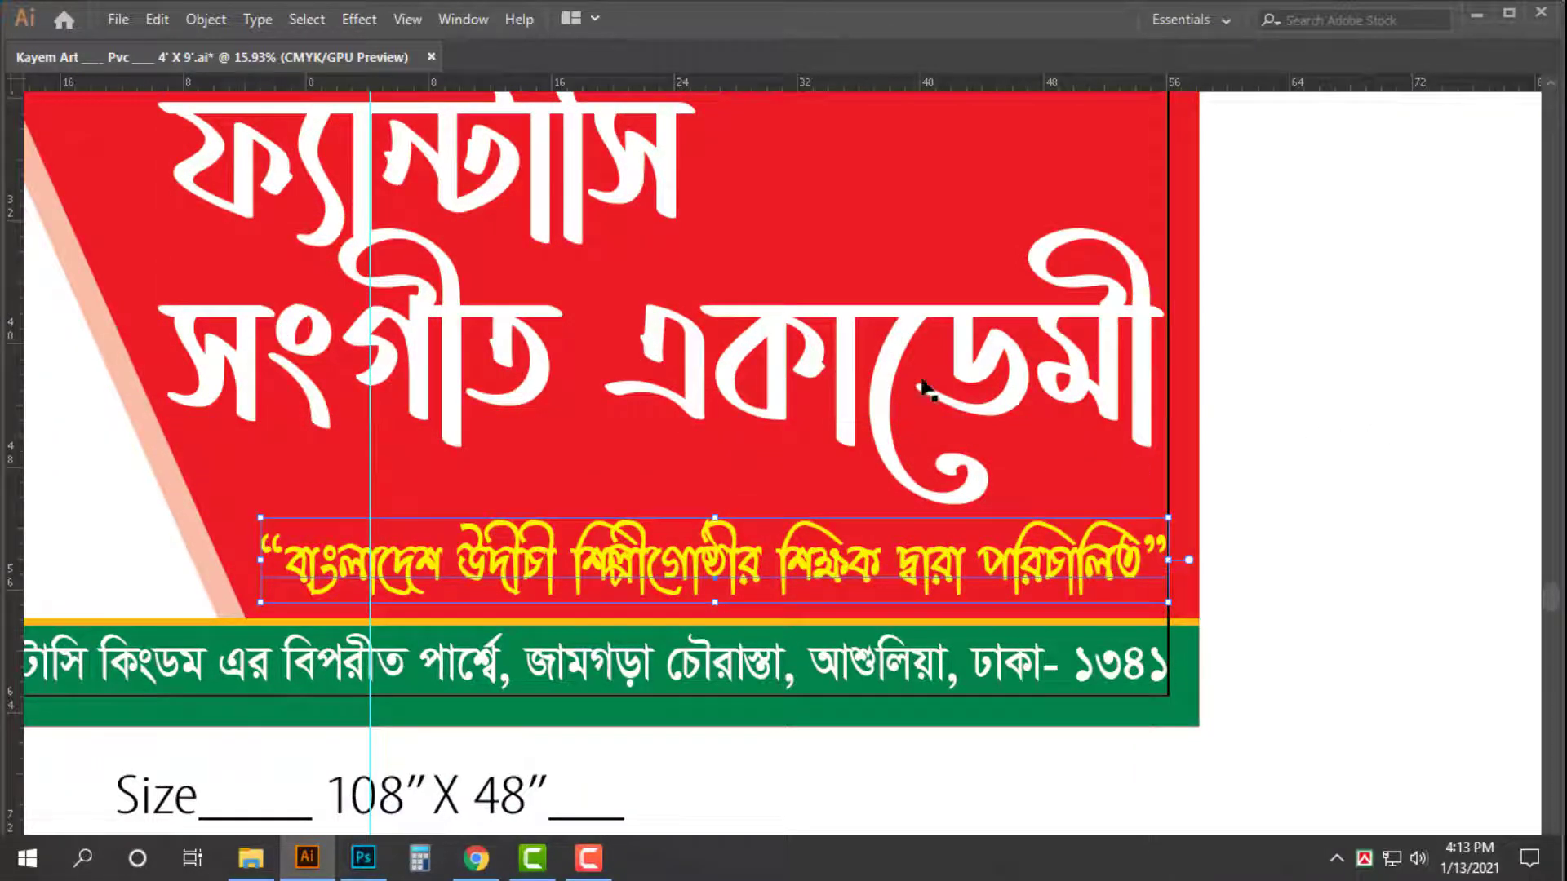
- Try to apply a Stylize drop shadow to both heading lines at their full size
{"action": "scroll", "coordinate": [926, 390], "scroll_direction": "up", "scroll_amount": 1}
{"action": "left_click", "coordinate": [752, 318]}
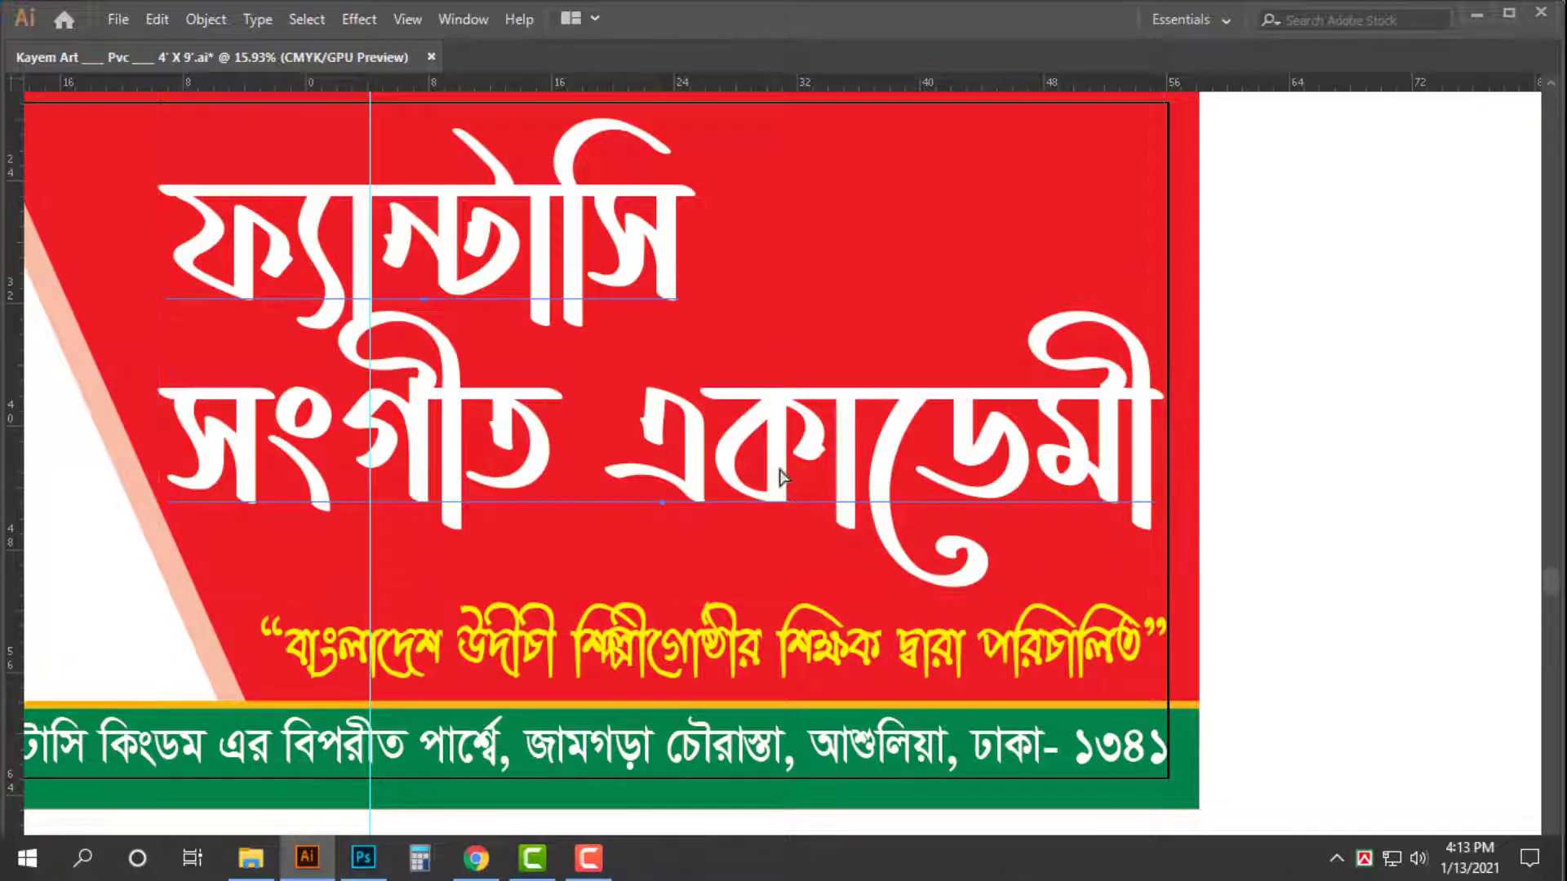
{"action": "left_click", "coordinate": [306, 18]}
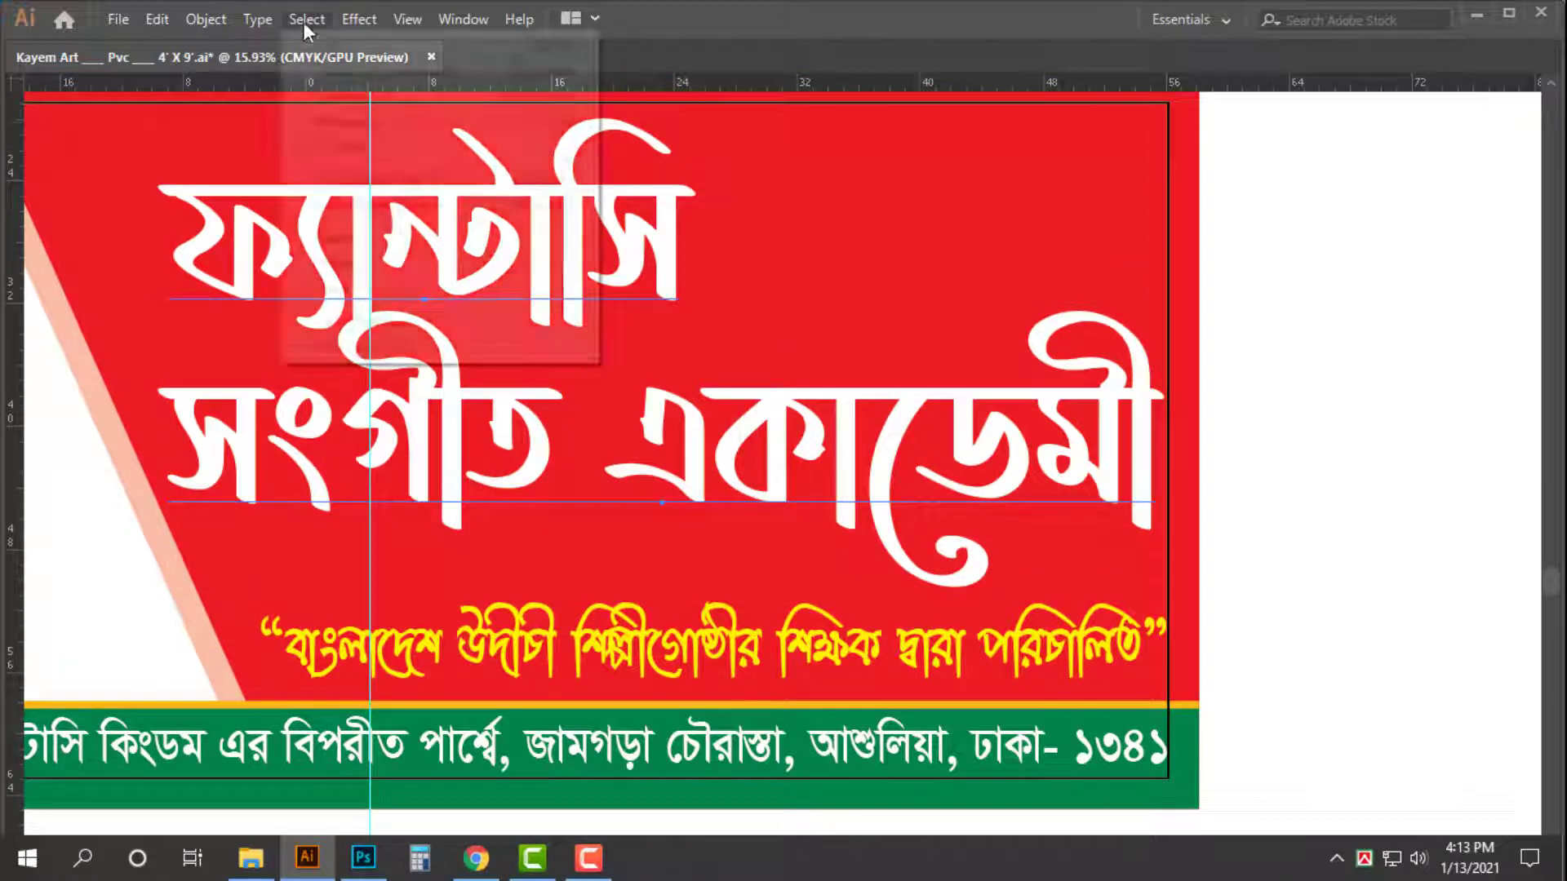
{"action": "mouse_move", "coordinate": [359, 19]}
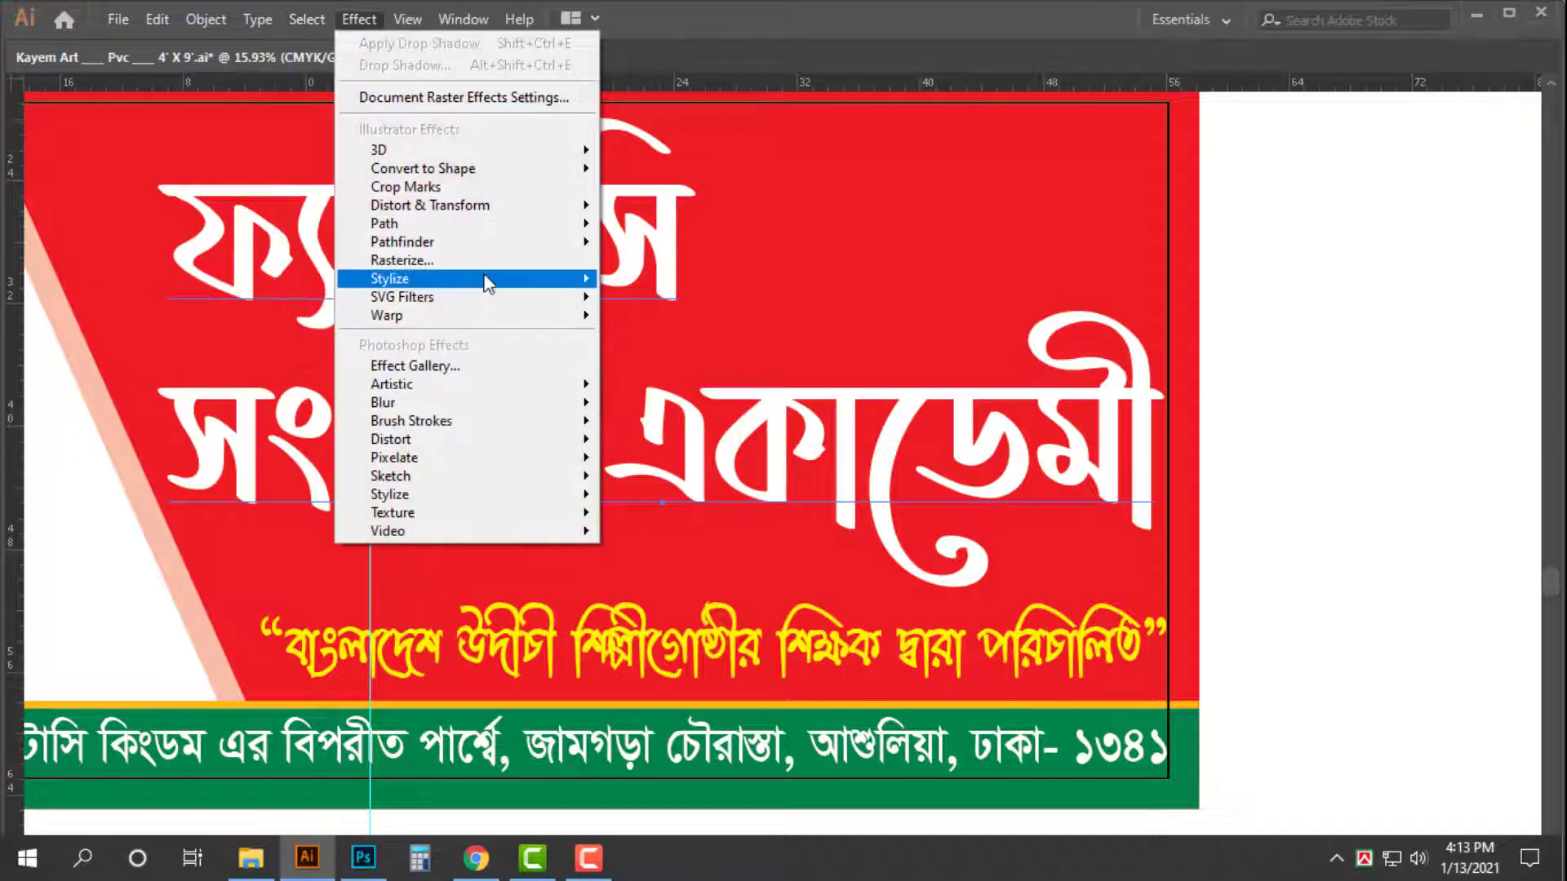
{"action": "mouse_move", "coordinate": [489, 279]}
{"action": "left_click", "coordinate": [663, 279]}
{"action": "left_click", "coordinate": [1232, 439]}
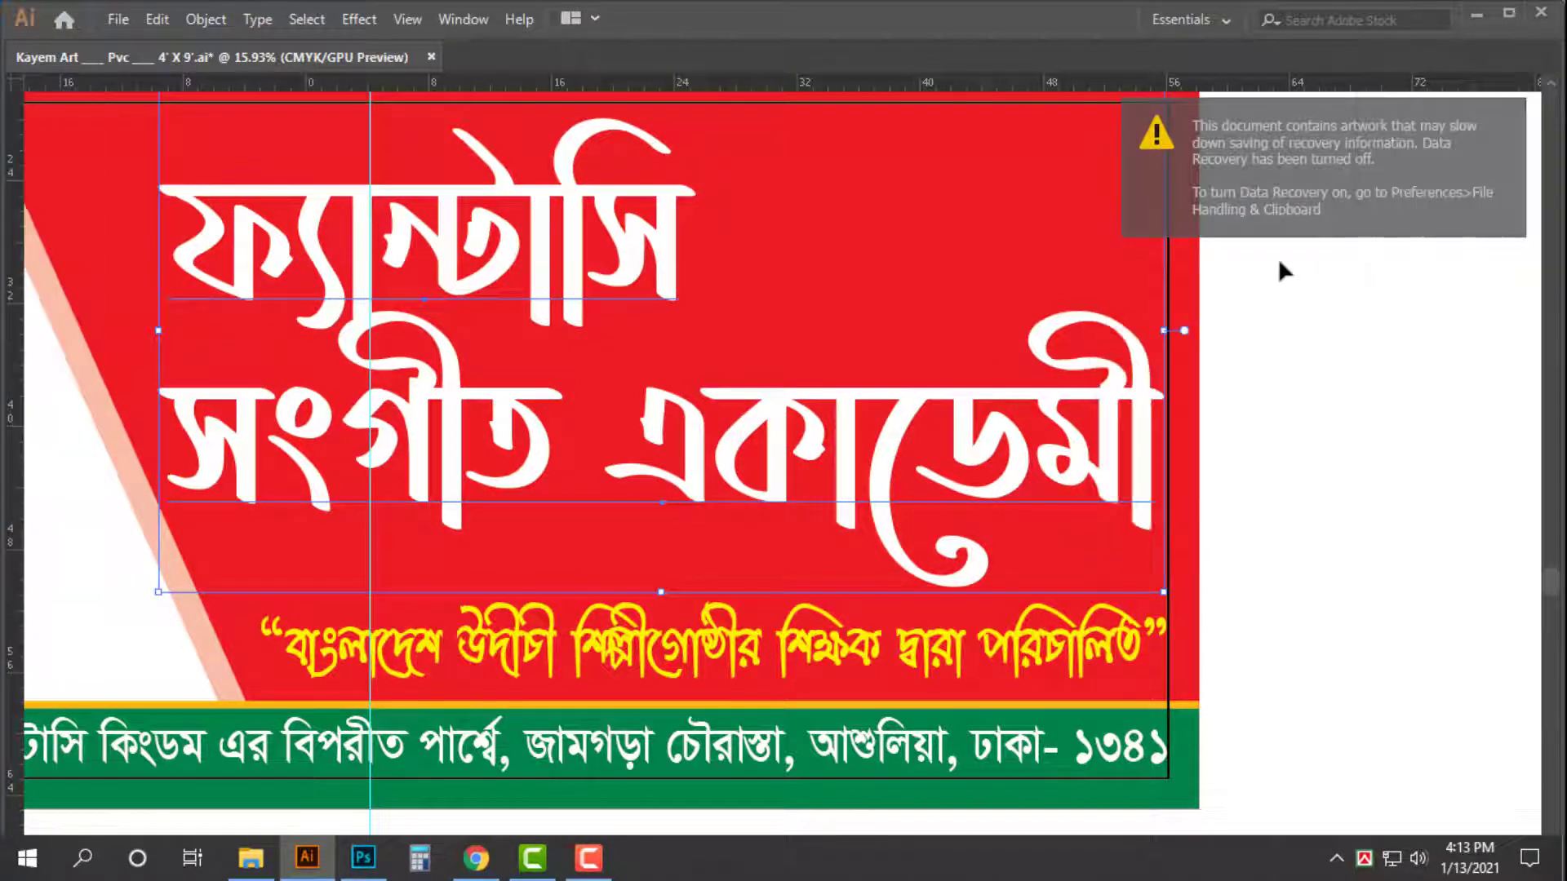
{"action": "key", "text": "ctrl"}
{"action": "key", "text": "ctrl"}
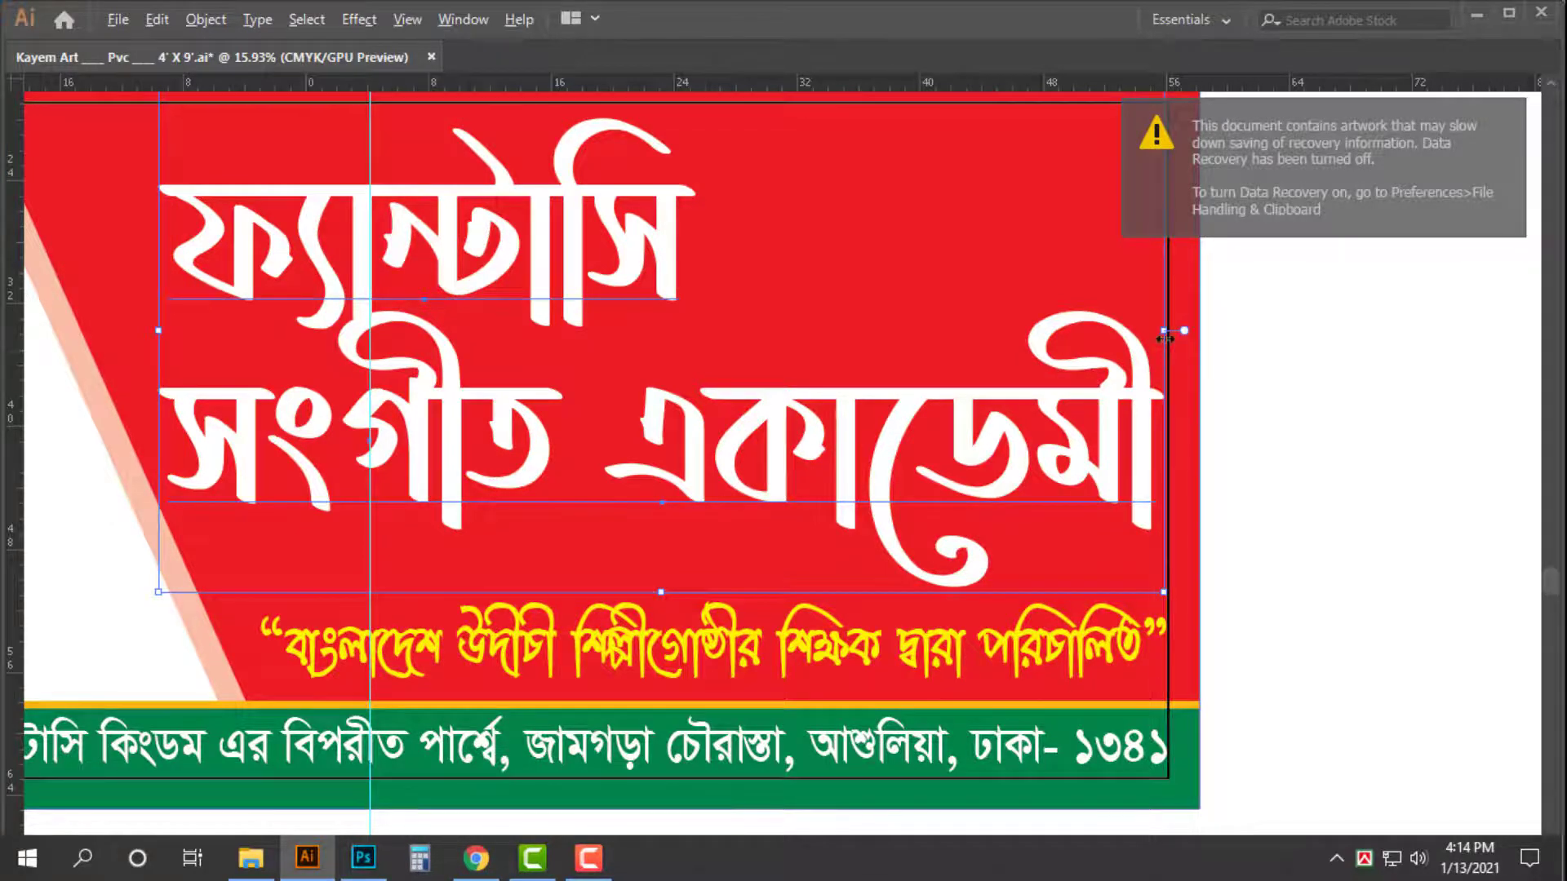
- Shrink both headings to about 16.5 inches wide and add a Multiply drop shadow with 75% opacity, 0.1 in offsets and 0.07 in blur
{"action": "left_click_drag", "start_coordinate": [1155, 352], "coordinate": [851, 394]}
{"action": "key", "text": "ctrl+equal"}
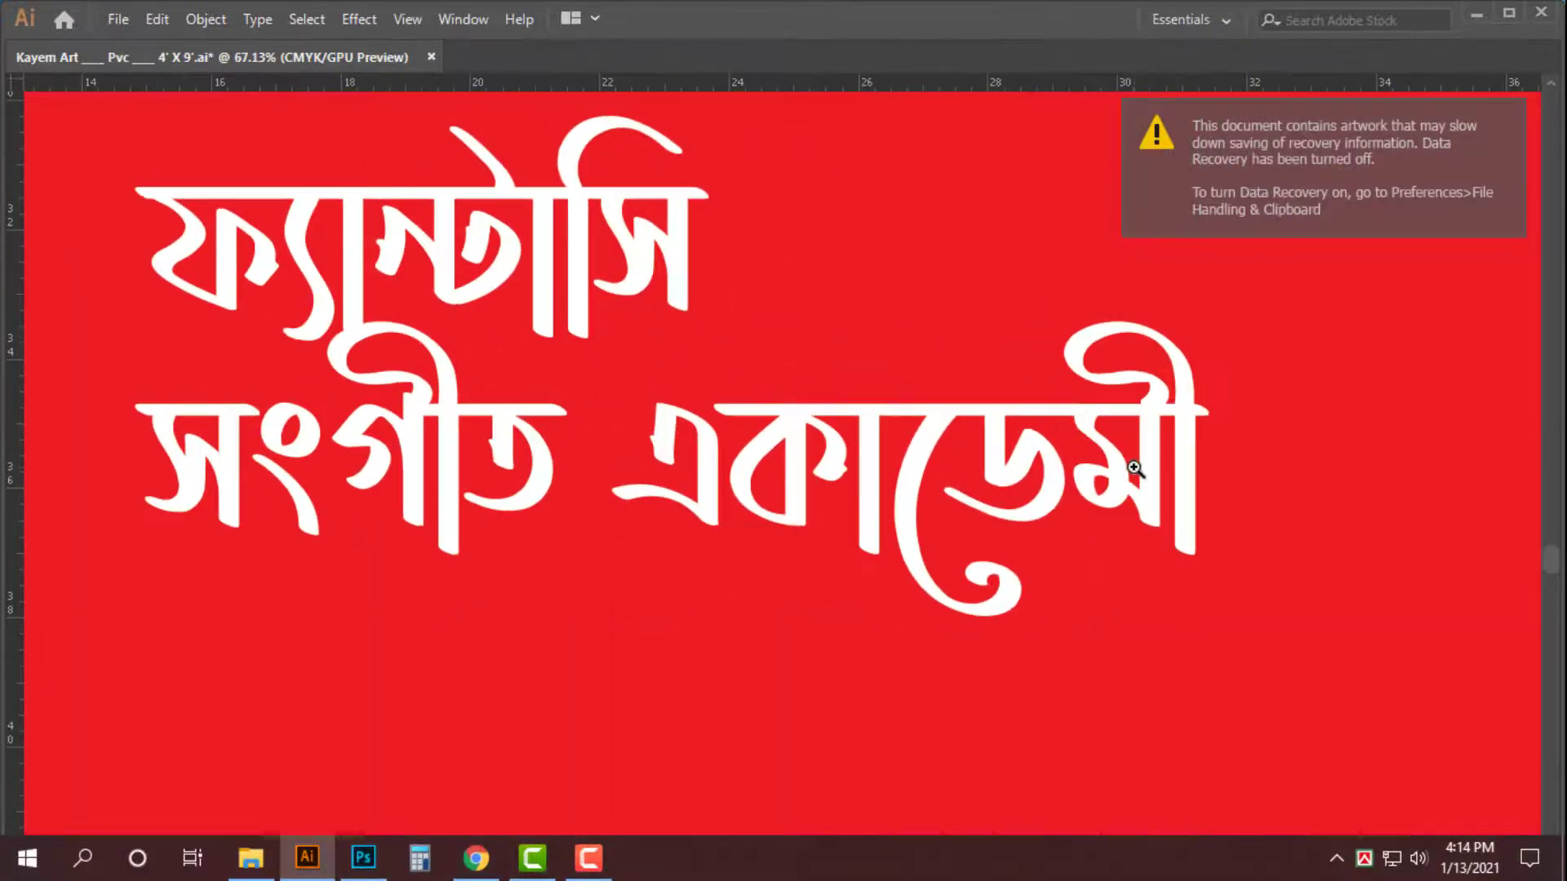
{"action": "left_click", "coordinate": [358, 19]}
{"action": "mouse_move", "coordinate": [489, 279]}
{"action": "left_click", "coordinate": [650, 282]}
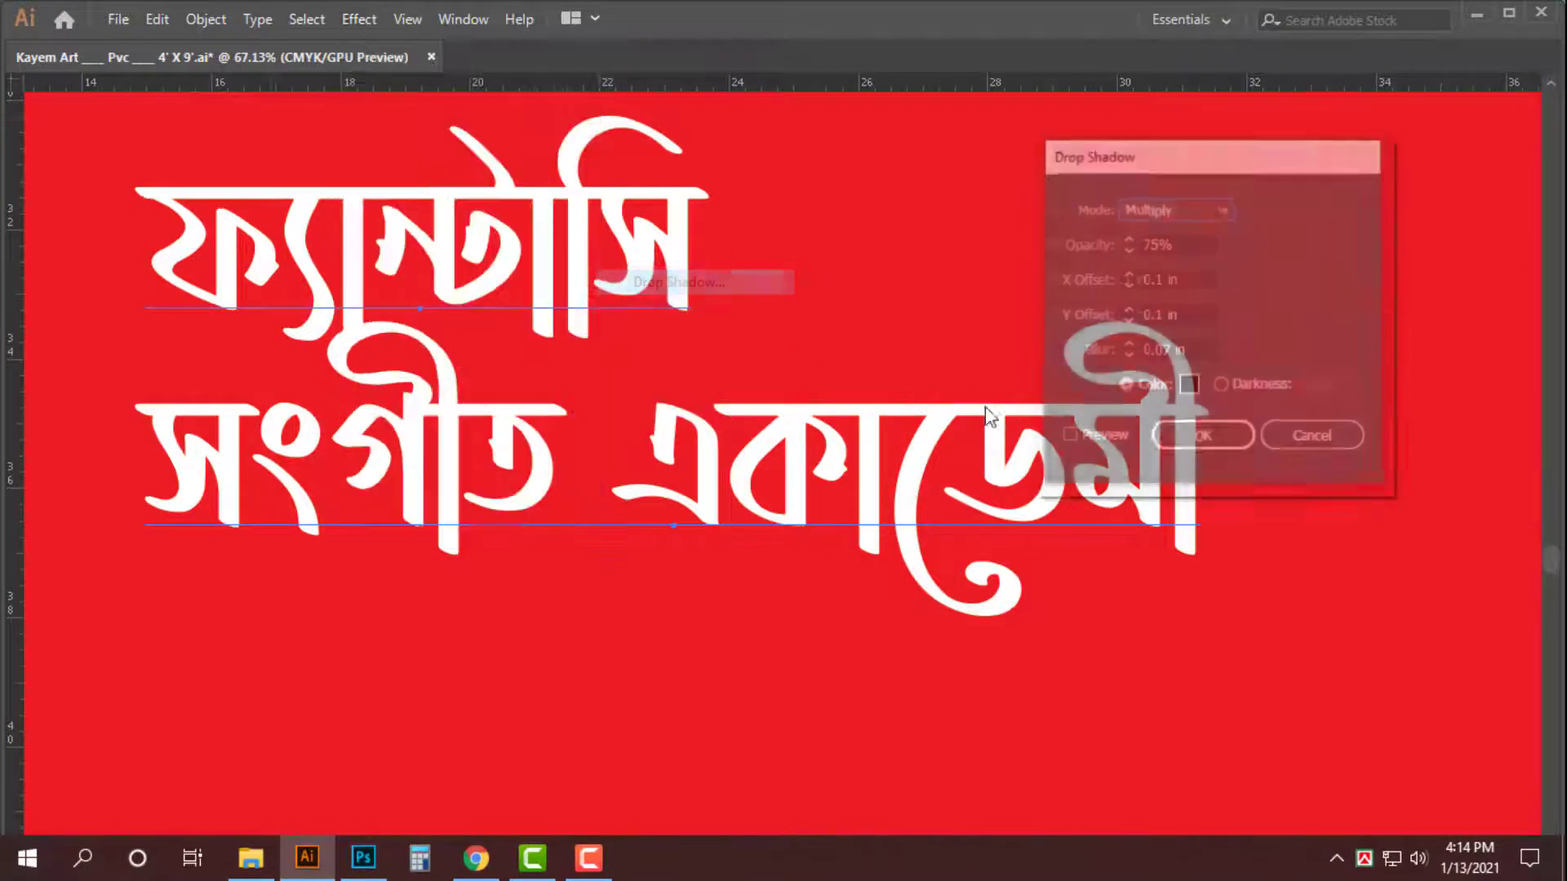
{"action": "left_click", "coordinate": [1199, 438]}
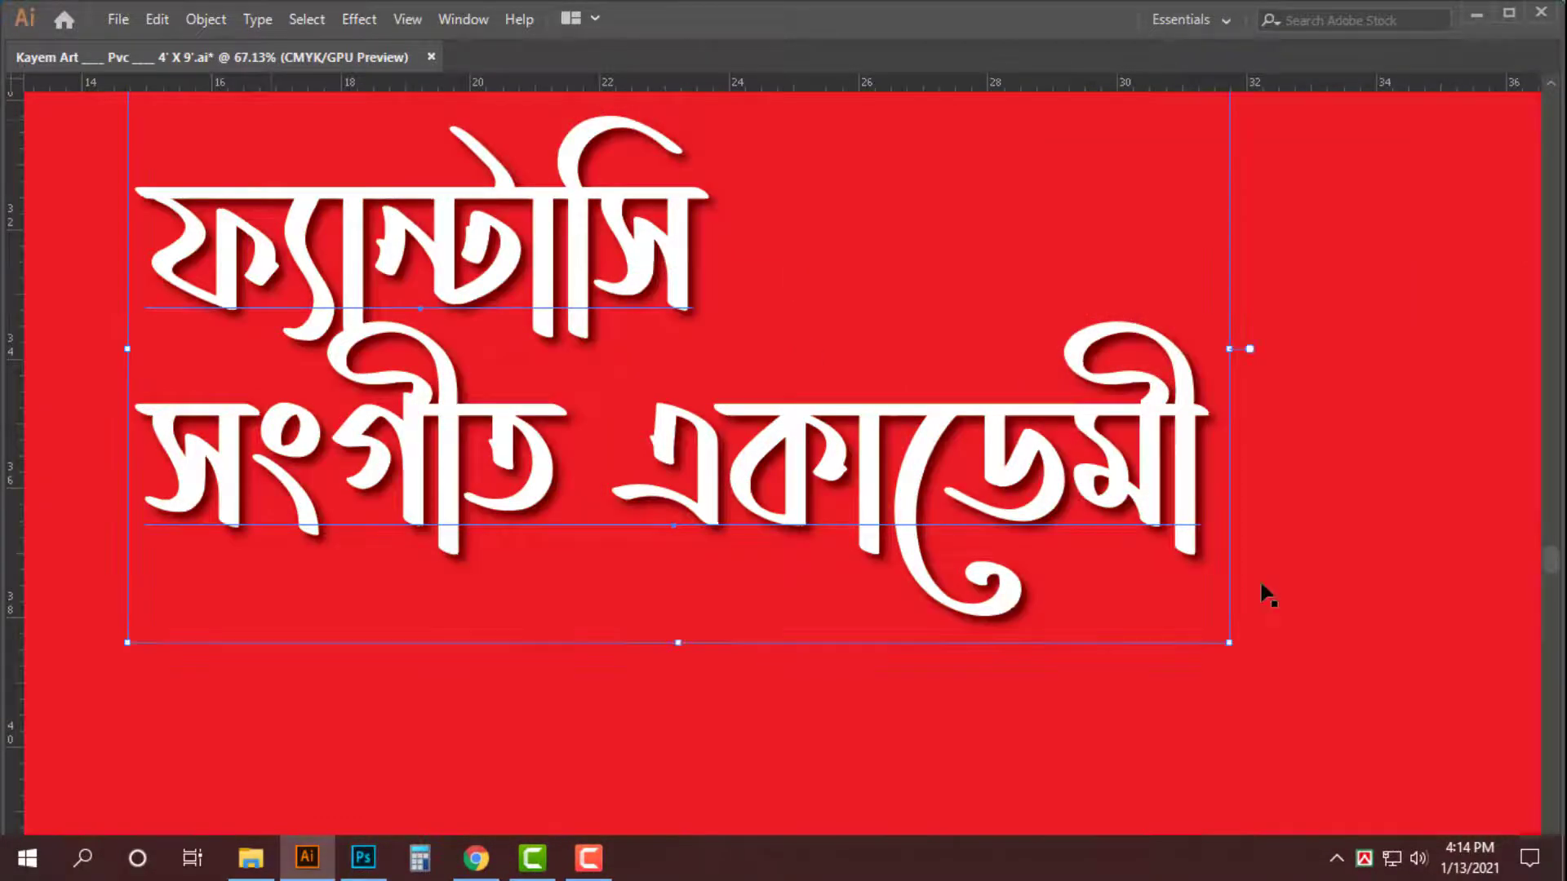
- Try to ungroup the shadowed heading lines directly and undo the change
{"action": "left_click", "coordinate": [210, 21]}
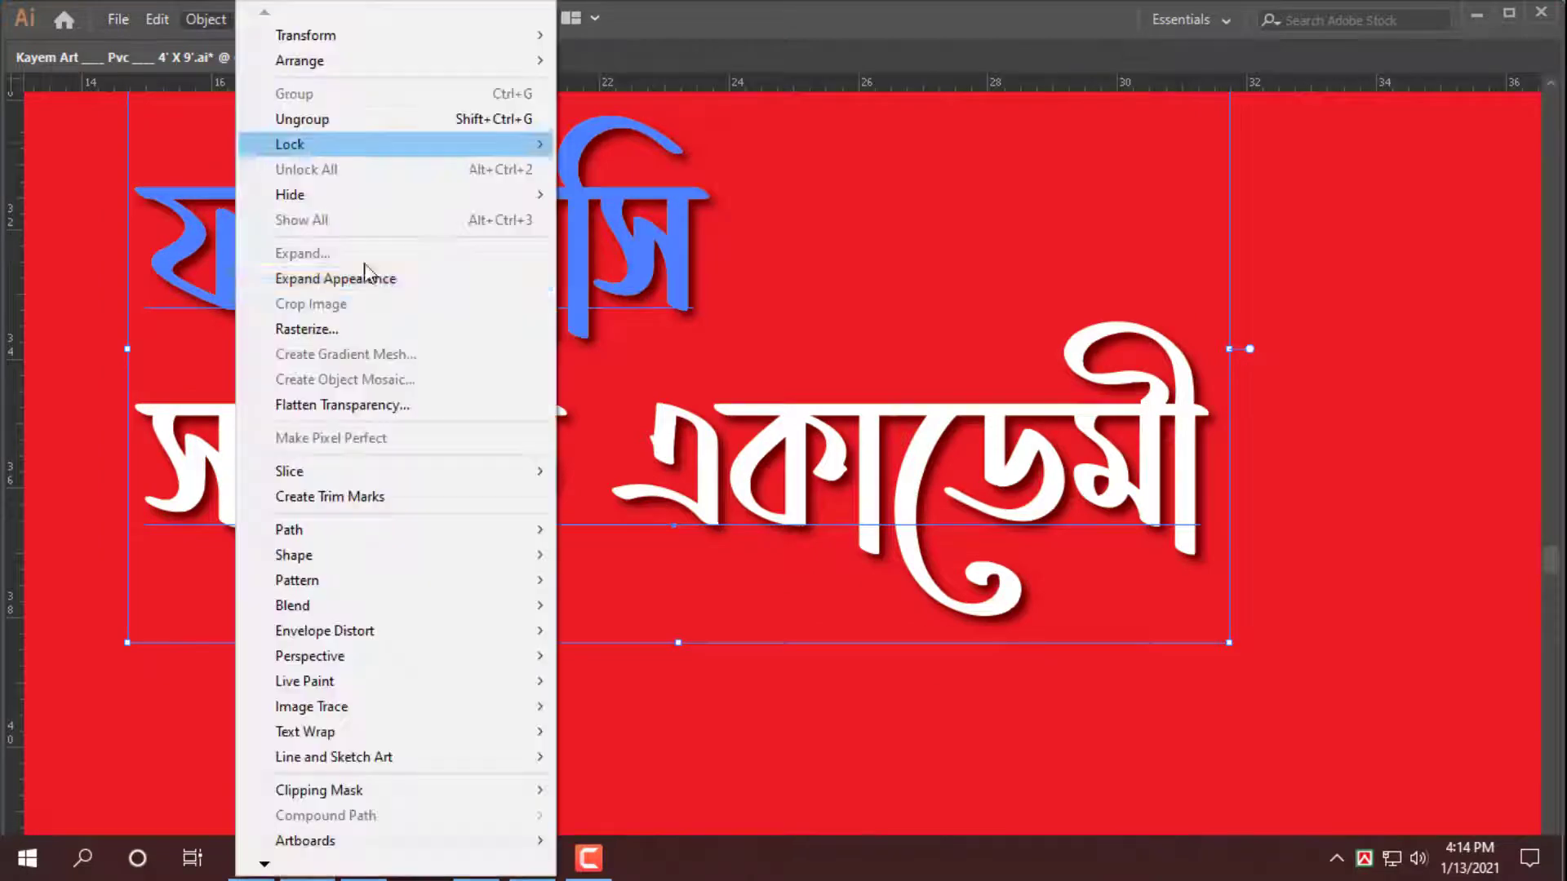
{"action": "left_click", "coordinate": [346, 280]}
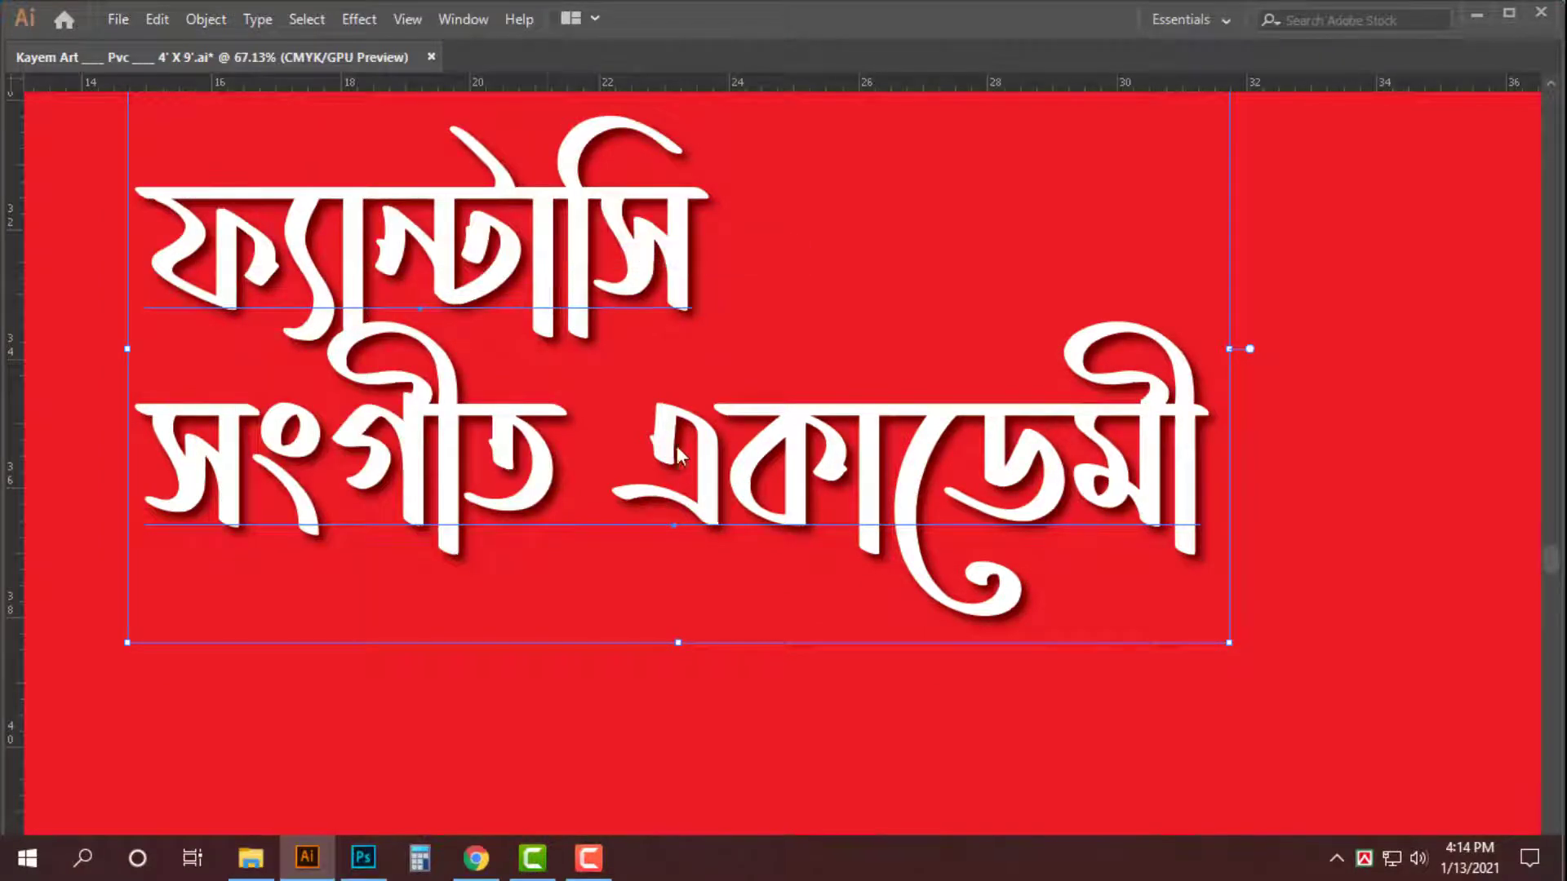
{"action": "left_click", "coordinate": [206, 19]}
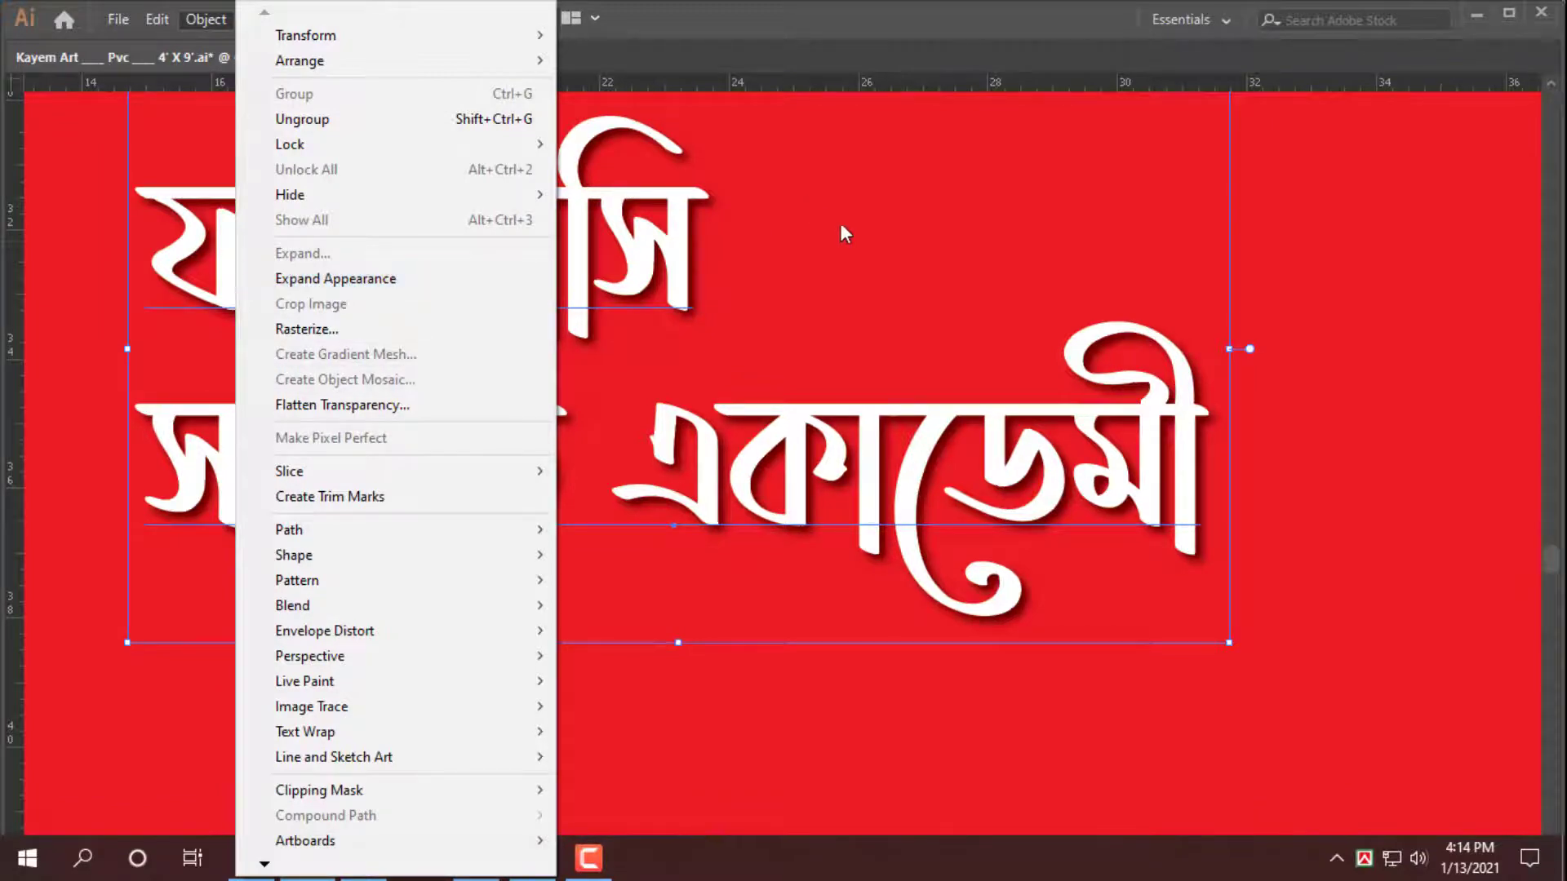
{"action": "right_click", "coordinate": [922, 179]}
{"action": "left_click", "coordinate": [1035, 369]}
{"action": "left_click", "coordinate": [1312, 400]}
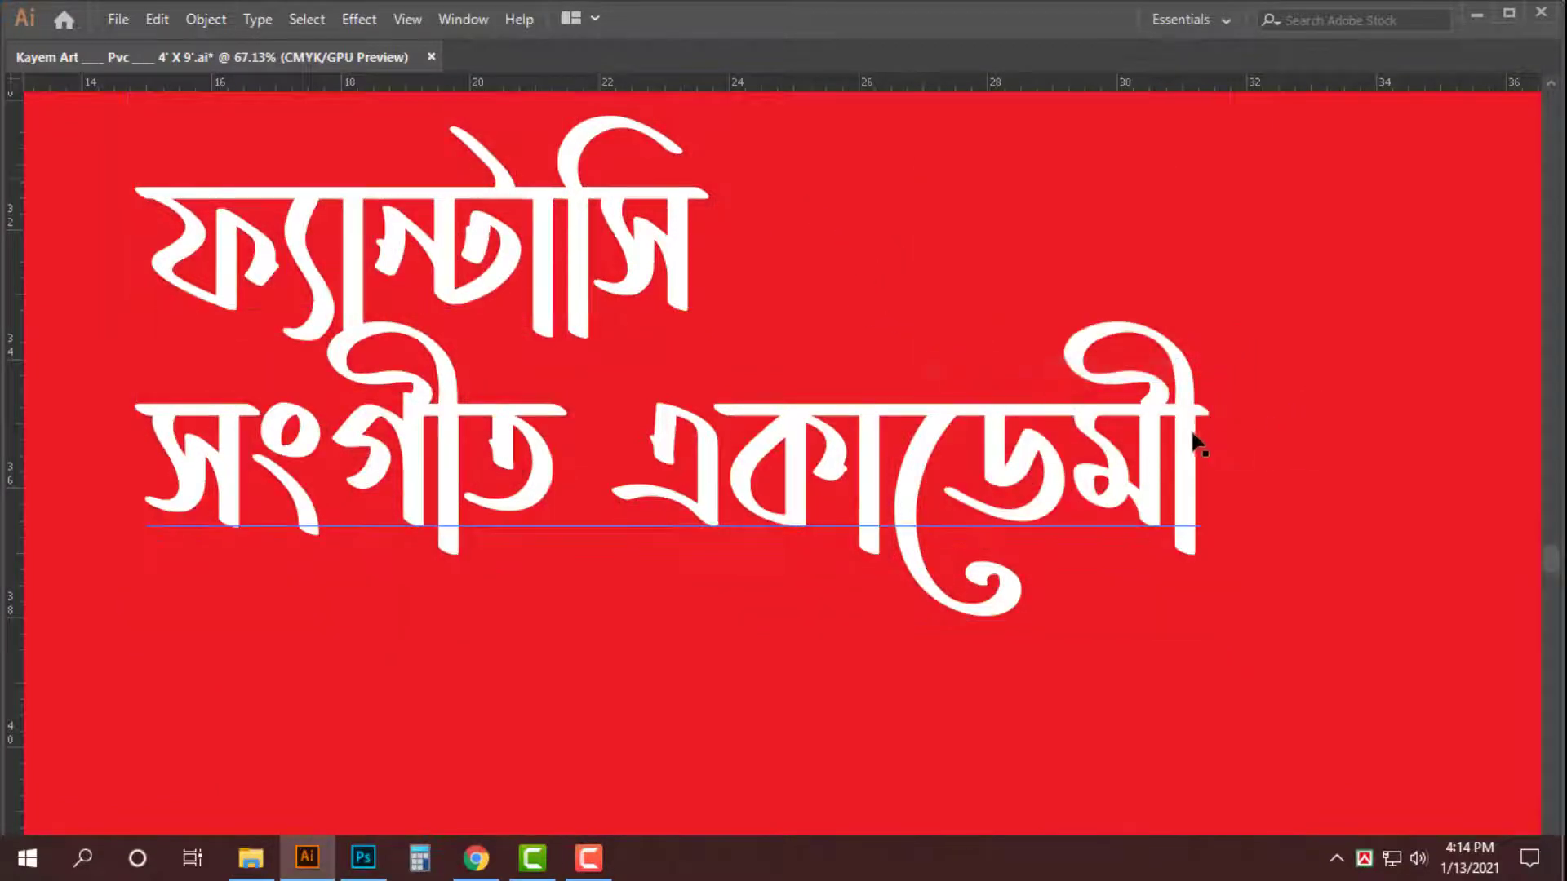
{"action": "key", "text": "ctrl+z"}
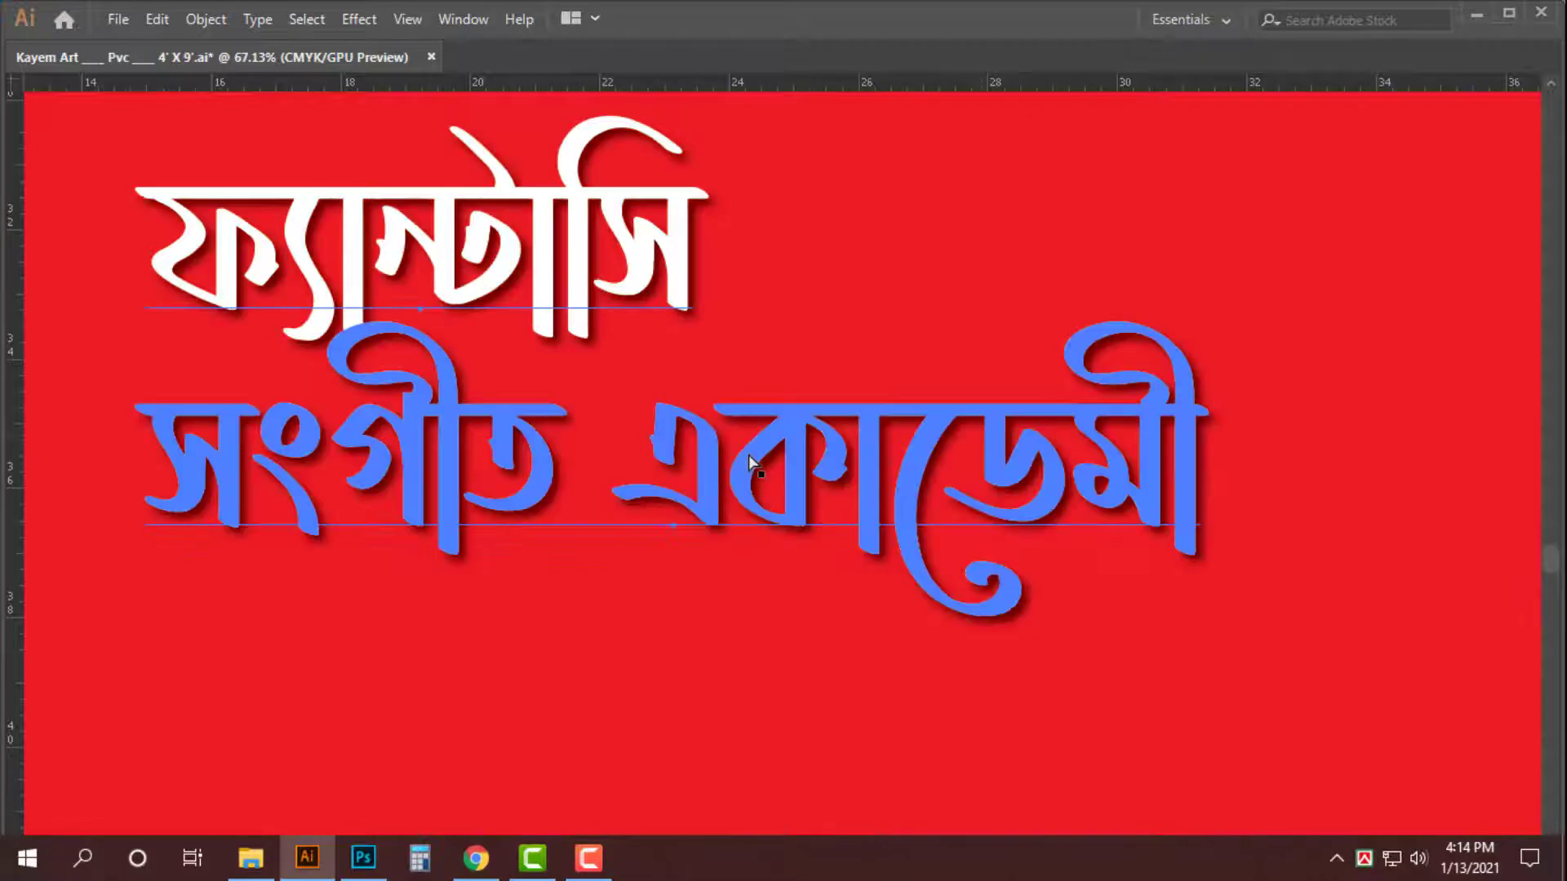
- Expand the appearance of the shadowed heading group, ungroup the result and deselect it
{"action": "left_click", "coordinate": [208, 17]}
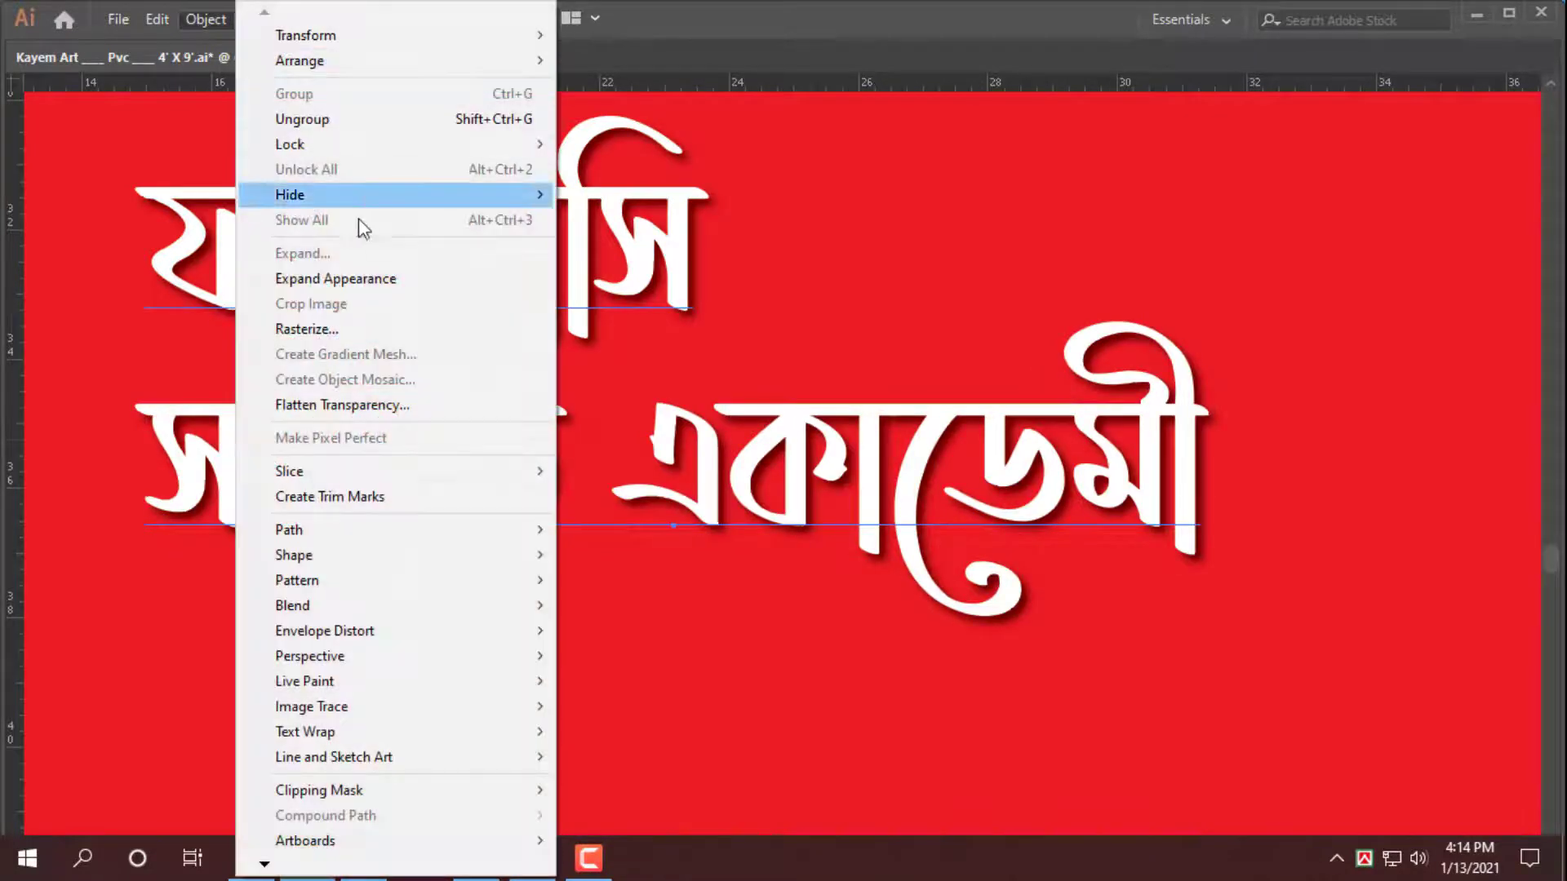
{"action": "left_click", "coordinate": [355, 282]}
{"action": "right_click", "coordinate": [614, 210]}
{"action": "left_click", "coordinate": [721, 404]}
{"action": "left_click", "coordinate": [1413, 309]}
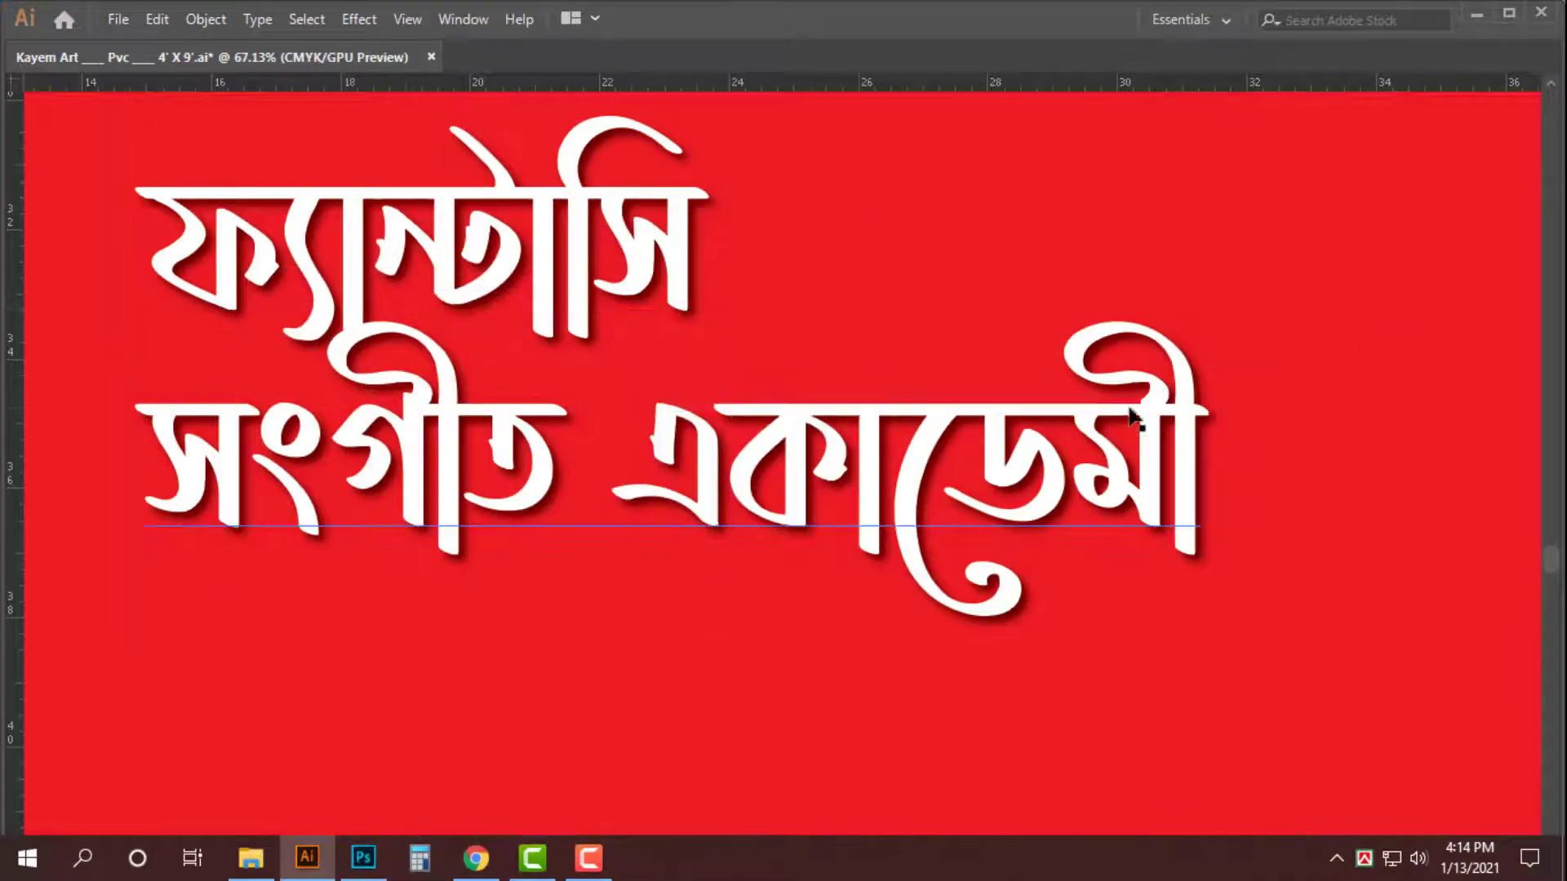
{"action": "left_click", "coordinate": [1110, 408]}
{"action": "left_click", "coordinate": [851, 320]}
{"action": "scroll", "coordinate": [845, 318], "scroll_direction": "down", "scroll_amount": 3}
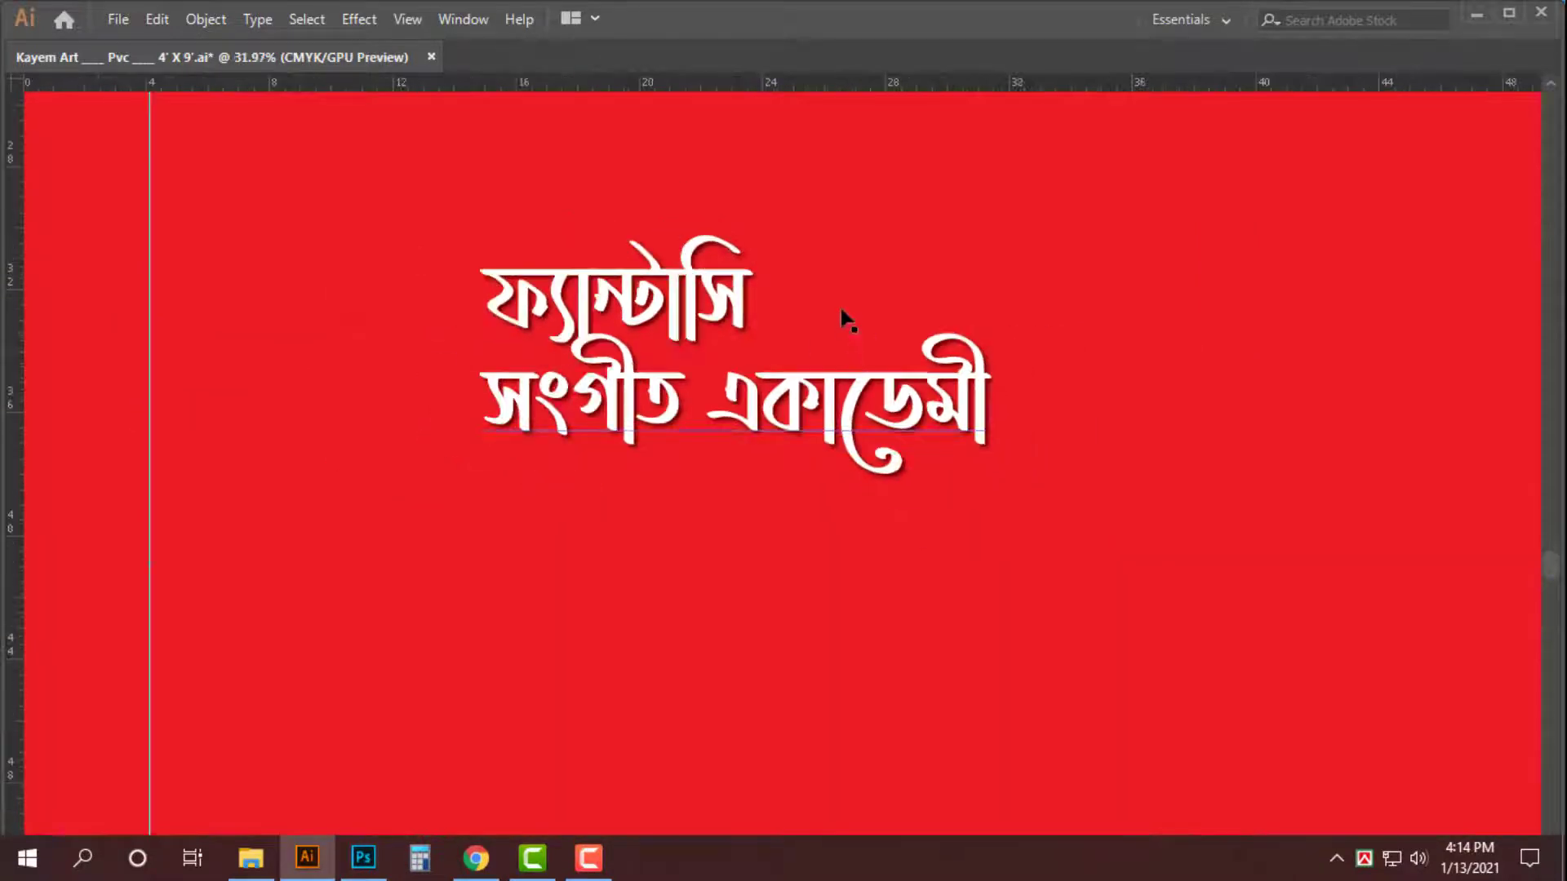
- Lock the red background and the black inner margin frame
{"action": "left_click_drag", "start_coordinate": [880, 218], "coordinate": [466, 549]}
{"action": "left_click_drag", "start_coordinate": [1414, 308], "coordinate": [1160, 369]}
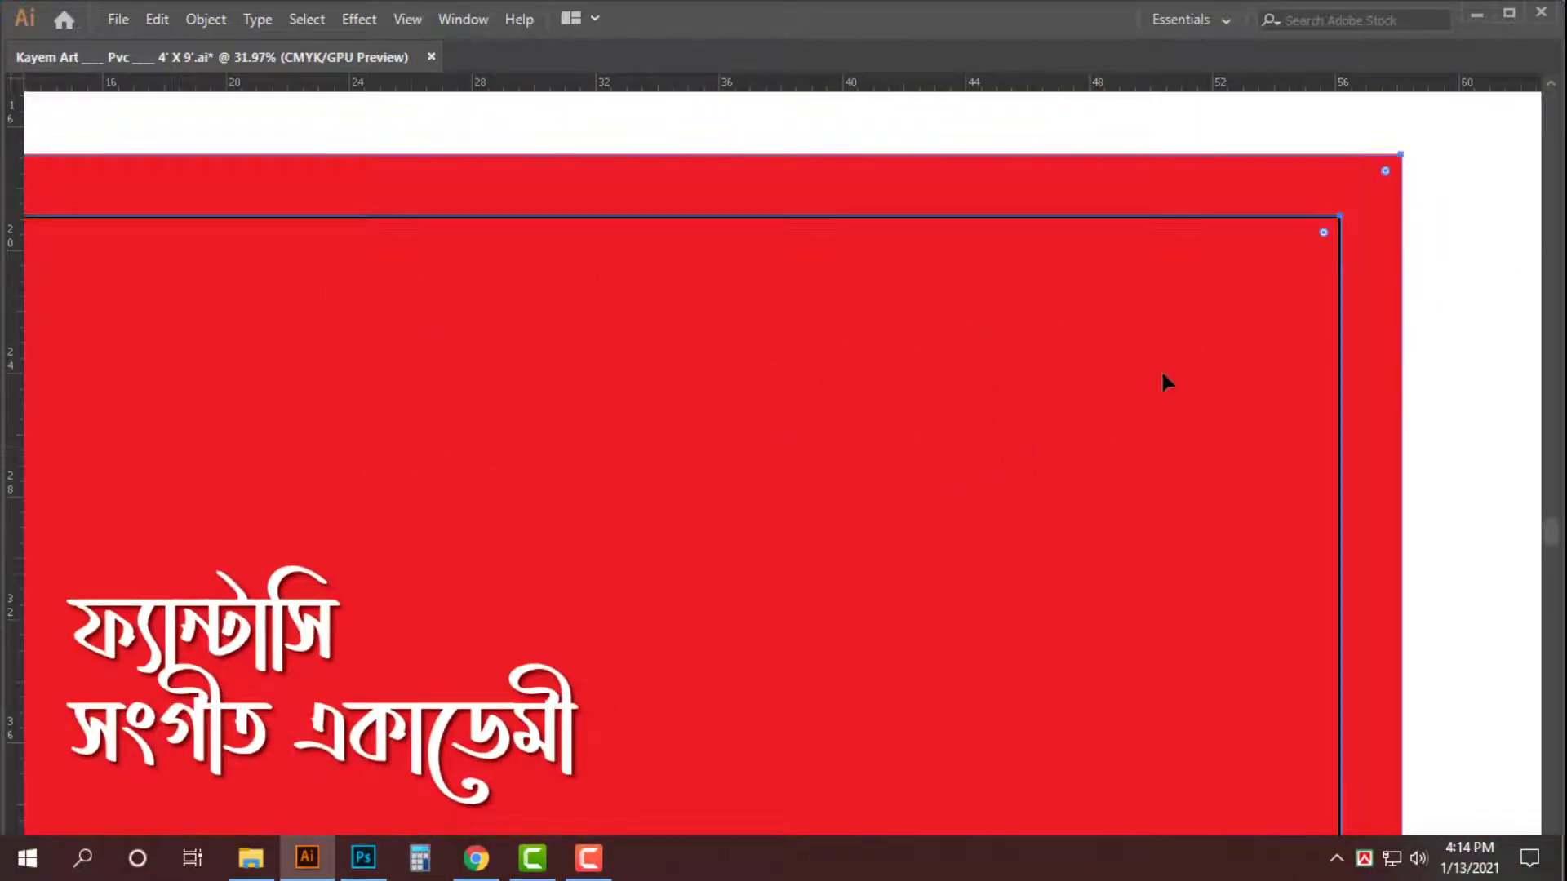
{"action": "key", "text": "ctrl+2"}
- Try moving the white heading lines away from their shadow, and undo the move
{"action": "left_click_drag", "start_coordinate": [192, 711], "coordinate": [769, 238]}
{"action": "left_click_drag", "start_coordinate": [768, 237], "coordinate": [517, 441]}
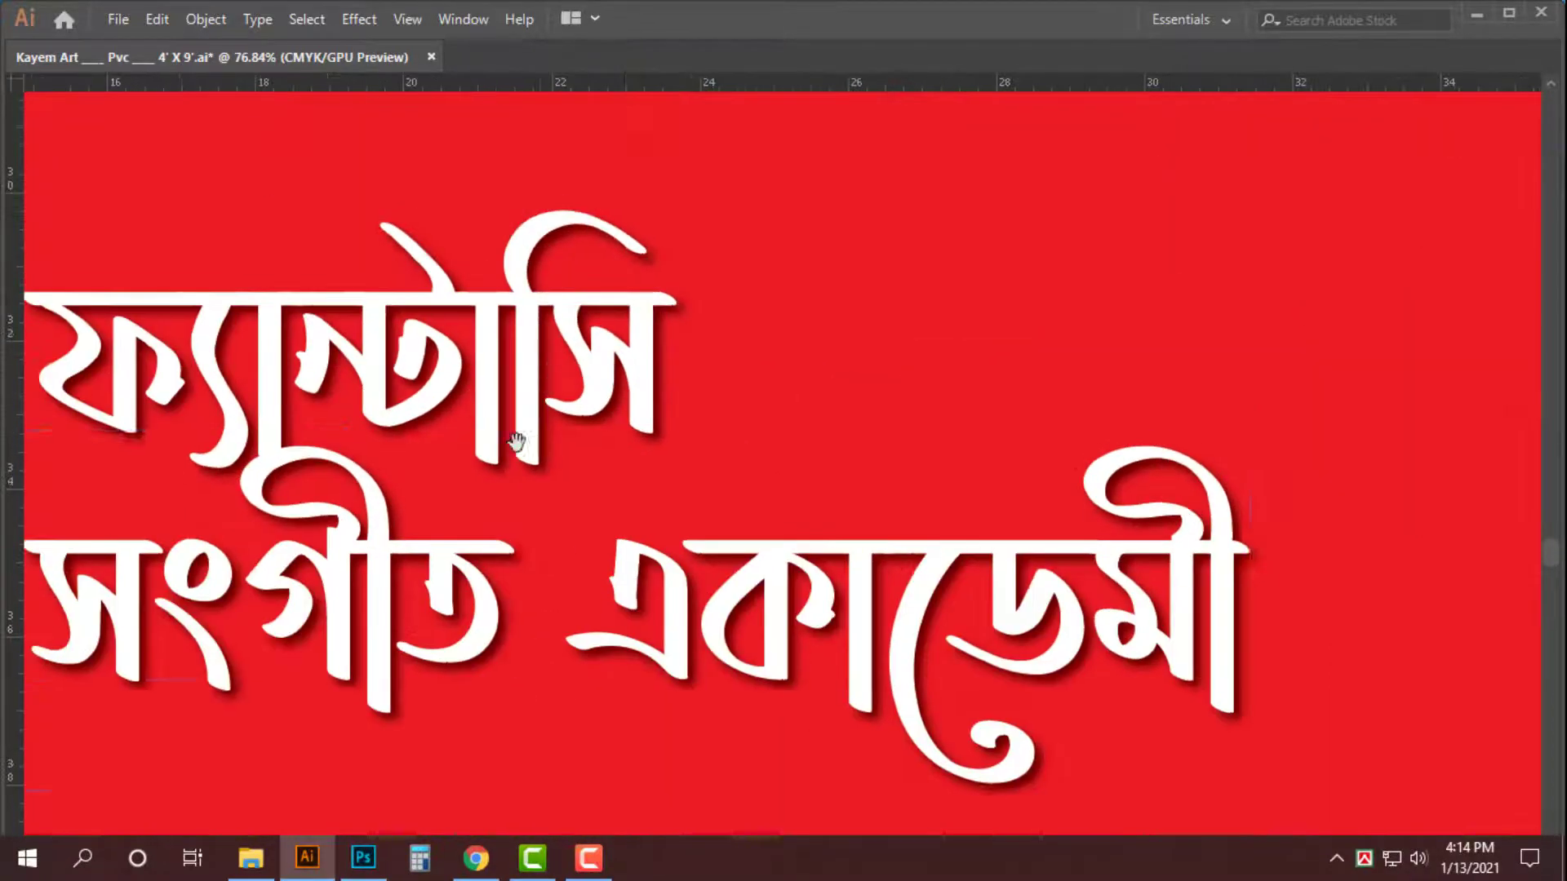
{"action": "left_click", "coordinate": [653, 604]}
{"action": "left_click_drag", "start_coordinate": [672, 604], "coordinate": [794, 532]}
{"action": "left_click_drag", "start_coordinate": [777, 556], "coordinate": [721, 613]}
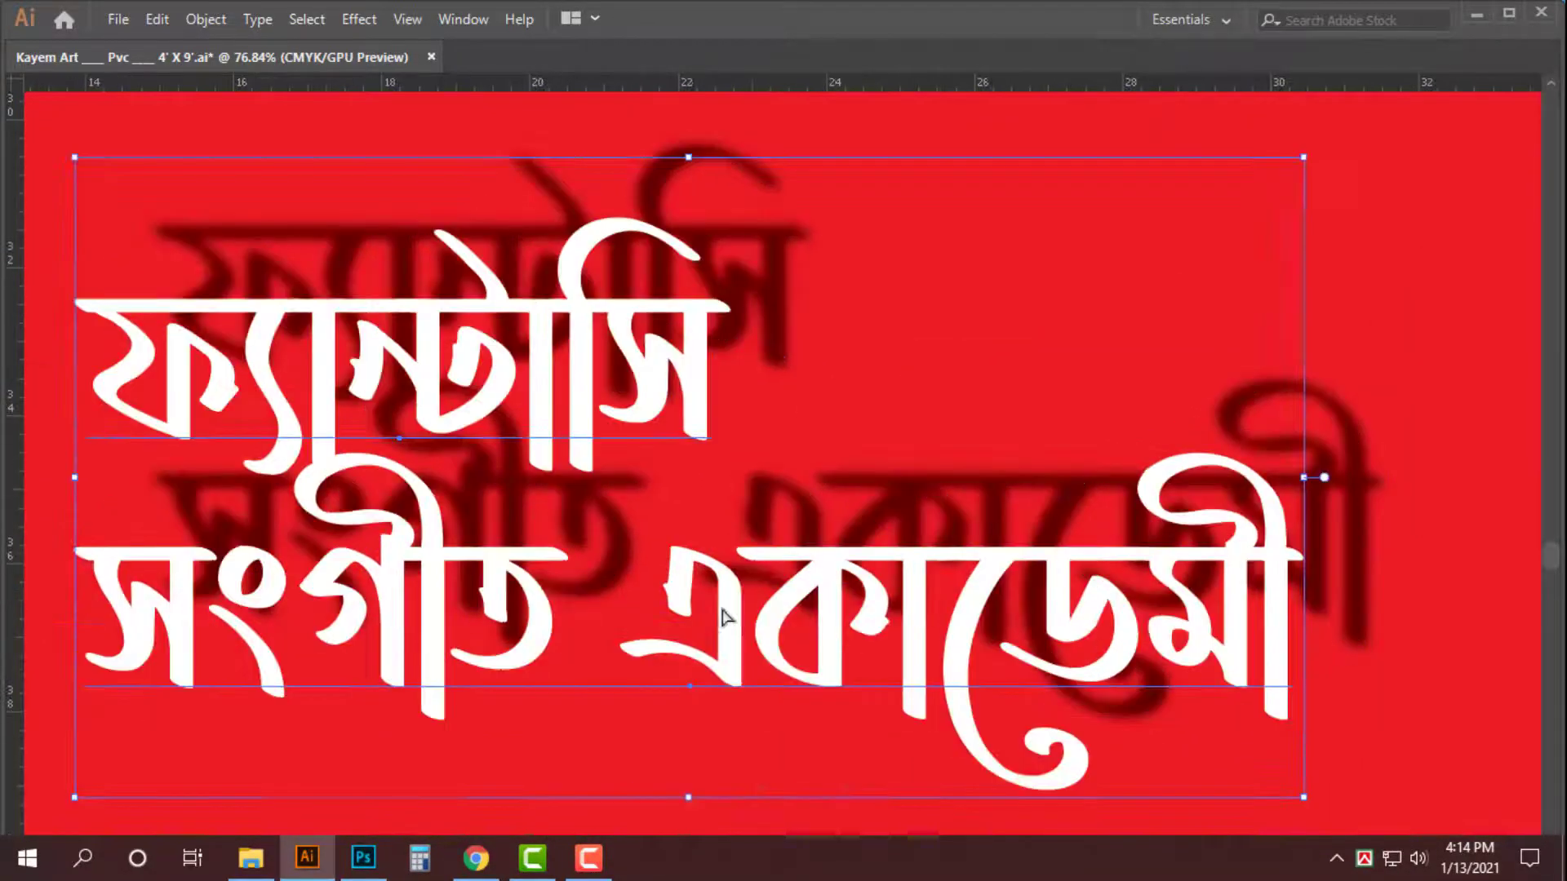
{"action": "key", "text": "ctrl+z"}
- Nudge the white heading lines to fine-tune their small up-and-left offset from the shadow
{"action": "key", "text": "Up"}
{"action": "key", "text": "Left"}
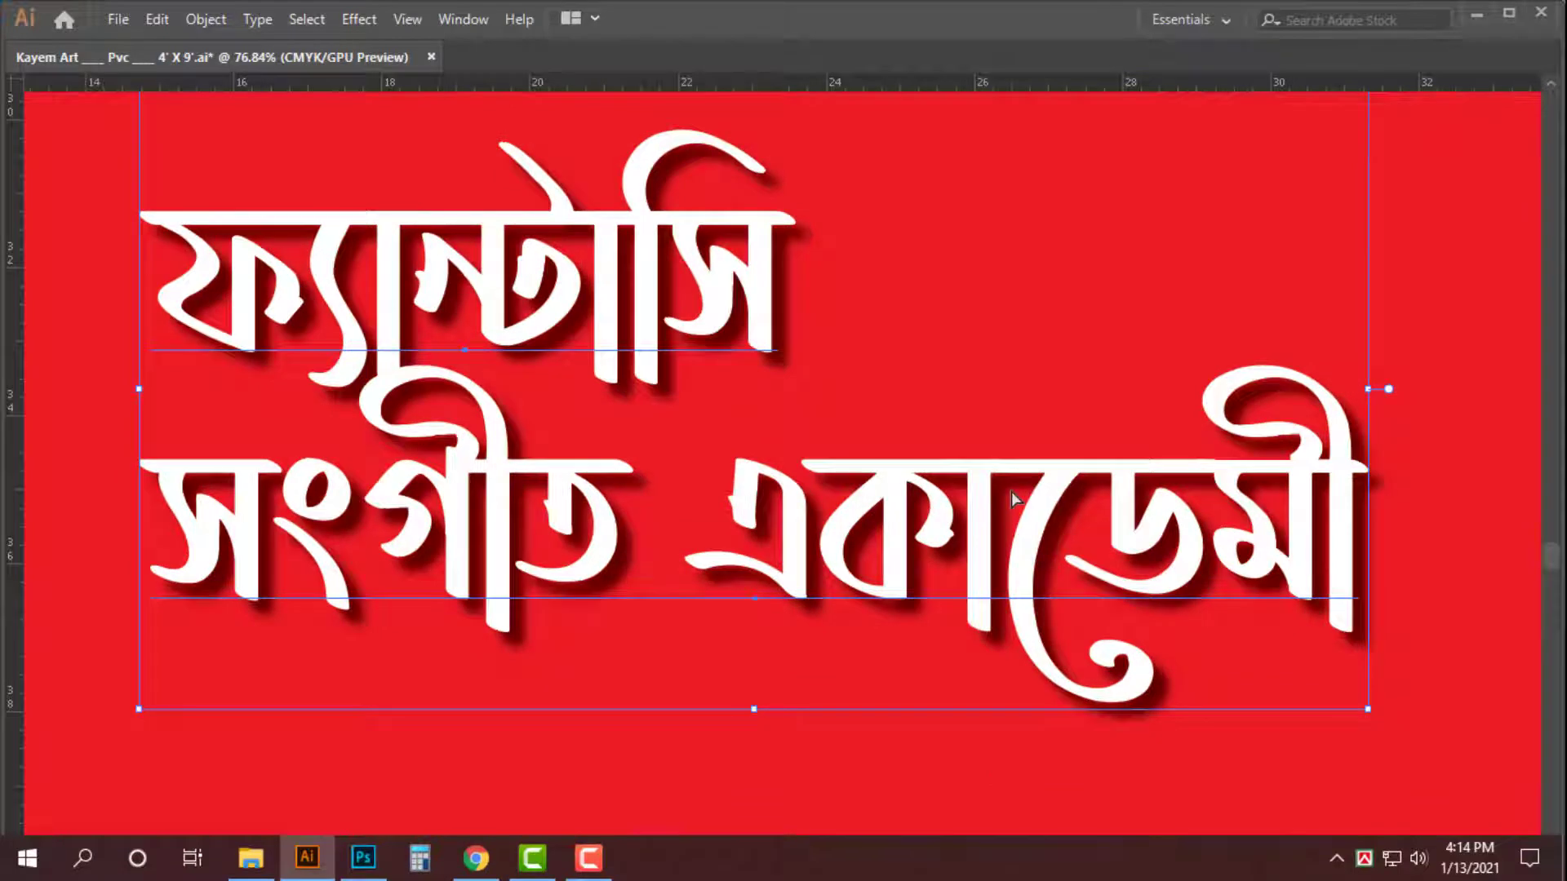
{"action": "key", "text": "Down"}
{"action": "key", "text": "Right"}
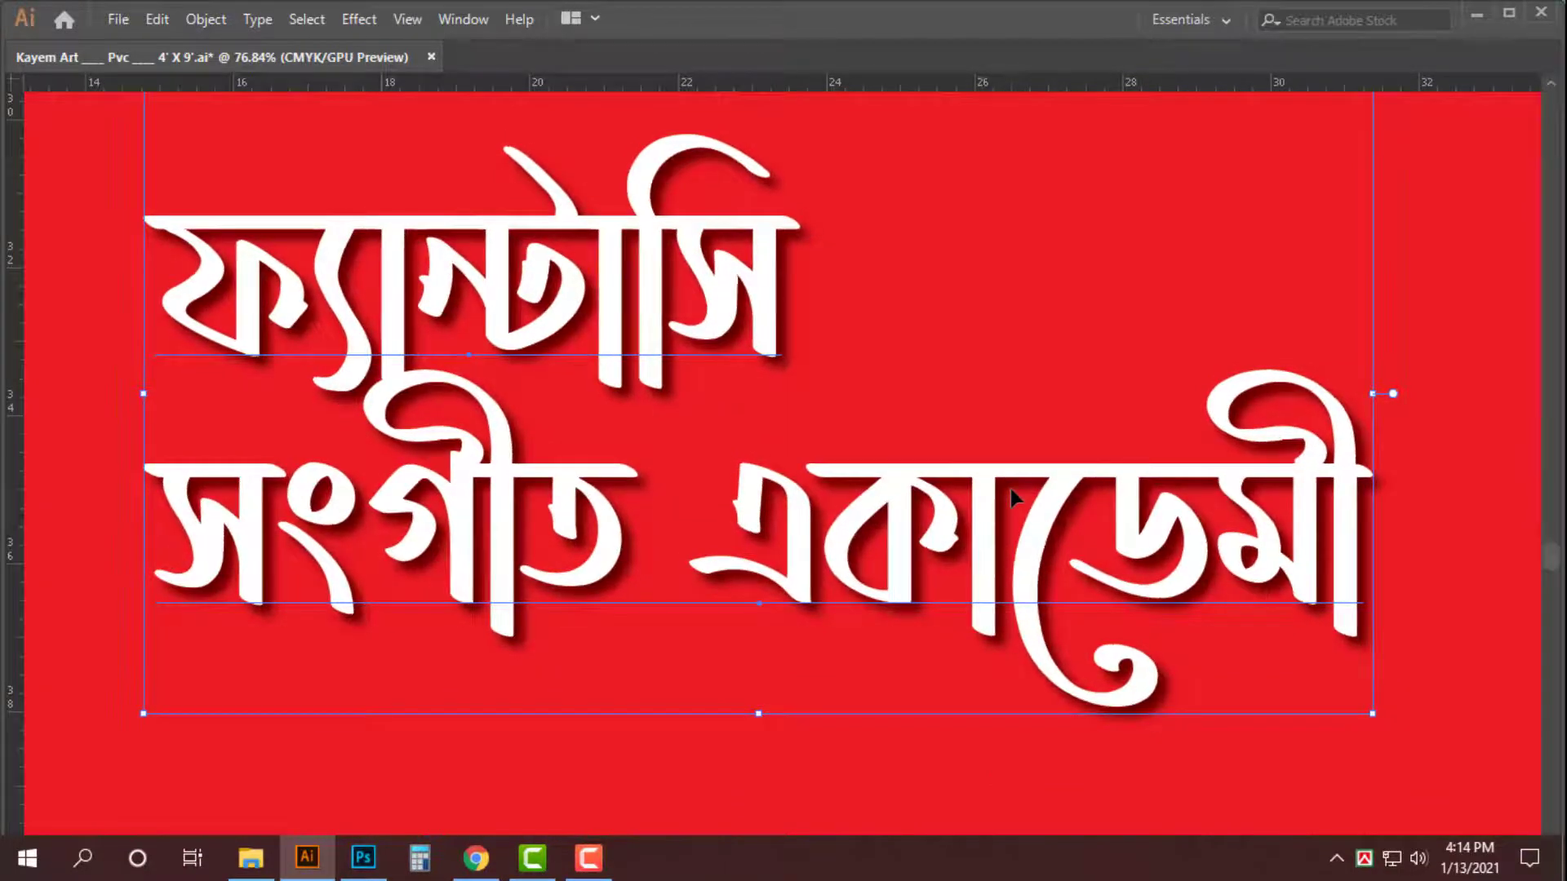
- Add a 5 pt stroke to the white heading lines
{"action": "key", "text": "Tab"}
{"action": "left_click", "coordinate": [1436, 542]}
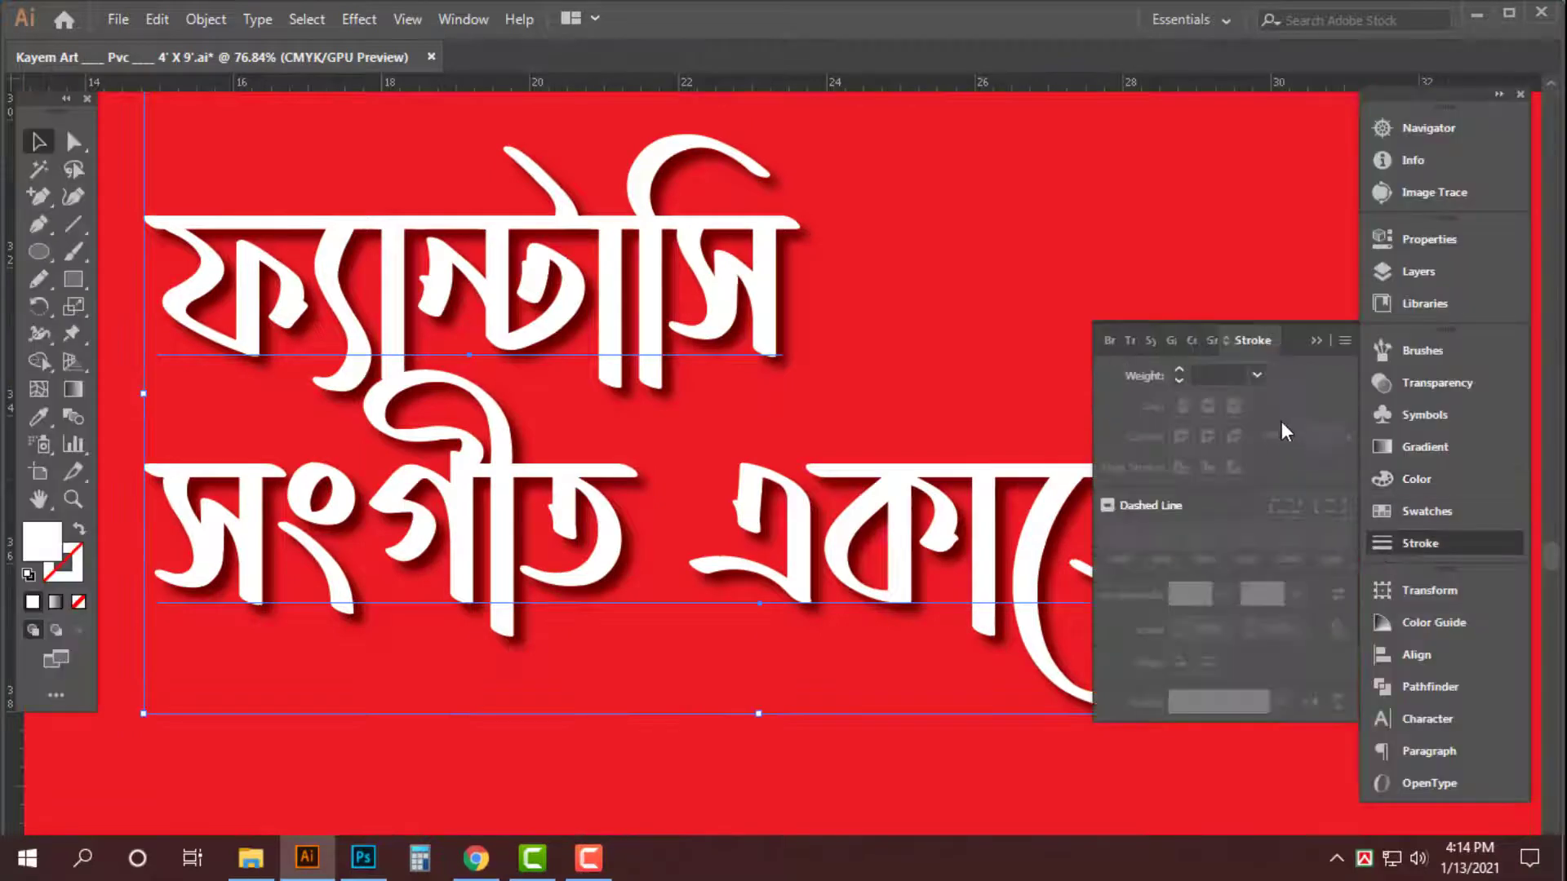
{"action": "left_click", "coordinate": [1224, 375]}
{"action": "type", "text": "2"}
{"action": "key", "text": "Return"}
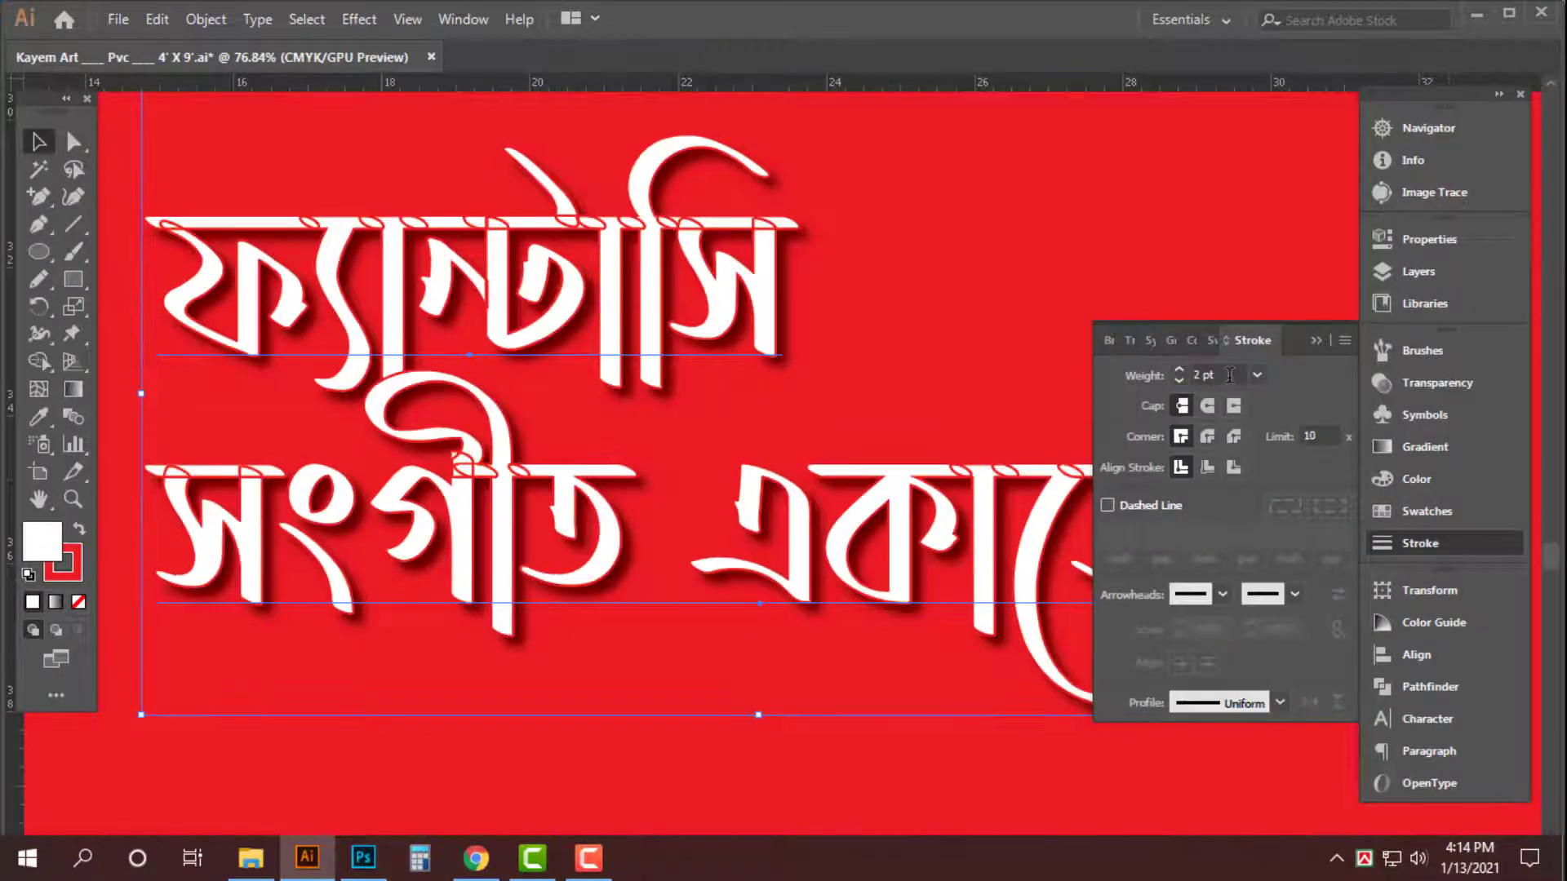
{"action": "double_click", "coordinate": [1235, 378]}
{"action": "type", "text": "5"}
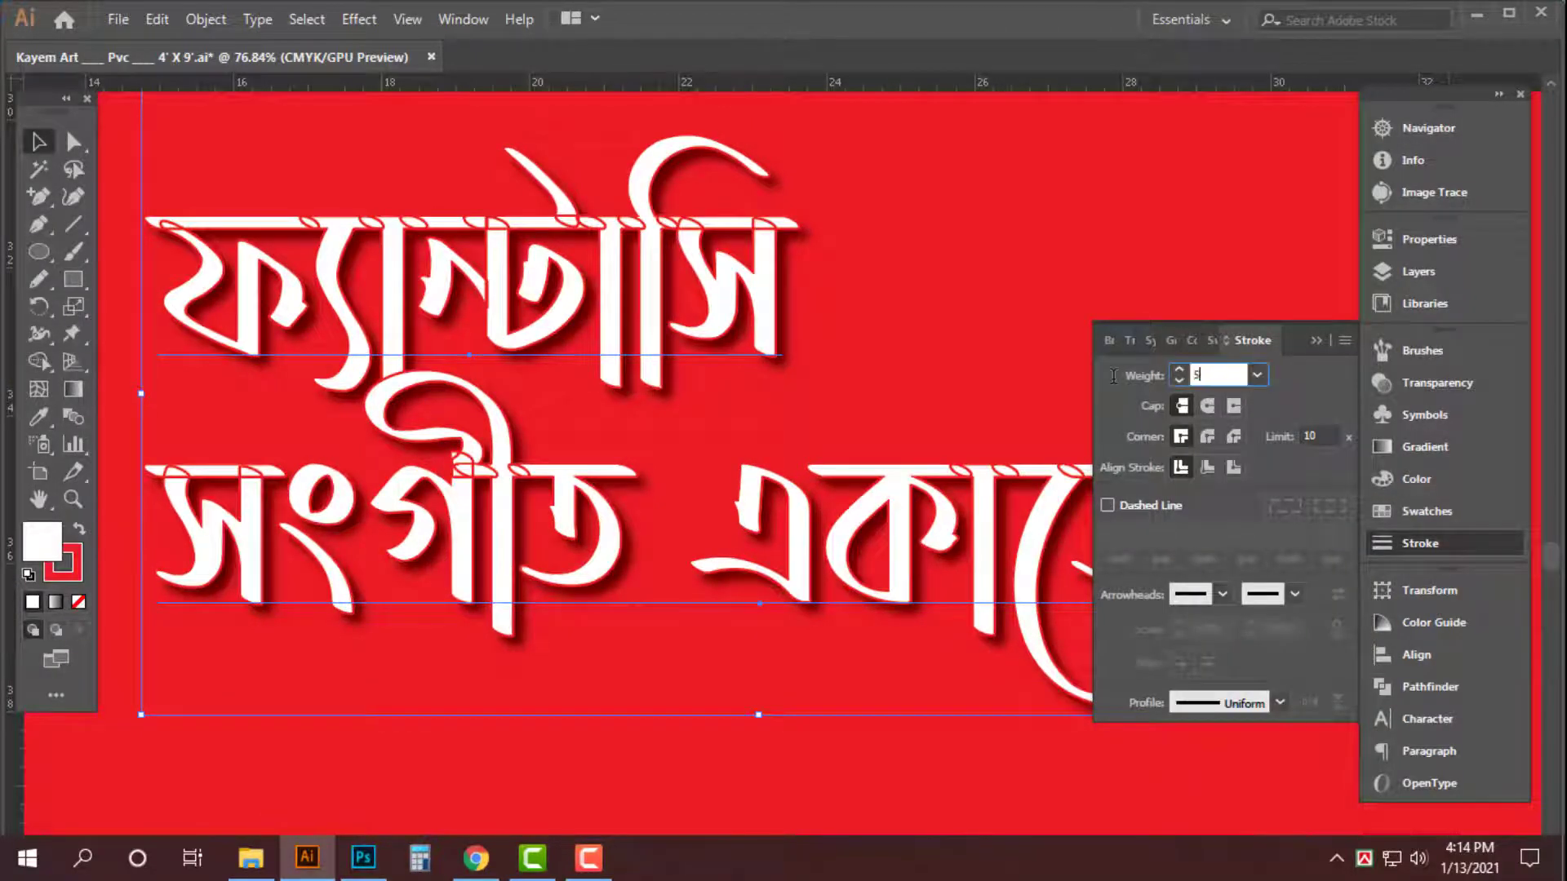
{"action": "key", "text": "Return"}
- Make the heading stroke black with round joins and place an unstroked white copy of the lines in front
{"action": "left_click", "coordinate": [1416, 479]}
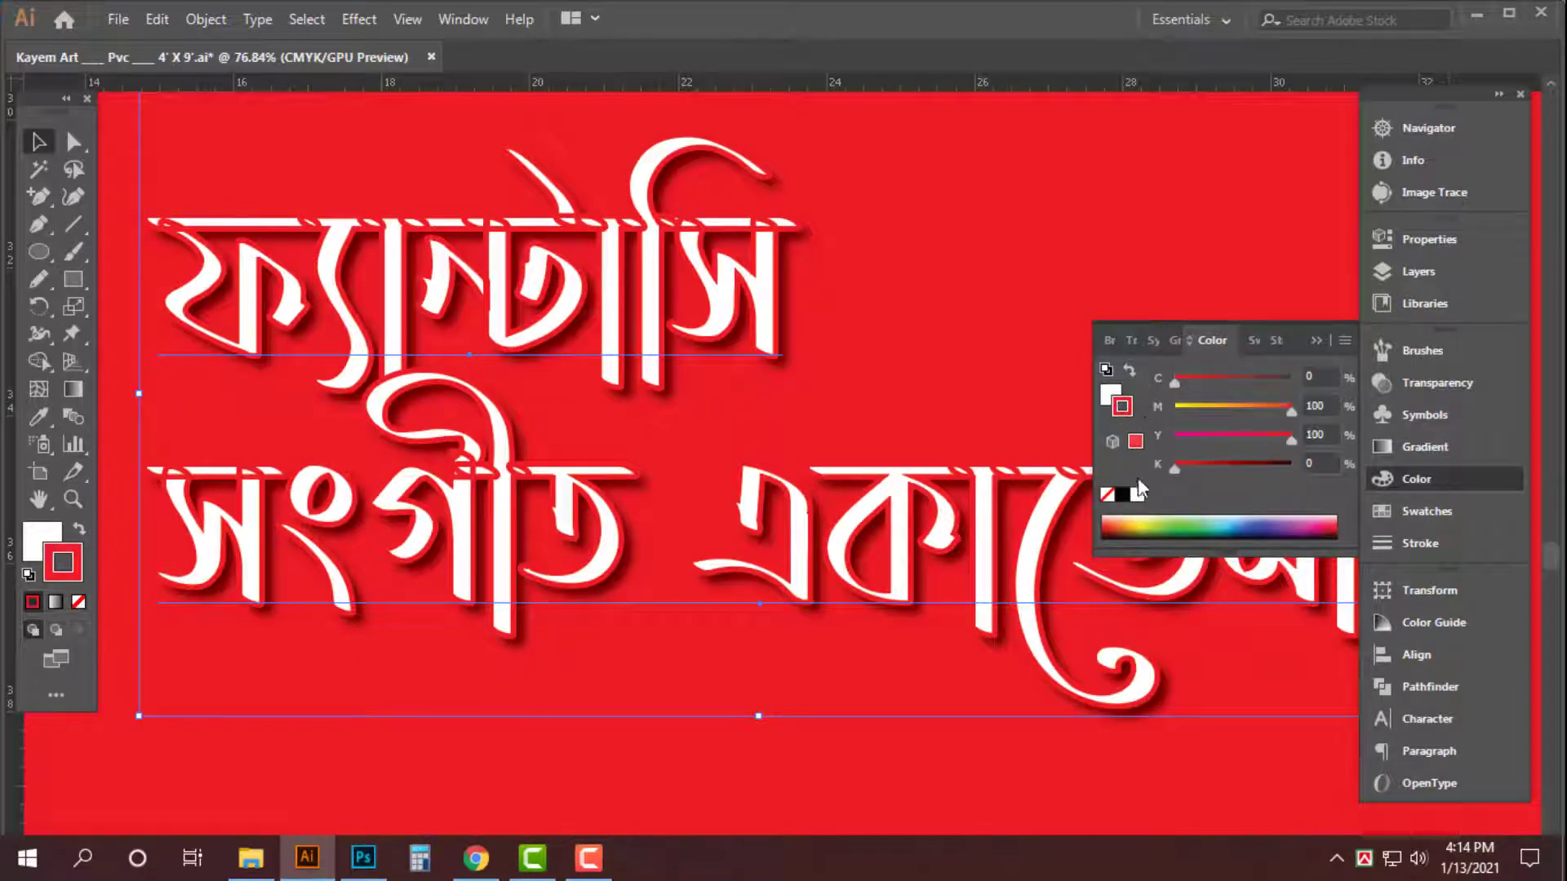
{"action": "left_click", "coordinate": [1123, 494]}
{"action": "left_click", "coordinate": [1420, 542]}
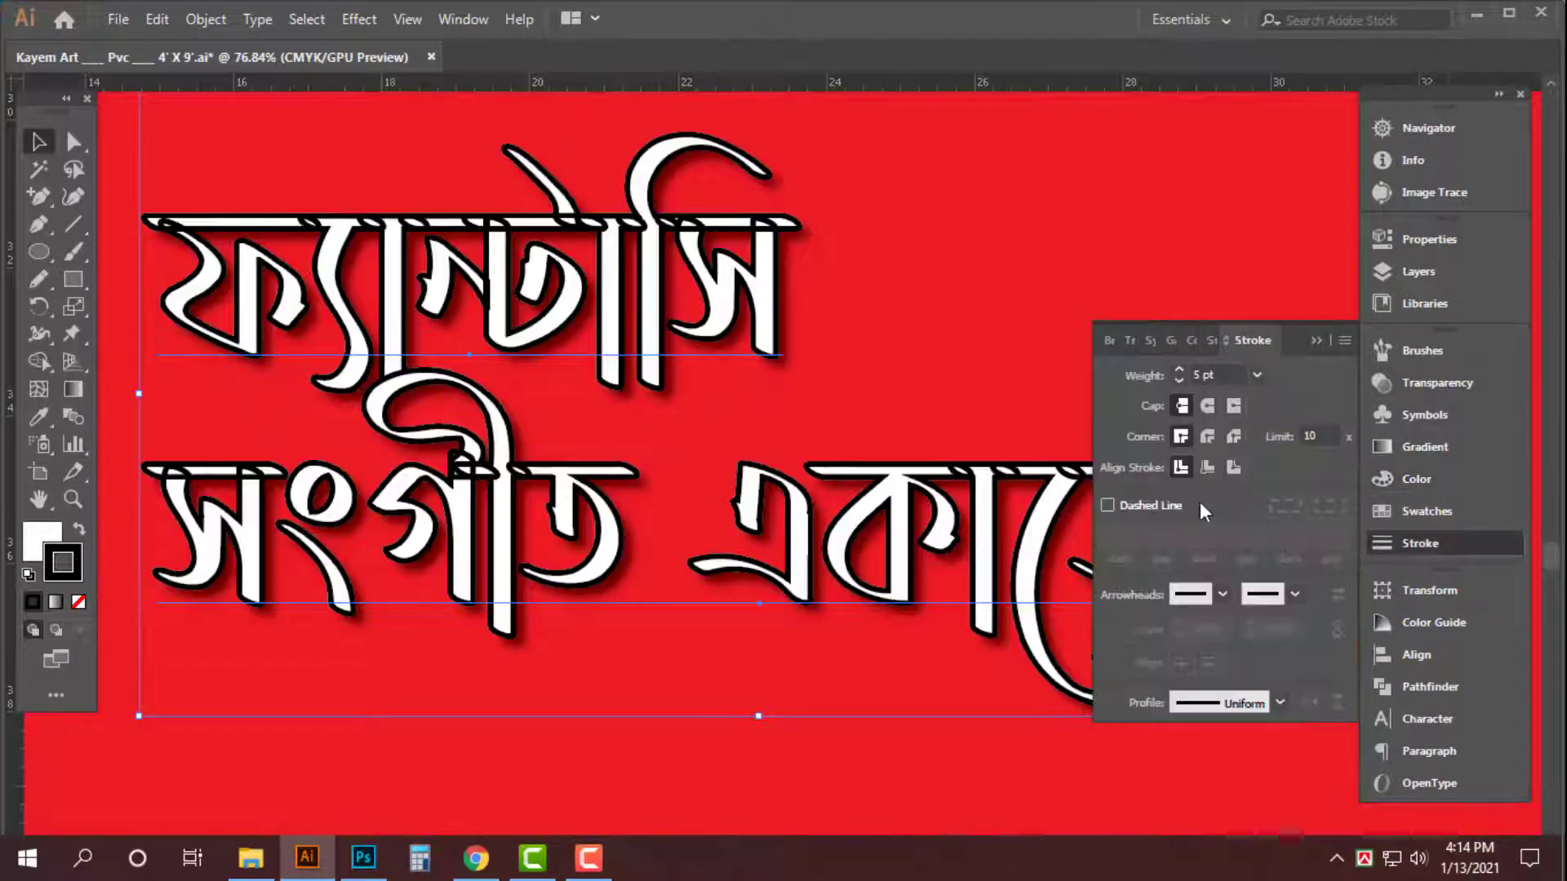
{"action": "left_click", "coordinate": [1206, 436]}
{"action": "key", "text": "ctrl+f"}
{"action": "key", "text": "Tab"}
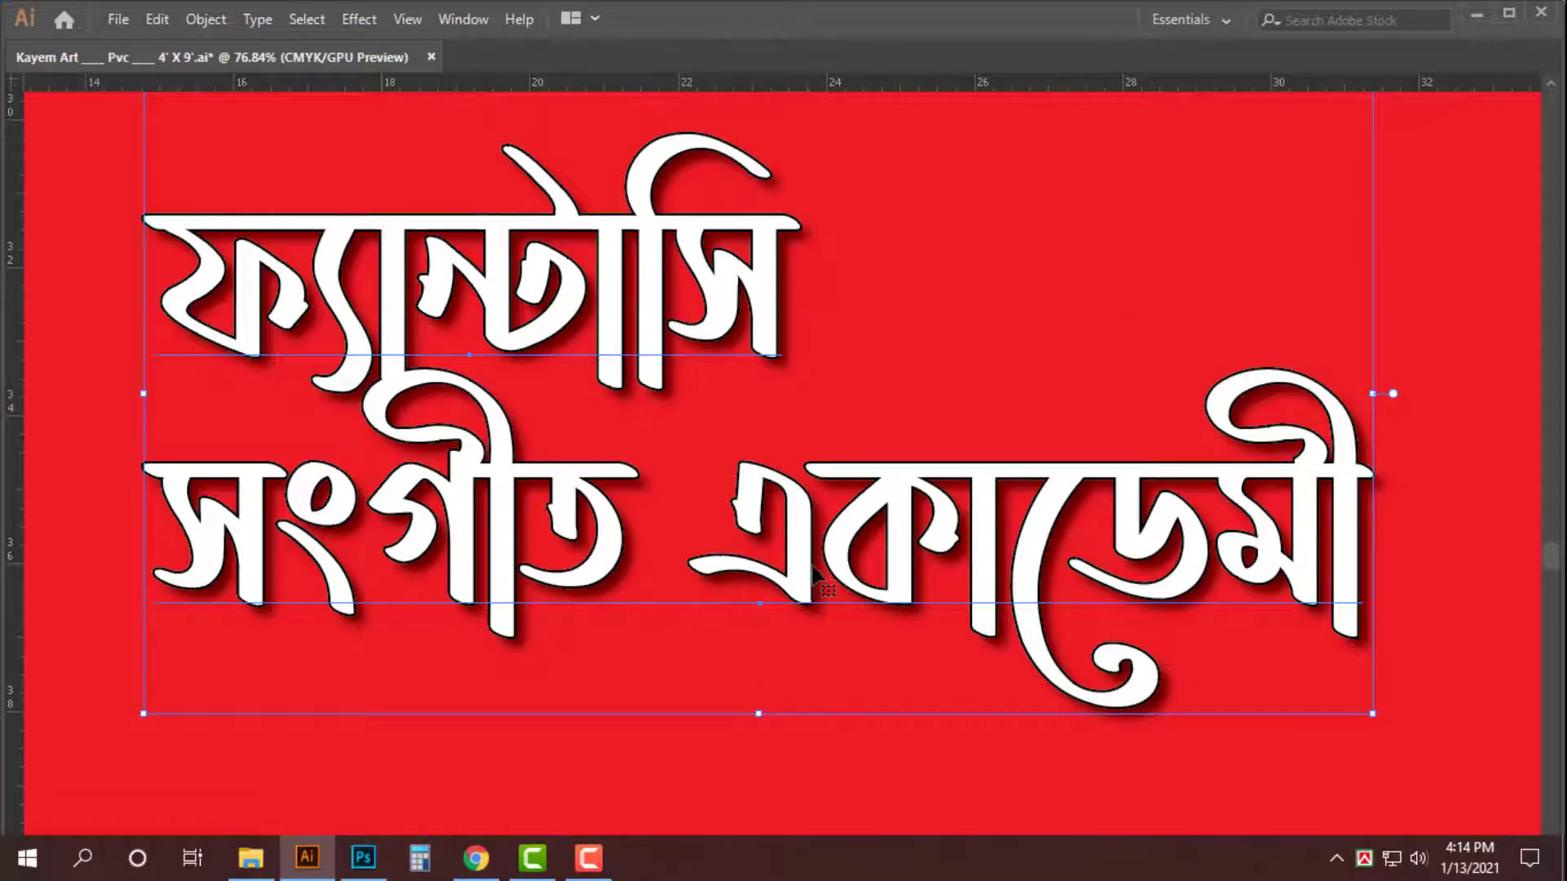
- Enlarge the complete shadowed heading proportionally from its centre until it reaches the right inner margin, and deselect it
{"action": "left_click_drag", "start_coordinate": [1019, 495], "coordinate": [629, 496]}
{"action": "left_click_drag", "start_coordinate": [1228, 502], "coordinate": [641, 445]}
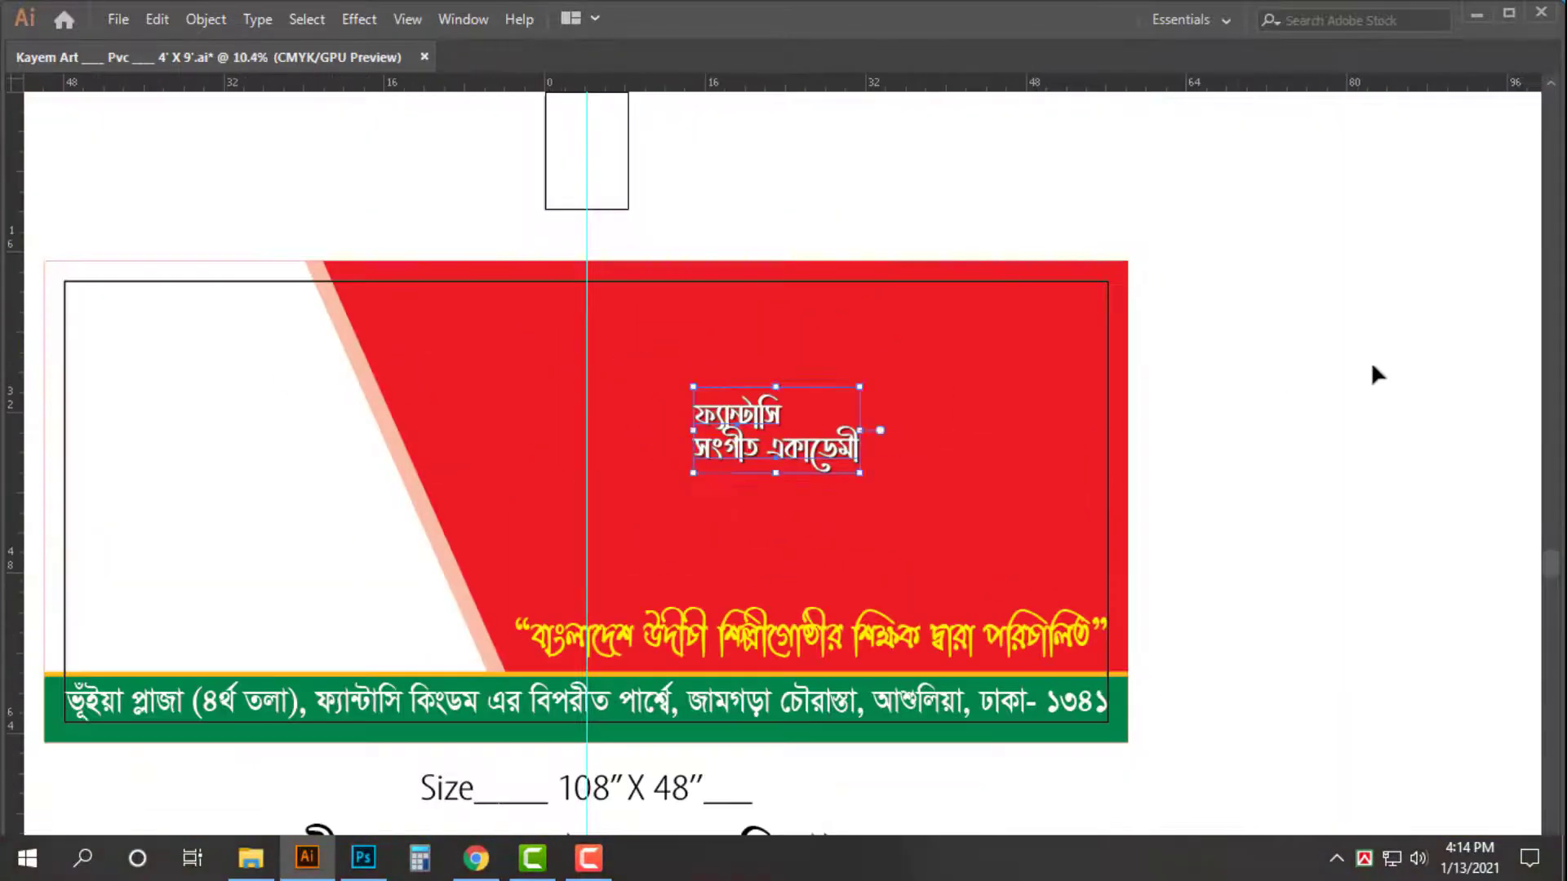
{"action": "left_click_drag", "start_coordinate": [1324, 223], "coordinate": [785, 460]}
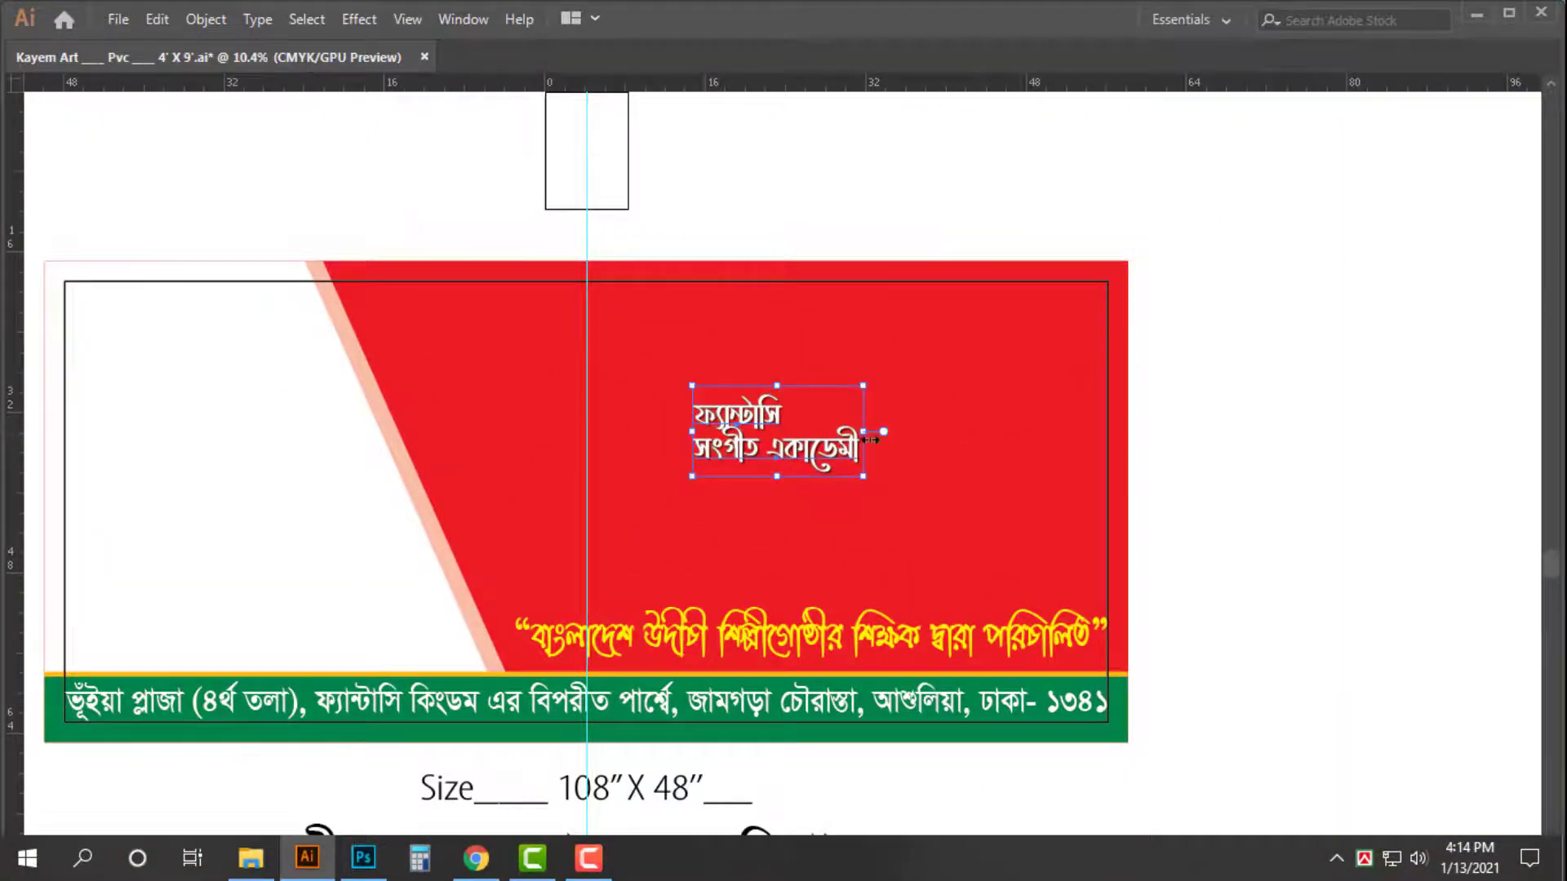
{"action": "left_click_drag", "start_coordinate": [872, 439], "coordinate": [1107, 431]}
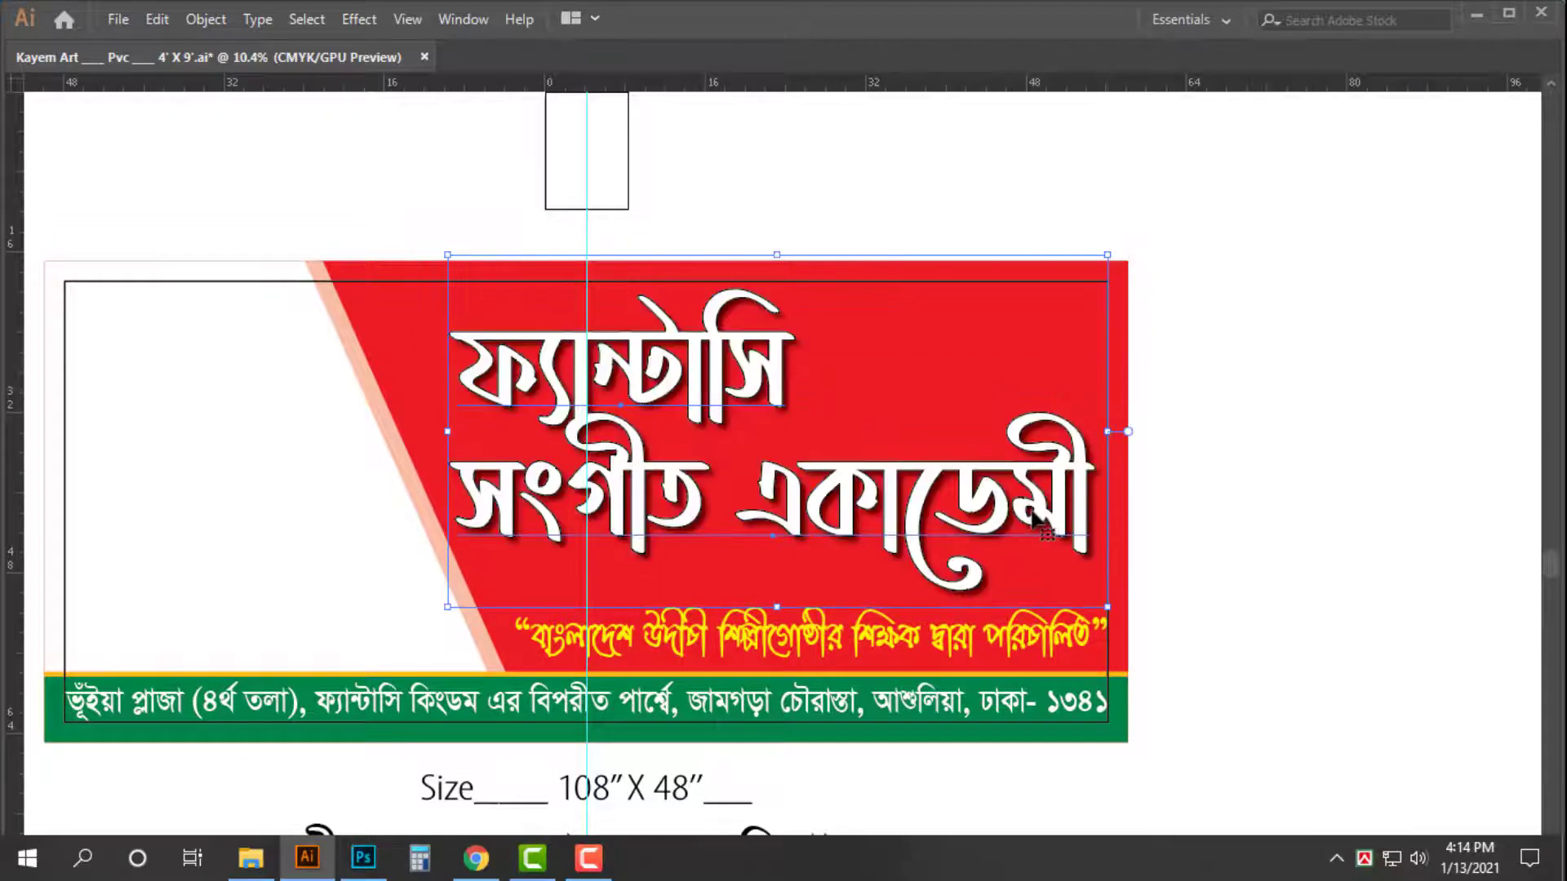
{"action": "left_click_drag", "start_coordinate": [729, 491], "coordinate": [834, 478]}
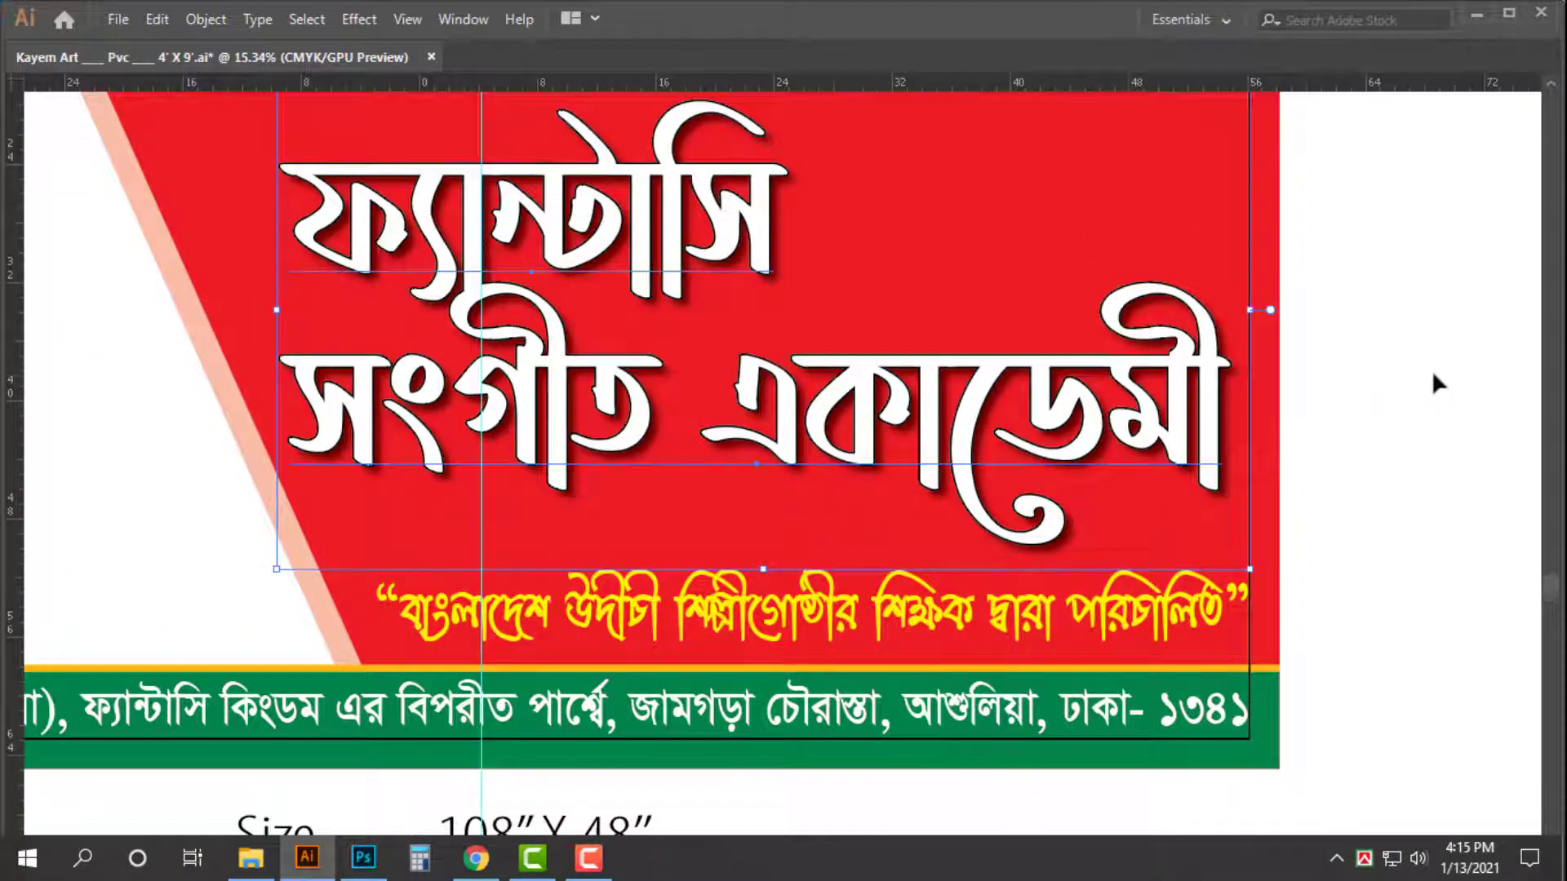
{"action": "left_click", "coordinate": [1434, 379]}
- Examine the tagline and the overall banner layout around the enlarged heading
{"action": "scroll", "coordinate": [1387, 432], "scroll_direction": "up", "scroll_amount": 1}
{"action": "scroll", "coordinate": [1365, 473], "scroll_direction": "down", "scroll_amount": 1}
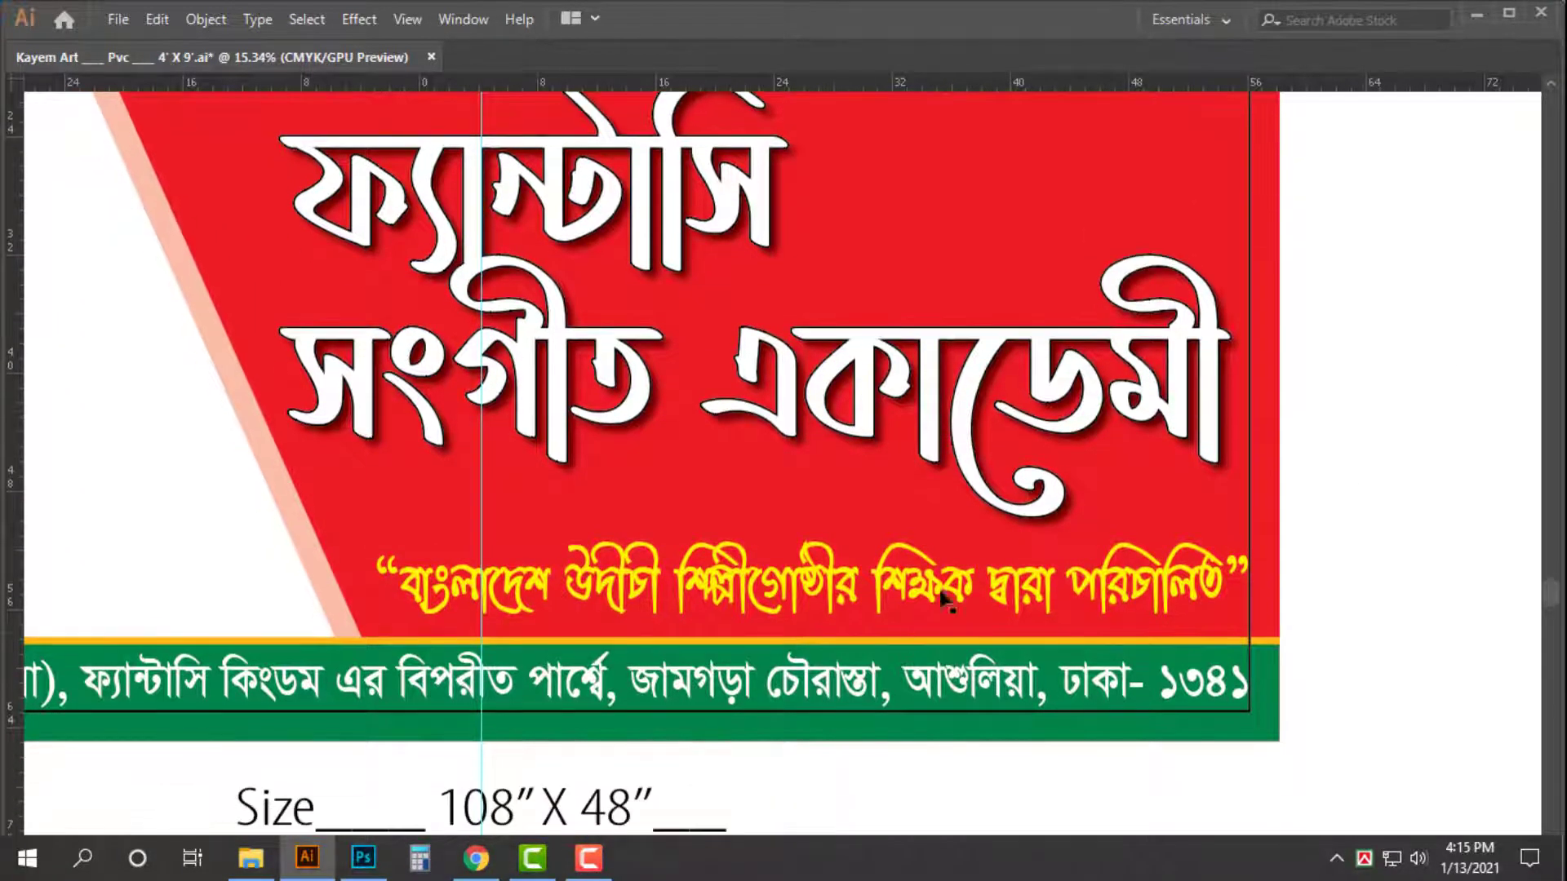
{"action": "left_click", "coordinate": [938, 587]}
{"action": "left_click", "coordinate": [939, 586]}
{"action": "left_click_drag", "start_coordinate": [1009, 591], "coordinate": [846, 637]}
{"action": "left_click", "coordinate": [1349, 426]}
{"action": "left_click_drag", "start_coordinate": [1236, 423], "coordinate": [1291, 414]}
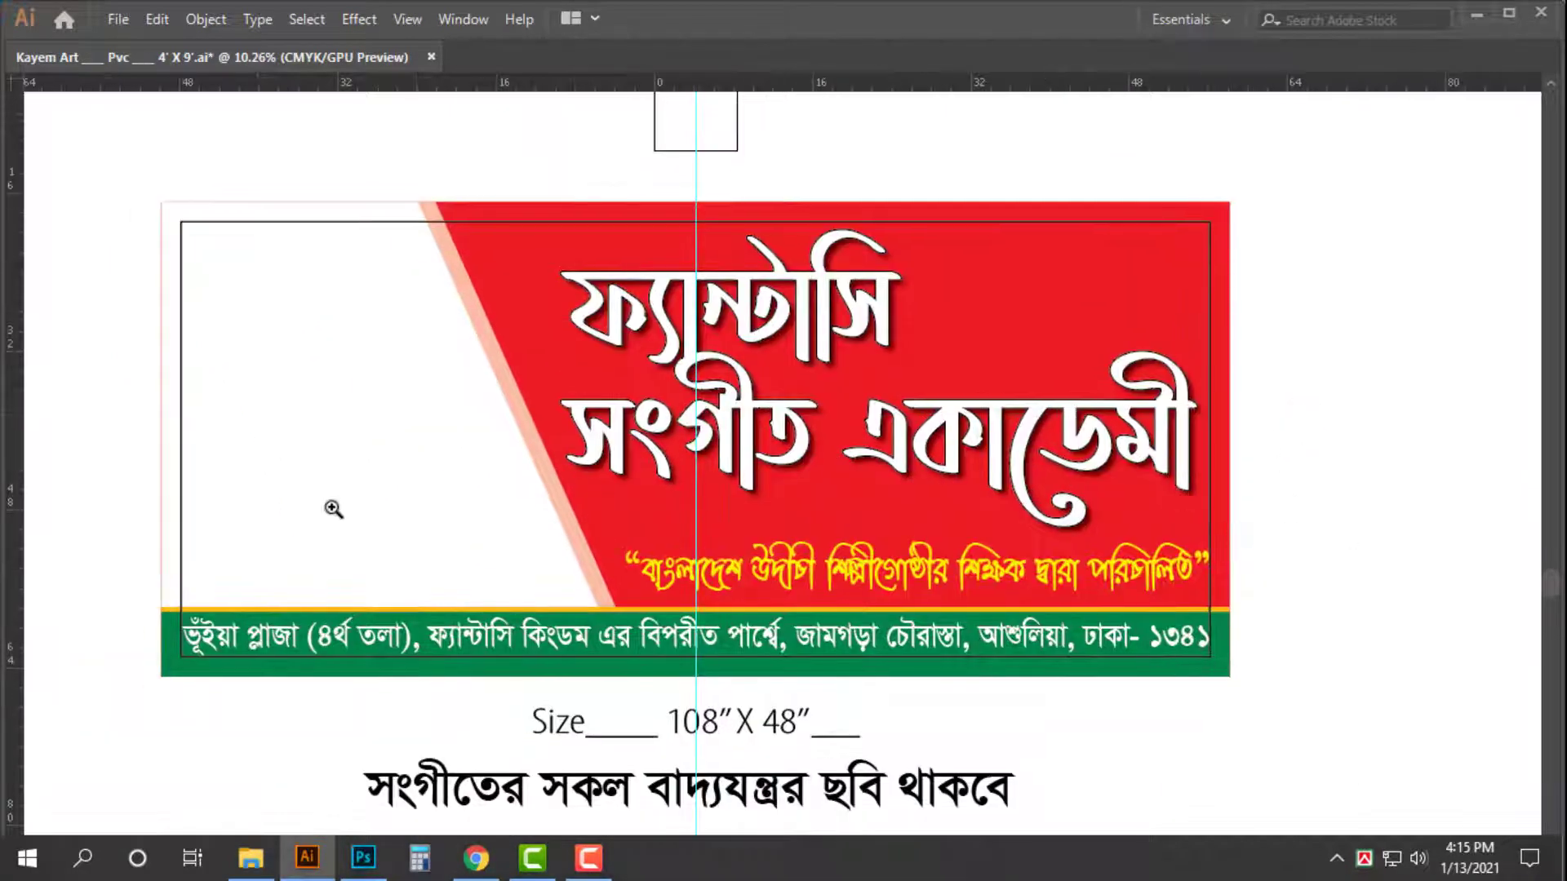
{"action": "scroll", "coordinate": [333, 509], "scroll_direction": "up", "scroll_amount": 1}
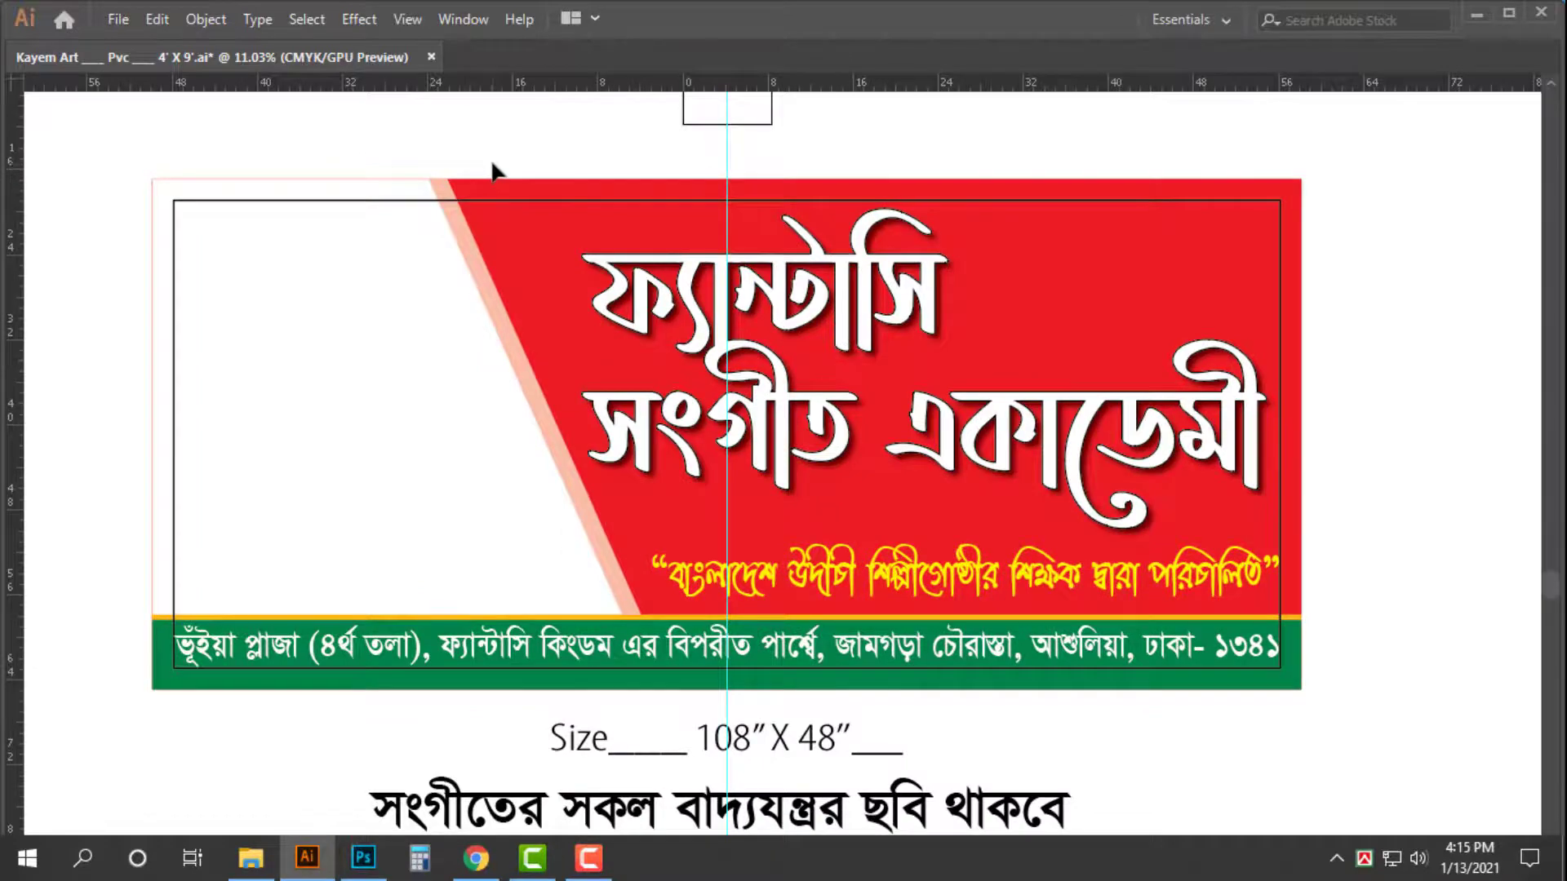
- Save the banner in Illustrator CC format with PDF compatibility, replacing its existing file in the Sangeet File folder
{"action": "key", "text": "ctrl+o"}
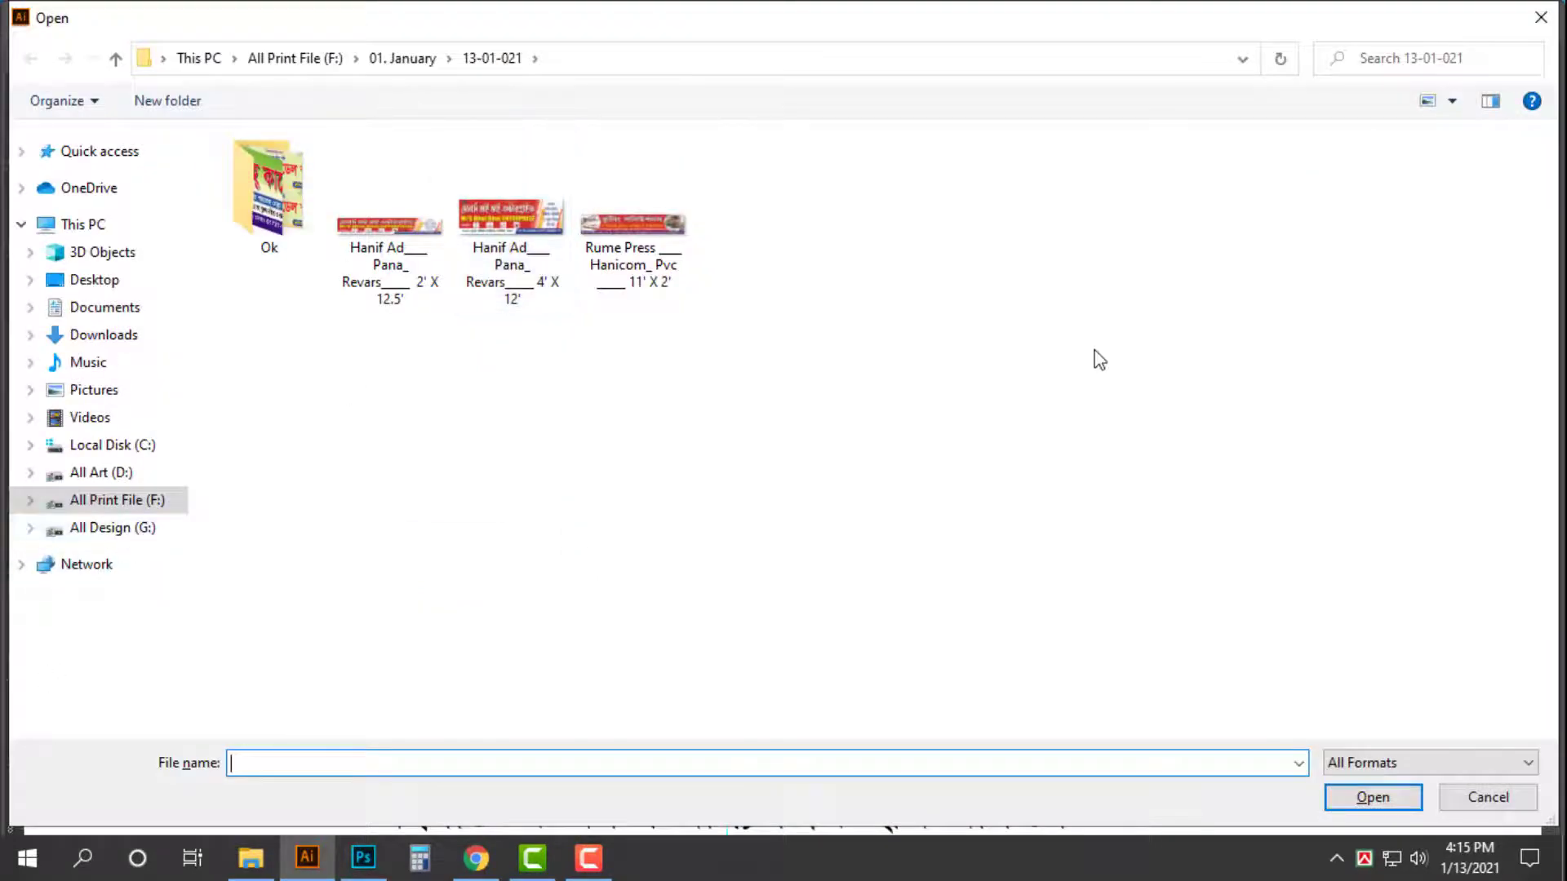
{"action": "key", "text": "Escape"}
{"action": "key", "text": "ctrl+shift+s"}
{"action": "left_click", "coordinate": [1387, 808]}
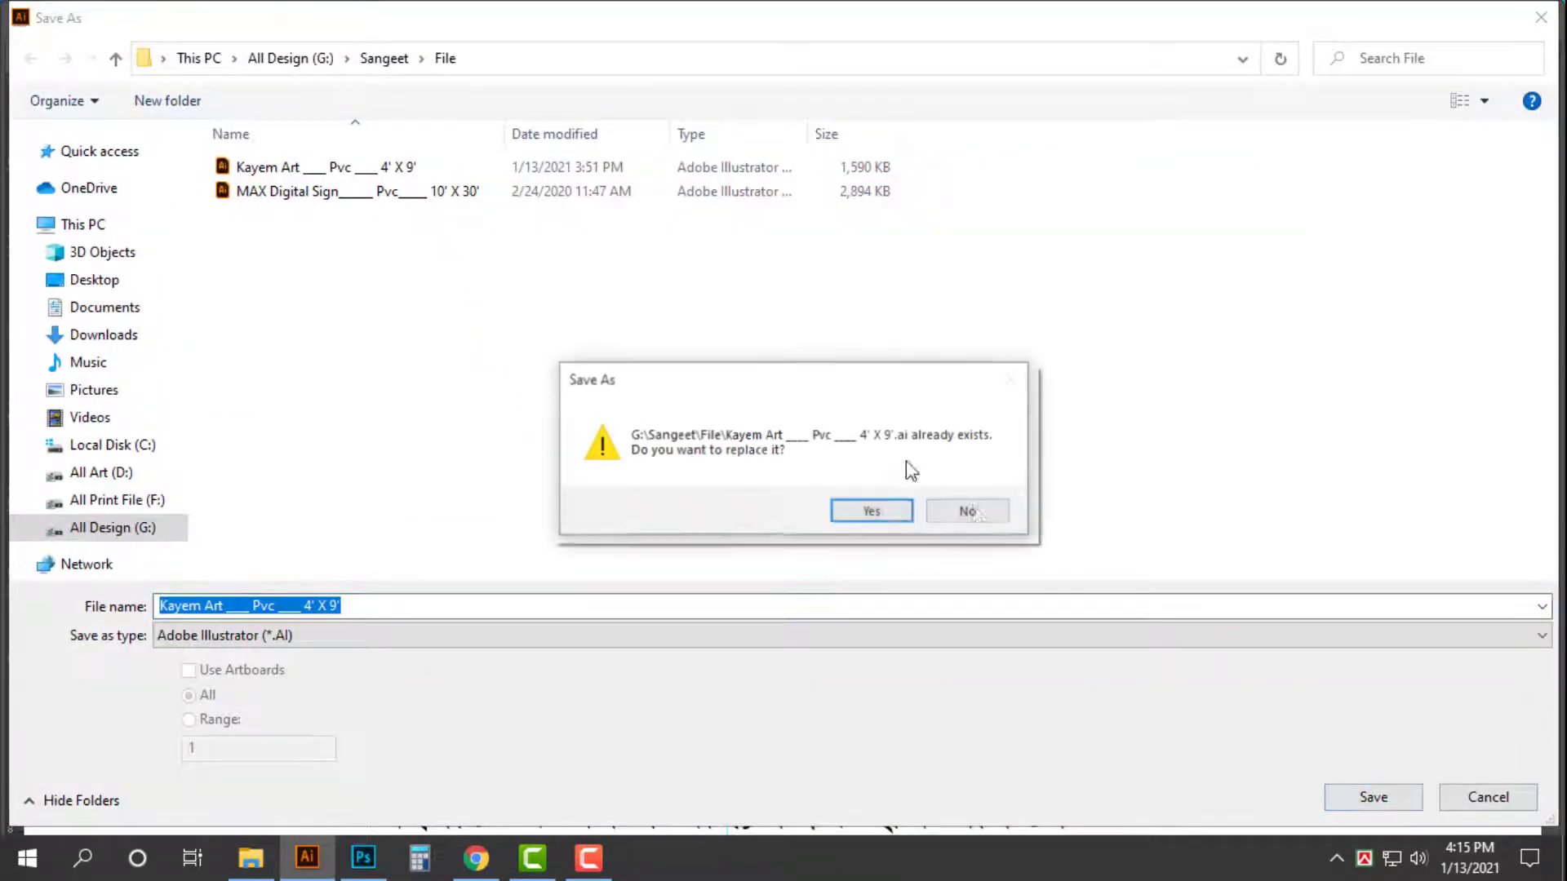
{"action": "left_click", "coordinate": [946, 522]}
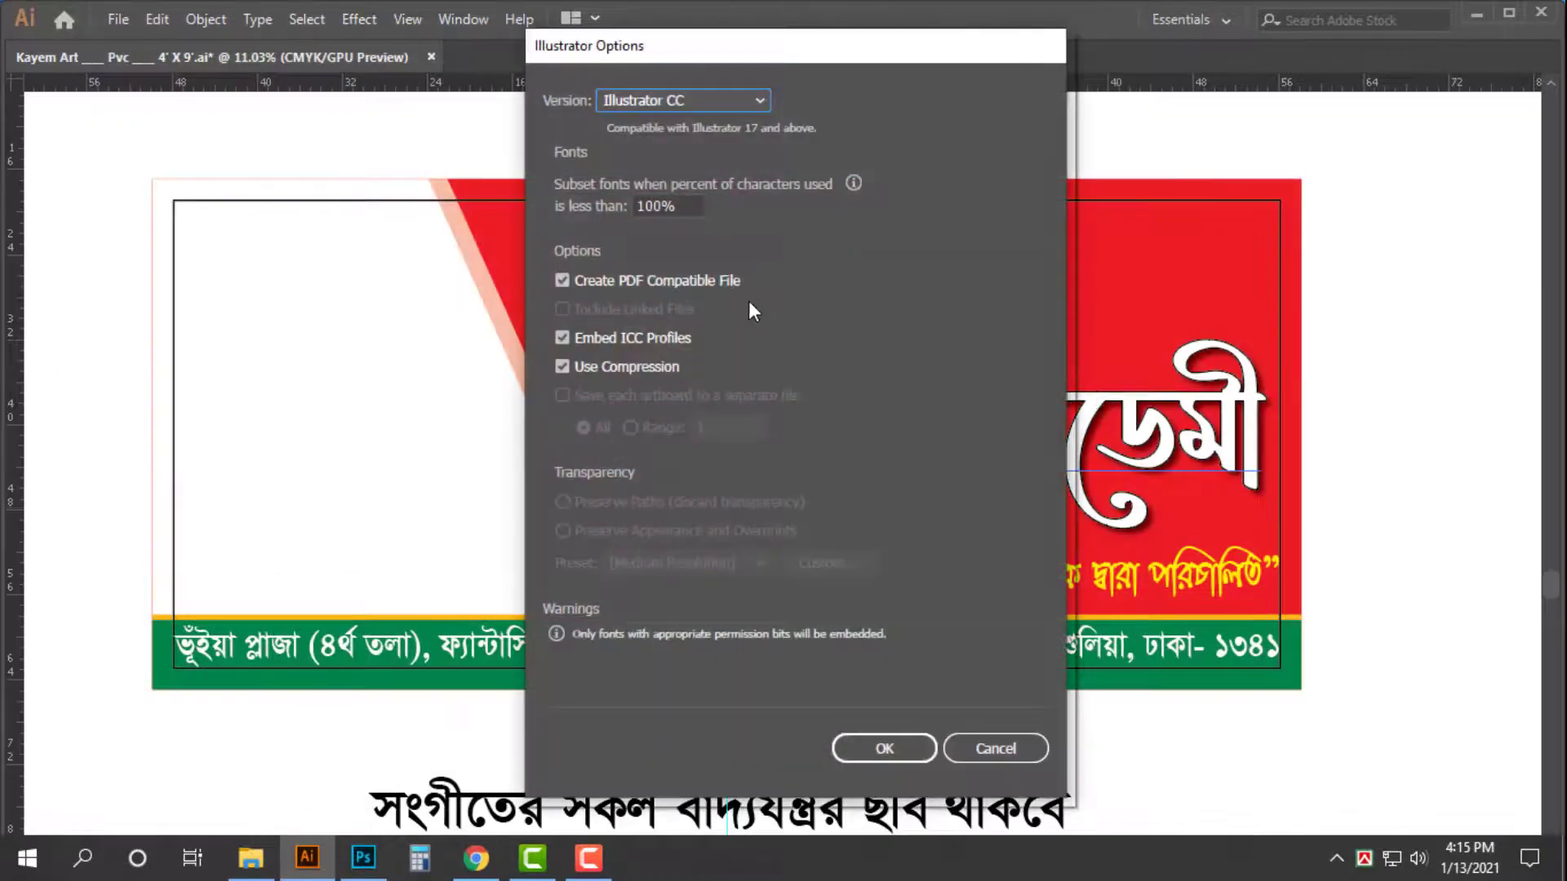
{"action": "left_click", "coordinate": [886, 746]}
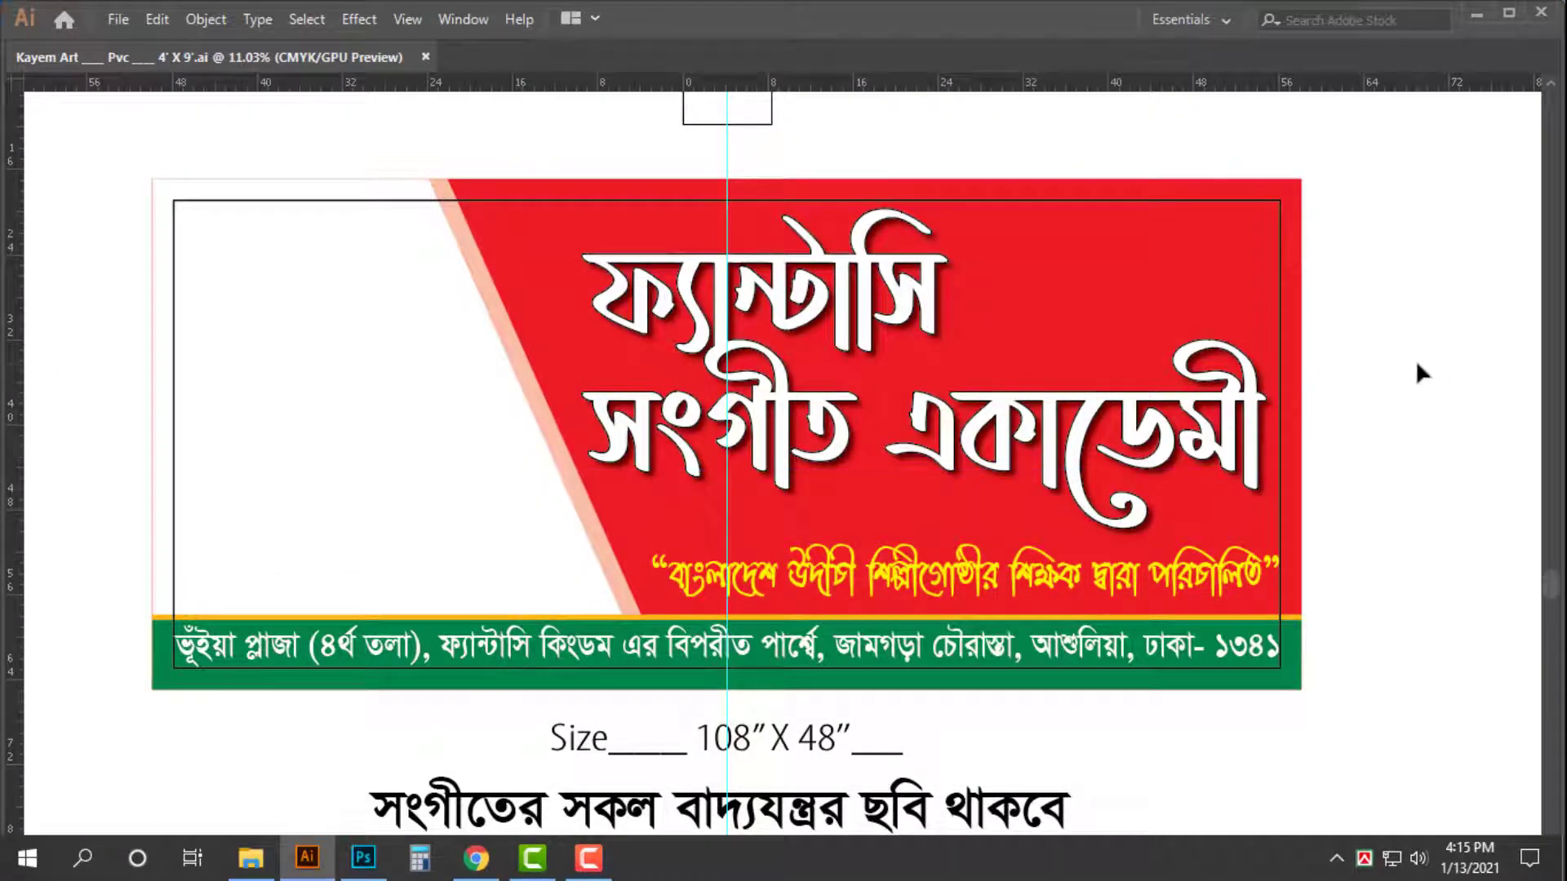
- Open indian-instruments-pack.01 from the Sangeet folder, copy its picture, close the file and paste the picture into the banner
{"action": "key", "text": "Tab"}
{"action": "key", "text": "Tab"}
{"action": "key", "text": "ctrl+o"}
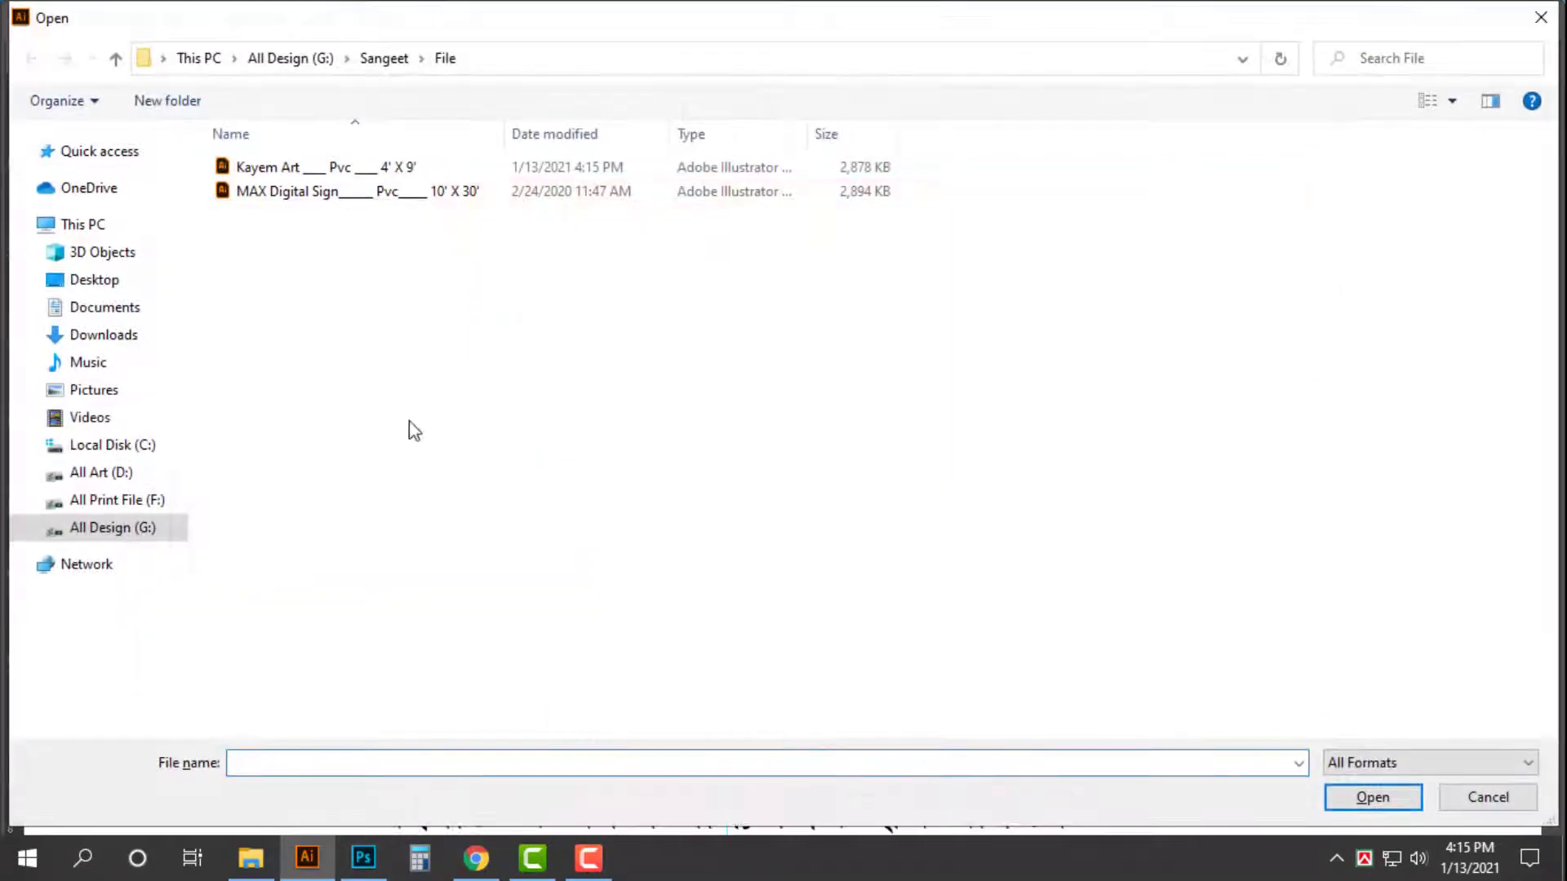
{"action": "key", "text": "alt+Up"}
{"action": "left_click", "coordinate": [872, 200]}
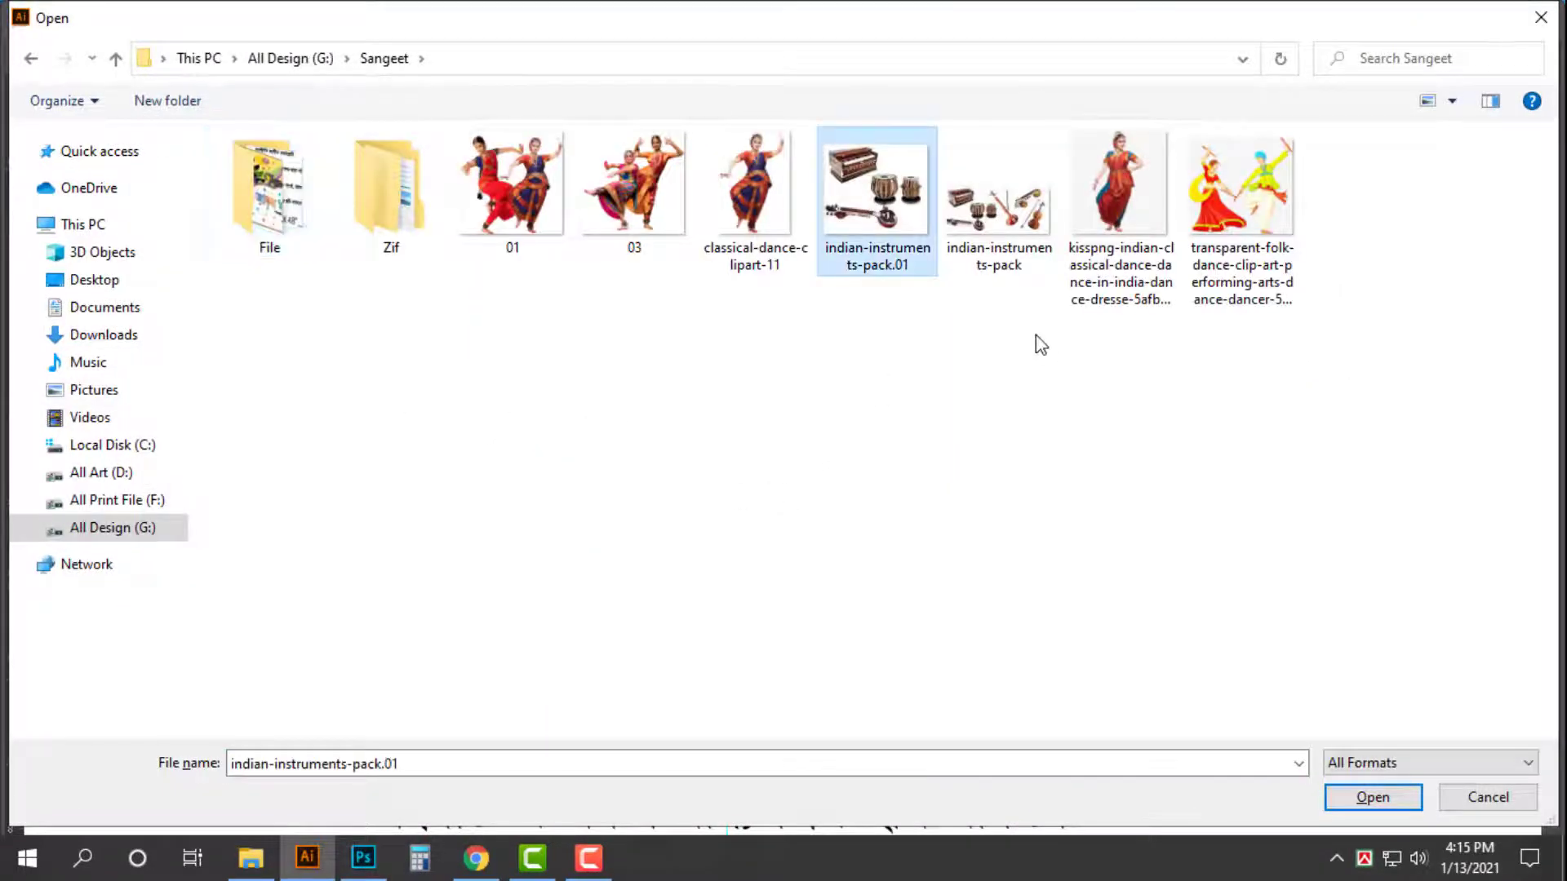
{"action": "key", "text": "Return"}
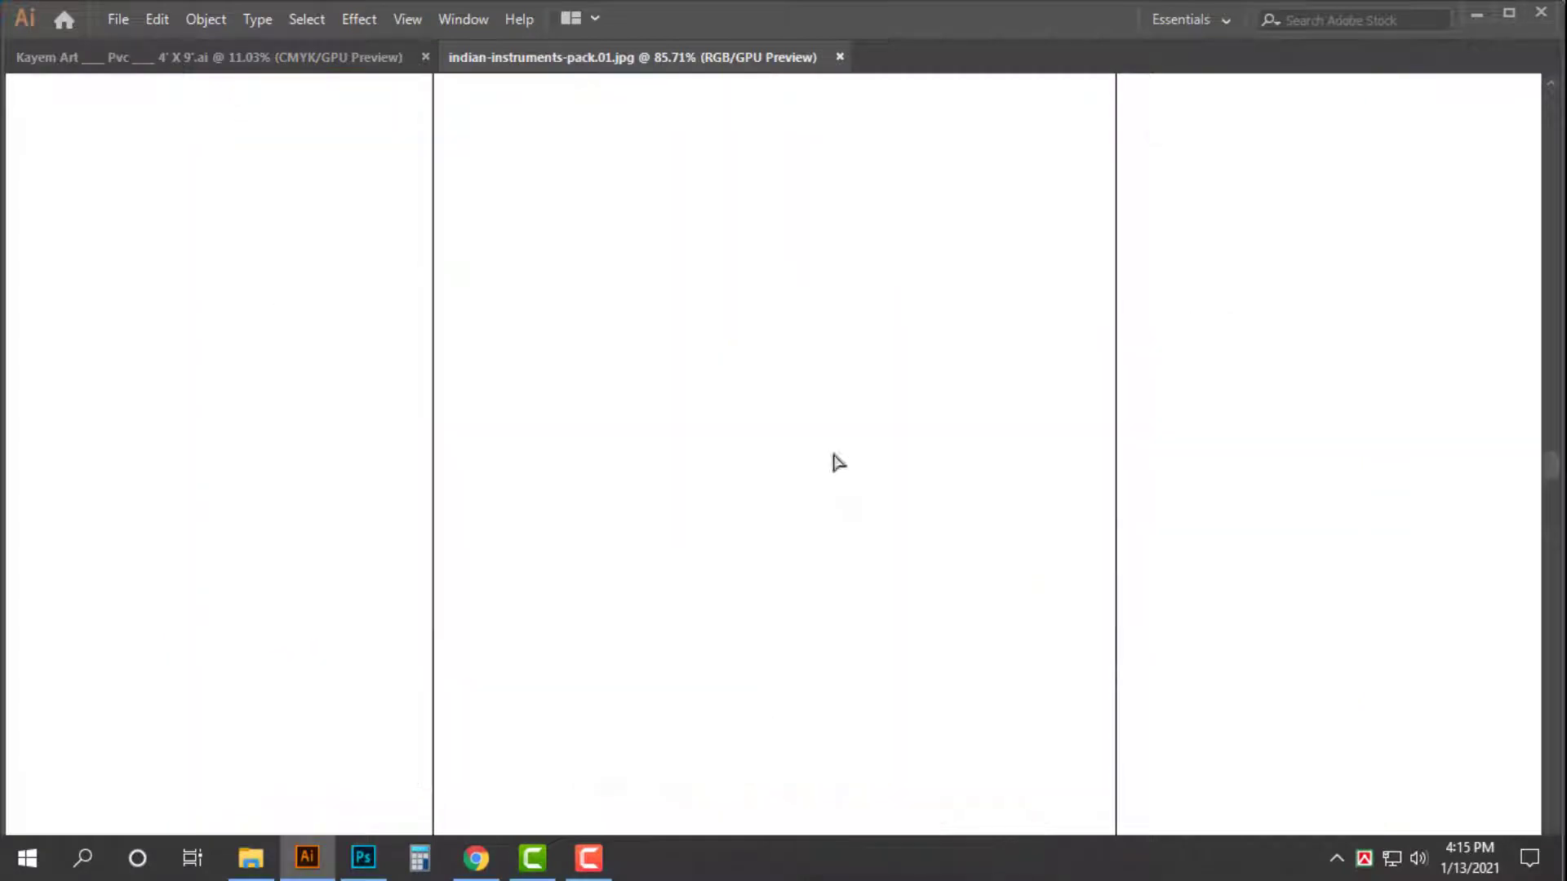
{"action": "key", "text": "ctrl+w"}
{"action": "left_click", "coordinate": [885, 488]}
{"action": "key", "text": "ctrl+v"}
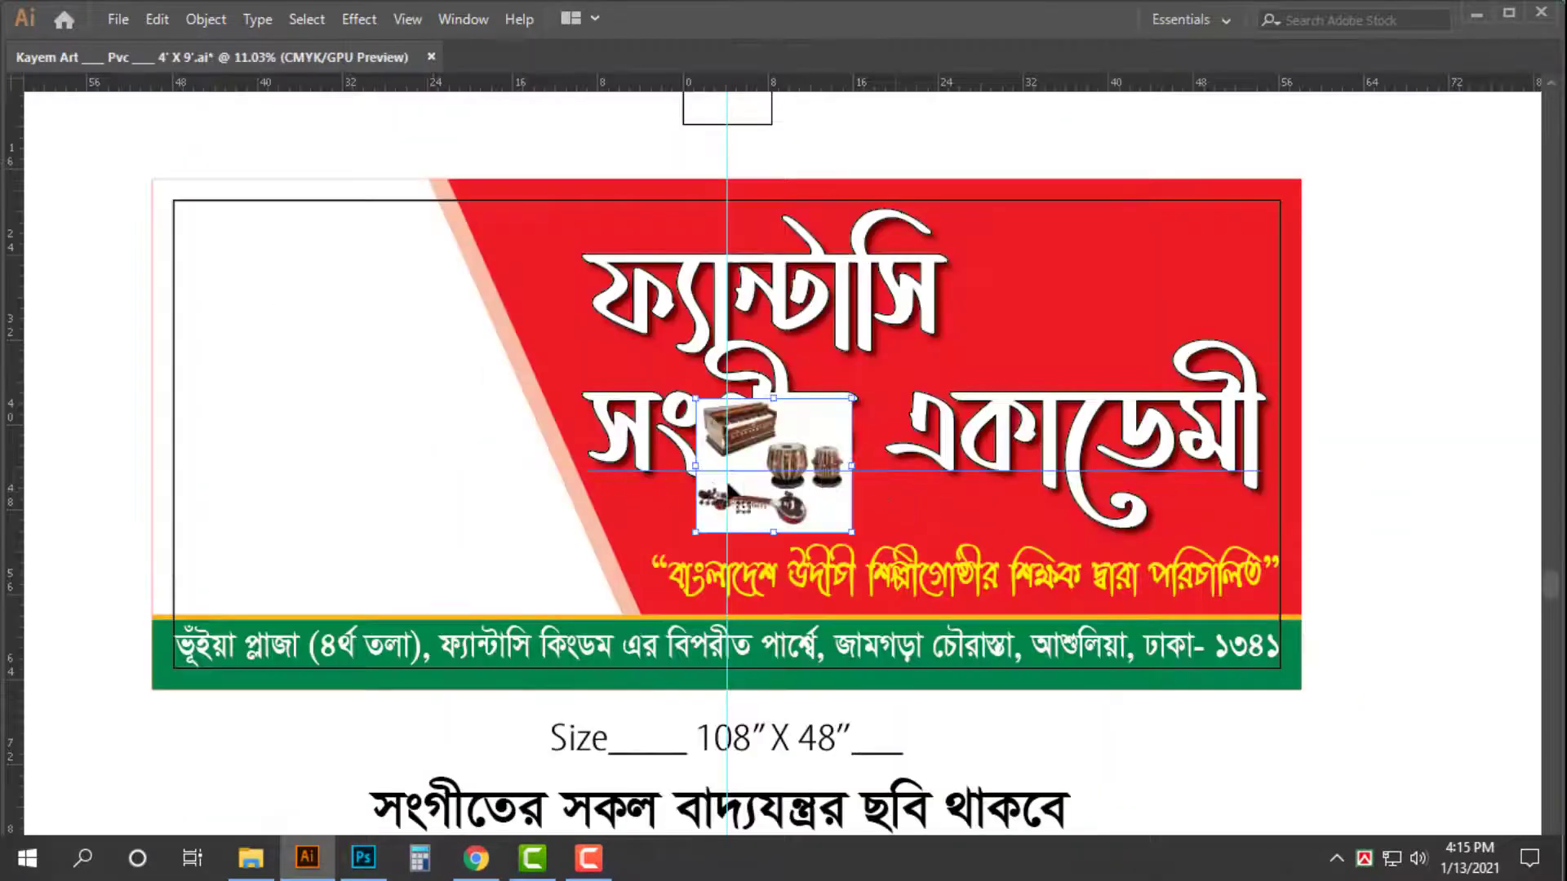
- Move the instruments picture into the slanted white area and enlarge it from the left margin down to the green strip
{"action": "left_click_drag", "start_coordinate": [729, 490], "coordinate": [250, 587]}
{"action": "scroll", "coordinate": [237, 325], "scroll_direction": "up", "scroll_amount": 1}
{"action": "left_click_drag", "start_coordinate": [347, 512], "coordinate": [608, 291]}
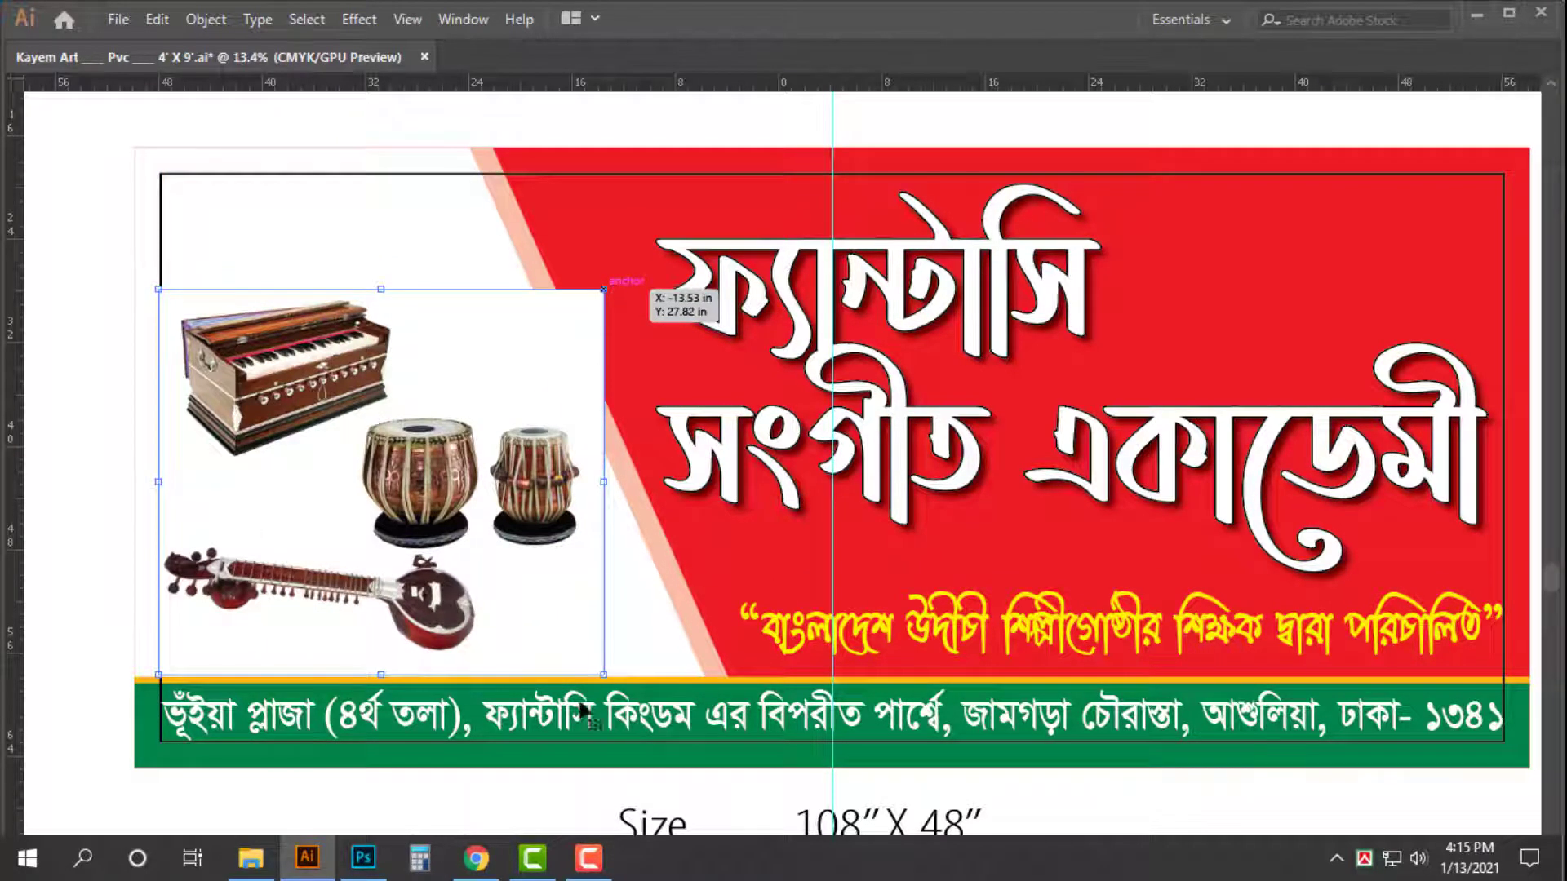
{"action": "left_click_drag", "start_coordinate": [604, 675], "coordinate": [623, 680]}
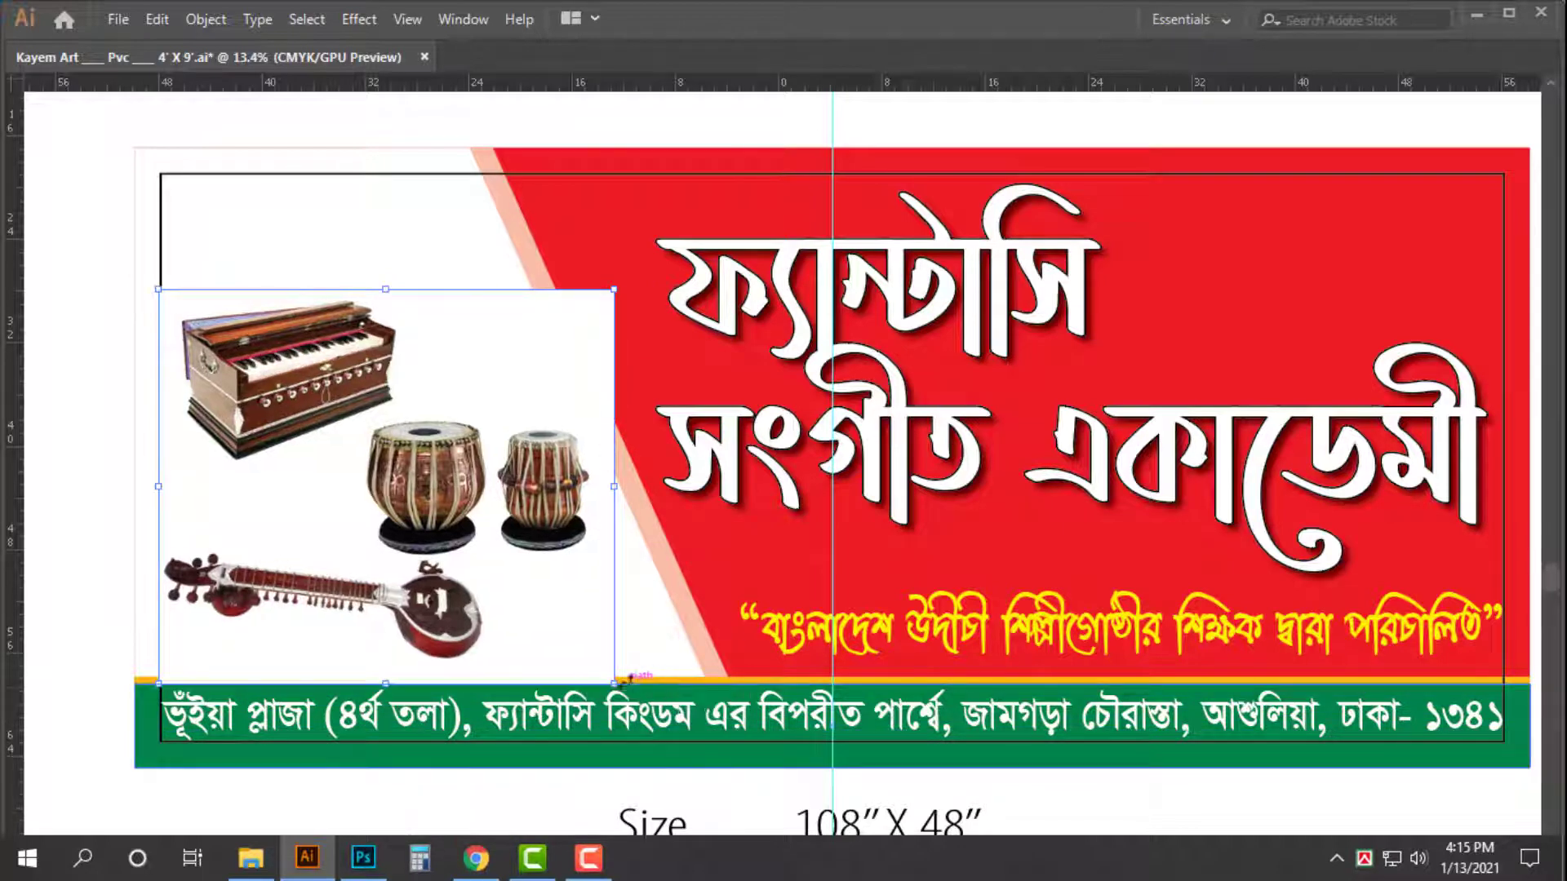
- Clip the instruments picture to the slanted white panel's shape and send it behind the yellow line and margin frame
{"action": "left_click", "coordinate": [417, 267]}
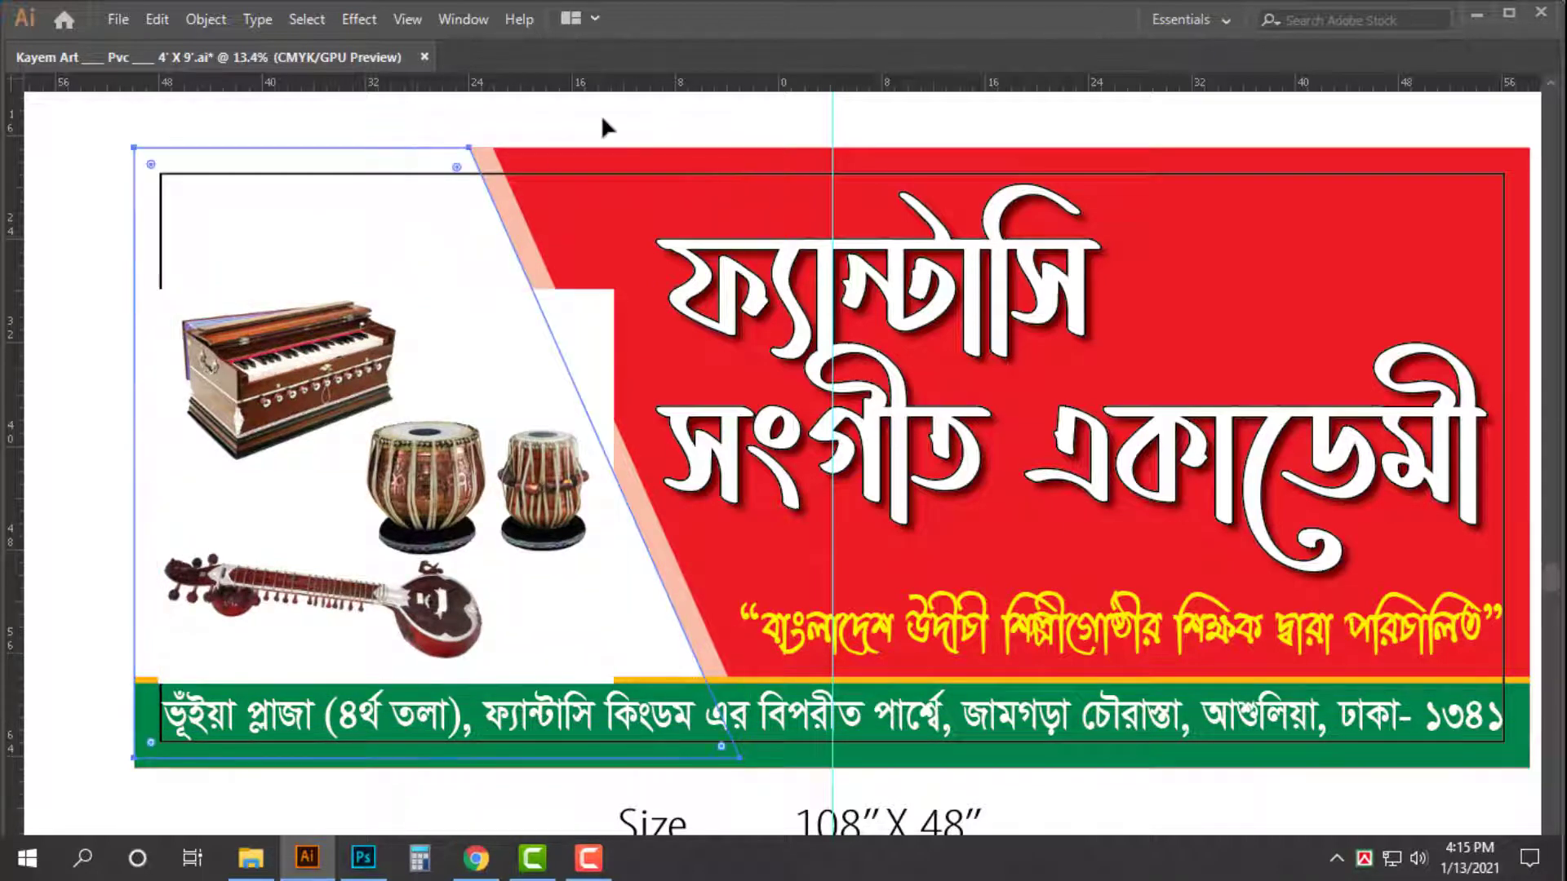
{"action": "key", "text": "ctrl+shift+bracketright"}
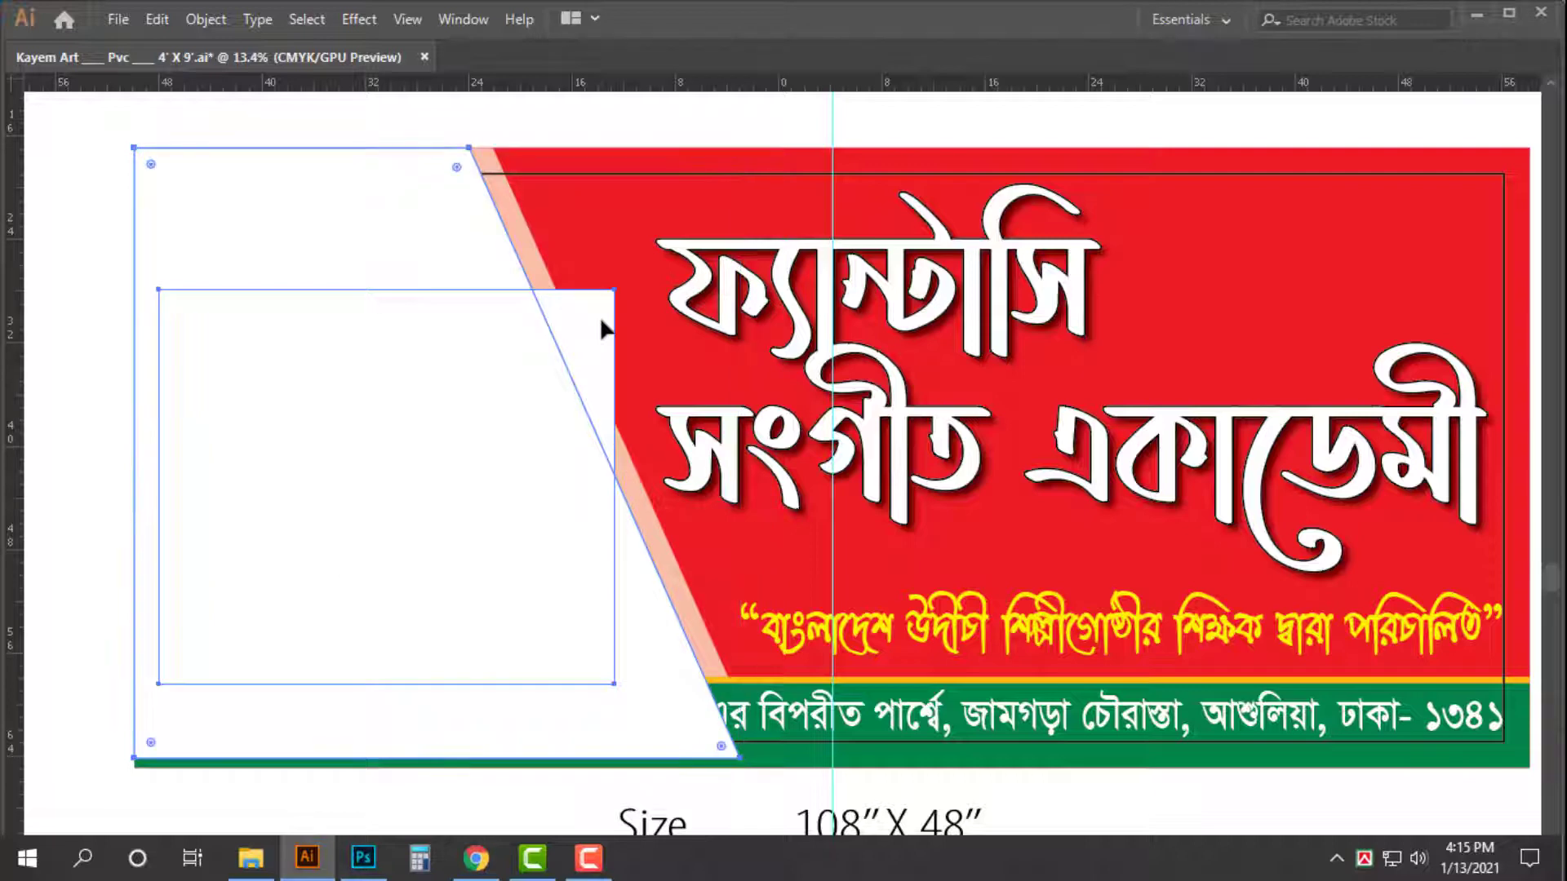
{"action": "key", "text": "ctrl+z"}
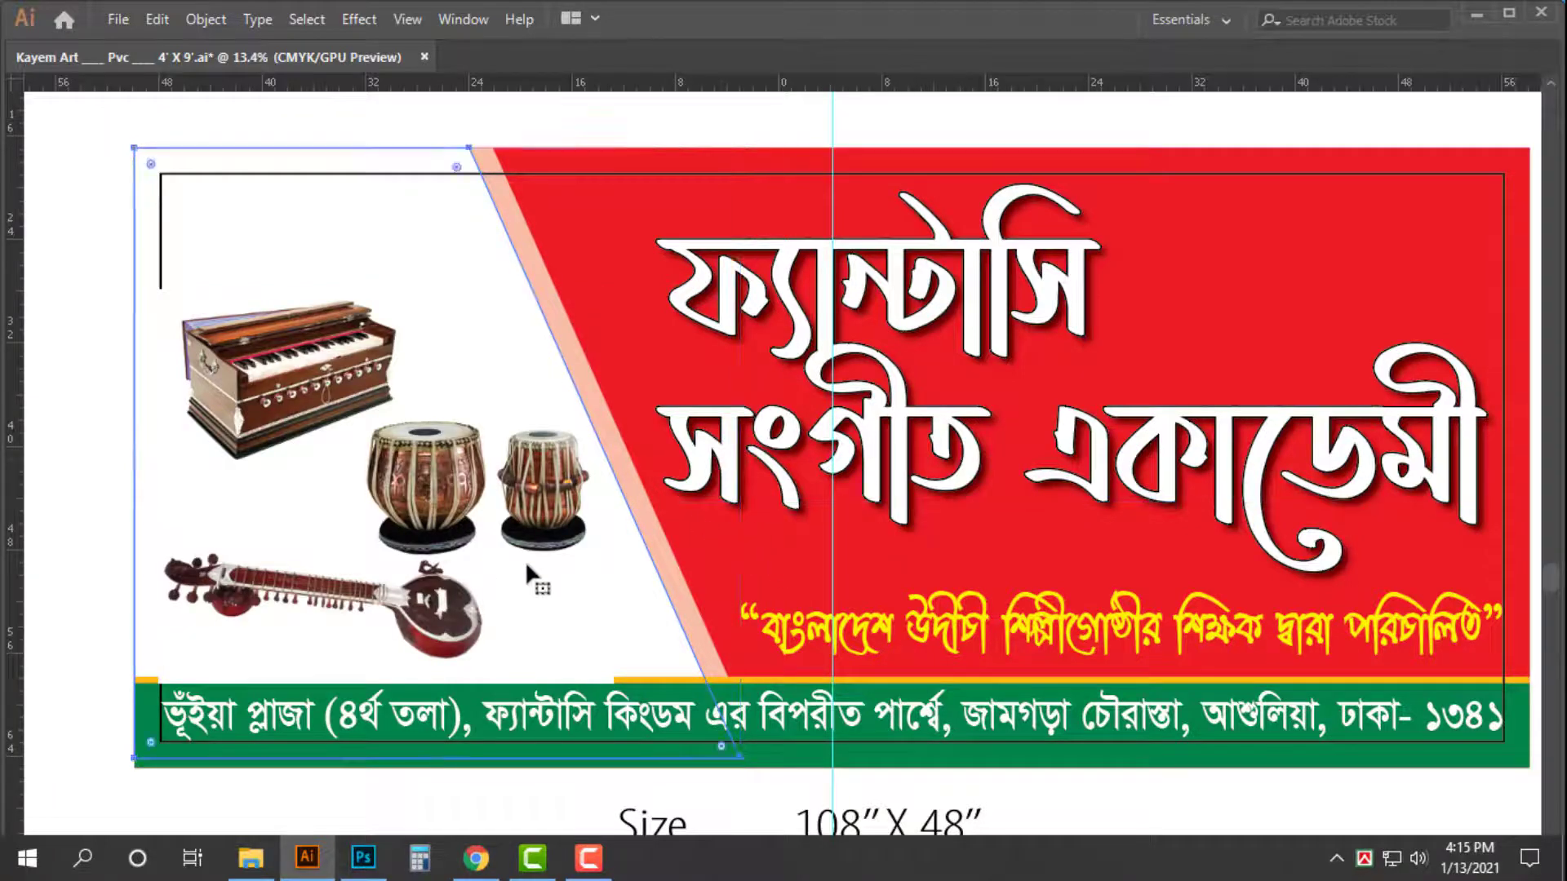
{"action": "key", "text": "ctrl+bracketright"}
{"action": "key", "text": "ctrl+bracketleft"}
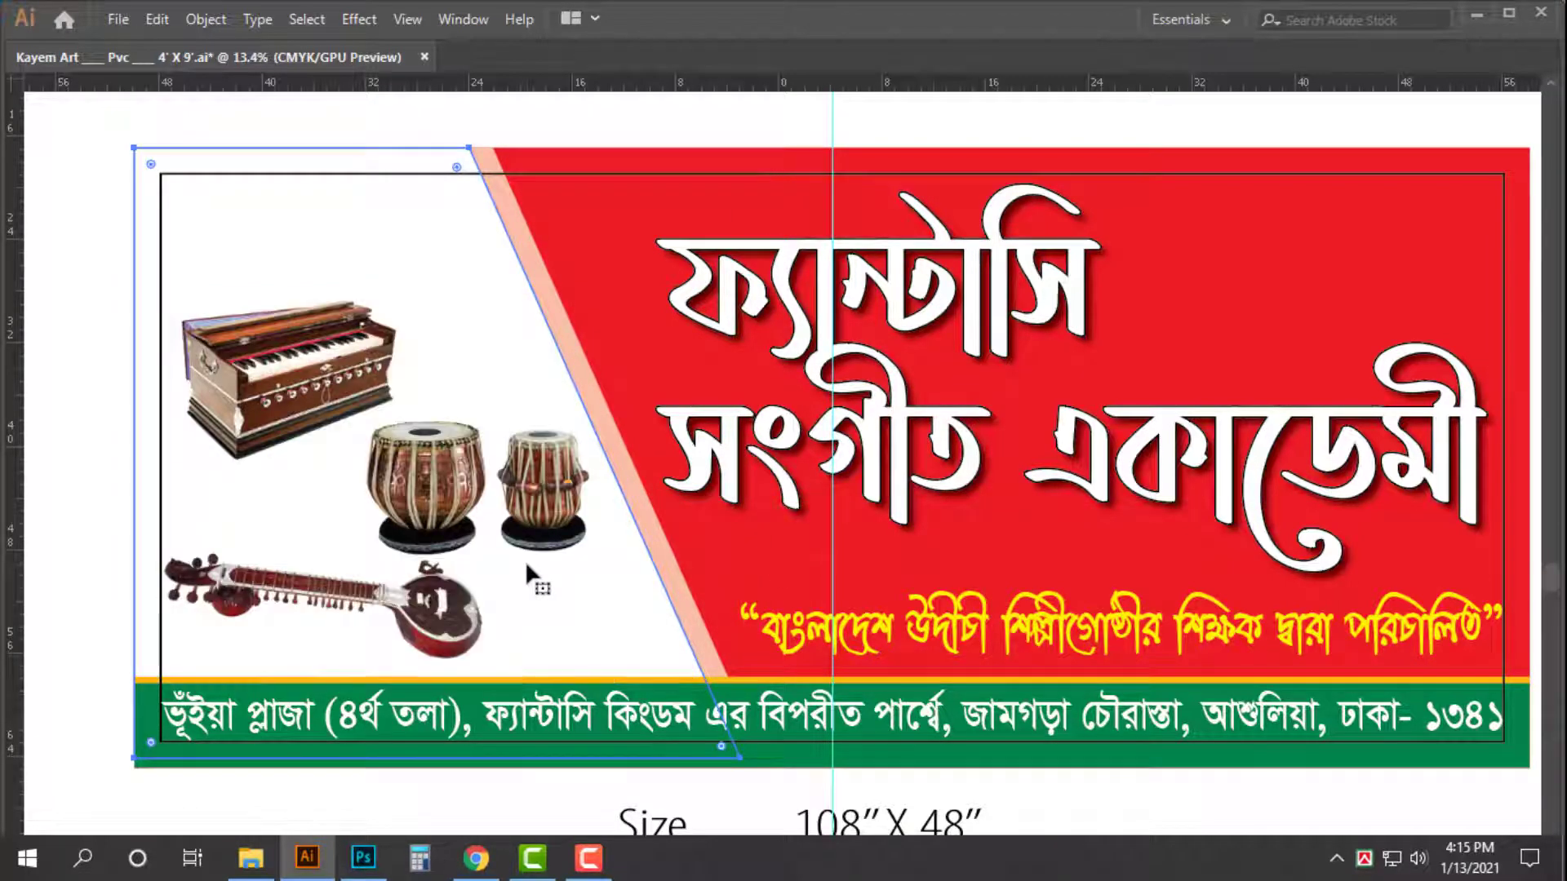
{"action": "scroll", "coordinate": [525, 563], "scroll_direction": "up", "scroll_amount": 1}
{"action": "left_click", "coordinate": [621, 137]}
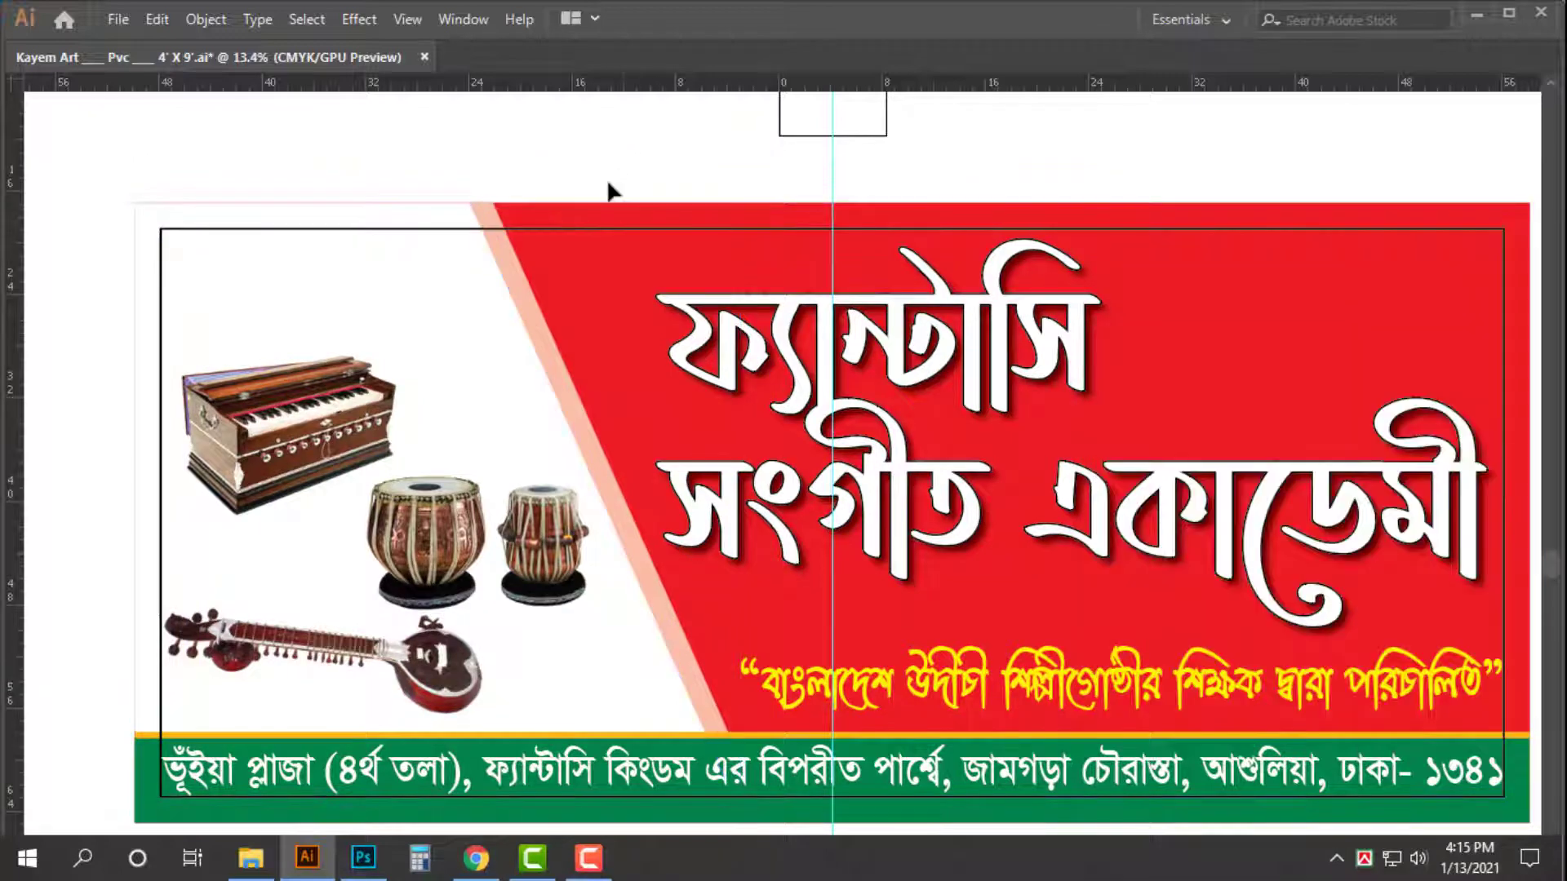
{"action": "key", "text": "ctrl+o"}
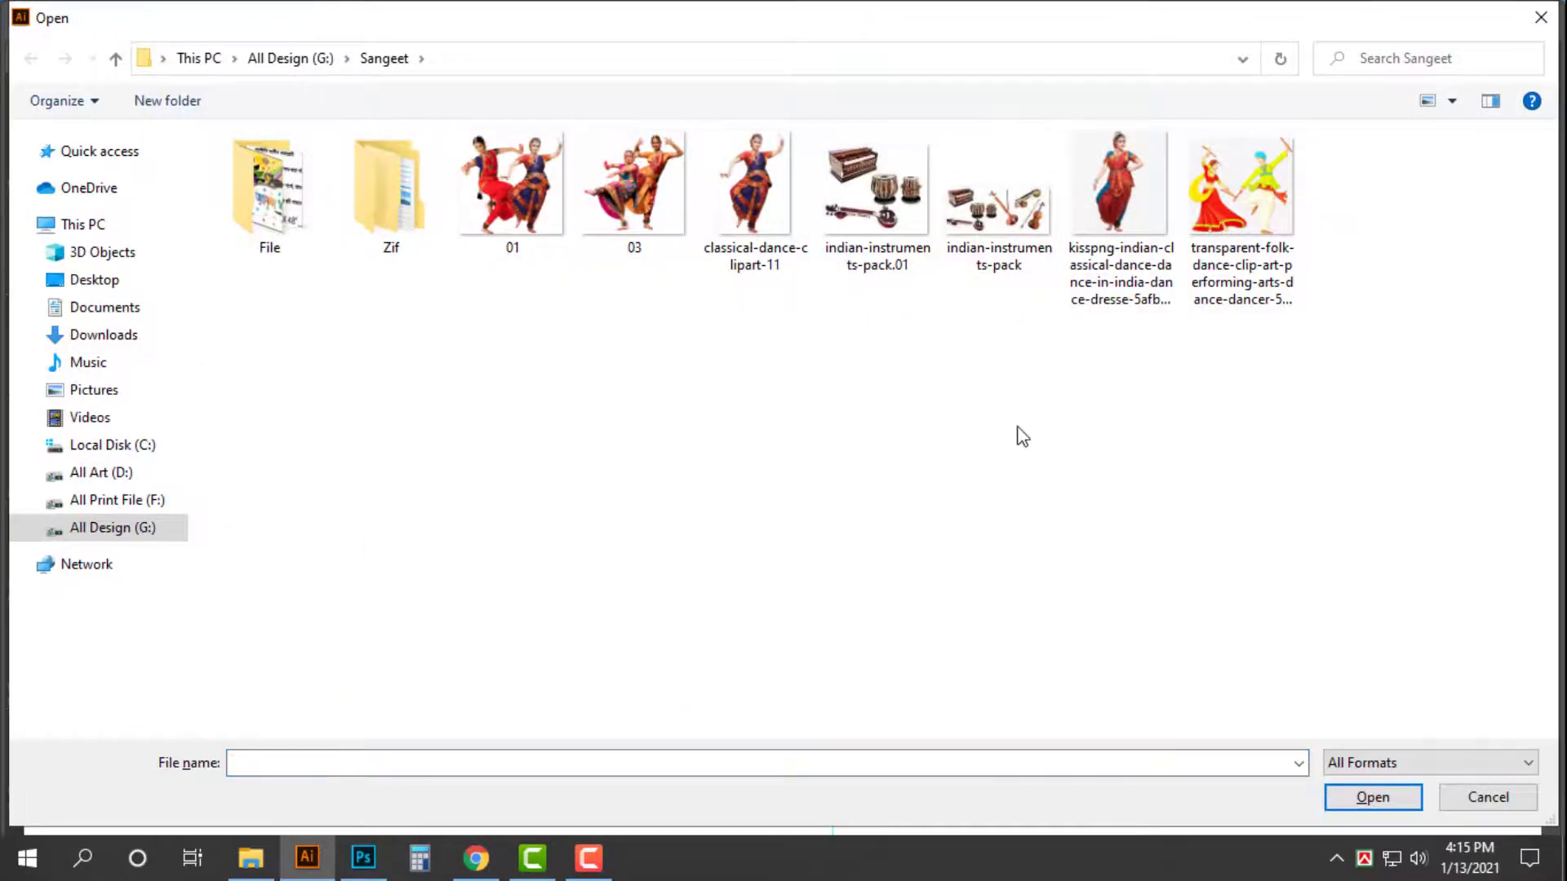
{"action": "key", "text": "Escape"}
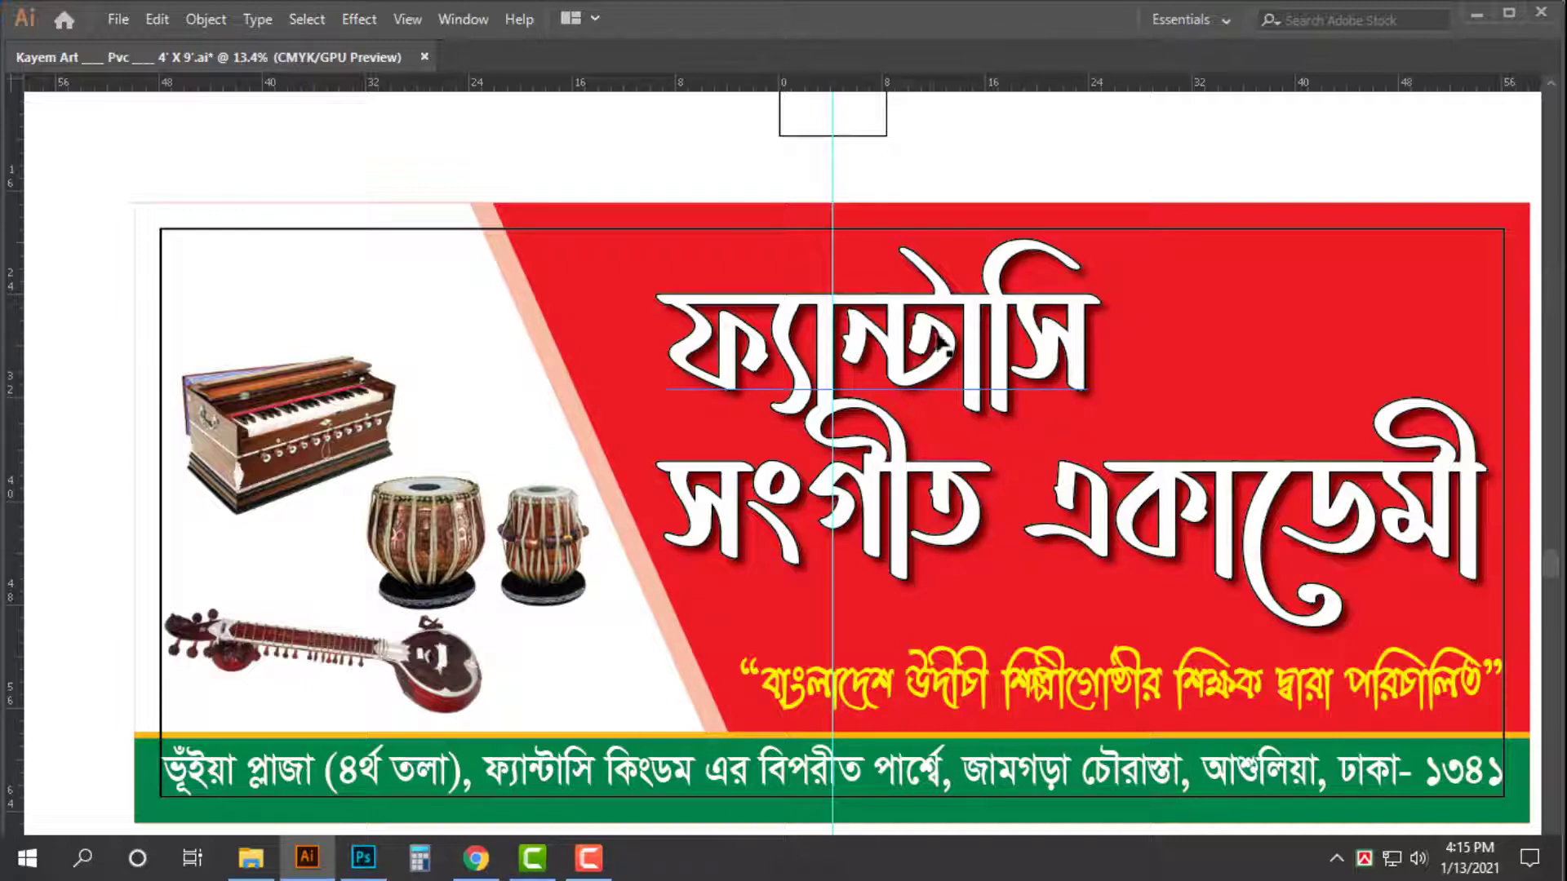
- Open indian-instruments-pack from the Sangeet folder to reach its violin picture
{"action": "key", "text": "ctrl+o"}
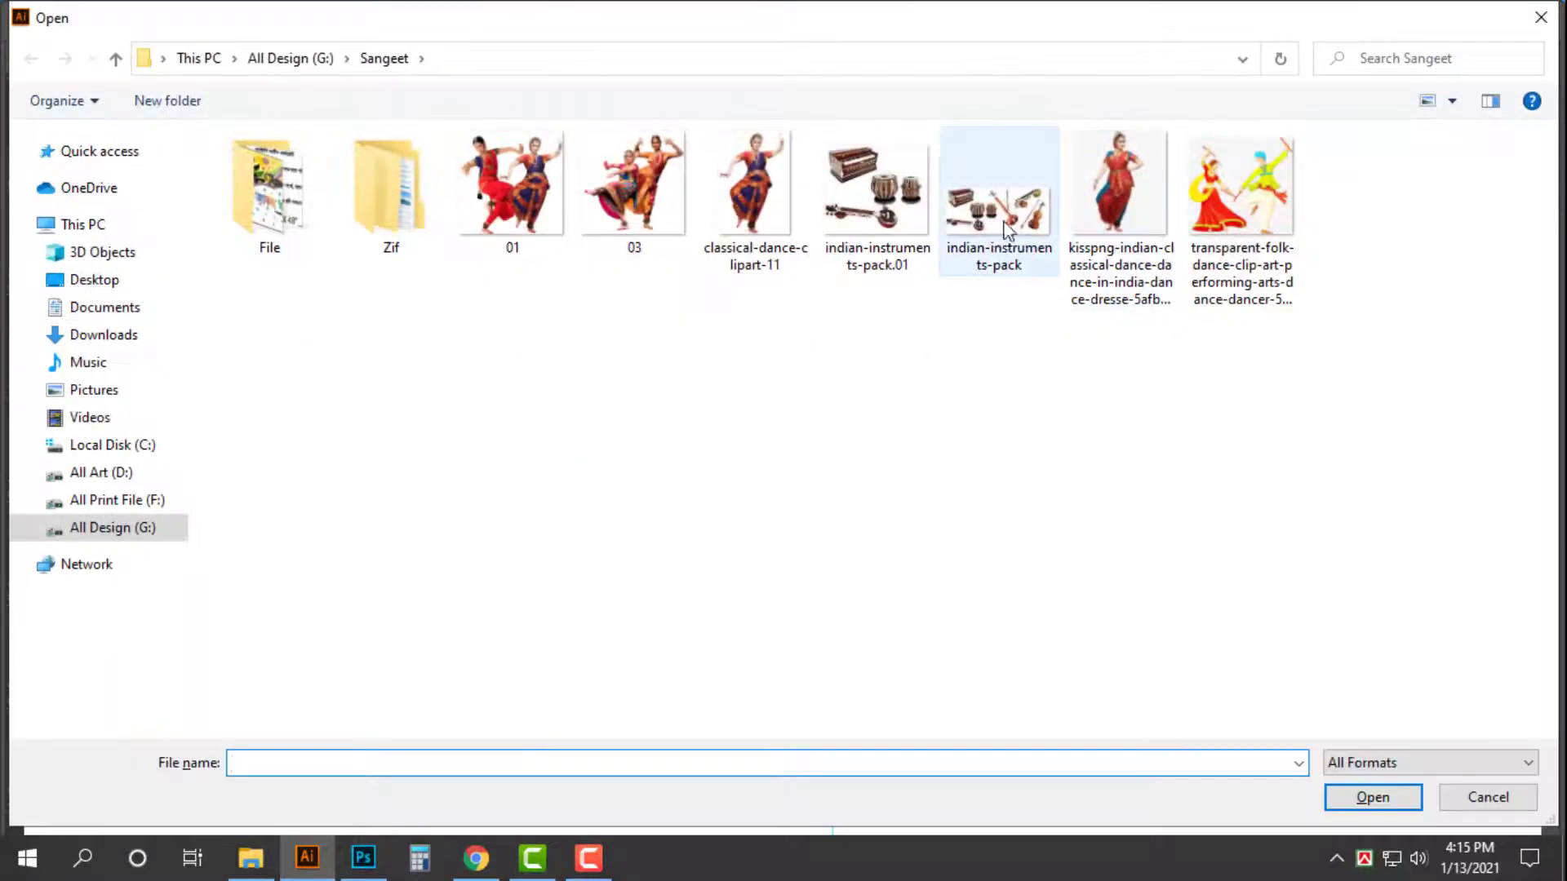
{"action": "left_click", "coordinate": [1003, 213]}
{"action": "key", "text": "Return"}
{"action": "left_click_drag", "start_coordinate": [1074, 503], "coordinate": [922, 499]}
{"action": "left_click_drag", "start_coordinate": [848, 461], "coordinate": [945, 496]}
{"action": "left_click_drag", "start_coordinate": [1109, 540], "coordinate": [895, 502]}
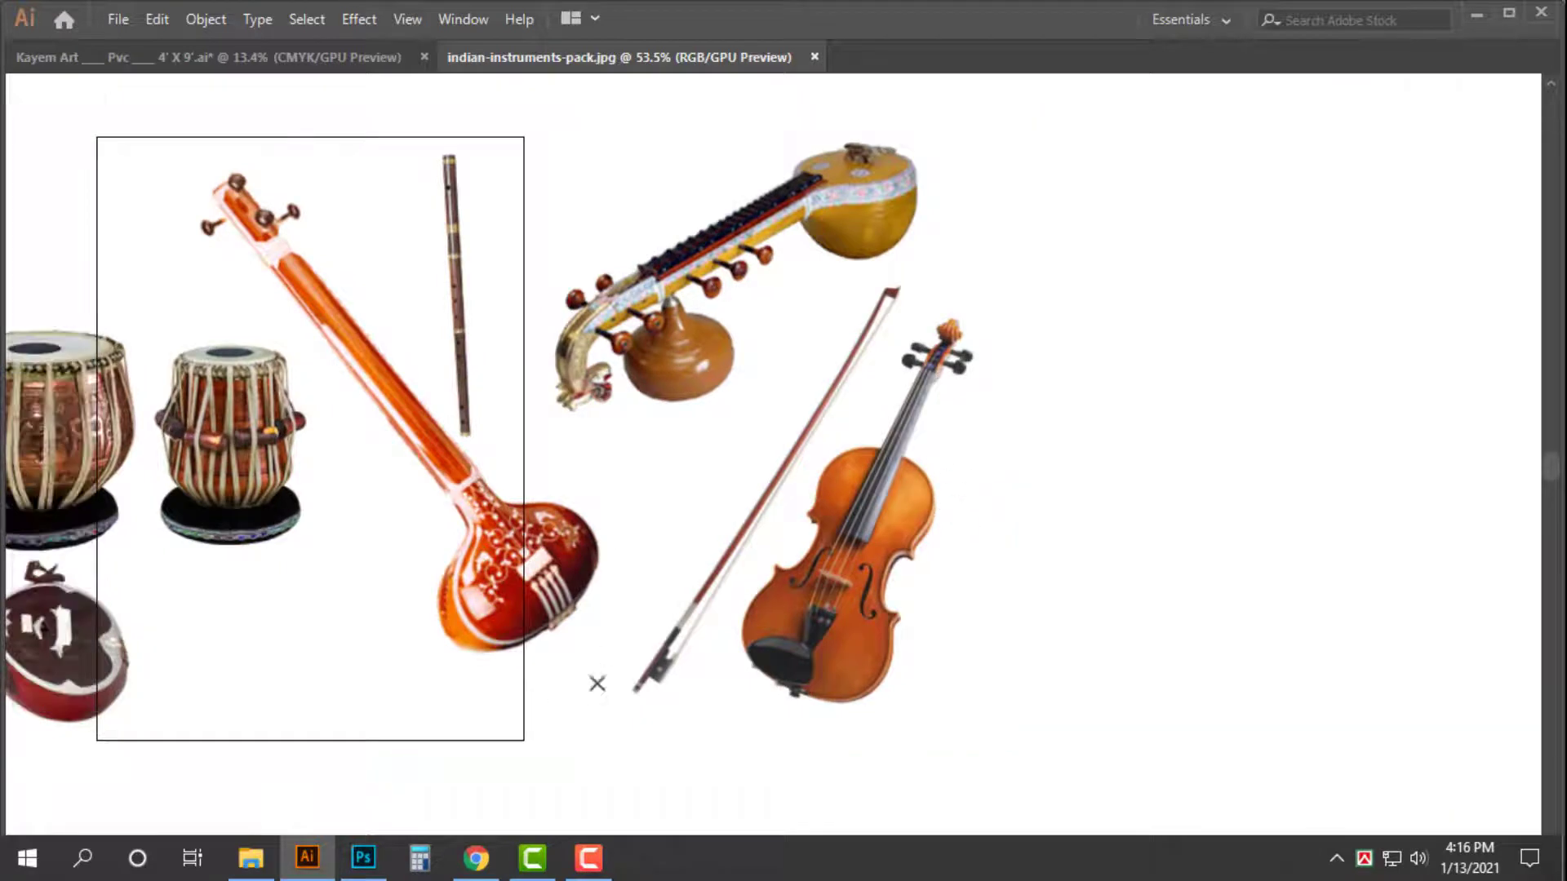
- Trace a closed straight-edged Pen outline around the violin and its bow
{"action": "left_click_drag", "start_coordinate": [615, 684], "coordinate": [834, 266]}
{"action": "left_click", "coordinate": [873, 268]}
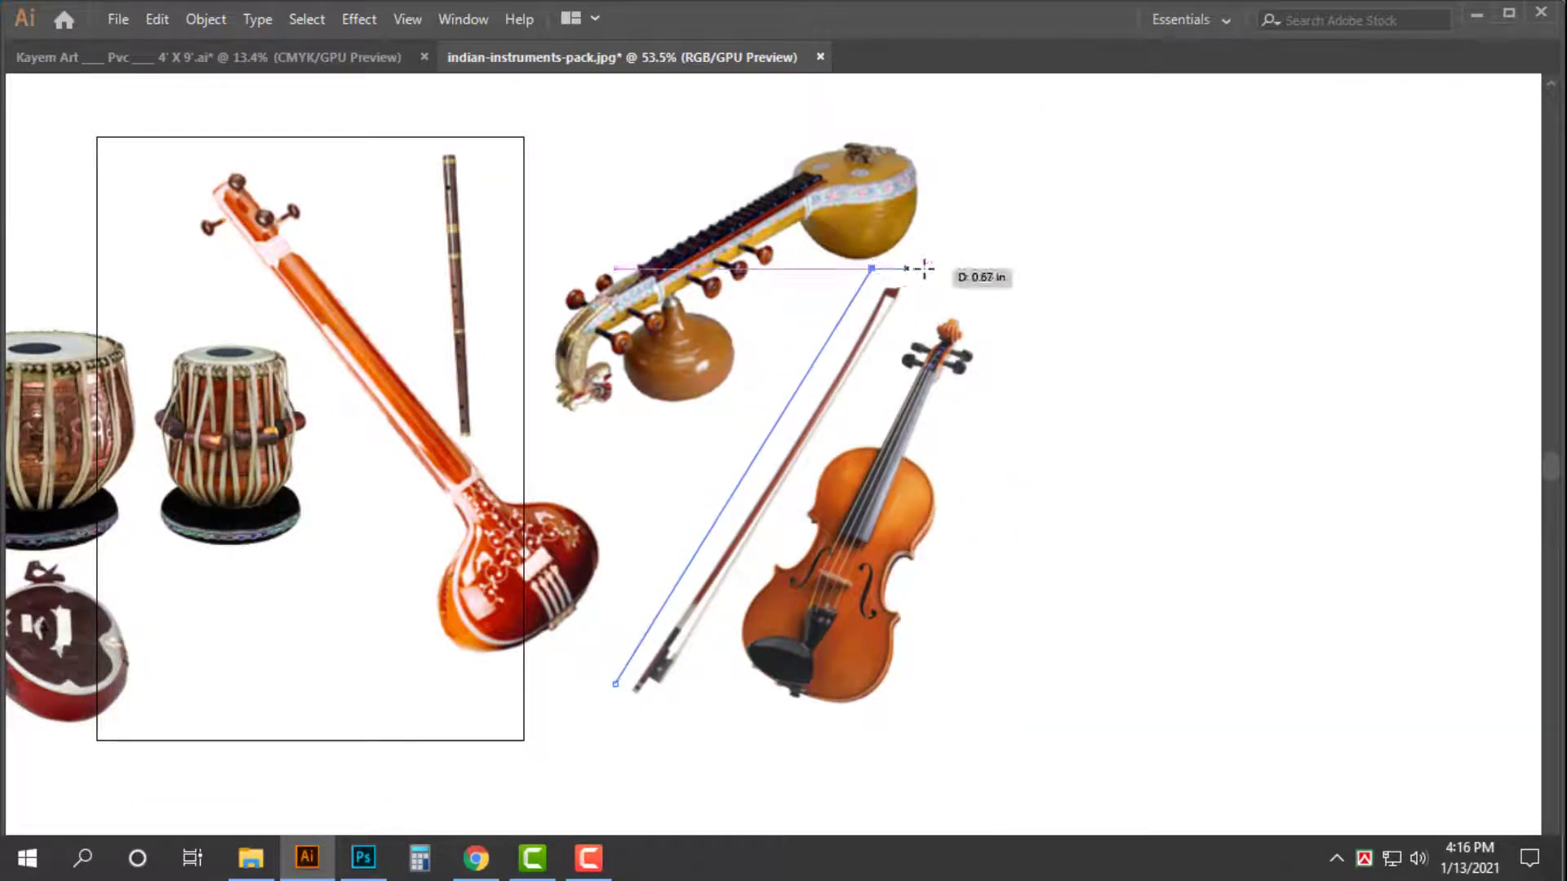
{"action": "left_click", "coordinate": [928, 269]}
{"action": "left_click", "coordinate": [1002, 337]}
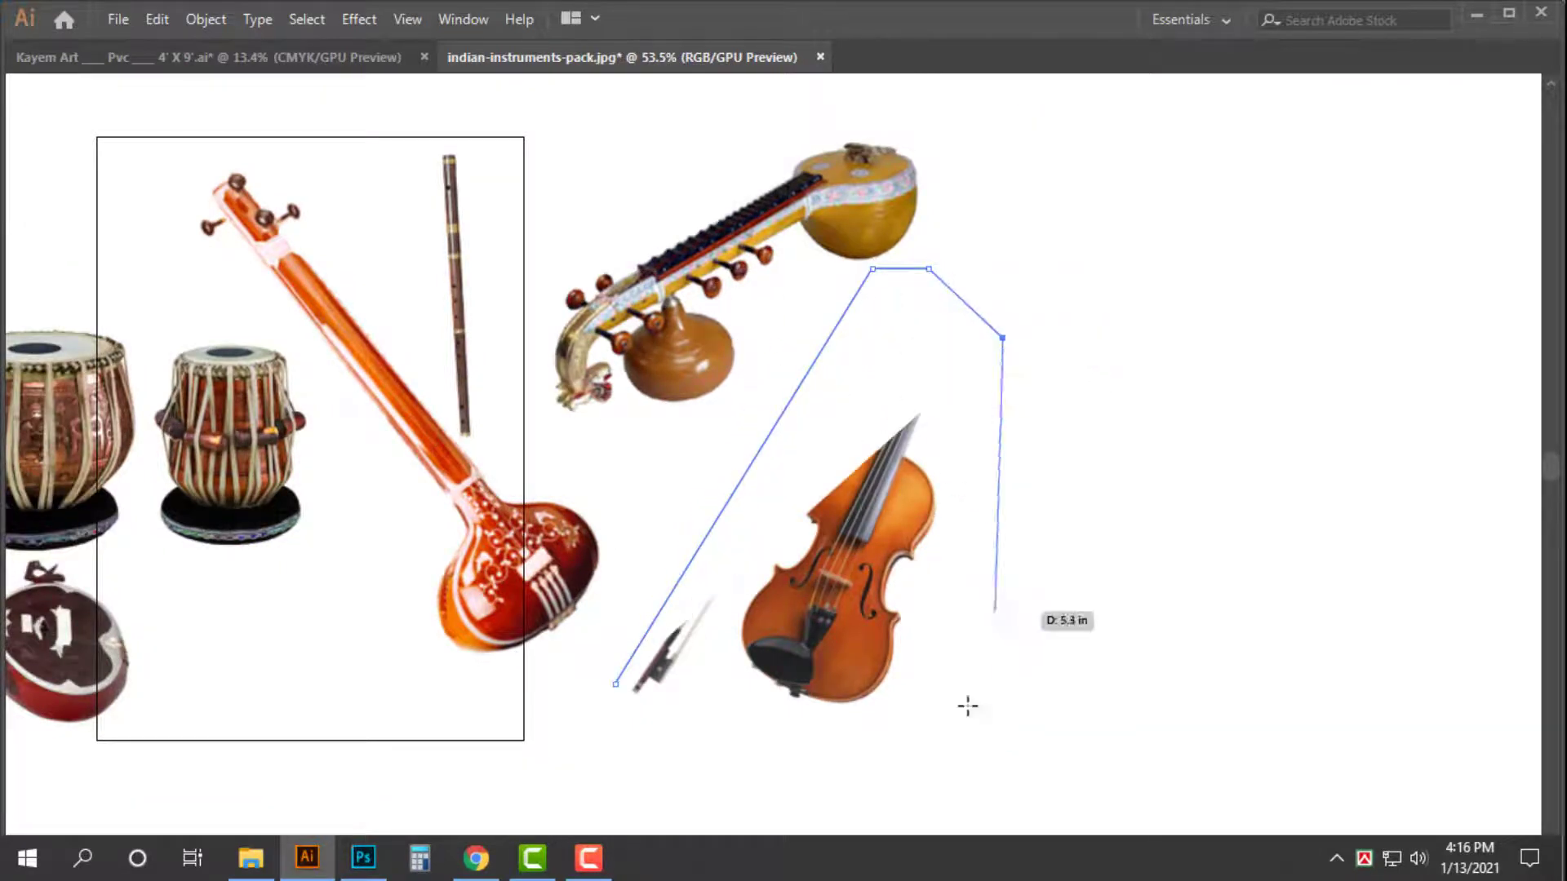
{"action": "left_click", "coordinate": [897, 728]}
{"action": "left_click", "coordinate": [629, 746]}
{"action": "left_click", "coordinate": [617, 684]}
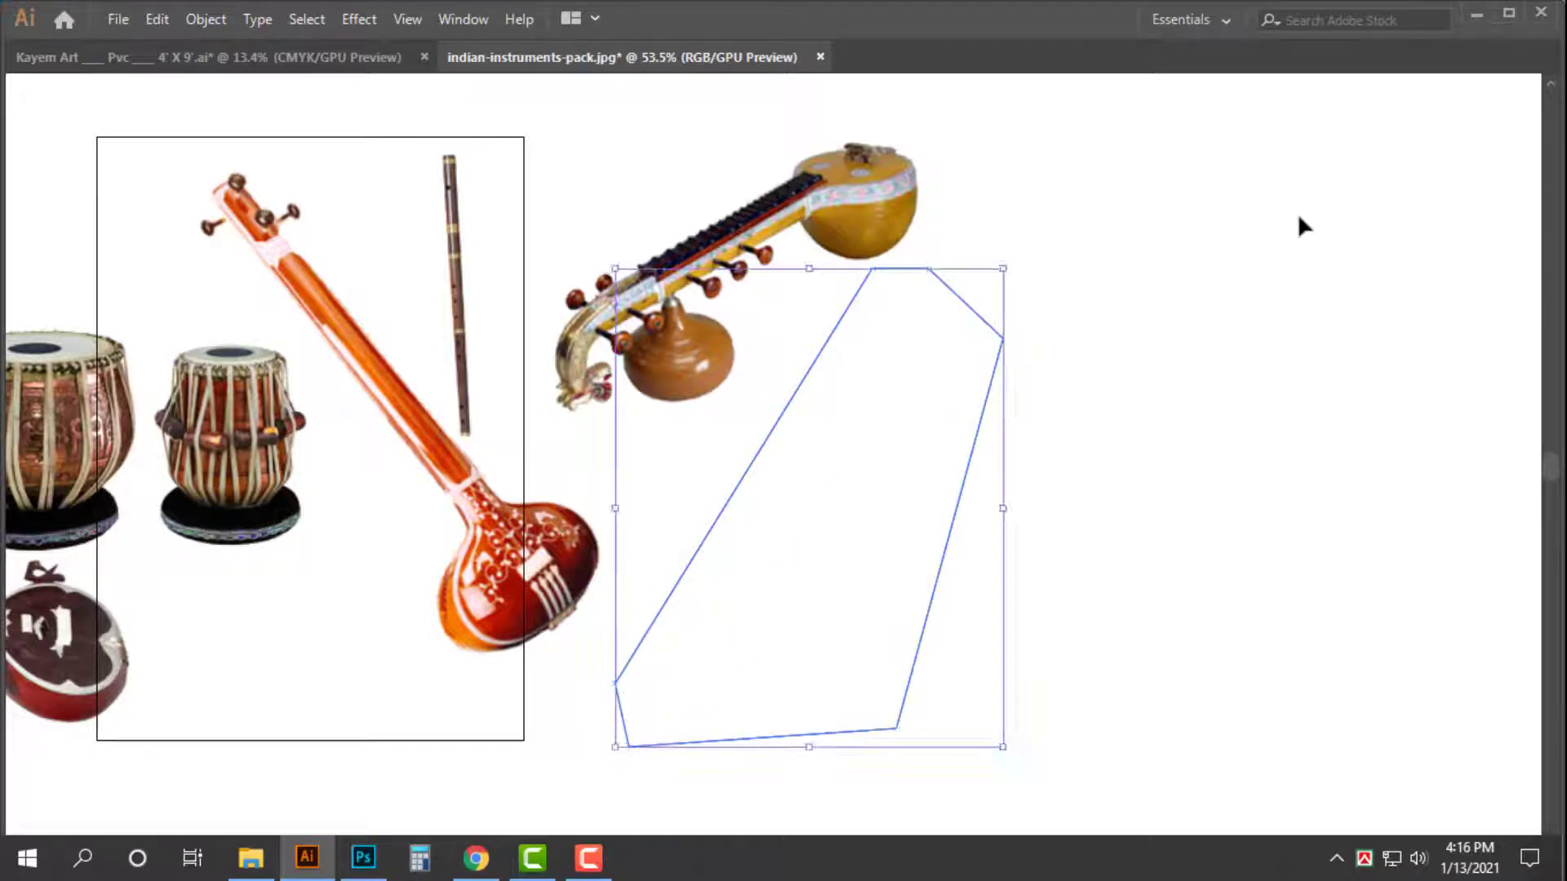
- Clip the instruments picture to the violin outline, cut the result and paste it into the banner
{"action": "key", "text": "v"}
{"action": "left_click", "coordinate": [808, 484]}
{"action": "key", "text": "ctrl+7"}
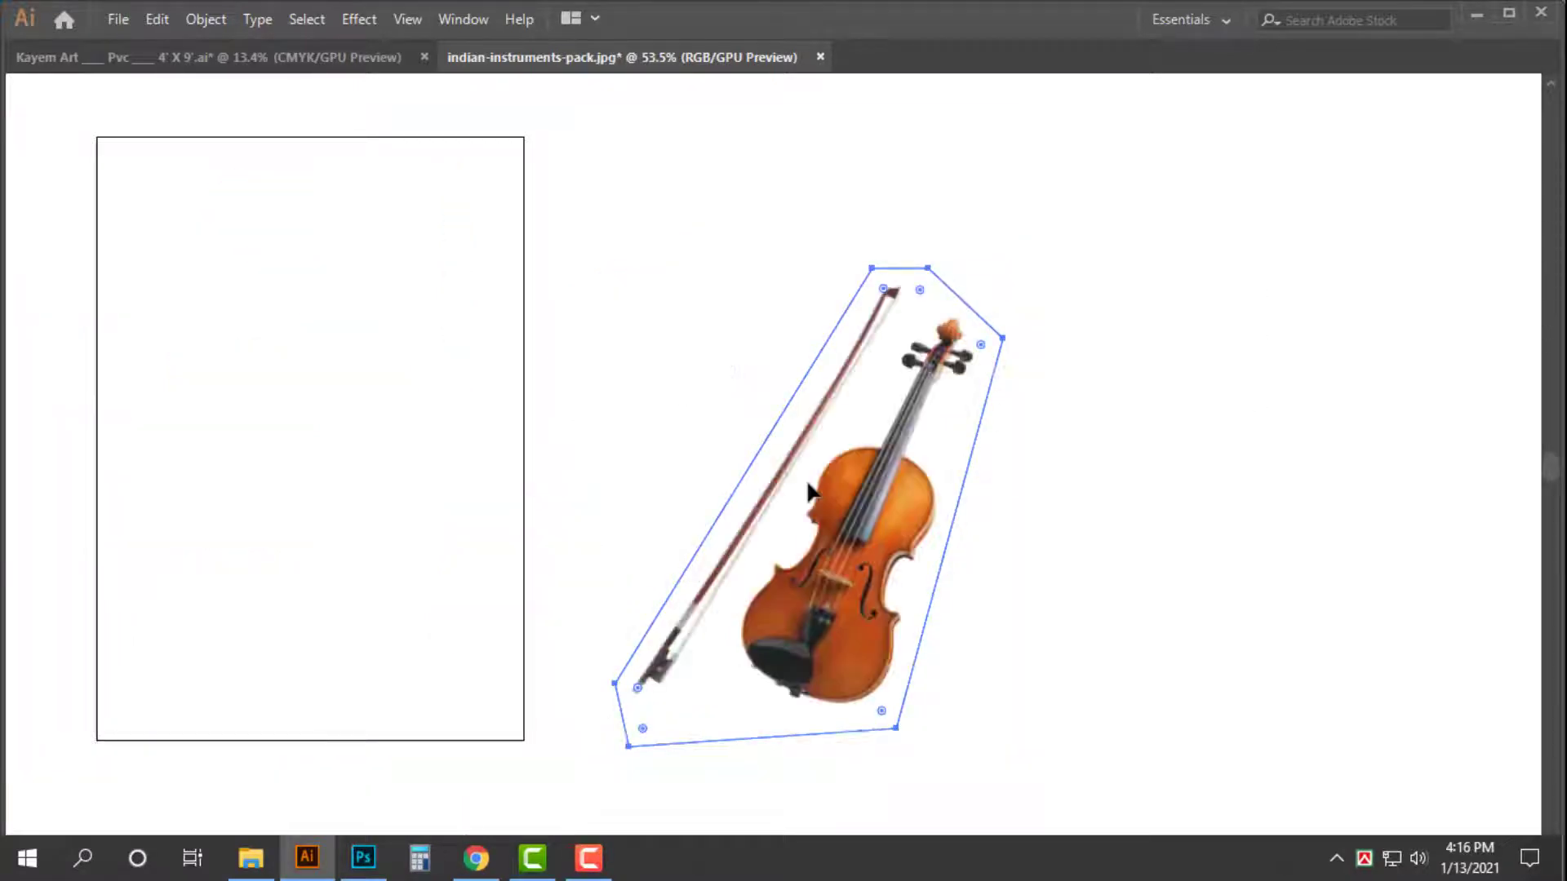
{"action": "key", "text": "ctrl+x"}
{"action": "key", "text": "ctrl+Tab"}
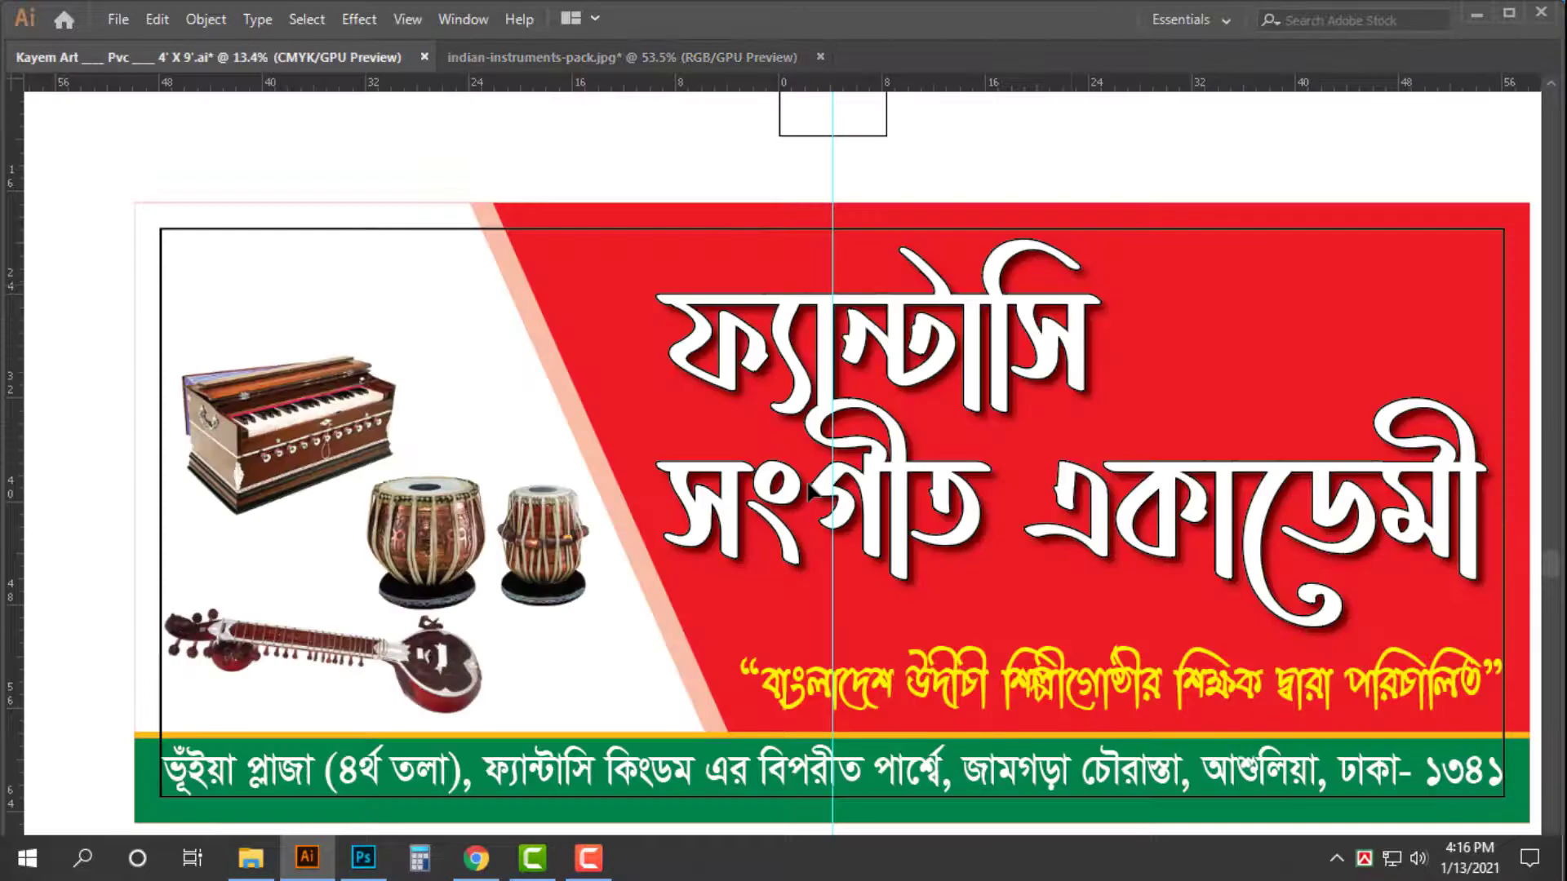
{"action": "key", "text": "ctrl+v"}
- Move the violin into the white area above the tablas, mirror it across the vertical axis and enlarge it to fill the gap beside the harmonium
{"action": "left_click_drag", "start_coordinate": [926, 514], "coordinate": [506, 410]}
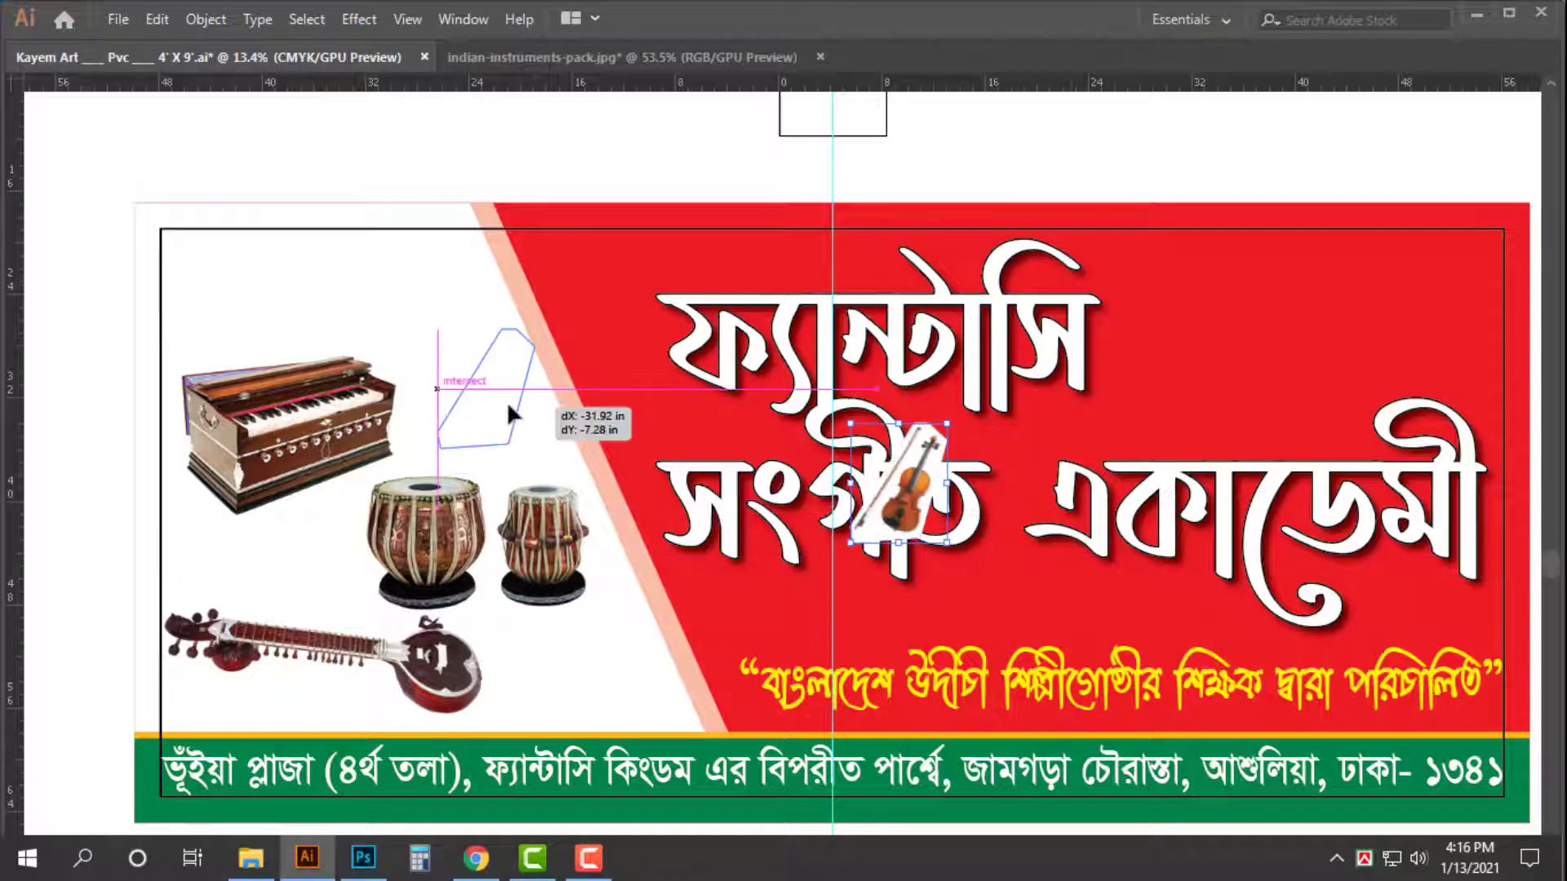
{"action": "left_click", "coordinate": [636, 469]}
{"action": "key", "text": "Return"}
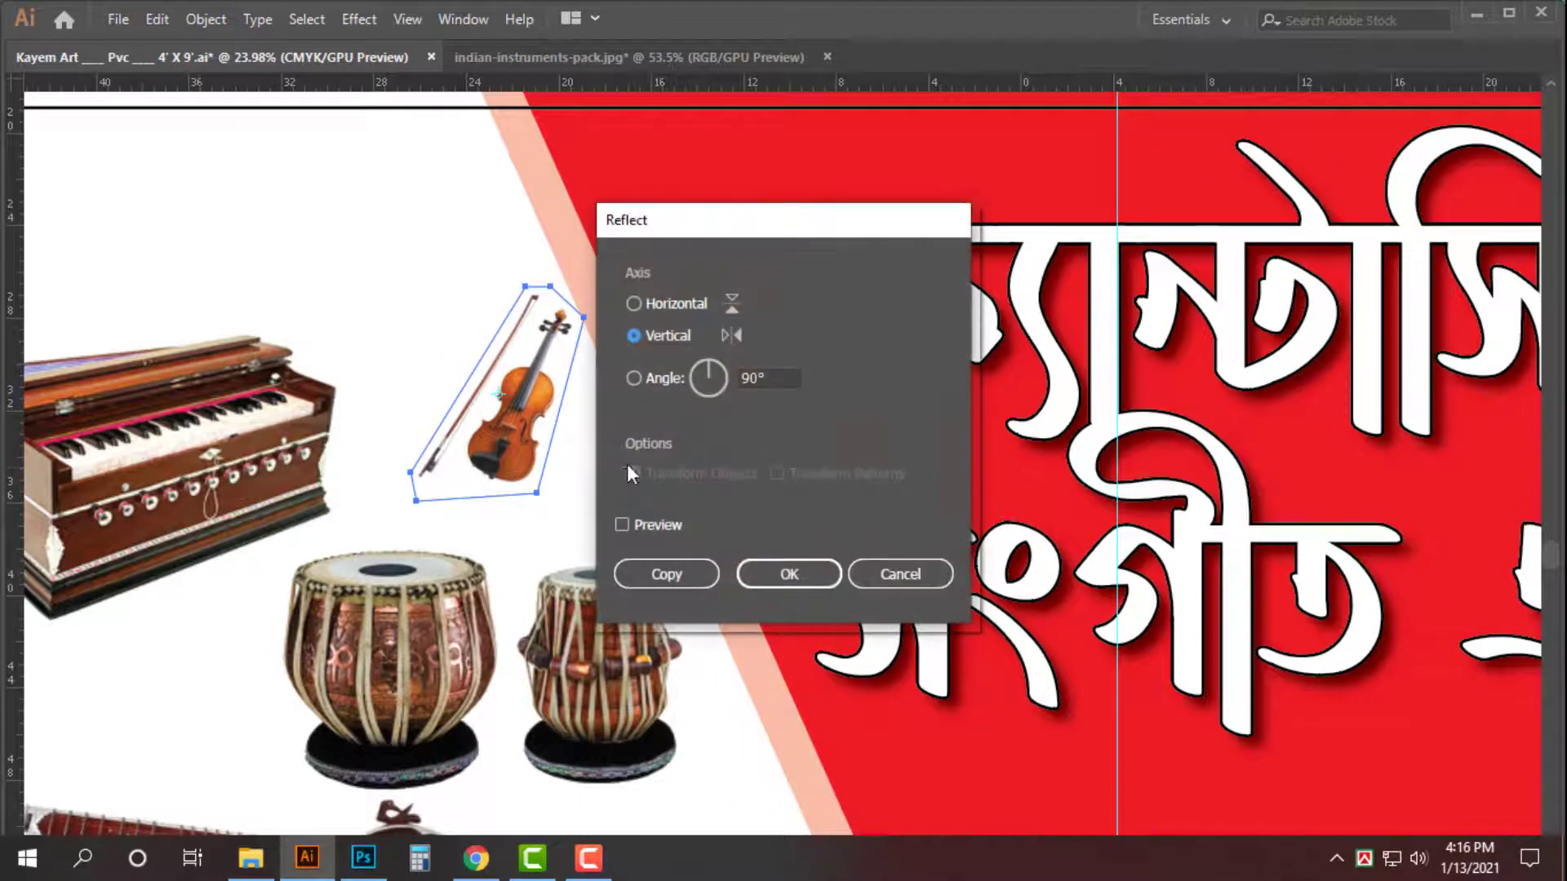
{"action": "key", "text": "Return"}
{"action": "key", "text": "v"}
{"action": "left_click_drag", "start_coordinate": [589, 504], "coordinate": [637, 538]}
{"action": "scroll", "coordinate": [770, 528], "scroll_direction": "down", "scroll_amount": 3}
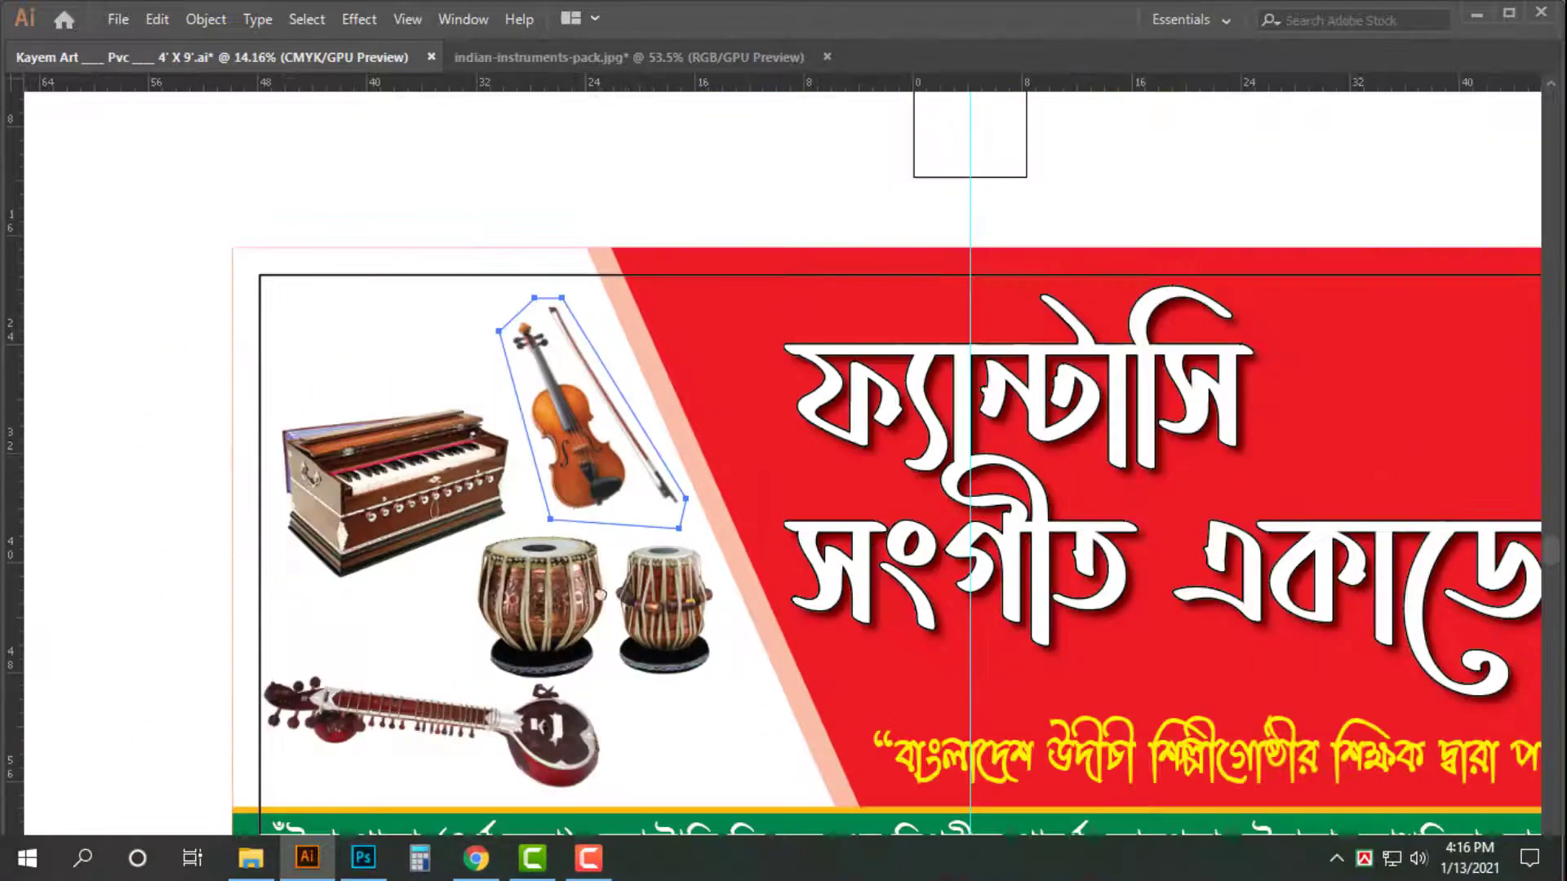
{"action": "left_click_drag", "start_coordinate": [772, 523], "coordinate": [800, 661]}
{"action": "left_click", "coordinate": [818, 367]}
{"action": "left_click_drag", "start_coordinate": [822, 406], "coordinate": [822, 267]}
{"action": "left_click_drag", "start_coordinate": [892, 195], "coordinate": [838, 157]}
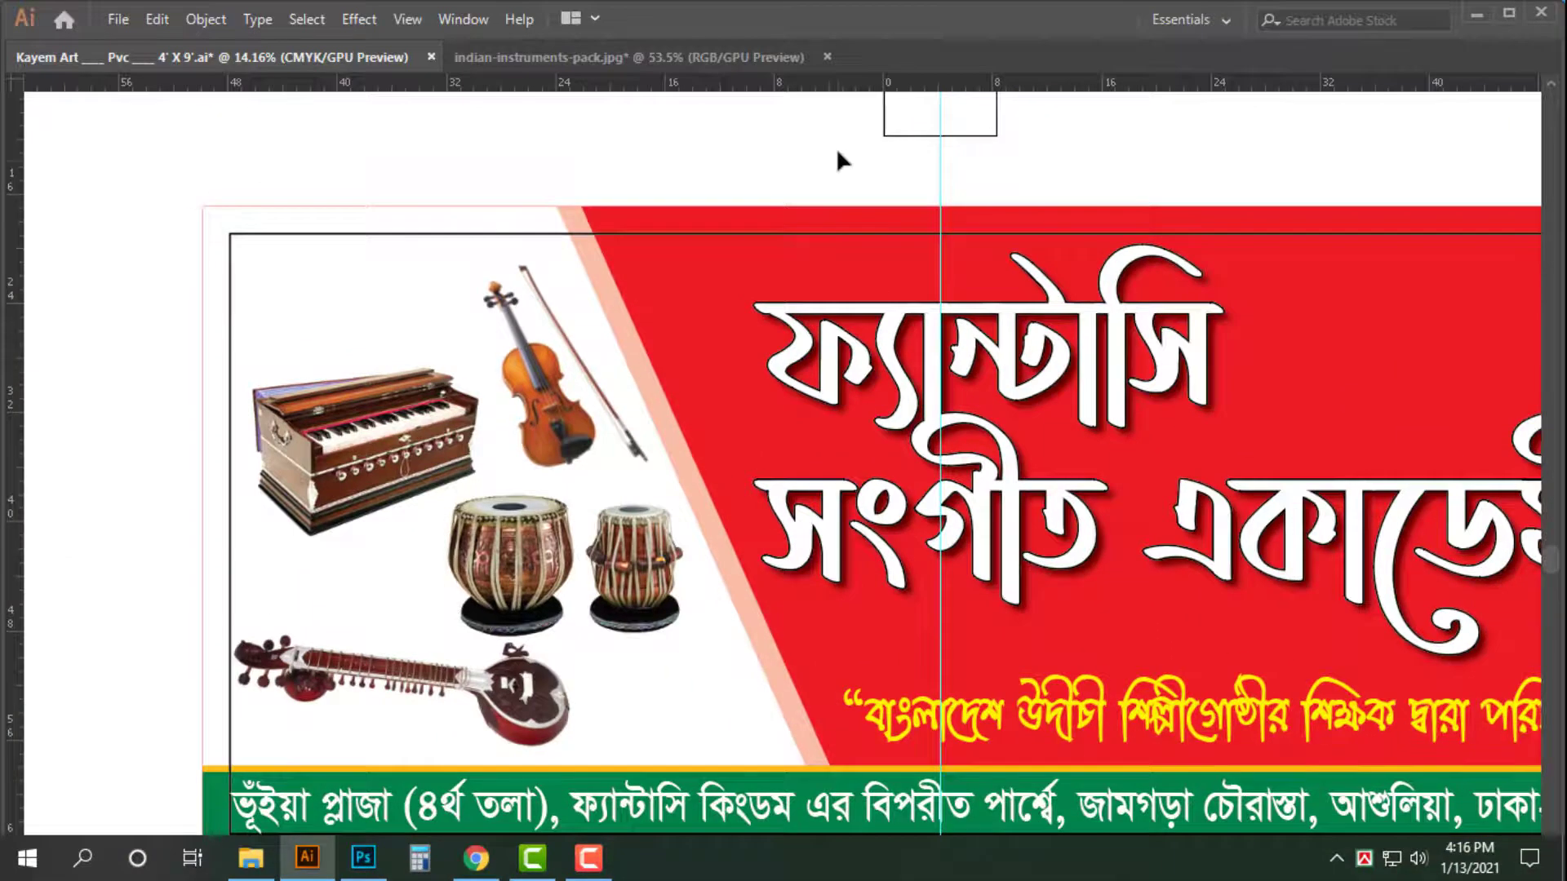
- Close the emptied indian-instruments-pack document without saving and reopen the file from the Sangeet folder
{"action": "key", "text": "ctrl+o"}
{"action": "left_click", "coordinate": [1043, 236]}
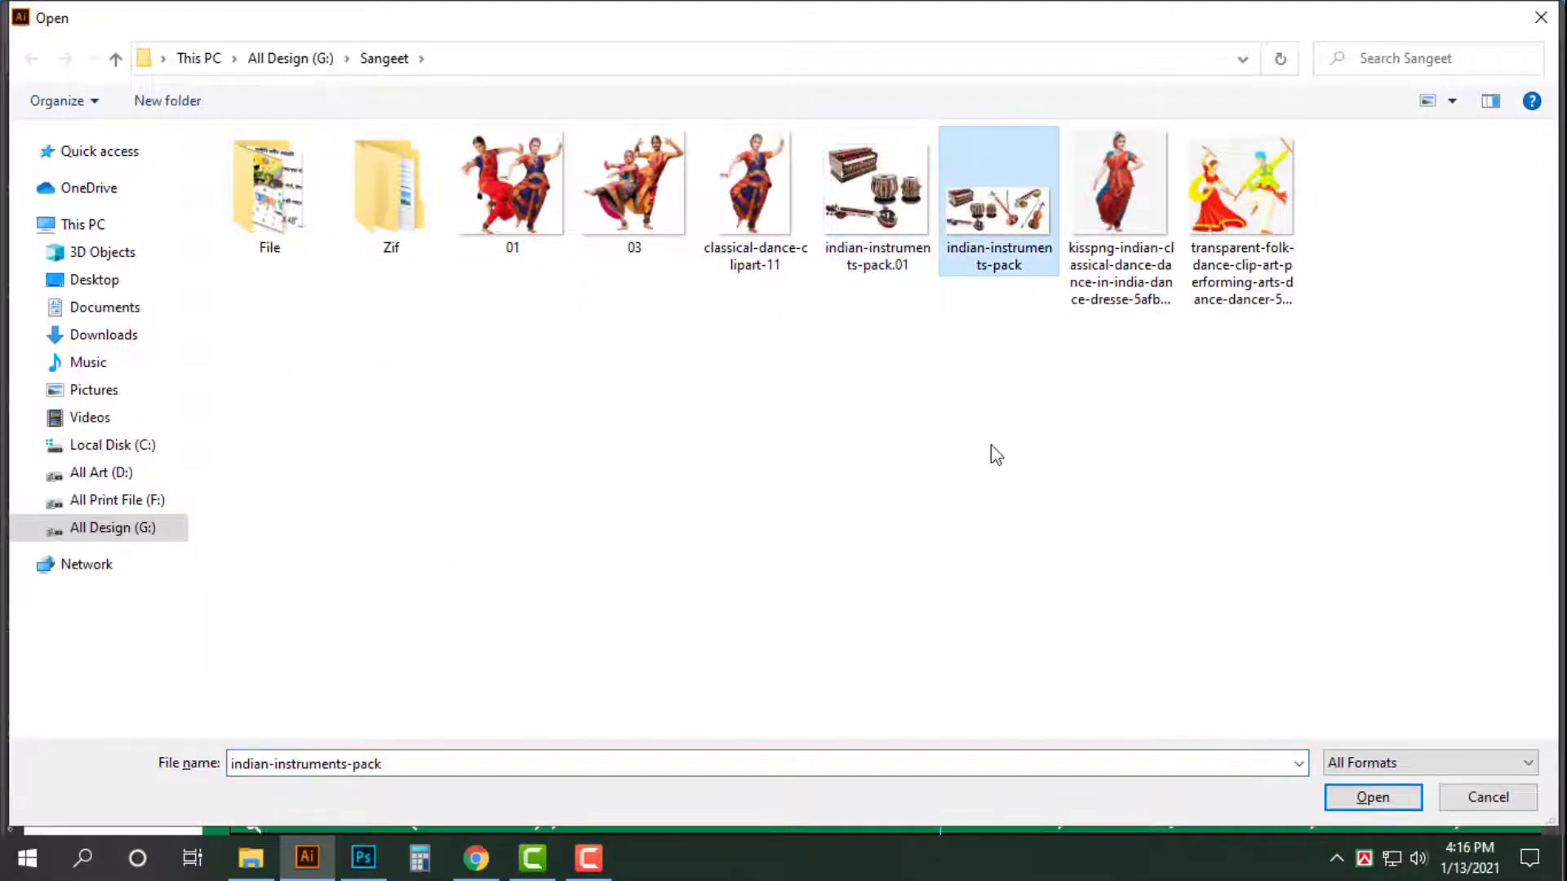
{"action": "key", "text": "Return"}
{"action": "key", "text": "Return"}
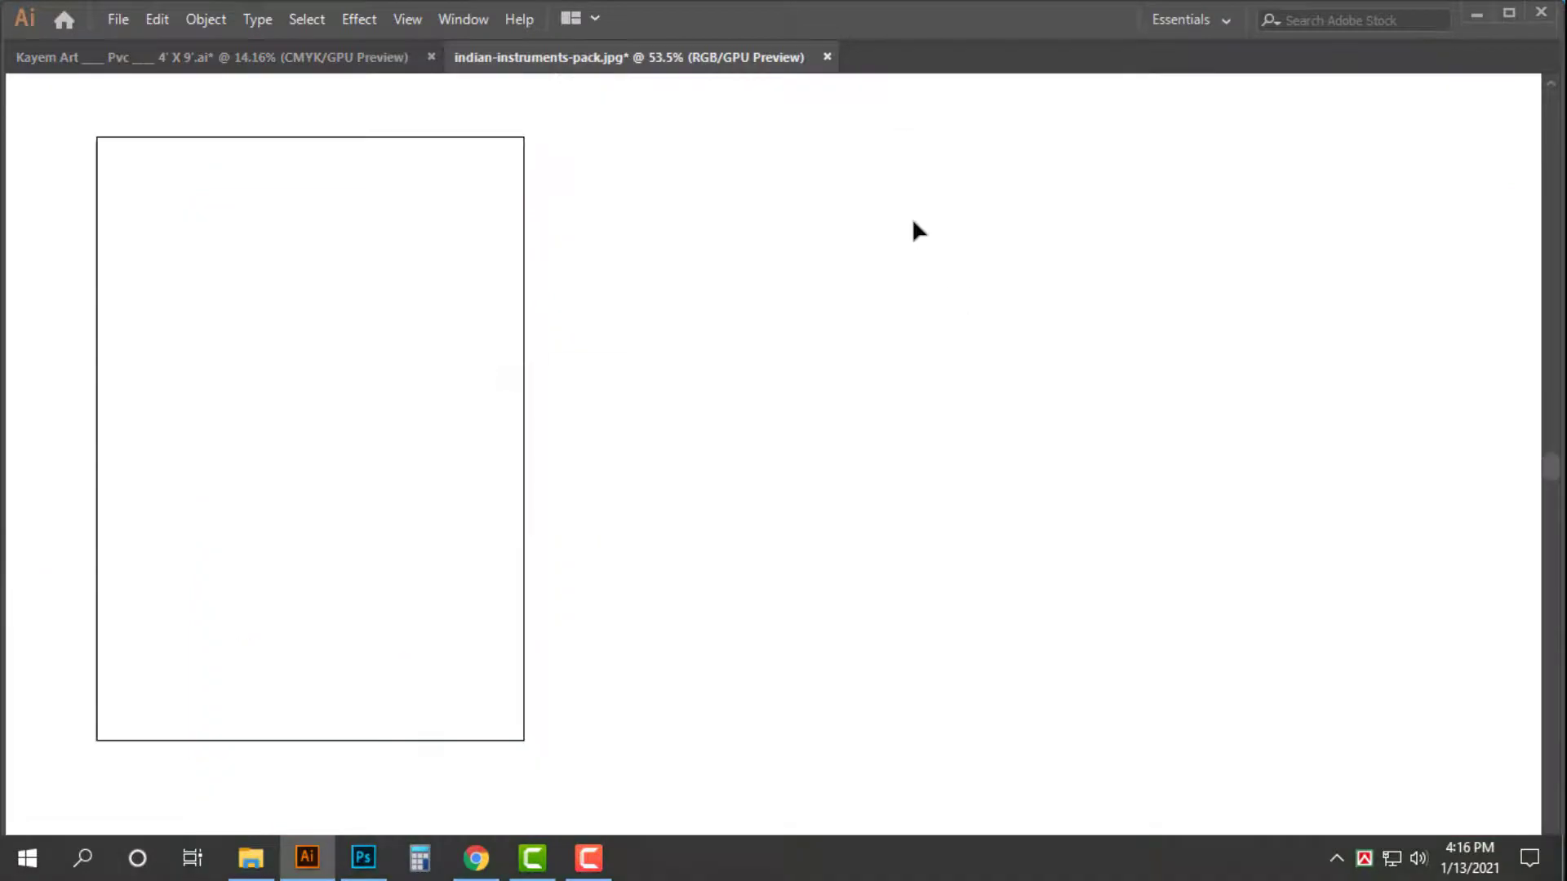
{"action": "key", "text": "ctrl+w"}
{"action": "left_click", "coordinate": [893, 487]}
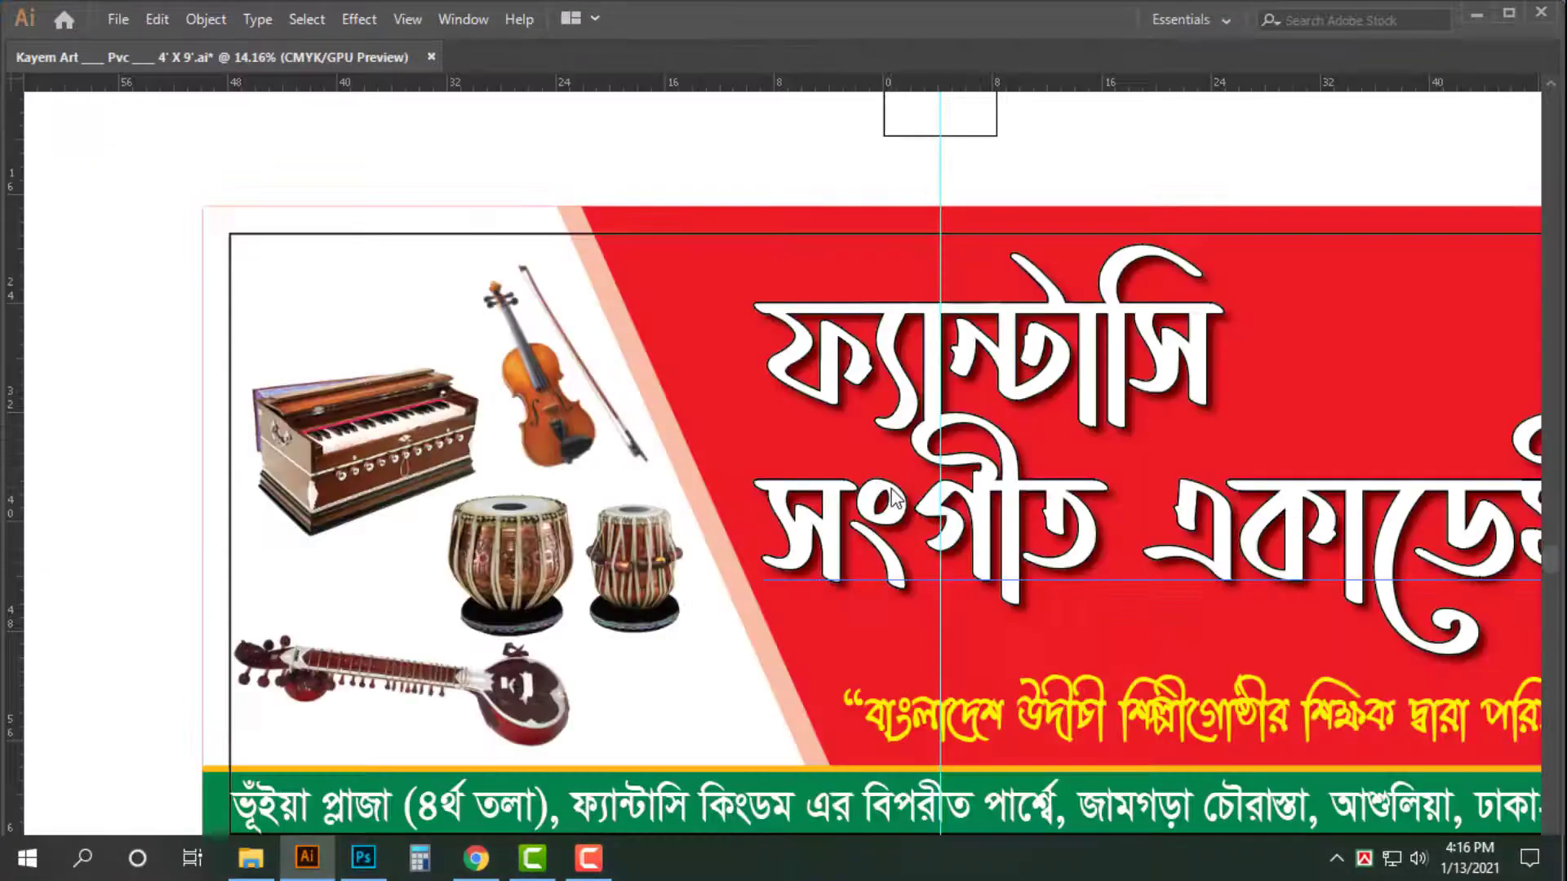
{"action": "key", "text": "ctrl+o"}
{"action": "left_click", "coordinate": [1017, 227]}
{"action": "key", "text": "Return"}
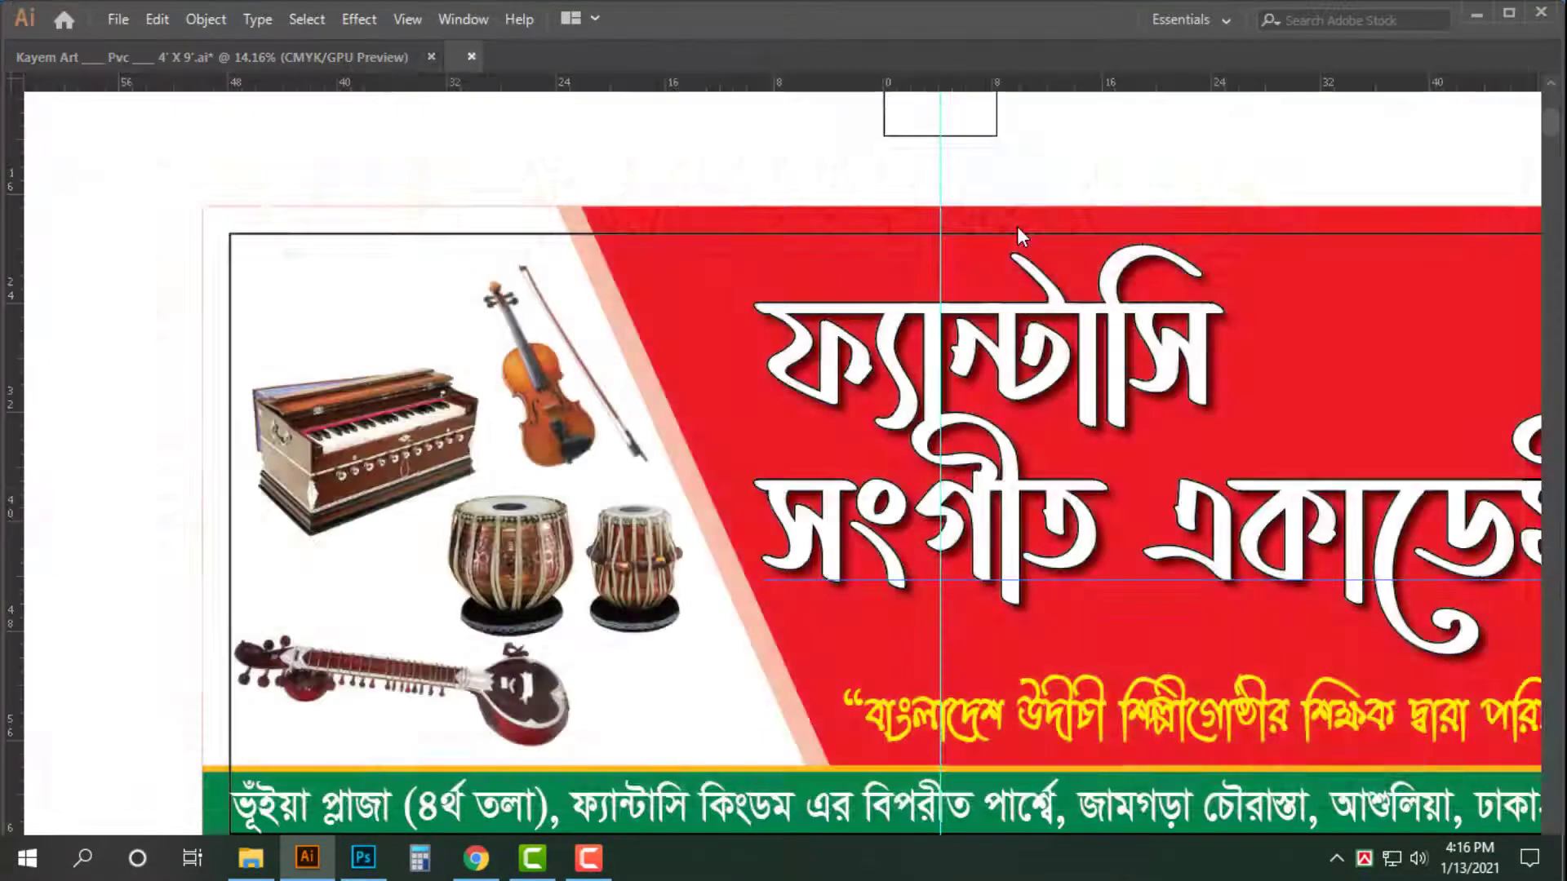
{"action": "left_click_drag", "start_coordinate": [991, 324], "coordinate": [906, 278]}
{"action": "left_click_drag", "start_coordinate": [1059, 374], "coordinate": [563, 488]}
{"action": "left_click_drag", "start_coordinate": [461, 384], "coordinate": [620, 505]}
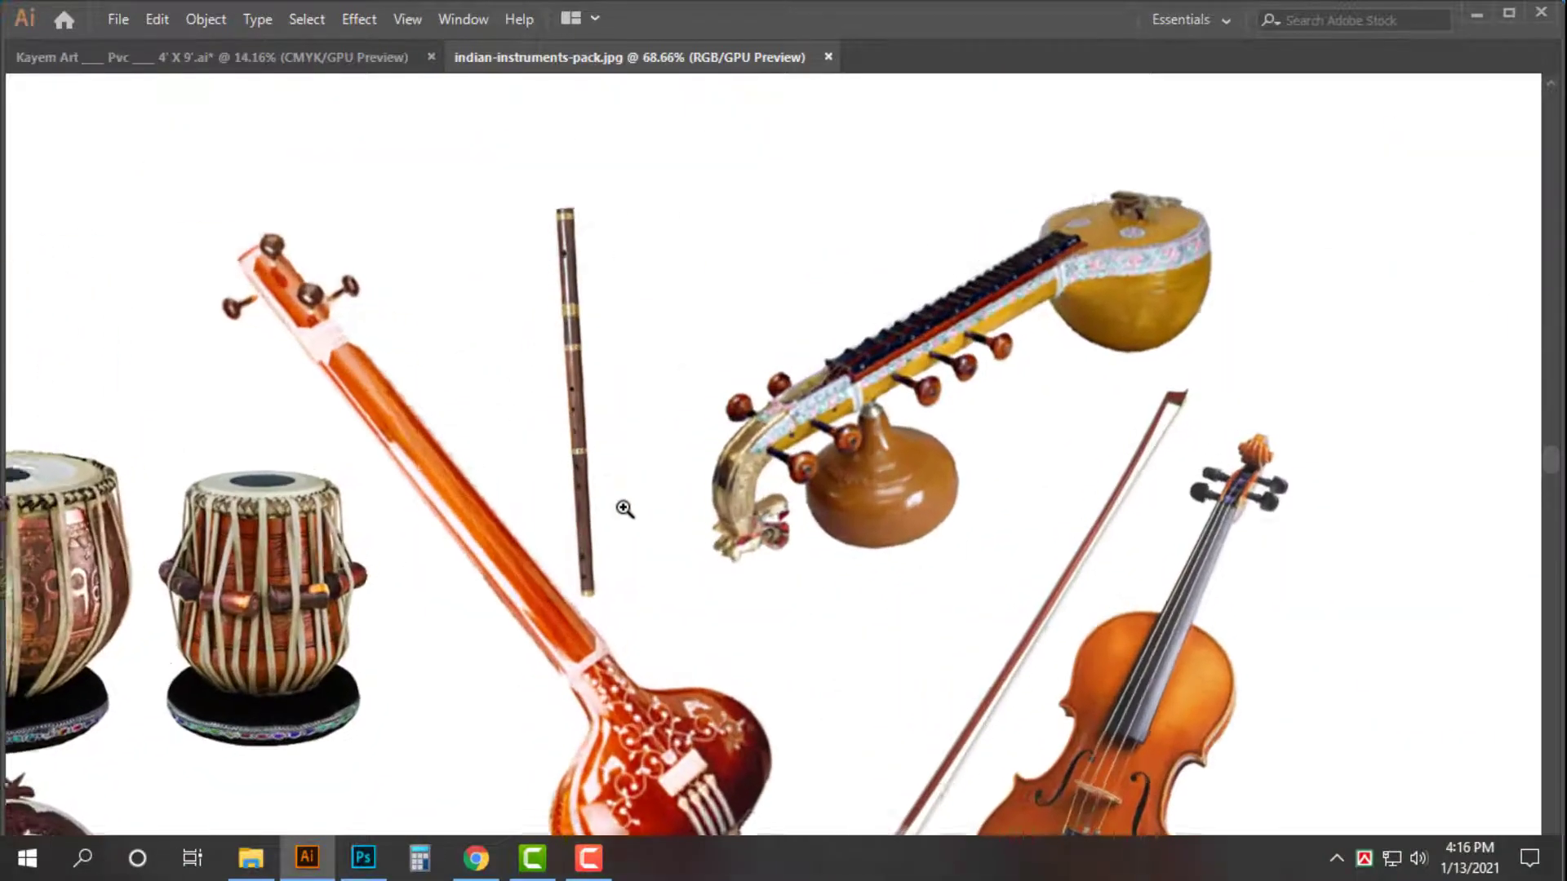
- Trace a narrow closed Pen outline around the flute
{"action": "key", "text": "p"}
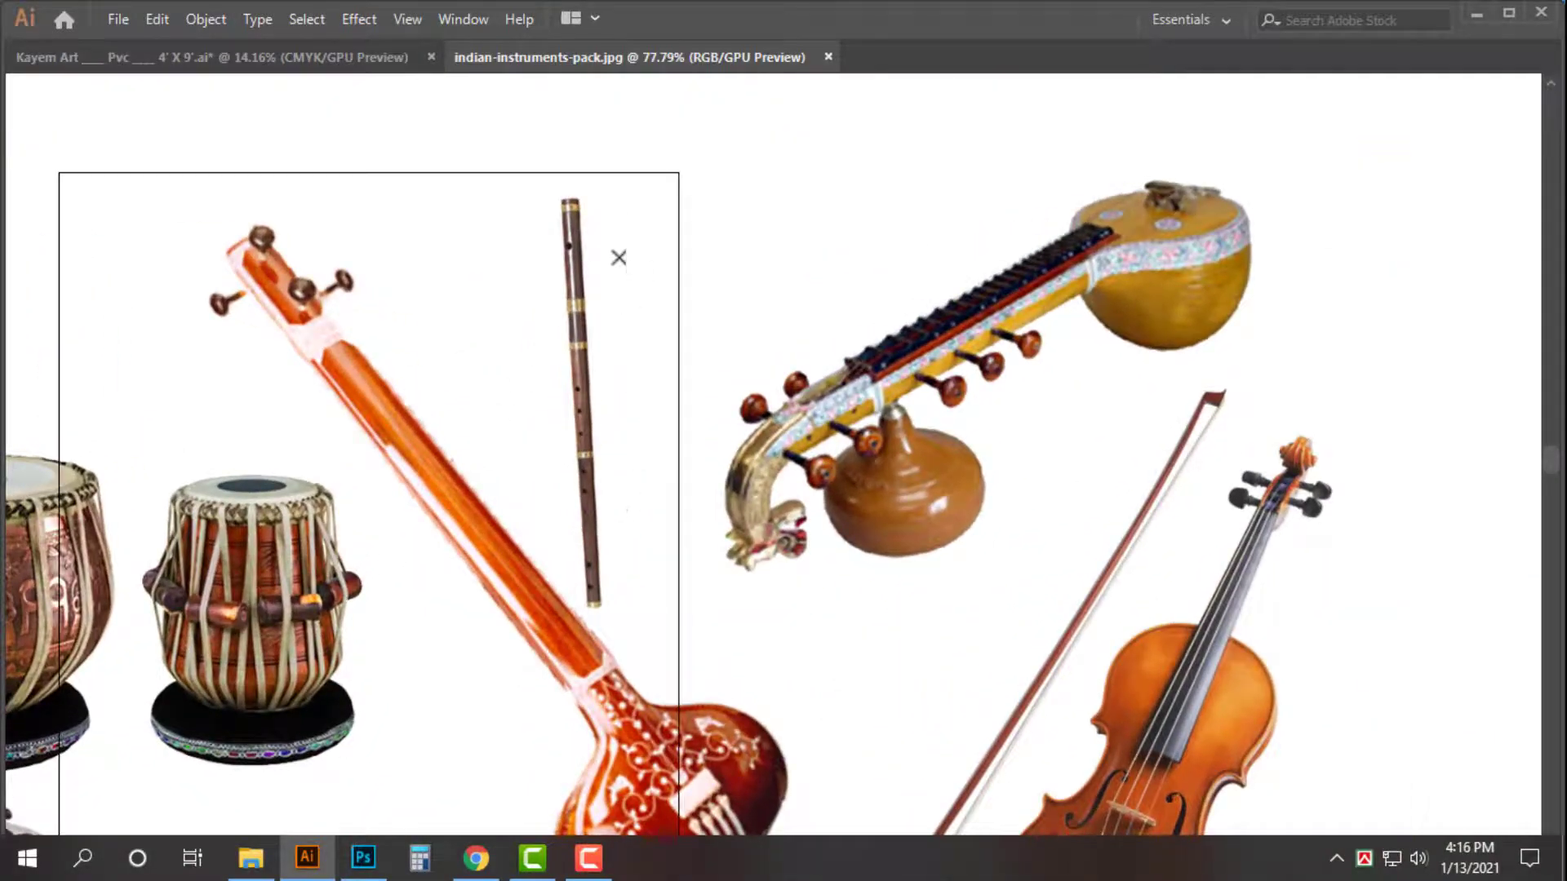
{"action": "left_click", "coordinate": [594, 192]}
{"action": "left_click", "coordinate": [616, 610]}
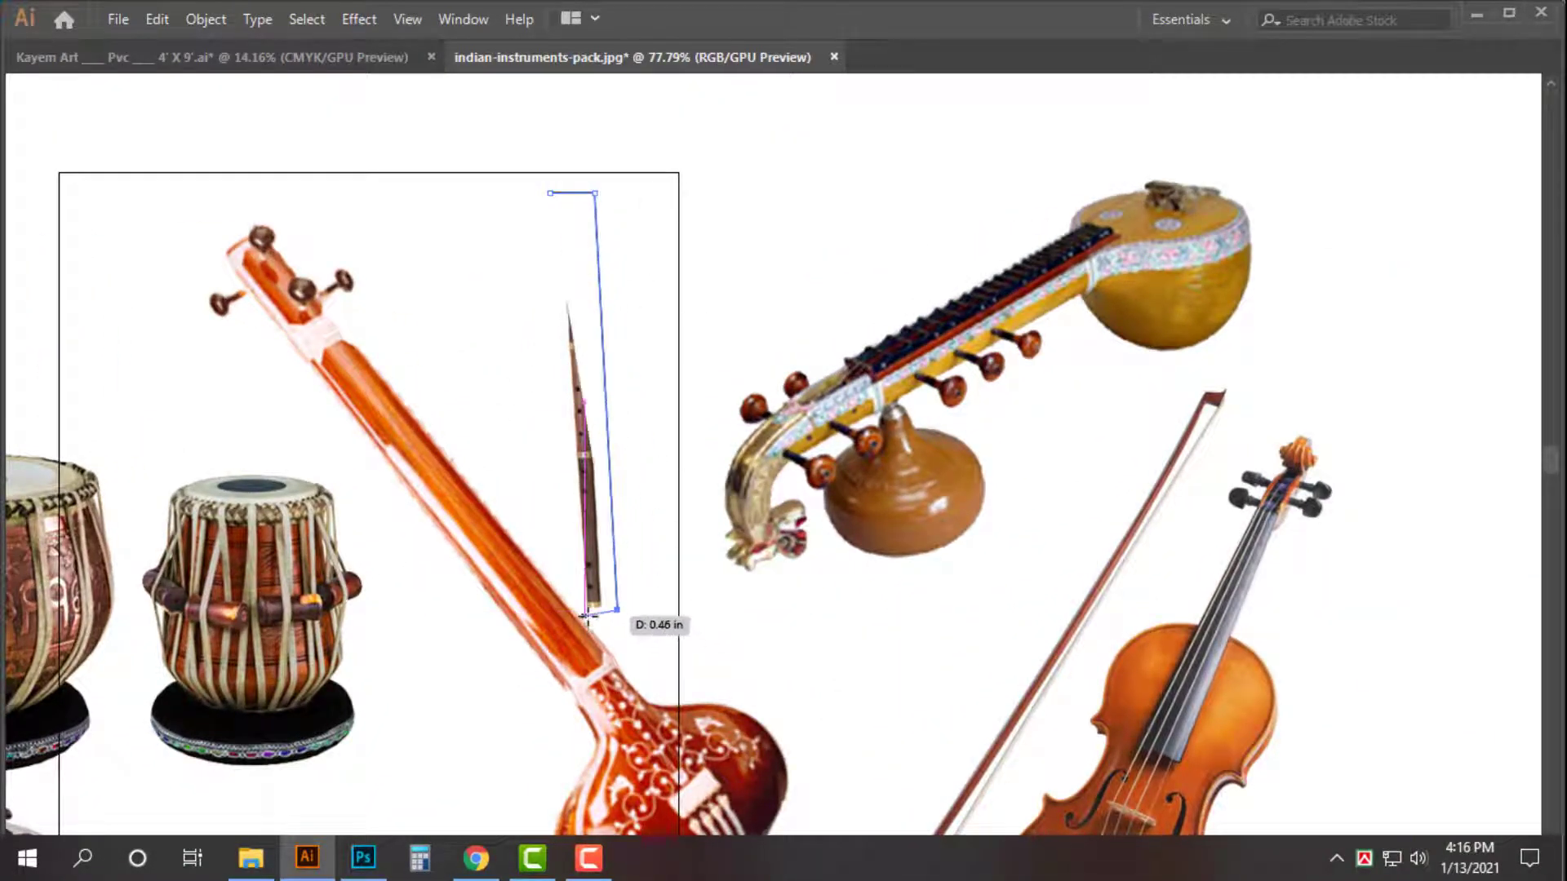
{"action": "left_click", "coordinate": [587, 610]}
{"action": "left_click", "coordinate": [577, 594]}
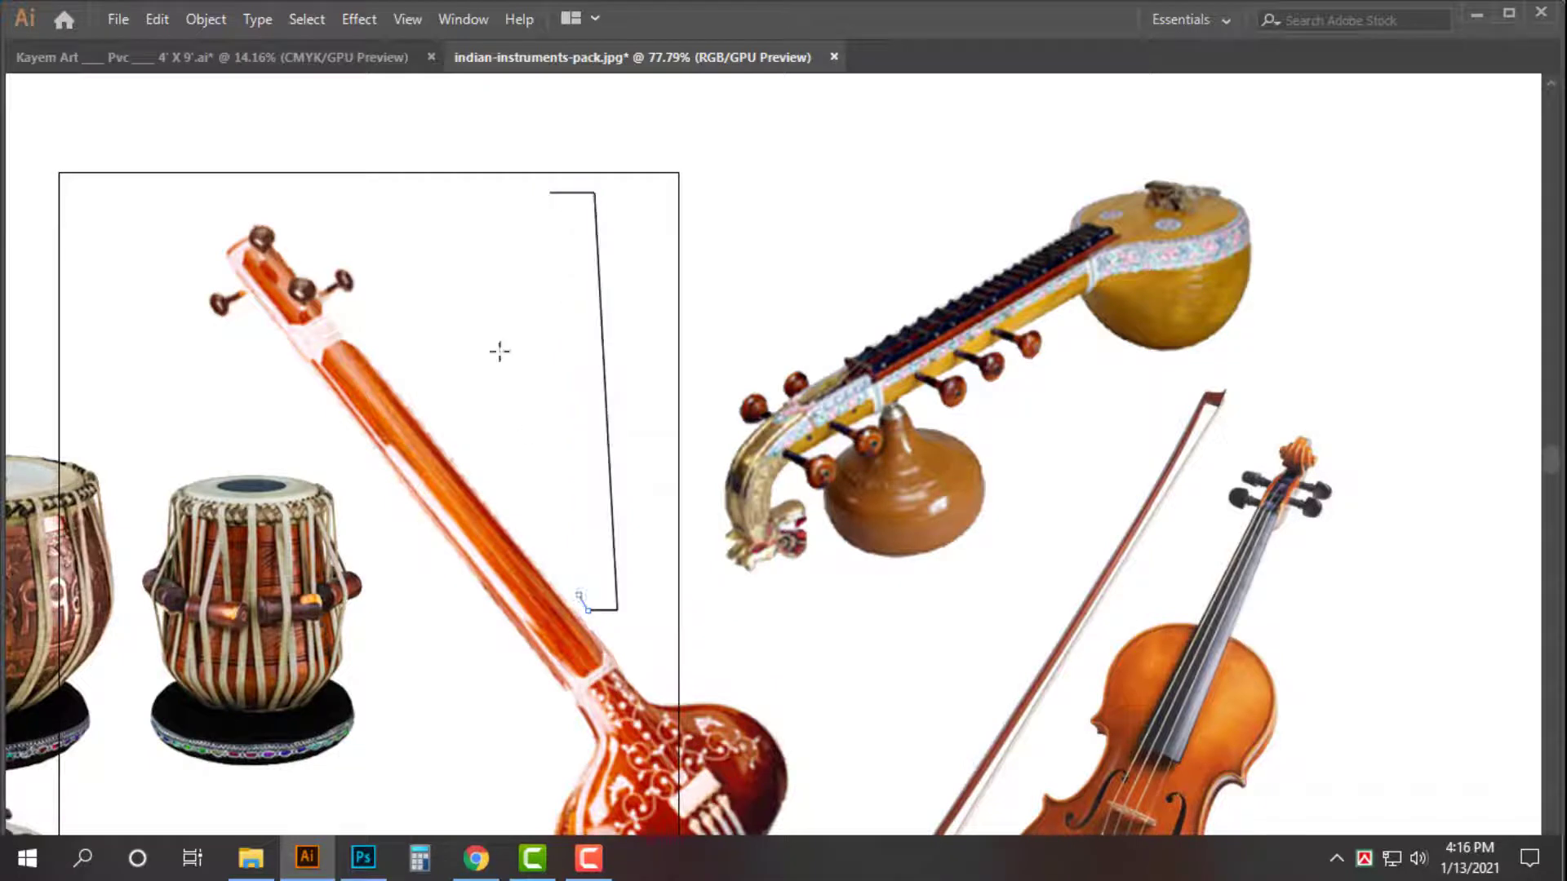
{"action": "left_click", "coordinate": [550, 194]}
- Clip the picture to the flute outline, cut it, close the file without saving and paste the flute into the banner
{"action": "key", "text": "v"}
{"action": "left_click", "coordinate": [802, 305], "text": "shift"}
{"action": "key", "text": "ctrl+7"}
{"action": "key", "text": "ctrl+x"}
{"action": "key", "text": "ctrl+w"}
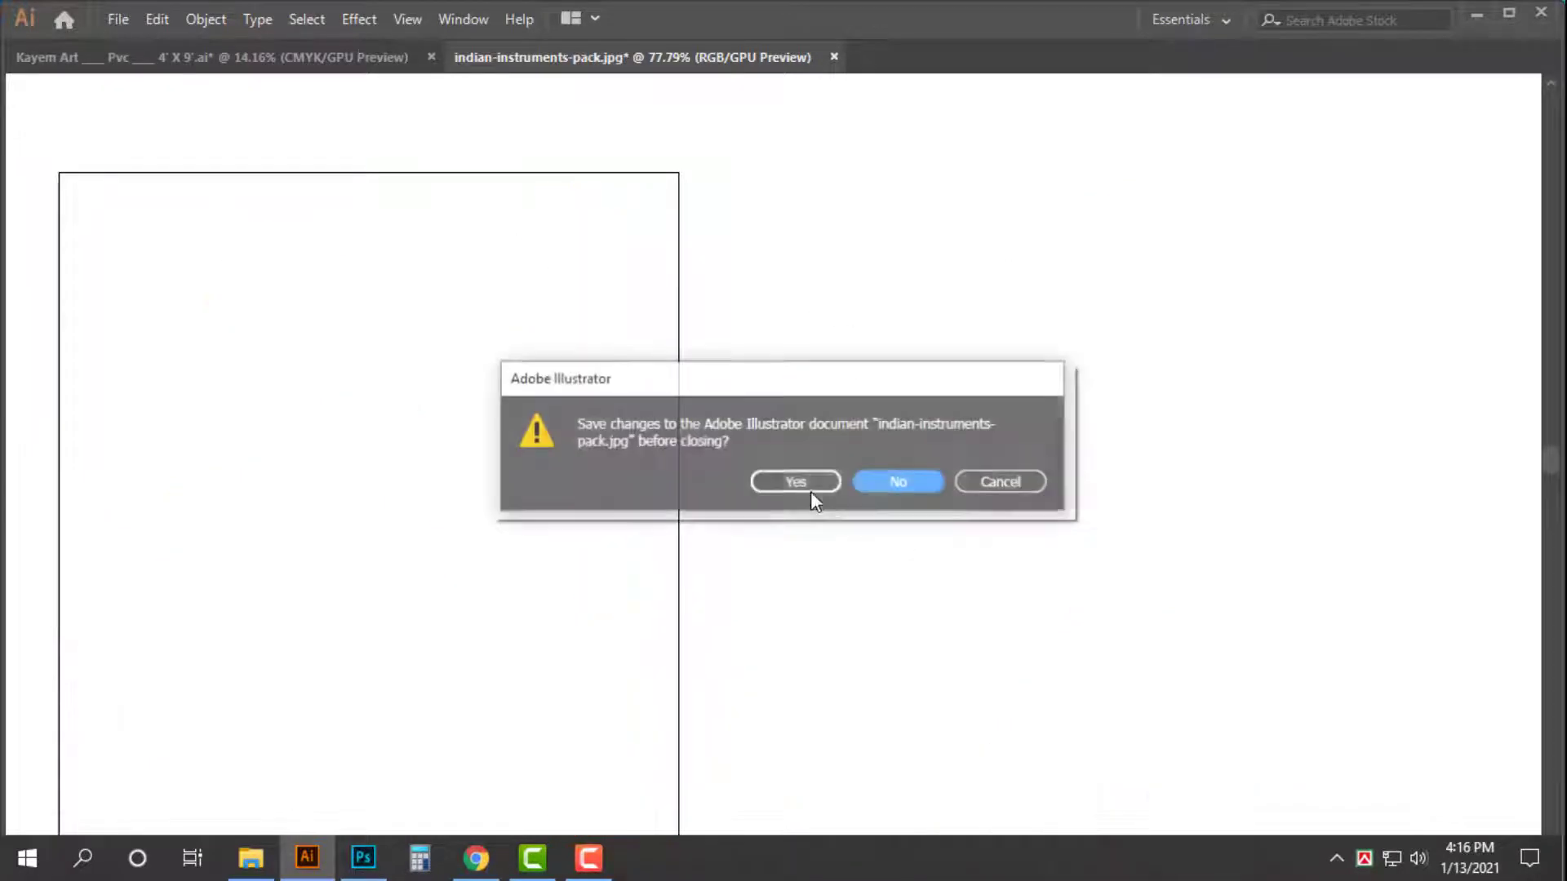
{"action": "left_click", "coordinate": [895, 483]}
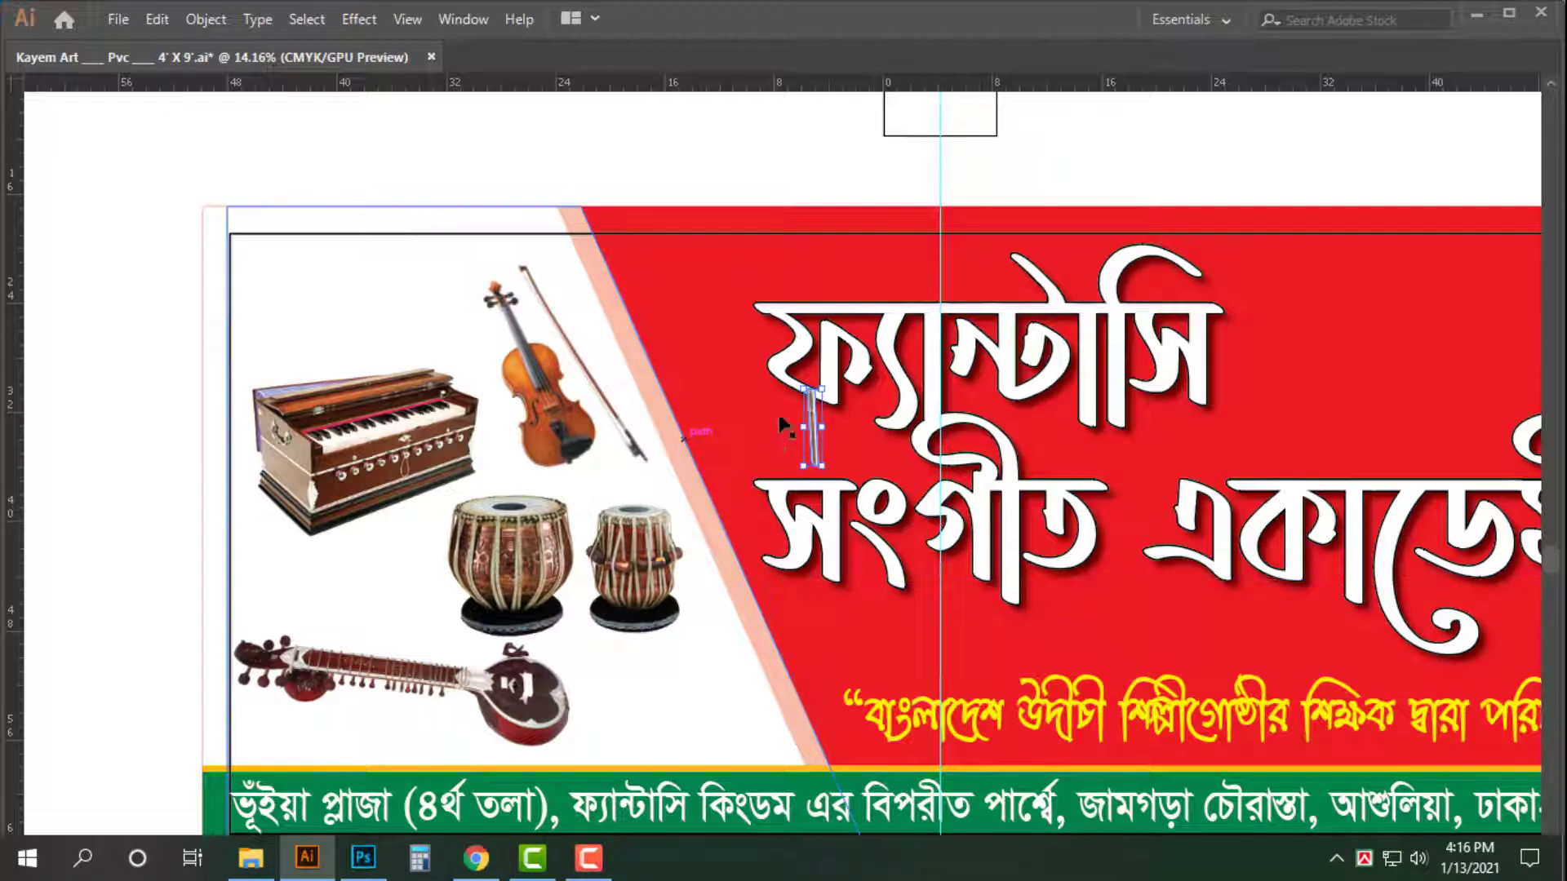
{"action": "key", "text": "ctrl+v"}
- Move the flute above the harmonium, enlarge it and rotate it to slope upward toward the violin
{"action": "left_click_drag", "start_coordinate": [811, 278], "coordinate": [816, 649]}
{"action": "scroll", "coordinate": [816, 636], "scroll_direction": "down", "scroll_amount": 2}
{"action": "left_click_drag", "start_coordinate": [869, 604], "coordinate": [791, 531]}
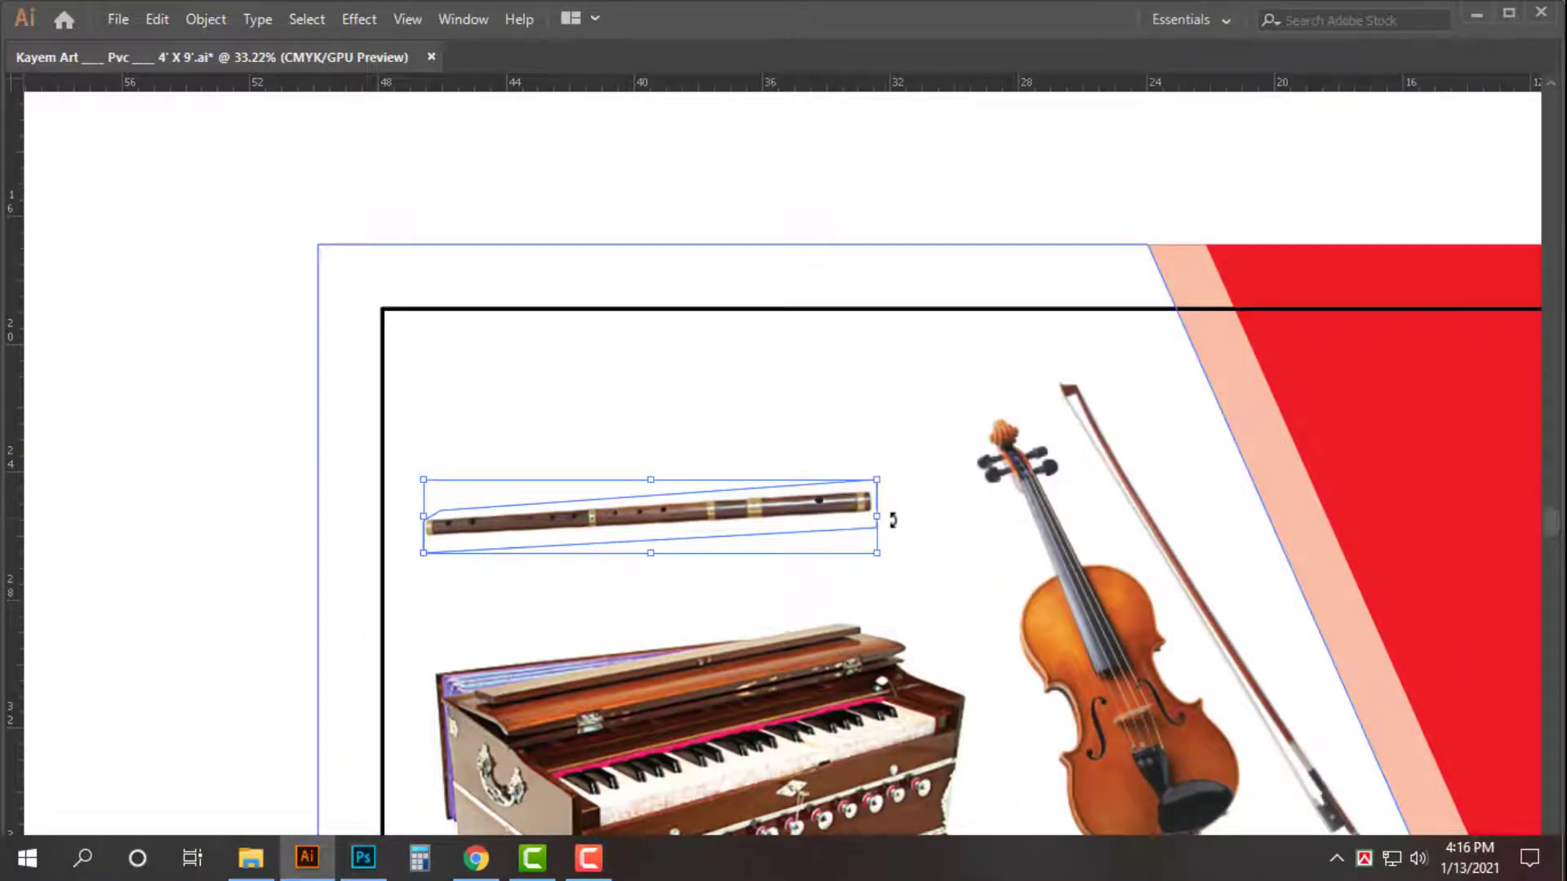
{"action": "left_click_drag", "start_coordinate": [892, 520], "coordinate": [945, 339]}
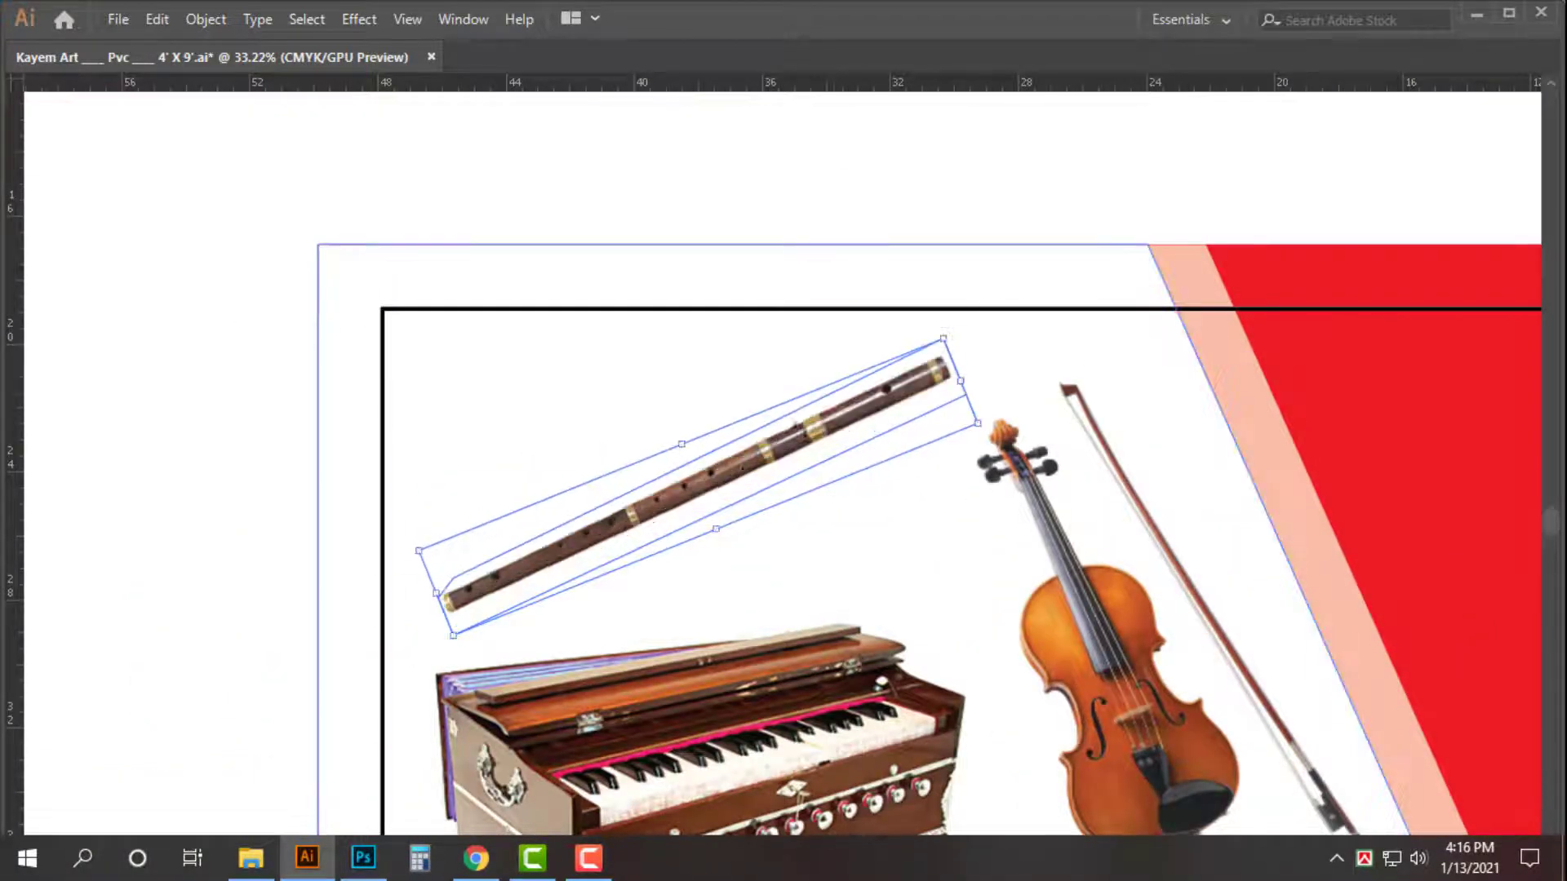
{"action": "left_click_drag", "start_coordinate": [743, 472], "coordinate": [712, 467]}
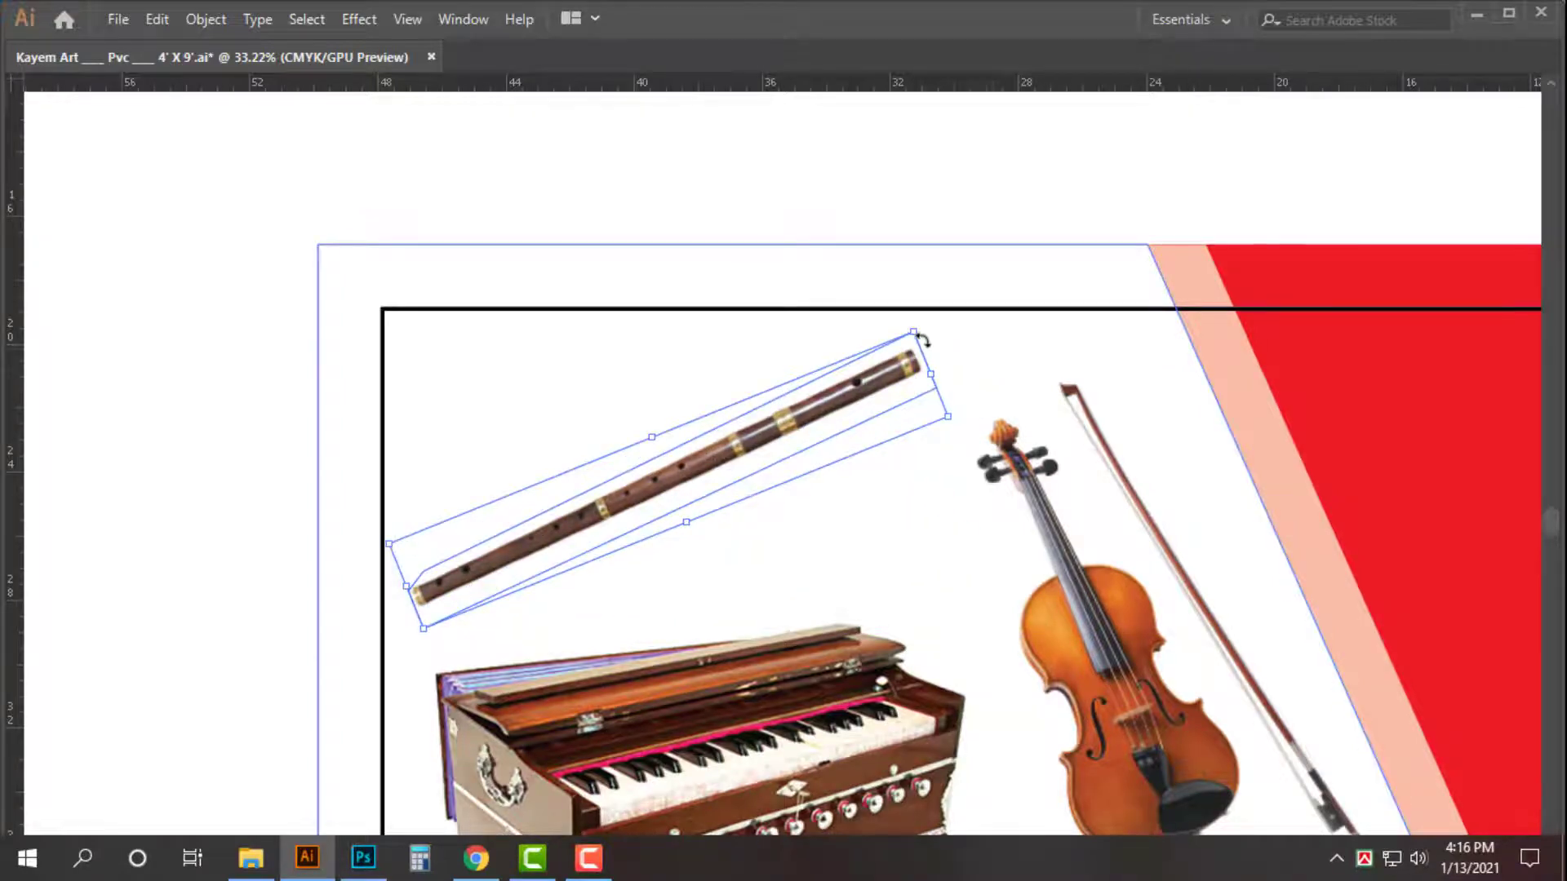
{"action": "left_click_drag", "start_coordinate": [931, 375], "coordinate": [938, 381]}
{"action": "scroll", "coordinate": [1081, 481], "scroll_direction": "down", "scroll_amount": 5}
{"action": "left_click_drag", "start_coordinate": [1060, 510], "coordinate": [553, 414]}
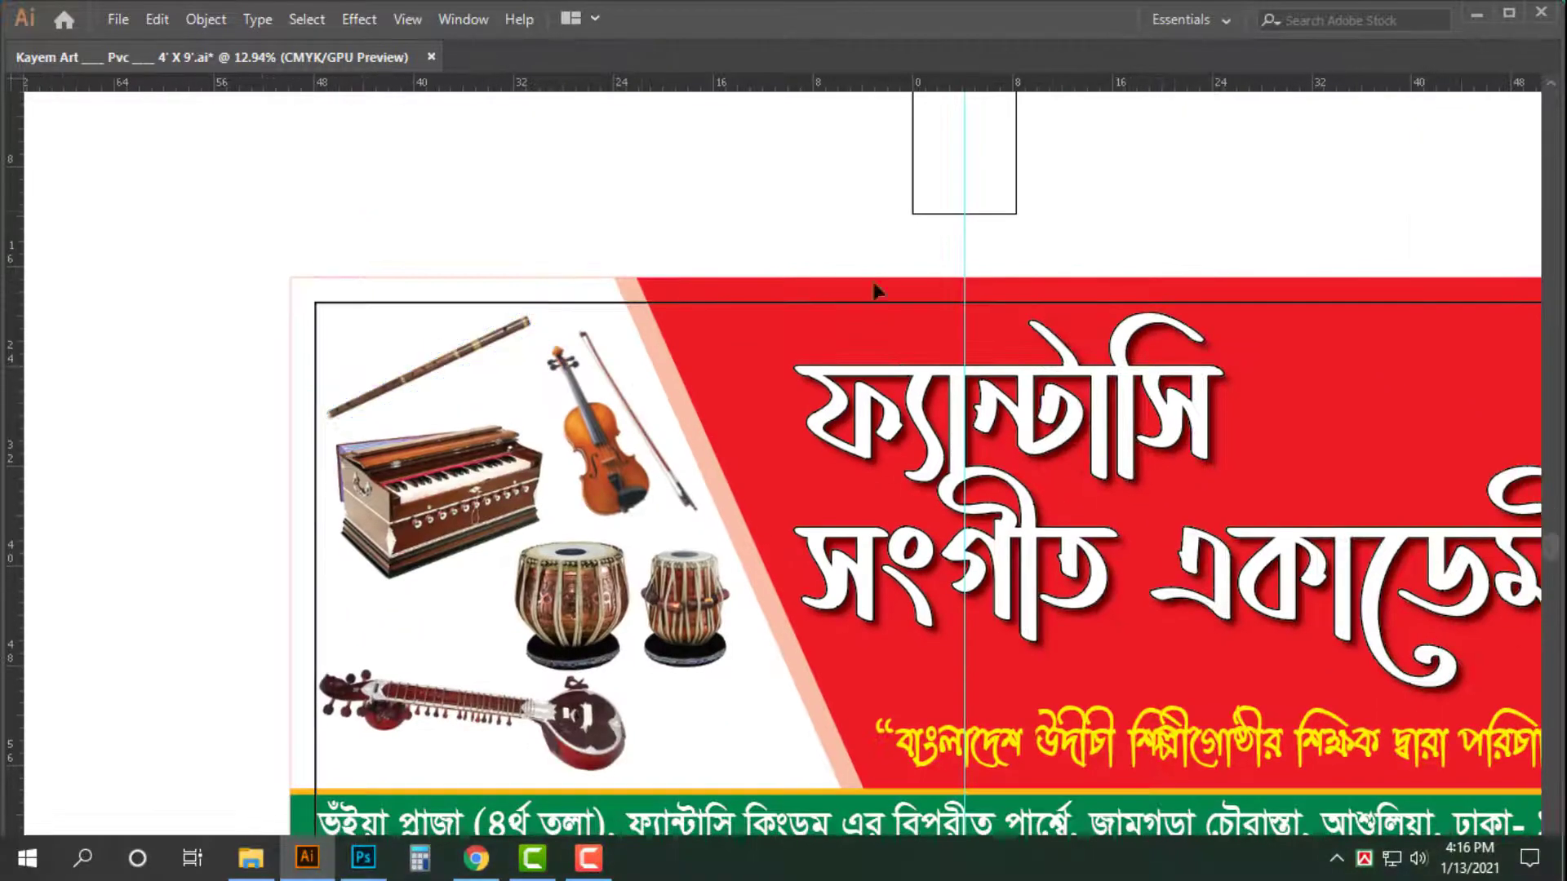
{"action": "scroll", "coordinate": [1122, 278], "scroll_direction": "down", "scroll_amount": 2}
{"action": "left_click_drag", "start_coordinate": [939, 586], "coordinate": [702, 548]}
{"action": "scroll", "coordinate": [735, 571], "scroll_direction": "up", "scroll_amount": 2}
{"action": "left_click_drag", "start_coordinate": [587, 485], "coordinate": [671, 543]}
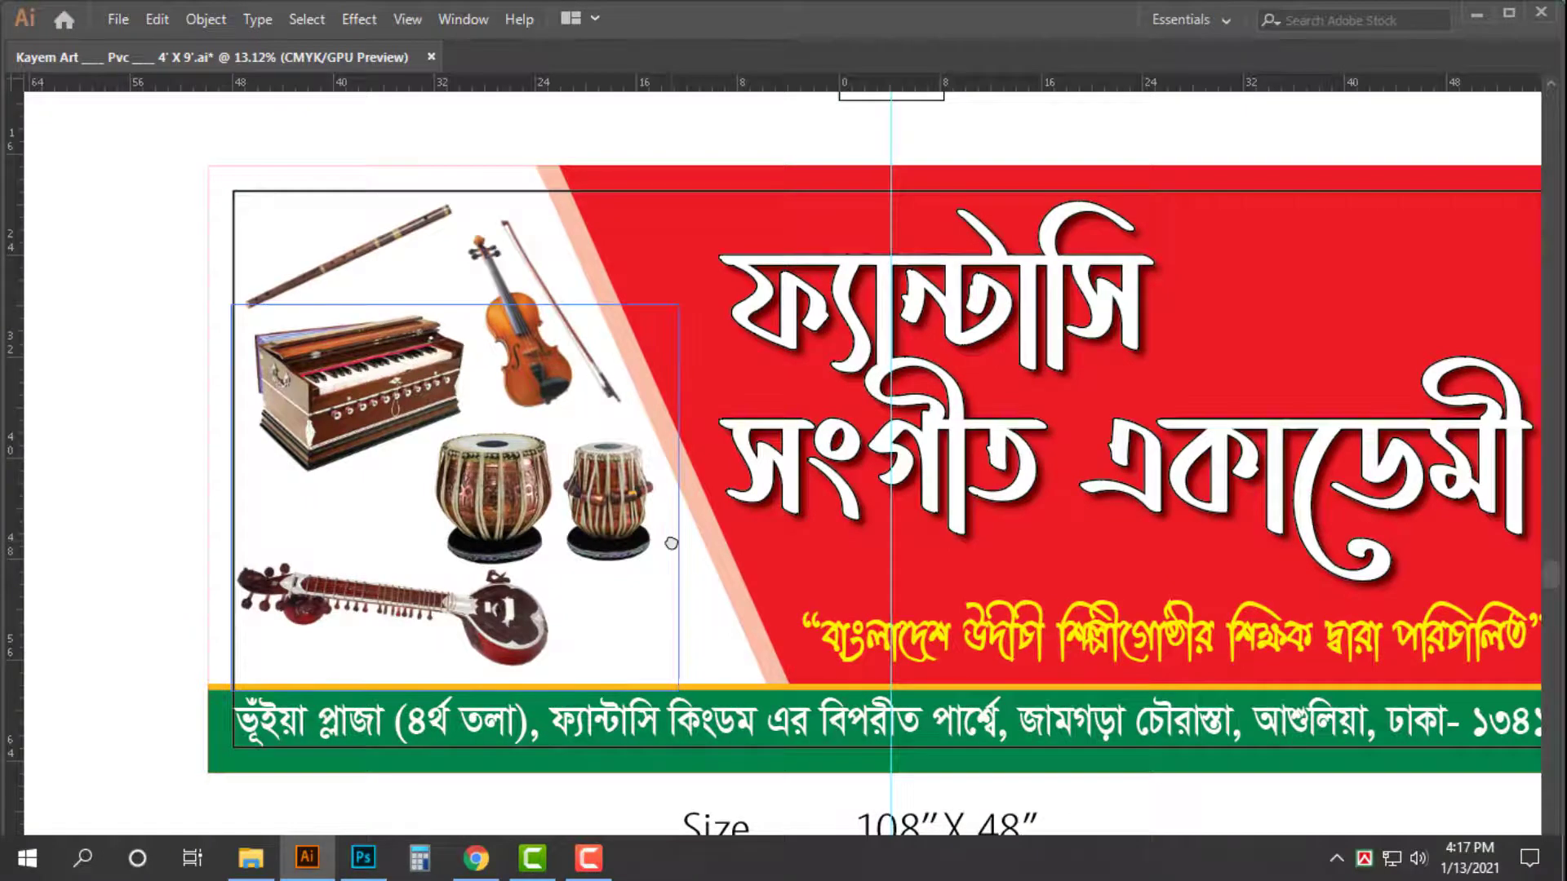
{"action": "key", "text": "ctrl+o"}
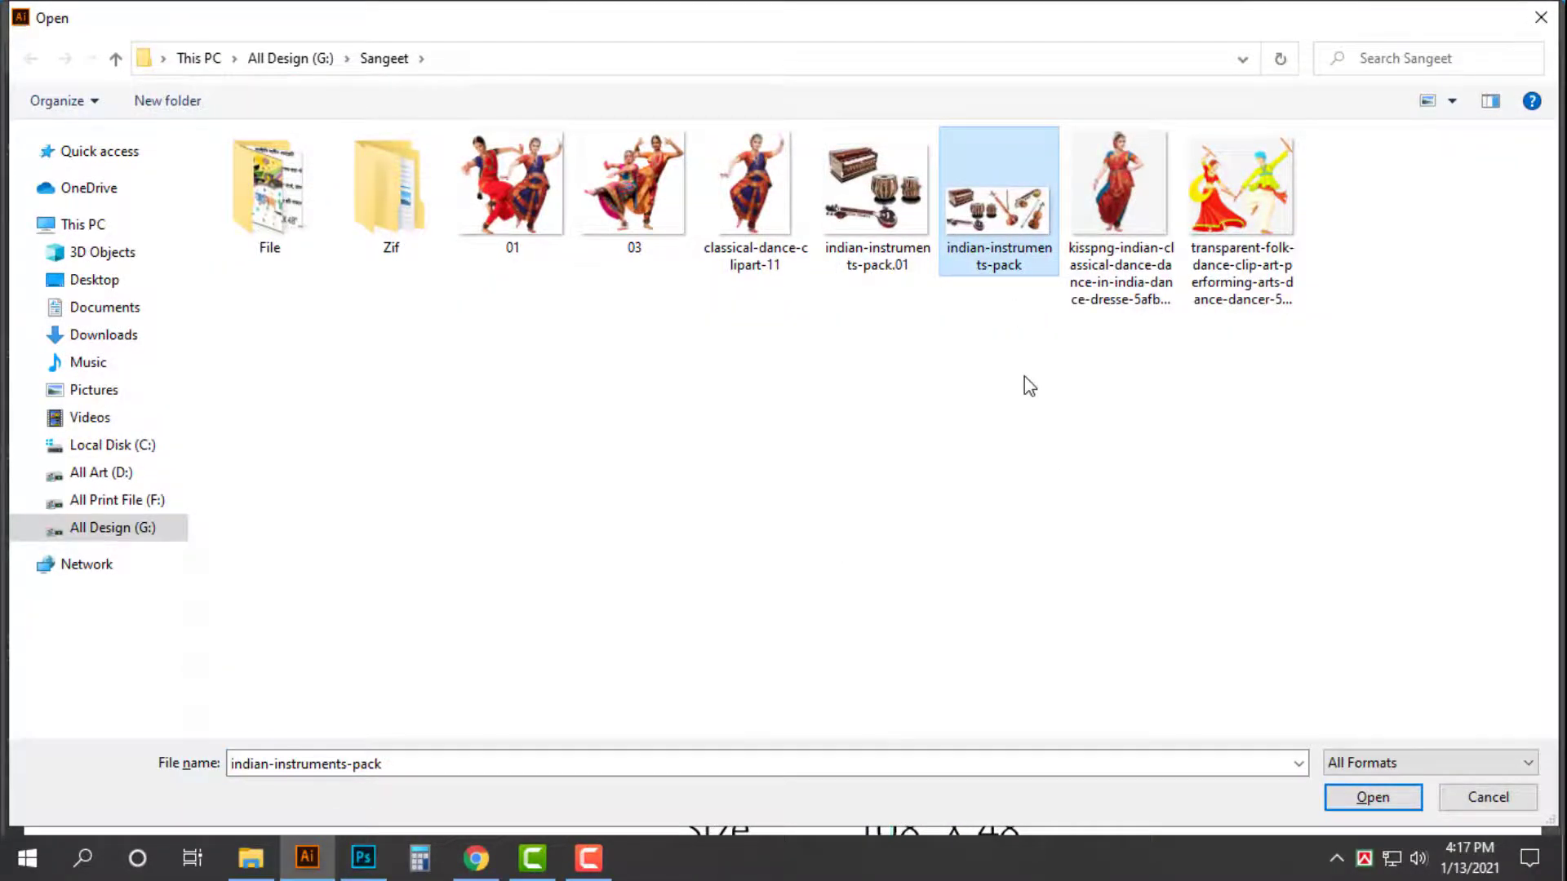
{"action": "key", "text": "Escape"}
{"action": "left_click_drag", "start_coordinate": [678, 720], "coordinate": [624, 724]}
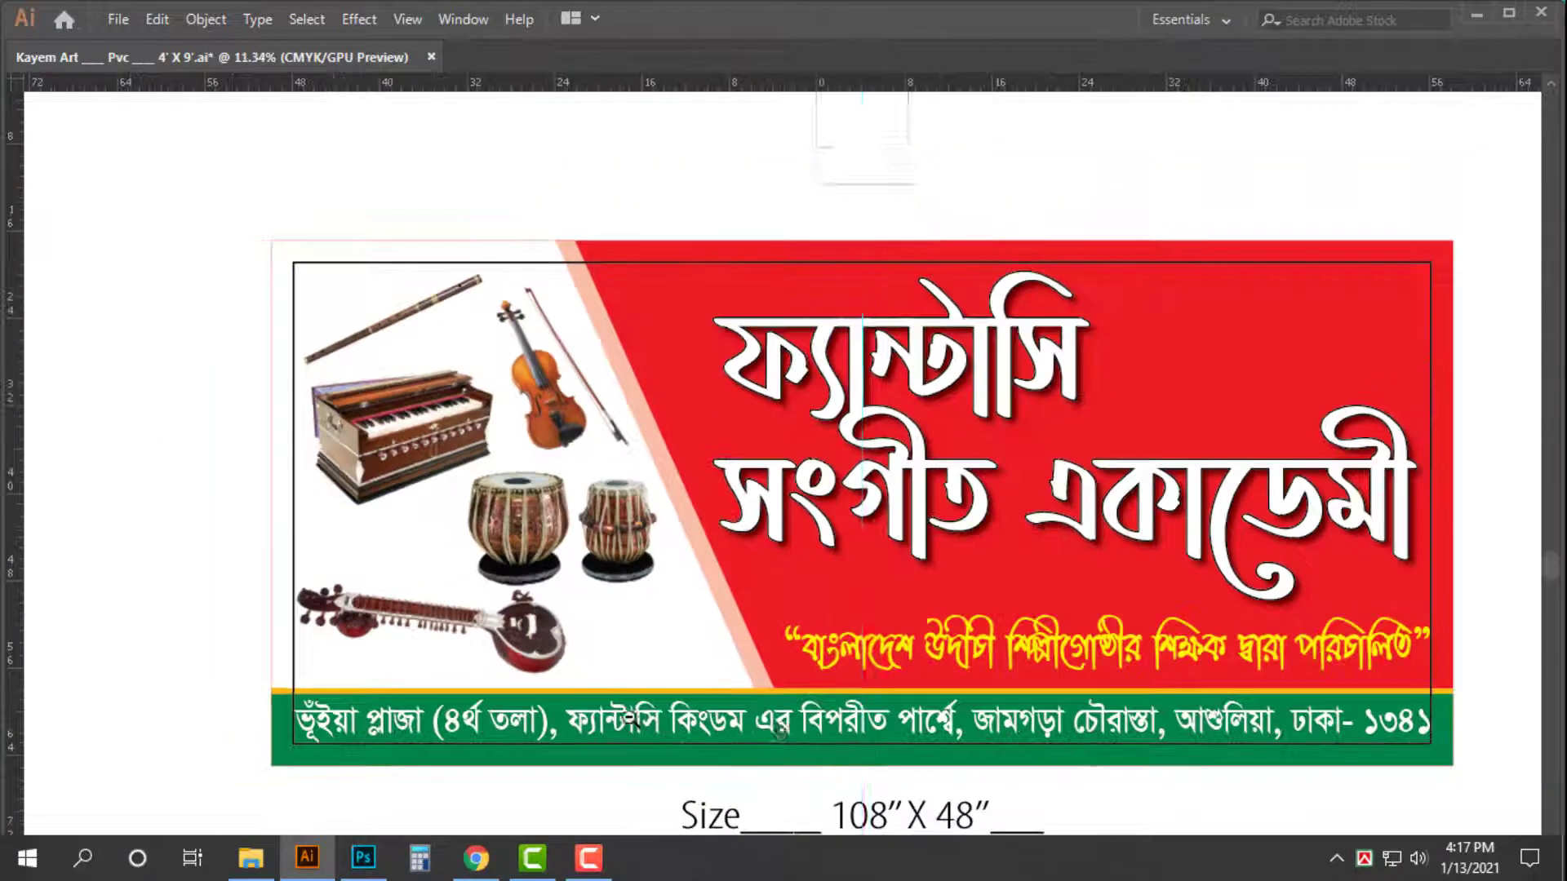
{"action": "left_click_drag", "start_coordinate": [782, 737], "coordinate": [716, 645]}
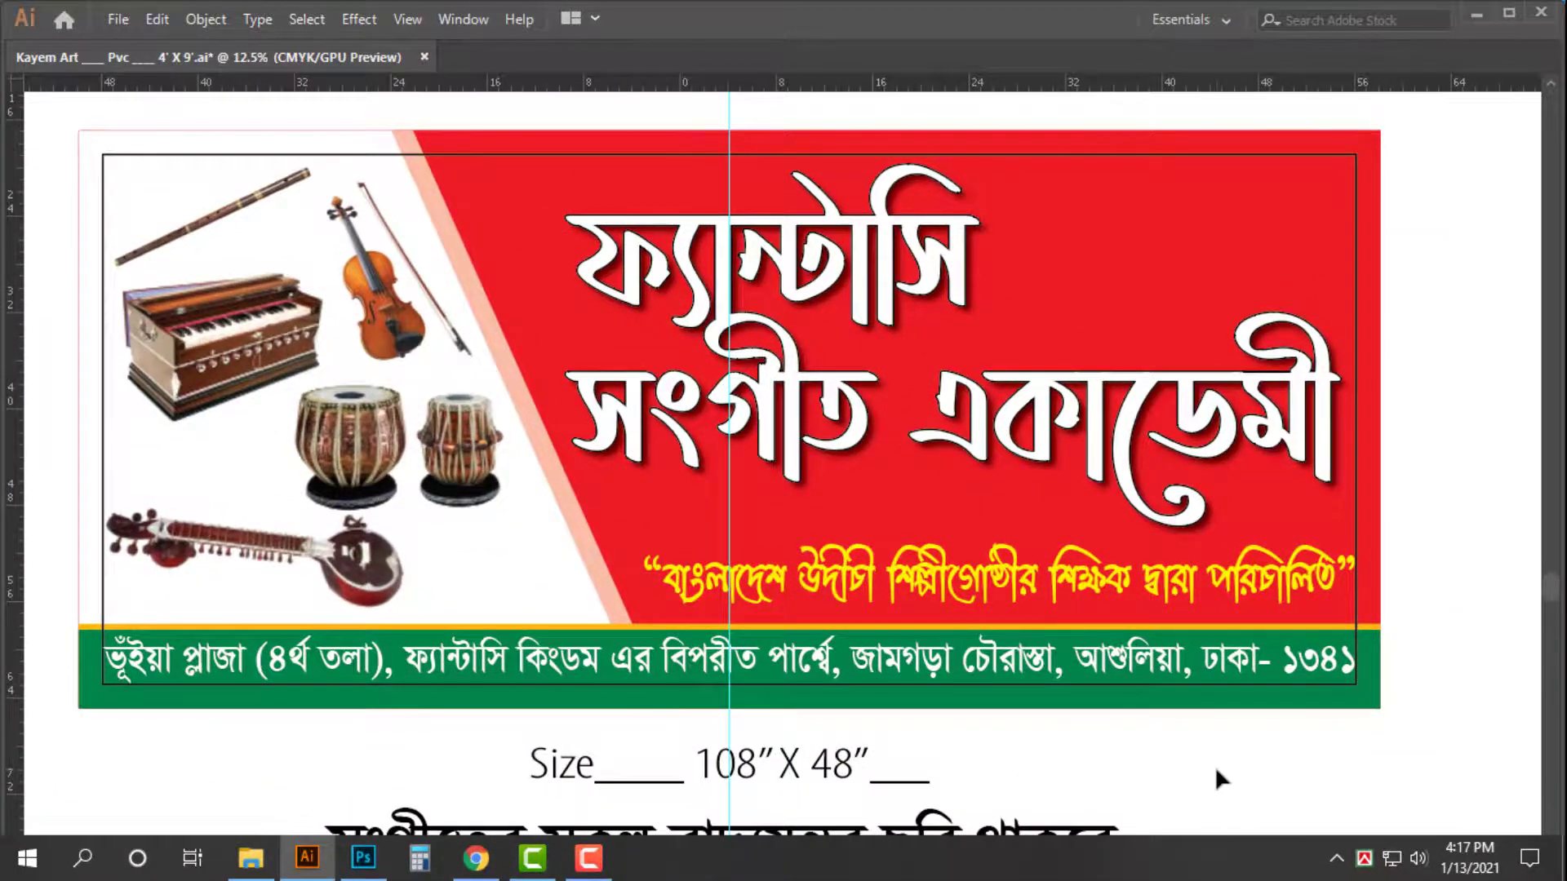
- Open Sorts of butterflies clip art vector material 04 from the Alpona folder, copy the large blue butterfly and close the file without saving
{"action": "key", "text": "ctrl+o"}
{"action": "left_click", "coordinate": [125, 529]}
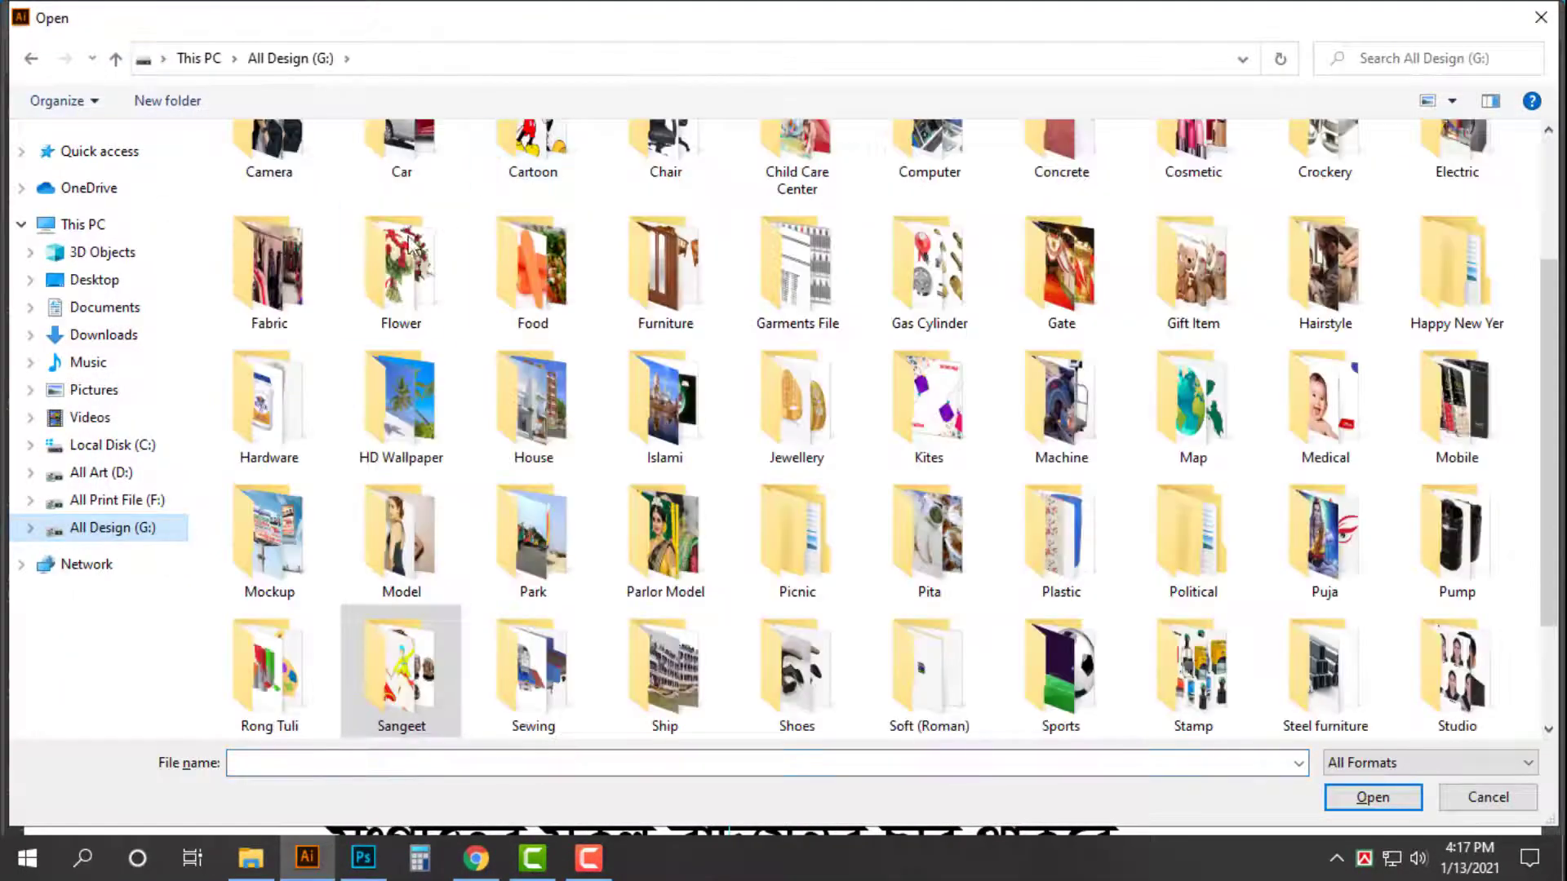
{"action": "scroll", "coordinate": [448, 262], "scroll_direction": "up", "scroll_amount": 3}
{"action": "double_click", "coordinate": [392, 208]}
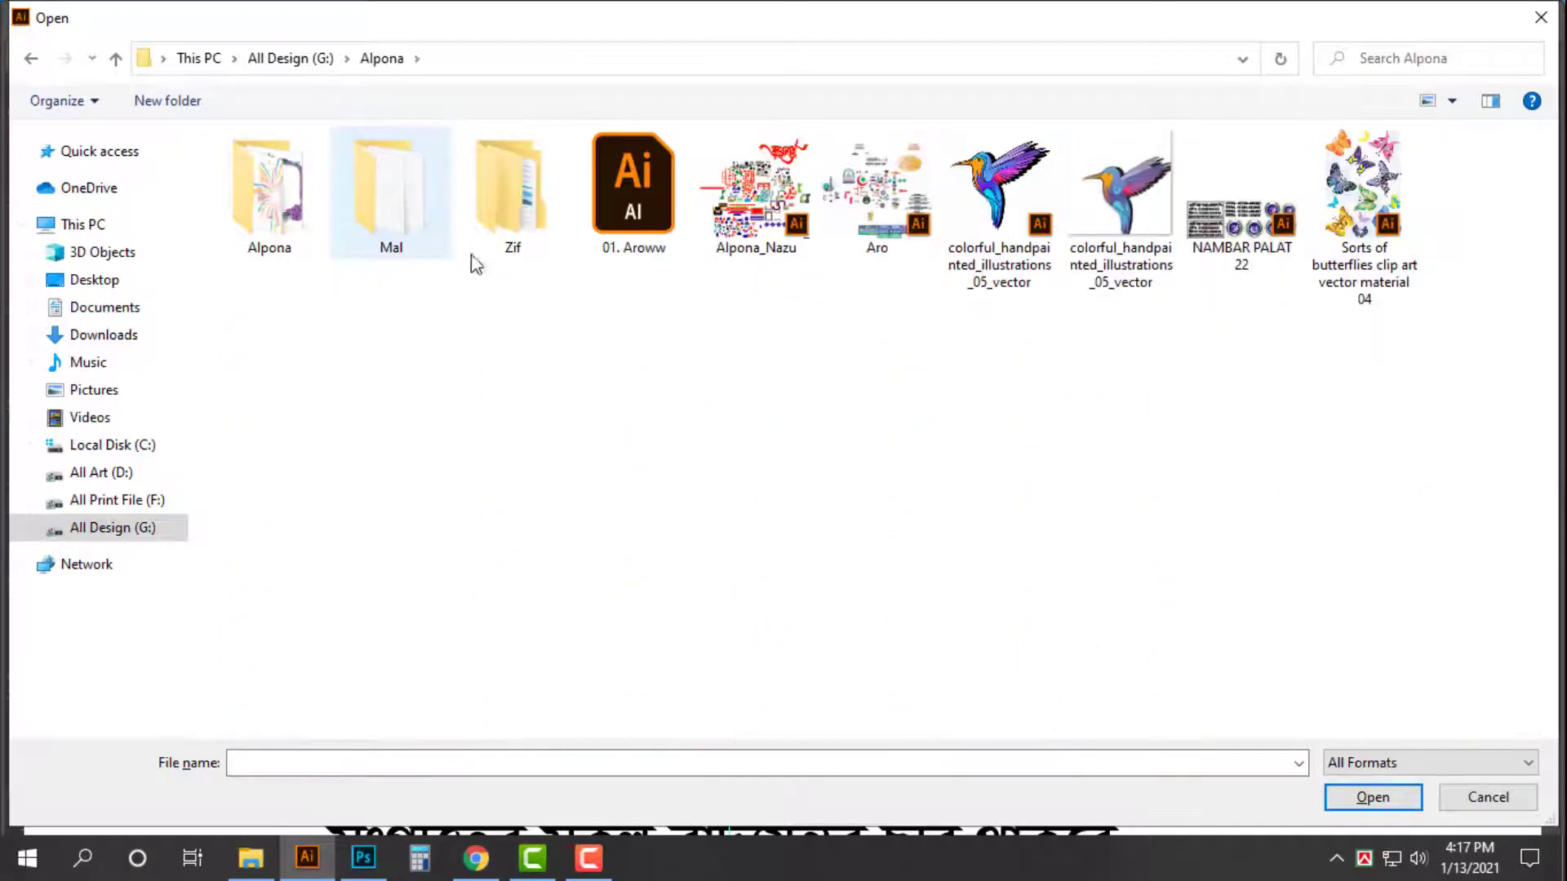
{"action": "double_click", "coordinate": [1387, 185]}
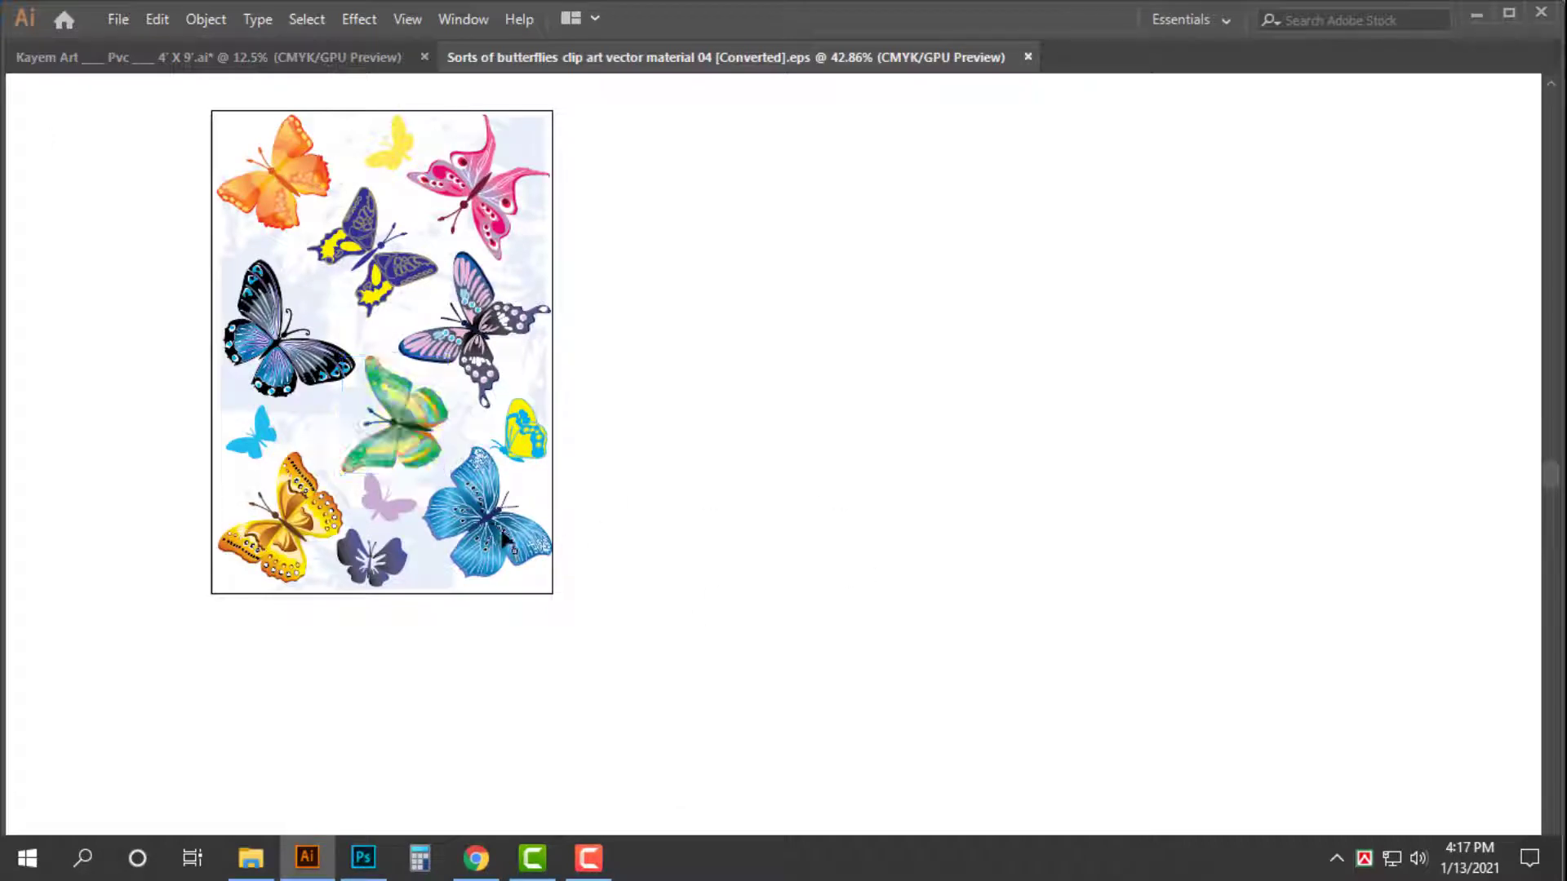
{"action": "key", "text": "ctrl+w"}
{"action": "left_click", "coordinate": [899, 481]}
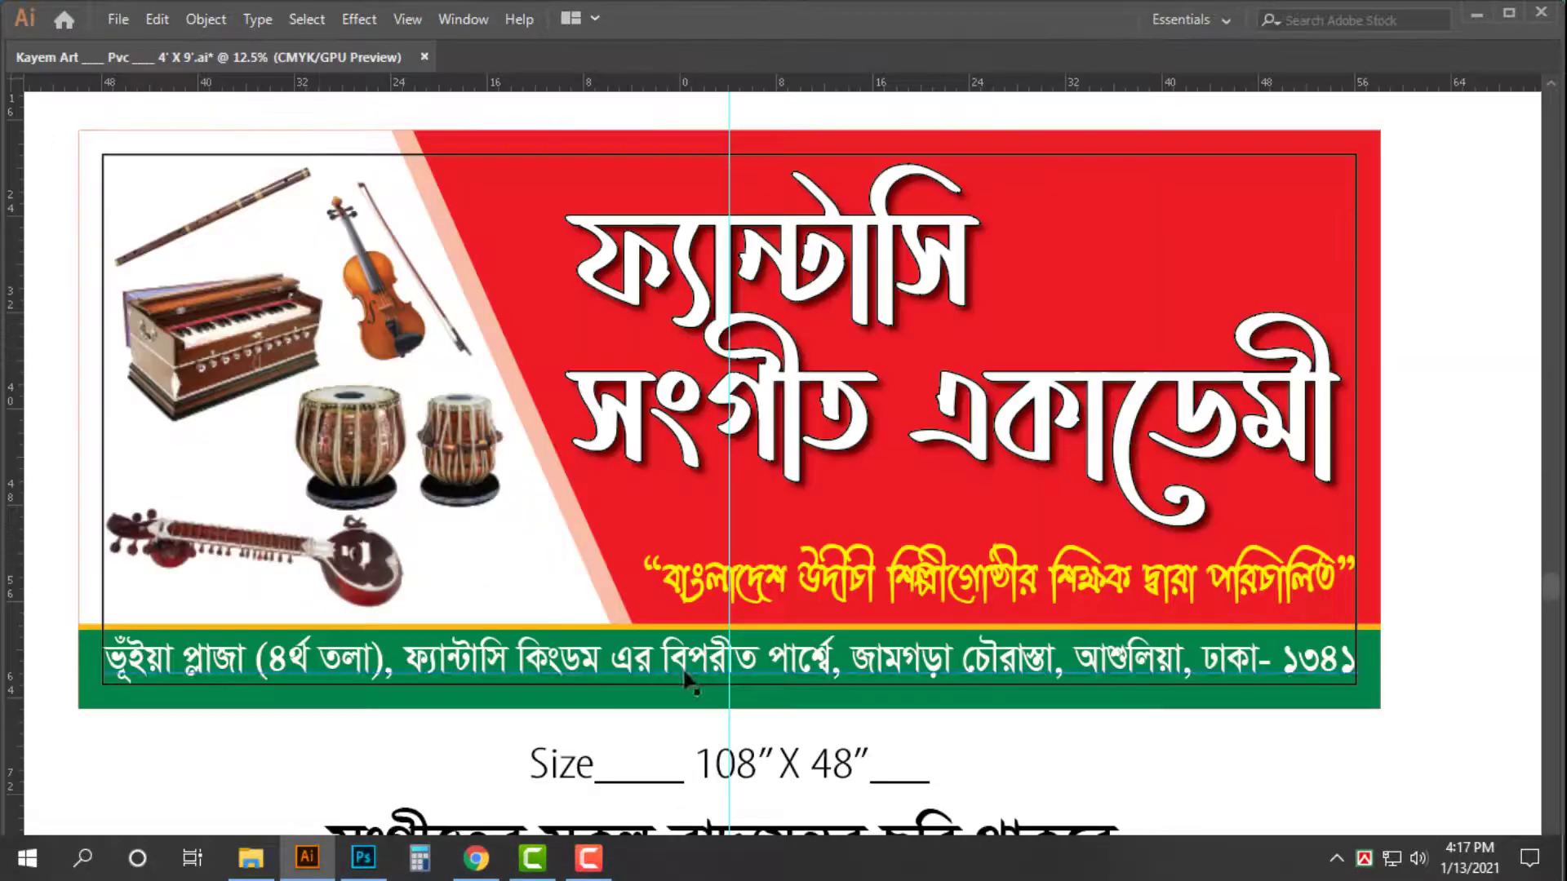
- Paste the blue butterfly into the white area beside the sitar and enlarge it to nearly reach the yellow line
{"action": "scroll", "coordinate": [427, 645], "scroll_direction": "up", "scroll_amount": 3}
{"action": "key", "text": "ctrl+v"}
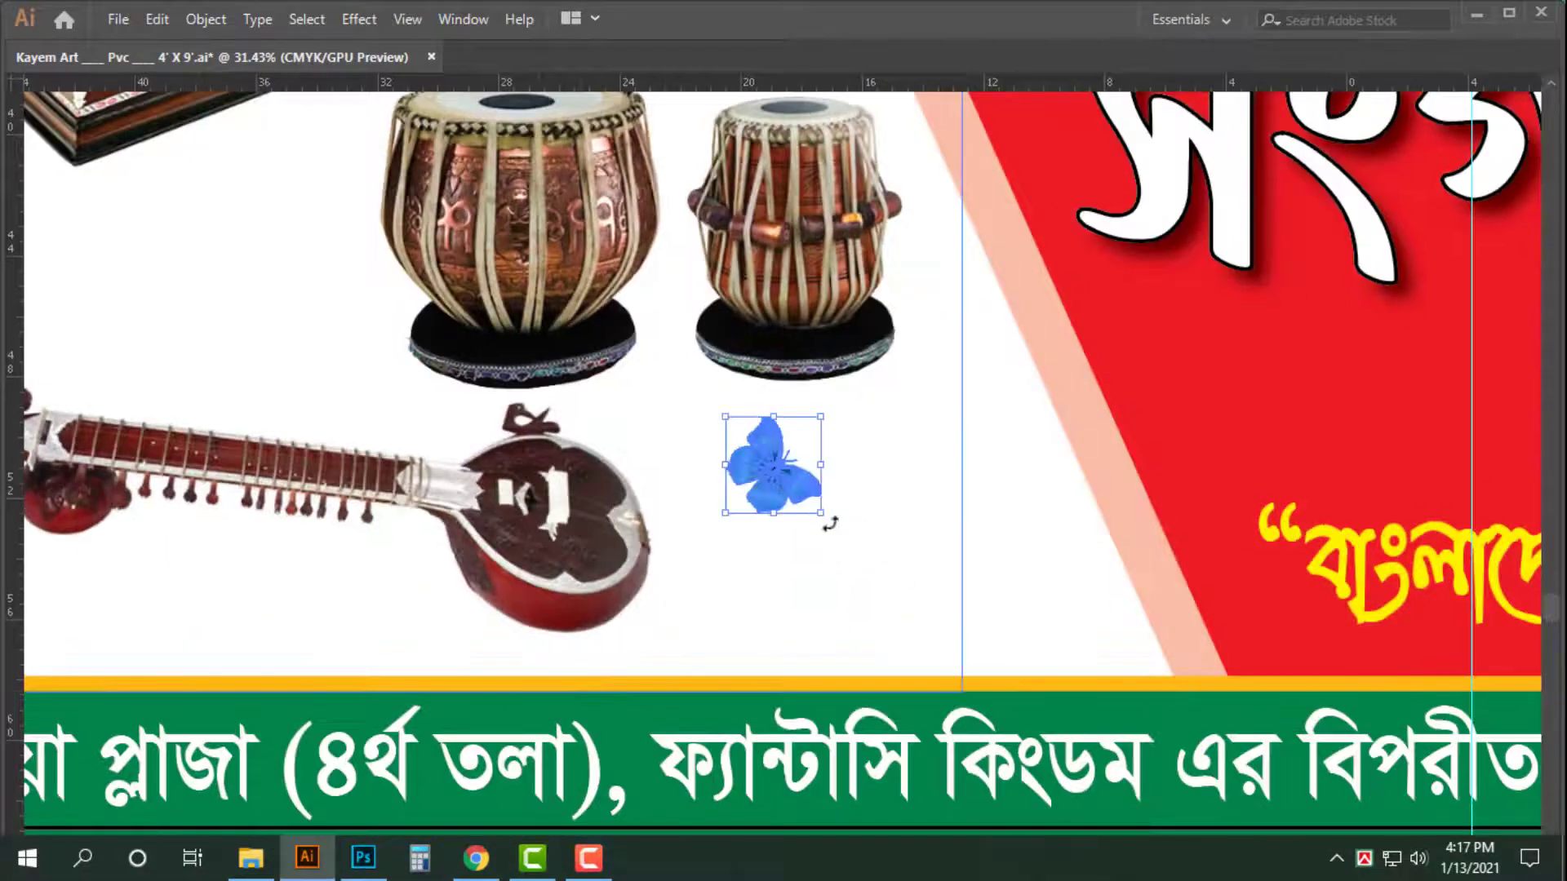
{"action": "left_click_drag", "start_coordinate": [851, 534], "coordinate": [1085, 665]}
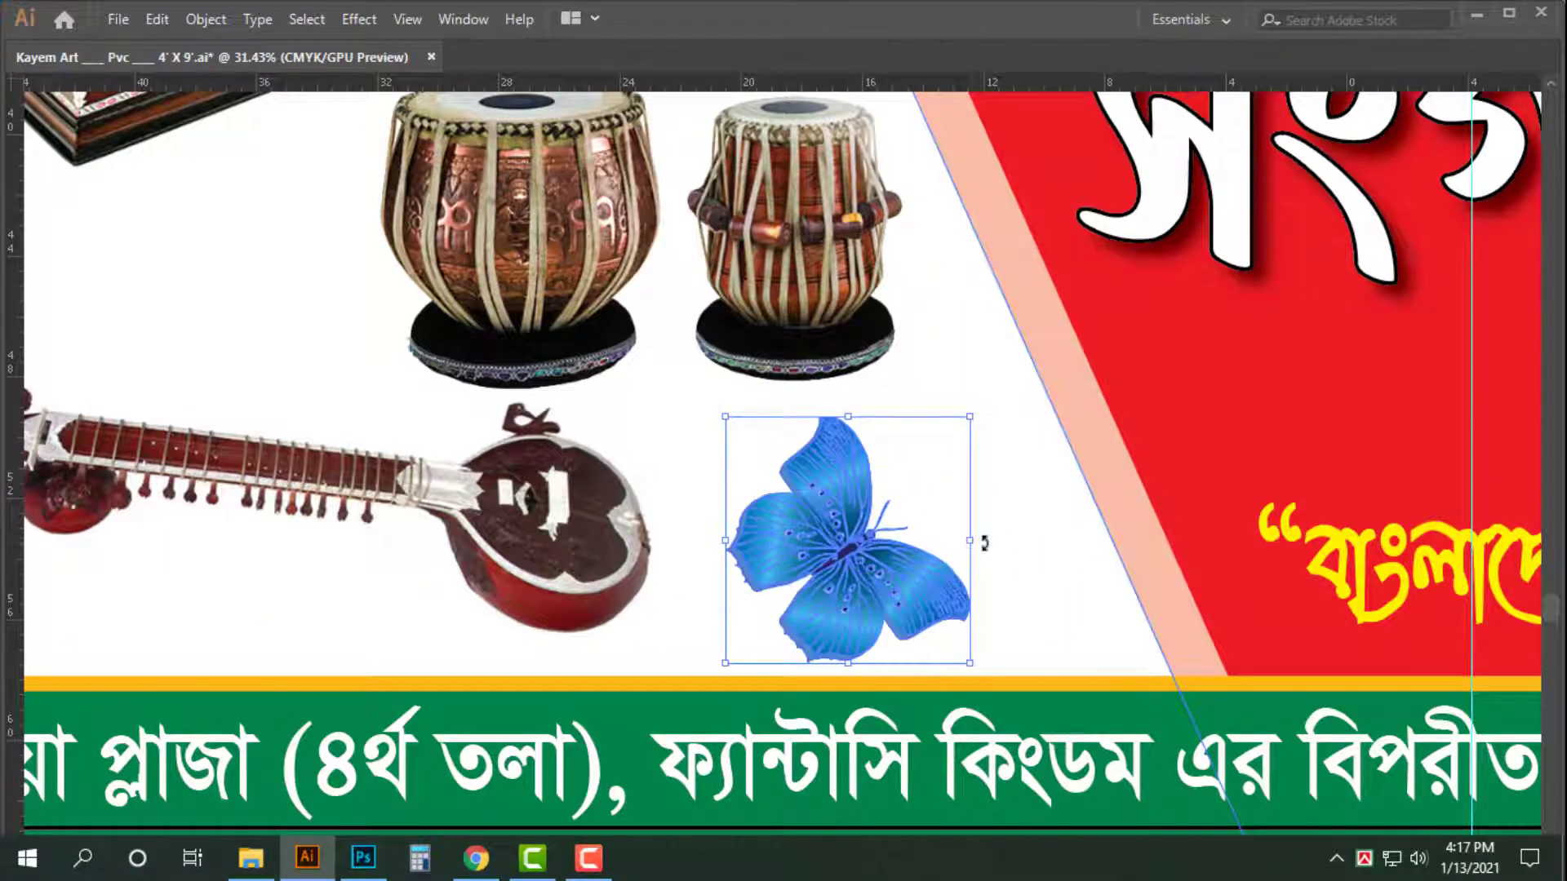
- Rotate the butterfly so its head points up and left, enlarge it and place it between the sitar and the pink stripe
{"action": "left_click_drag", "start_coordinate": [983, 543], "coordinate": [882, 359]}
{"action": "left_click_drag", "start_coordinate": [916, 581], "coordinate": [1004, 573]}
{"action": "left_click_drag", "start_coordinate": [814, 409], "coordinate": [754, 349]}
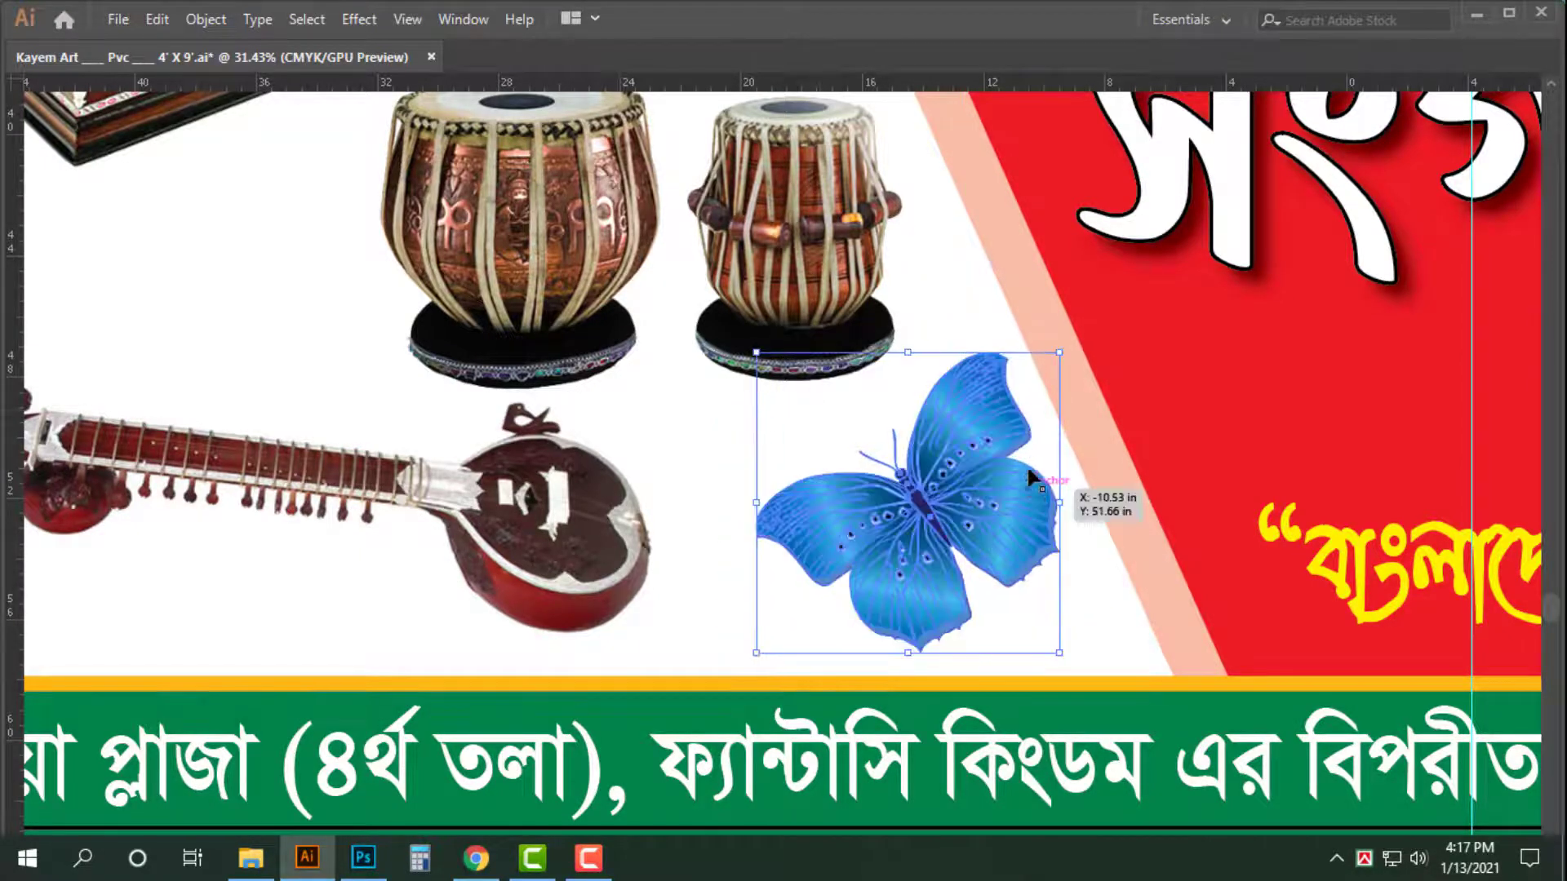
{"action": "left_click_drag", "start_coordinate": [987, 451], "coordinate": [986, 467]}
{"action": "key", "text": "ctrl+alt+space"}
{"action": "left_click_drag", "start_coordinate": [849, 517], "coordinate": [479, 521]}
{"action": "left_click_drag", "start_coordinate": [979, 506], "coordinate": [485, 534]}
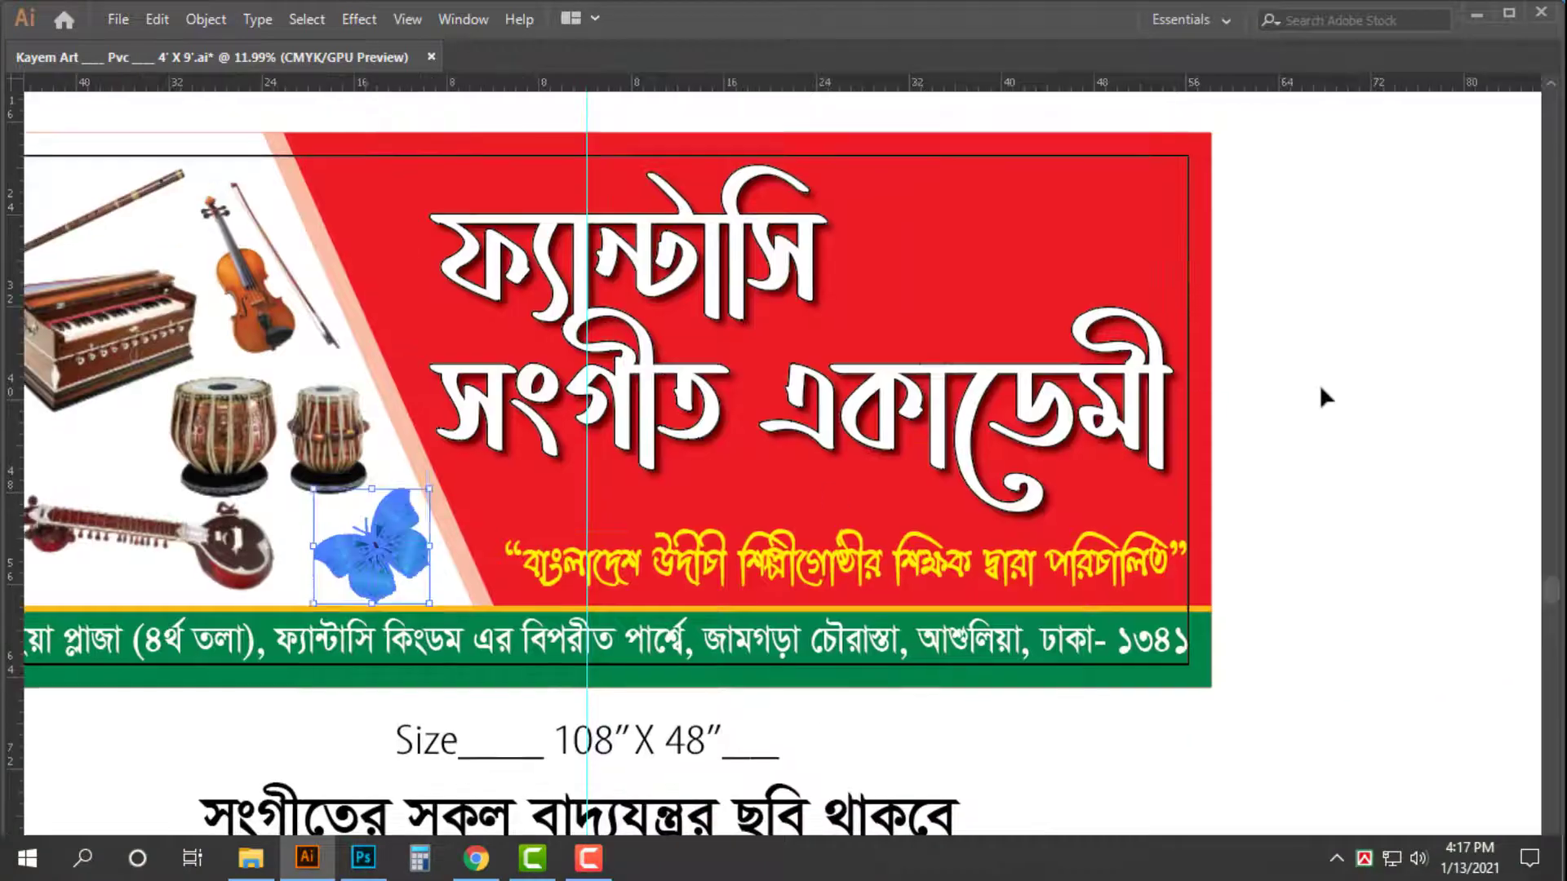
{"action": "left_click", "coordinate": [1319, 387]}
- Save the banner file and review the whole layout with the butterfly in place
{"action": "key", "text": "ctrl+k"}
{"action": "key", "text": "Escape"}
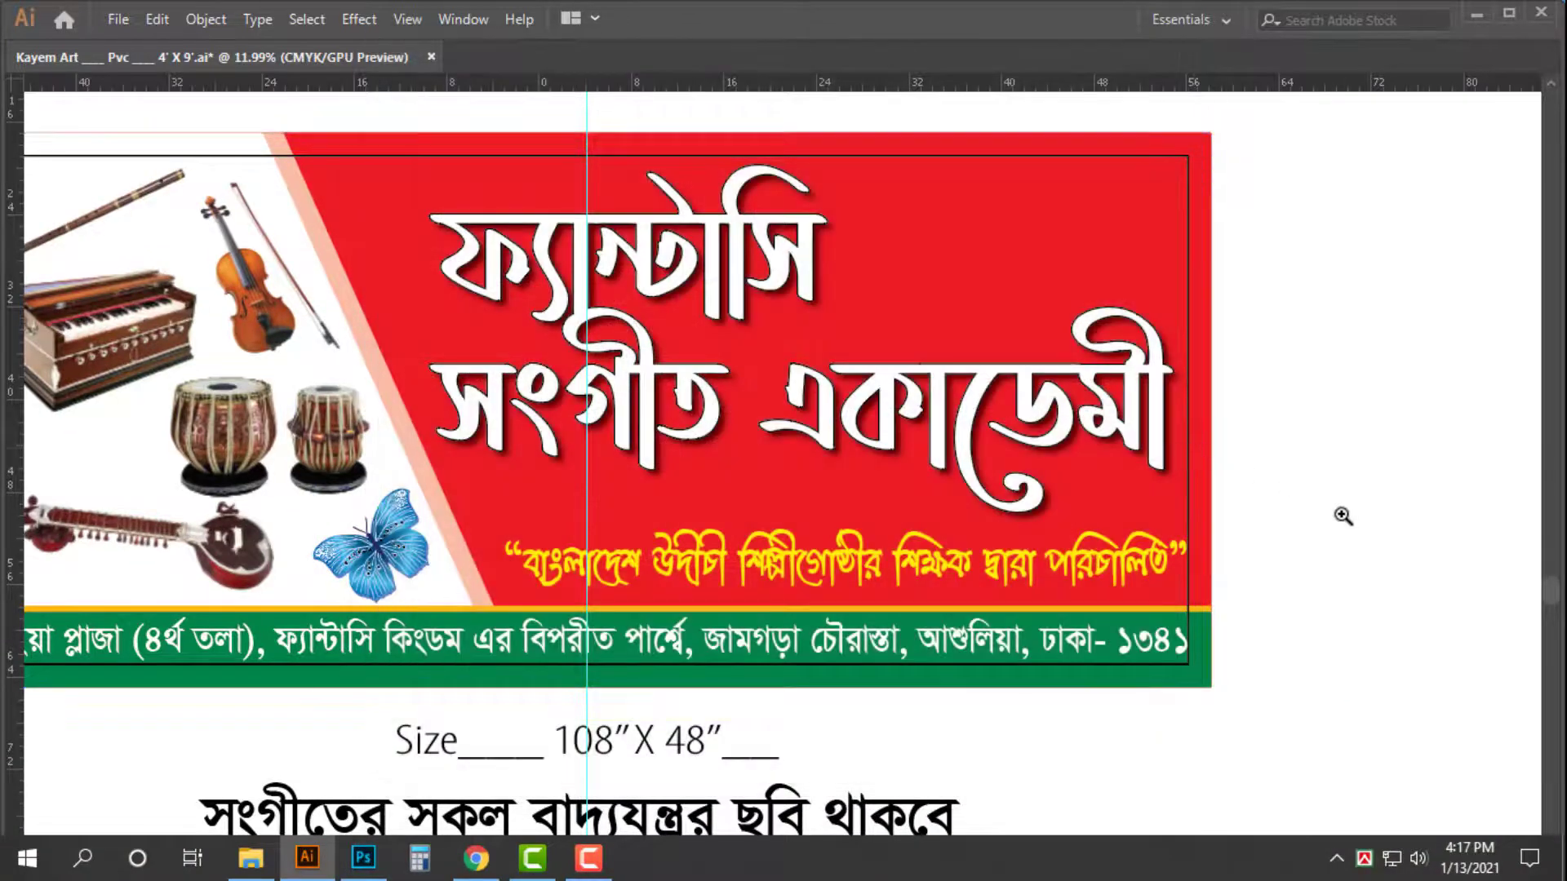
{"action": "left_click_drag", "start_coordinate": [1343, 514], "coordinate": [1320, 529]}
{"action": "left_click_drag", "start_coordinate": [1320, 531], "coordinate": [1358, 531]}
{"action": "left_click_drag", "start_coordinate": [1313, 375], "coordinate": [1388, 361]}
{"action": "key", "text": "ctrl+k"}
{"action": "key", "text": "Escape"}
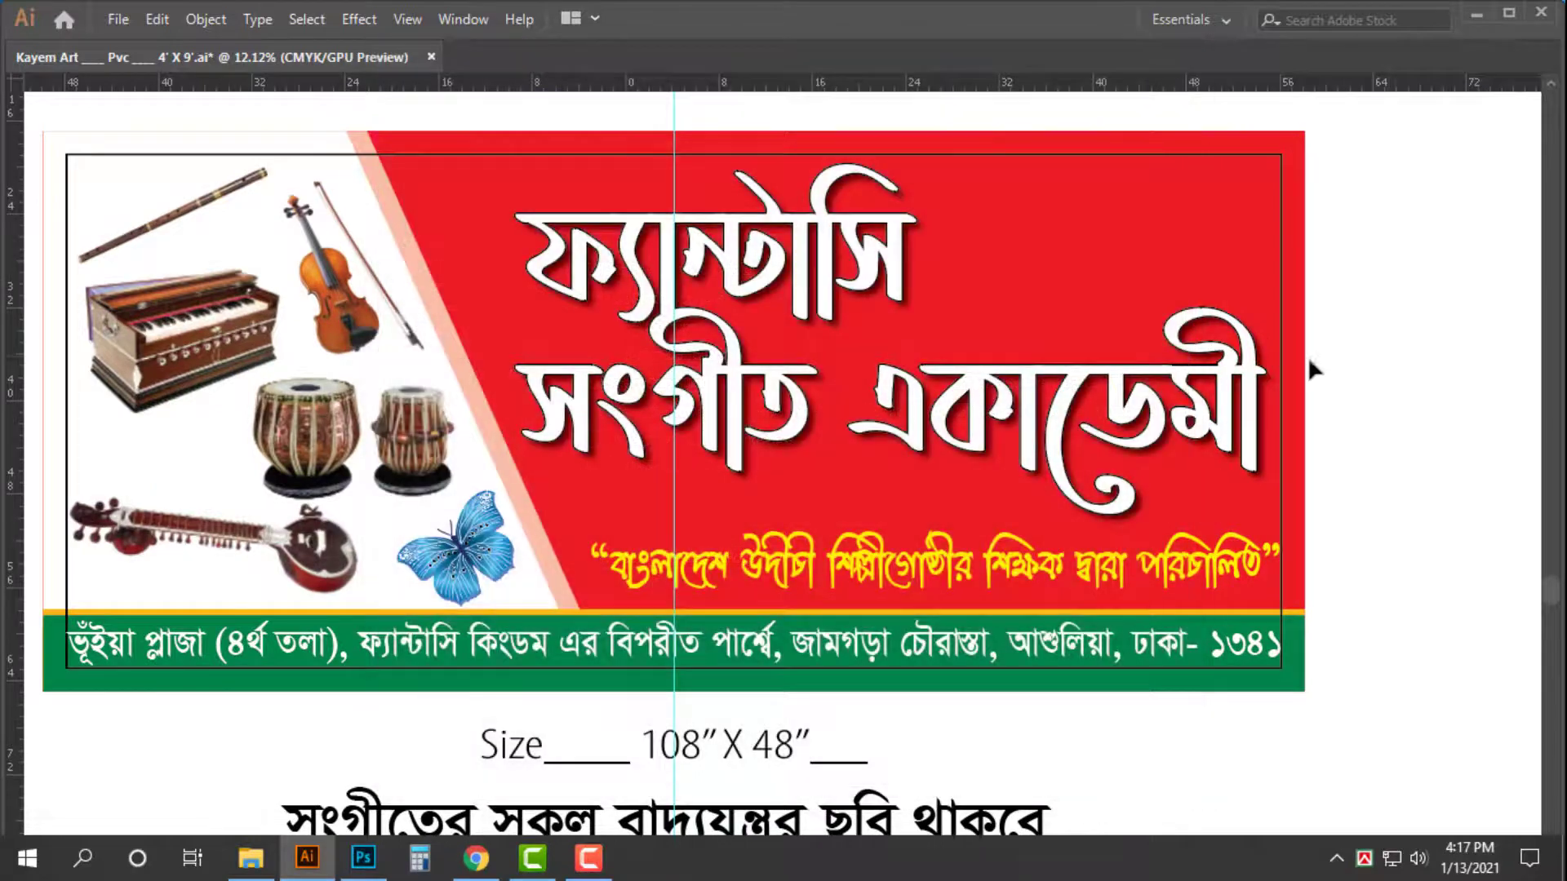
{"action": "left_click_drag", "start_coordinate": [1400, 483], "coordinate": [1364, 483]}
{"action": "left_click_drag", "start_coordinate": [1379, 479], "coordinate": [1316, 445]}
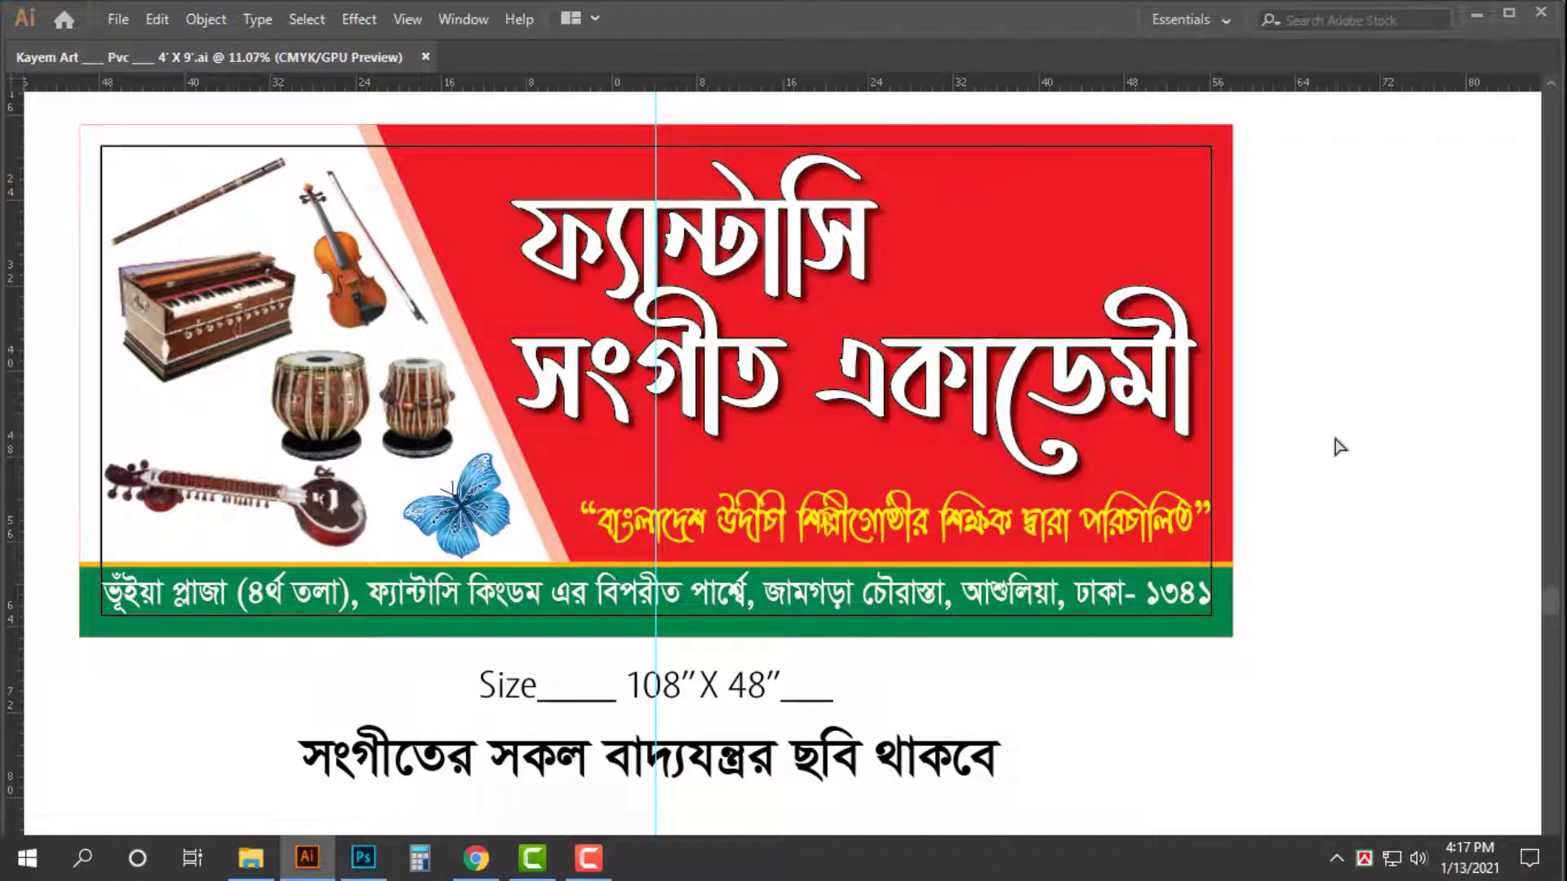
- Open the uk artwork file from the inner Alpona folder and locate the light green floral swirl
{"action": "key", "text": "ctrl+o"}
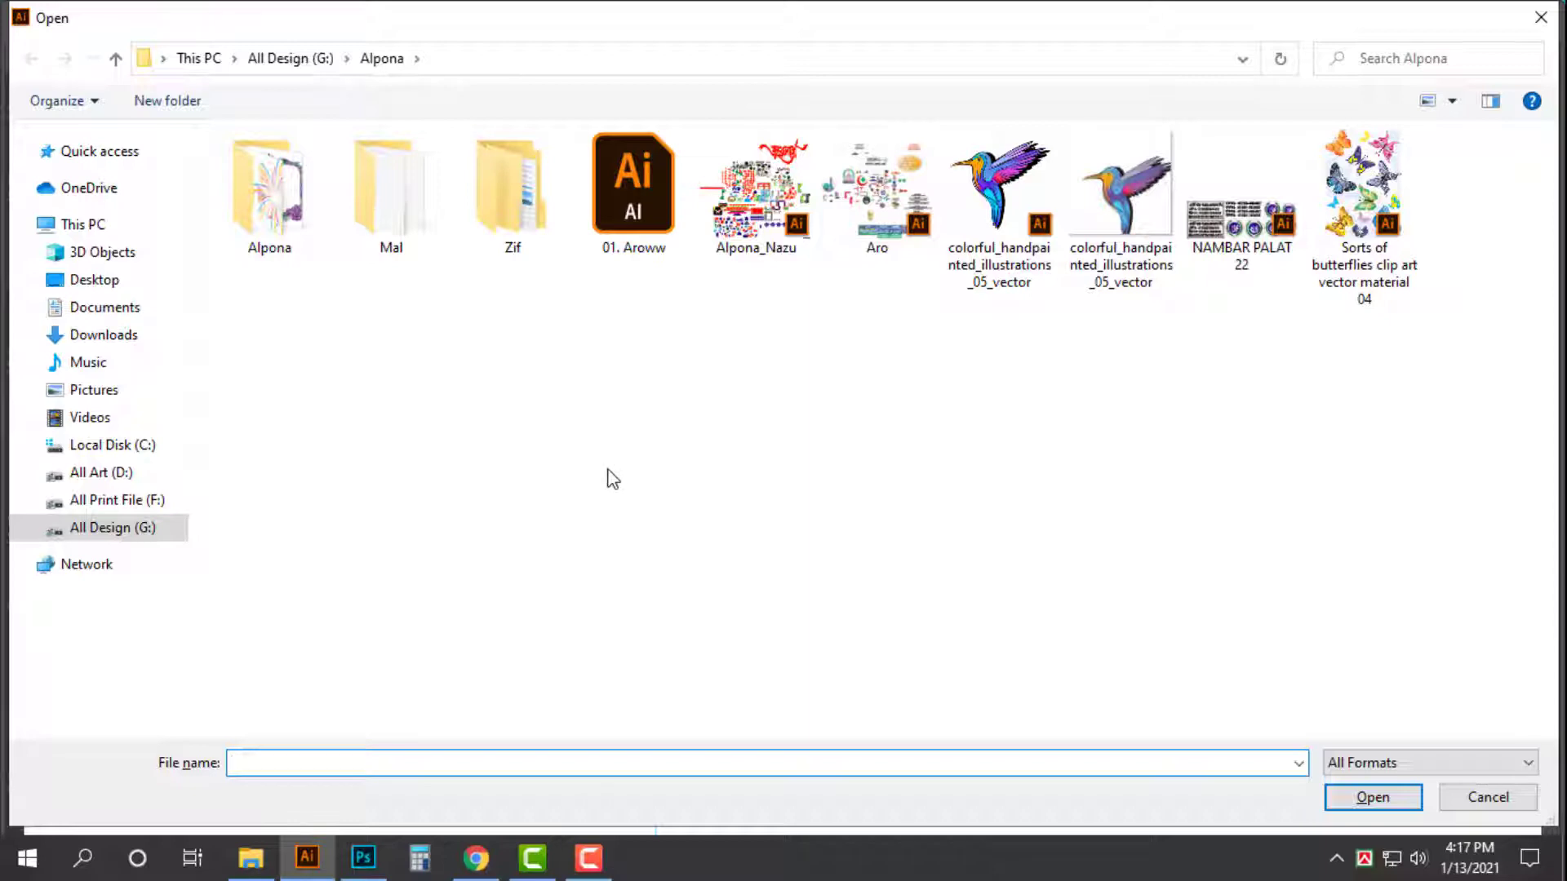
{"action": "double_click", "coordinate": [260, 229]}
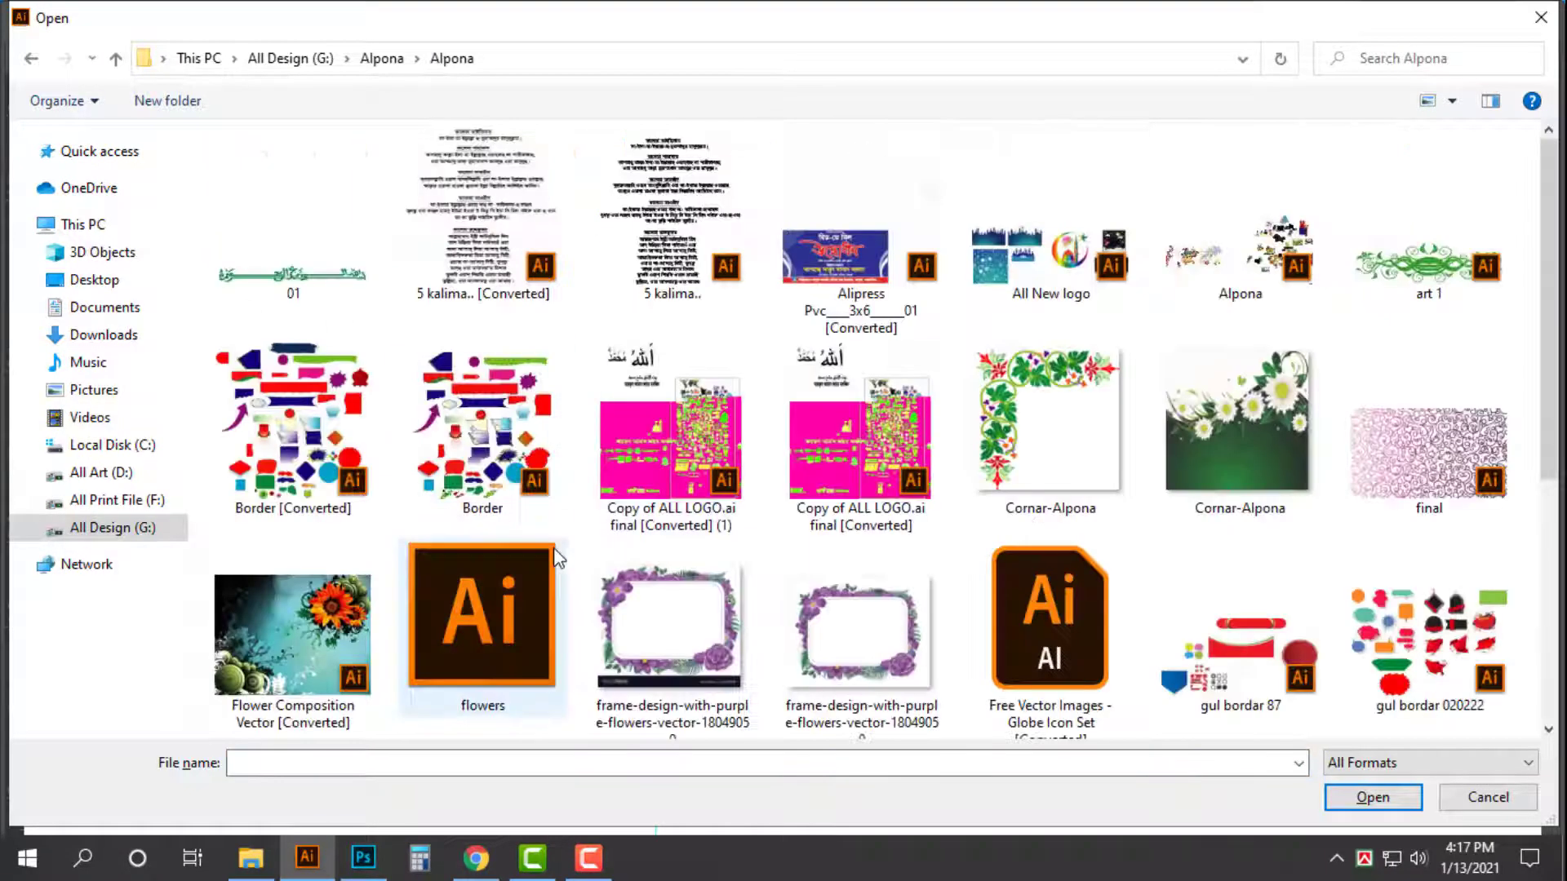
{"action": "scroll", "coordinate": [639, 628], "scroll_direction": "down", "scroll_amount": 3}
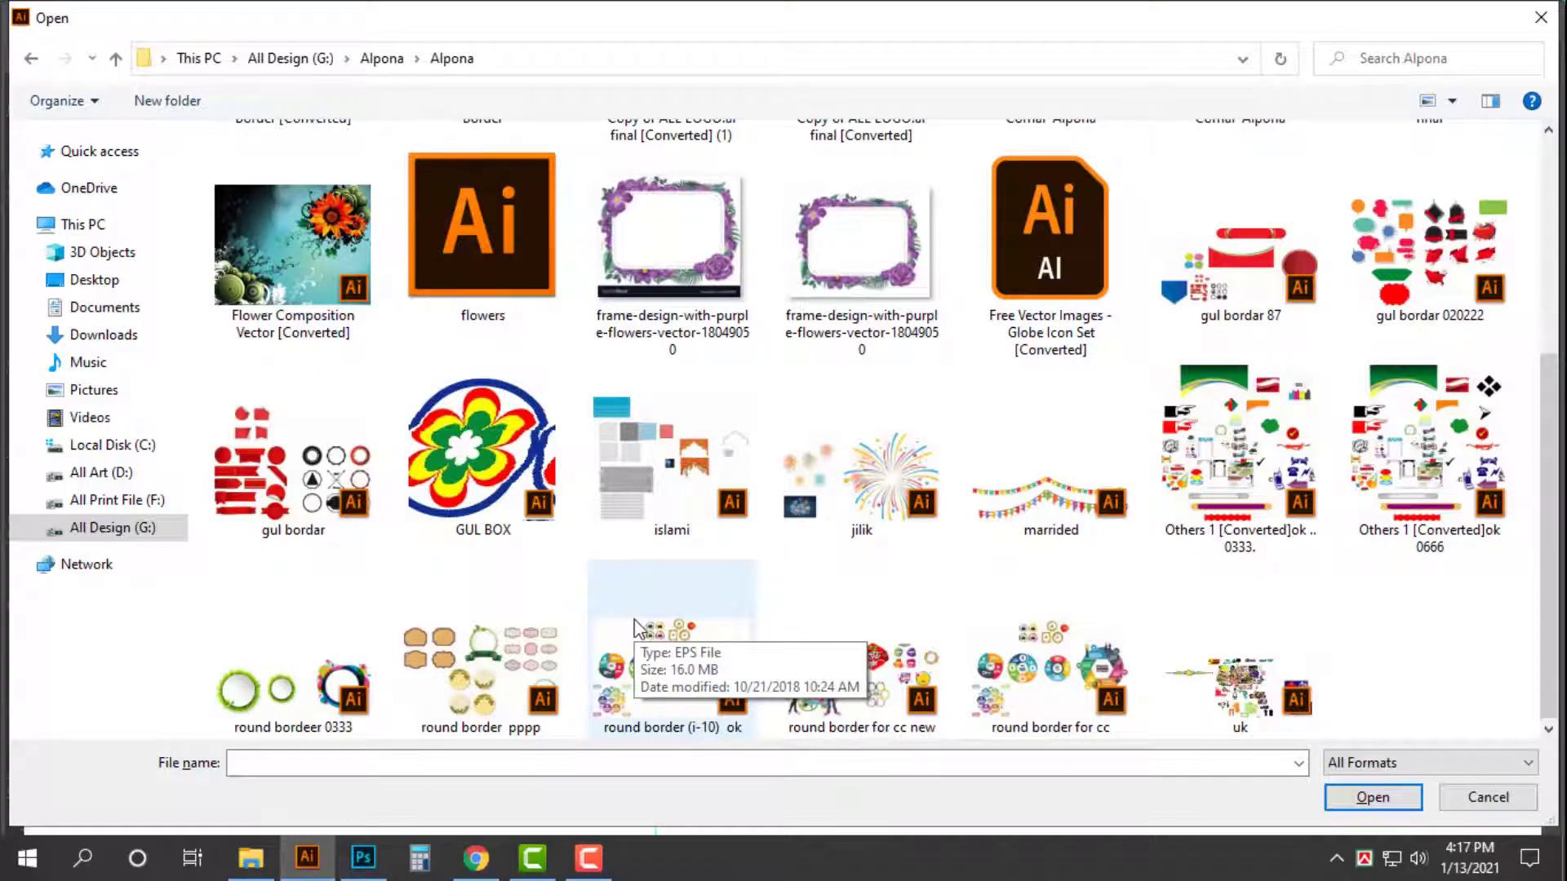
{"action": "double_click", "coordinate": [1257, 693]}
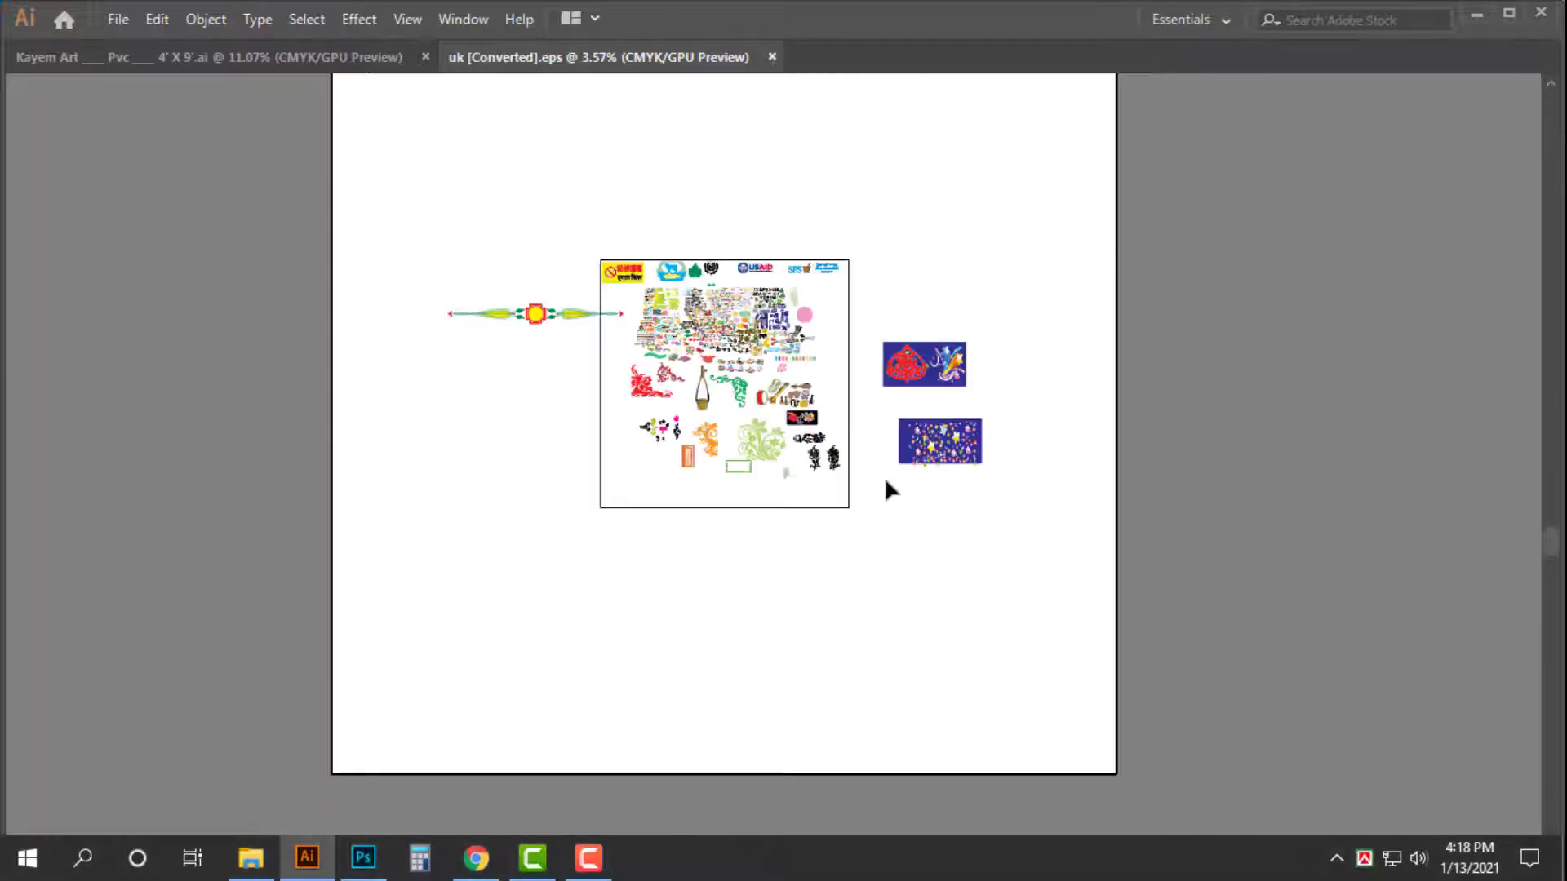
{"action": "left_click_drag", "start_coordinate": [699, 415], "coordinate": [738, 509]}
{"action": "left_click", "coordinate": [737, 507]}
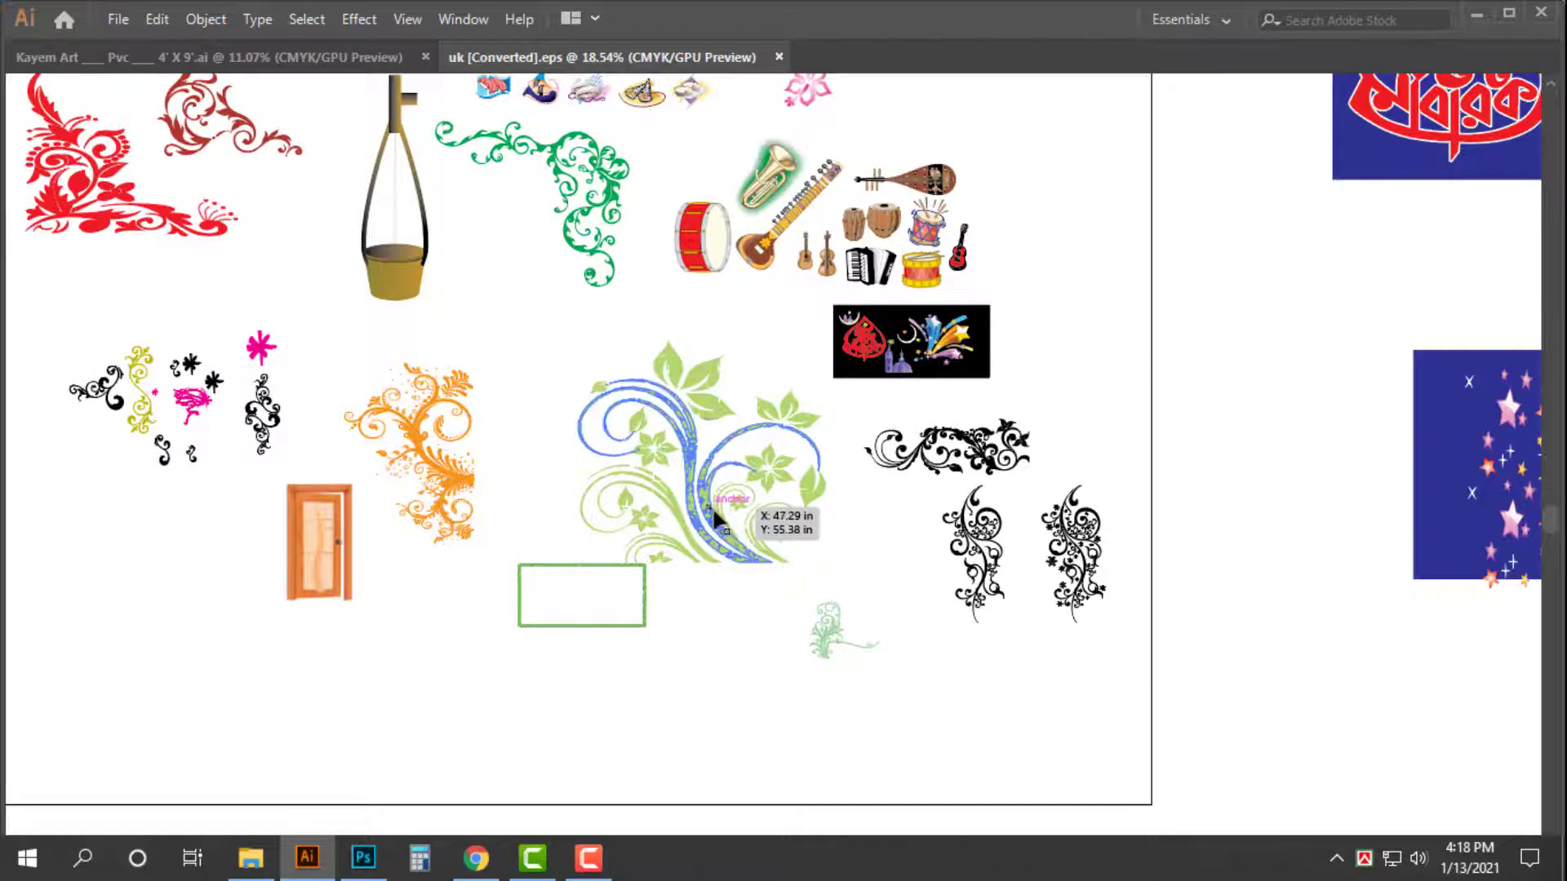
- Cut the light green floral swirl out of the clip art collection and close the file without saving
{"action": "key", "text": "ctrl+a"}
{"action": "right_click", "coordinate": [1222, 353]}
{"action": "left_click", "coordinate": [1343, 546]}
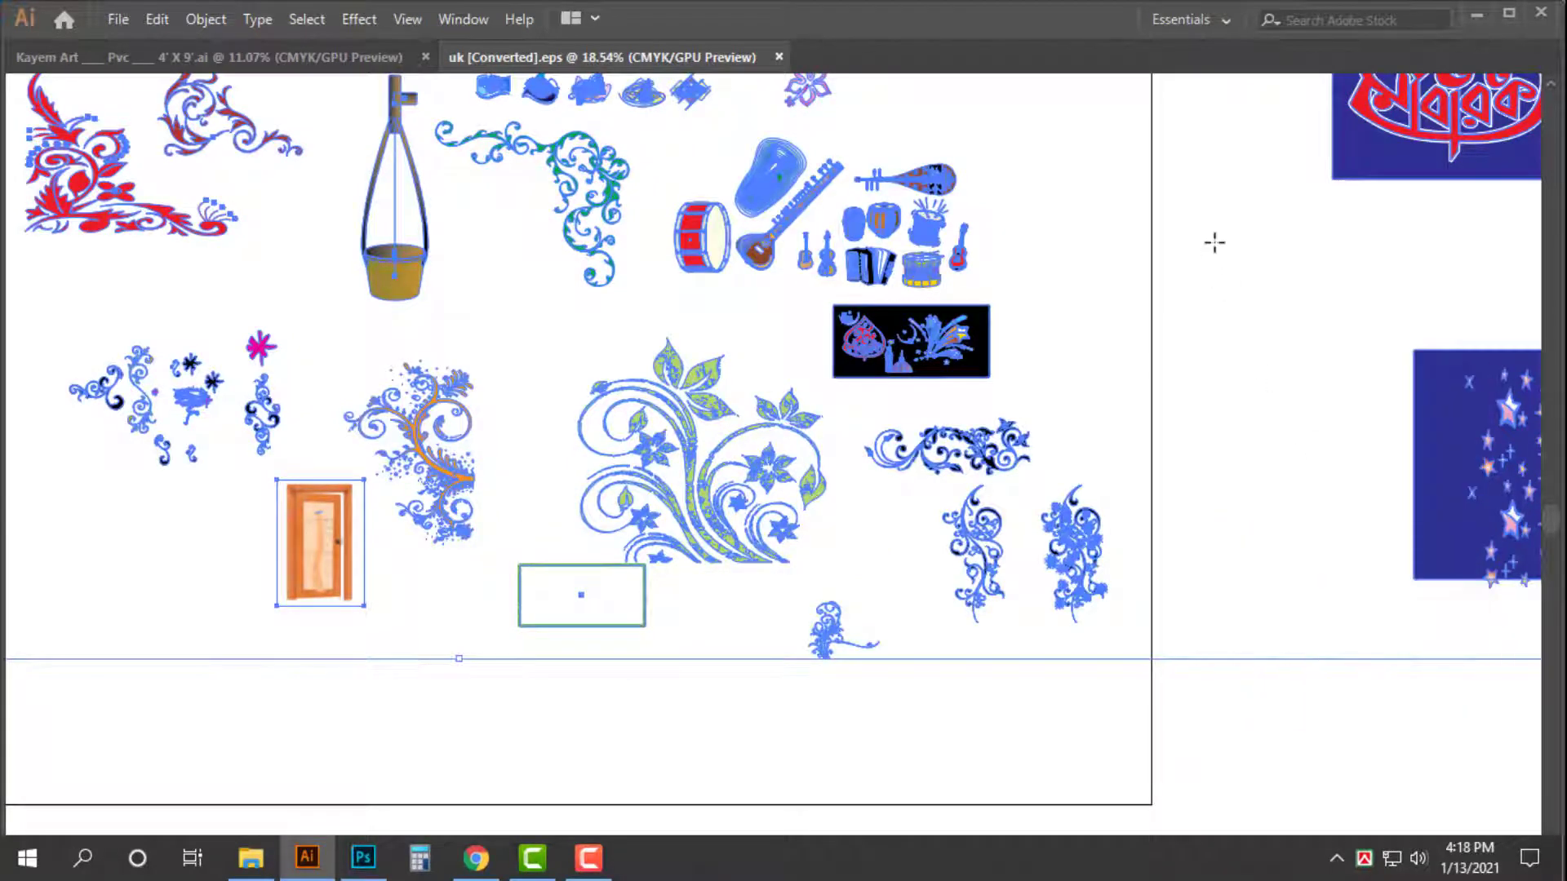
{"action": "key", "text": "ctrl+shift+a"}
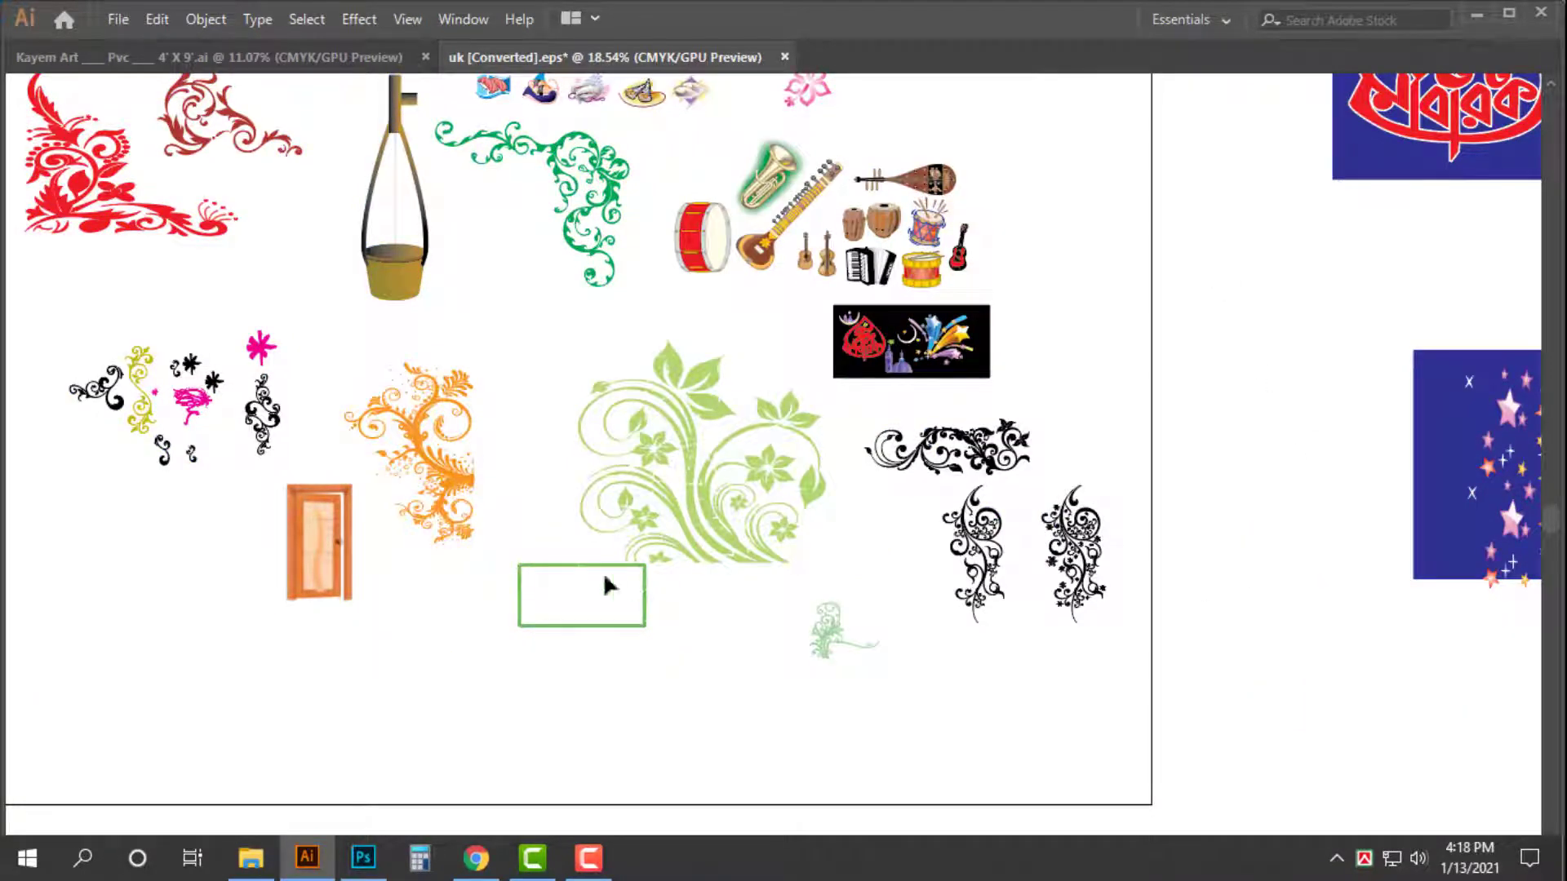
{"action": "left_click", "coordinate": [678, 555]}
{"action": "key", "text": "Delete"}
{"action": "key", "text": "ctrl+w"}
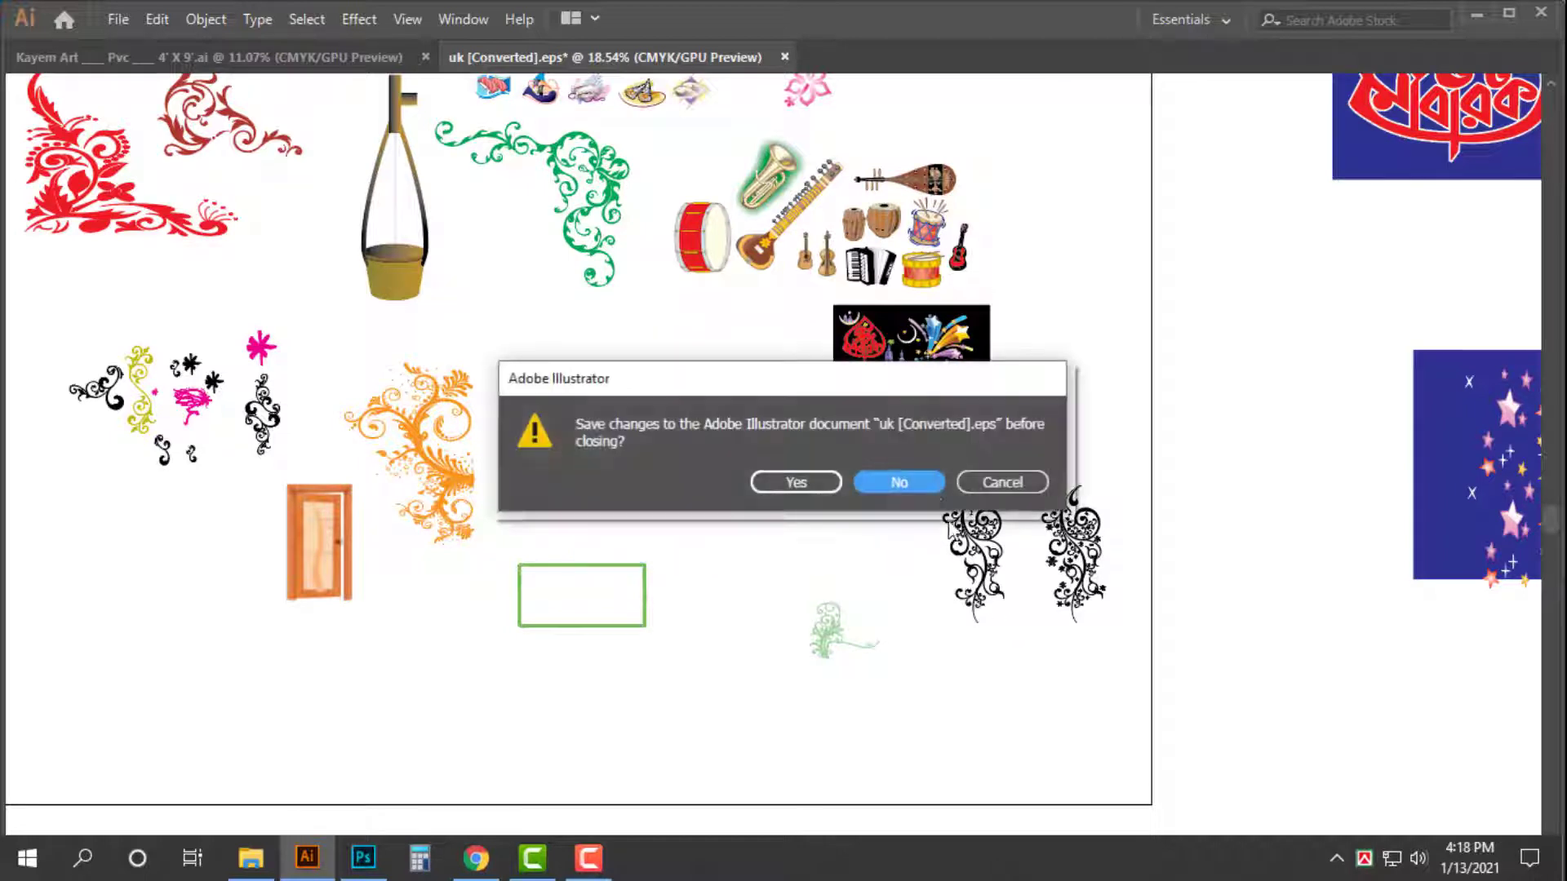
{"action": "key", "text": "Return"}
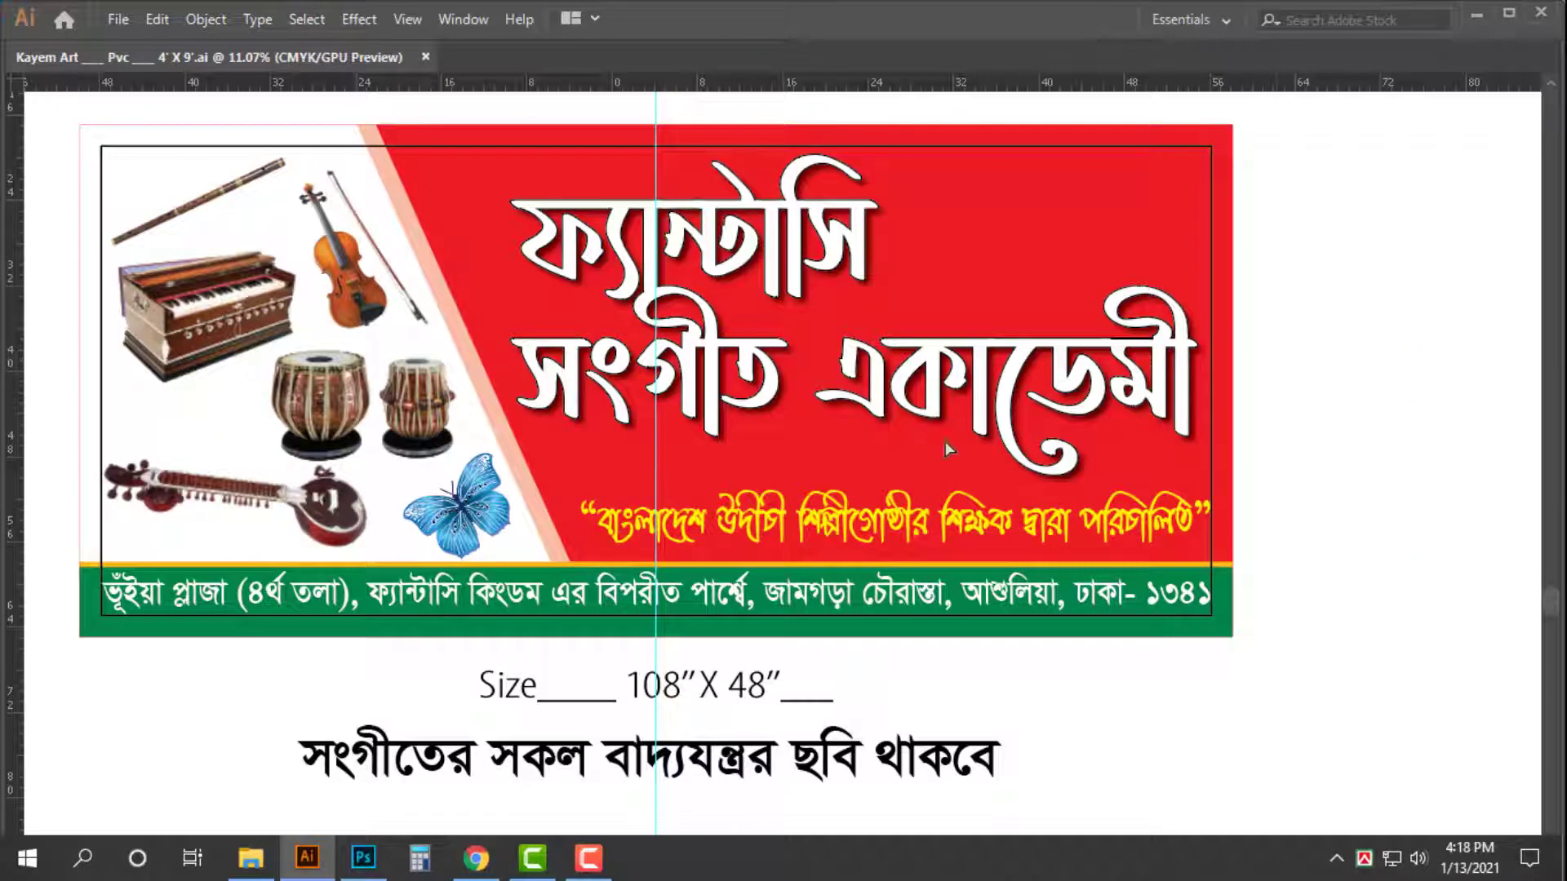
- Paste the floral swirl into the banner, flip it upside down and move it to the upper right corner of the red area
{"action": "key", "text": "ctrl+v"}
{"action": "left_click_drag", "start_coordinate": [858, 467], "coordinate": [456, 352]}
{"action": "left_click_drag", "start_coordinate": [775, 443], "coordinate": [1084, 230]}
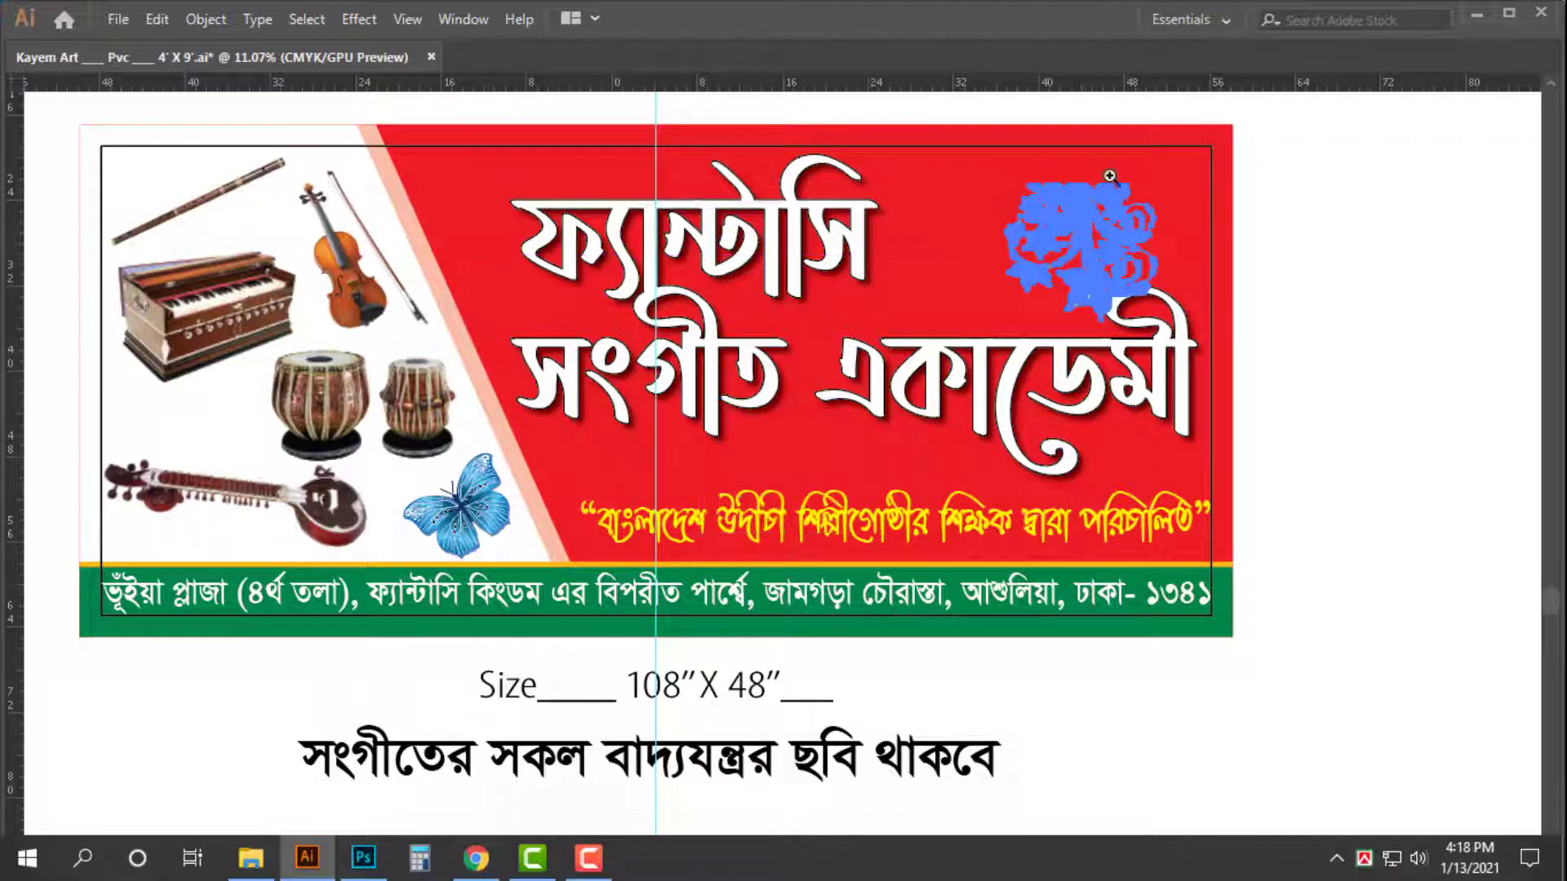
{"action": "scroll", "coordinate": [1006, 400], "scroll_direction": "up", "scroll_amount": 3}
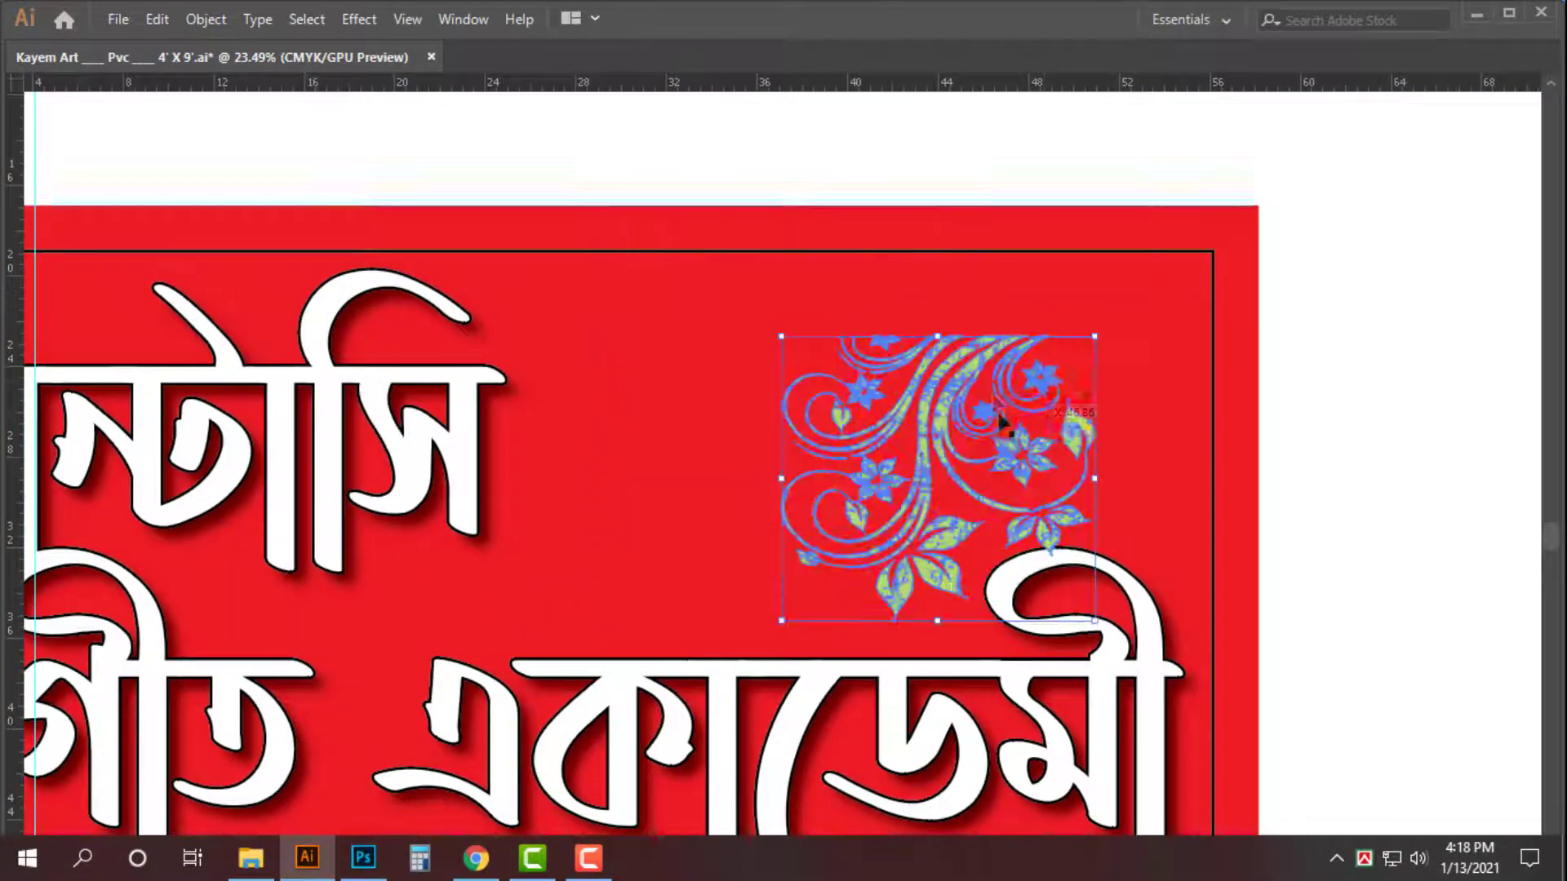
{"action": "left_click_drag", "start_coordinate": [1003, 413], "coordinate": [1128, 236]}
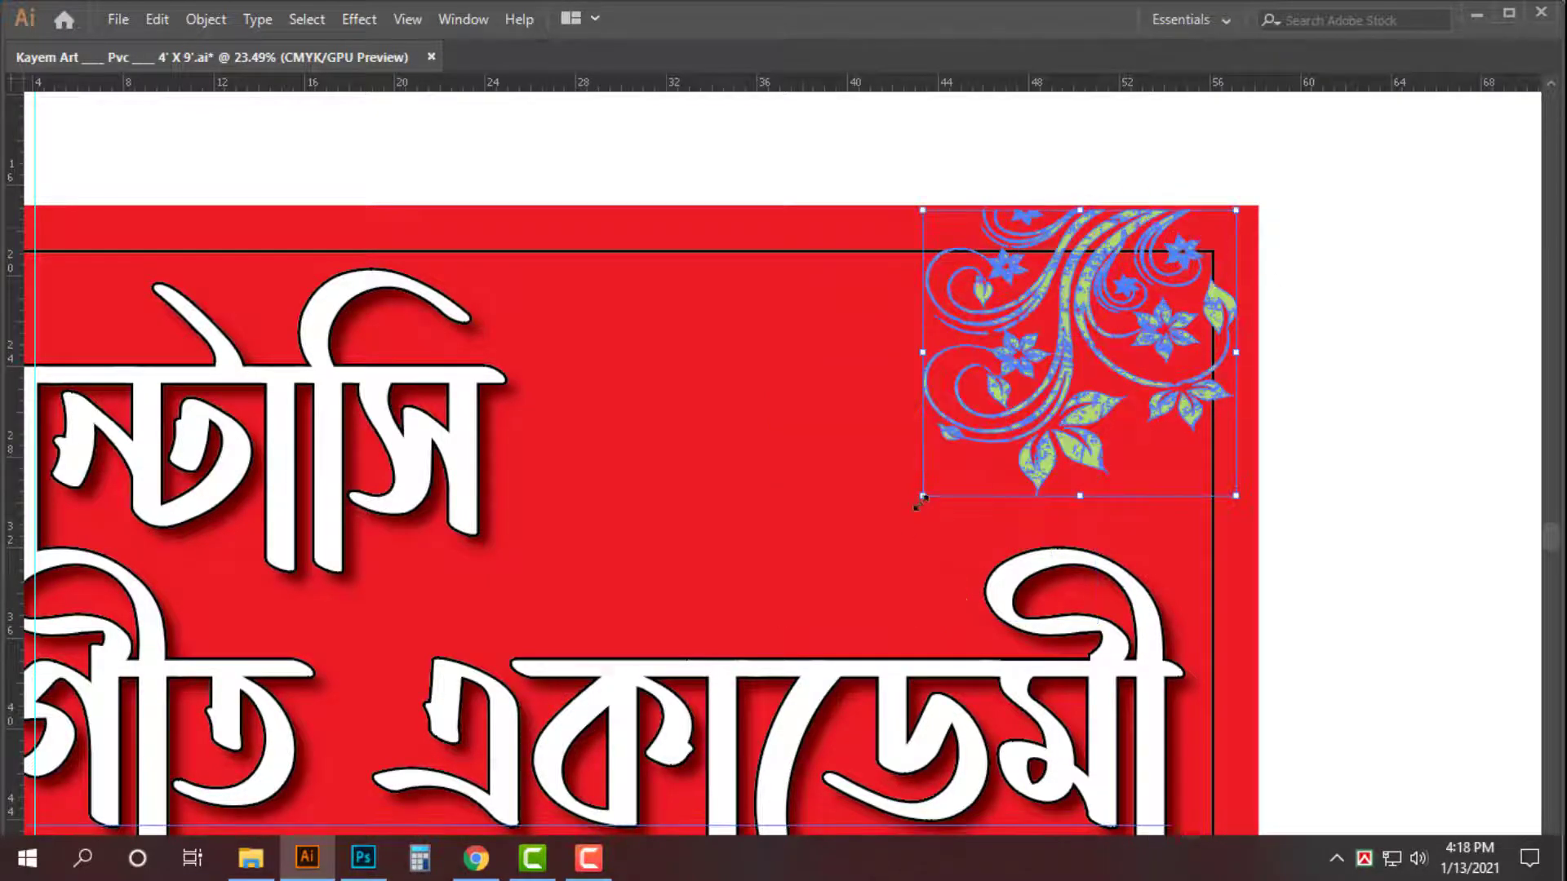
- Enlarge the floral swirl until it reaches the second heading line and align it with the banner's upper right corner
{"action": "left_click_drag", "start_coordinate": [922, 493], "coordinate": [523, 853]}
{"action": "scroll", "coordinate": [1306, 204], "scroll_direction": "up", "scroll_amount": 4}
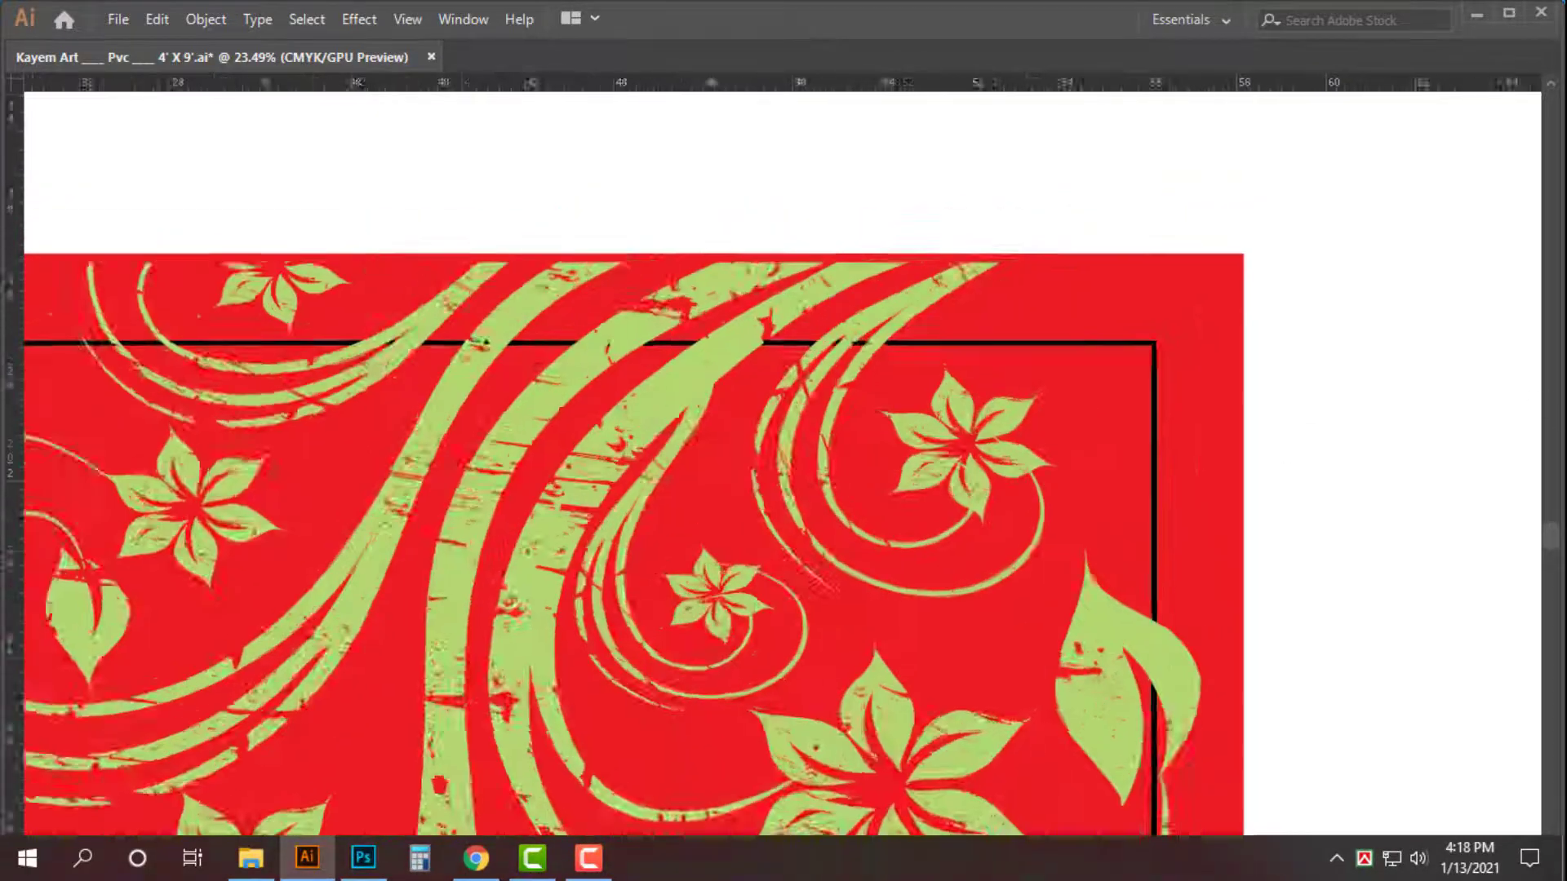
{"action": "left_click_drag", "start_coordinate": [1185, 285], "coordinate": [801, 323]}
{"action": "scroll", "coordinate": [800, 323], "scroll_direction": "down", "scroll_amount": 7}
{"action": "scroll", "coordinate": [1276, 312], "scroll_direction": "up", "scroll_amount": 1}
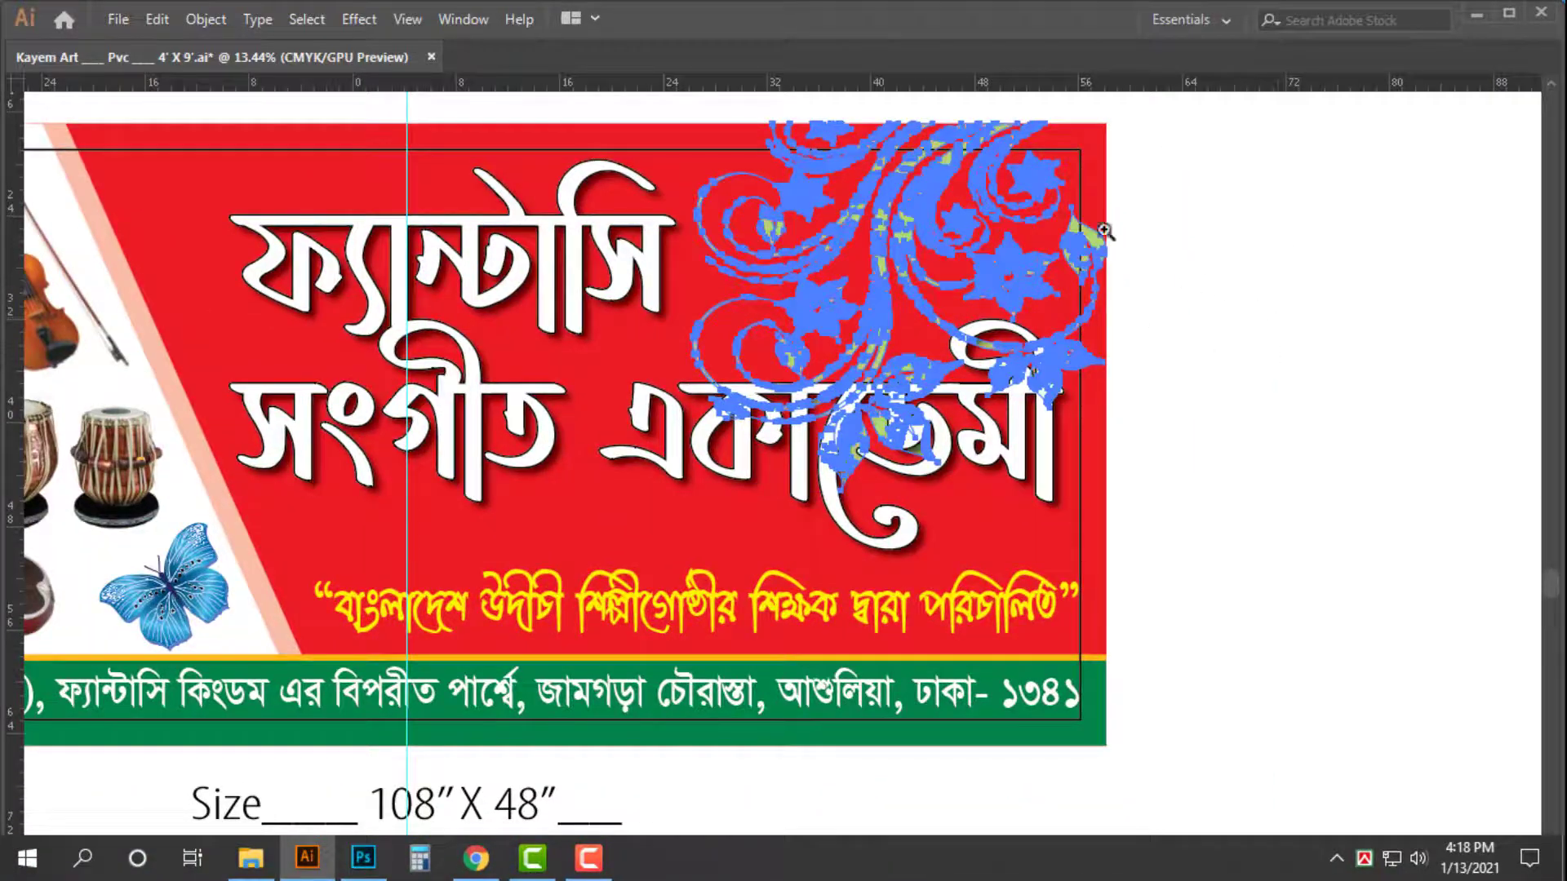
- Change the floral swirl's fill colour to white
{"action": "scroll", "coordinate": [1159, 235], "scroll_direction": "up", "scroll_amount": 2}
{"action": "key", "text": "Tab"}
{"action": "scroll", "coordinate": [1077, 214], "scroll_direction": "down", "scroll_amount": 1}
{"action": "scroll", "coordinate": [1059, 194], "scroll_direction": "right", "scroll_amount": 3}
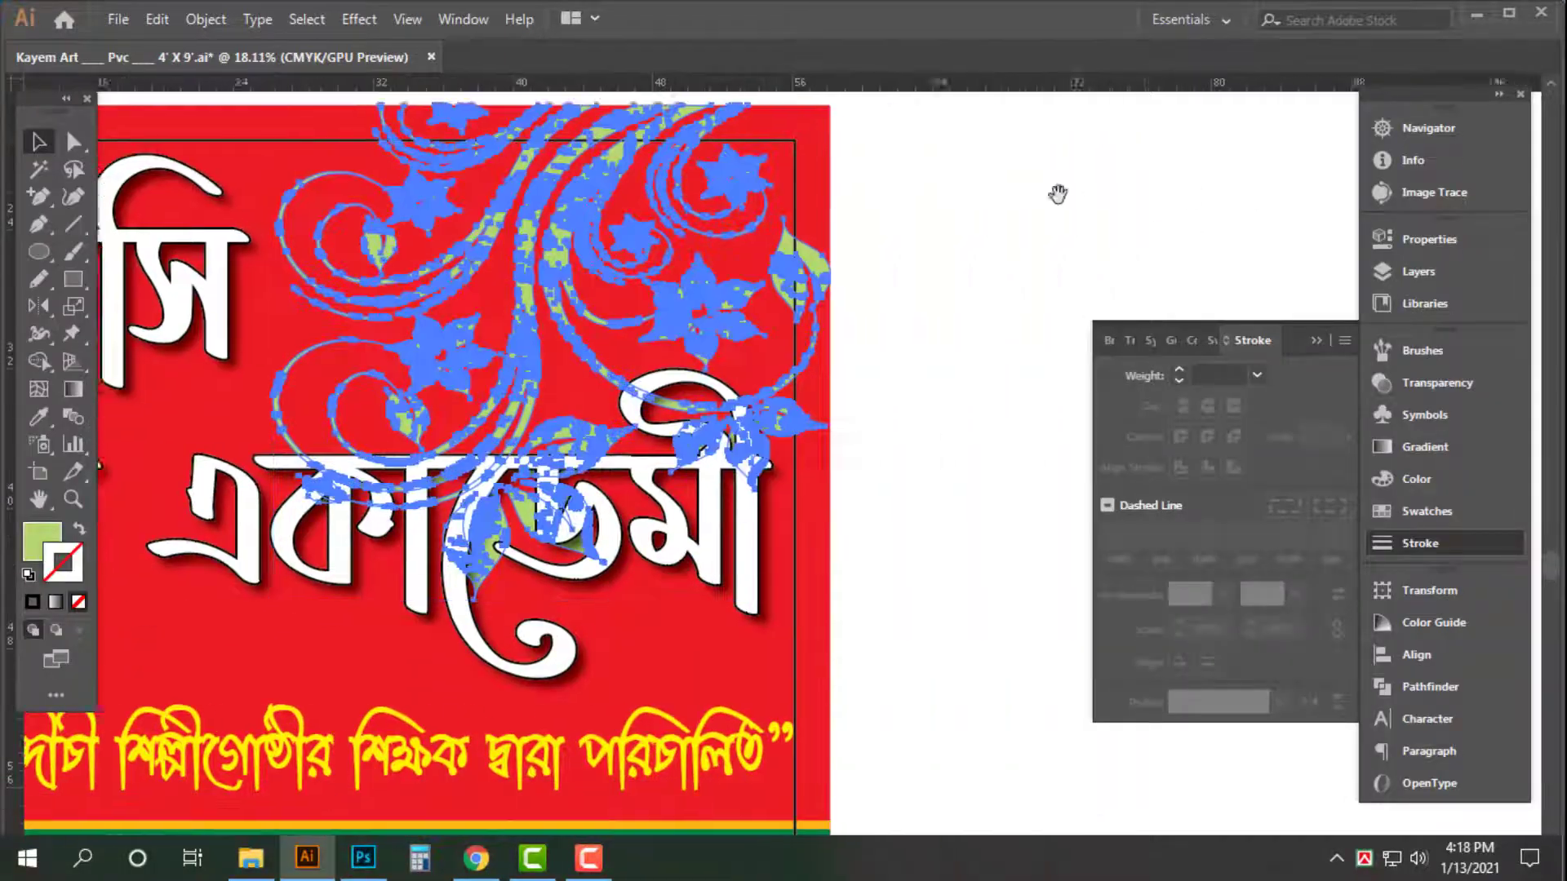
{"action": "left_click", "coordinate": [1384, 482]}
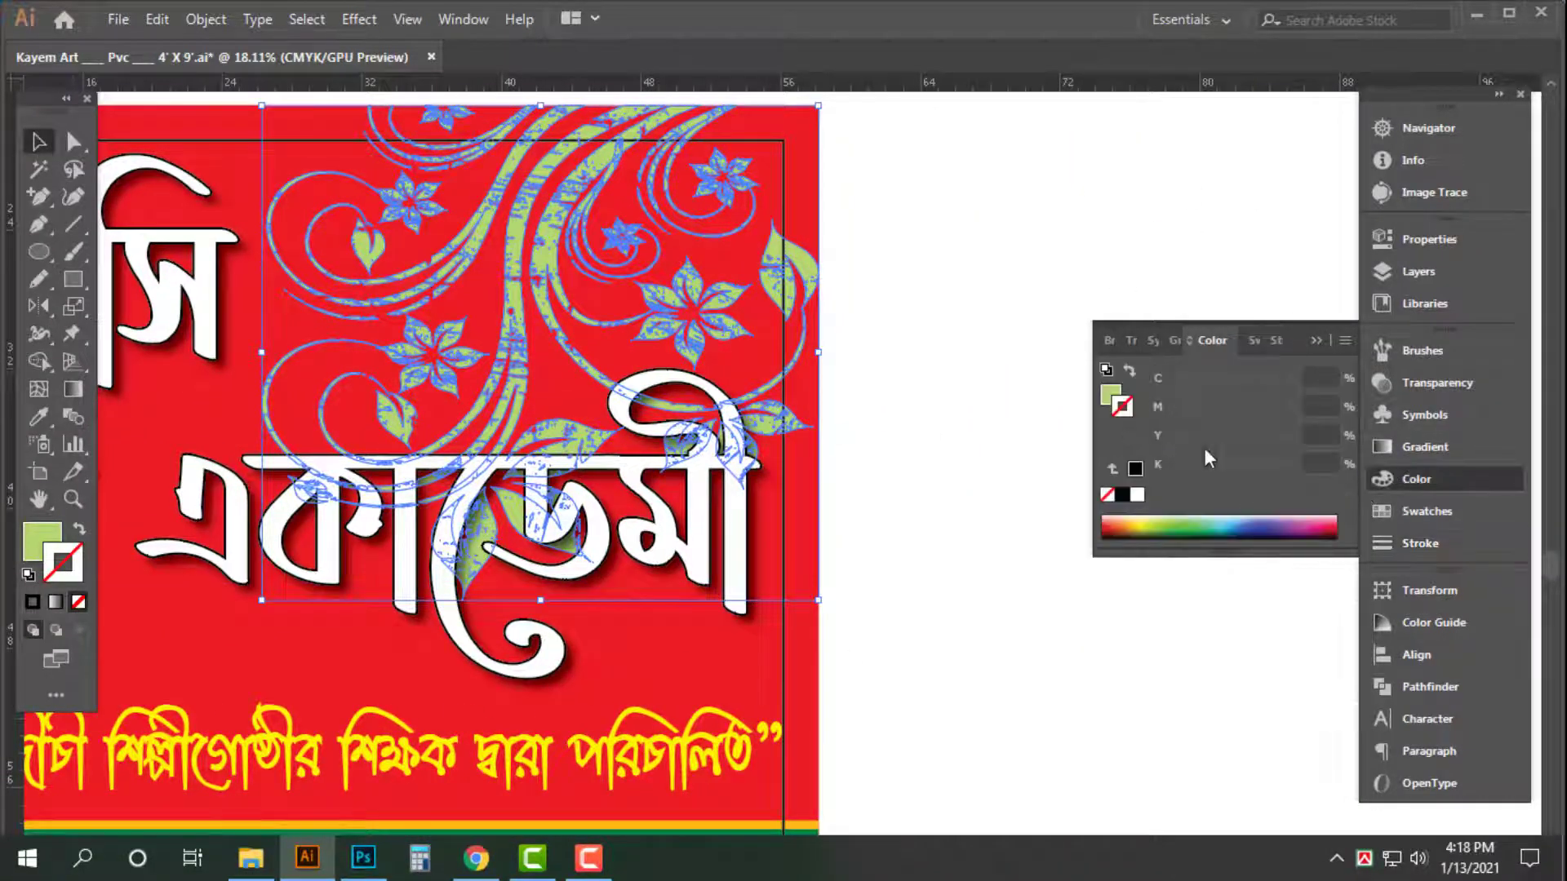
{"action": "left_click", "coordinate": [1111, 394]}
{"action": "left_click", "coordinate": [1123, 494]}
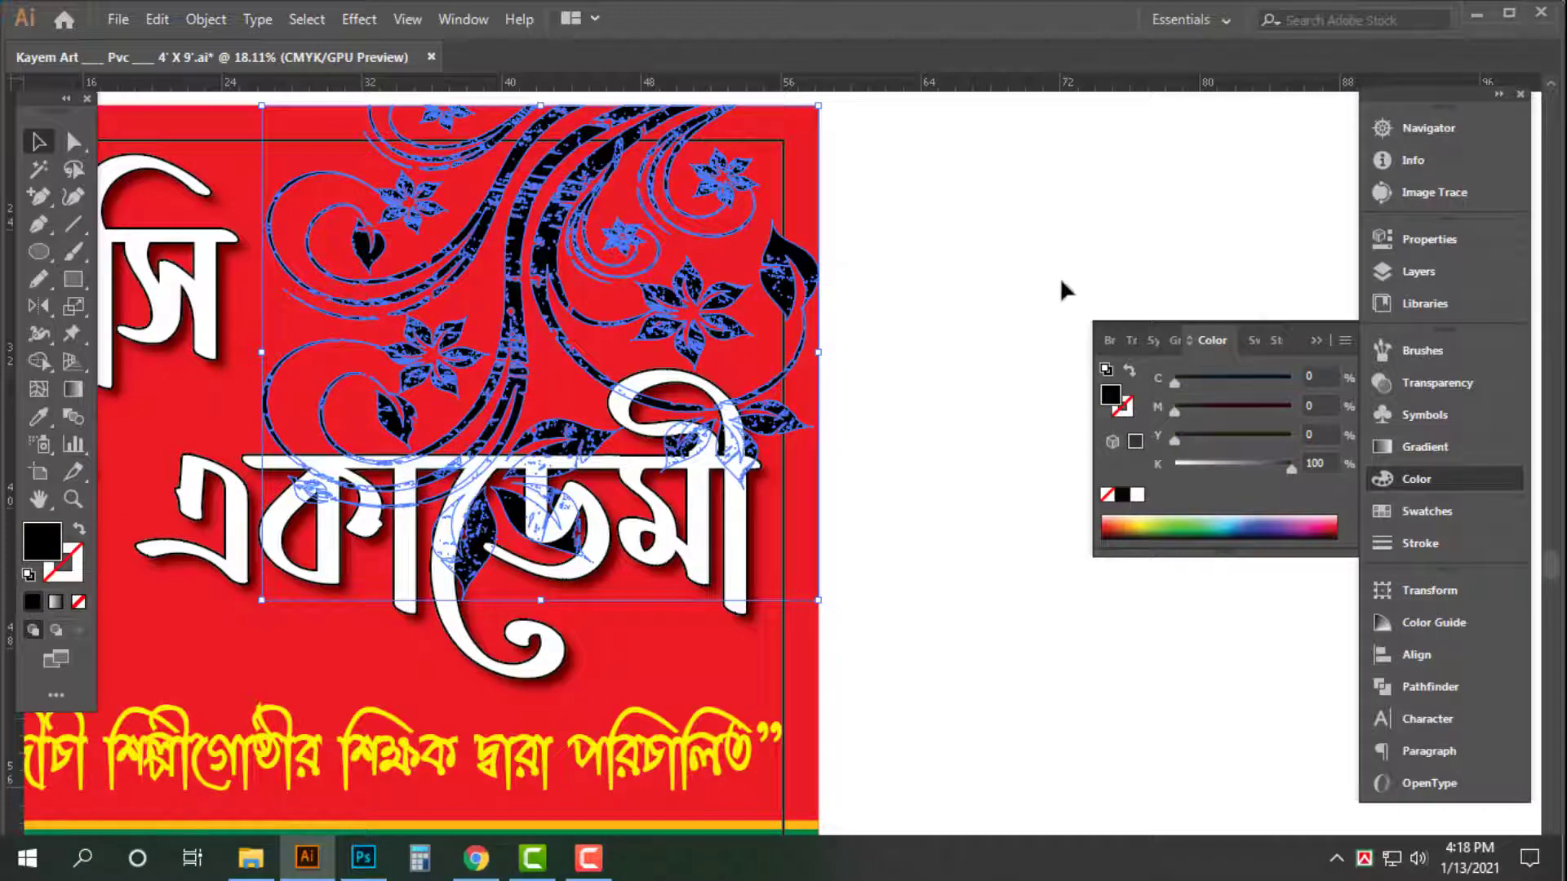
{"action": "left_click", "coordinate": [1136, 496]}
- Set the white floral swirl's opacity to 20%
{"action": "left_click", "coordinate": [1434, 383]}
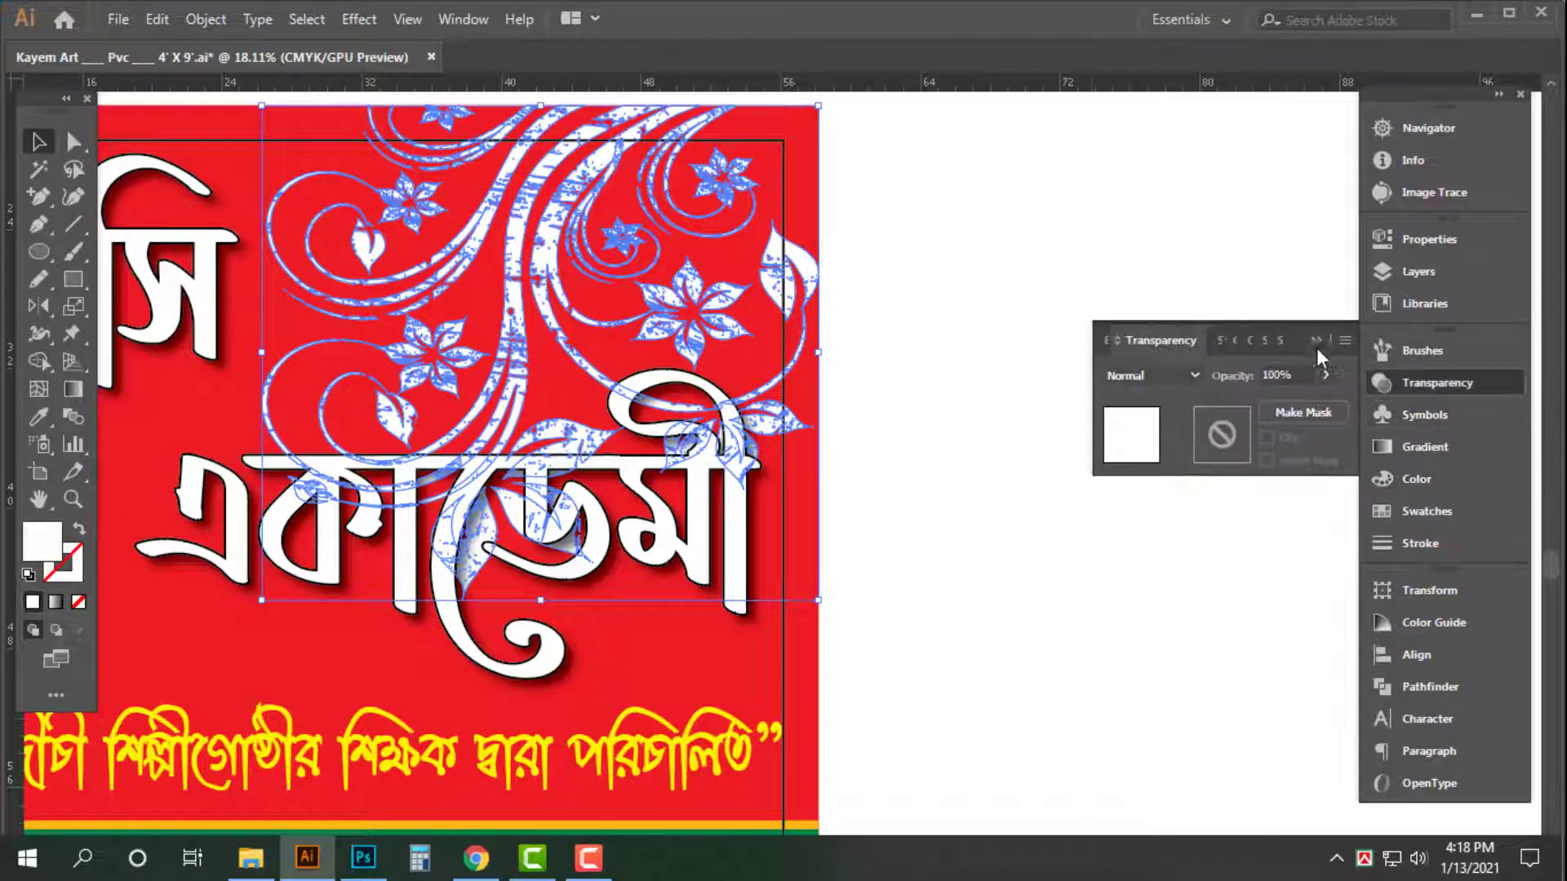
{"action": "left_click_drag", "start_coordinate": [1308, 374], "coordinate": [1050, 490]}
{"action": "type", "text": "20"}
{"action": "key", "text": "Return"}
{"action": "key", "text": "Tab"}
{"action": "left_click", "coordinate": [1251, 424]}
{"action": "left_click_drag", "start_coordinate": [1061, 509], "coordinate": [1312, 465]}
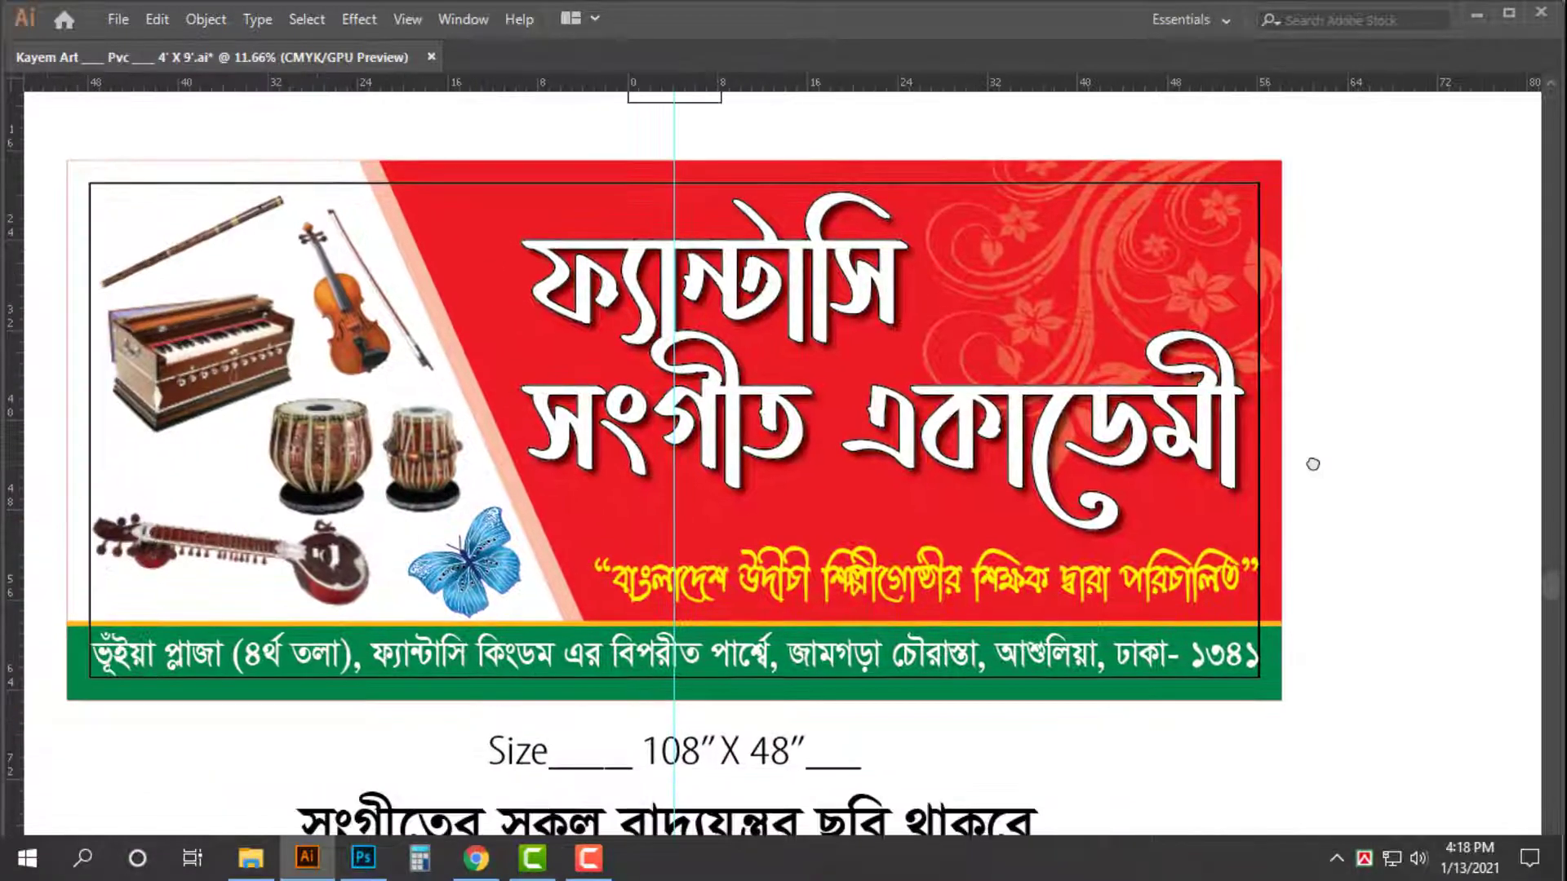
- Lower the floral swirl's opacity to 10%
{"action": "left_click", "coordinate": [1162, 330]}
{"action": "key", "text": "Tab"}
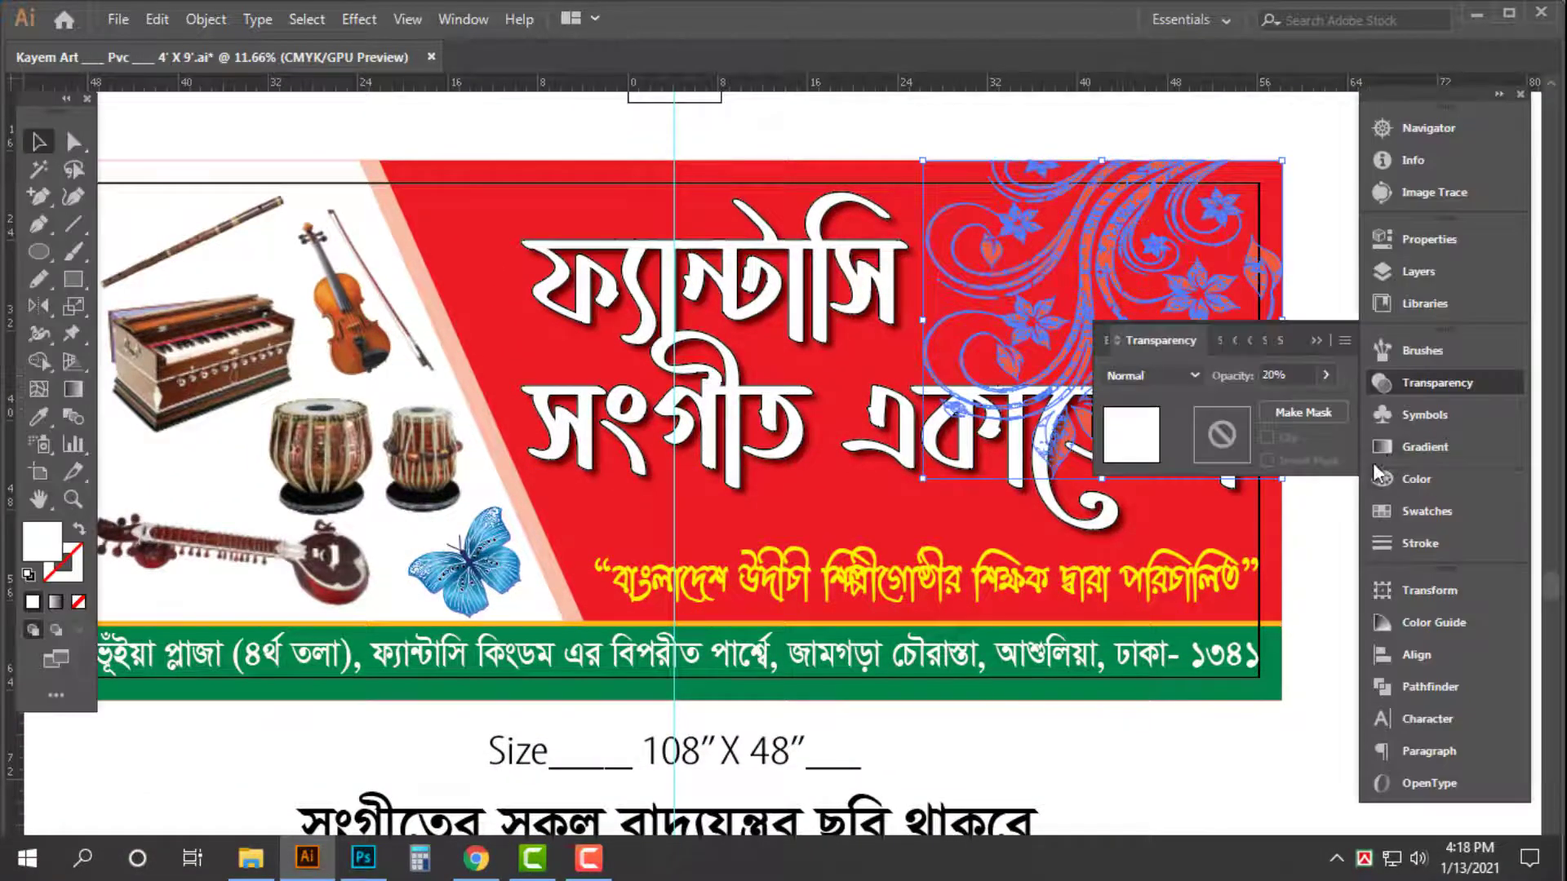
{"action": "key", "text": "Return"}
{"action": "key", "text": "Tab"}
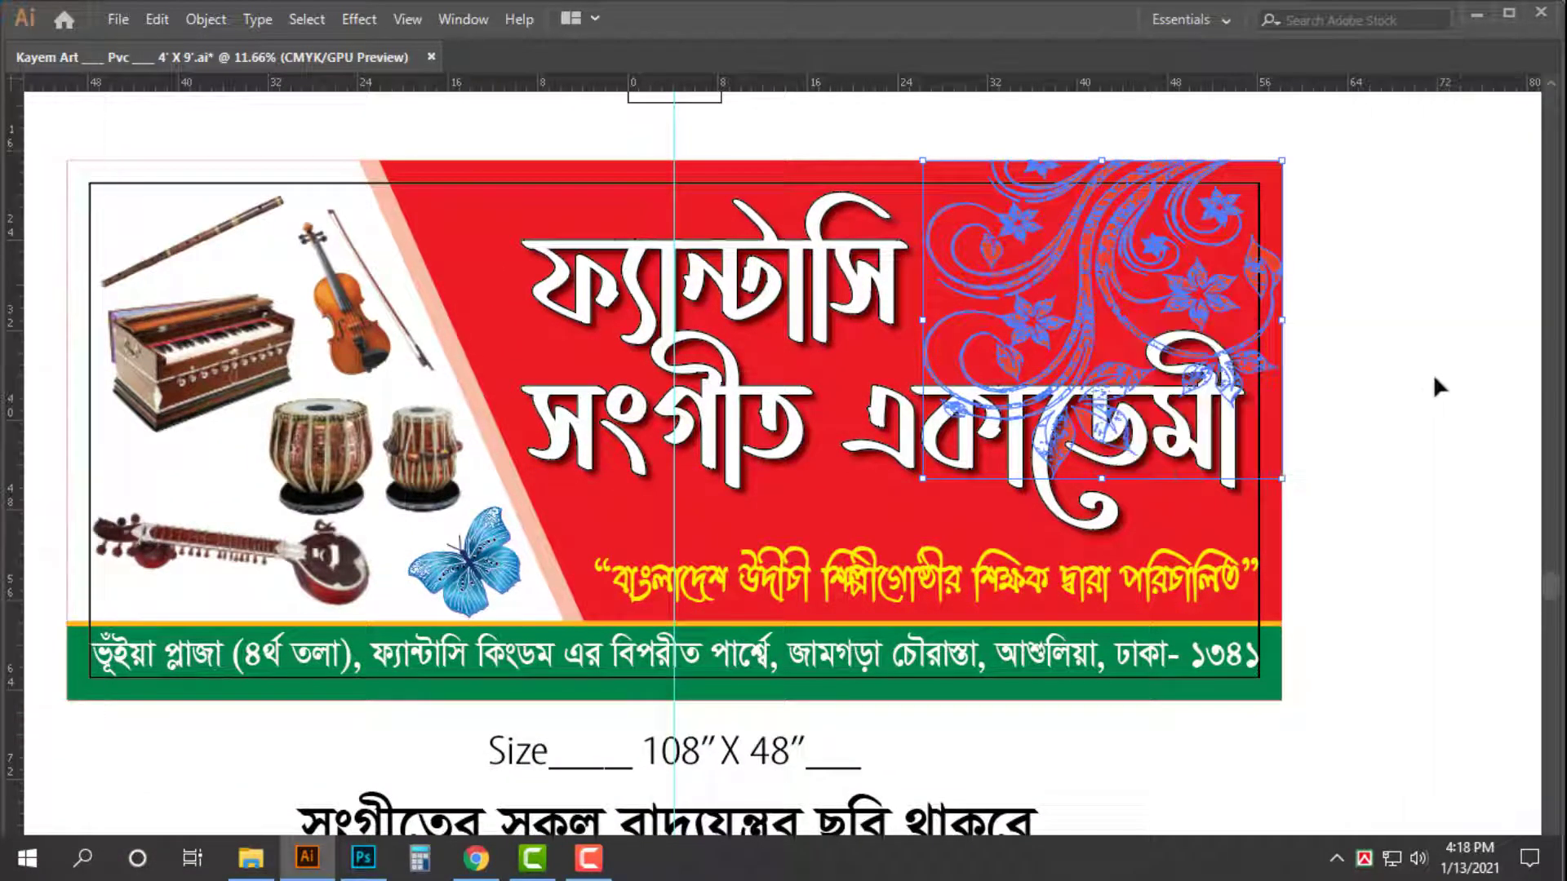
{"action": "left_click", "coordinate": [1433, 374]}
- Reduce the floral swirl's height so its lower edge ends just above the headline stroke of the second heading line
{"action": "left_click", "coordinate": [1109, 247]}
{"action": "left_click", "coordinate": [1424, 364]}
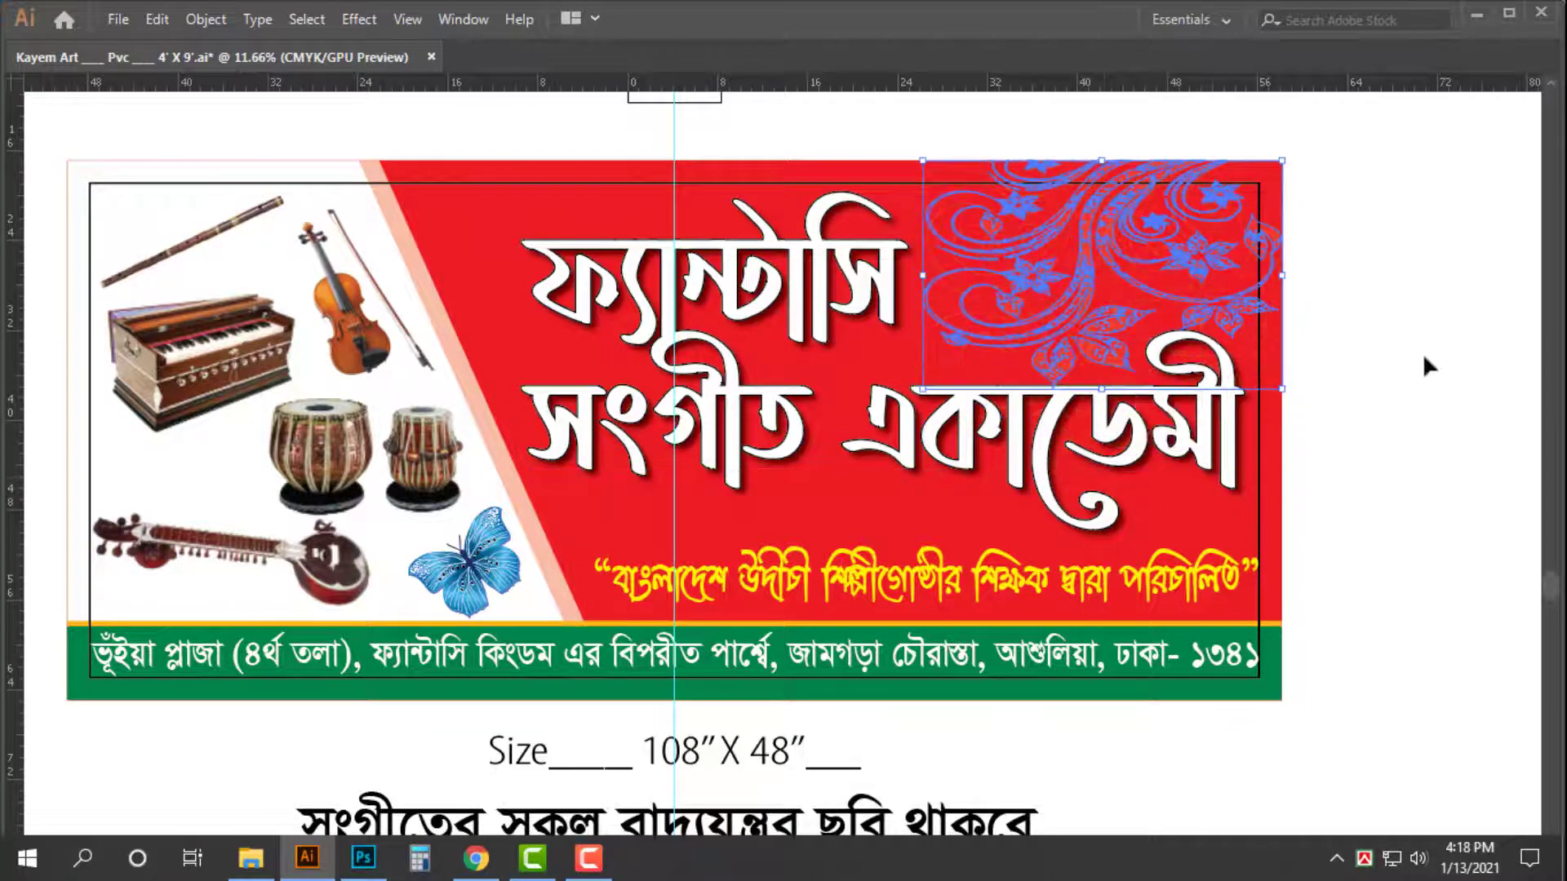
{"action": "left_click_drag", "start_coordinate": [1343, 267], "coordinate": [1494, 425]}
{"action": "left_click", "coordinate": [1128, 328]}
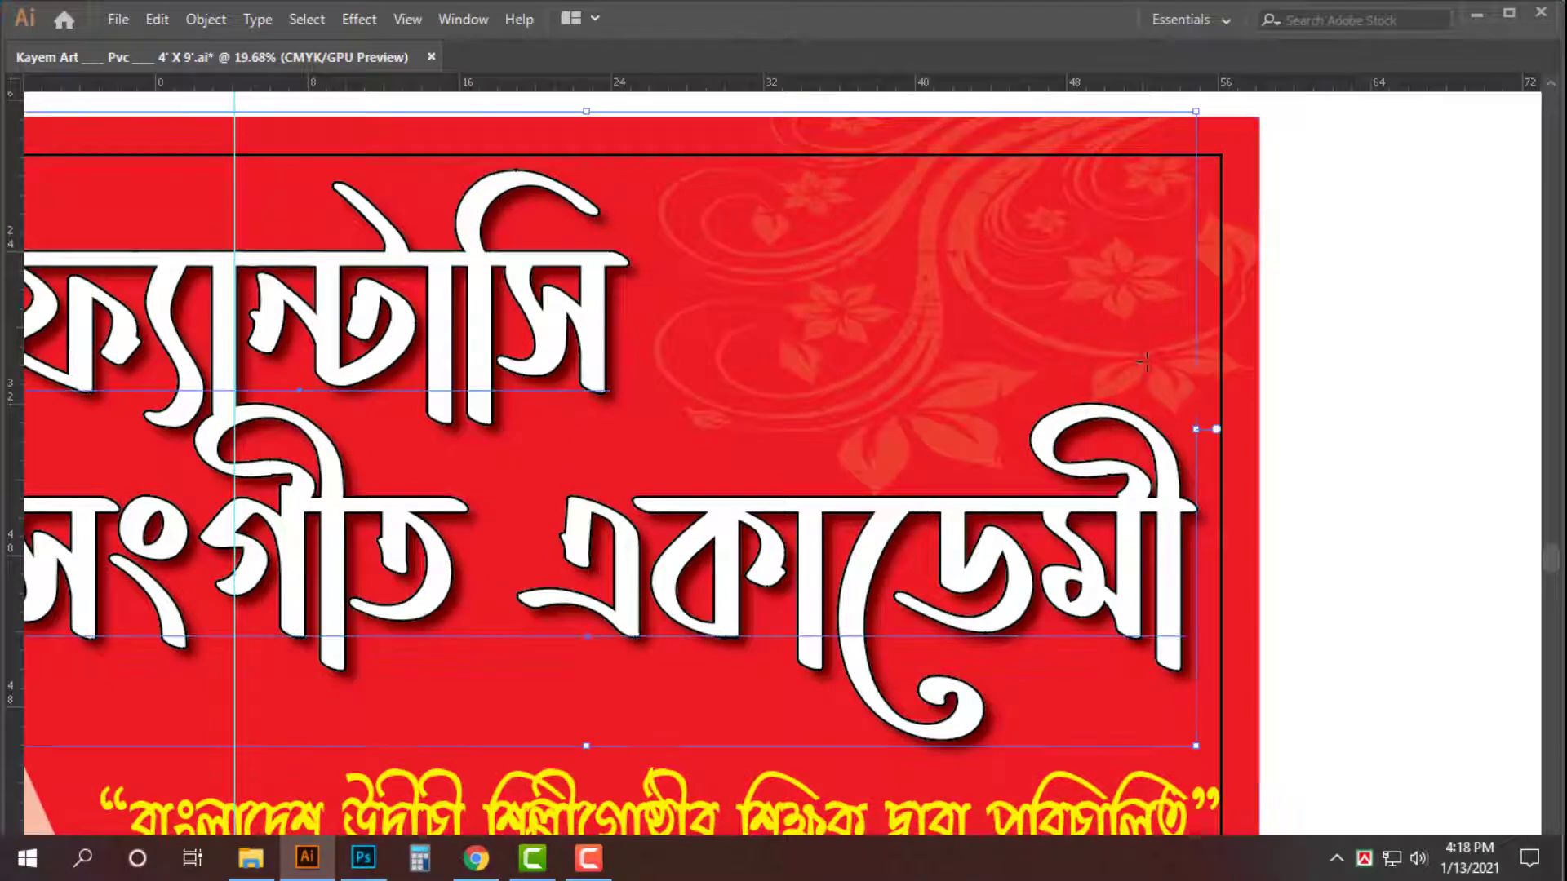
{"action": "left_click", "coordinate": [1252, 241]}
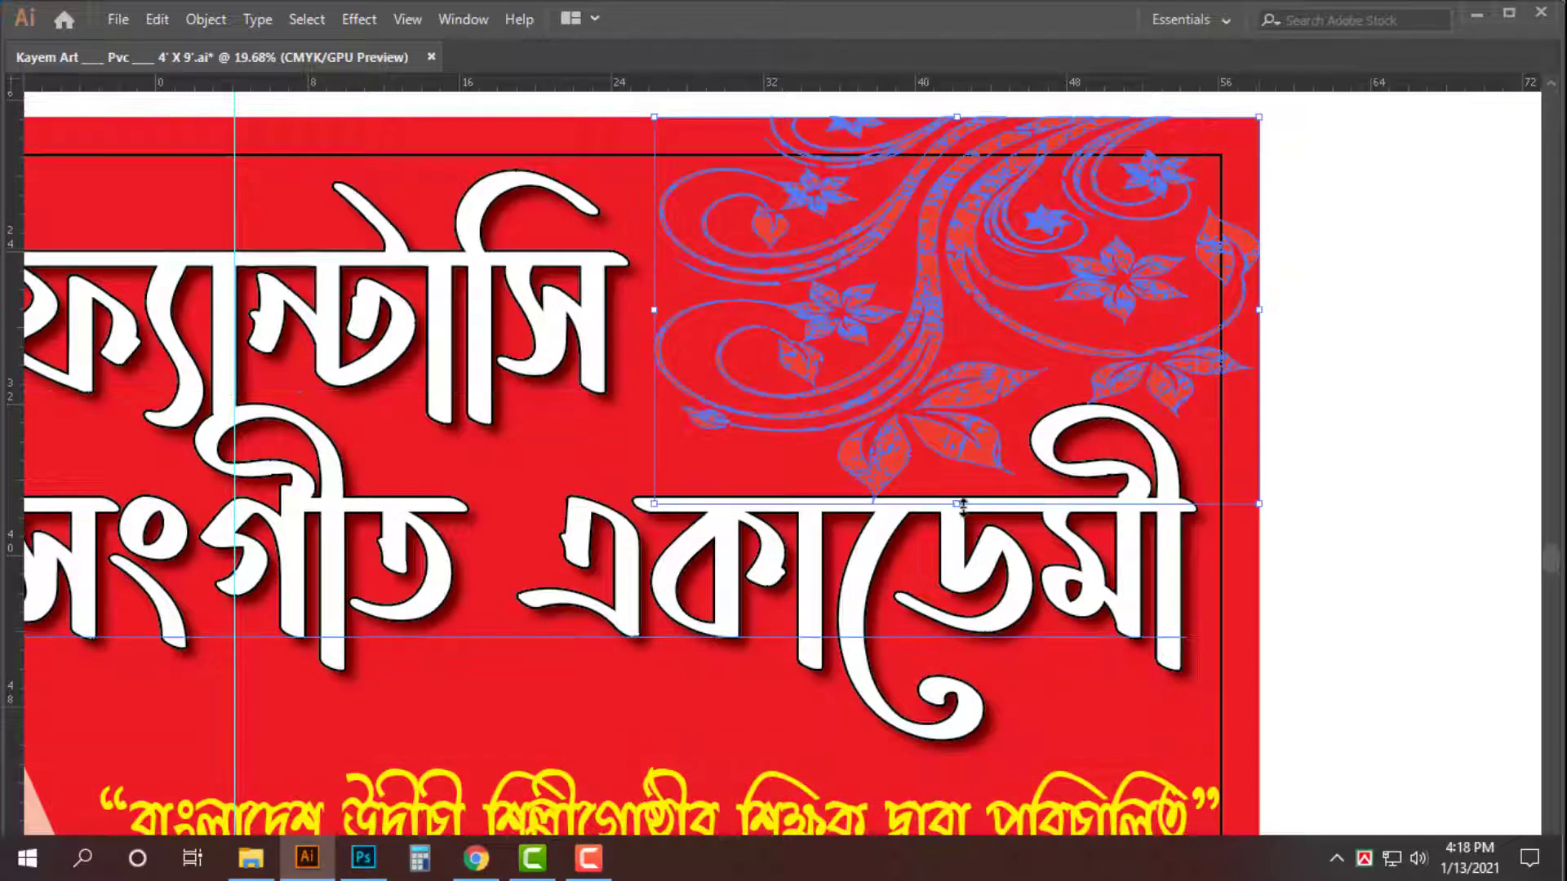
{"action": "left_click_drag", "start_coordinate": [960, 490], "coordinate": [961, 487]}
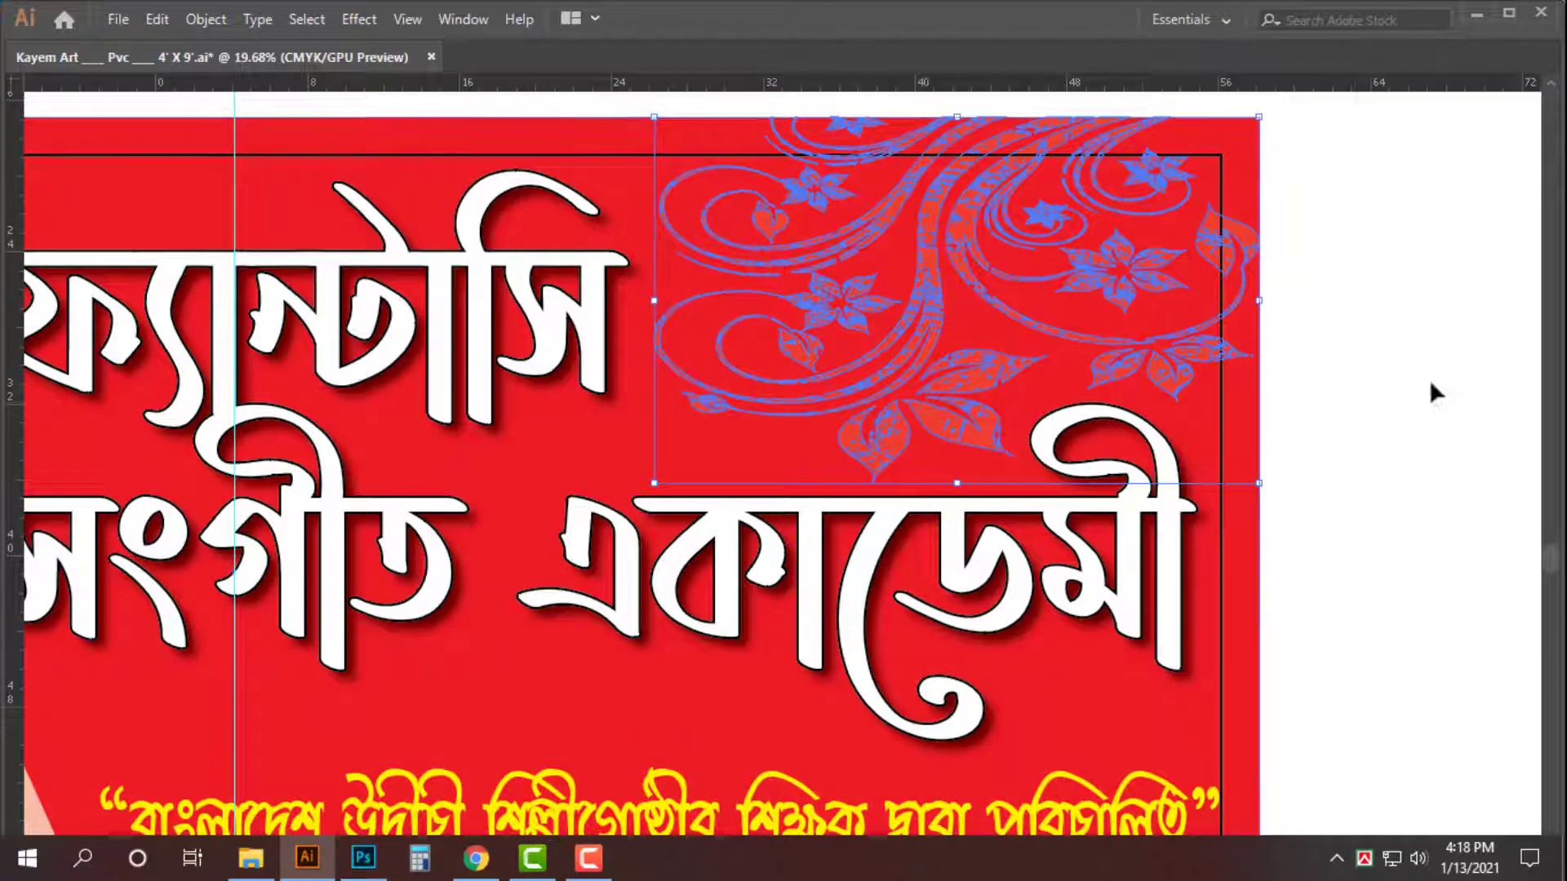
- Raise the floral swirl's opacity back to 20% and deselect it
{"action": "key", "text": "Tab"}
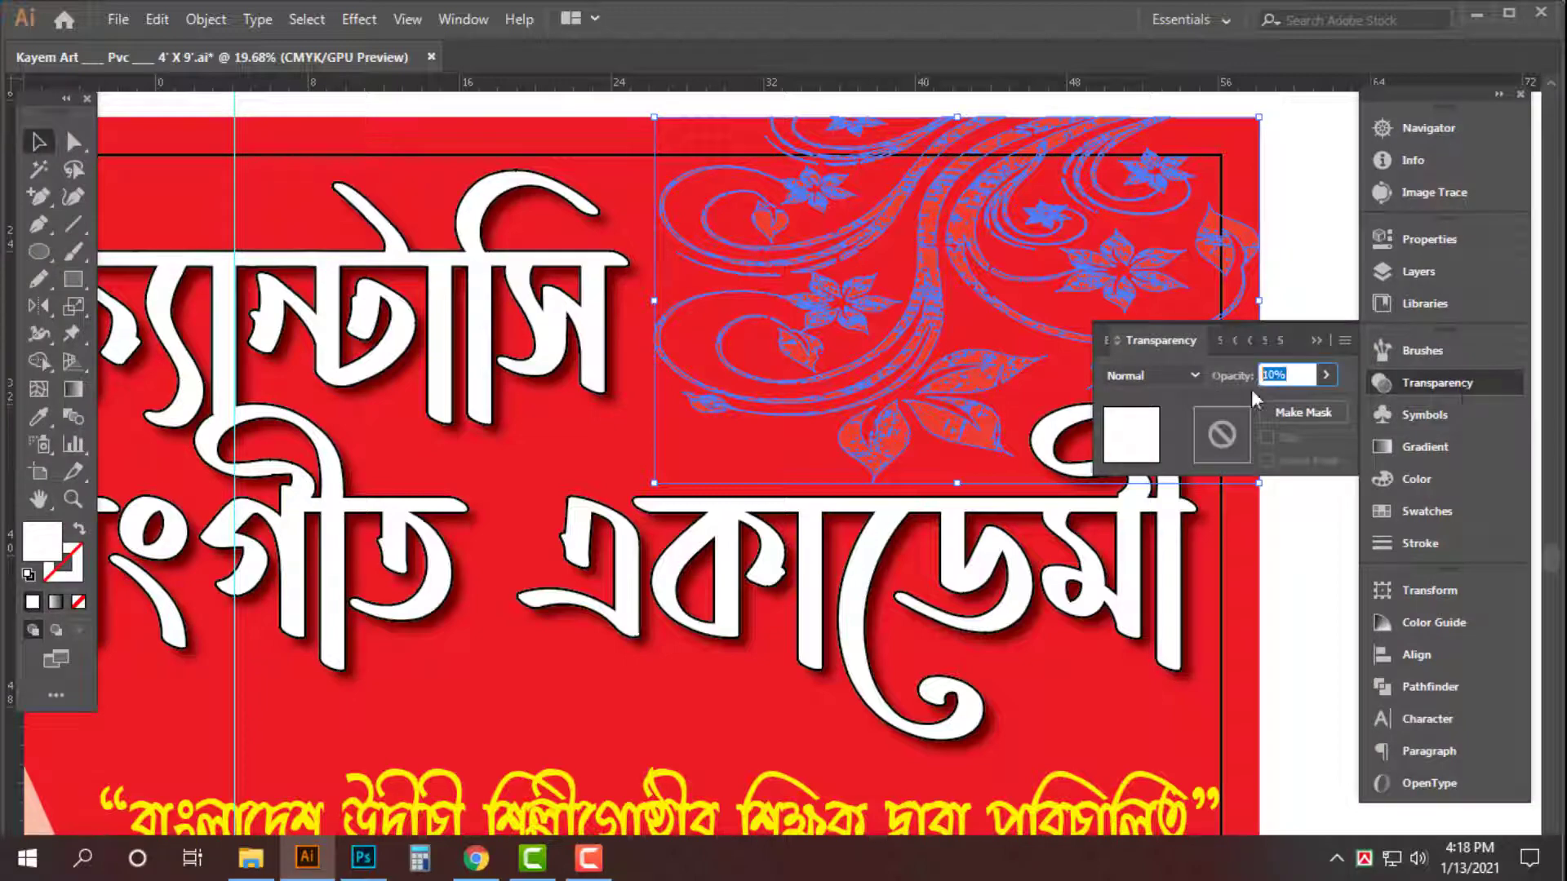
{"action": "type", "text": "20"}
{"action": "key", "text": "Return"}
{"action": "key", "text": "Tab"}
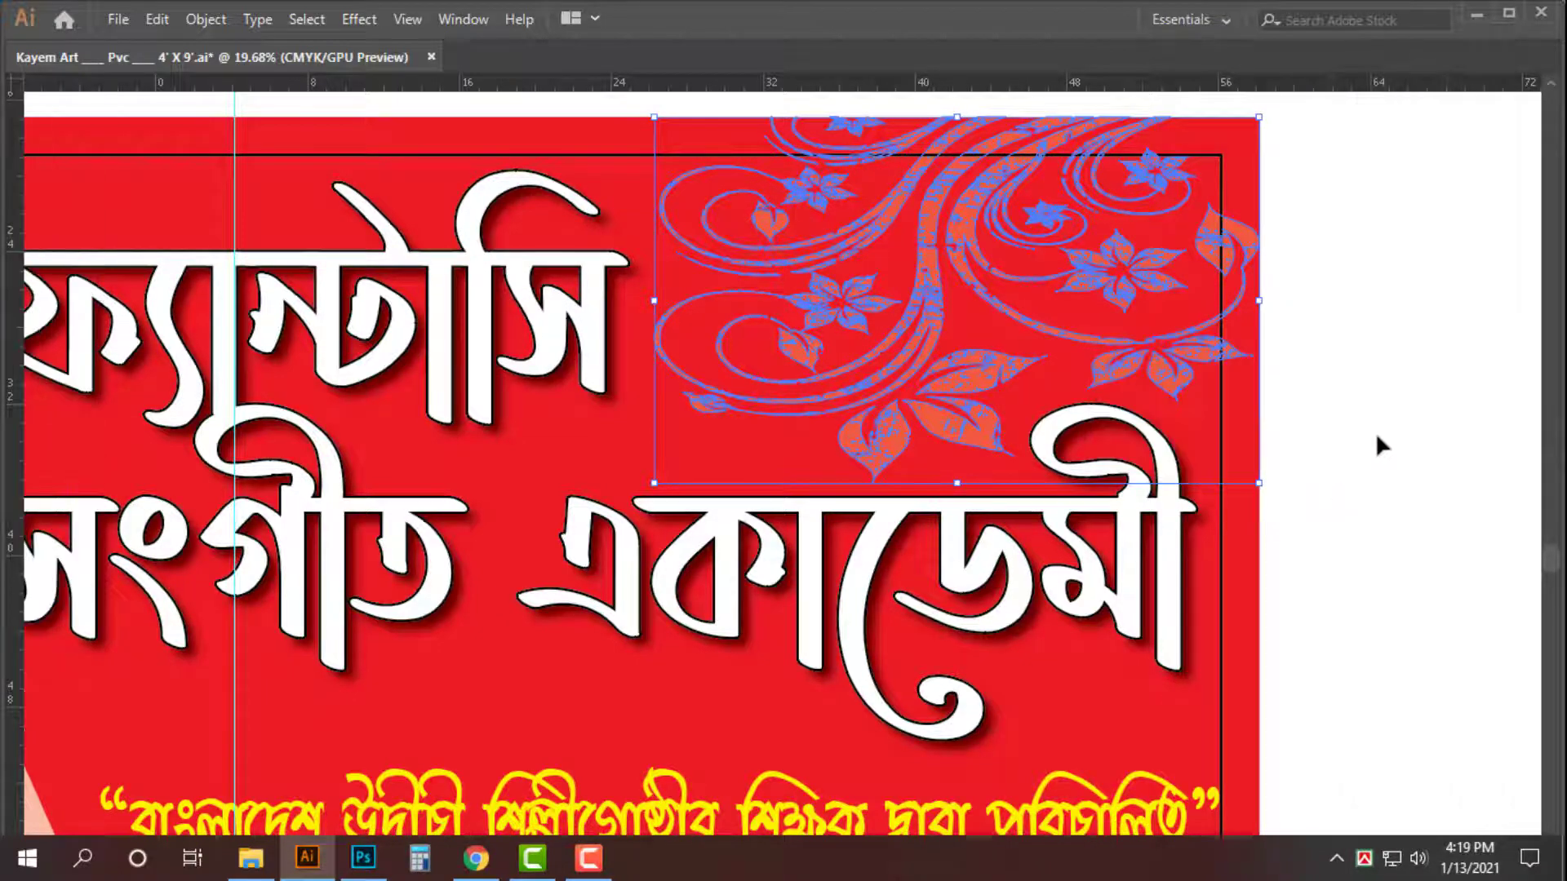
{"action": "left_click", "coordinate": [1379, 434]}
- Review the whole finished banner and switch to full screen display
{"action": "left_click_drag", "start_coordinate": [1436, 422], "coordinate": [1200, 421]}
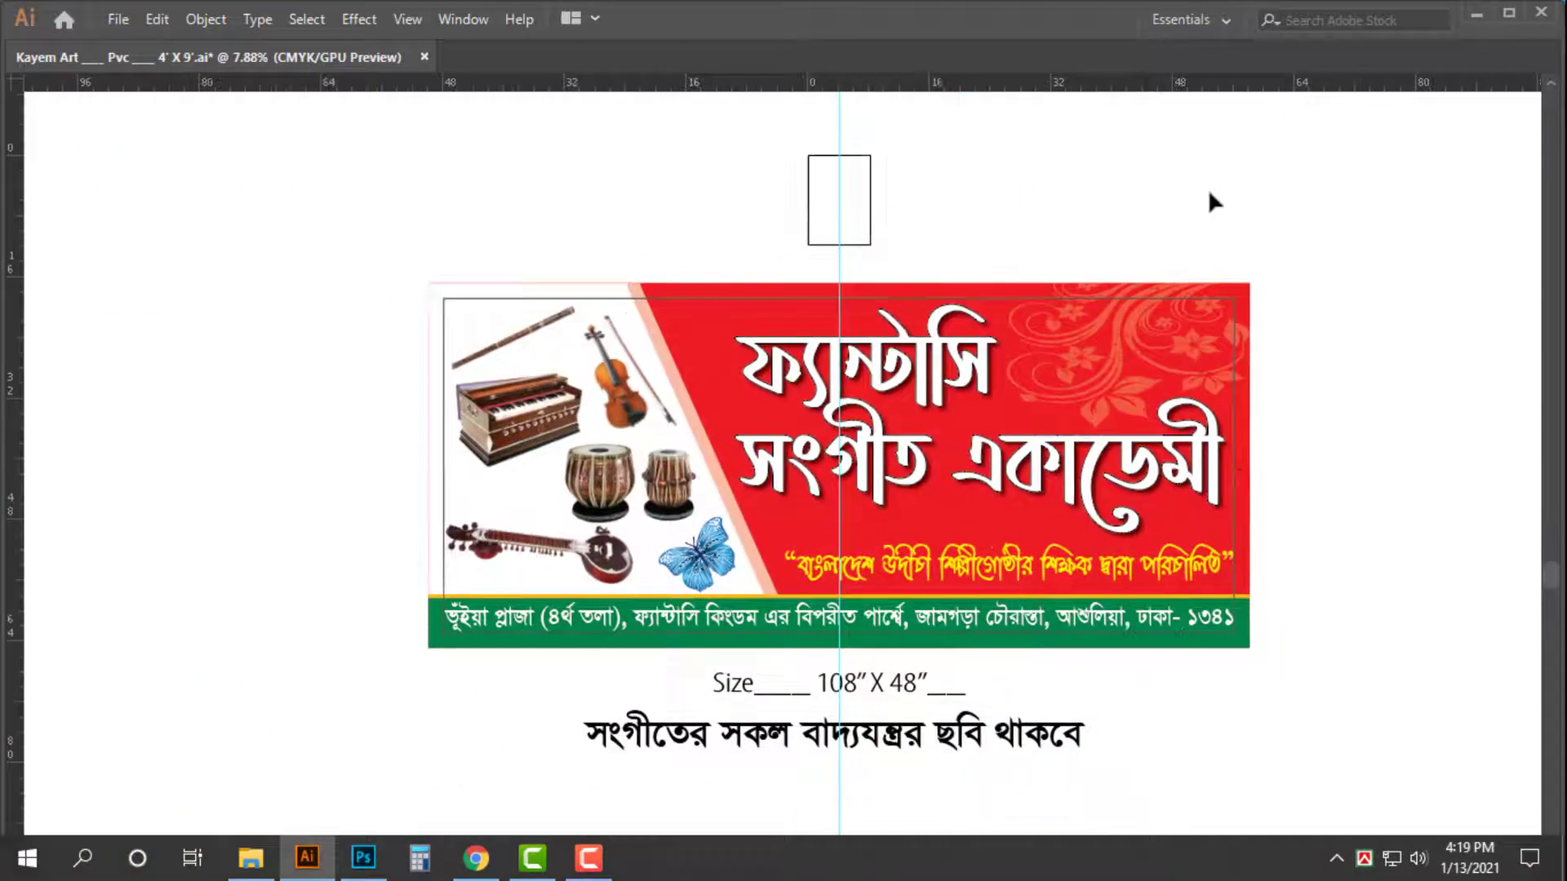
{"action": "key", "text": "ctrl+k"}
{"action": "key", "text": "Escape"}
{"action": "mouse_move", "coordinate": [1067, 500]}
{"action": "left_mouse_down"}
{"action": "mouse_move", "coordinate": [1106, 569]}
{"action": "mouse_move", "coordinate": [1051, 502]}
{"action": "left_mouse_up"}
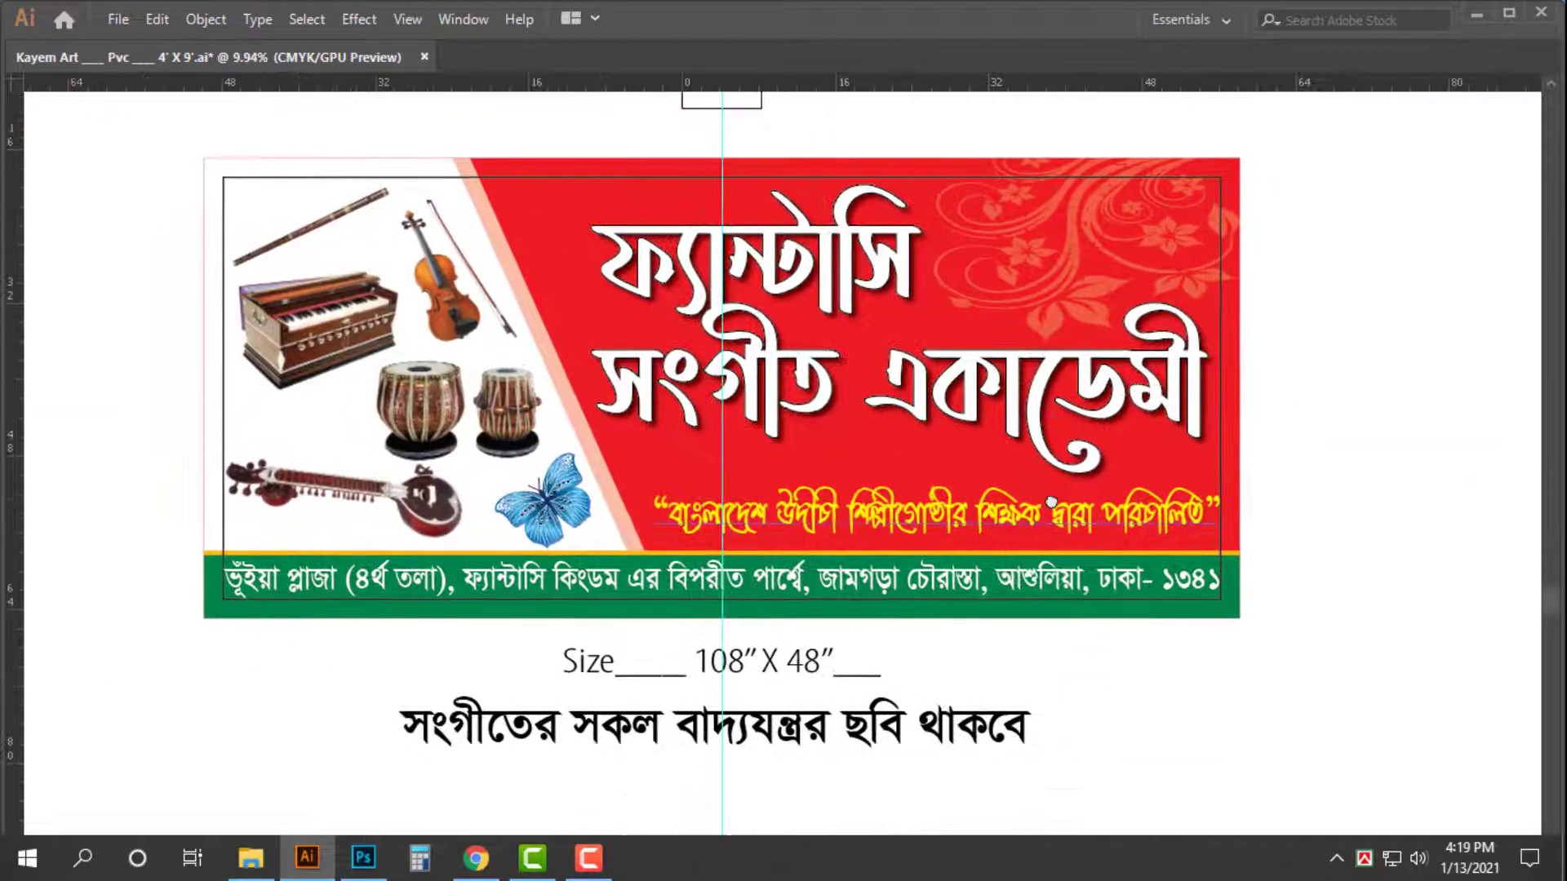
{"action": "key", "text": "f"}
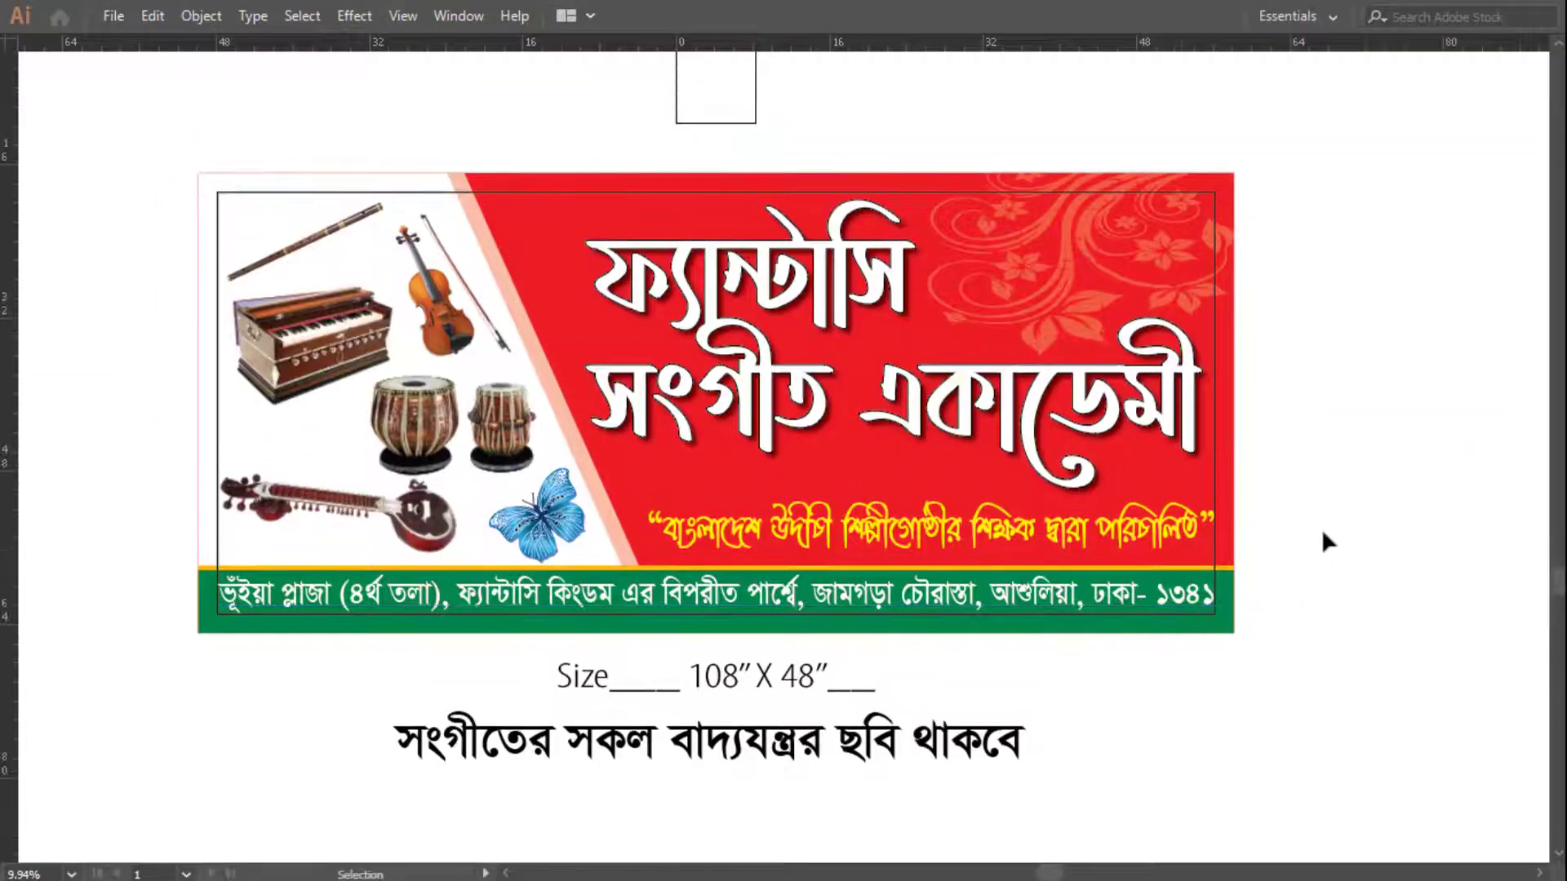
- Remove the thin black inner margin frame from the banner
{"action": "left_click", "coordinate": [1335, 490]}
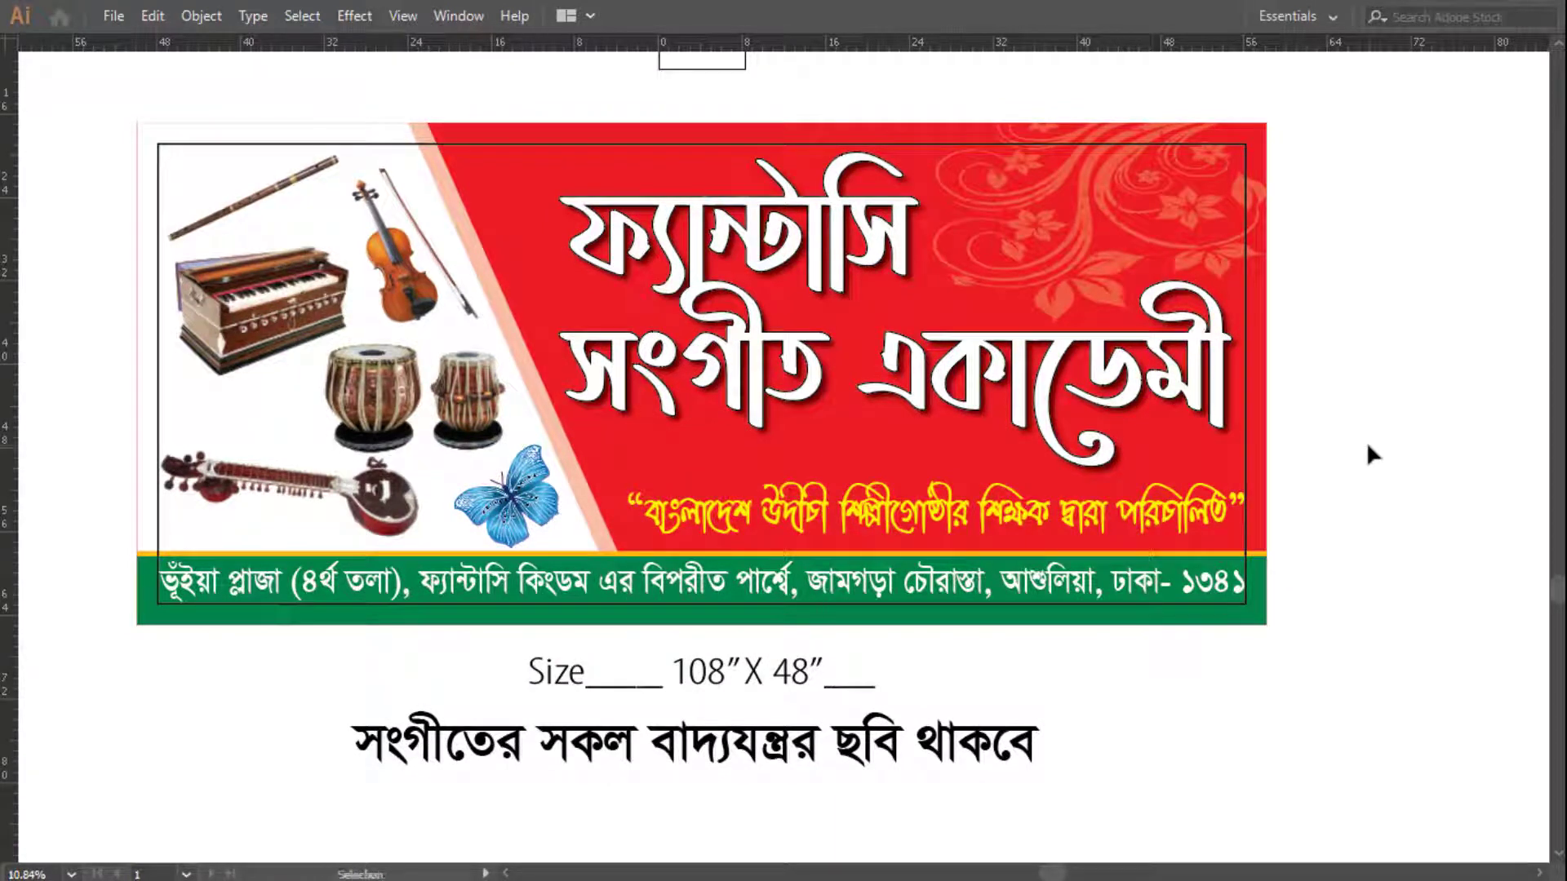
{"action": "left_click", "coordinate": [1291, 450]}
- Replace the Bengali note below the size line with "আজকের মত এই পর্যন্তই"
{"action": "left_click", "coordinate": [831, 756]}
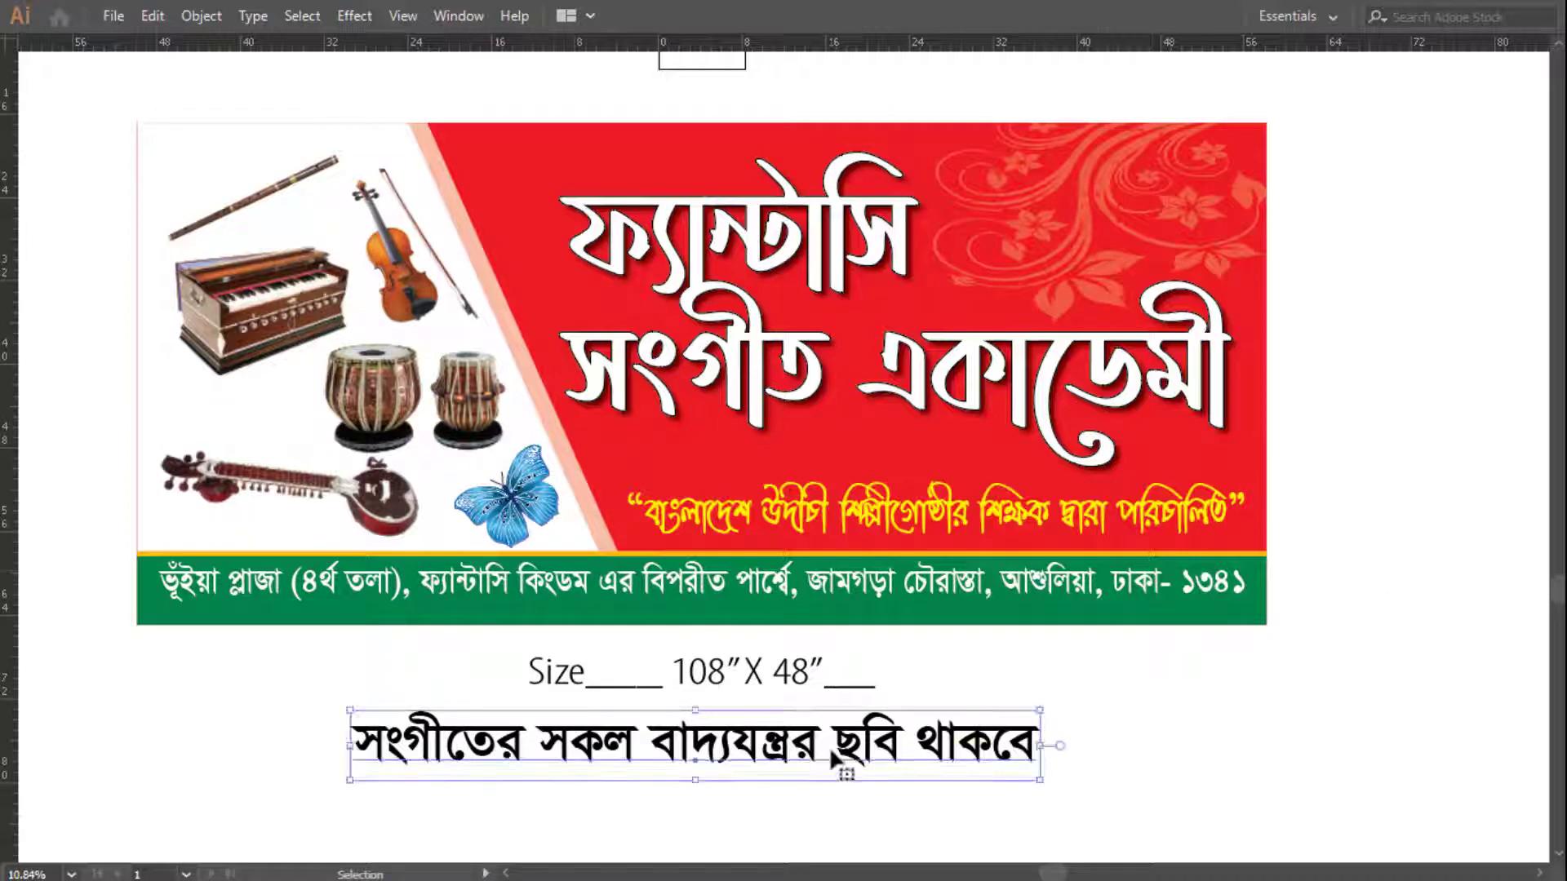
{"action": "double_click", "coordinate": [830, 755]}
{"action": "key", "text": "ctrl+a"}
{"action": "type", "text": "অ"}
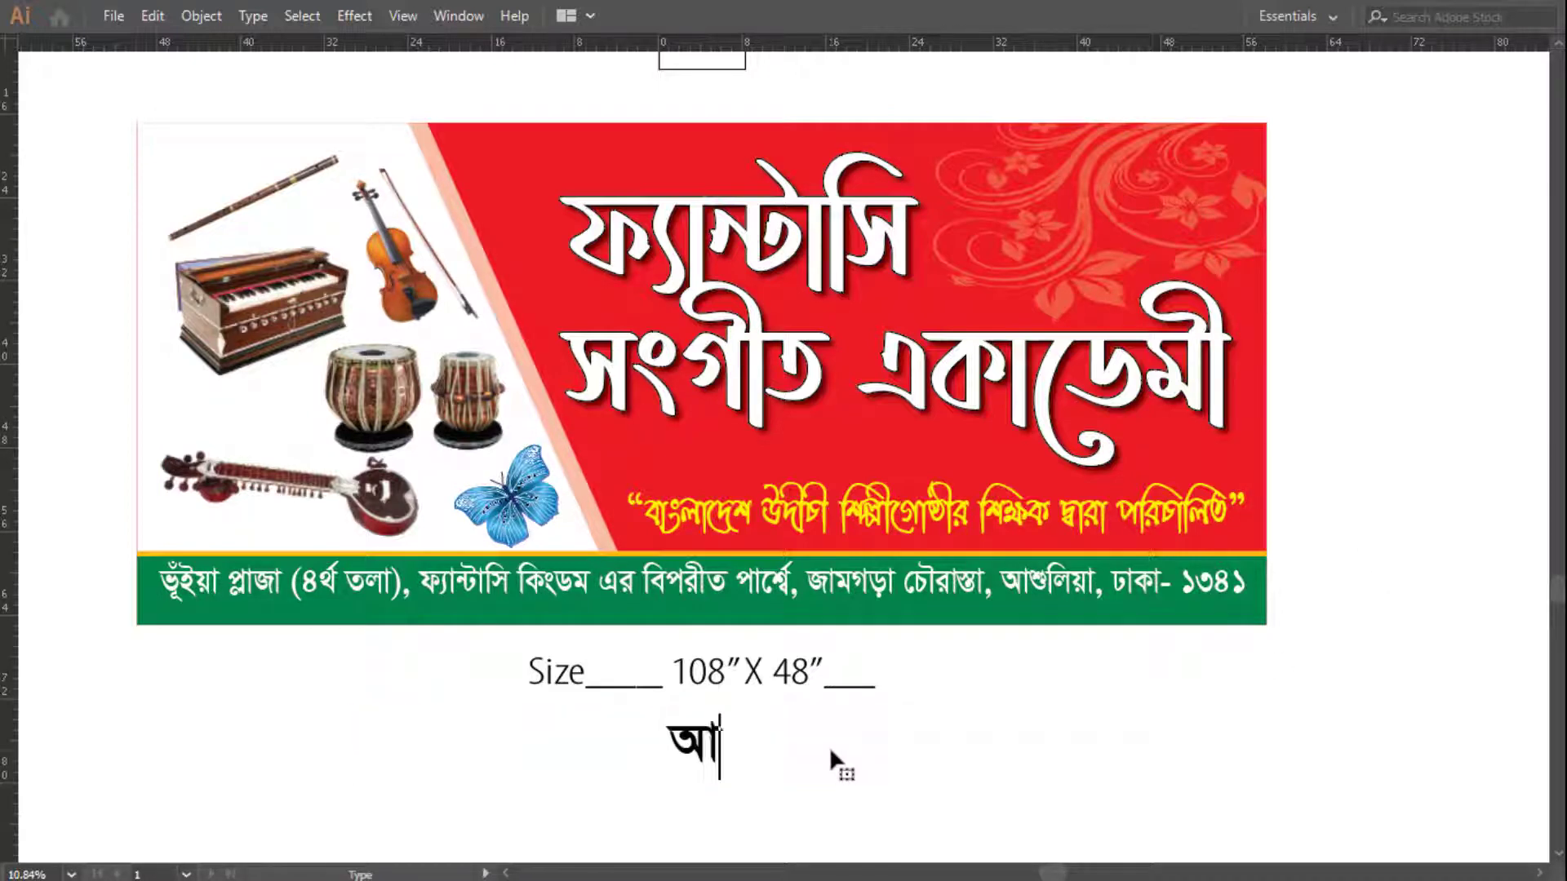
{"action": "type", "text": "জকের ম"}
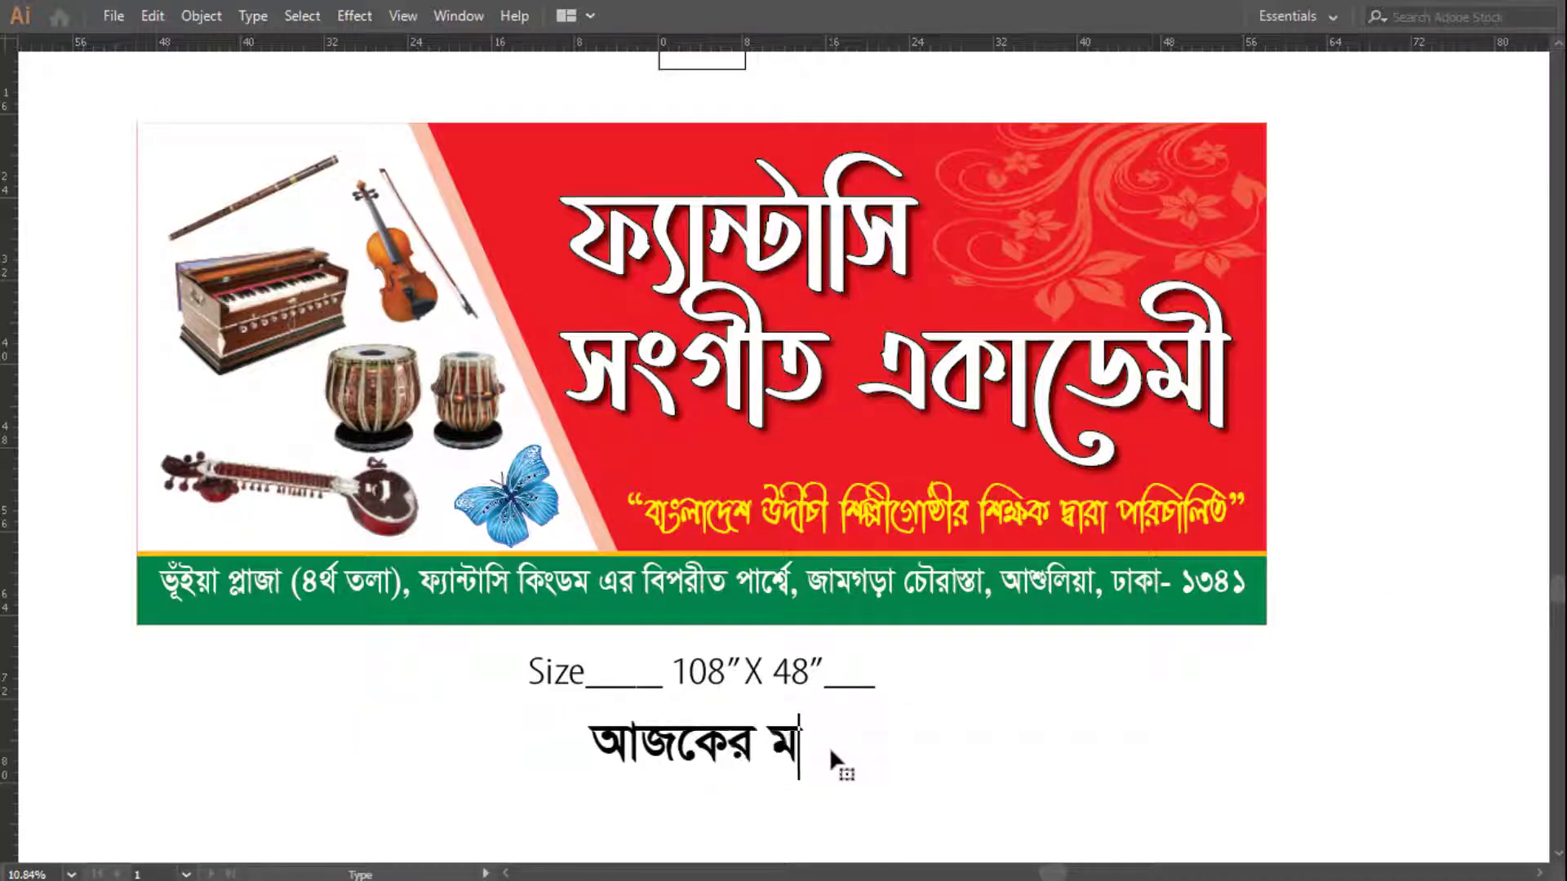
{"action": "type", "text": "ত এই প"}
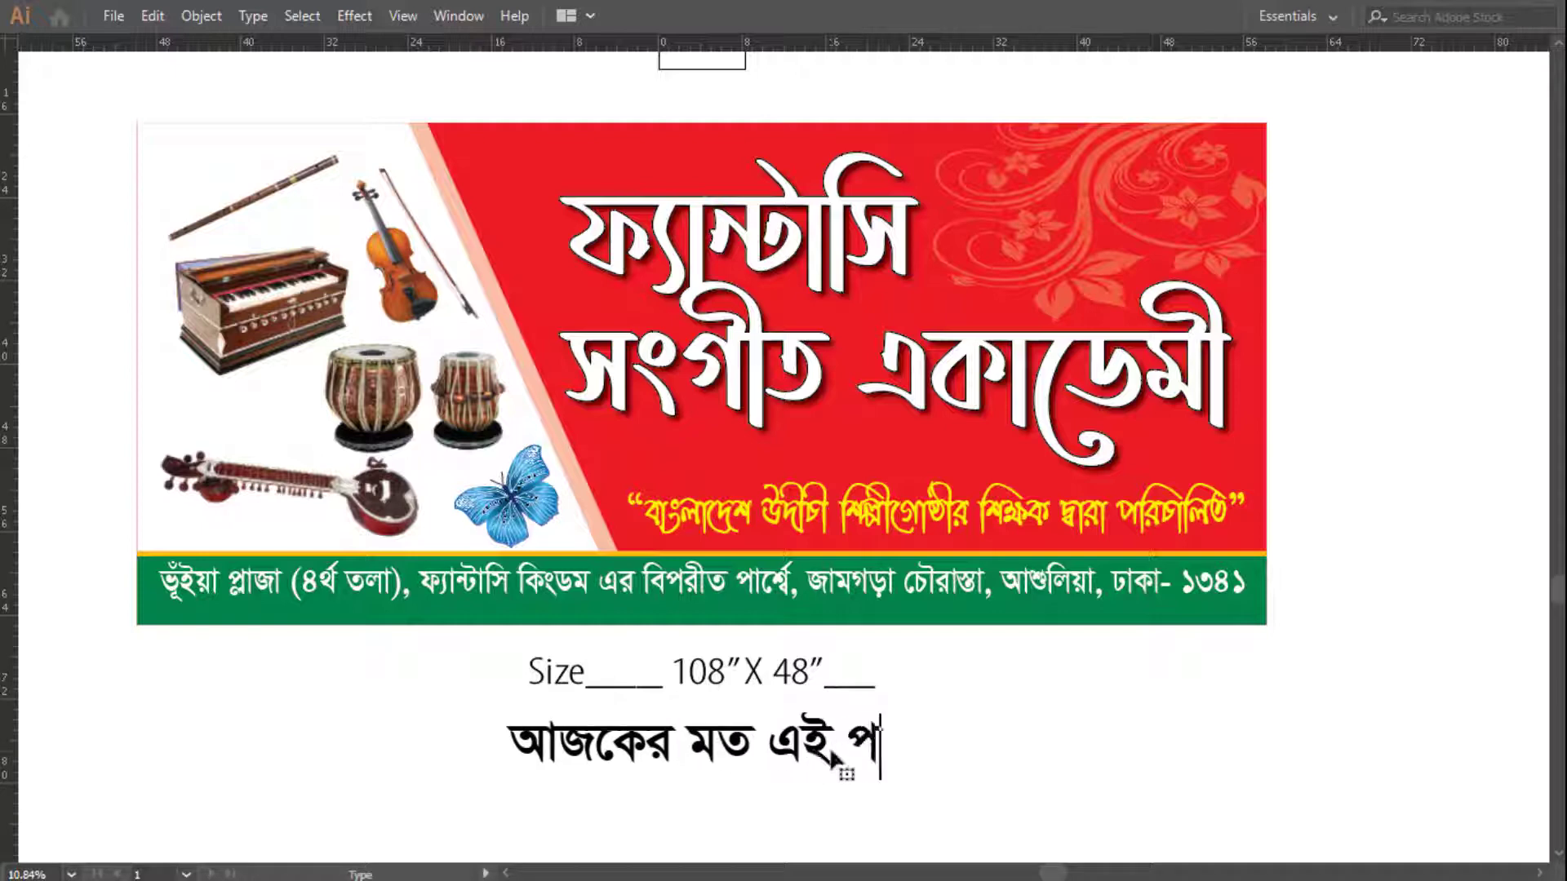
{"action": "type", "text": "র্যন্ত"}
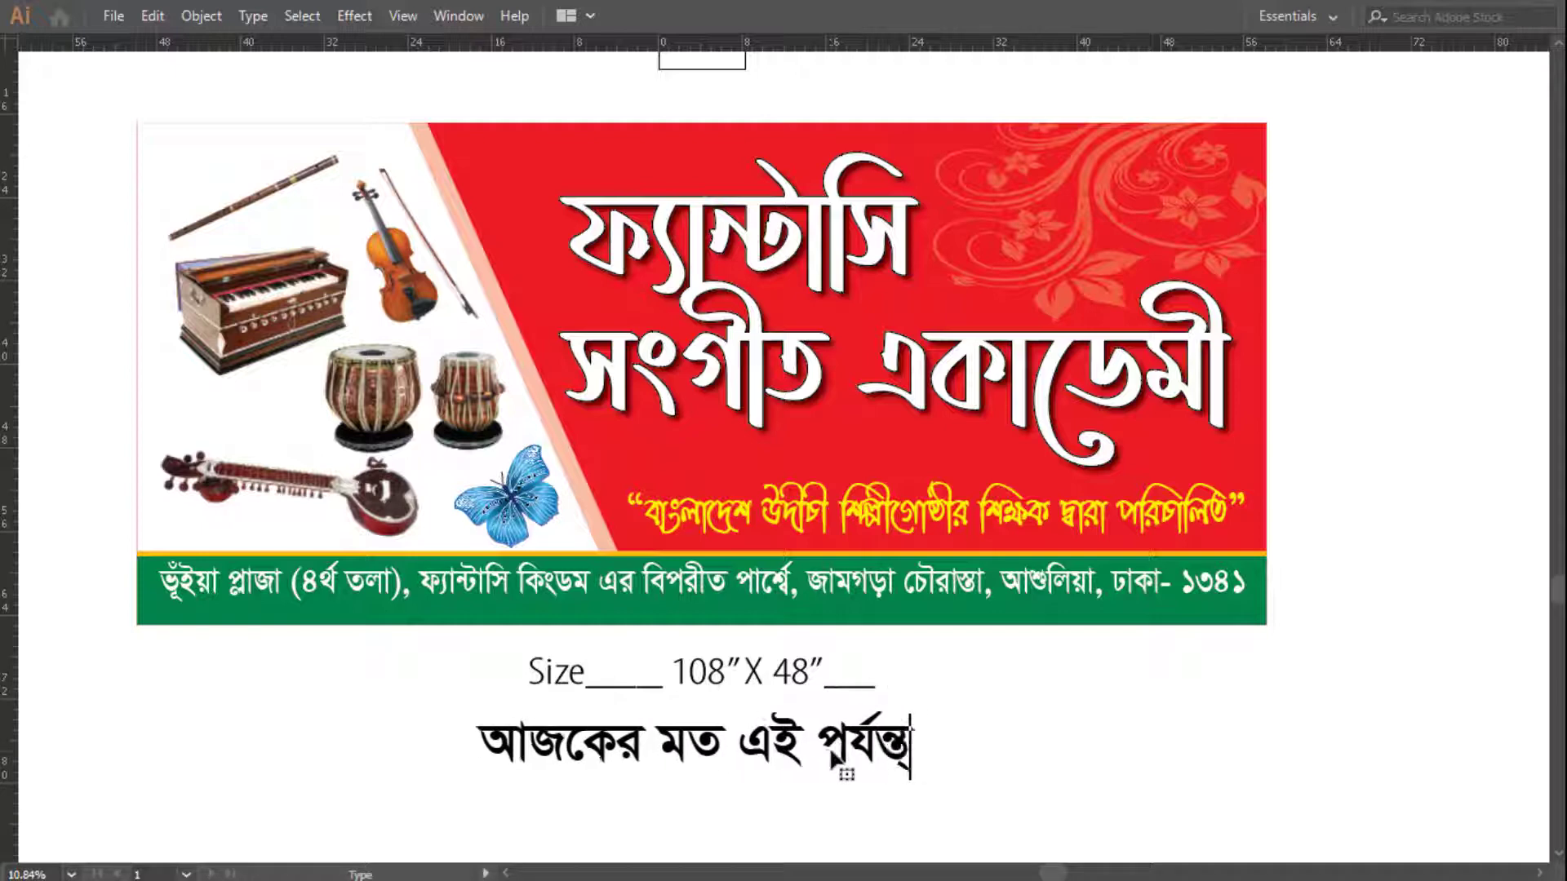
{"action": "type", "text": "ই"}
- Add a second line "সবাই ভালথাকবেন ......" to the closing note and deselect the text
{"action": "type", "text": "বাই ভাল"}
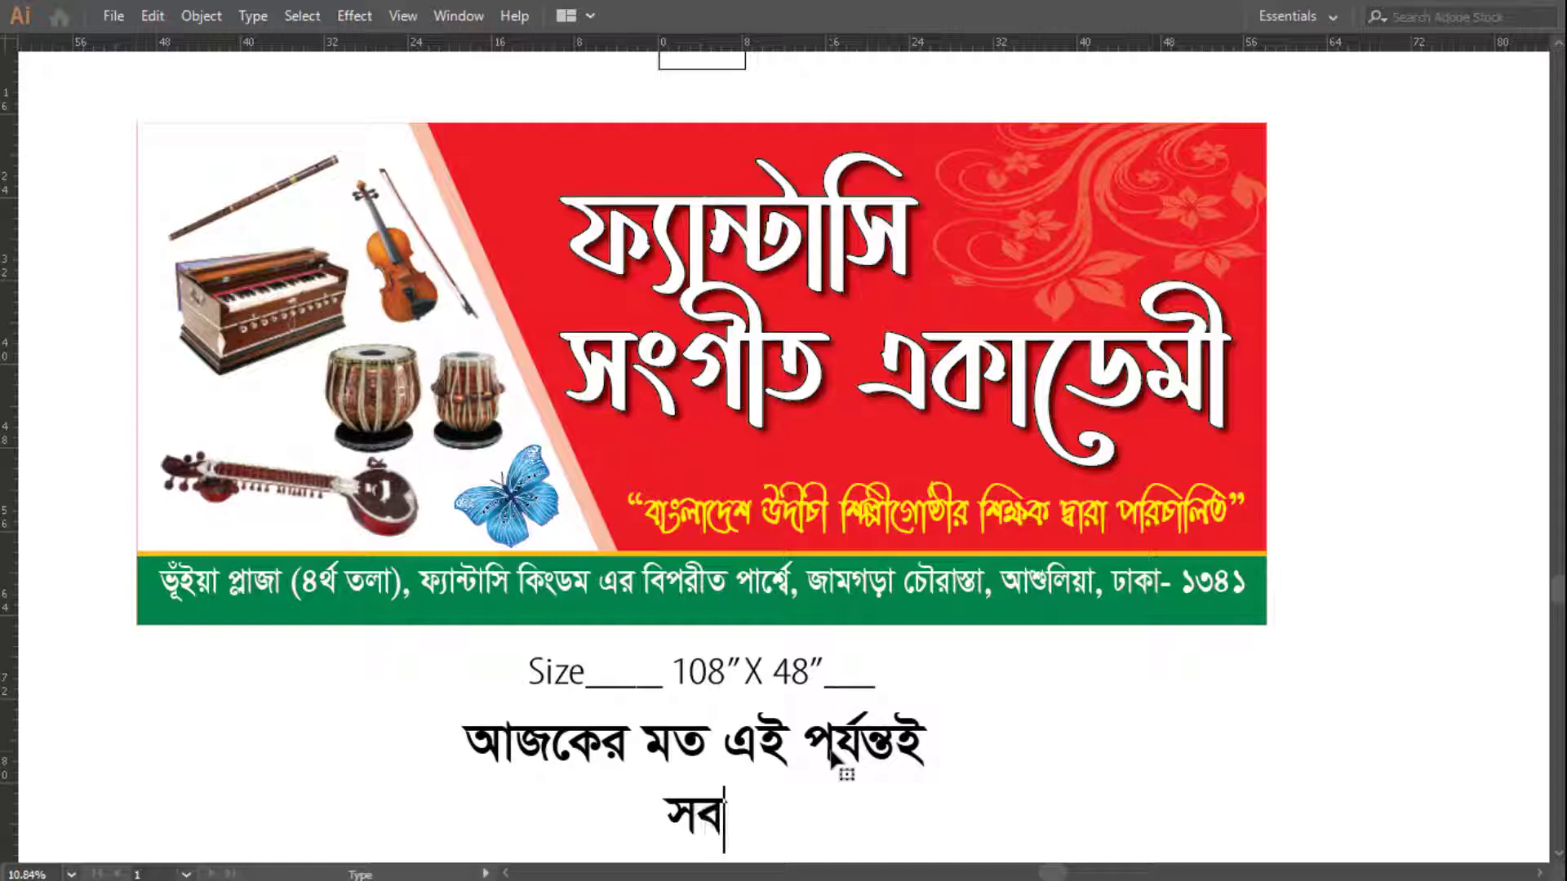
{"action": "type", "text": "থা"}
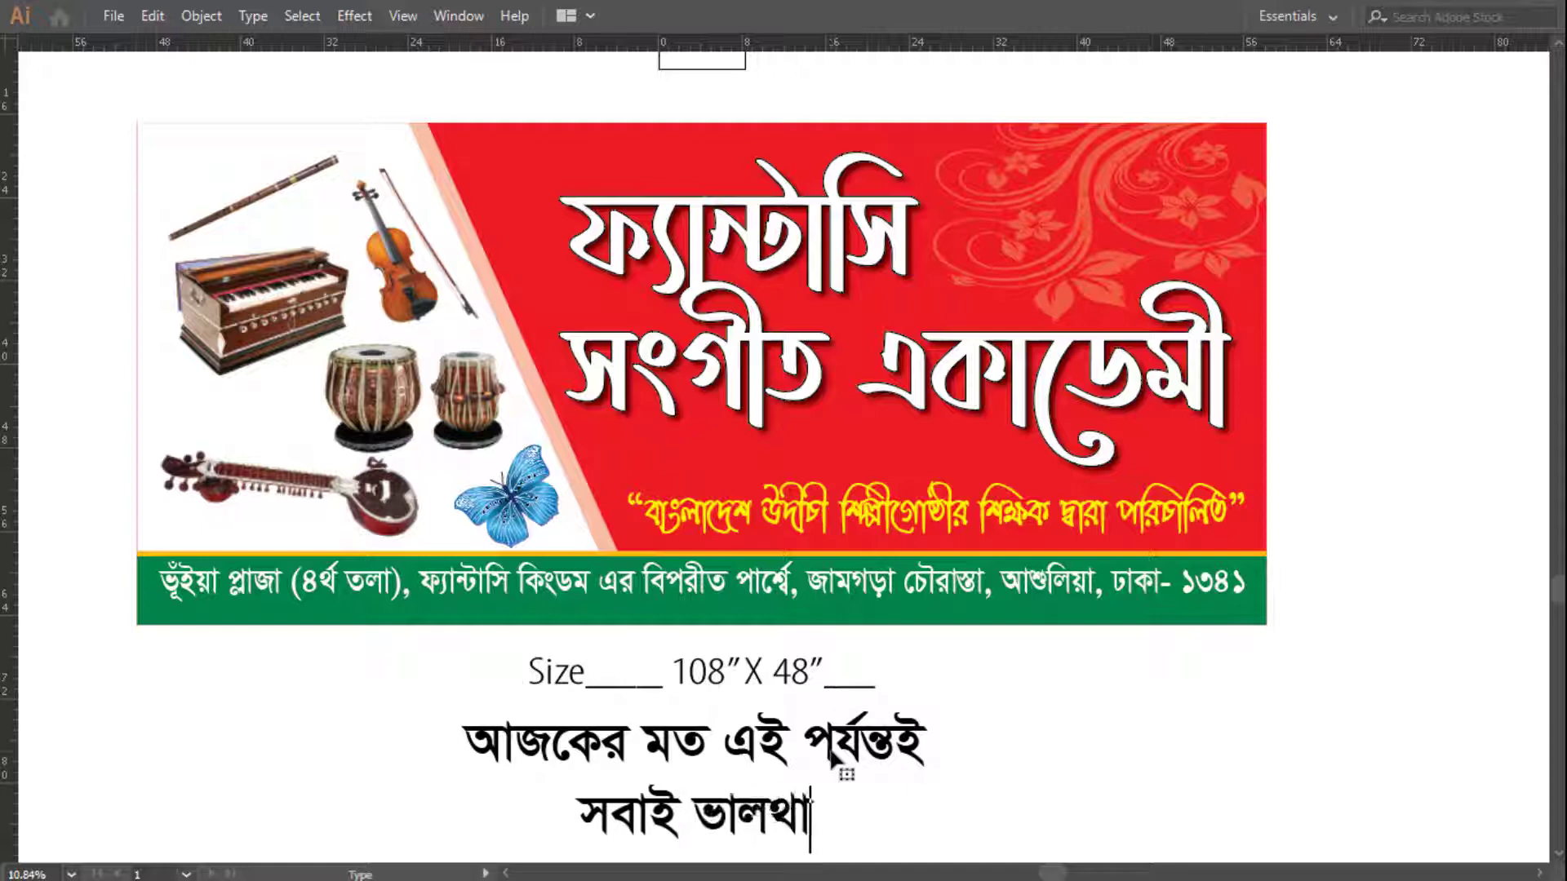
{"action": "type", "text": "কবেন ......"}
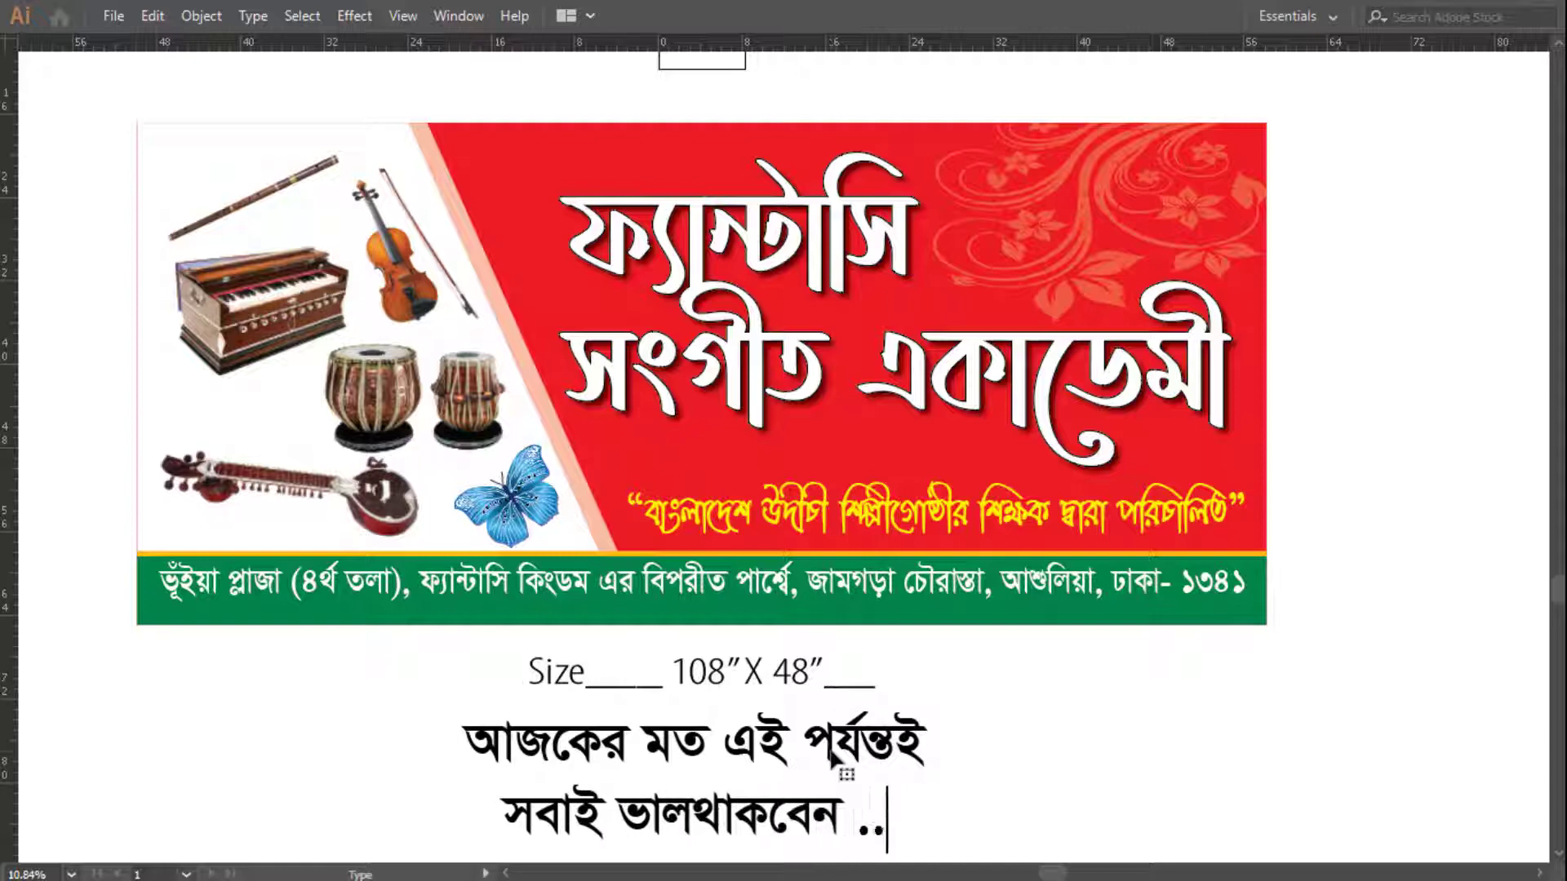
{"action": "key", "text": "Escape"}
{"action": "scroll", "coordinate": [1191, 665], "scroll_direction": "down", "scroll_amount": 2}
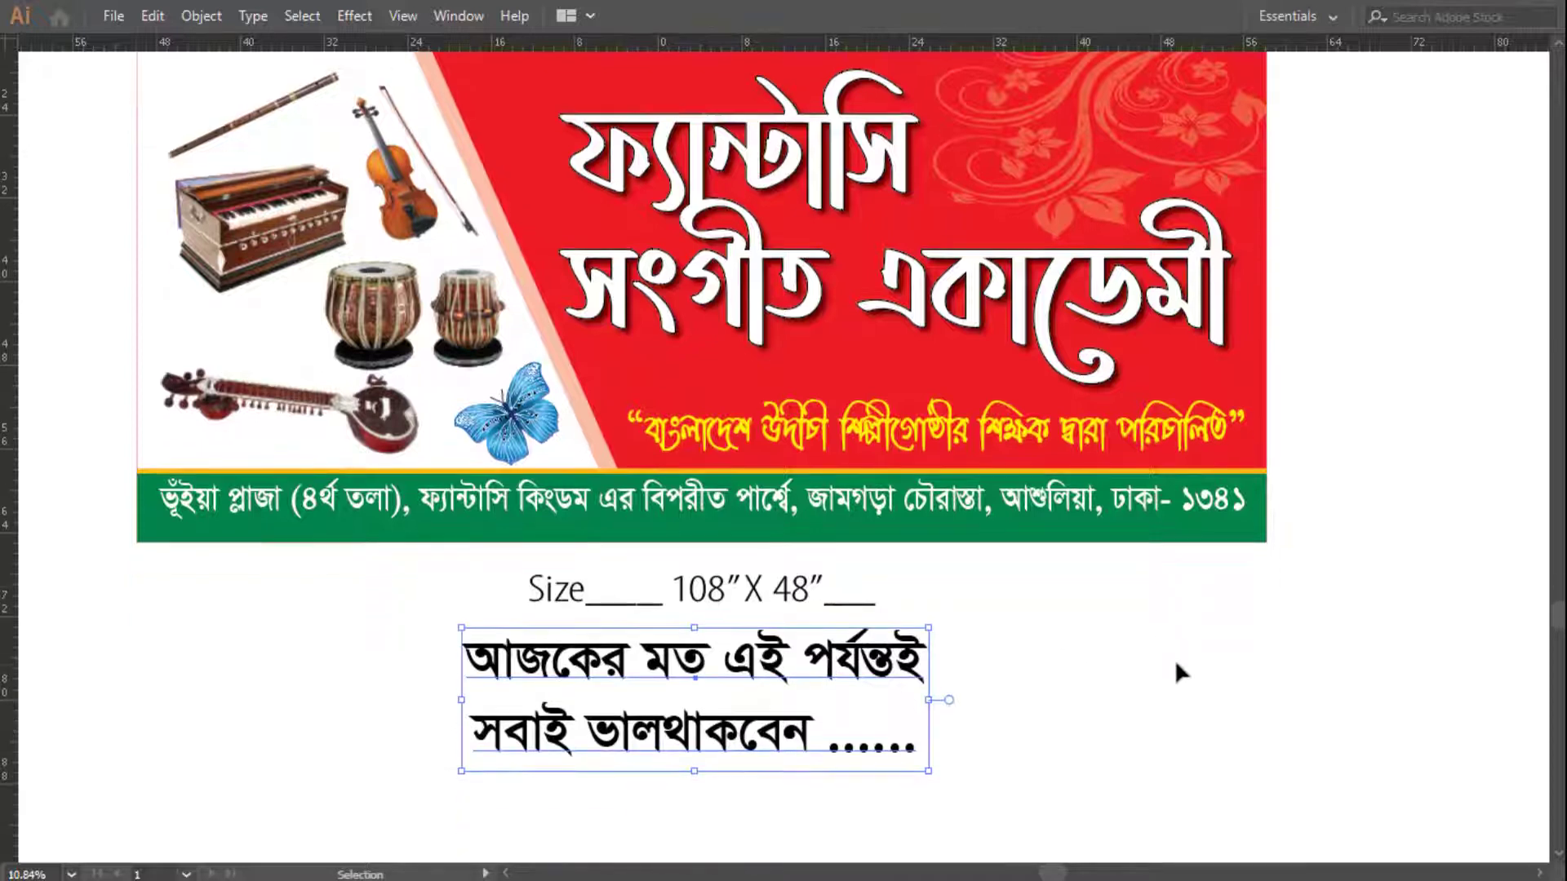
{"action": "left_click", "coordinate": [1105, 663]}
{"action": "key", "text": "space"}
{"action": "scroll", "coordinate": [1119, 747], "scroll_direction": "up", "scroll_amount": 3}
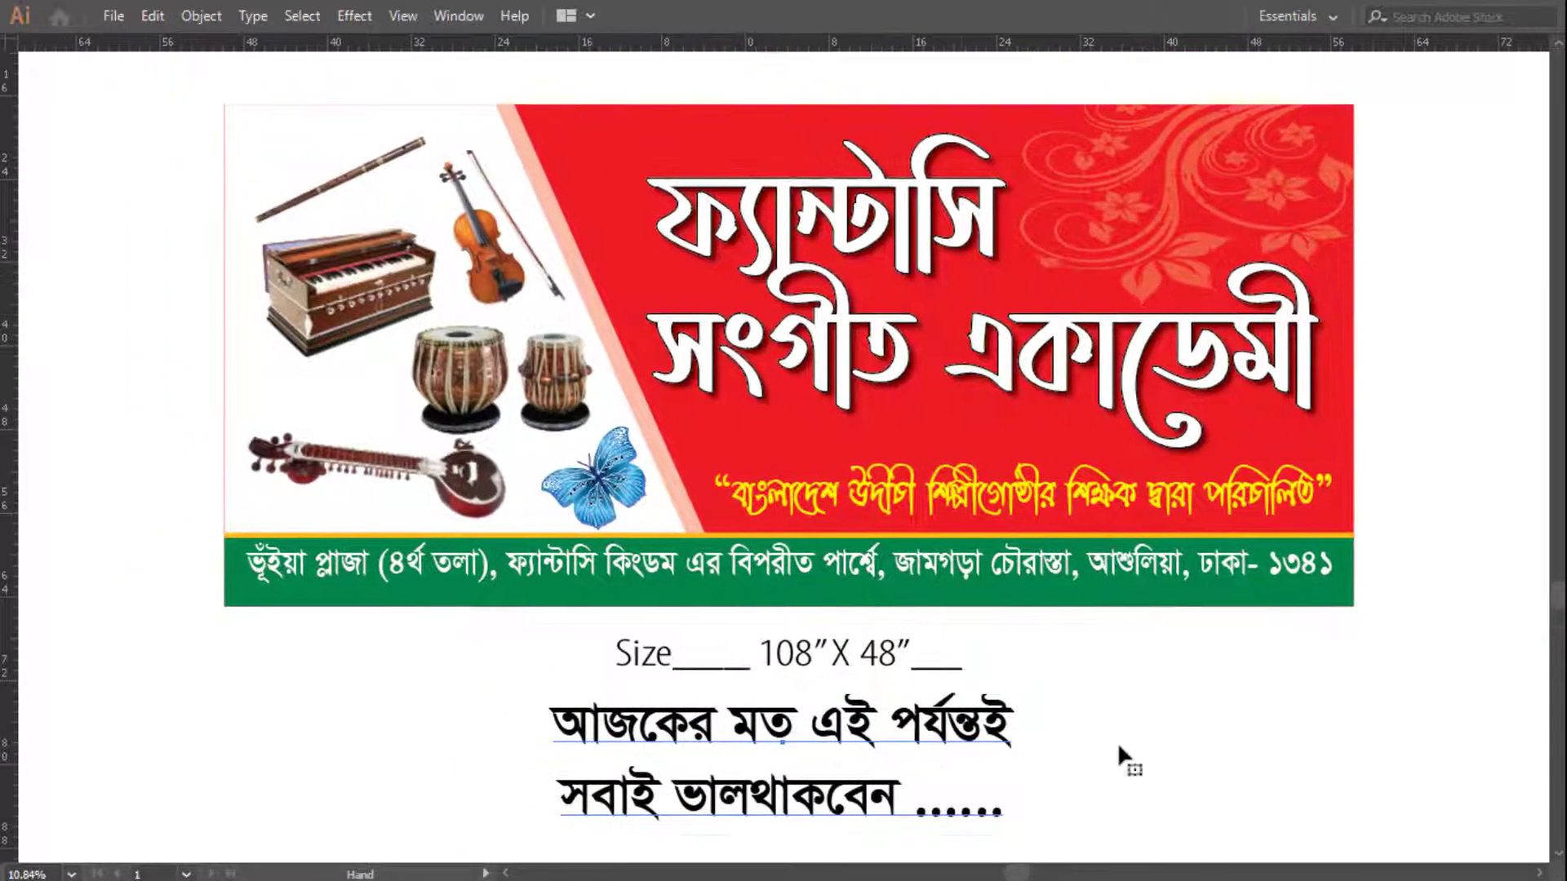